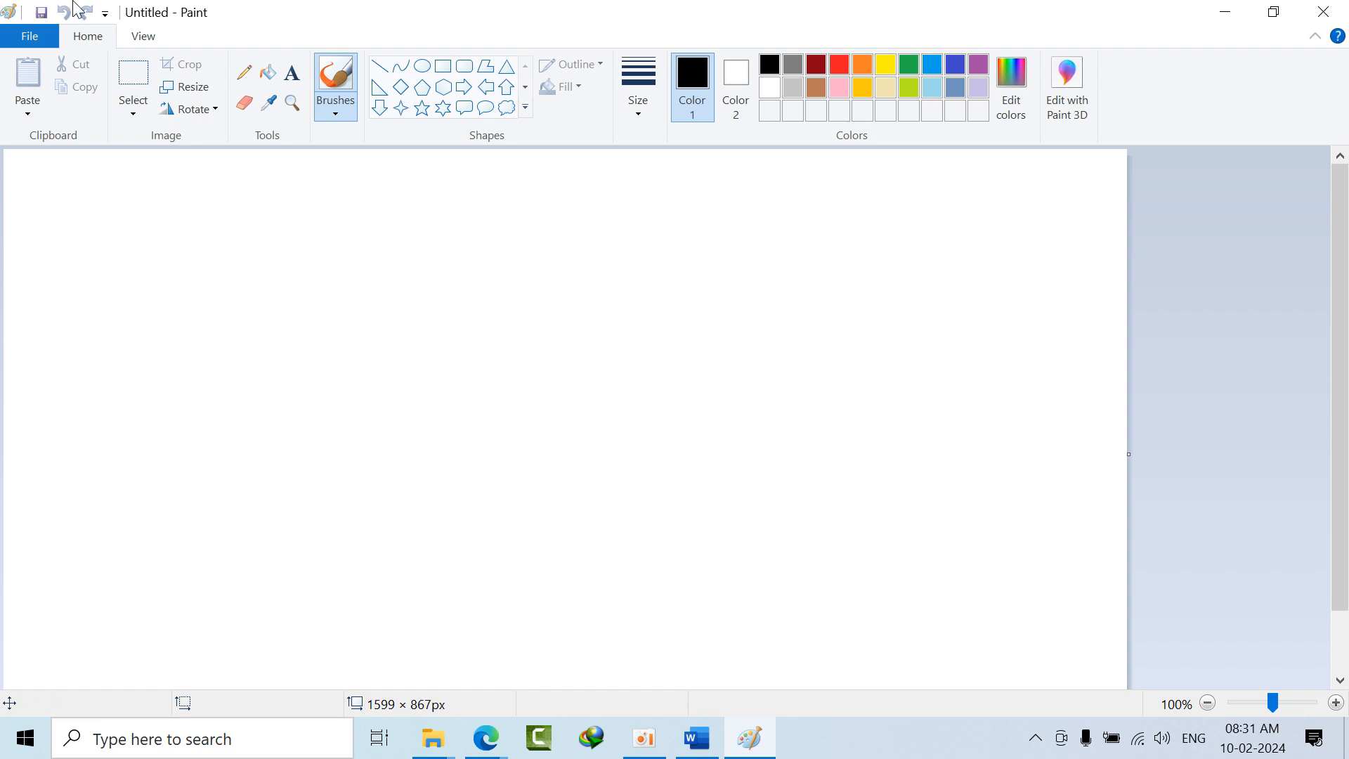
Step: Restore the Paint window and draw four rectangles across the canvas
{"action": "mouse_move", "coordinate": [373, 9]}
{"action": "left_mouse_down"}
{"action": "mouse_move", "coordinate": [522, 224]}
{"action": "mouse_move", "coordinate": [611, 119]}
{"action": "left_mouse_up"}
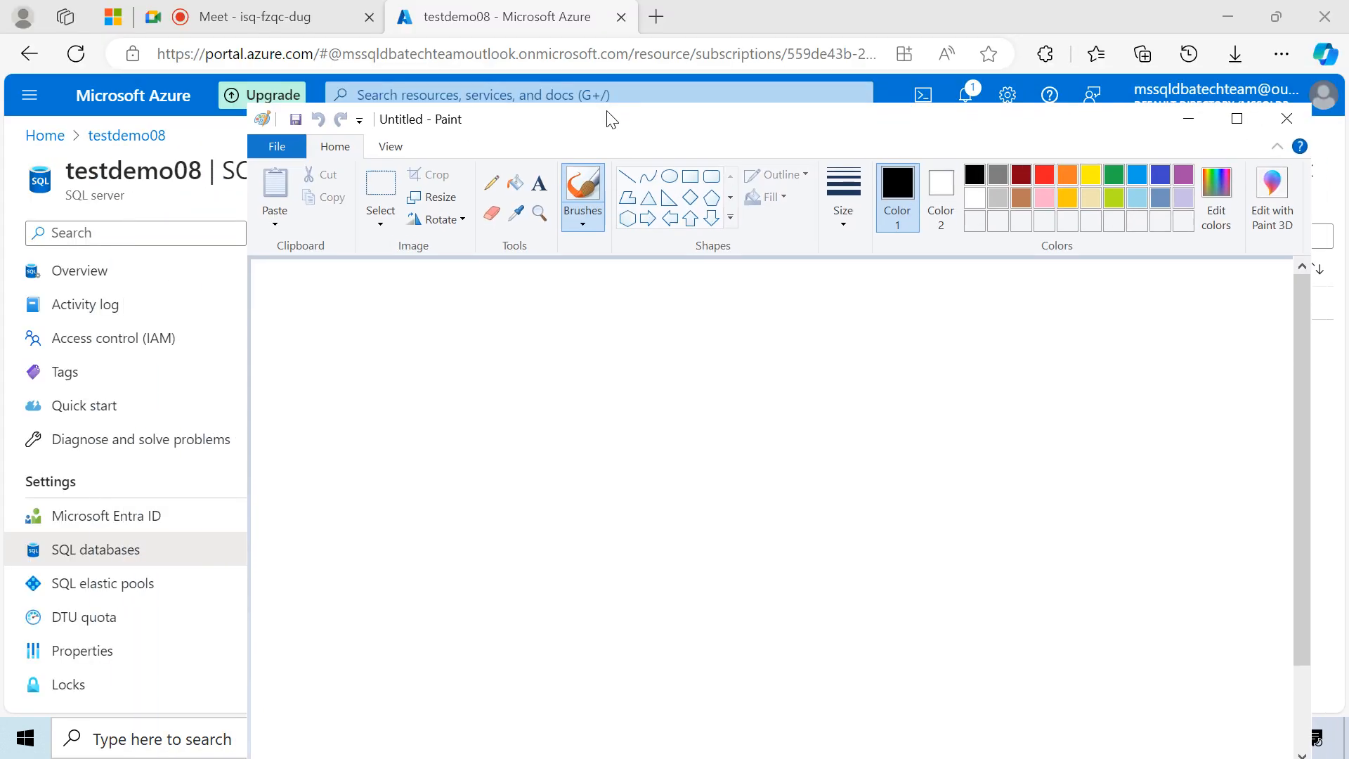
{"action": "left_click", "coordinate": [690, 175]}
{"action": "mouse_move", "coordinate": [520, 409]}
{"action": "left_mouse_down"}
{"action": "mouse_move", "coordinate": [605, 536]}
{"action": "mouse_move", "coordinate": [660, 579]}
{"action": "left_mouse_up"}
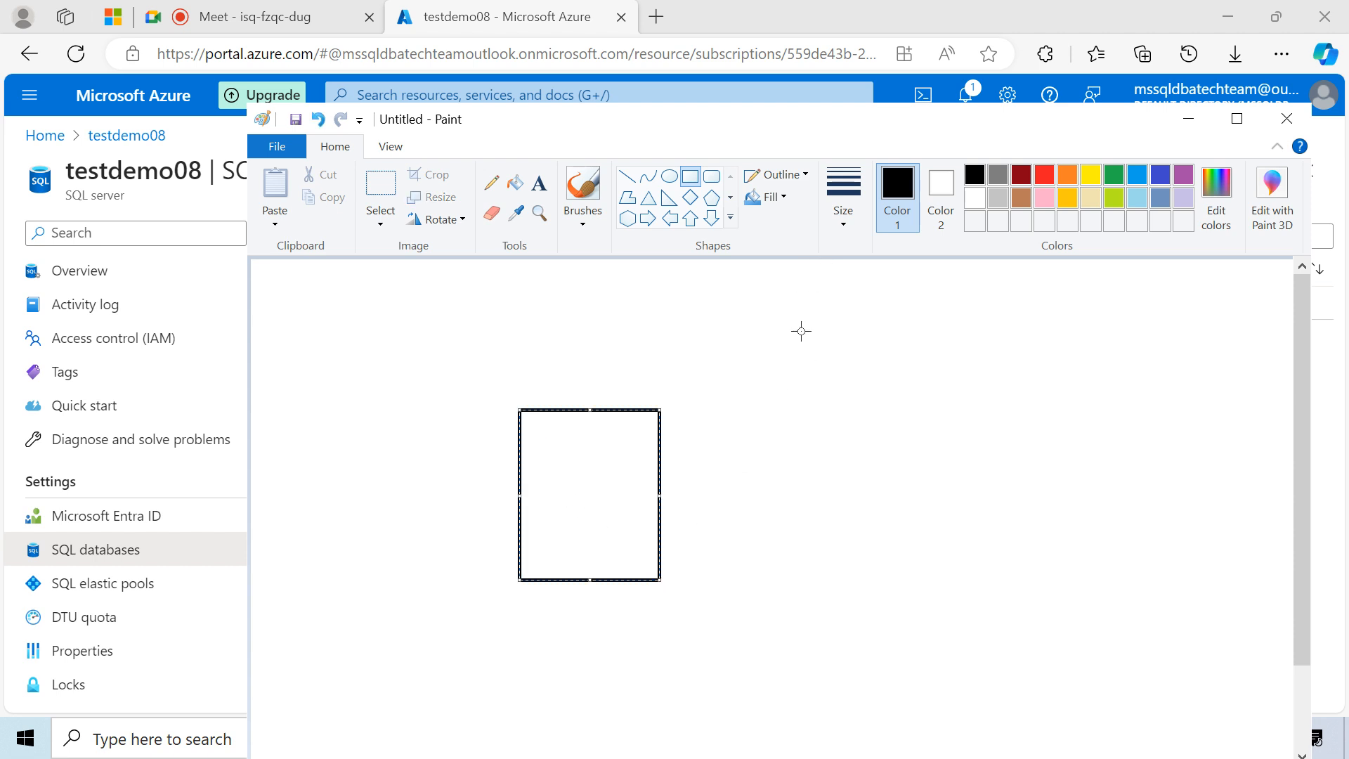
{"action": "left_click_drag", "start_coordinate": [766, 398], "coordinate": [897, 590]}
{"action": "left_click_drag", "start_coordinate": [307, 307], "coordinate": [372, 477]}
{"action": "left_click_drag", "start_coordinate": [1109, 305], "coordinate": [1198, 420]}
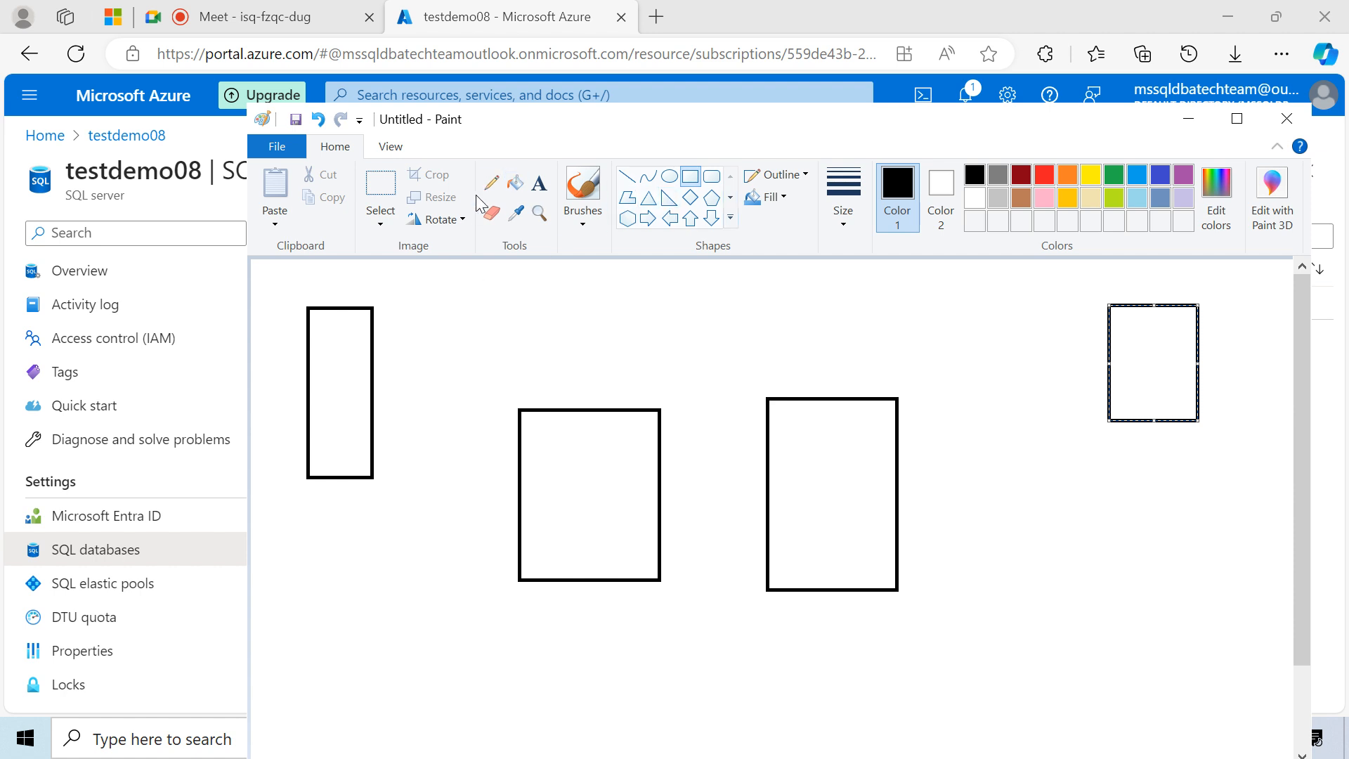
Step: Join the boxes with straight connector lines, then close Paint
{"action": "left_click", "coordinate": [626, 175]}
{"action": "left_click_drag", "start_coordinate": [360, 344], "coordinate": [562, 448]}
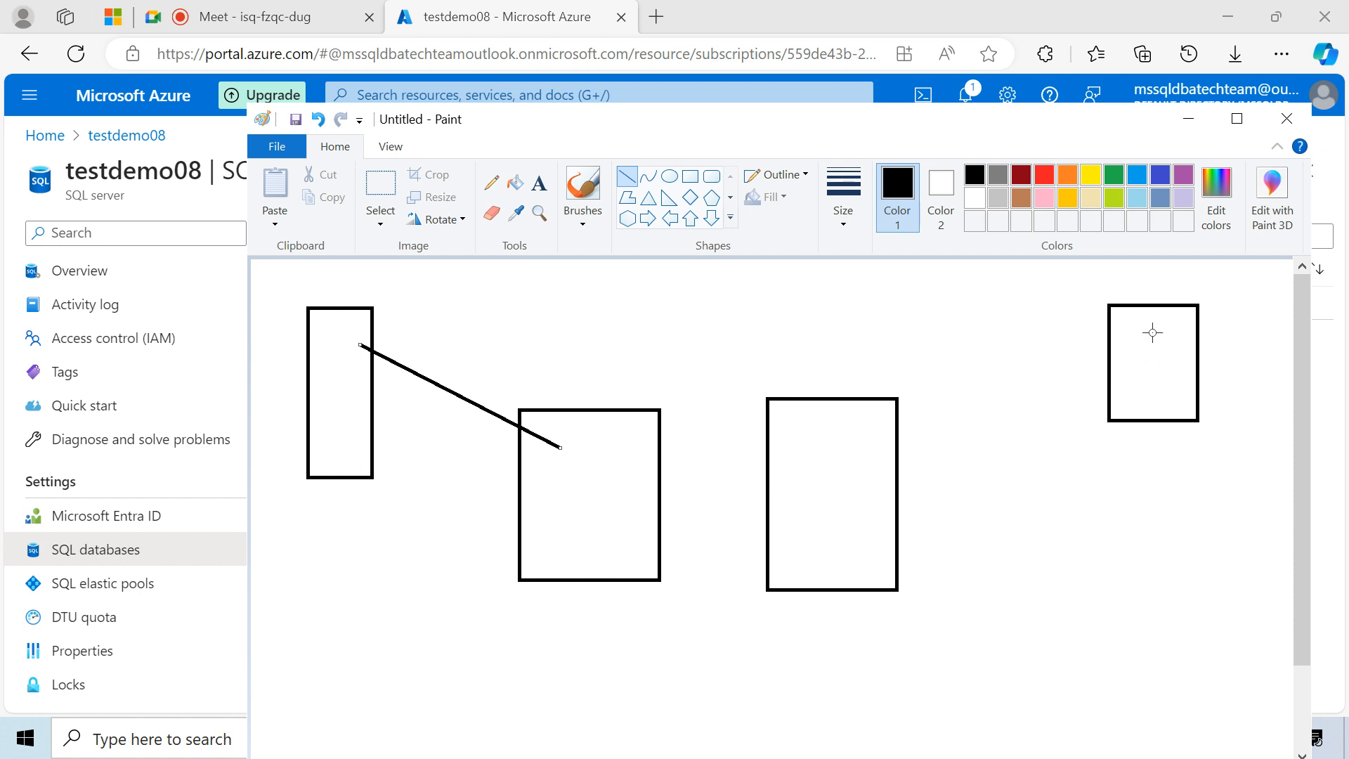
{"action": "mouse_move", "coordinate": [1126, 328]}
{"action": "left_mouse_down"}
{"action": "mouse_move", "coordinate": [786, 349]}
{"action": "mouse_move", "coordinate": [608, 406]}
{"action": "mouse_move", "coordinate": [602, 422]}
{"action": "left_mouse_up"}
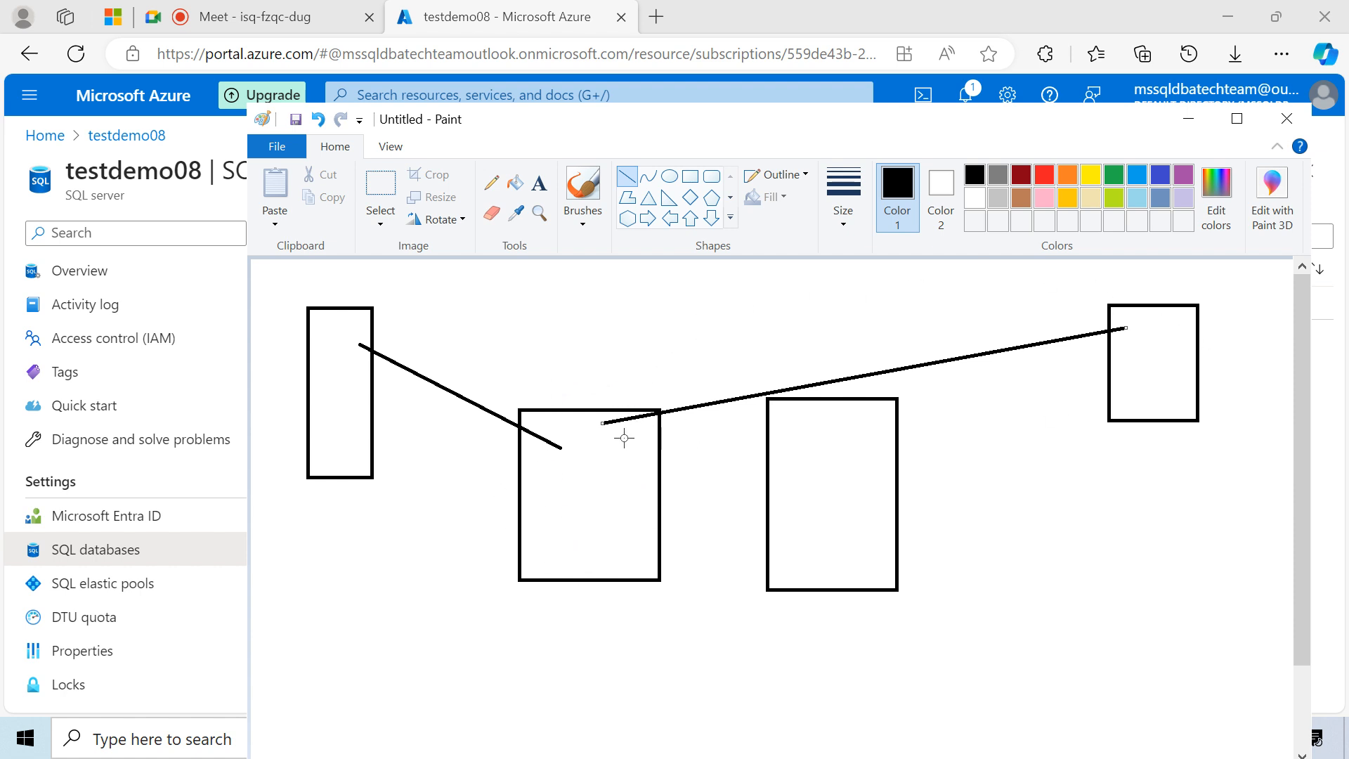
{"action": "left_click", "coordinate": [618, 468]}
{"action": "left_click_drag", "start_coordinate": [631, 444], "coordinate": [823, 427]}
{"action": "left_click_drag", "start_coordinate": [623, 482], "coordinate": [851, 452]}
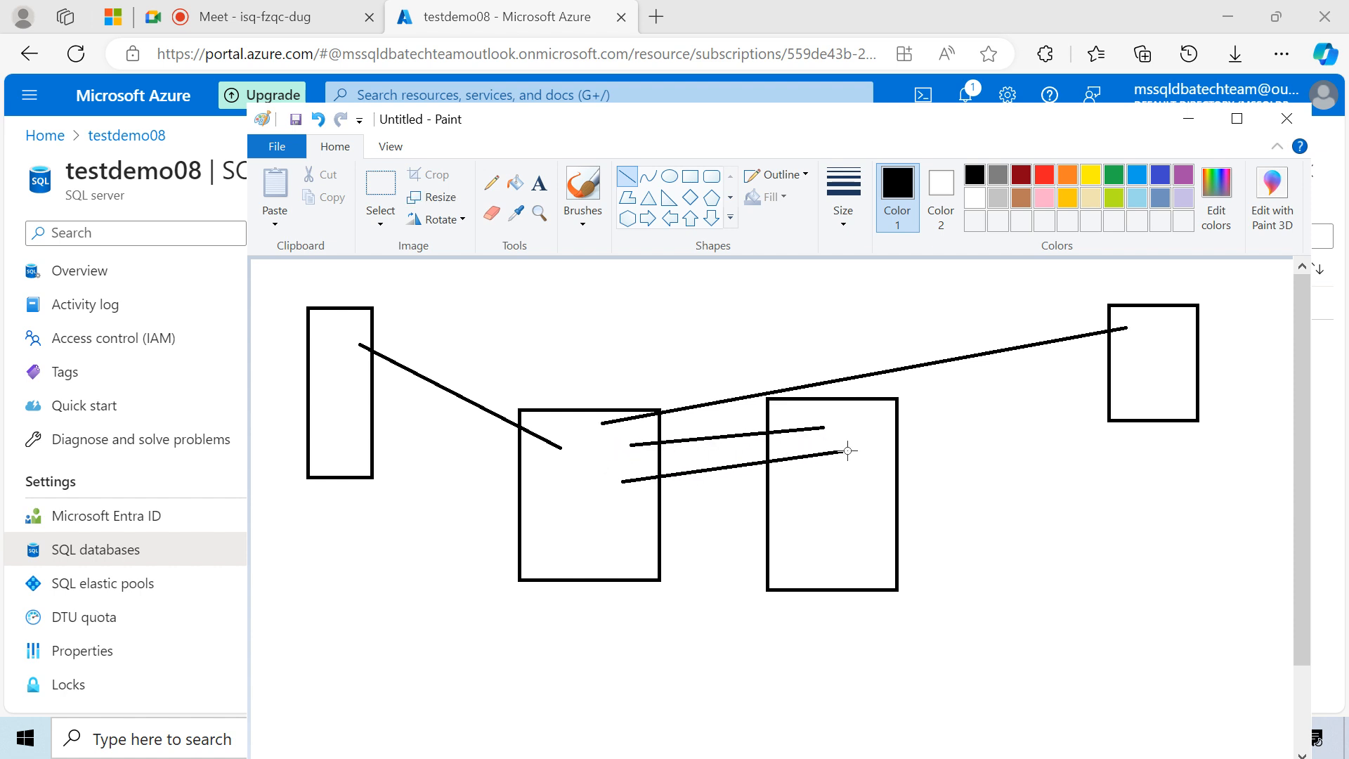
{"action": "left_click_drag", "start_coordinate": [624, 524], "coordinate": [838, 506]}
{"action": "left_click_drag", "start_coordinate": [743, 544], "coordinate": [849, 540]}
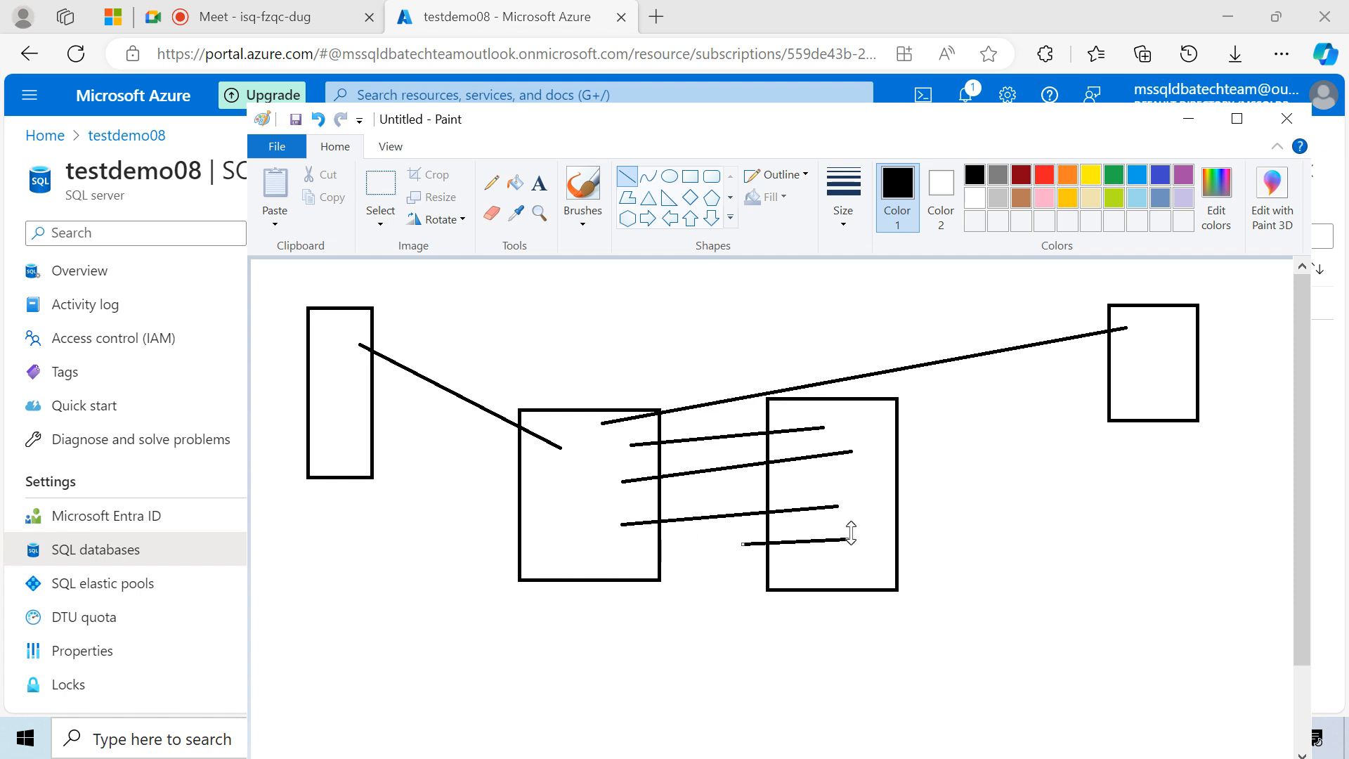
{"action": "left_click", "coordinate": [1286, 119]}
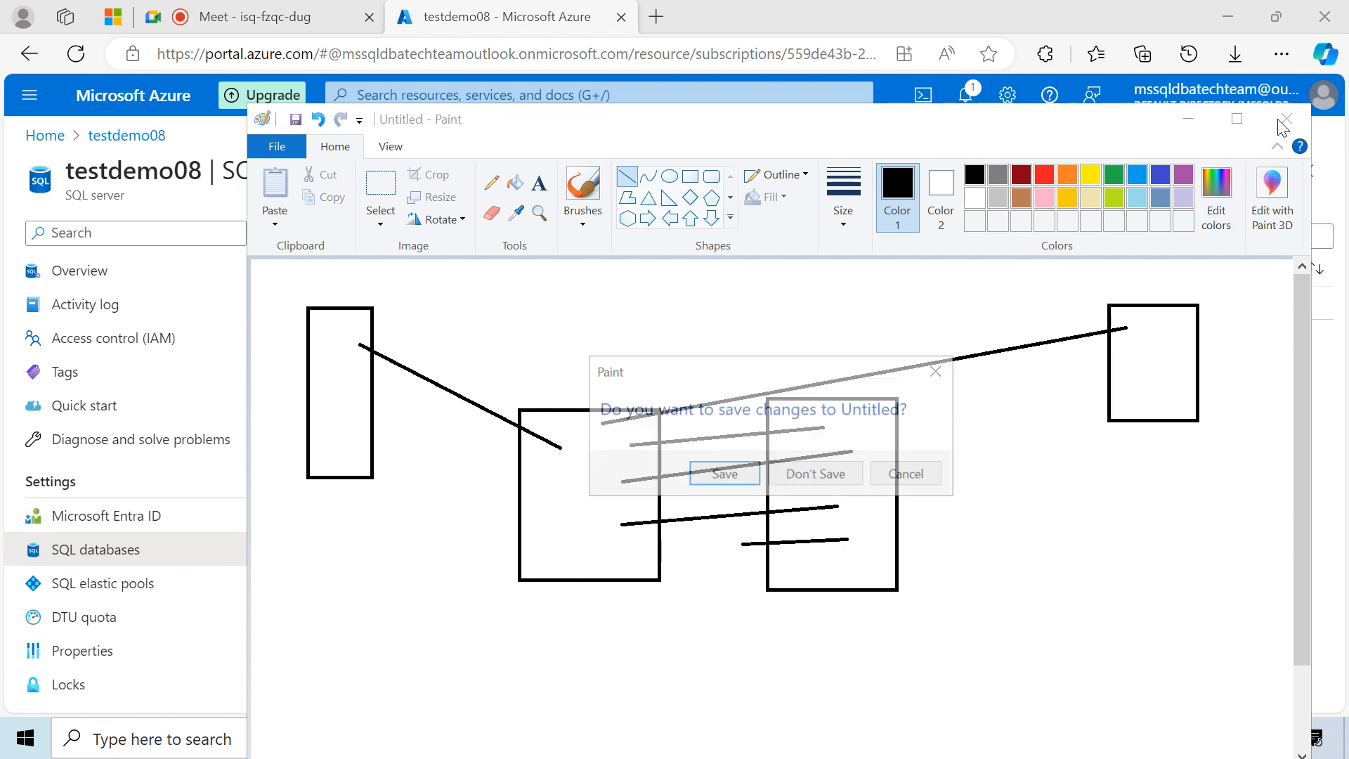
Step: Discard the Paint sketch and start a new database from the testdemo08 overview
{"action": "left_click", "coordinate": [817, 478]}
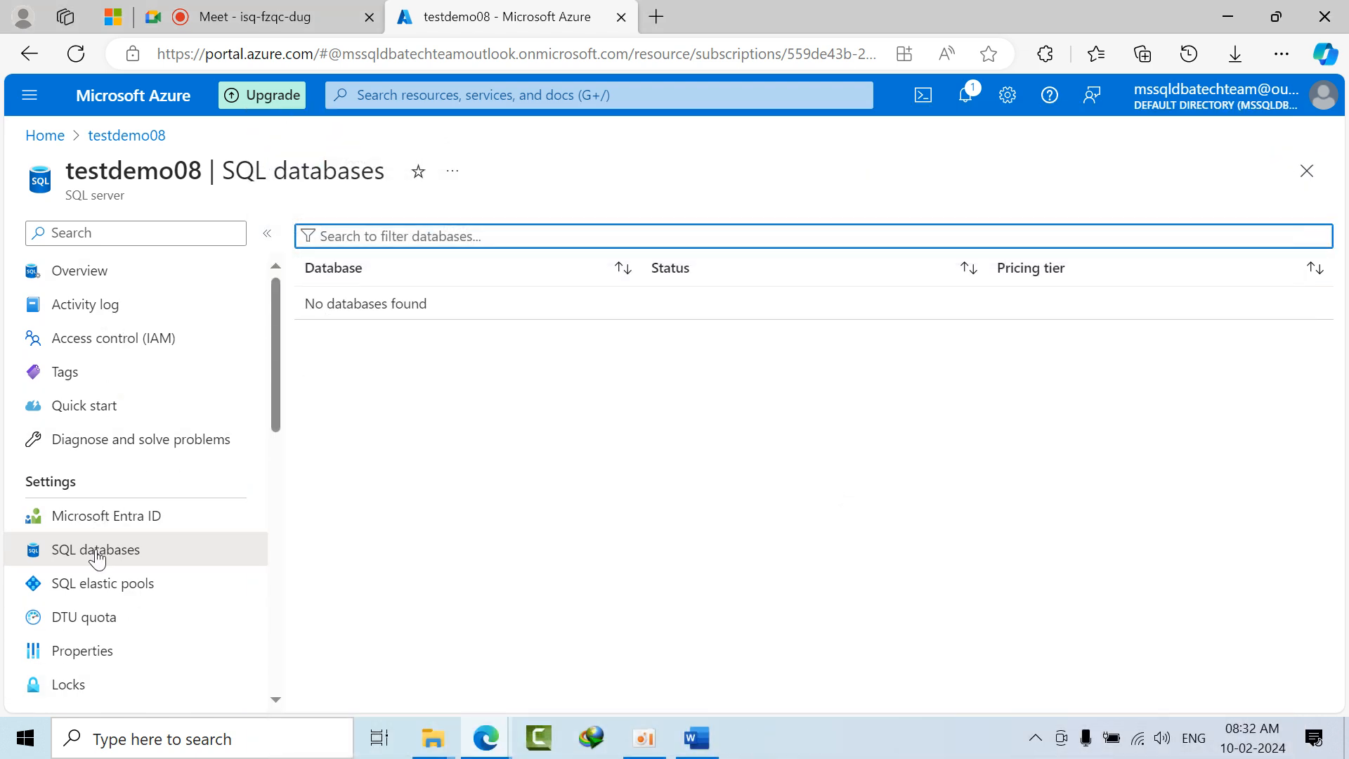
{"action": "left_click", "coordinate": [94, 273]}
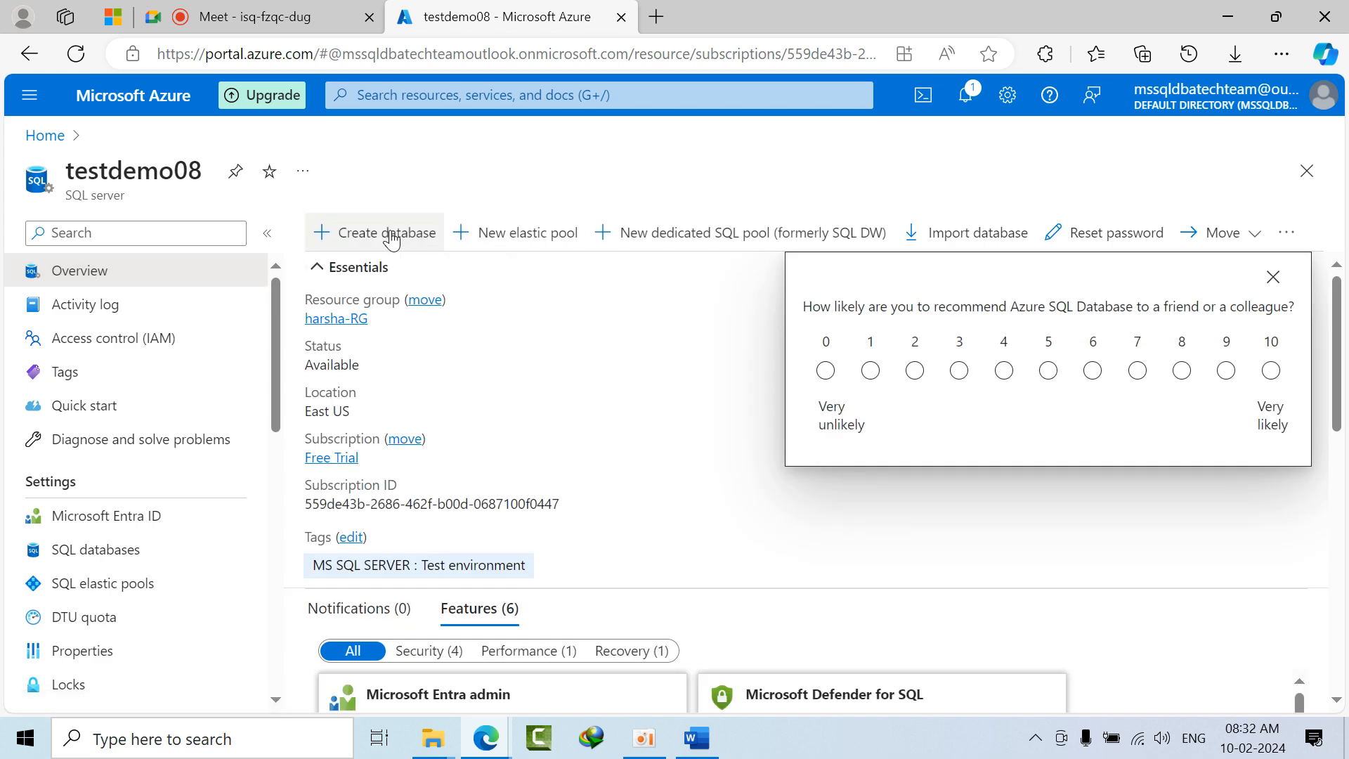
{"action": "left_click", "coordinate": [391, 237]}
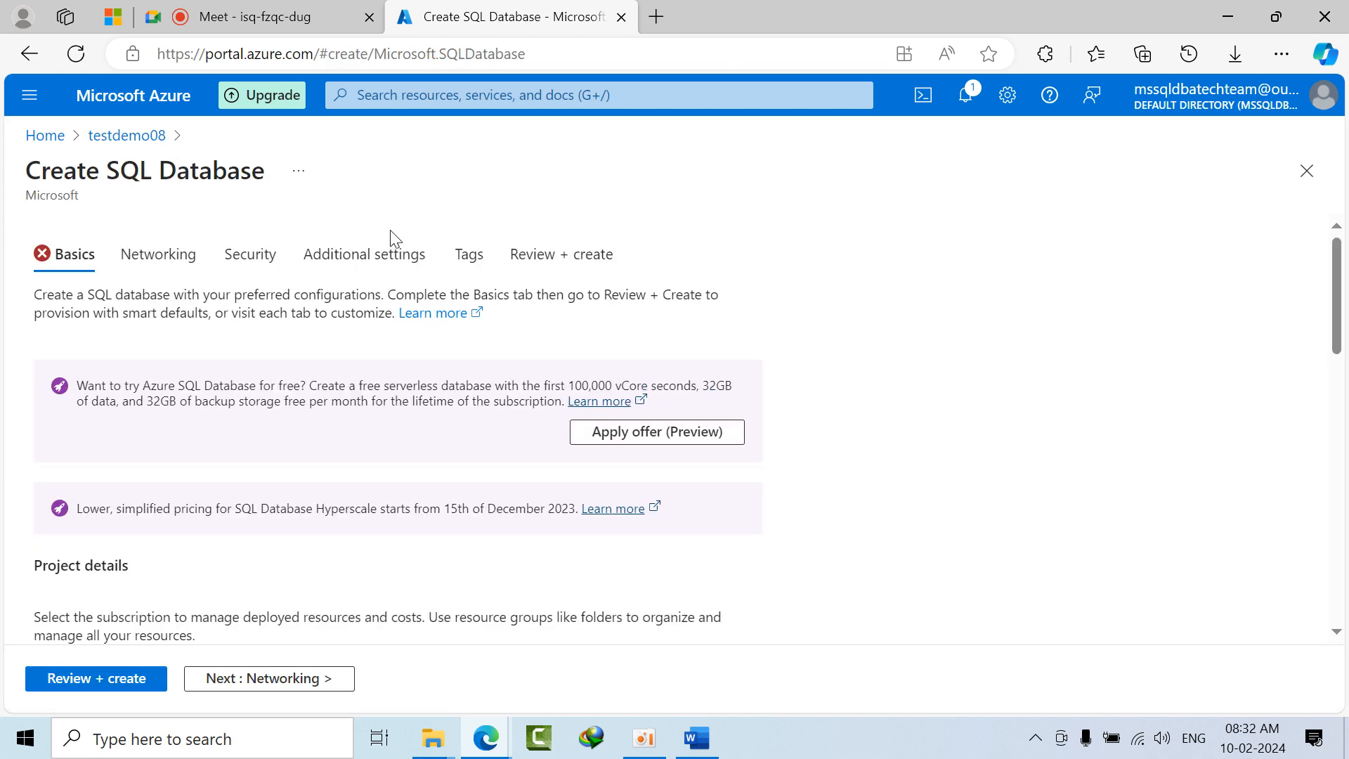
{"action": "scroll", "coordinate": [392, 238], "scroll_direction": "down", "scroll_amount": 9}
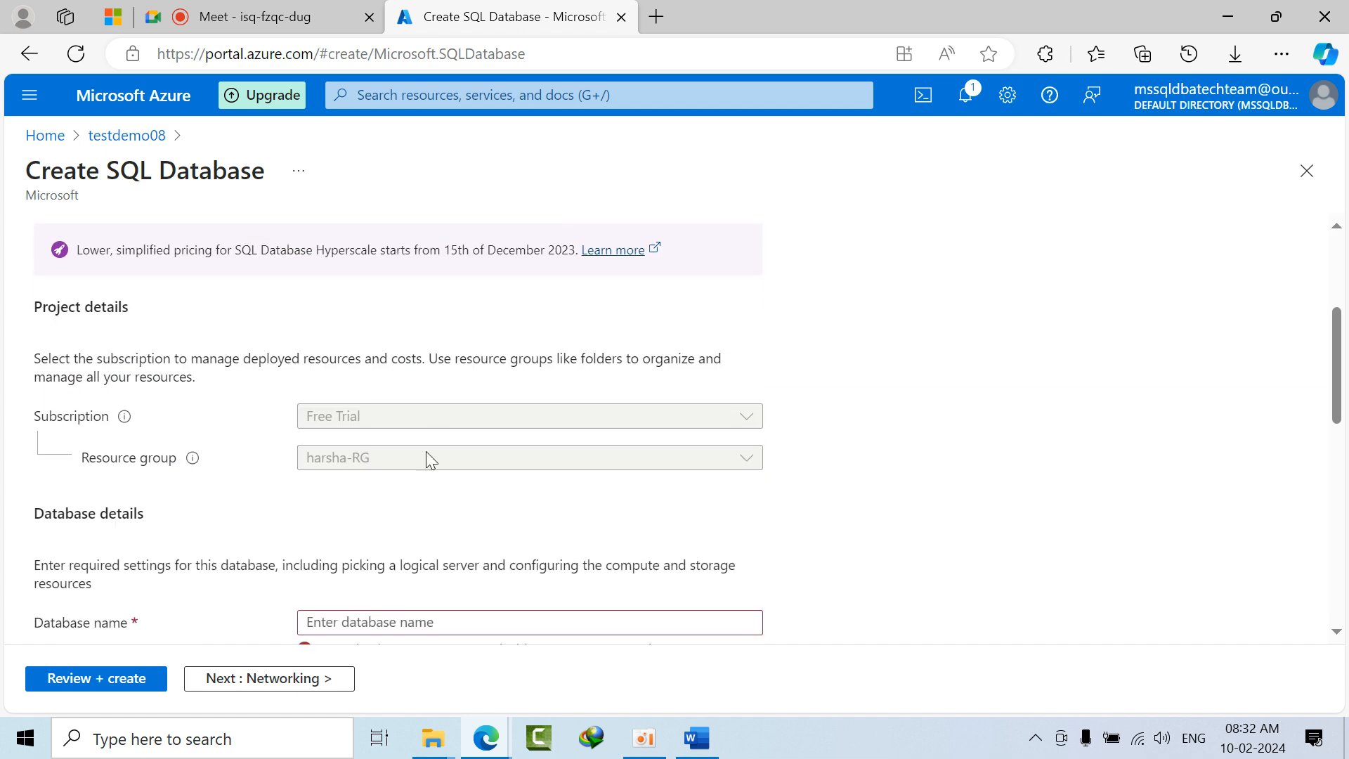
Step: Name the database 'khan' and open its compute and storage configuration
{"action": "left_click", "coordinate": [379, 302]}
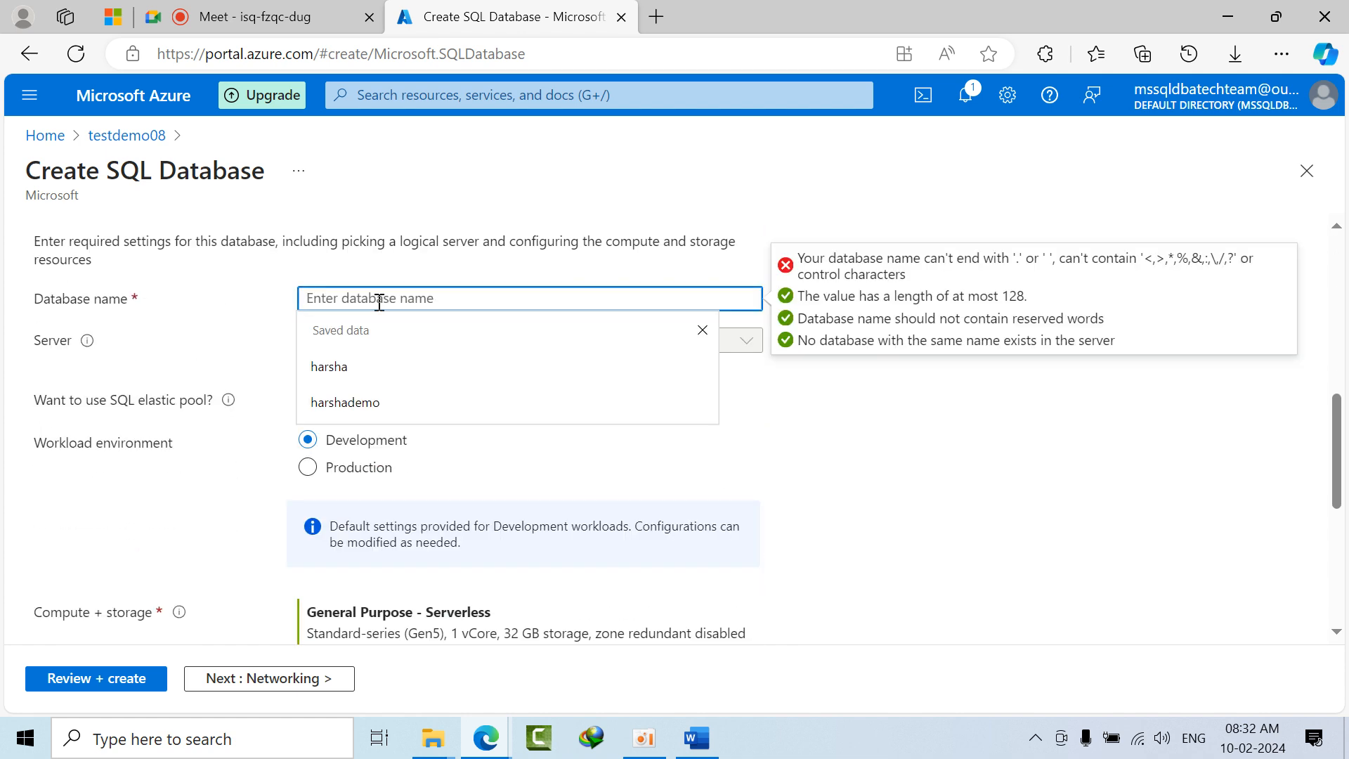
{"action": "type", "text": "kh"}
{"action": "scroll", "coordinate": [380, 306], "scroll_direction": "down", "scroll_amount": 6}
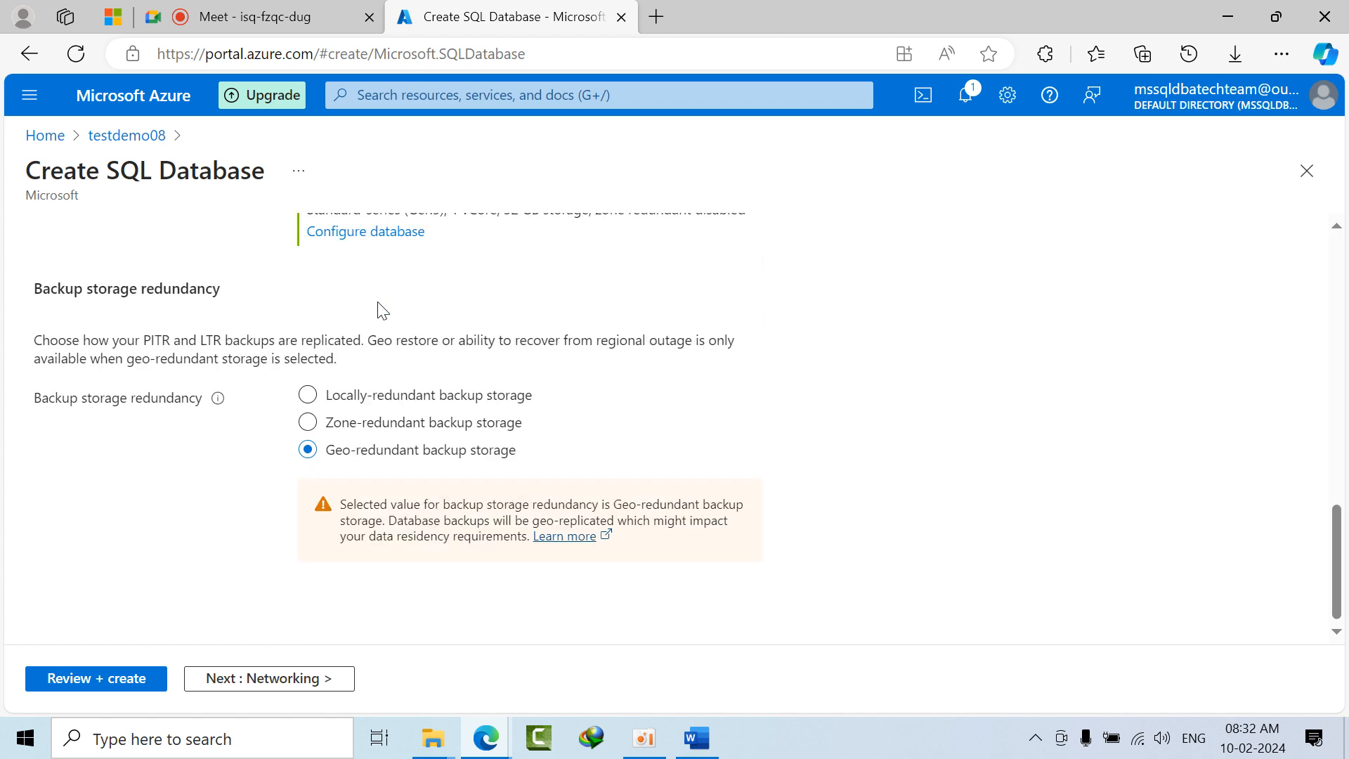
{"action": "scroll", "coordinate": [361, 393], "scroll_direction": "up", "scroll_amount": 6}
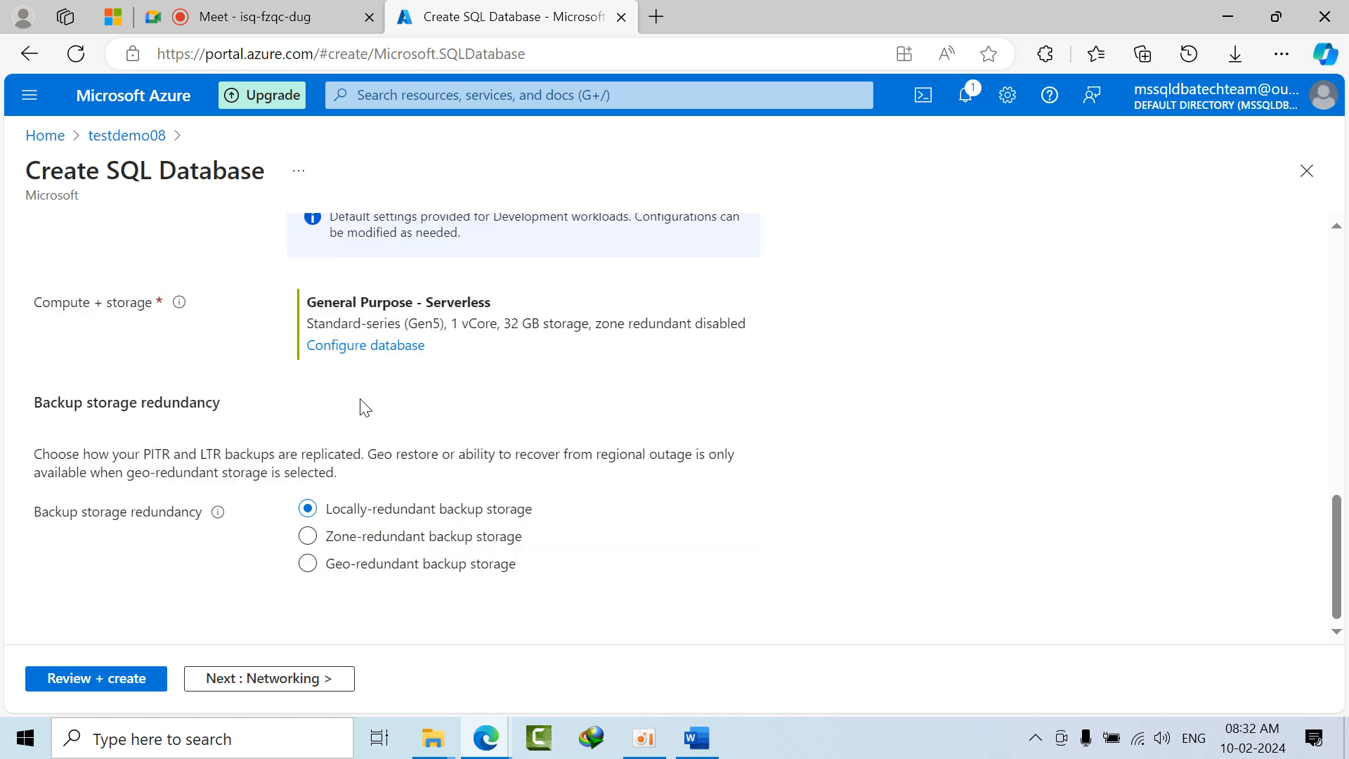
{"action": "left_click", "coordinate": [343, 443]}
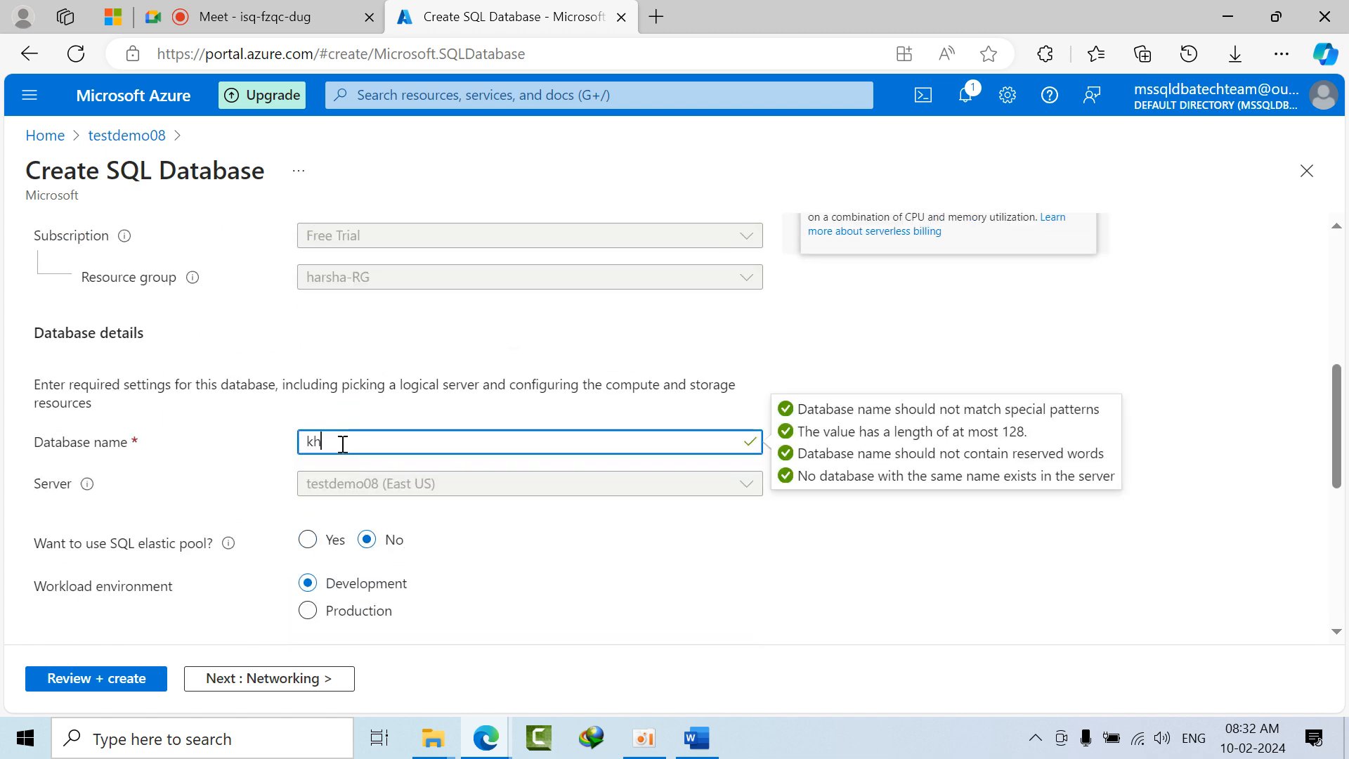
{"action": "type", "text": "an"}
{"action": "scroll", "coordinate": [205, 507], "scroll_direction": "down", "scroll_amount": 2}
{"action": "scroll", "coordinate": [205, 507], "scroll_direction": "down", "scroll_amount": 3}
{"action": "left_click", "coordinate": [376, 474]}
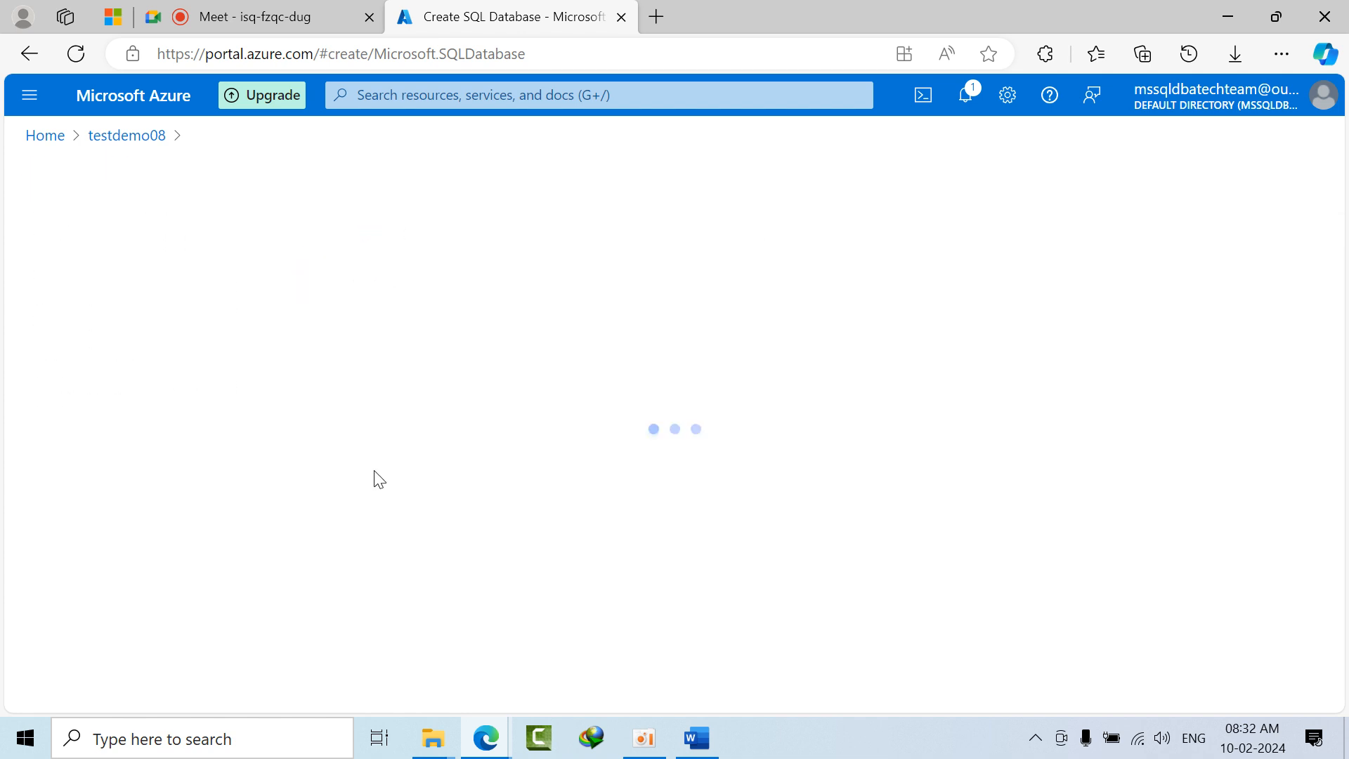
Step: Apply the Basic service tier to the khan database
{"action": "left_click", "coordinate": [359, 462]}
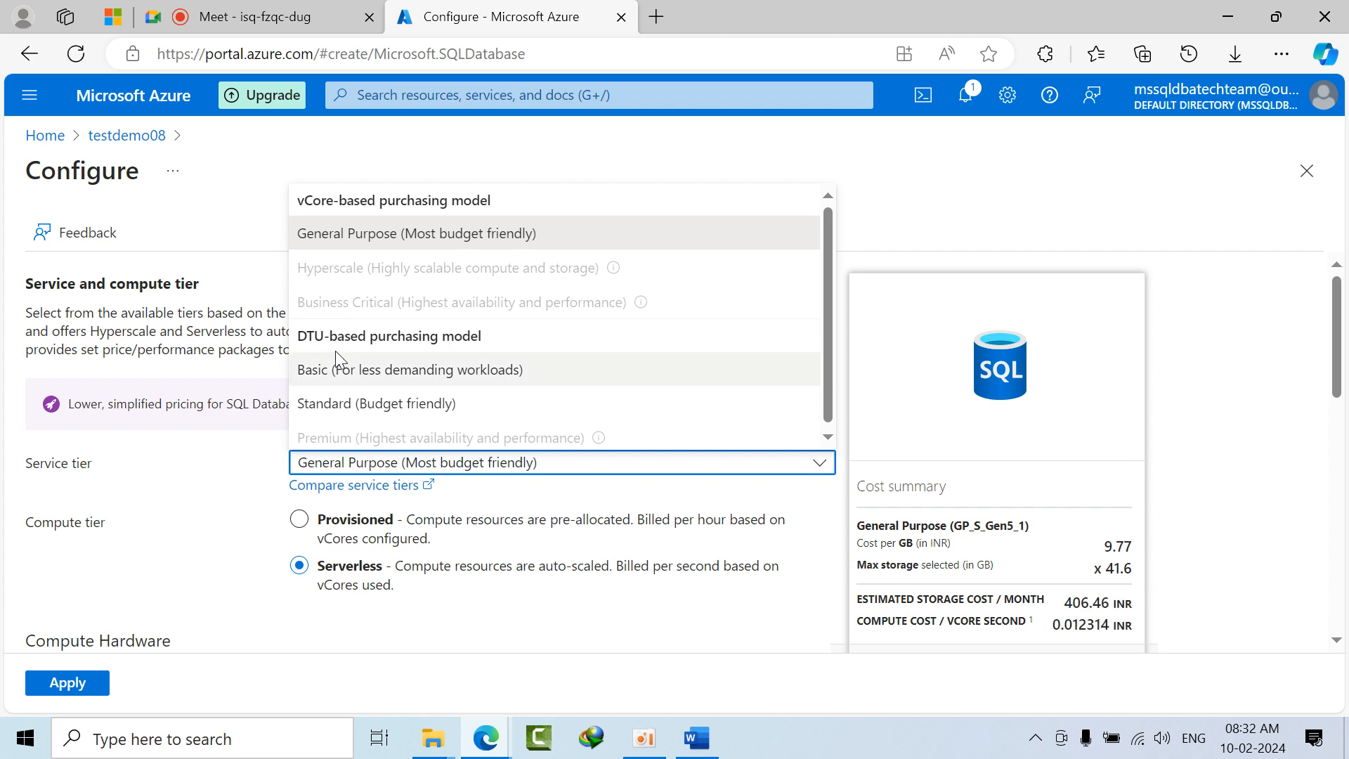
{"action": "left_click", "coordinate": [349, 385]}
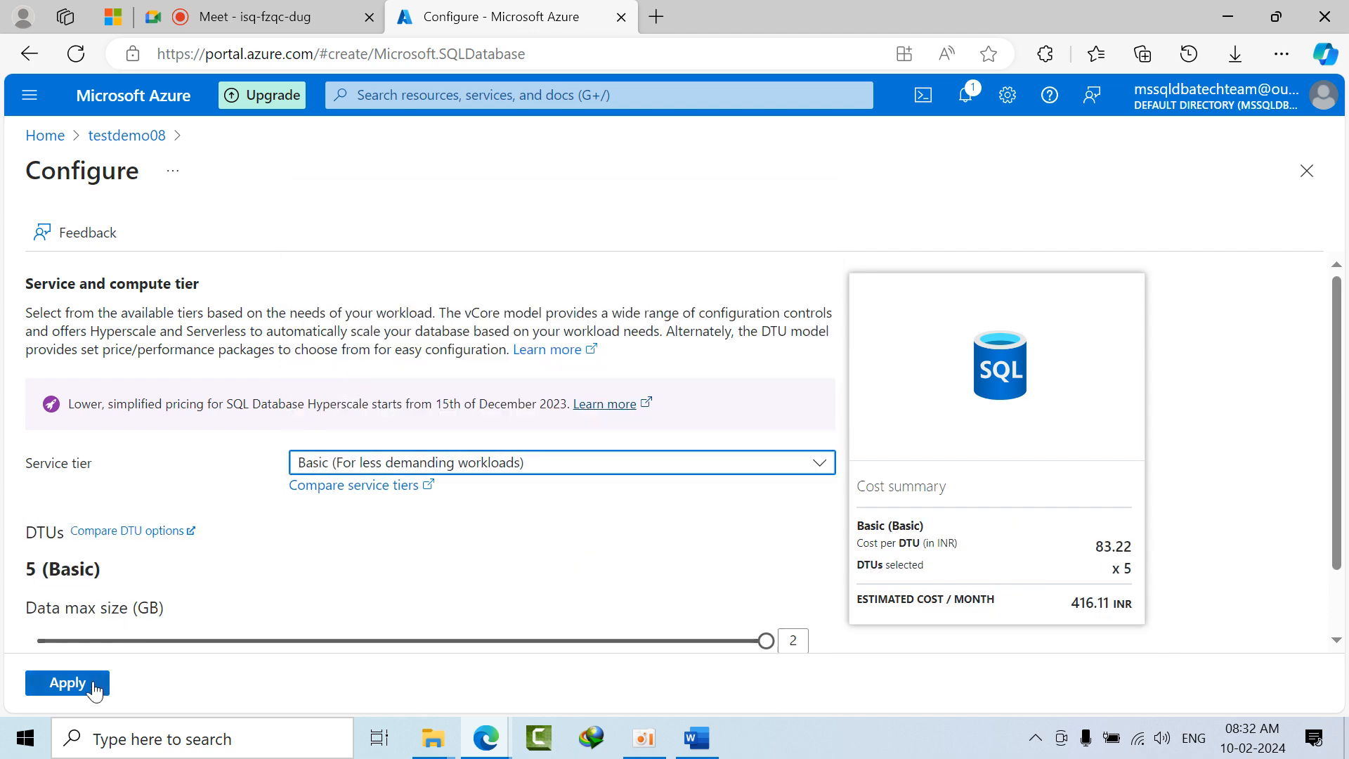
{"action": "left_click", "coordinate": [90, 683]}
Step: Review and create the khan database, then return to the testdemo08 overview
{"action": "left_click", "coordinate": [91, 681]}
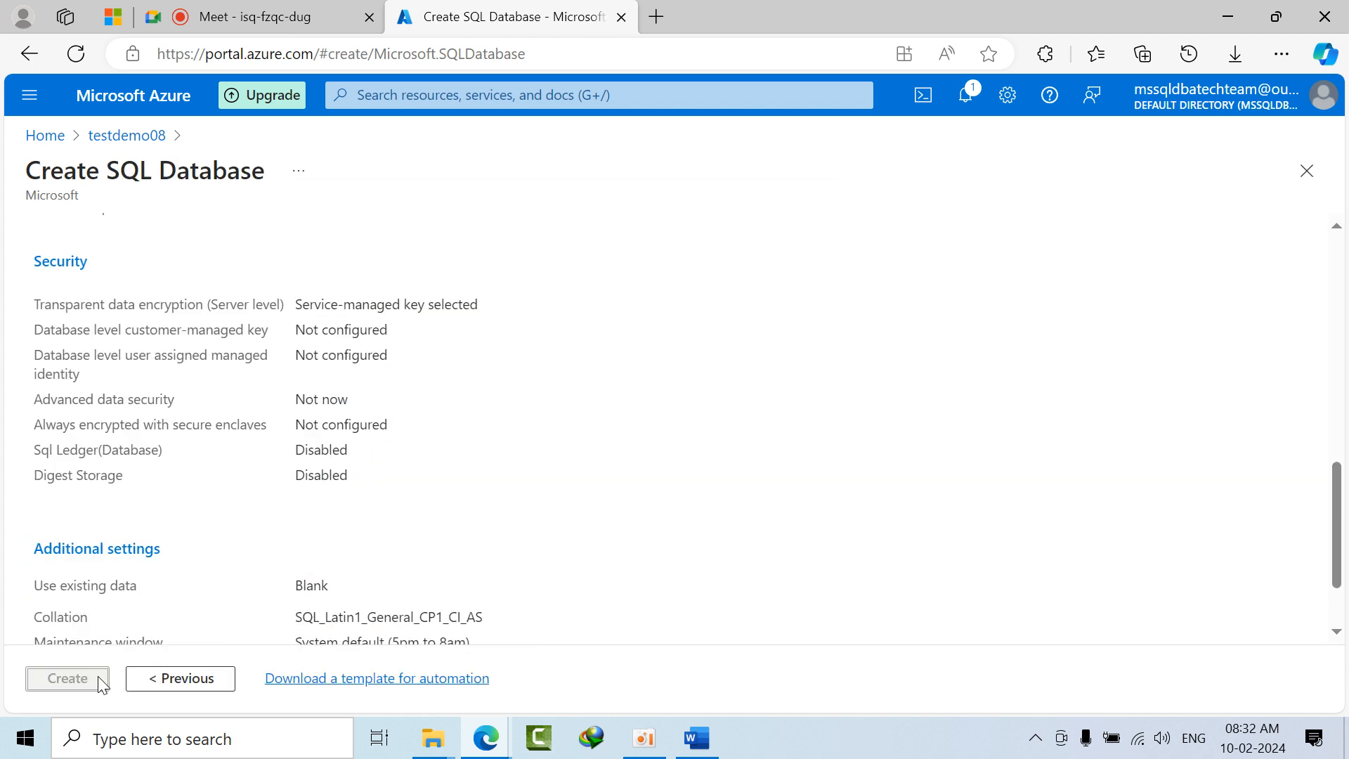
{"action": "left_click", "coordinate": [98, 680]}
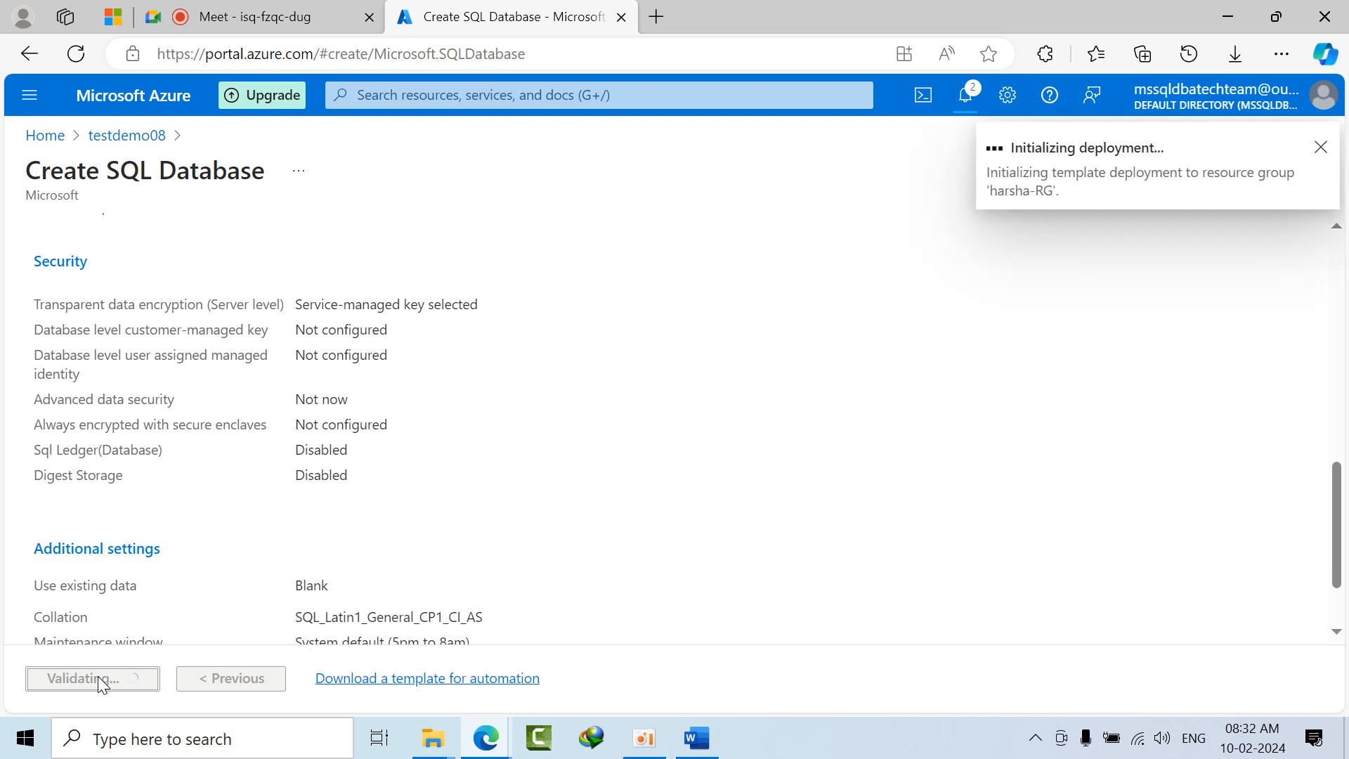
{"action": "left_click", "coordinate": [1320, 147]}
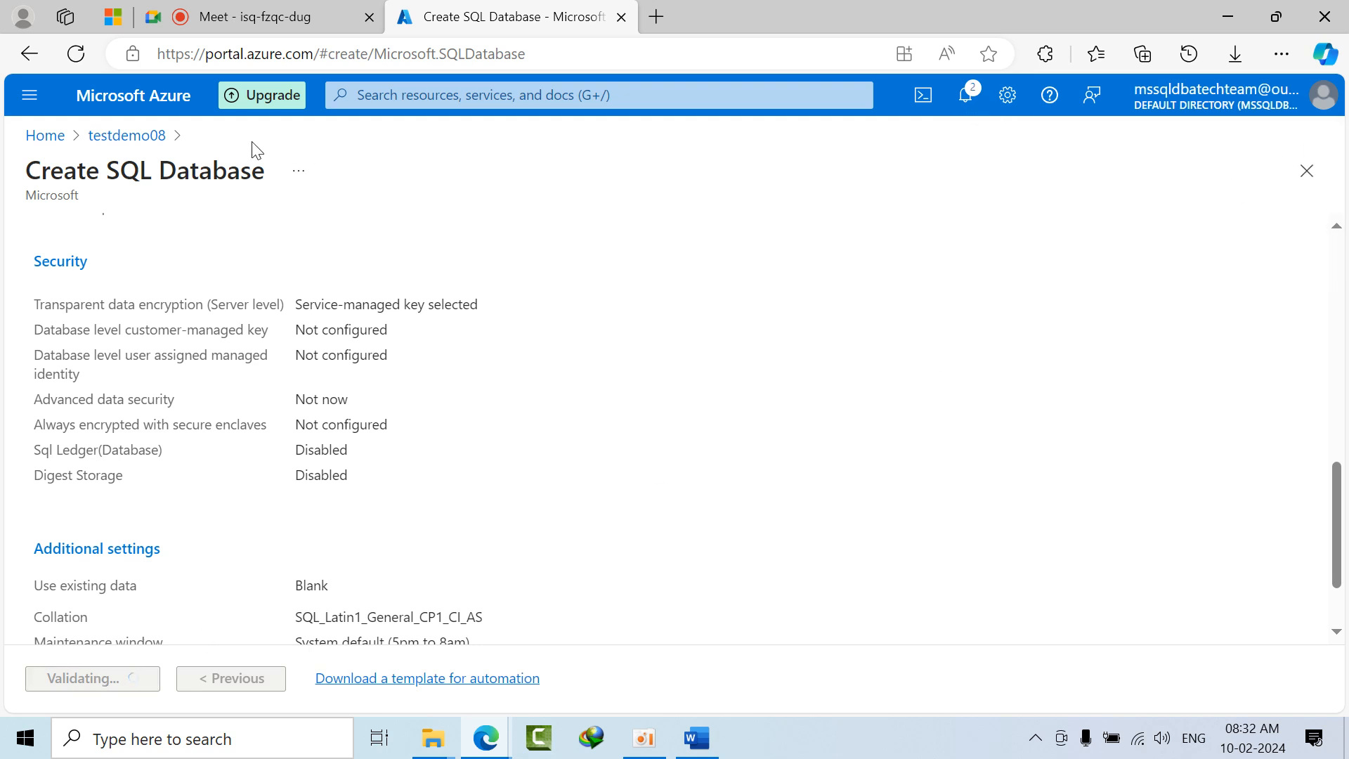
{"action": "left_click", "coordinate": [128, 137]}
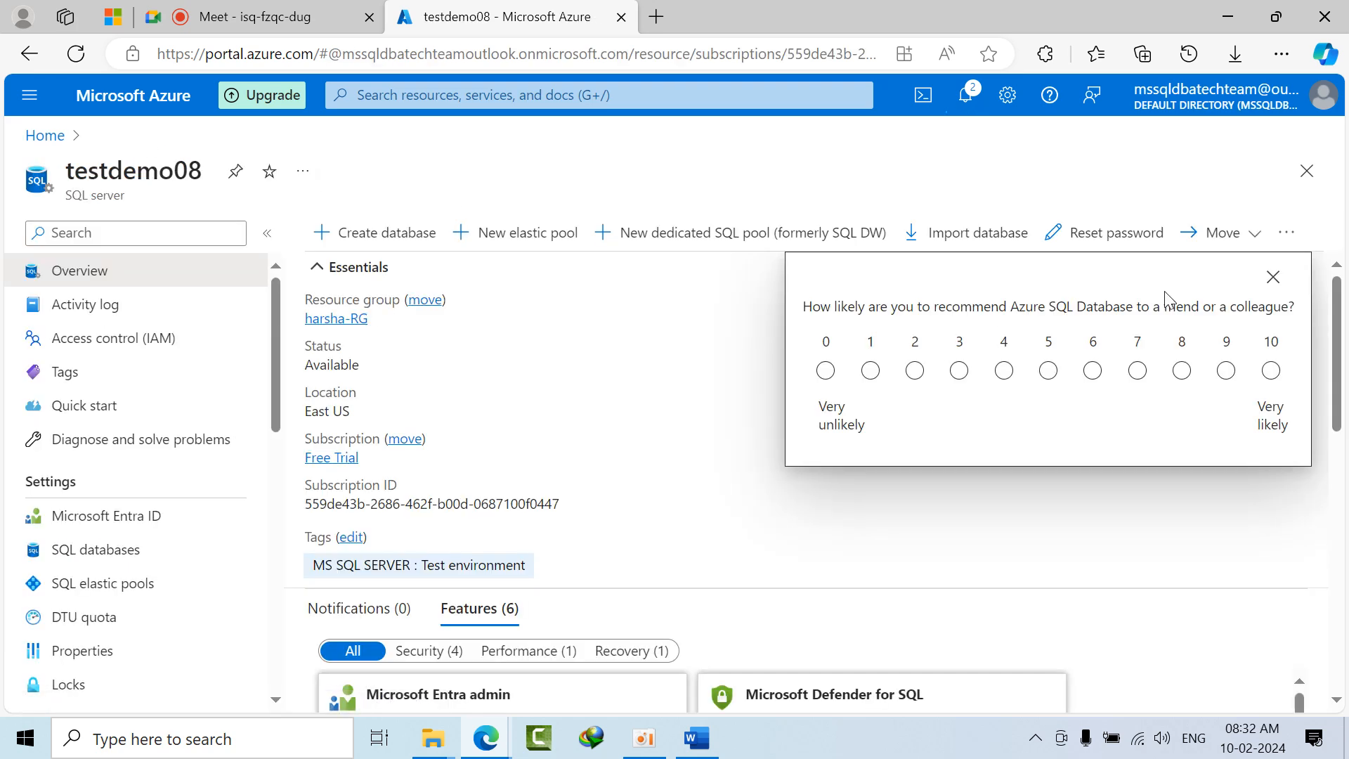
Step: Check the khan deployment's progress, then reopen testdemo08 and start another new database
{"action": "left_click", "coordinate": [1272, 276]}
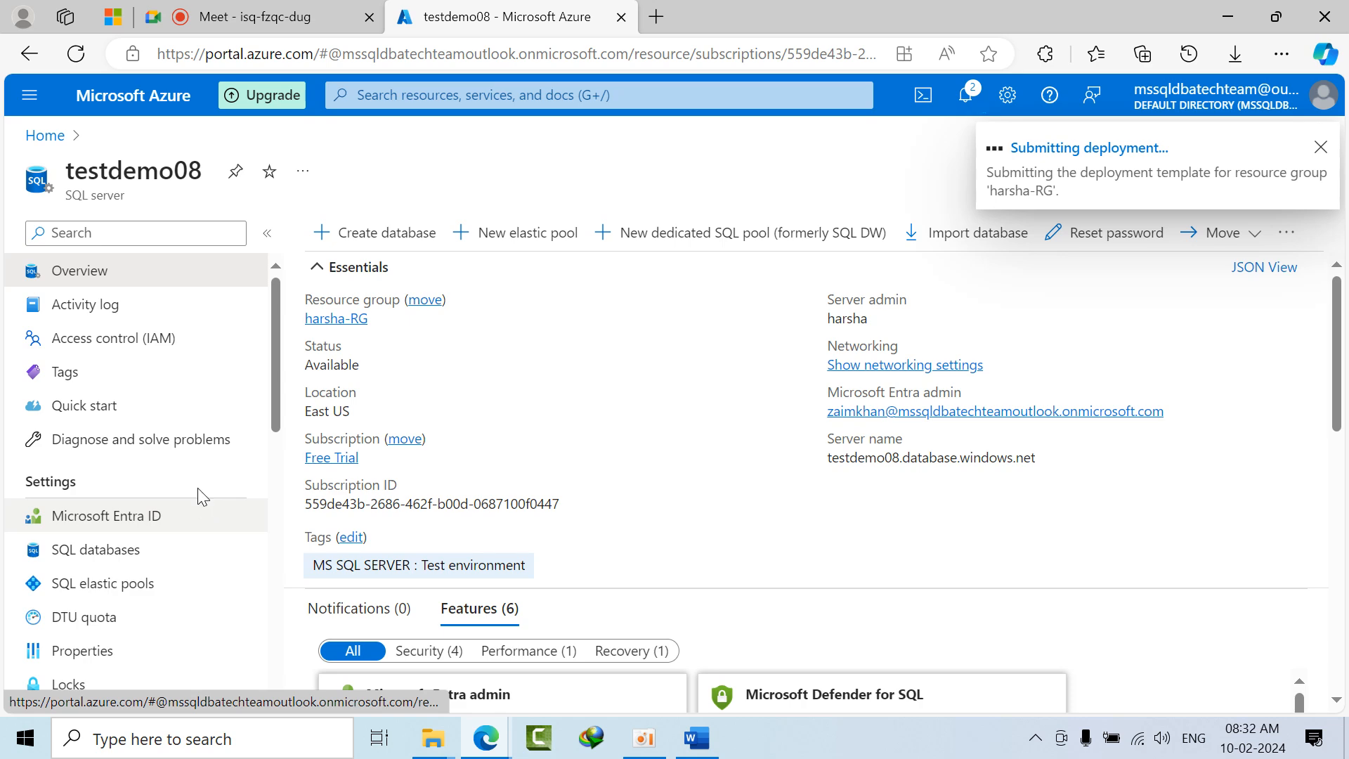
{"action": "left_click", "coordinate": [349, 231]}
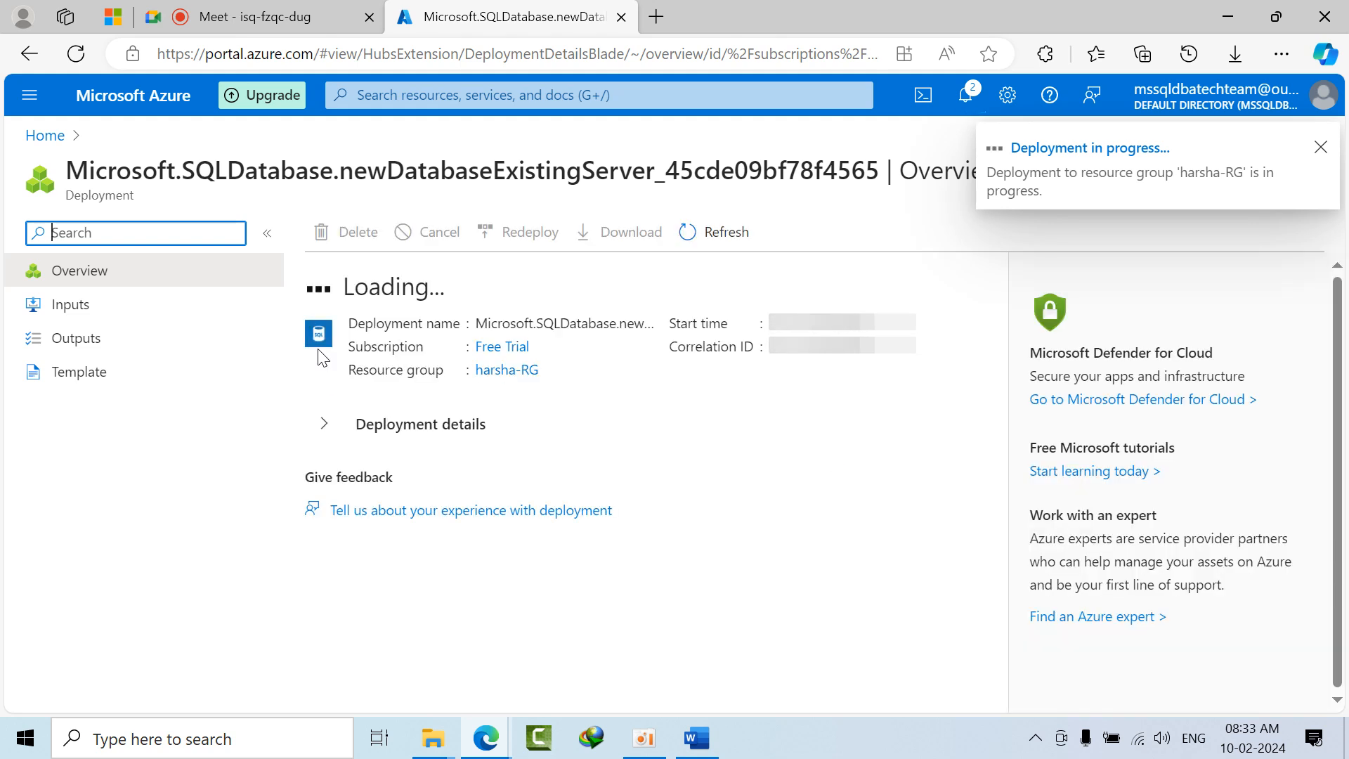
{"action": "left_click", "coordinate": [43, 135]}
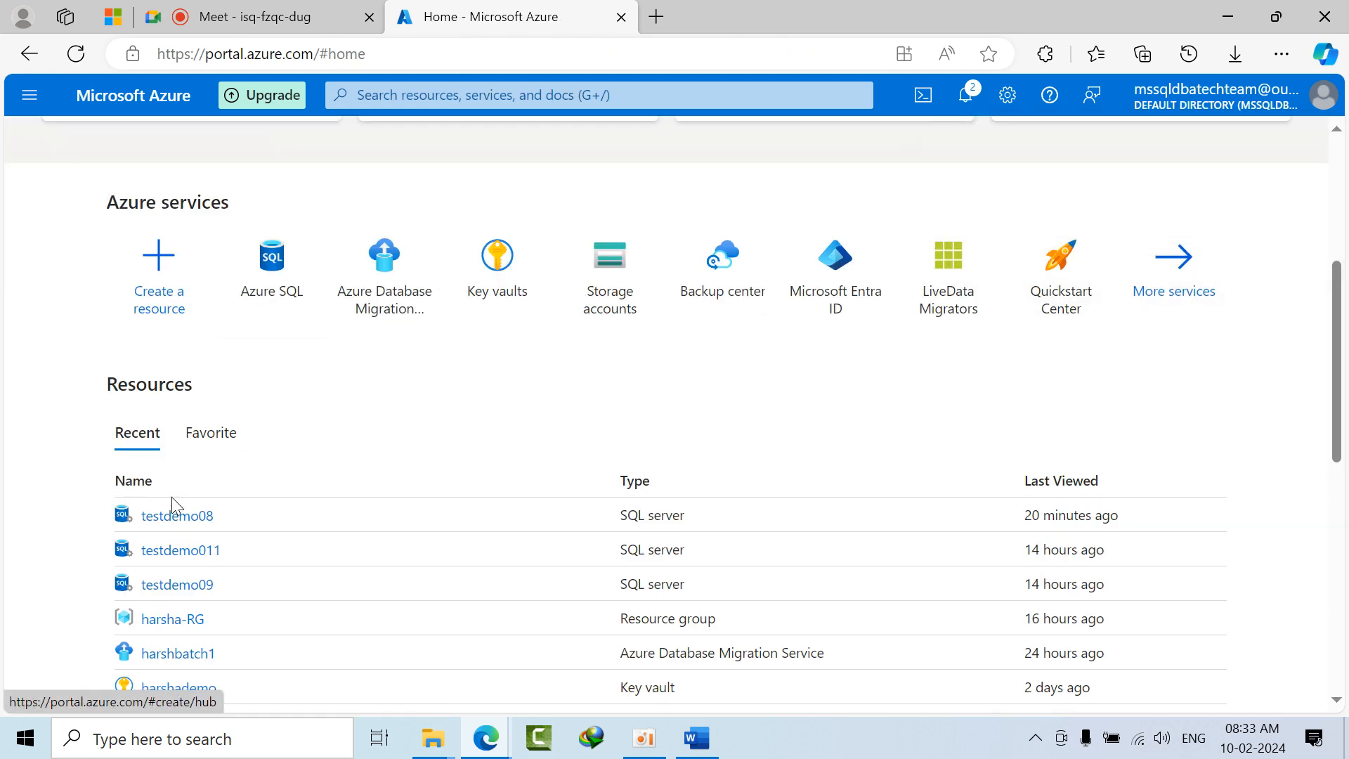
{"action": "left_click", "coordinate": [172, 515]}
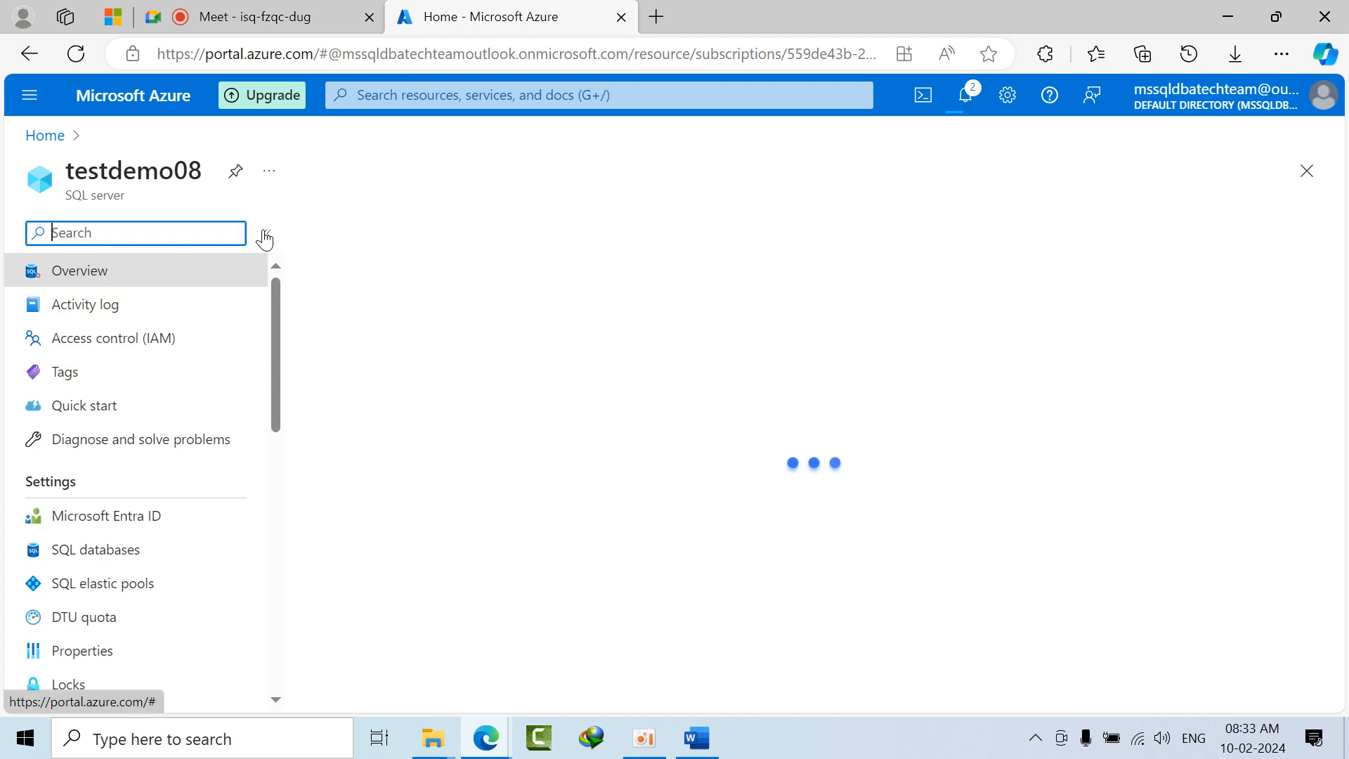
{"action": "left_click", "coordinate": [380, 238]}
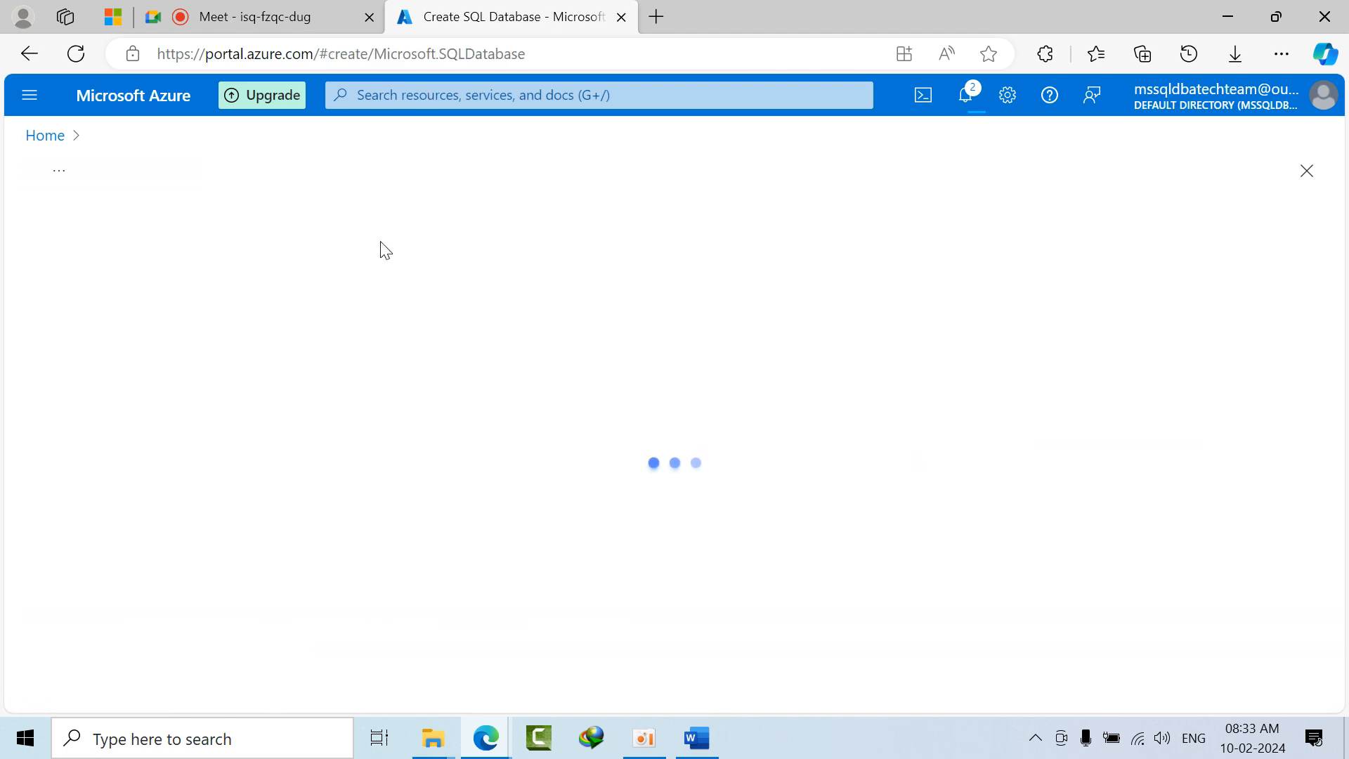
Step: Choose locally-redundant backup storage for the new database
{"action": "scroll", "coordinate": [281, 492], "scroll_direction": "down", "scroll_amount": 5}
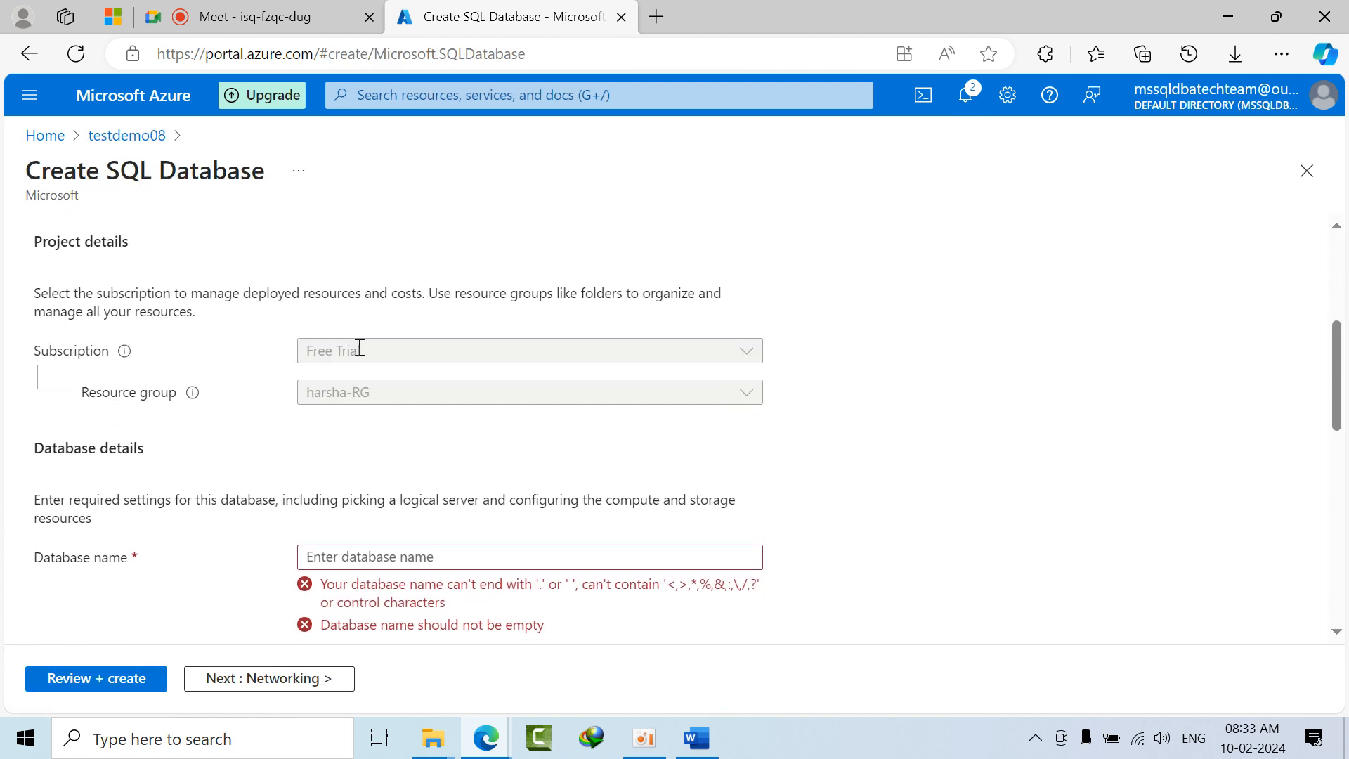
{"action": "scroll", "coordinate": [344, 555], "scroll_direction": "down", "scroll_amount": 10}
{"action": "left_click", "coordinate": [307, 394]}
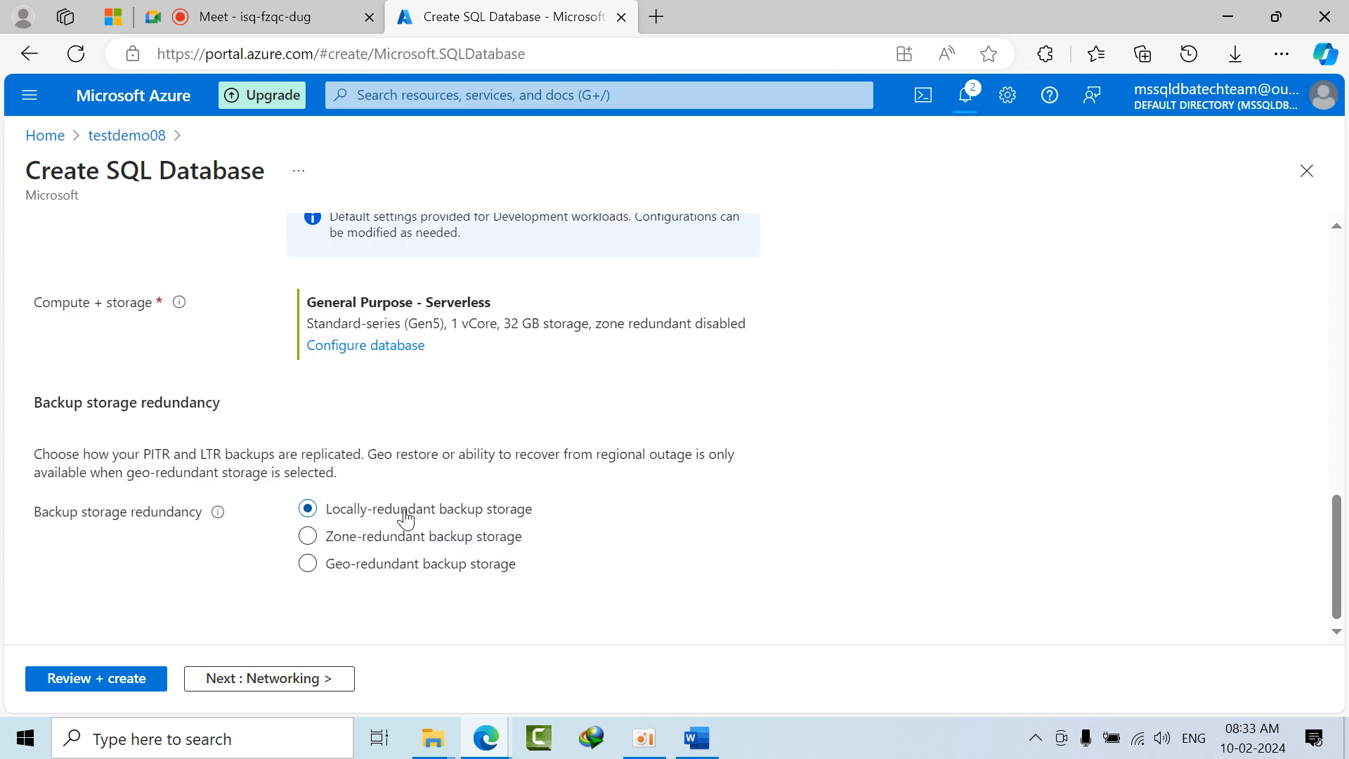
{"action": "scroll", "coordinate": [405, 519], "scroll_direction": "up", "scroll_amount": 4}
Step: Name the database 'syncmetadatabase' and open its compute and storage configuration
{"action": "left_click", "coordinate": [347, 247]}
{"action": "type", "text": "SV"}
{"action": "key", "text": "BackSpace"}
{"action": "key", "text": "BackSpace"}
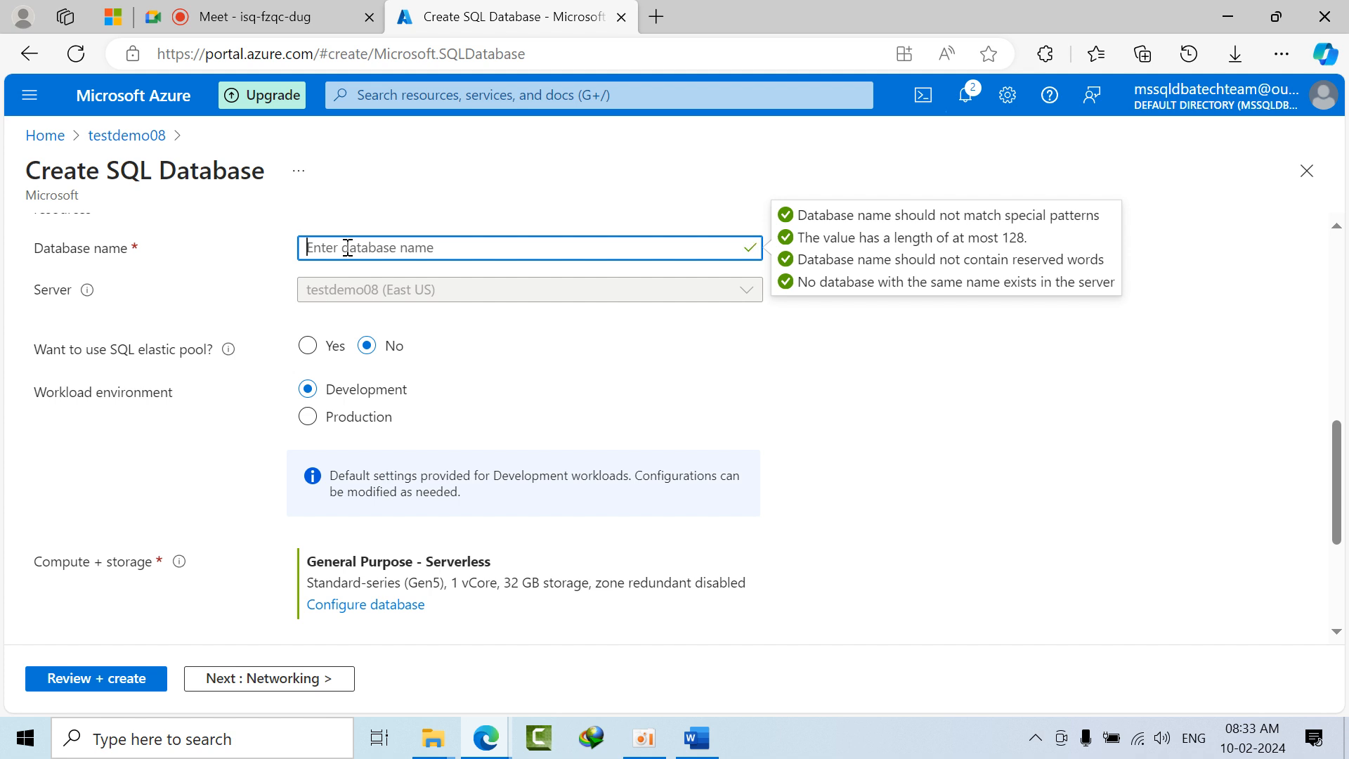
{"action": "type", "text": "syncmetadatabase"}
{"action": "scroll", "coordinate": [470, 380], "scroll_direction": "down", "scroll_amount": 3}
{"action": "scroll", "coordinate": [450, 422], "scroll_direction": "up", "scroll_amount": 2}
{"action": "scroll", "coordinate": [442, 439], "scroll_direction": "up", "scroll_amount": 4}
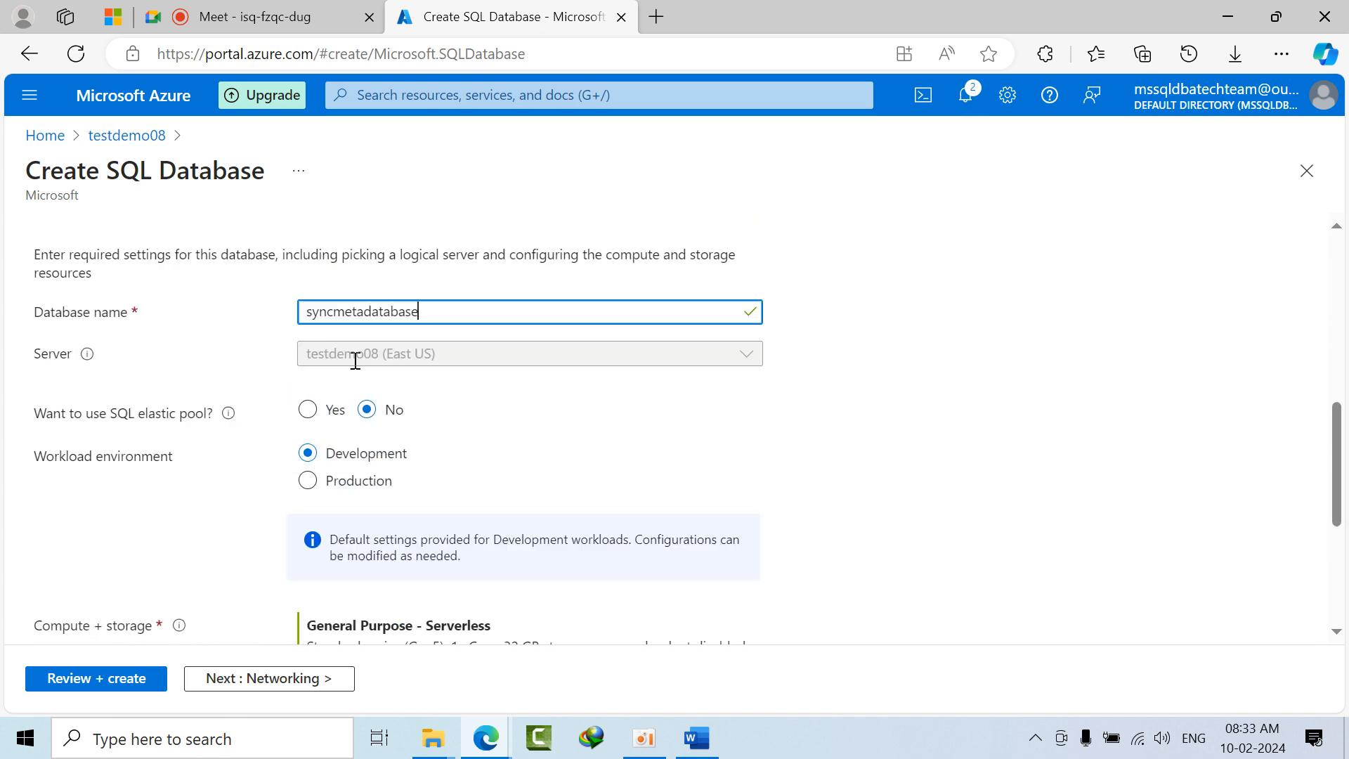
{"action": "left_click", "coordinate": [522, 429]}
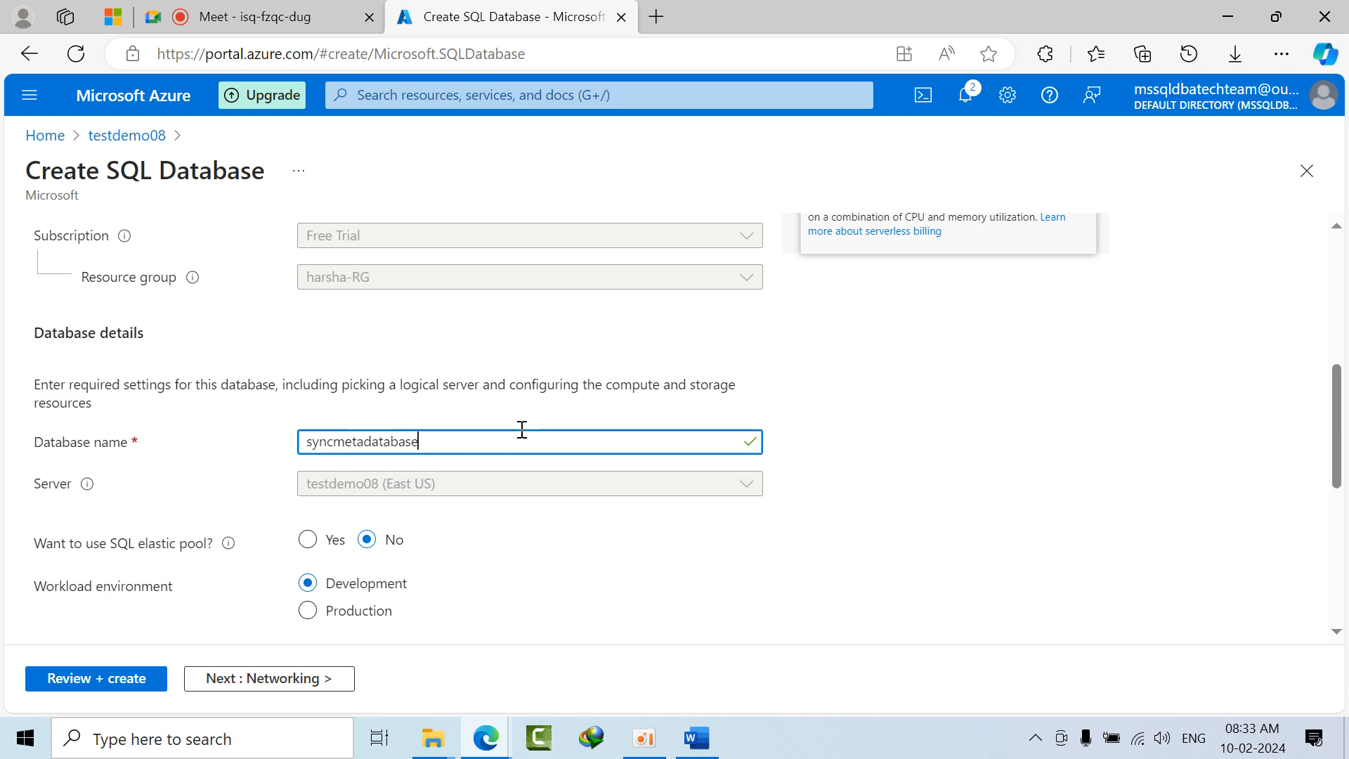
{"action": "scroll", "coordinate": [526, 492], "scroll_direction": "down", "scroll_amount": 5}
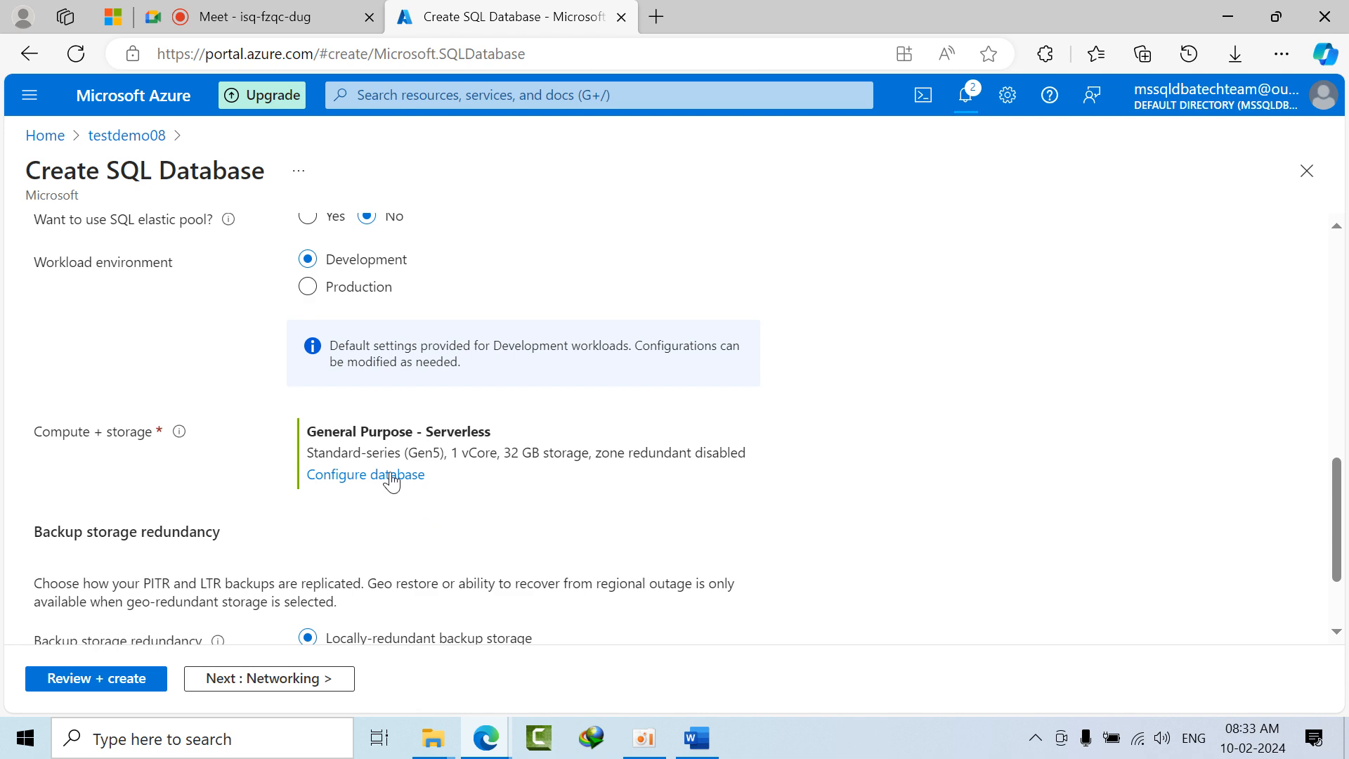
{"action": "left_click", "coordinate": [392, 478]}
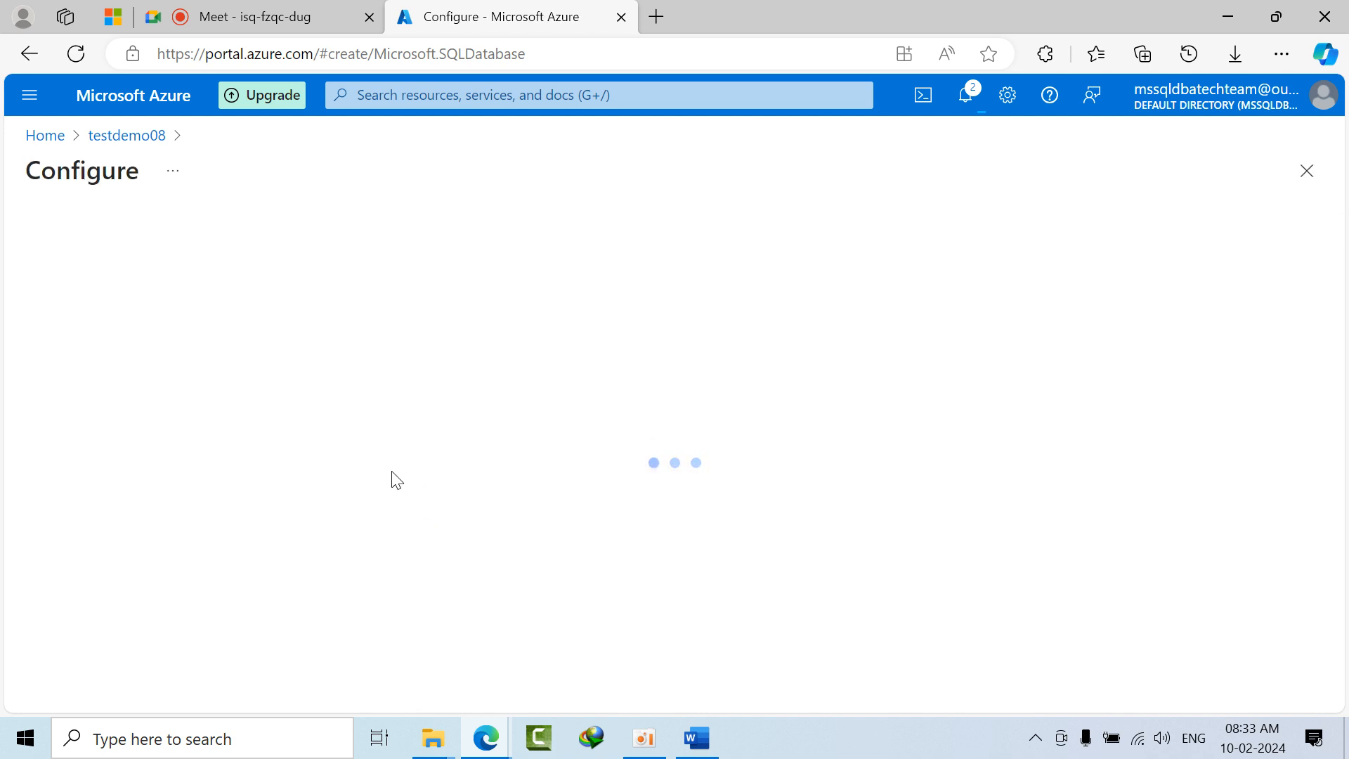
Step: Apply the Basic service tier to syncmetadatabase, then review and create it
{"action": "left_click", "coordinate": [399, 462]}
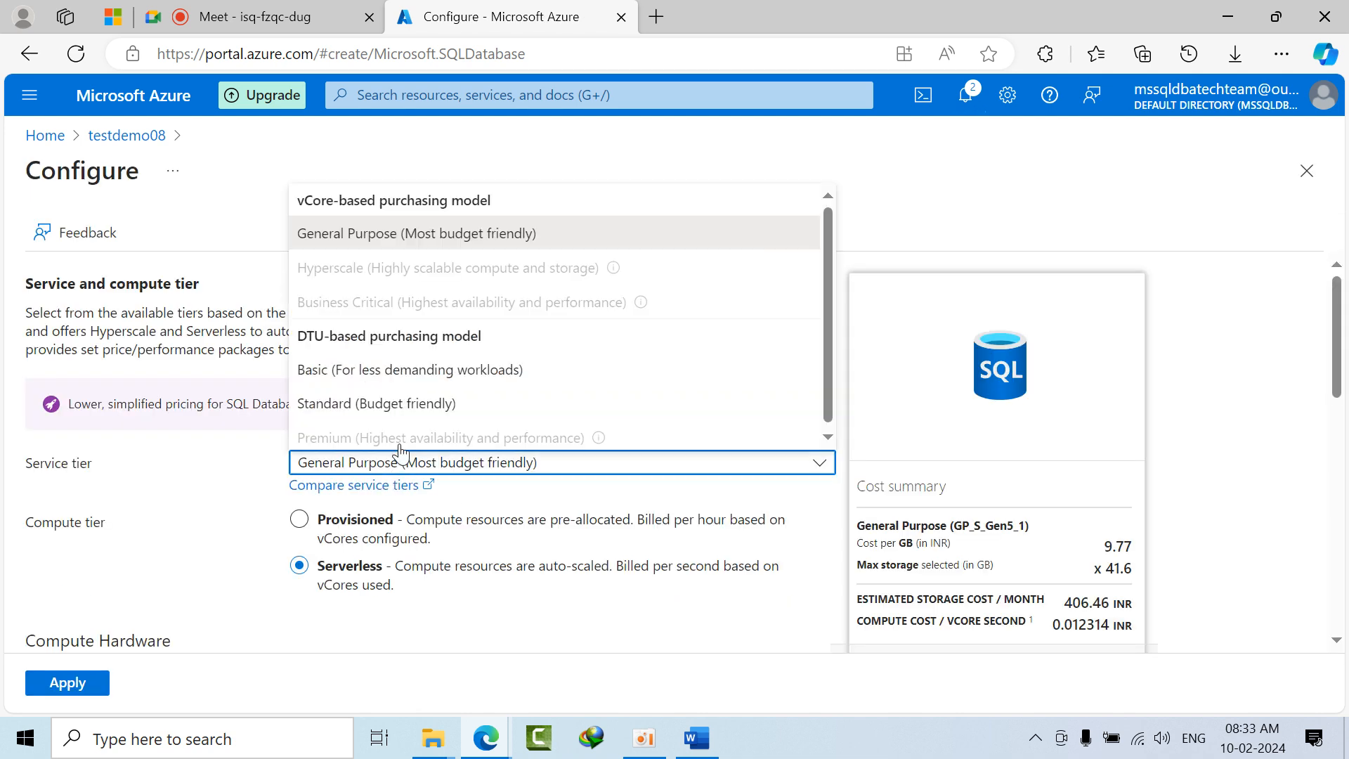
{"action": "left_click", "coordinate": [371, 368]}
{"action": "left_click", "coordinate": [82, 683]}
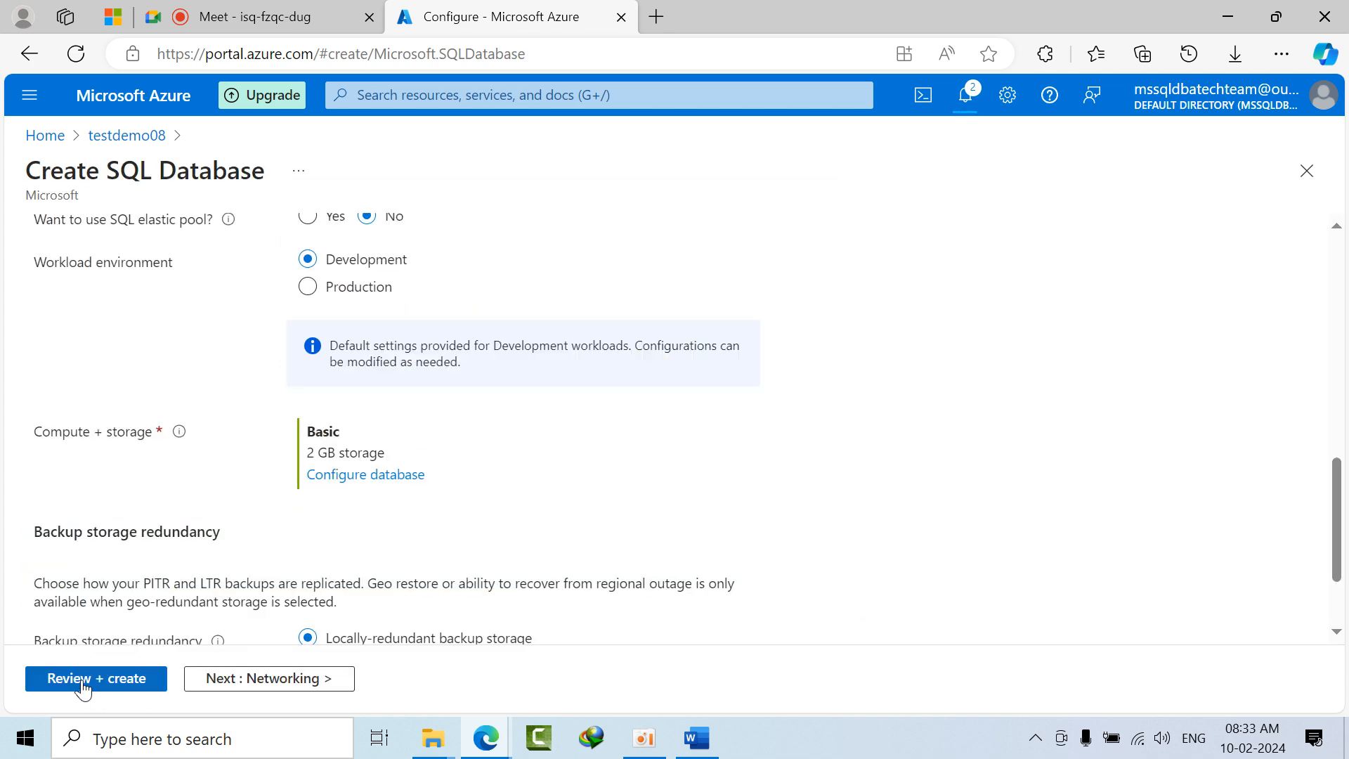
{"action": "left_click", "coordinate": [101, 678]}
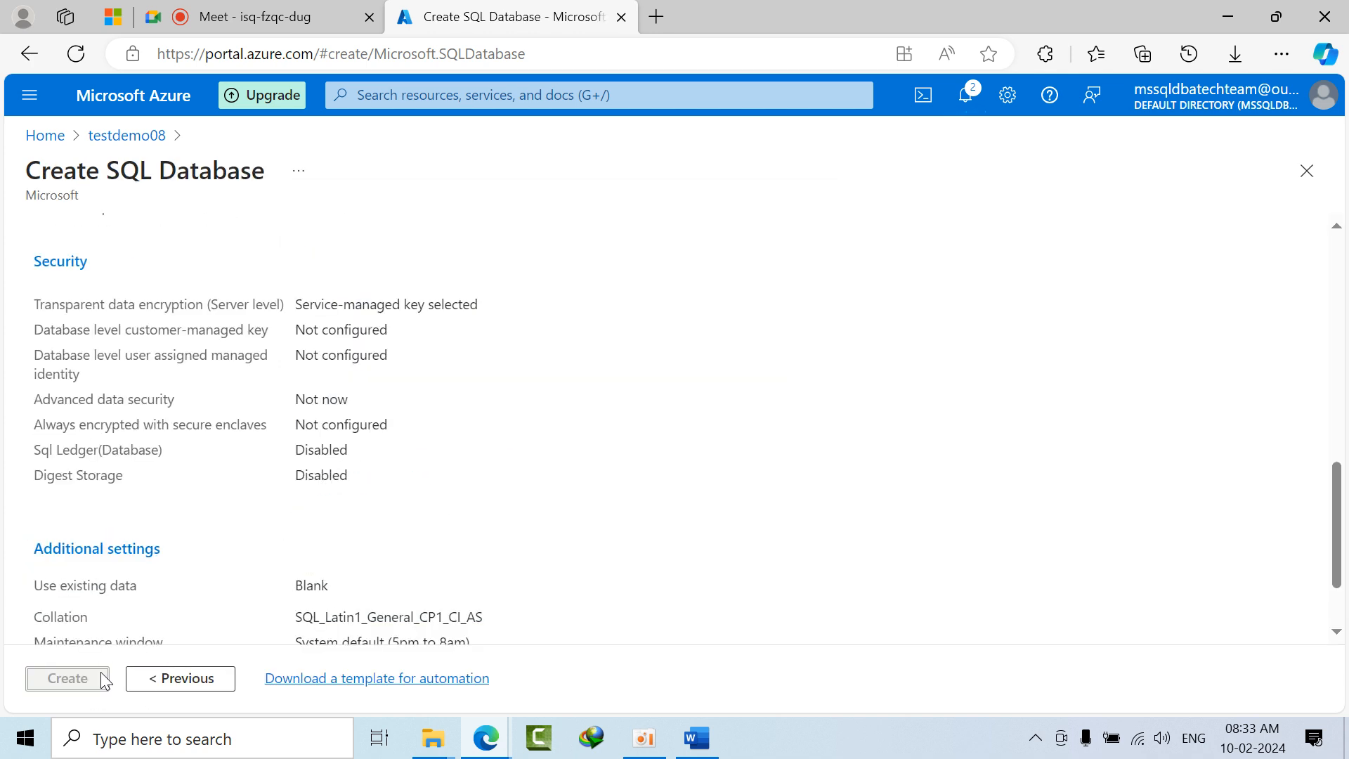
{"action": "left_click", "coordinate": [104, 680]}
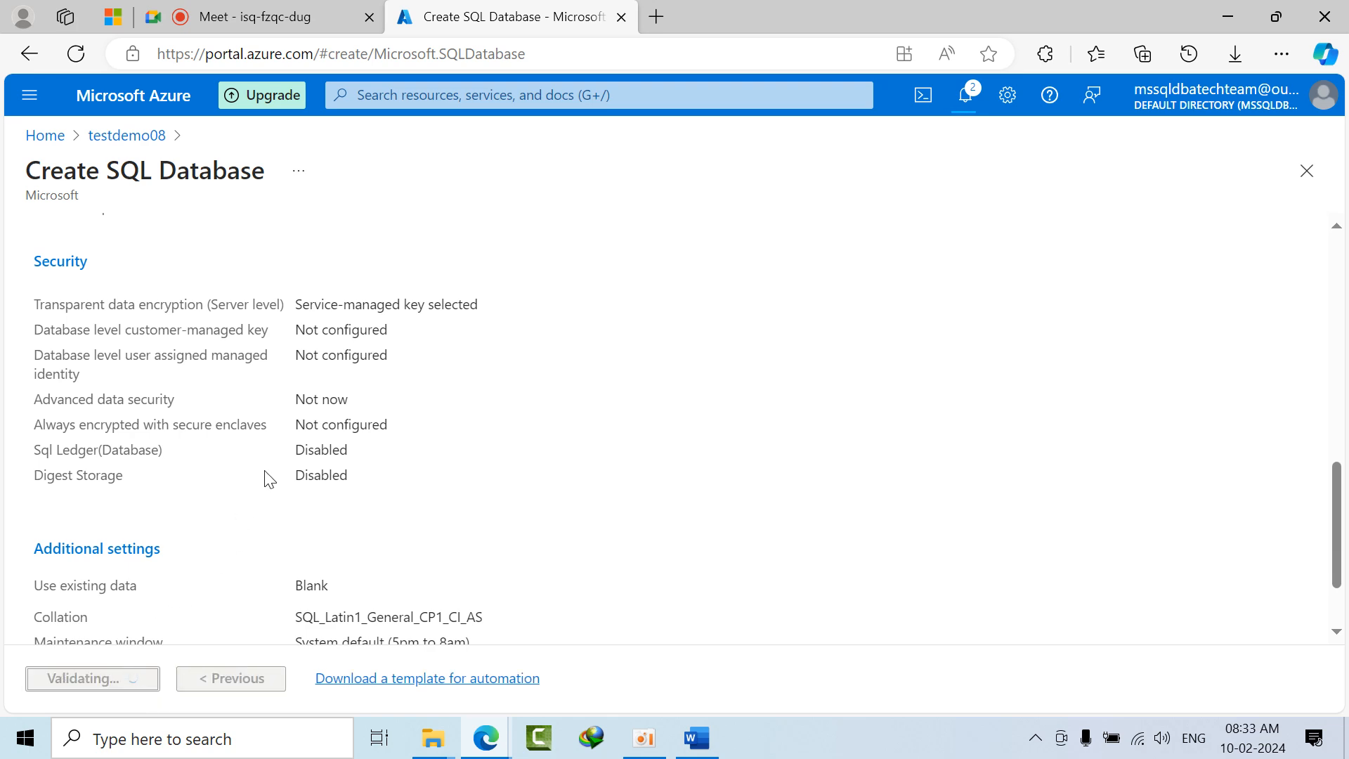
Step: Copy the 416.11 INR estimated monthly cost
{"action": "scroll", "coordinate": [271, 476], "scroll_direction": "up", "scroll_amount": 4}
{"action": "scroll", "coordinate": [288, 510], "scroll_direction": "up", "scroll_amount": 6}
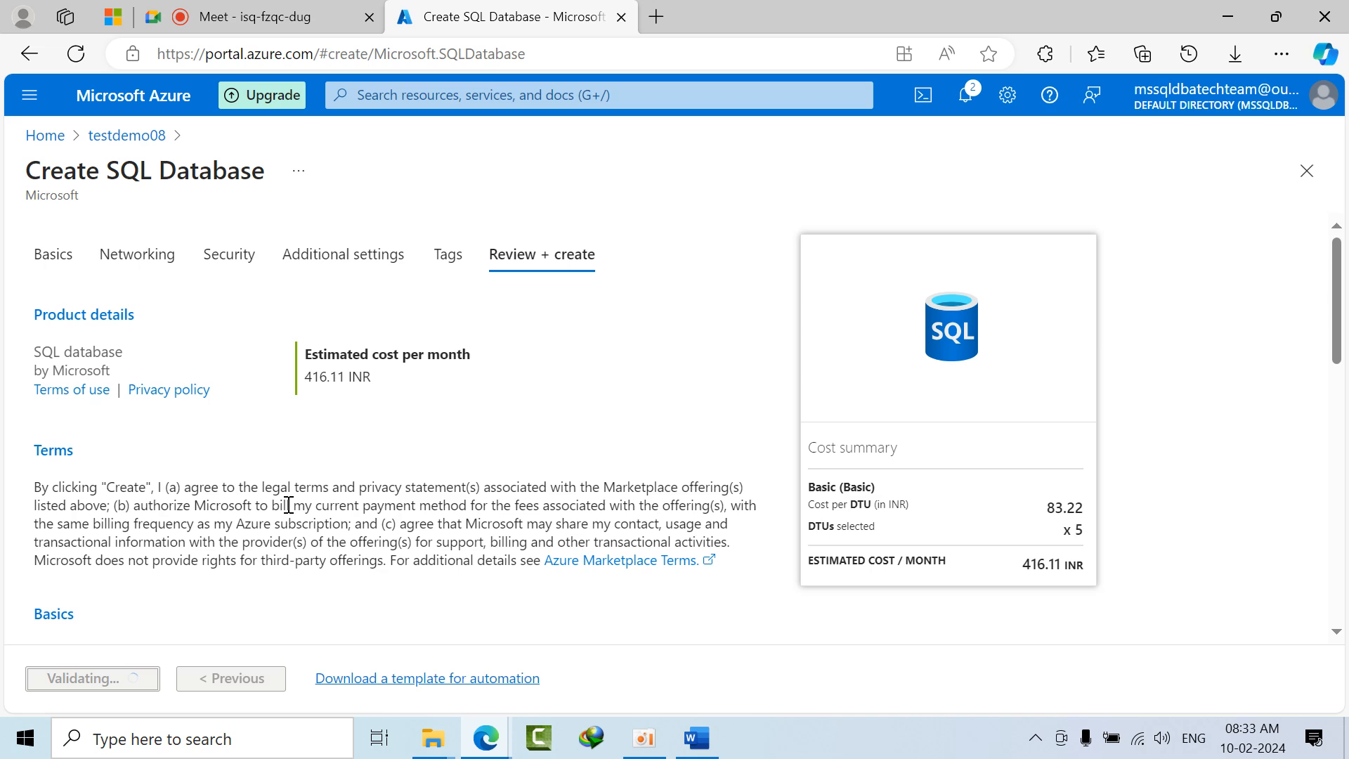
{"action": "scroll", "coordinate": [288, 511], "scroll_direction": "down", "scroll_amount": 8}
{"action": "scroll", "coordinate": [288, 510], "scroll_direction": "down", "scroll_amount": 3}
{"action": "scroll", "coordinate": [288, 507], "scroll_direction": "up", "scroll_amount": 10}
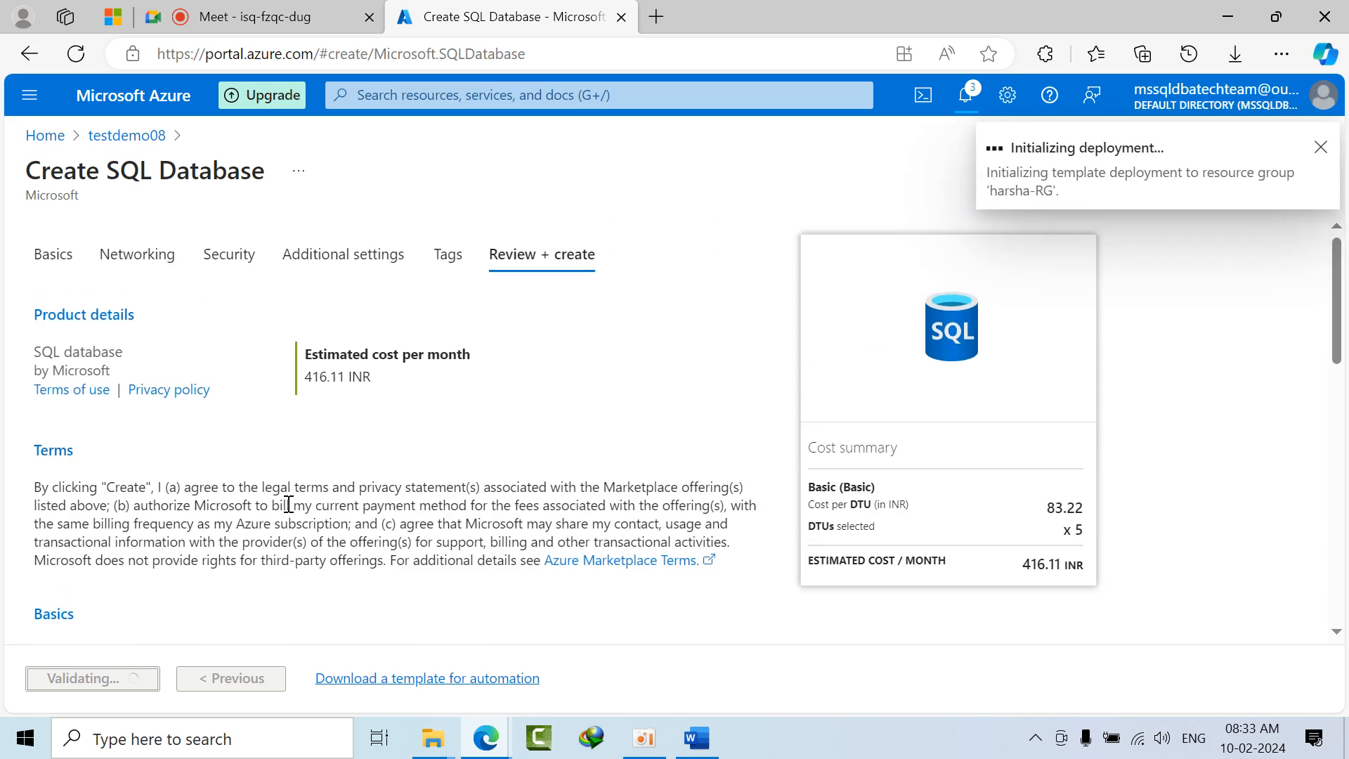
{"action": "triple_click", "coordinate": [345, 376]}
{"action": "right_click", "coordinate": [344, 378]}
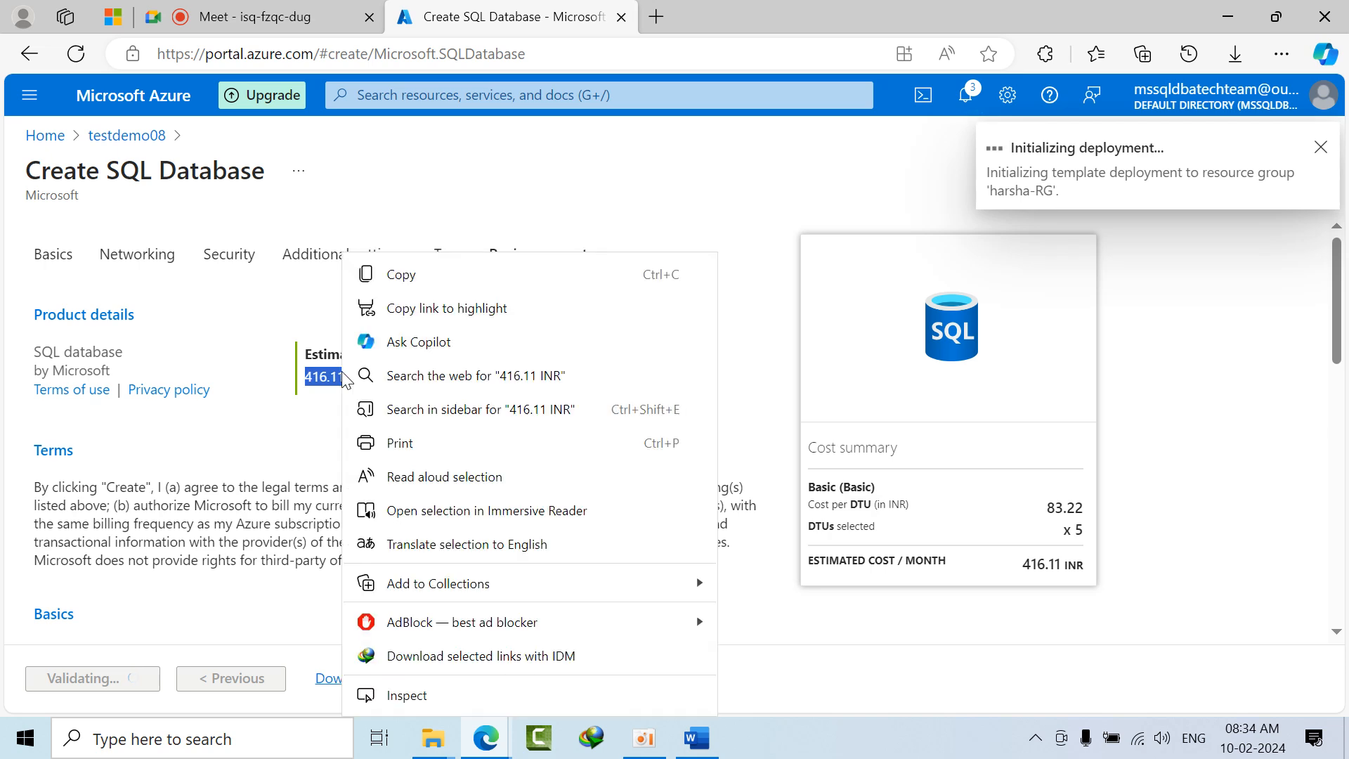
{"action": "left_click", "coordinate": [410, 275]}
{"action": "right_click", "coordinate": [337, 378]}
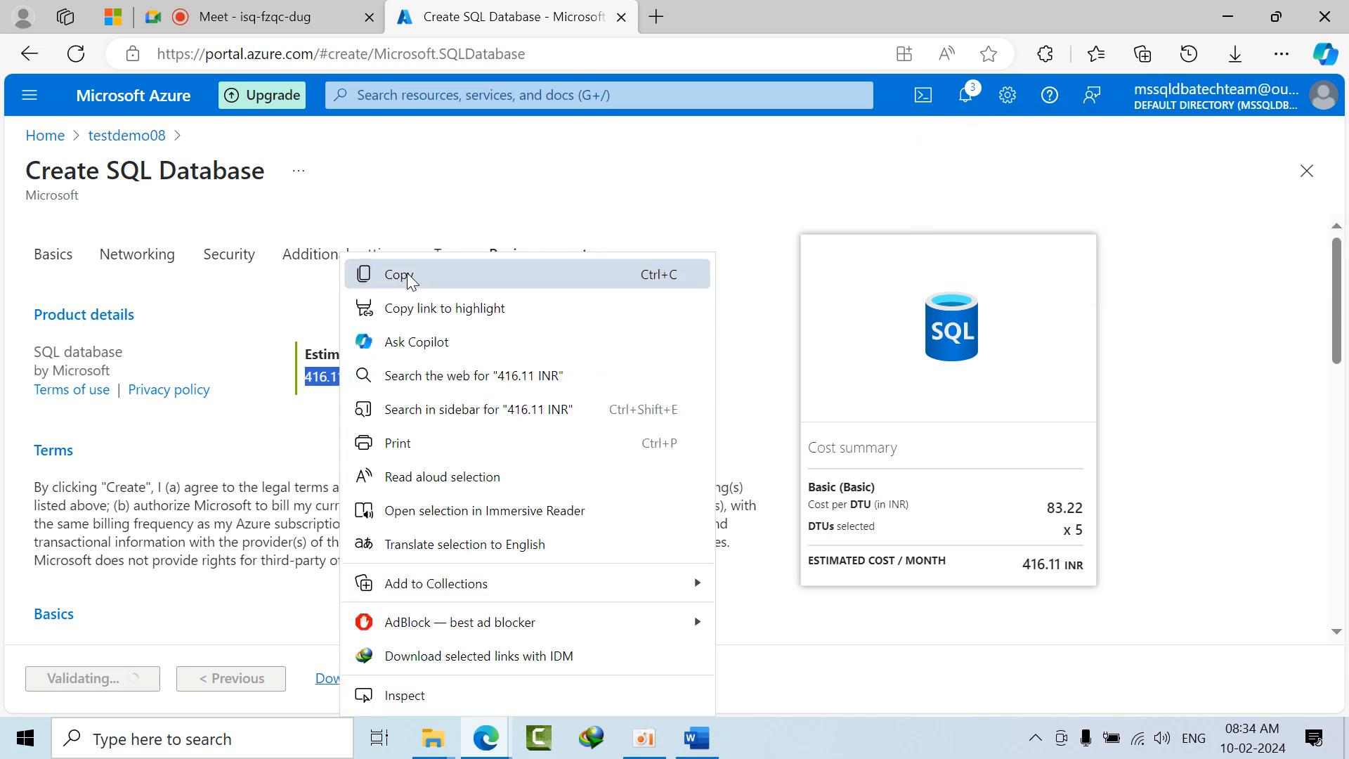
{"action": "left_click", "coordinate": [410, 275]}
{"action": "right_click", "coordinate": [344, 303]}
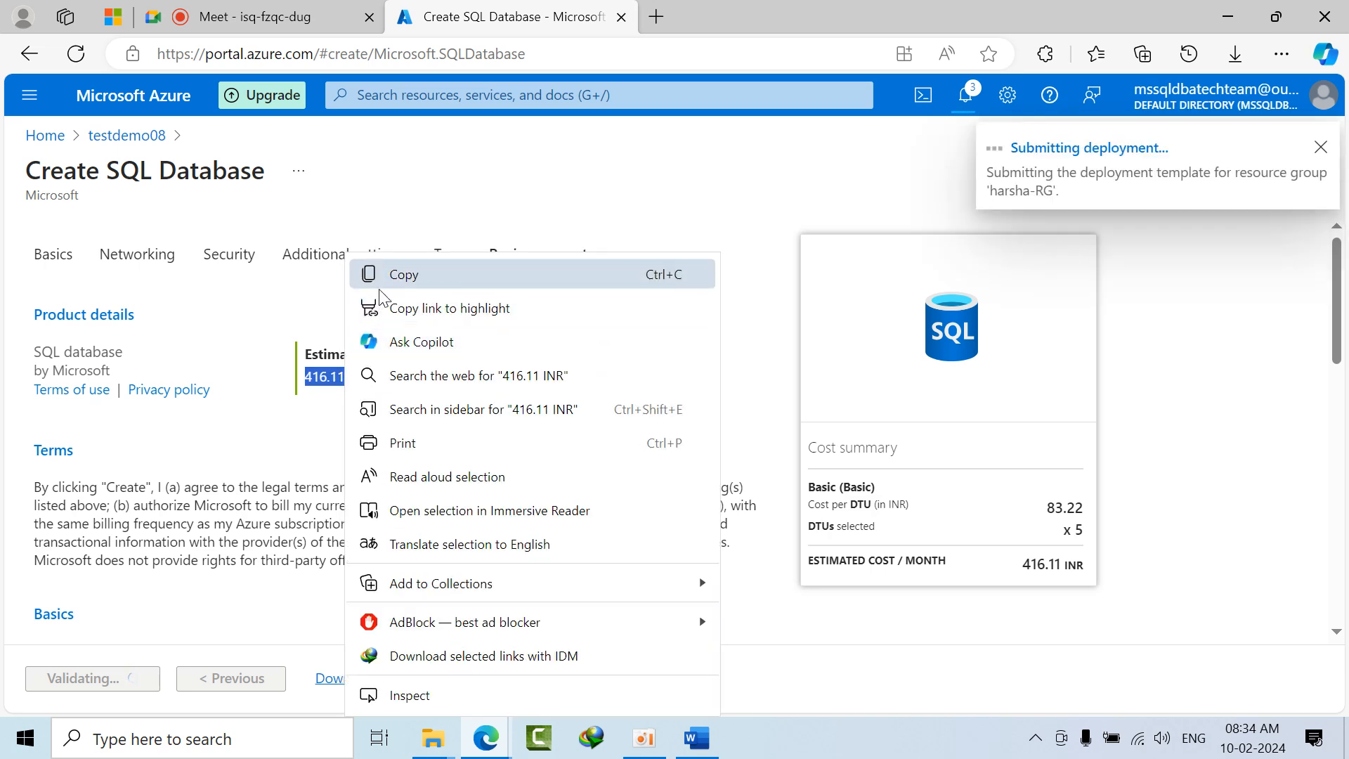
{"action": "left_click", "coordinate": [444, 282]}
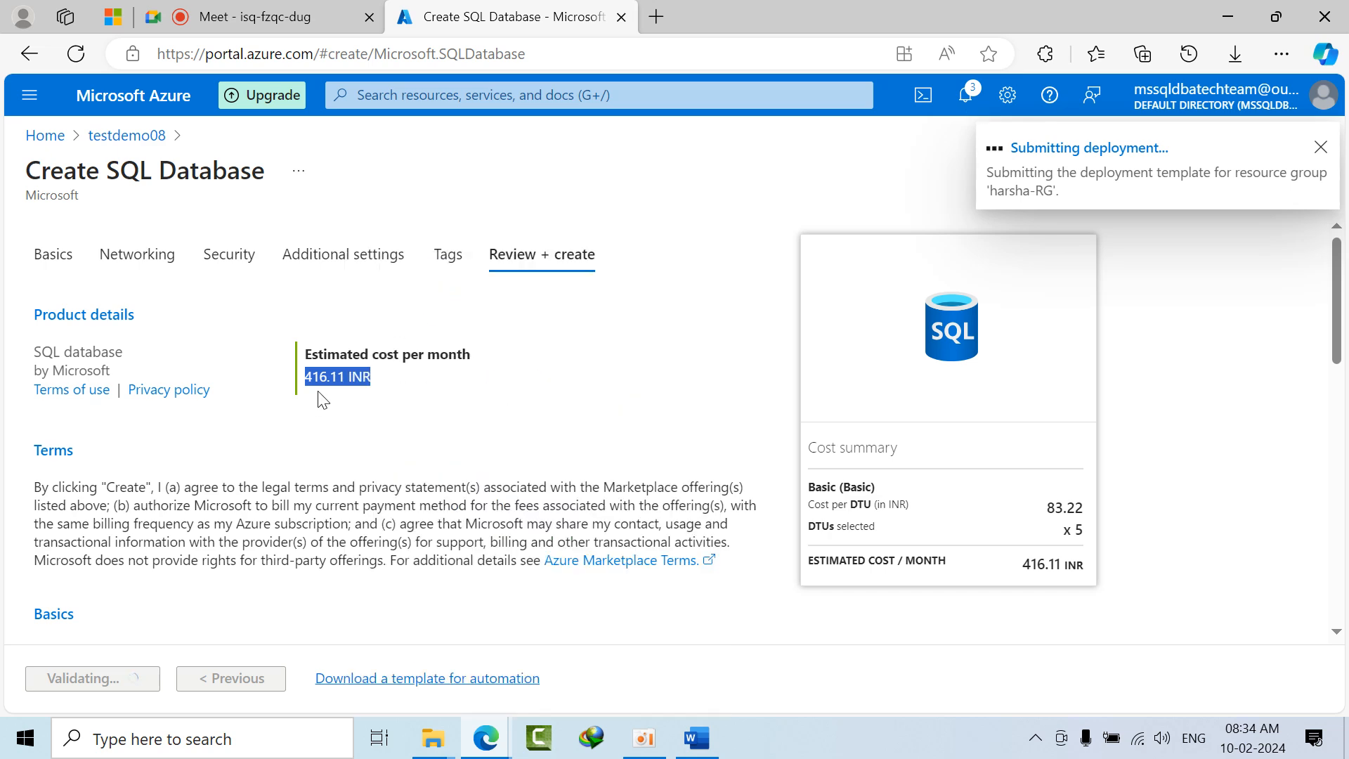
{"action": "right_click", "coordinate": [344, 374]}
{"action": "left_click", "coordinate": [421, 281]}
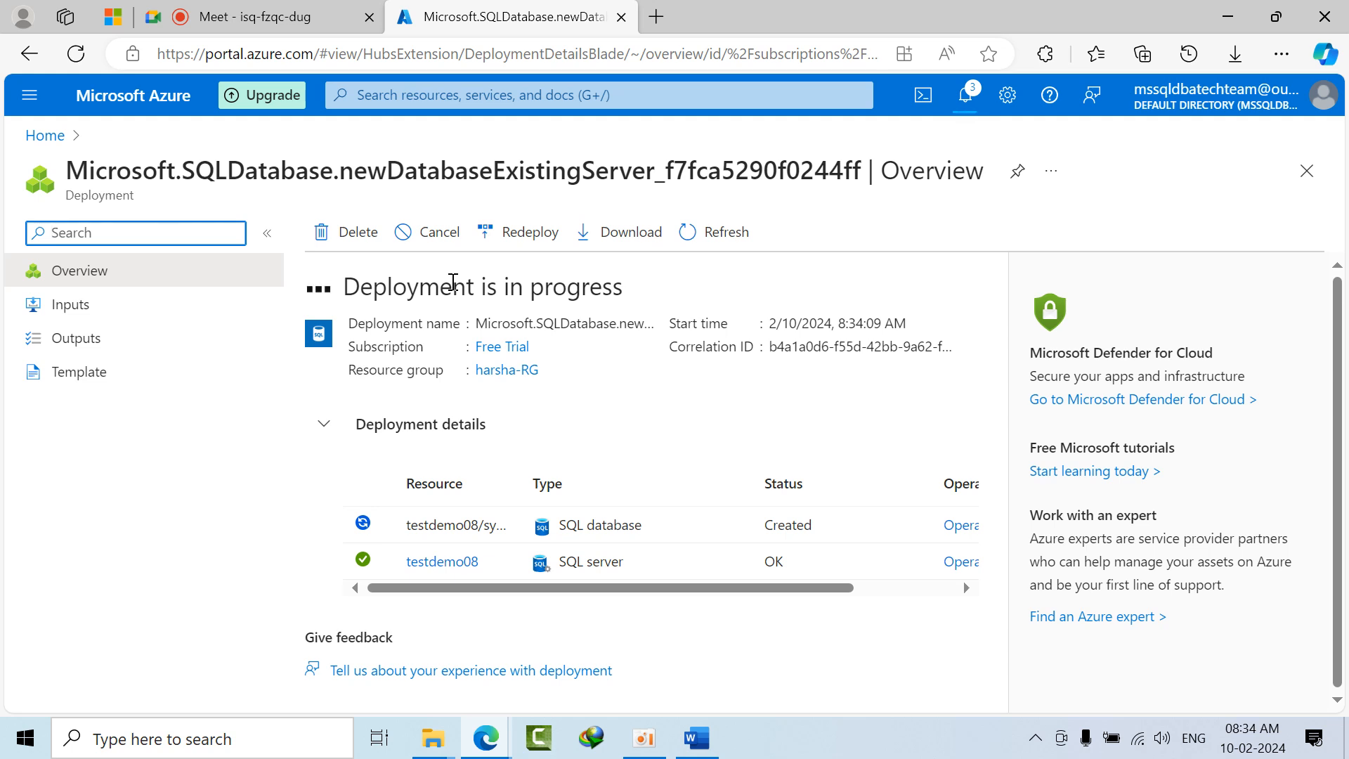
Step: Wait on the deployment page until the SQL database deployment to harsha-RG completes
{"action": "triple_click", "coordinate": [453, 282]}
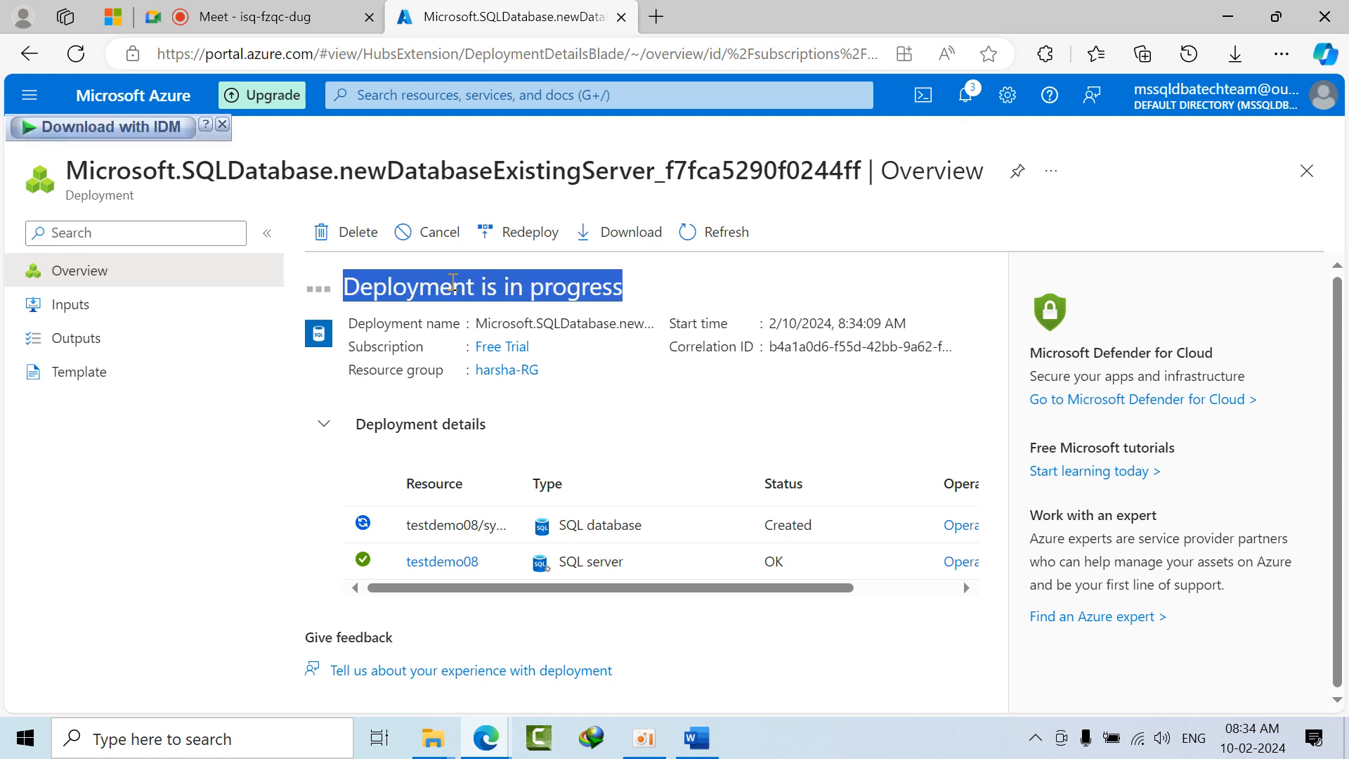
{"action": "double_click", "coordinate": [453, 282]}
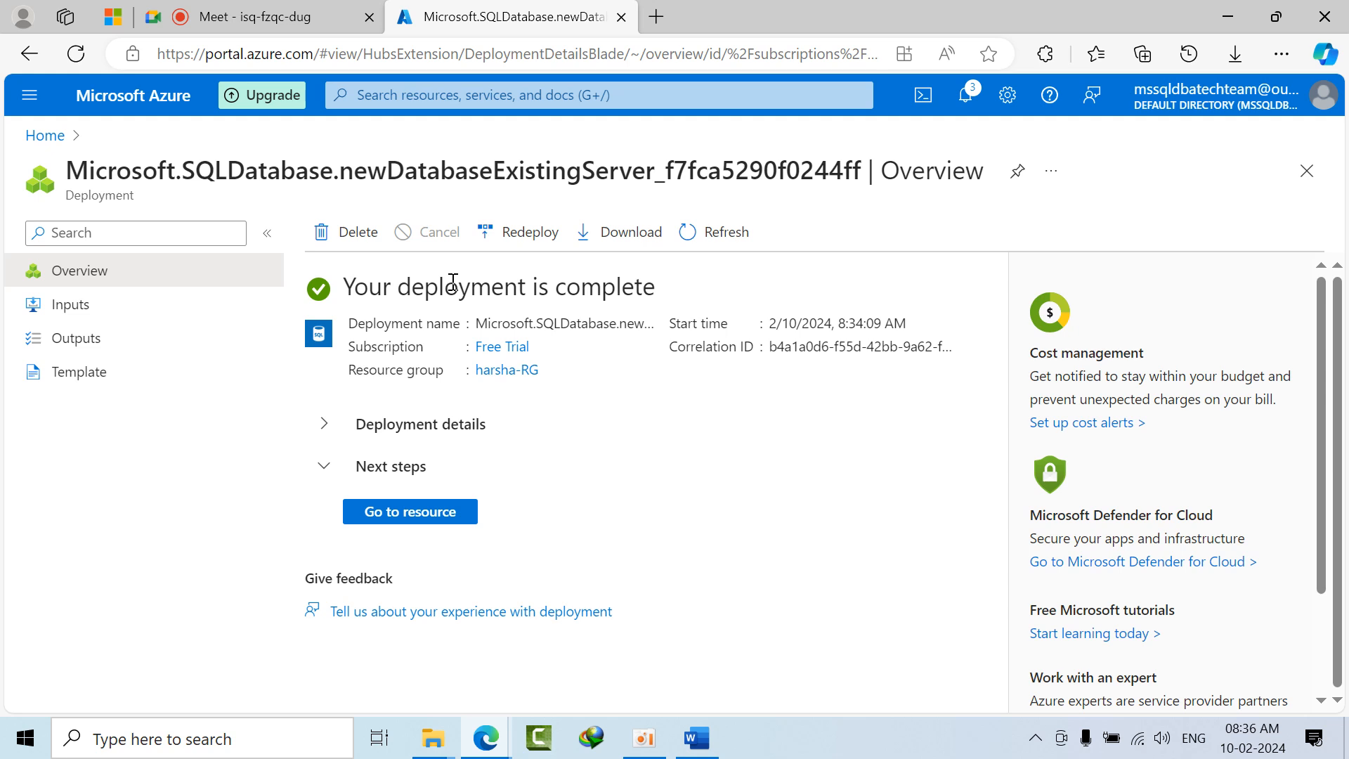
Step: Navigate from Home to the testdemo08 server's Networking settings
{"action": "left_click", "coordinate": [49, 137]}
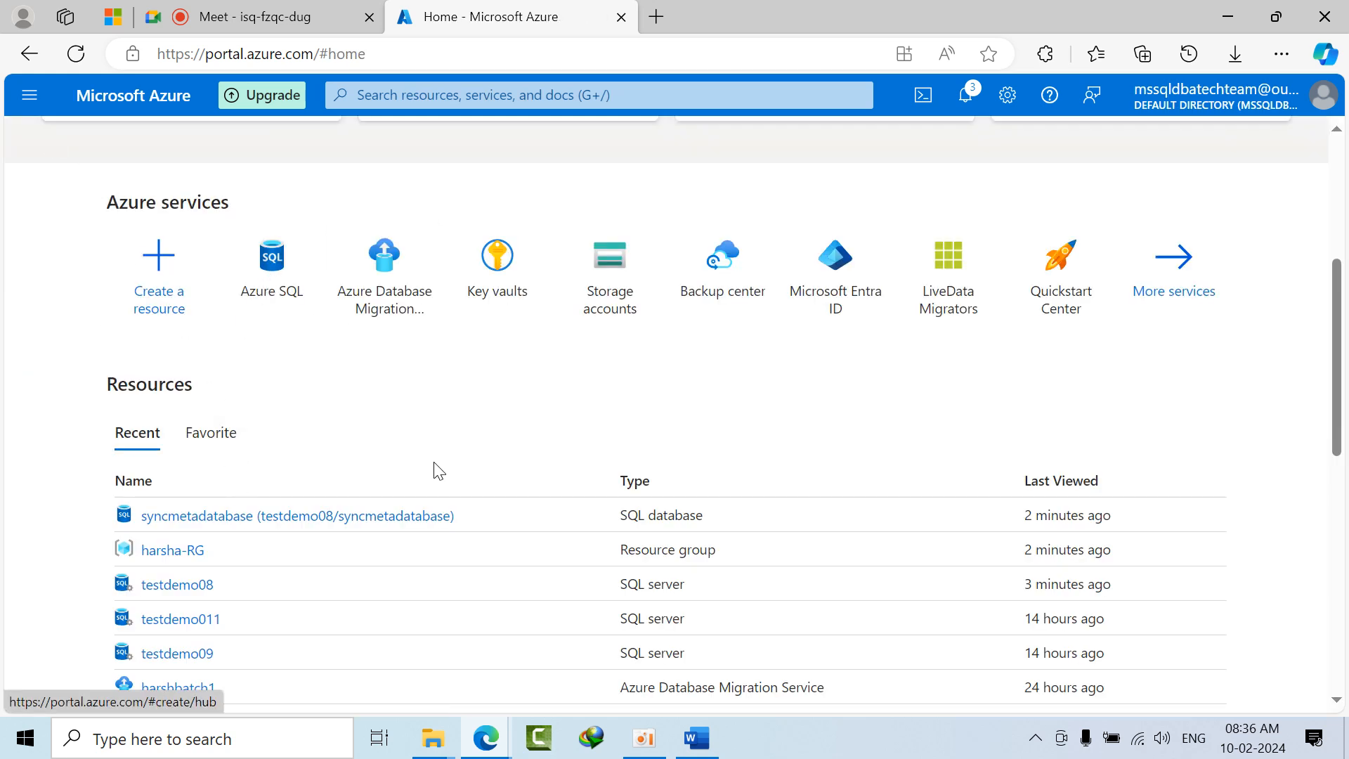
{"action": "left_click", "coordinate": [250, 741]}
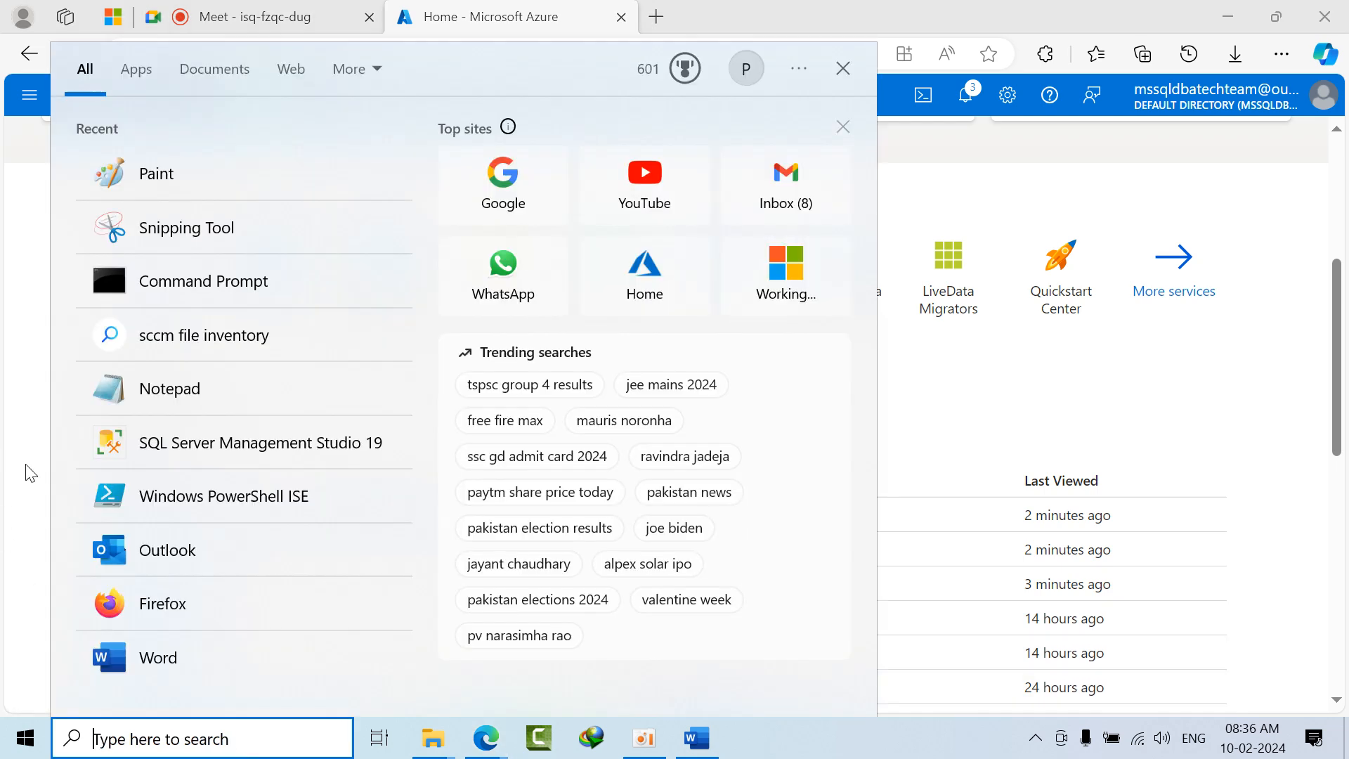
{"action": "left_click", "coordinate": [28, 467]}
{"action": "left_click", "coordinate": [289, 281]}
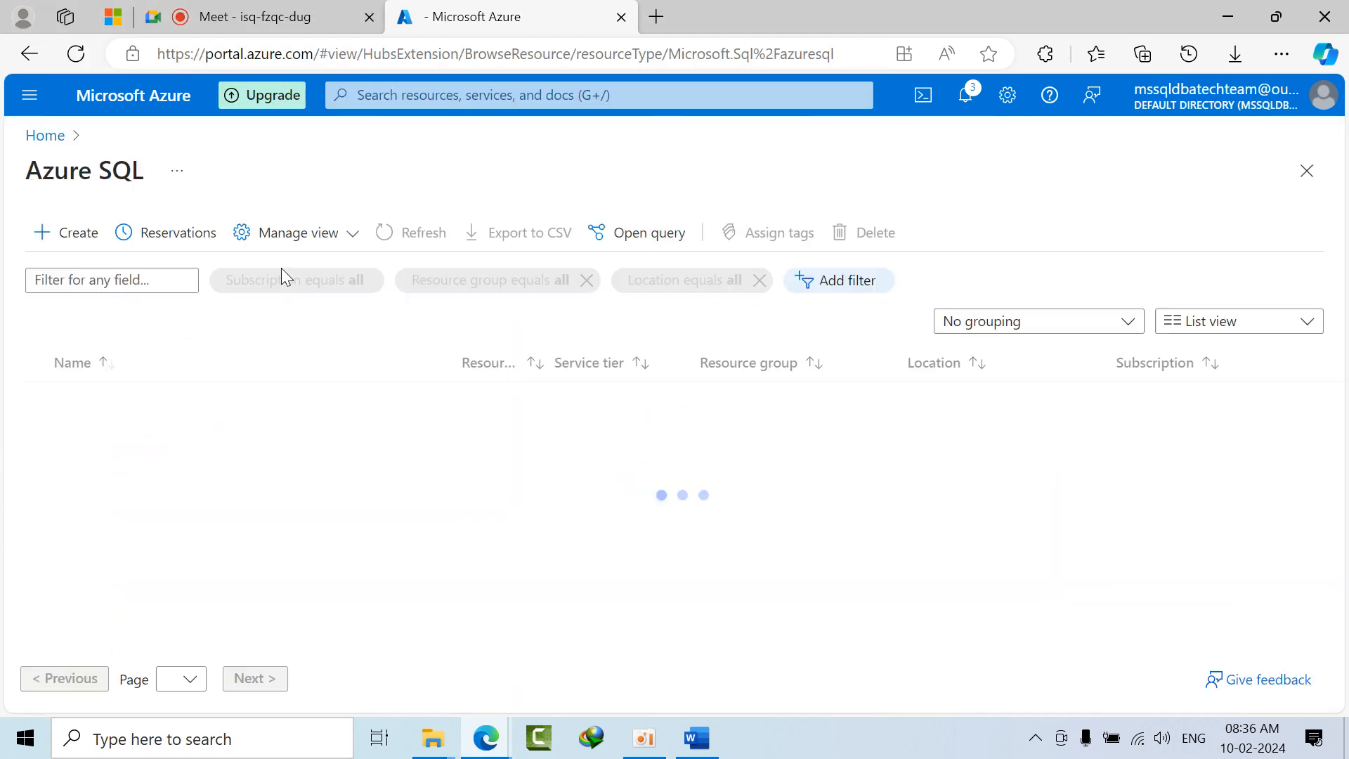
{"action": "left_click", "coordinate": [117, 498]}
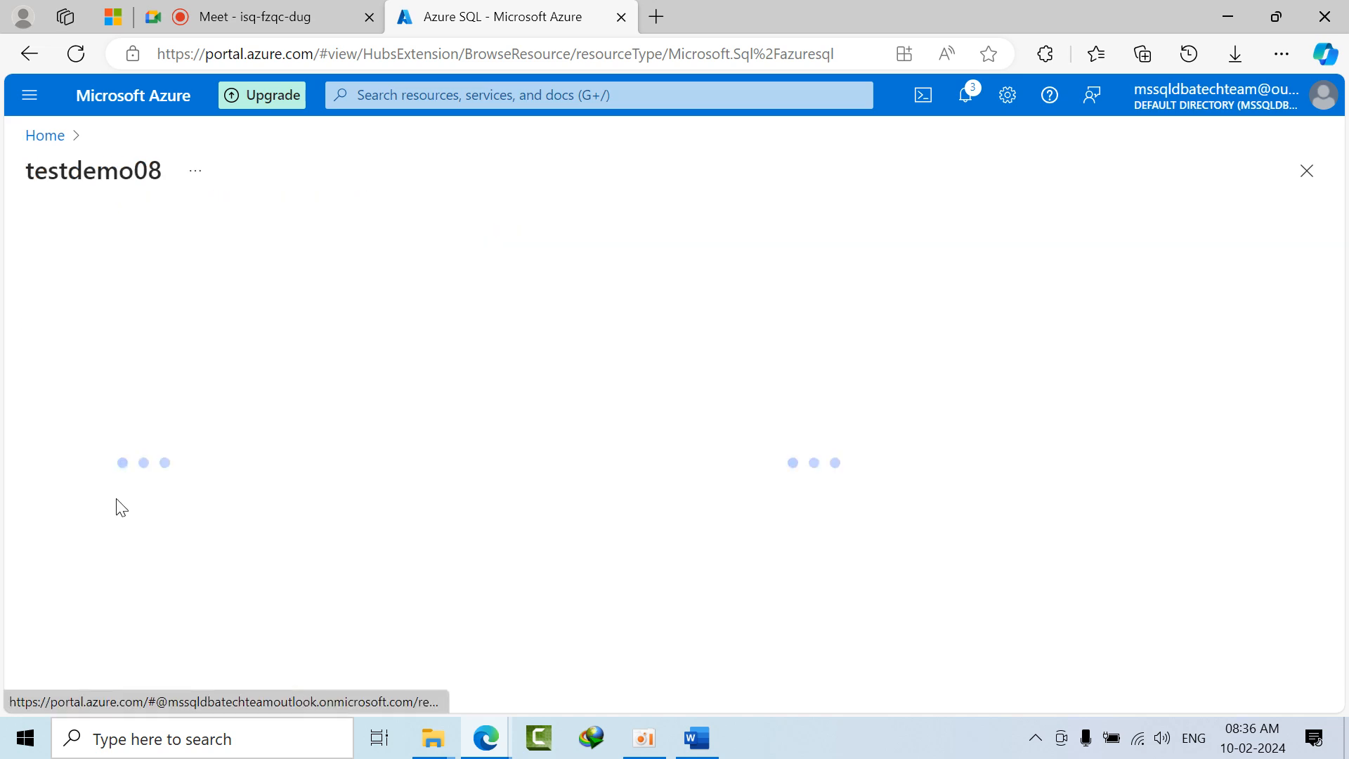
{"action": "scroll", "coordinate": [119, 603], "scroll_direction": "down", "scroll_amount": 5}
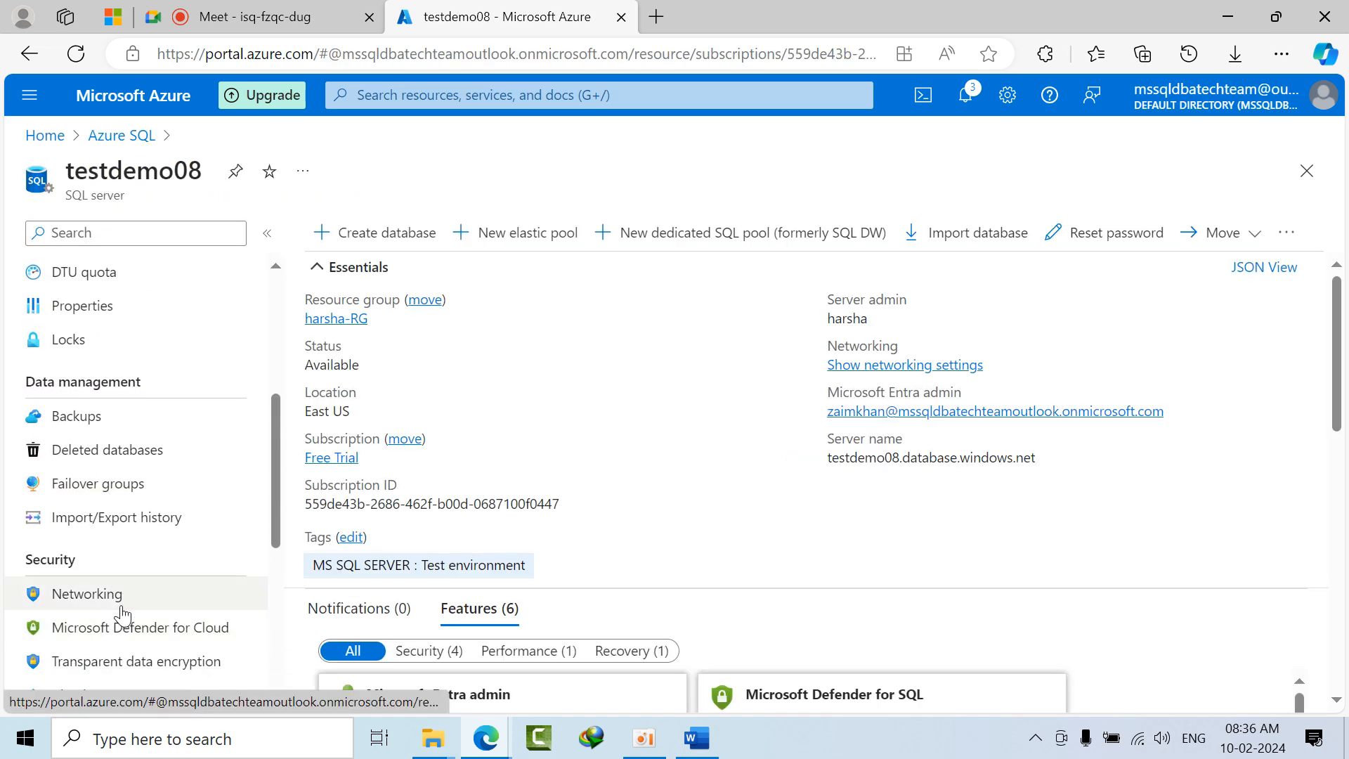
{"action": "left_click", "coordinate": [119, 597]}
{"action": "left_click", "coordinate": [310, 739]}
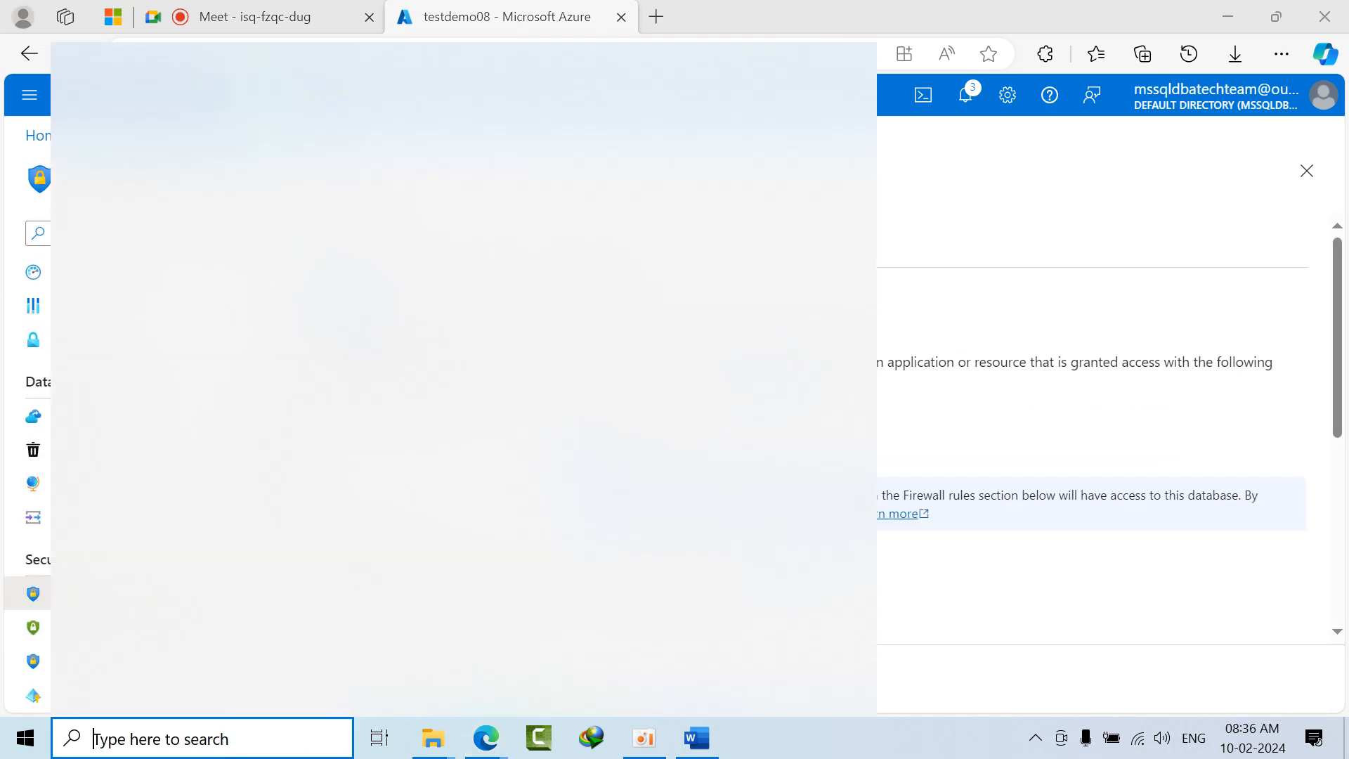
{"action": "type", "text": "ss"}
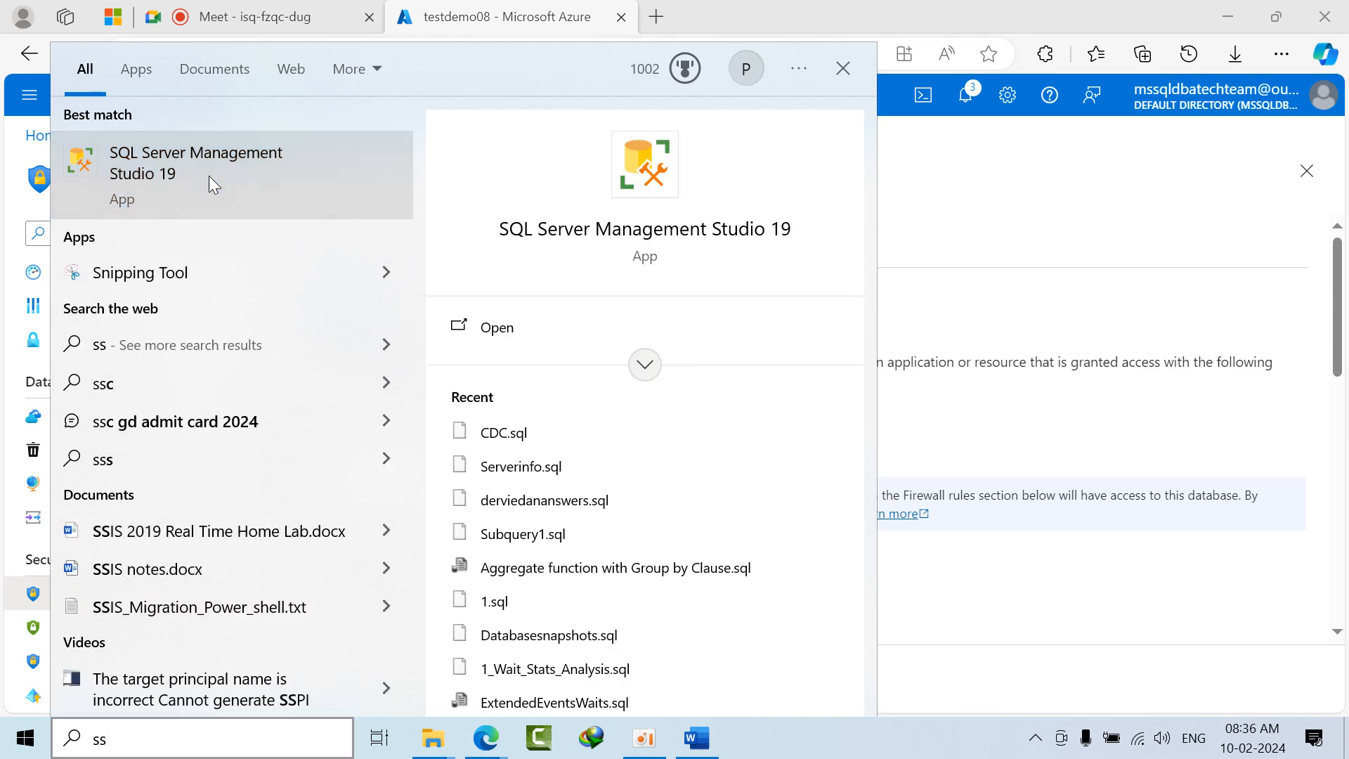
{"action": "key", "text": "Escape"}
Step: Add the current client IP as a firewall rule, save, and dismiss all notifications
{"action": "scroll", "coordinate": [436, 477], "scroll_direction": "down", "scroll_amount": 5}
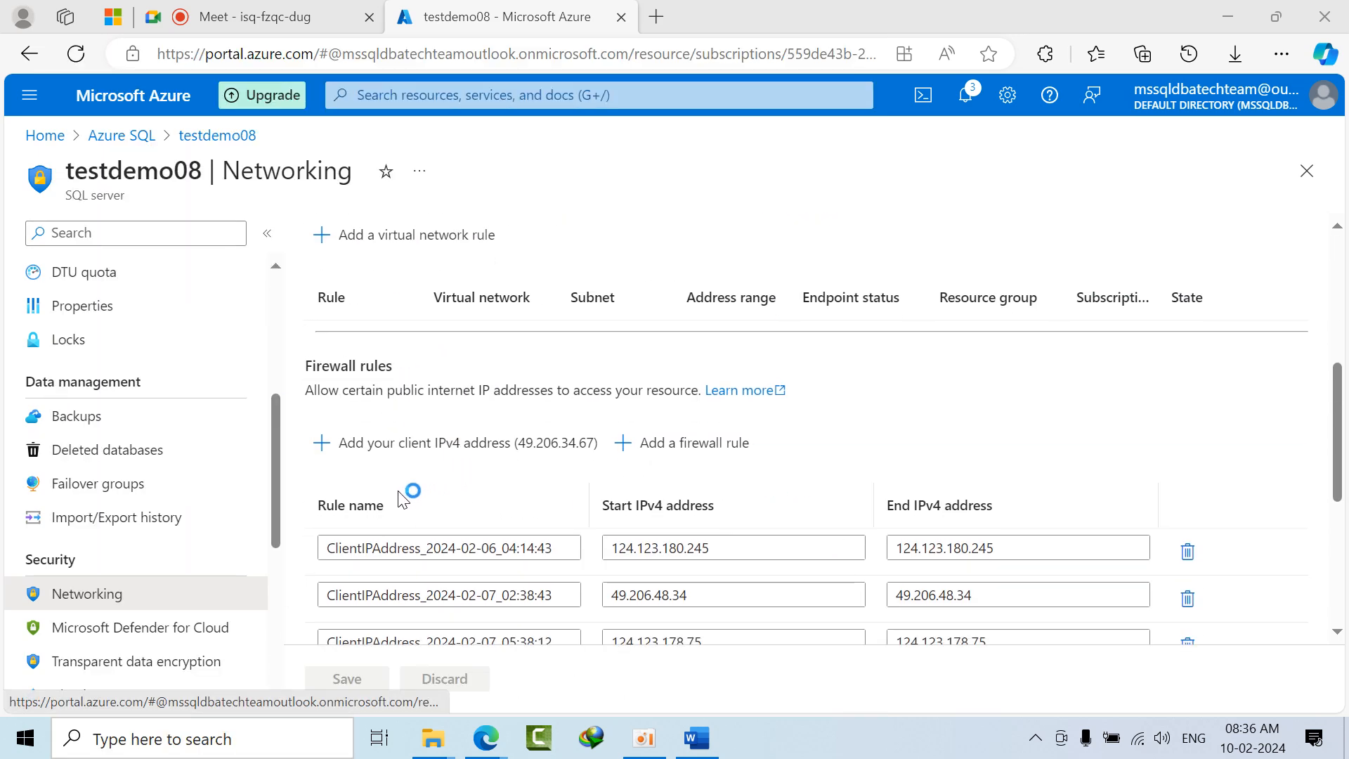
{"action": "left_click", "coordinate": [415, 446]}
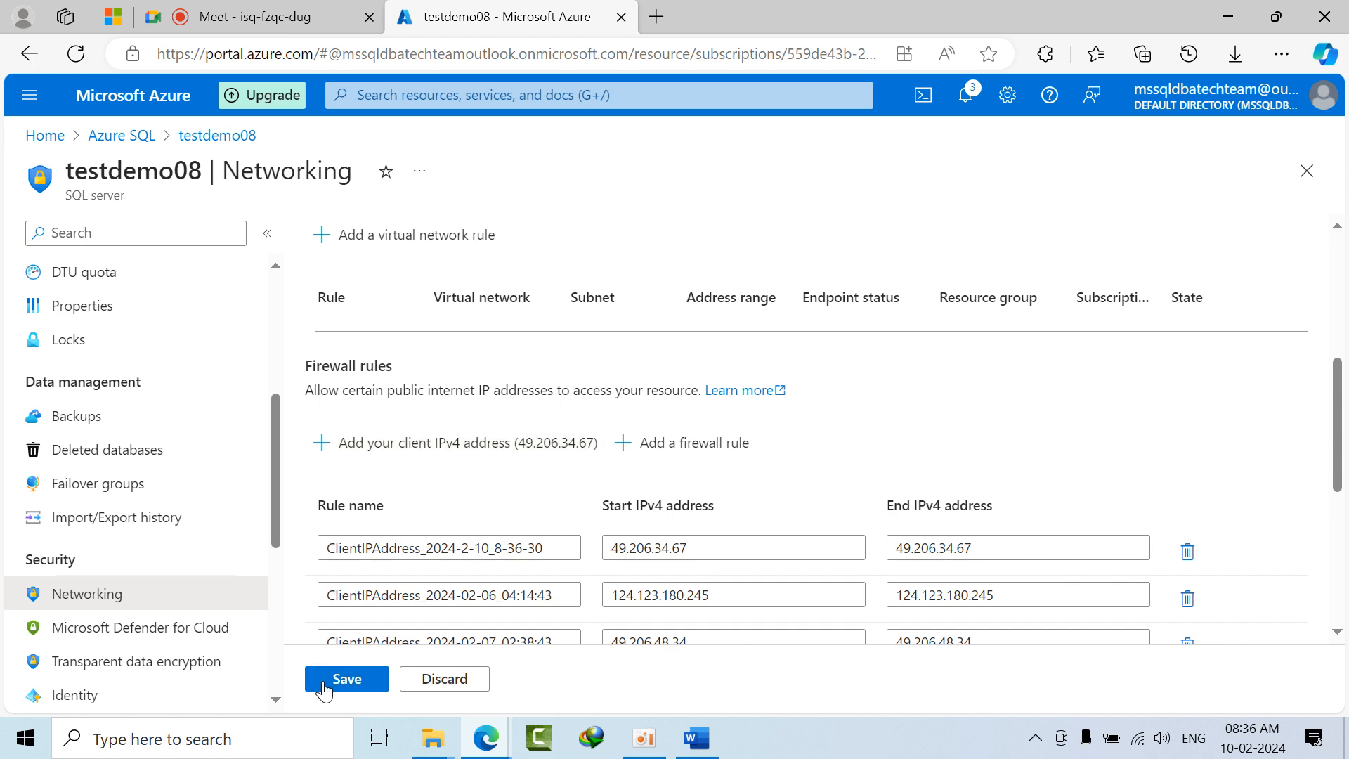
{"action": "left_click", "coordinate": [338, 680]}
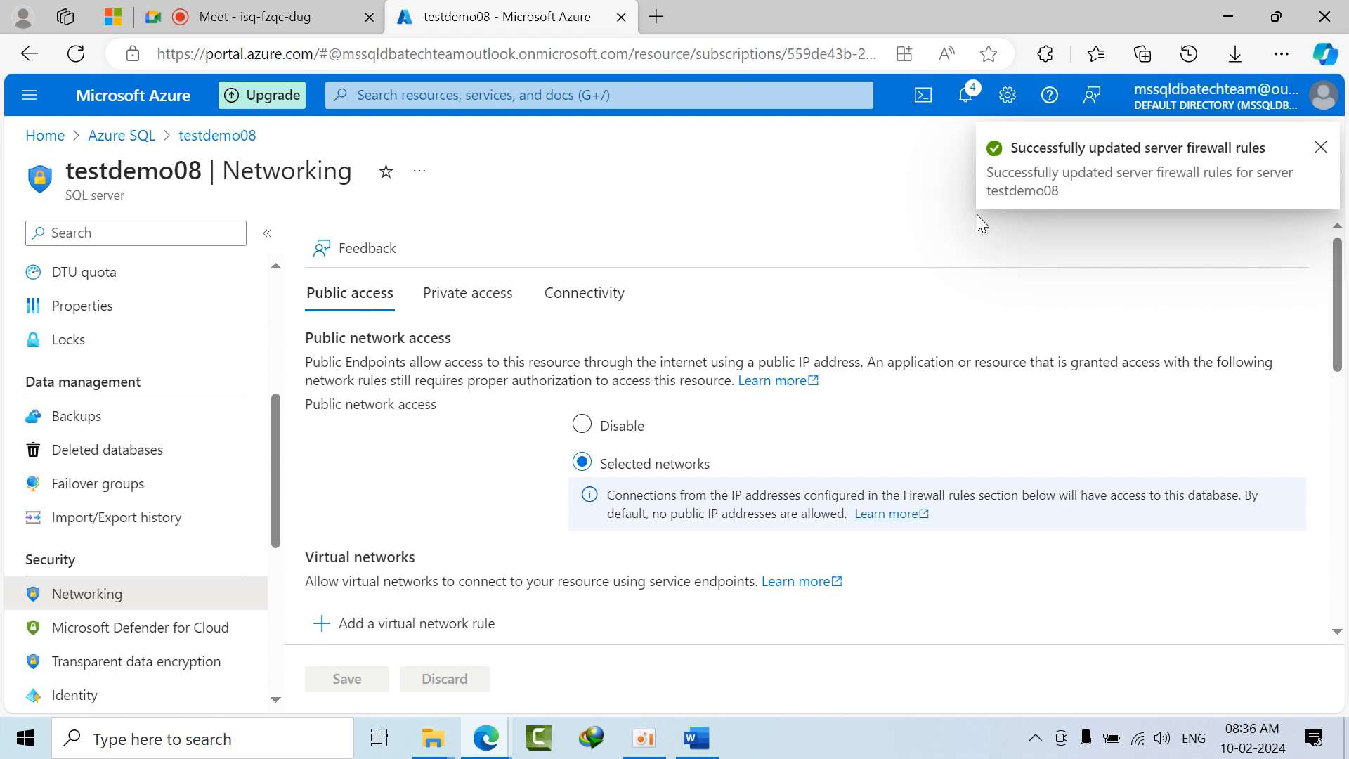
{"action": "left_click", "coordinate": [1321, 147]}
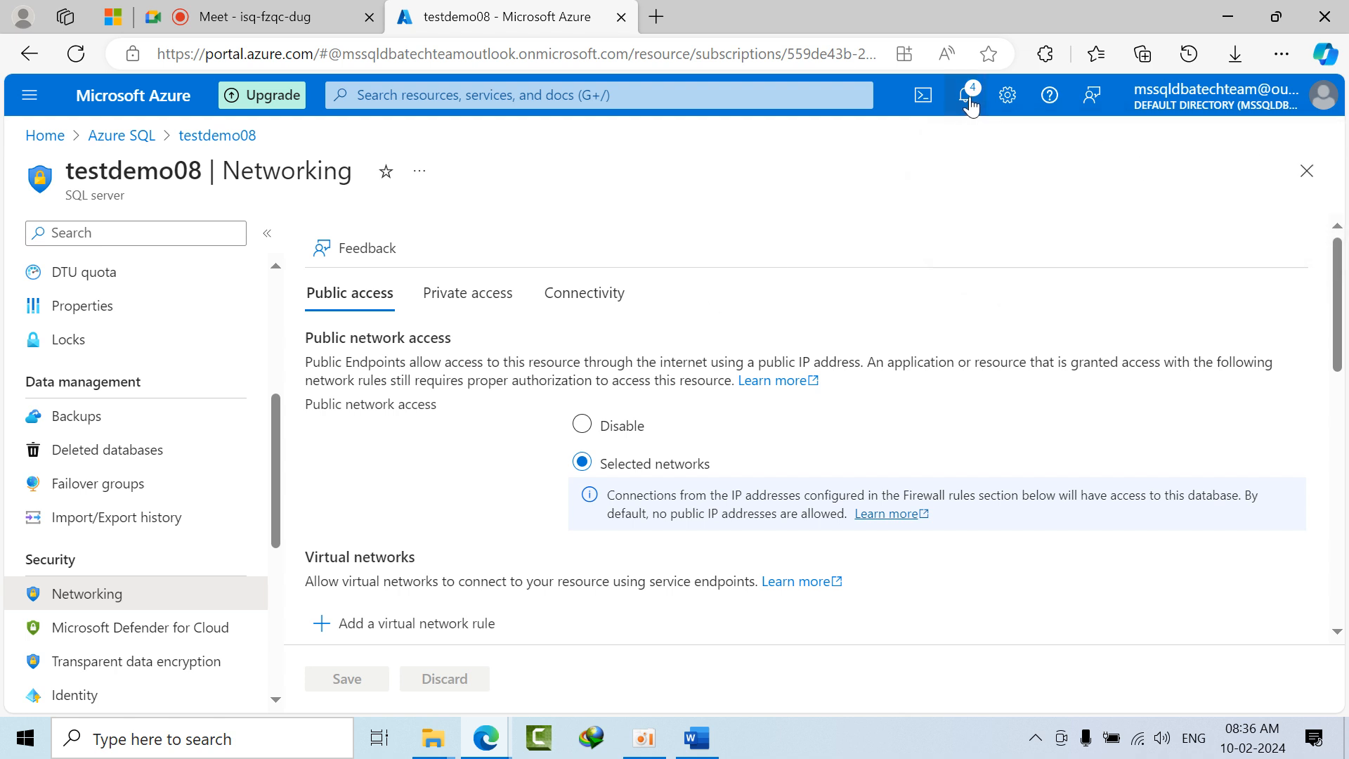
{"action": "left_click", "coordinate": [966, 95]}
{"action": "left_click", "coordinate": [1231, 212]}
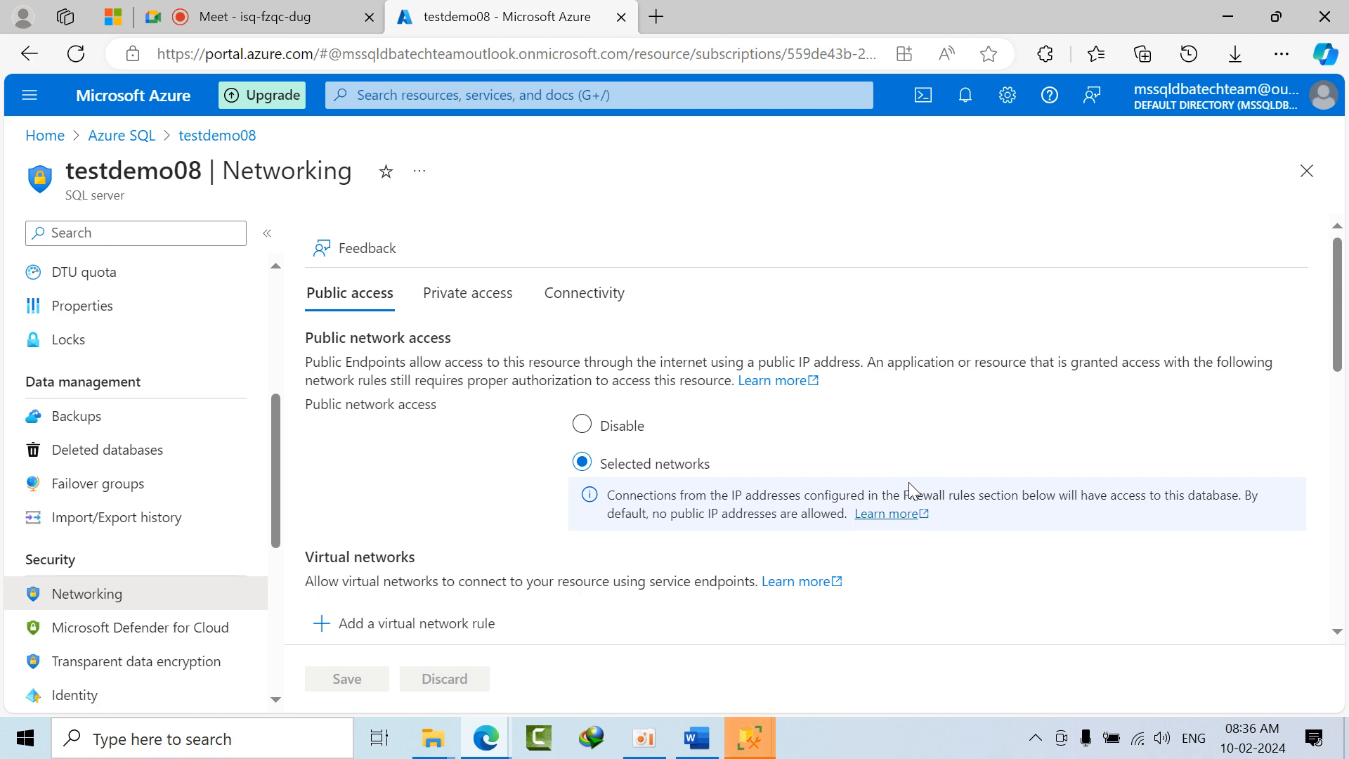
Step: In SSMS, connect to testdemo08.database.windows.net
{"action": "left_click", "coordinate": [738, 735]}
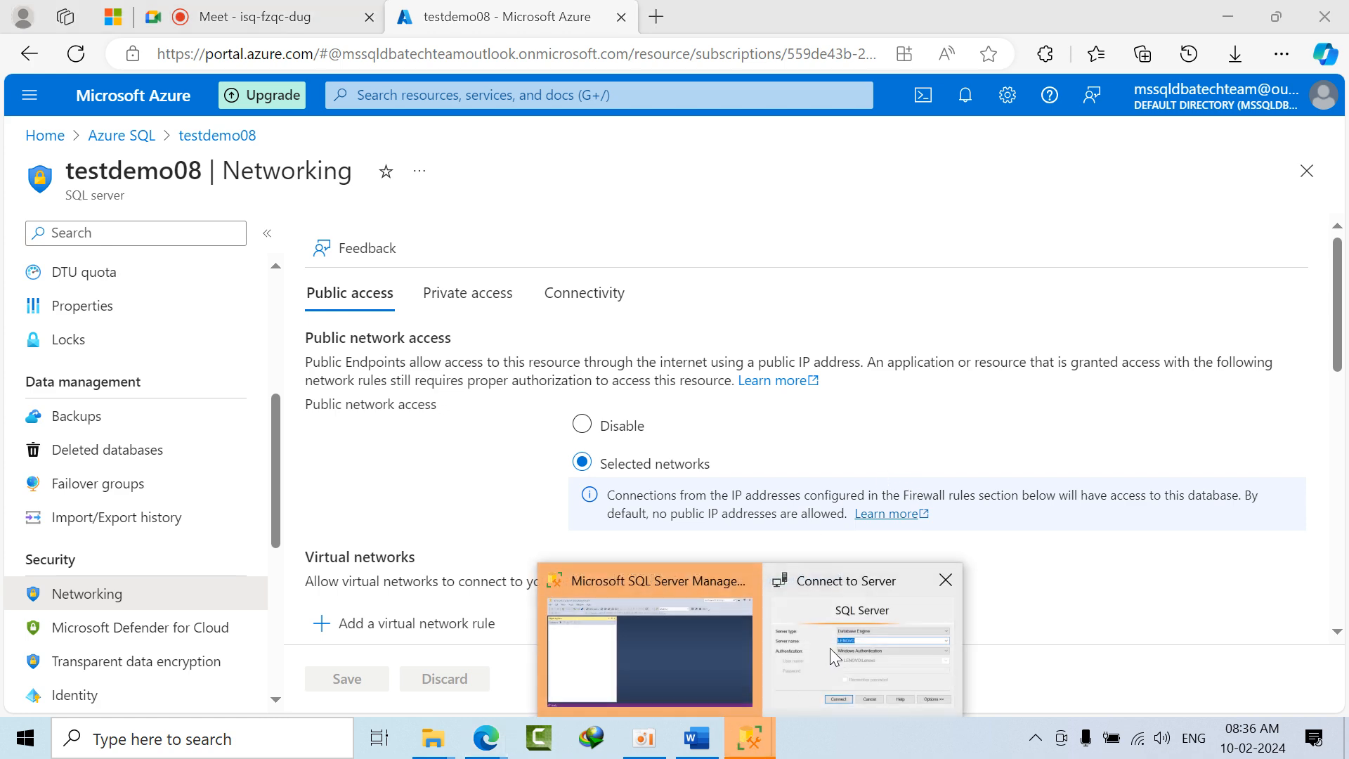
{"action": "left_click", "coordinate": [829, 648]}
{"action": "left_click", "coordinate": [903, 233]}
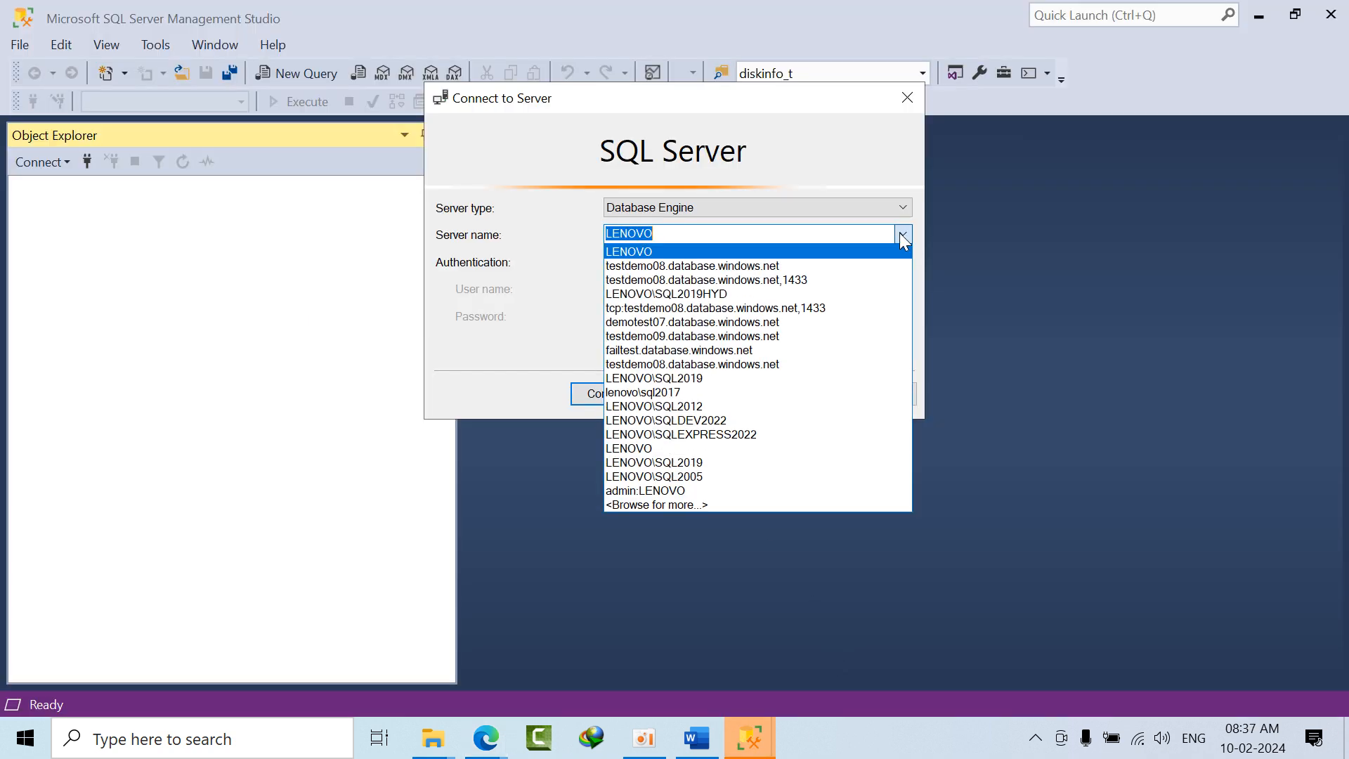
{"action": "left_click", "coordinate": [715, 265]}
{"action": "left_click", "coordinate": [605, 400]}
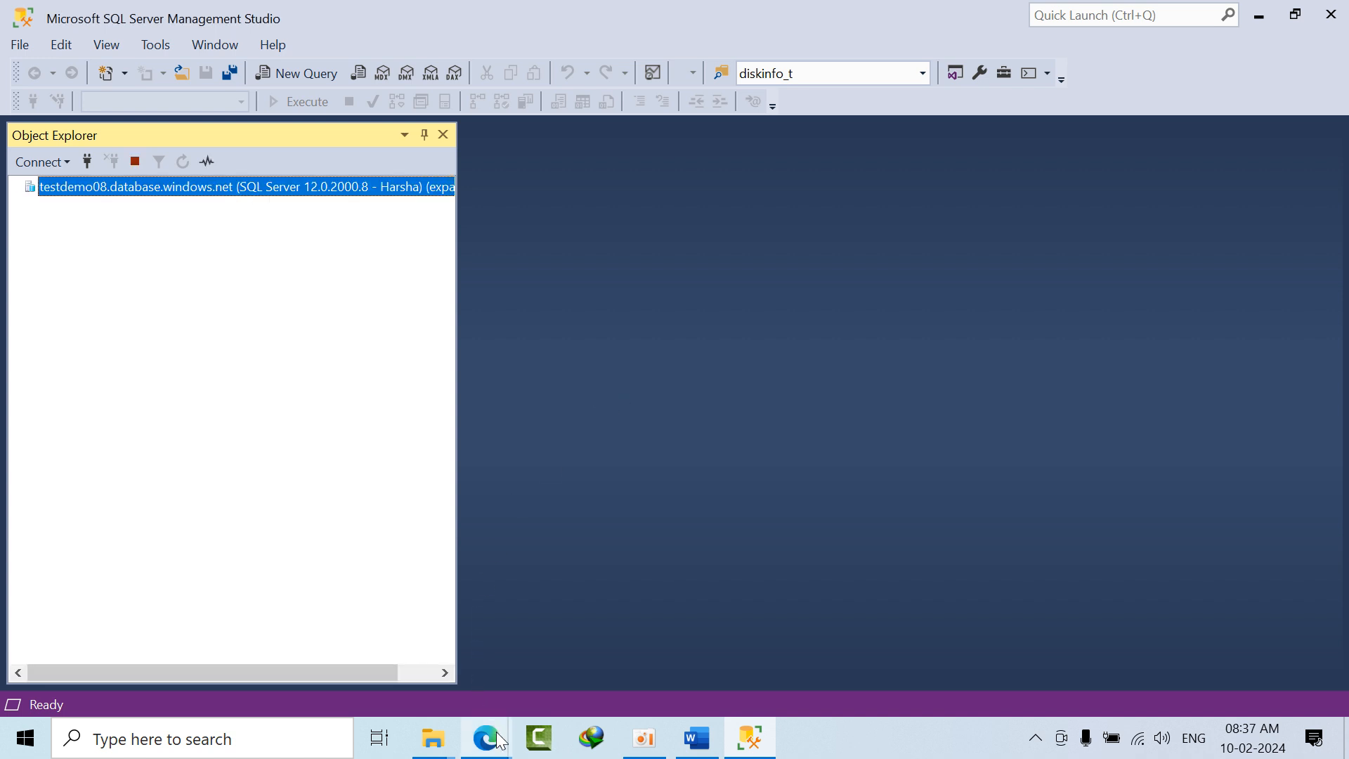
Step: Expand Databases, khan and syncmetadatabase in Object Explorer, then return to the Azure portal
{"action": "double_click", "coordinate": [91, 208]}
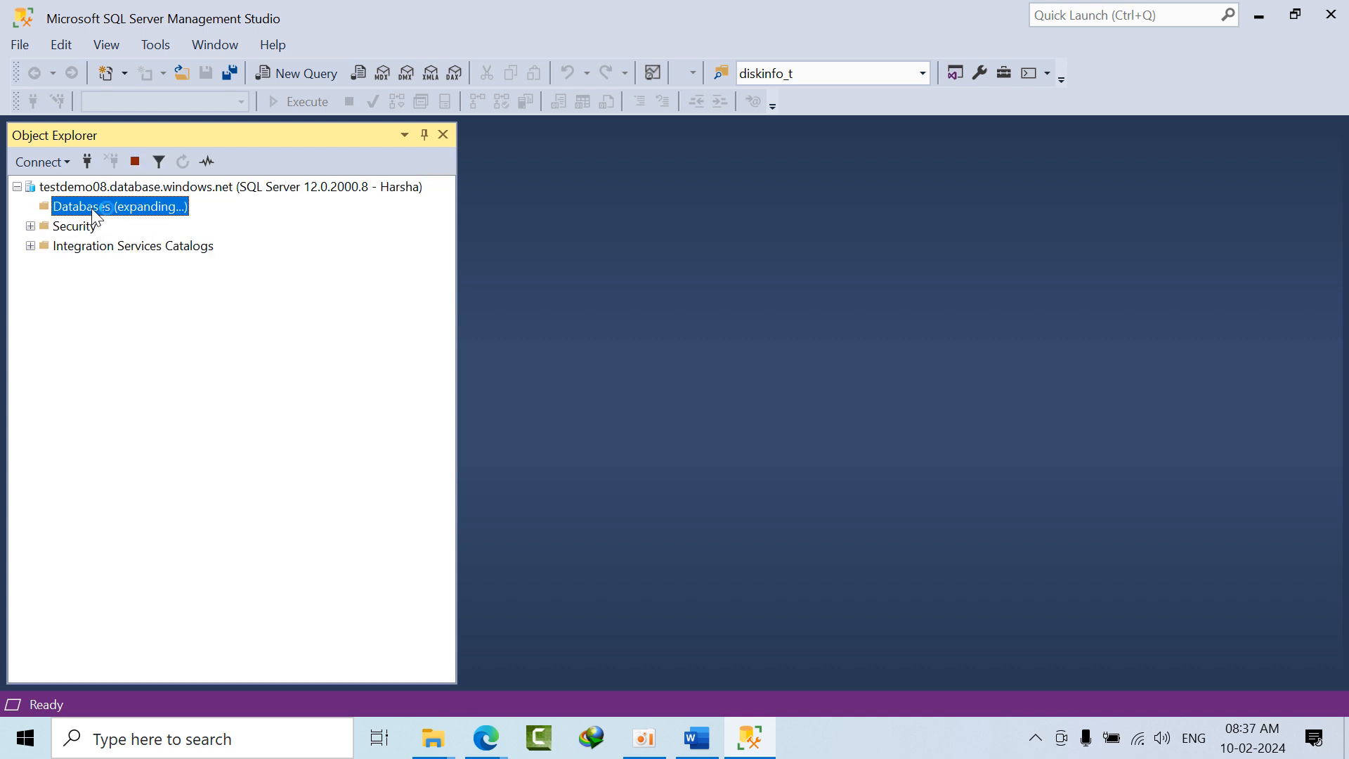
{"action": "left_click", "coordinate": [83, 248]}
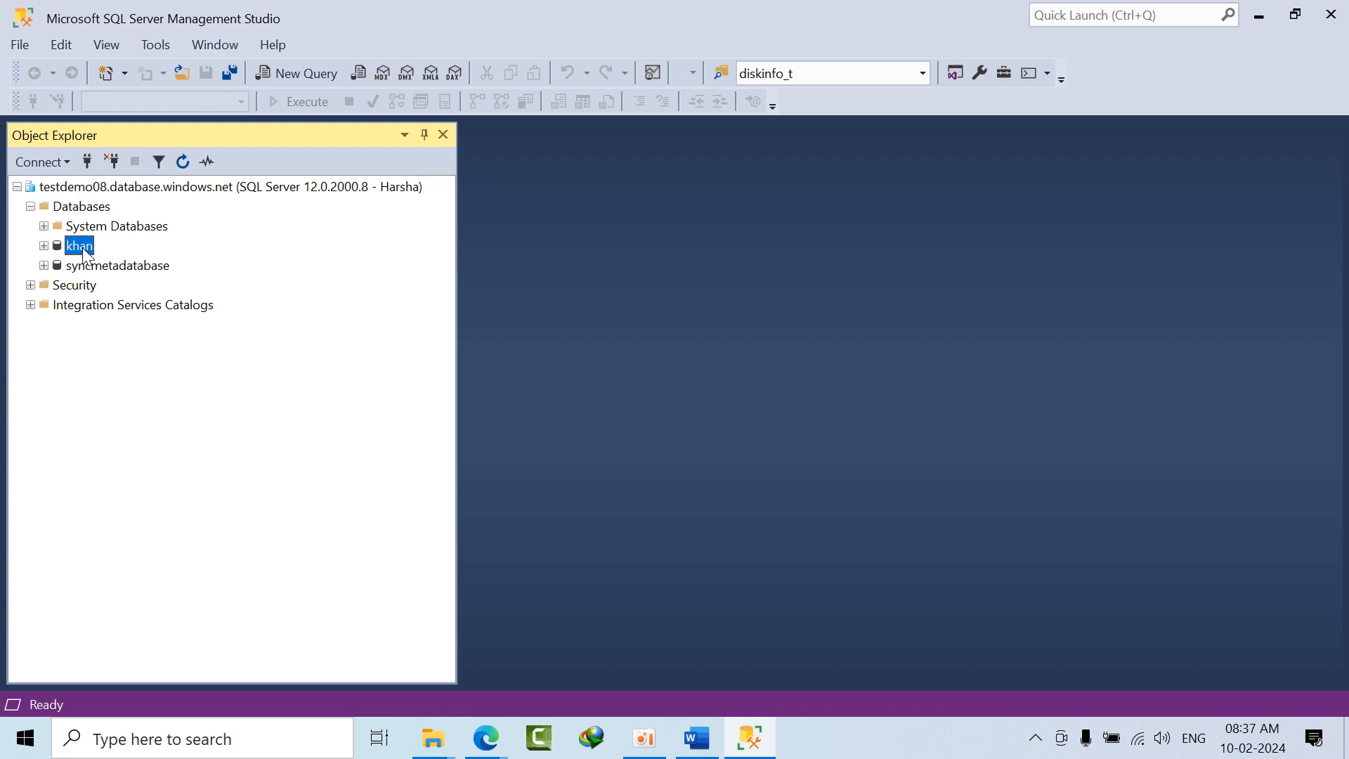
{"action": "left_click", "coordinate": [81, 265]}
{"action": "left_click", "coordinate": [90, 264]}
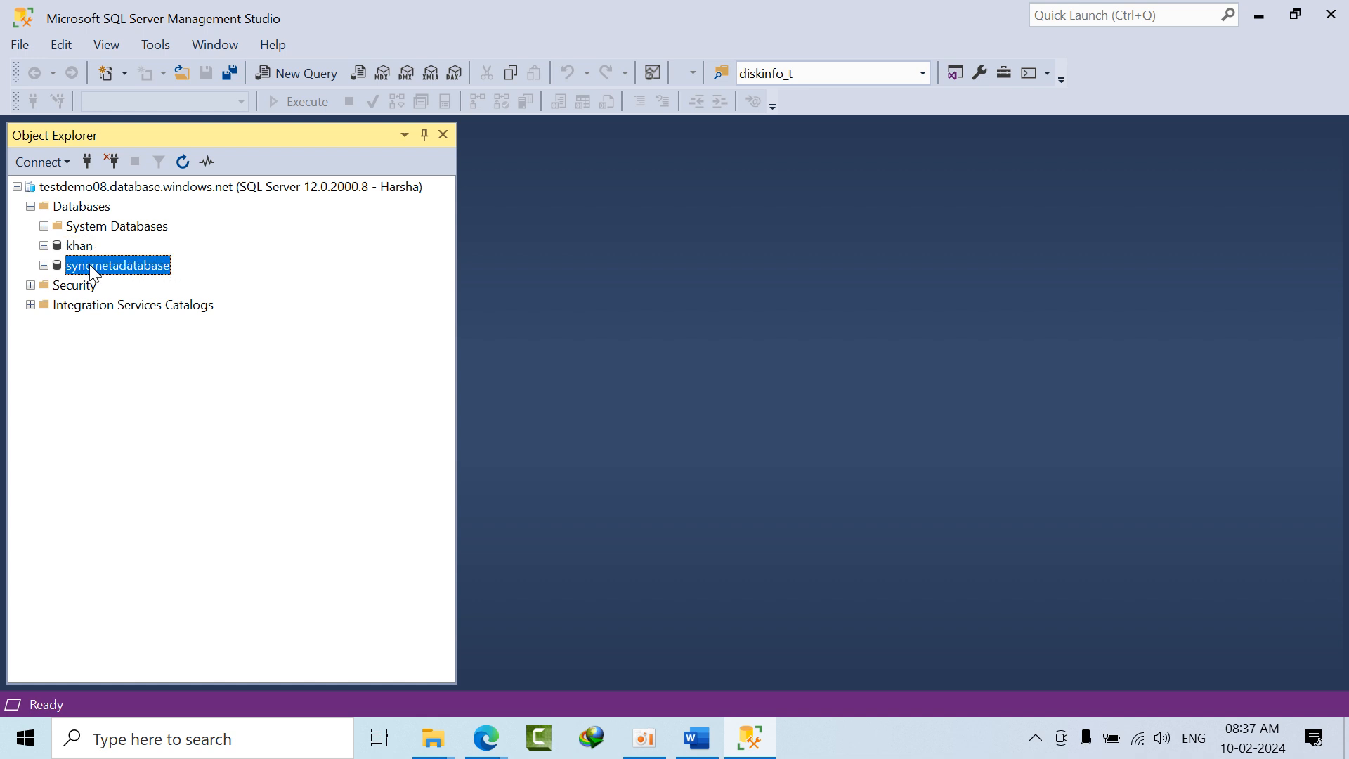
{"action": "double_click", "coordinate": [84, 246]}
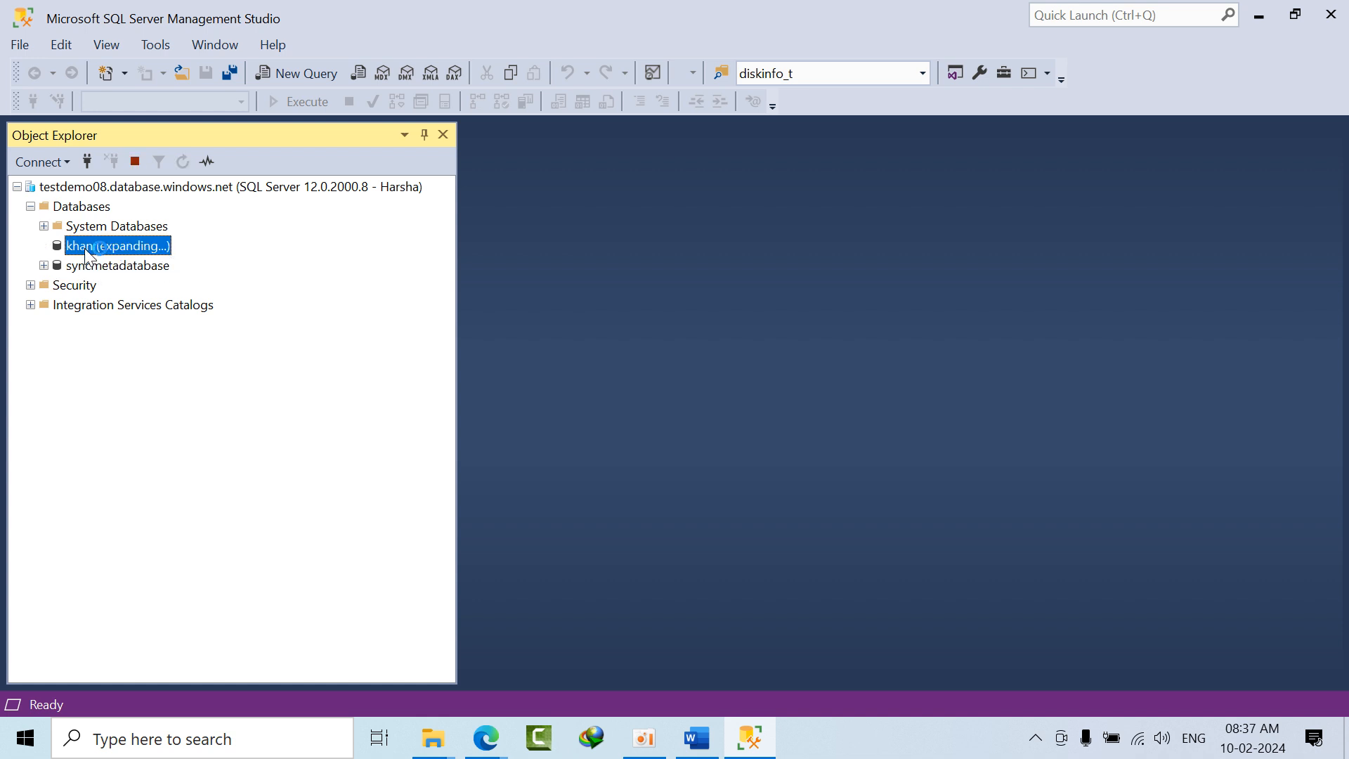
{"action": "double_click", "coordinate": [87, 265]}
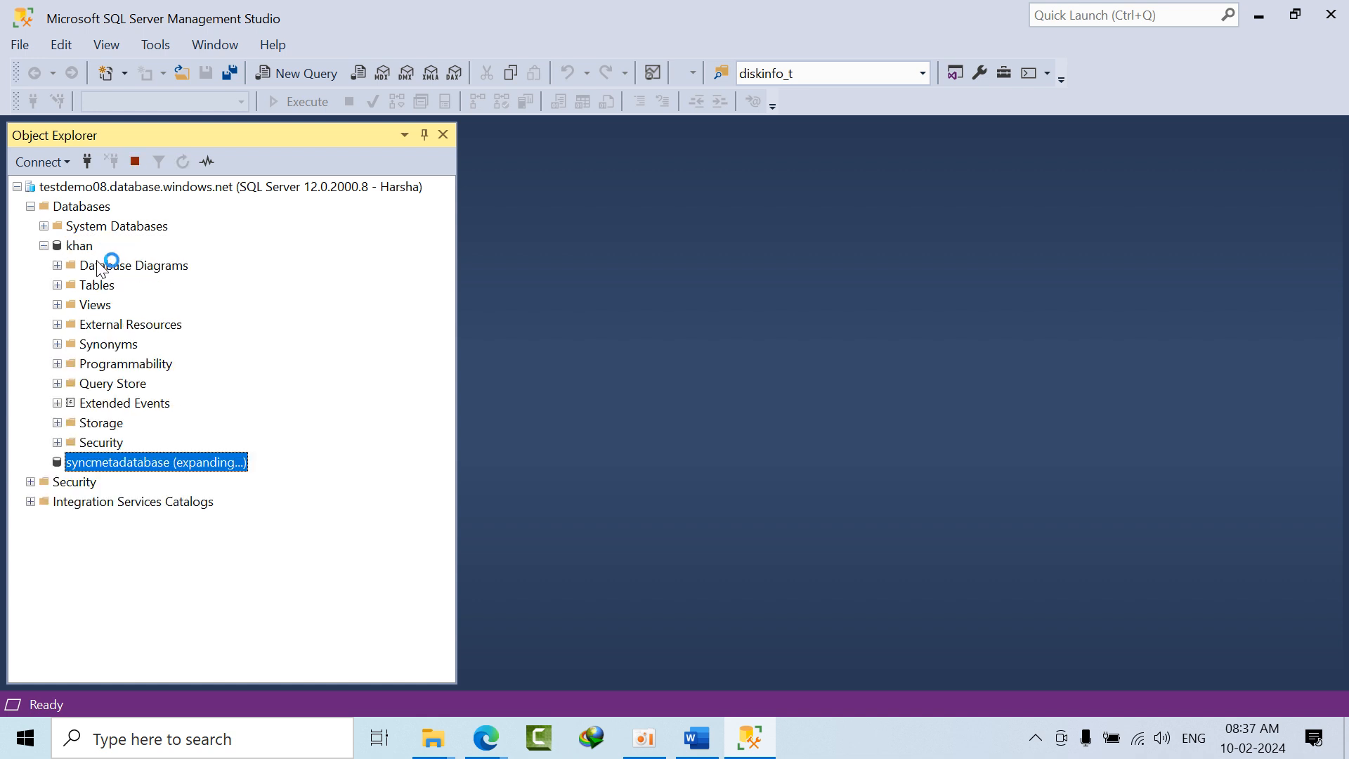
{"action": "double_click", "coordinate": [98, 287]}
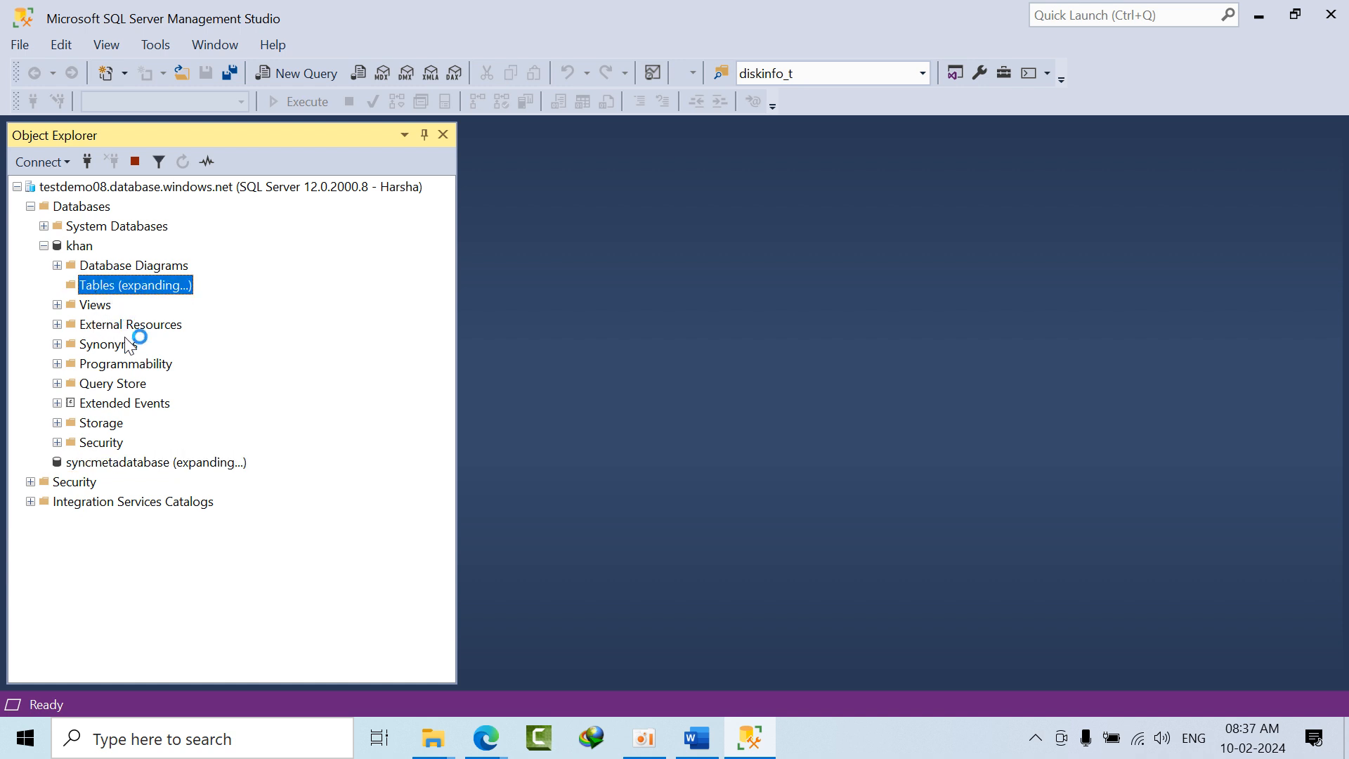
{"action": "left_click", "coordinate": [79, 246]}
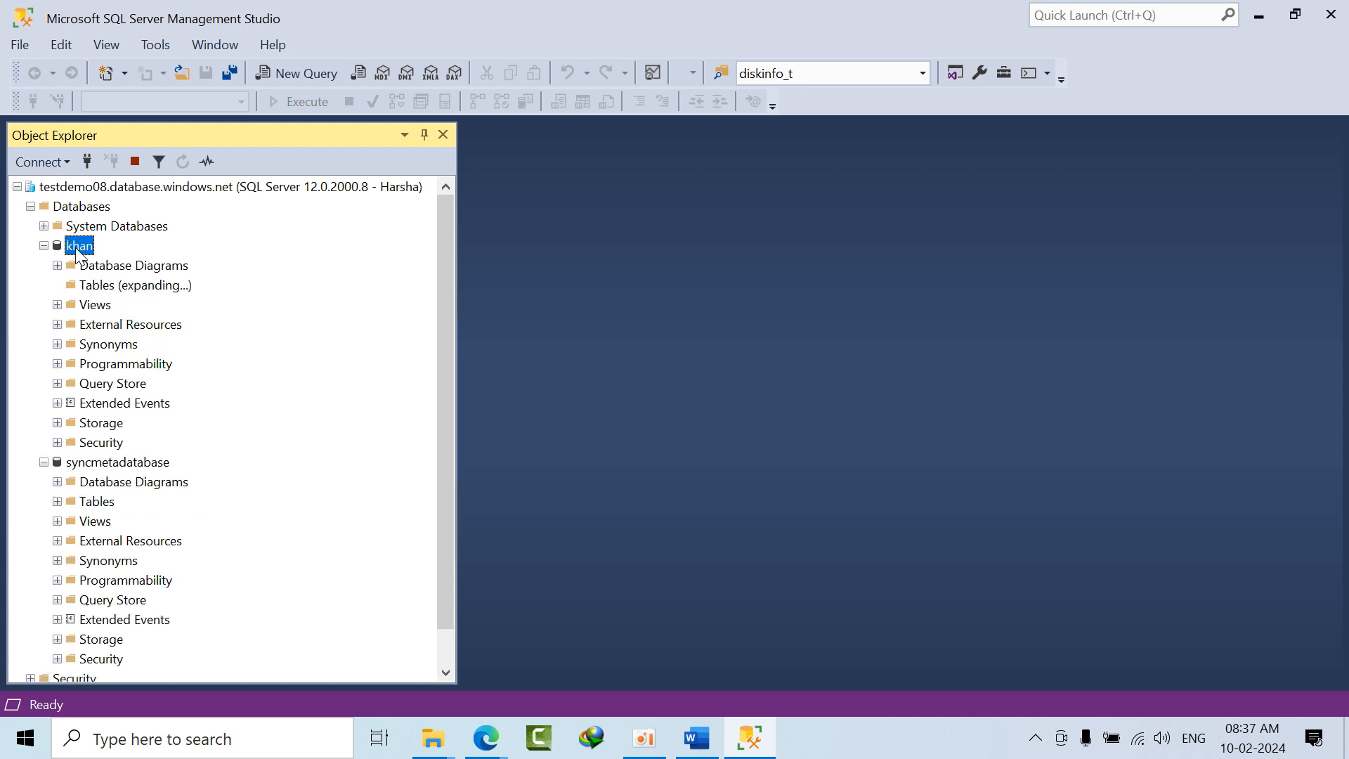
{"action": "left_click", "coordinate": [44, 245]}
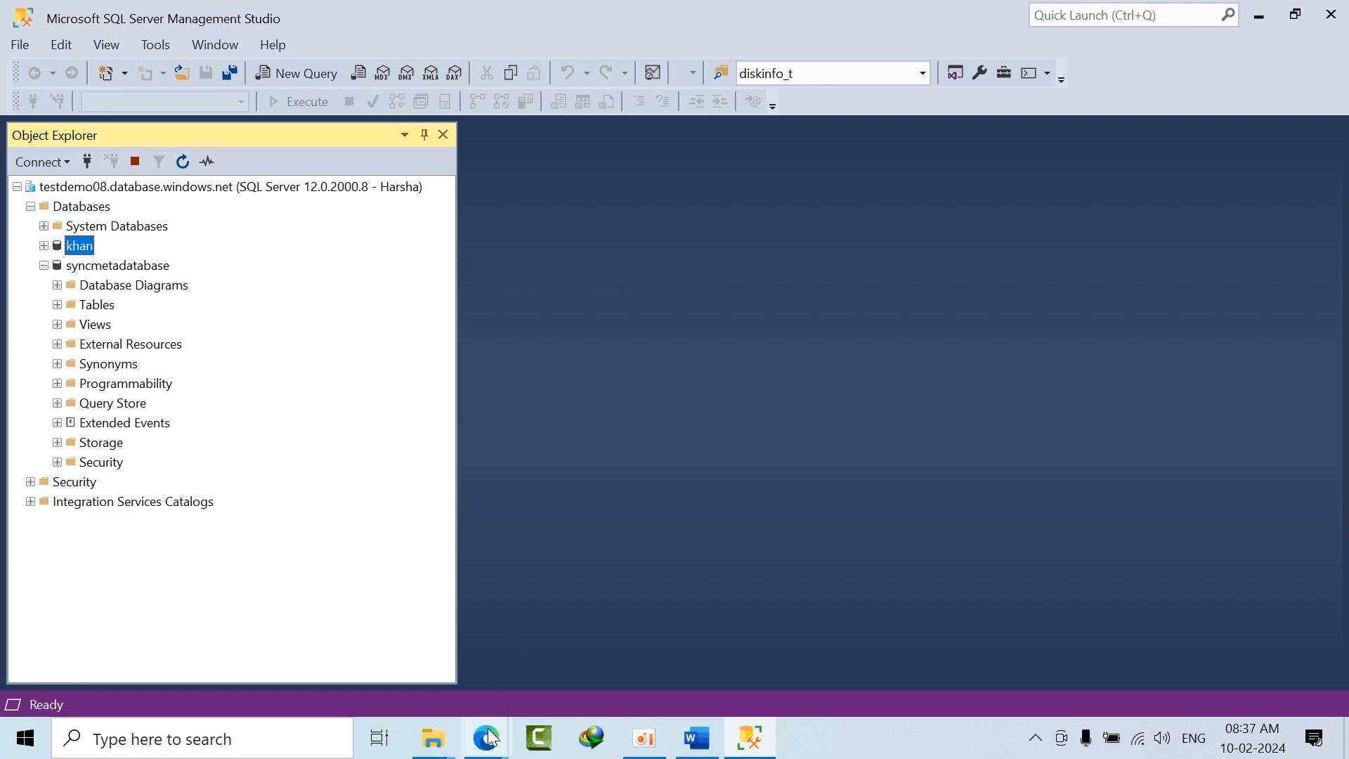
{"action": "mouse_move", "coordinate": [490, 724]}
{"action": "left_click", "coordinate": [374, 635]}
Step: Open the testdemo08 server overview
{"action": "scroll", "coordinate": [150, 394], "scroll_direction": "up", "scroll_amount": 5}
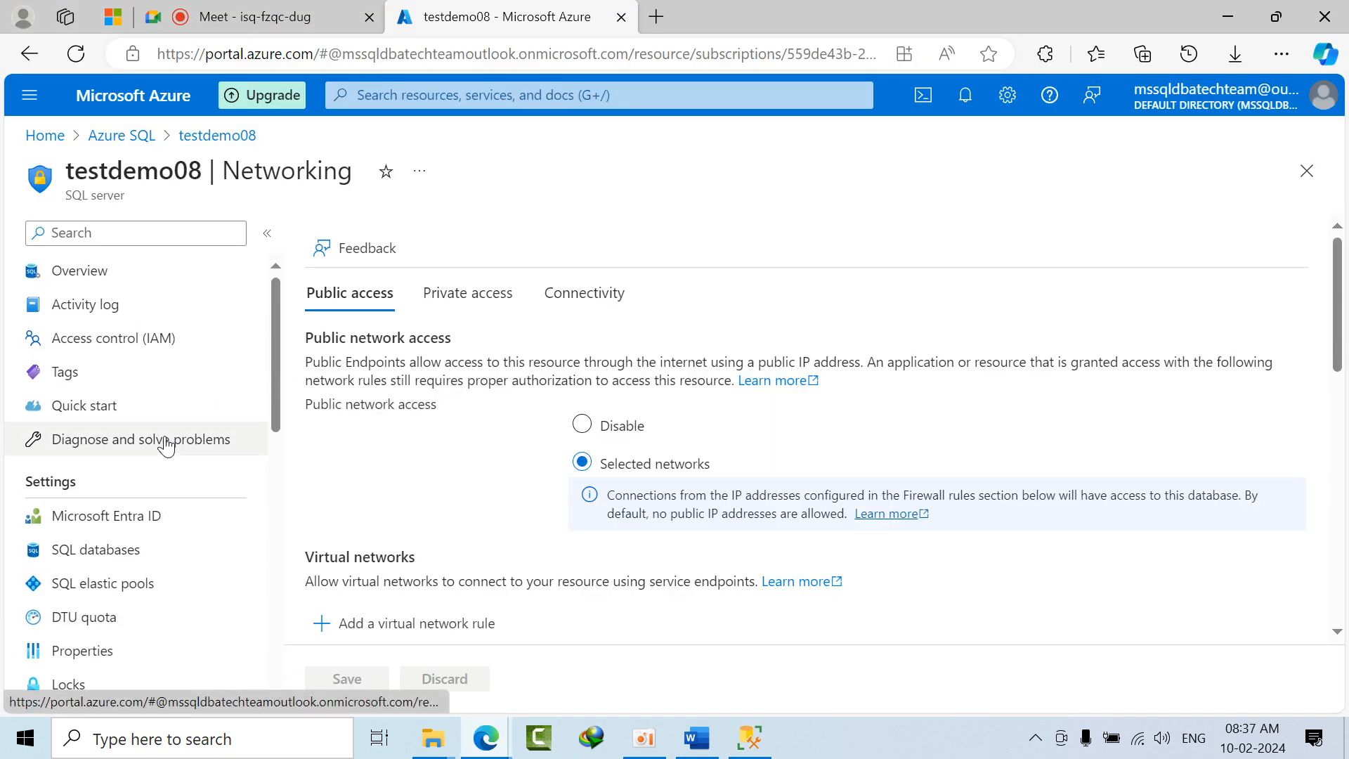
{"action": "scroll", "coordinate": [551, 482], "scroll_direction": "down", "scroll_amount": 10}
{"action": "scroll", "coordinate": [551, 507], "scroll_direction": "down", "scroll_amount": 1}
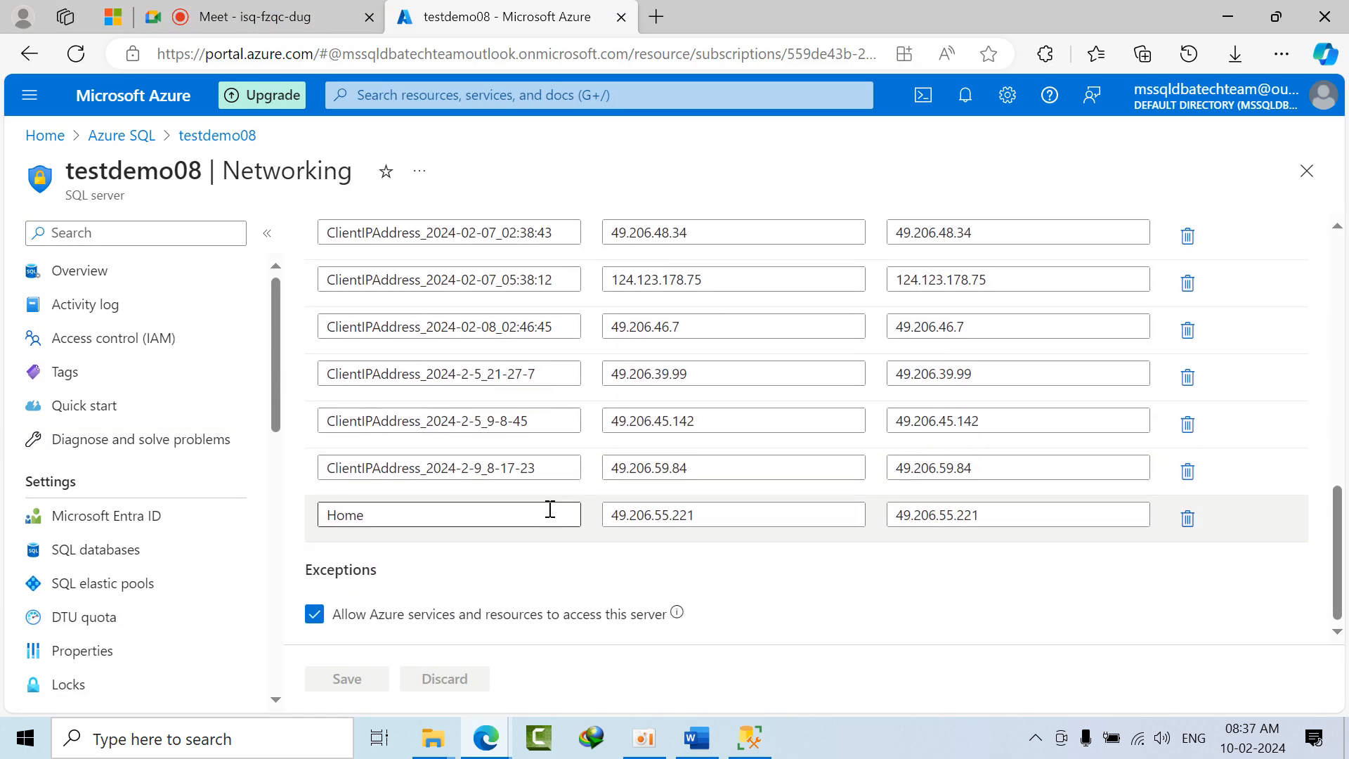
{"action": "scroll", "coordinate": [547, 516], "scroll_direction": "up", "scroll_amount": 1}
{"action": "scroll", "coordinate": [362, 641], "scroll_direction": "down", "scroll_amount": 1}
{"action": "scroll", "coordinate": [355, 506], "scroll_direction": "up", "scroll_amount": 15}
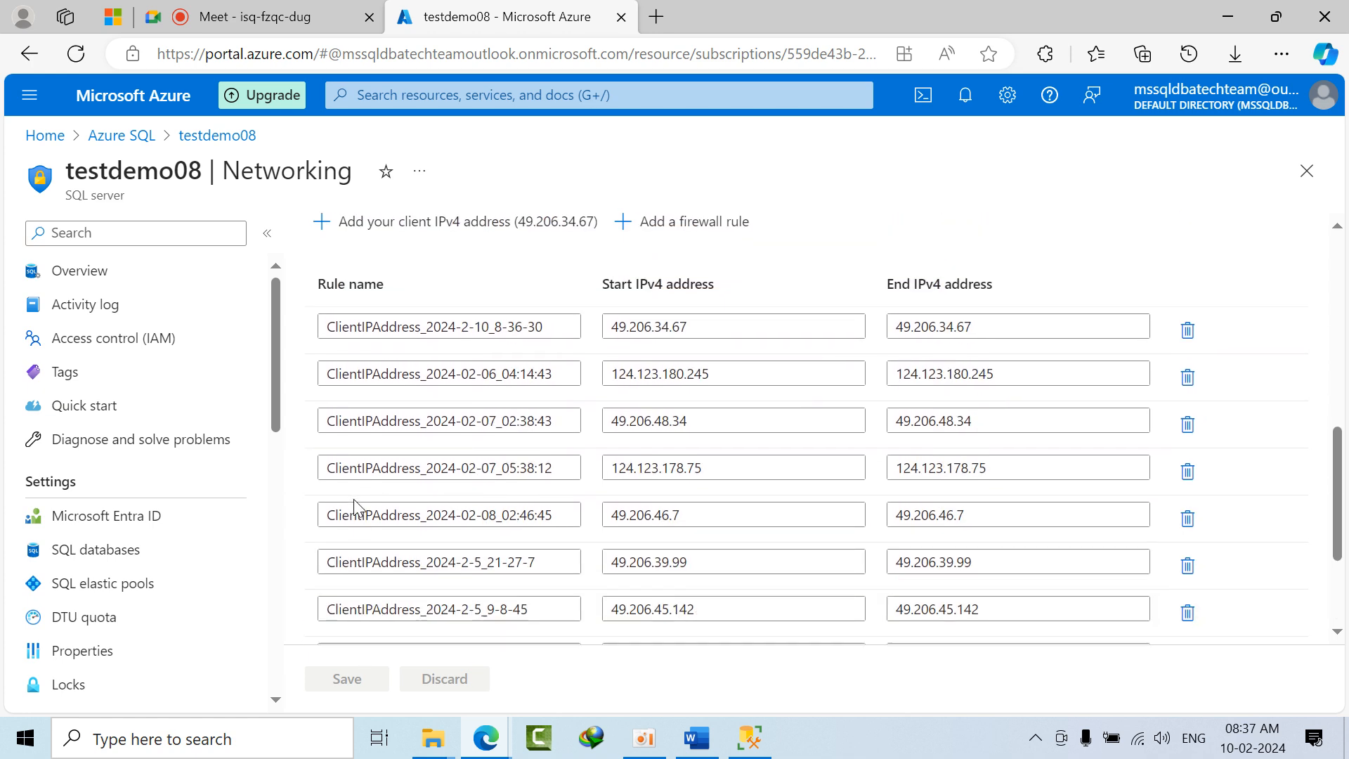
{"action": "left_click", "coordinate": [68, 277]}
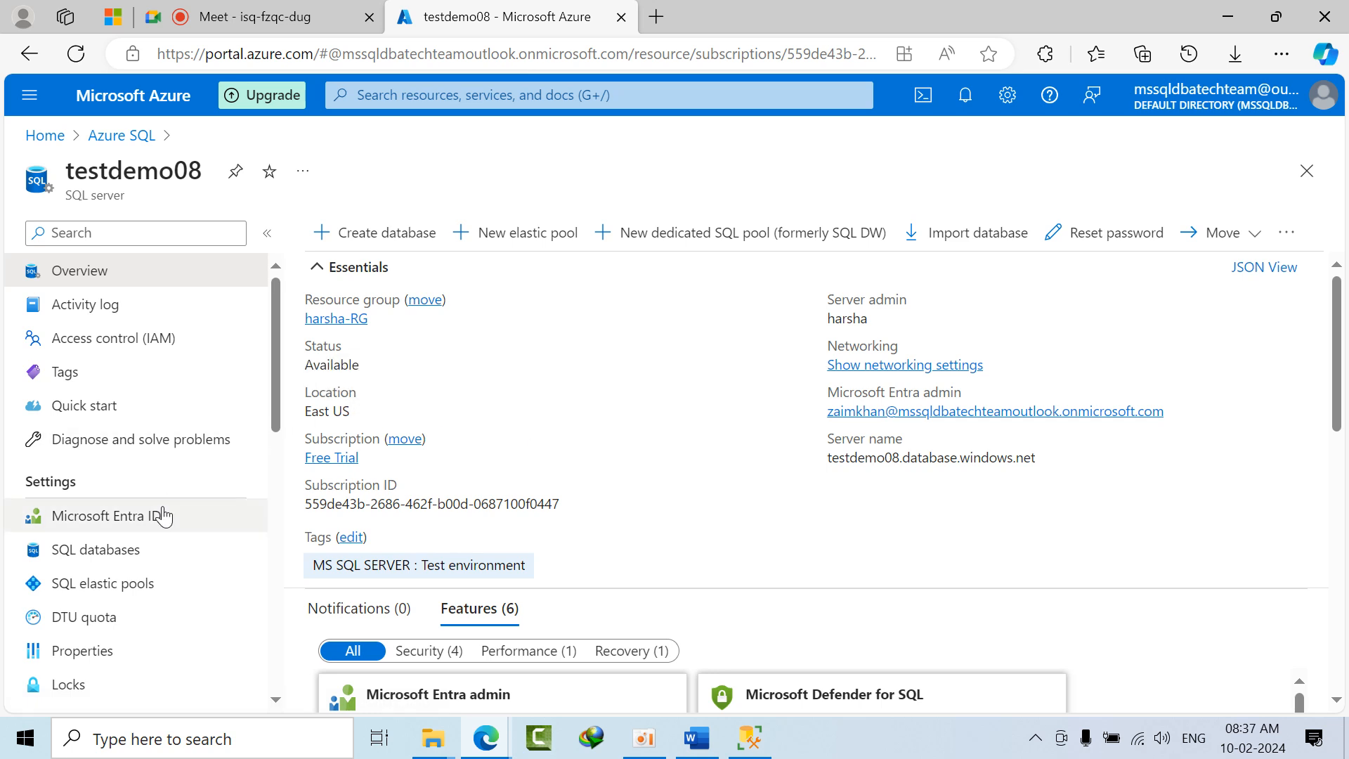
Step: Open khan from the SQL databases list and go to Sync to other databases
{"action": "scroll", "coordinate": [152, 535], "scroll_direction": "down", "scroll_amount": 7}
{"action": "scroll", "coordinate": [151, 535], "scroll_direction": "up", "scroll_amount": 4}
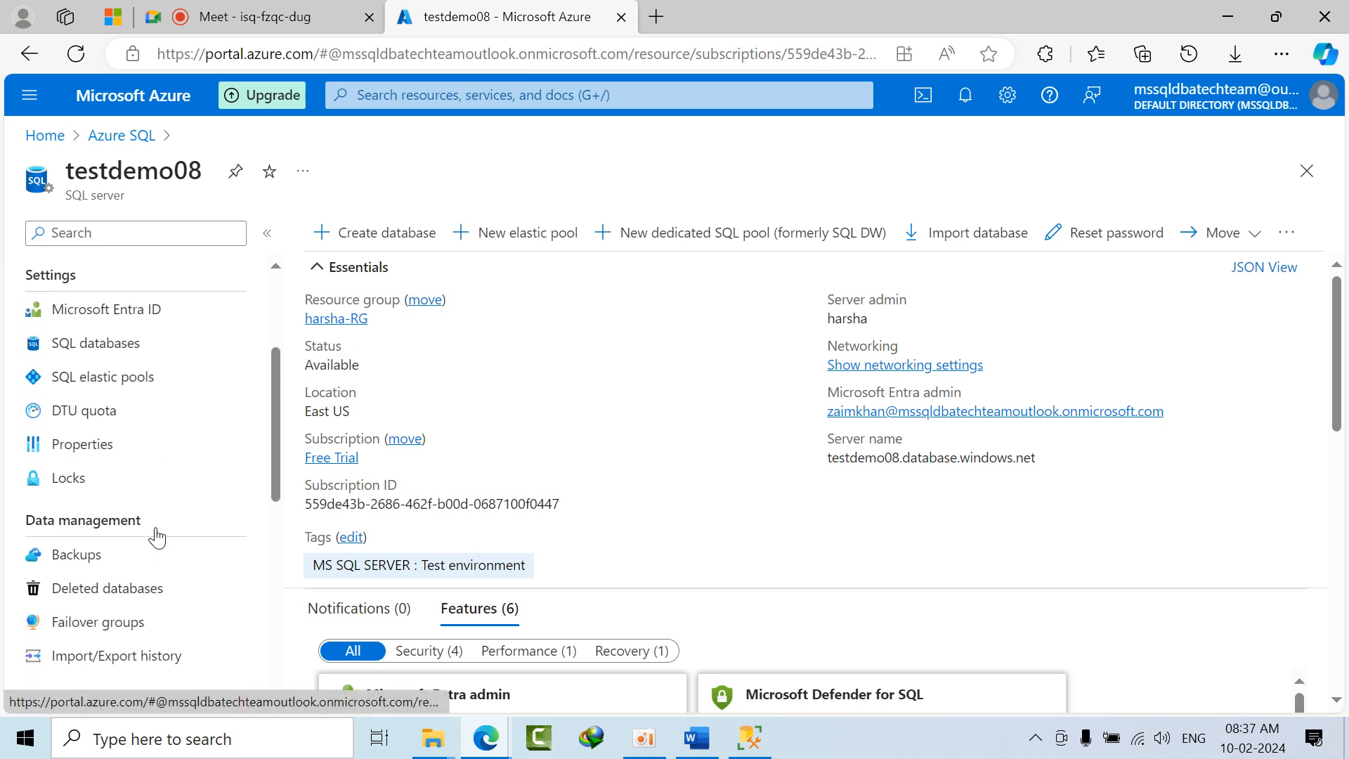
{"action": "scroll", "coordinate": [136, 586], "scroll_direction": "up", "scroll_amount": 2}
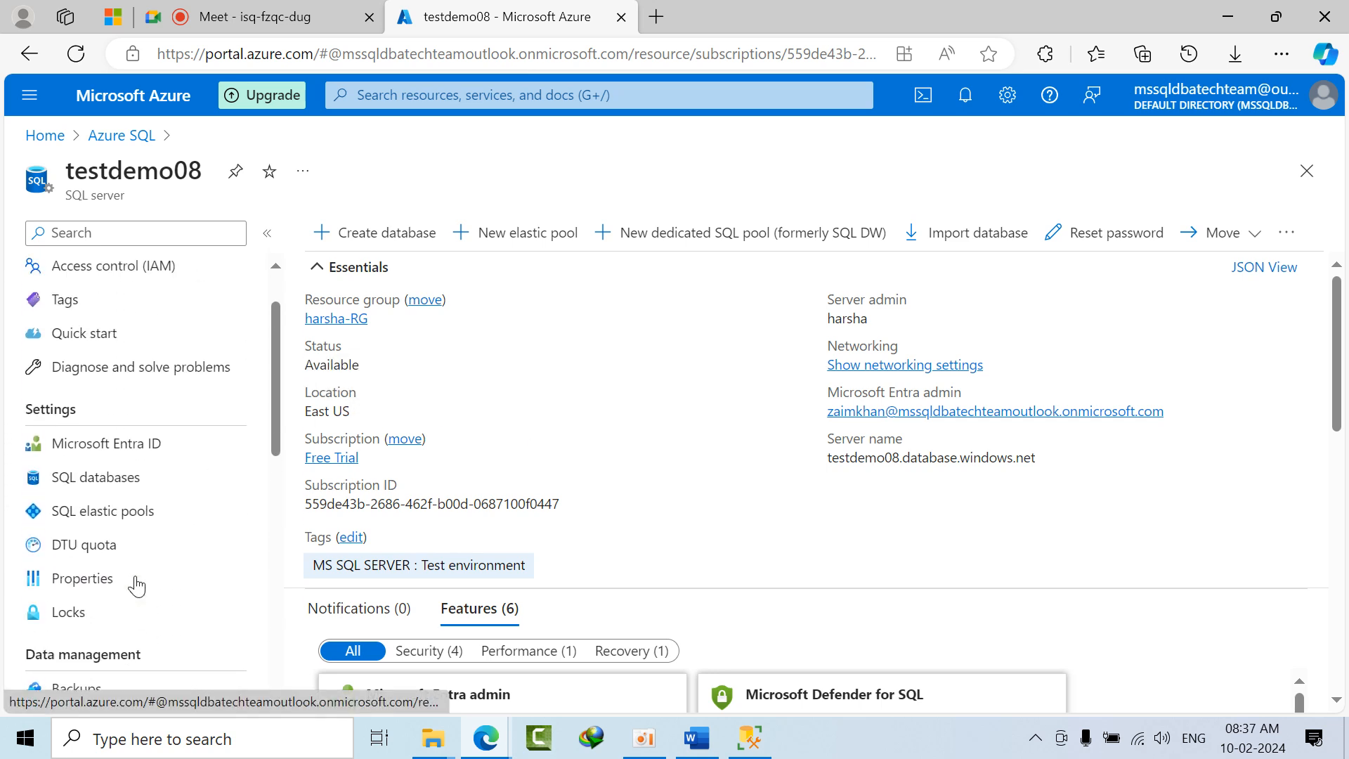
{"action": "left_click", "coordinate": [138, 486]}
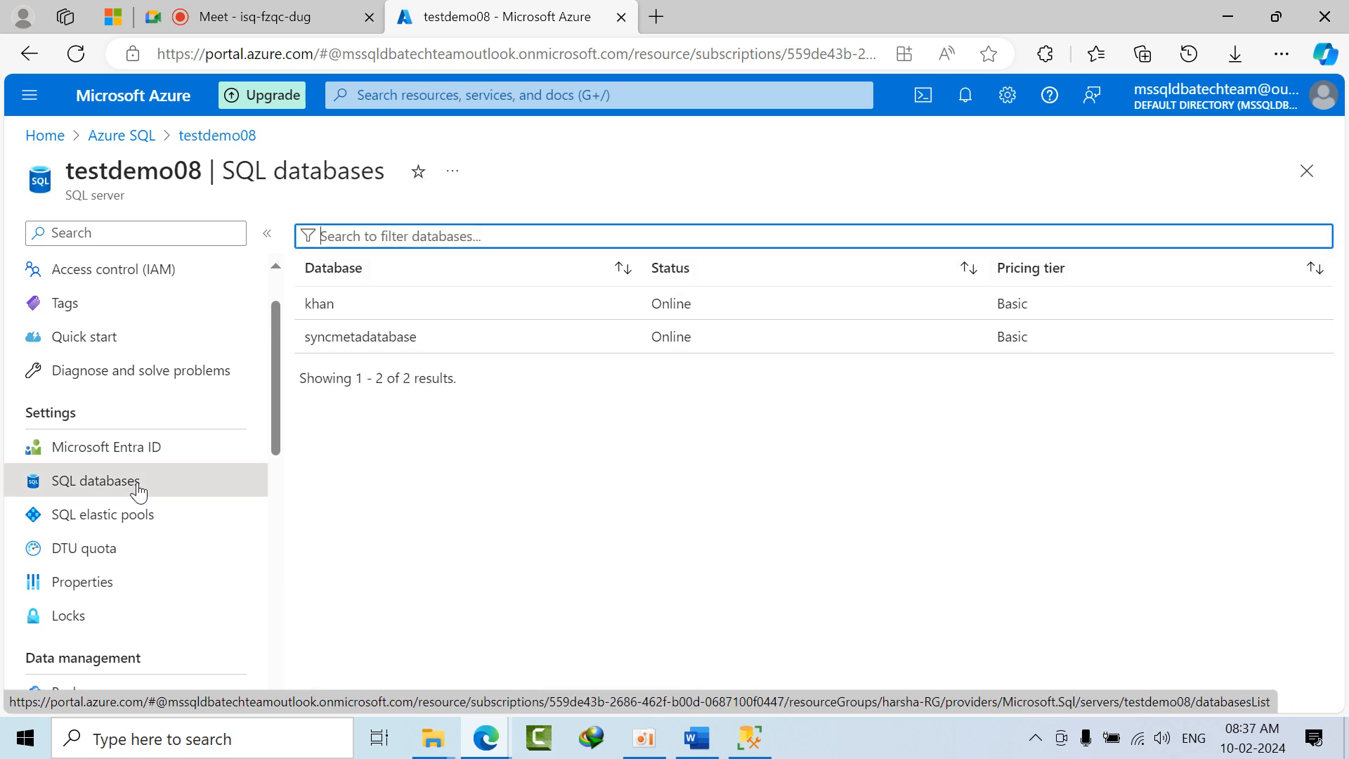
{"action": "left_click", "coordinate": [374, 309]}
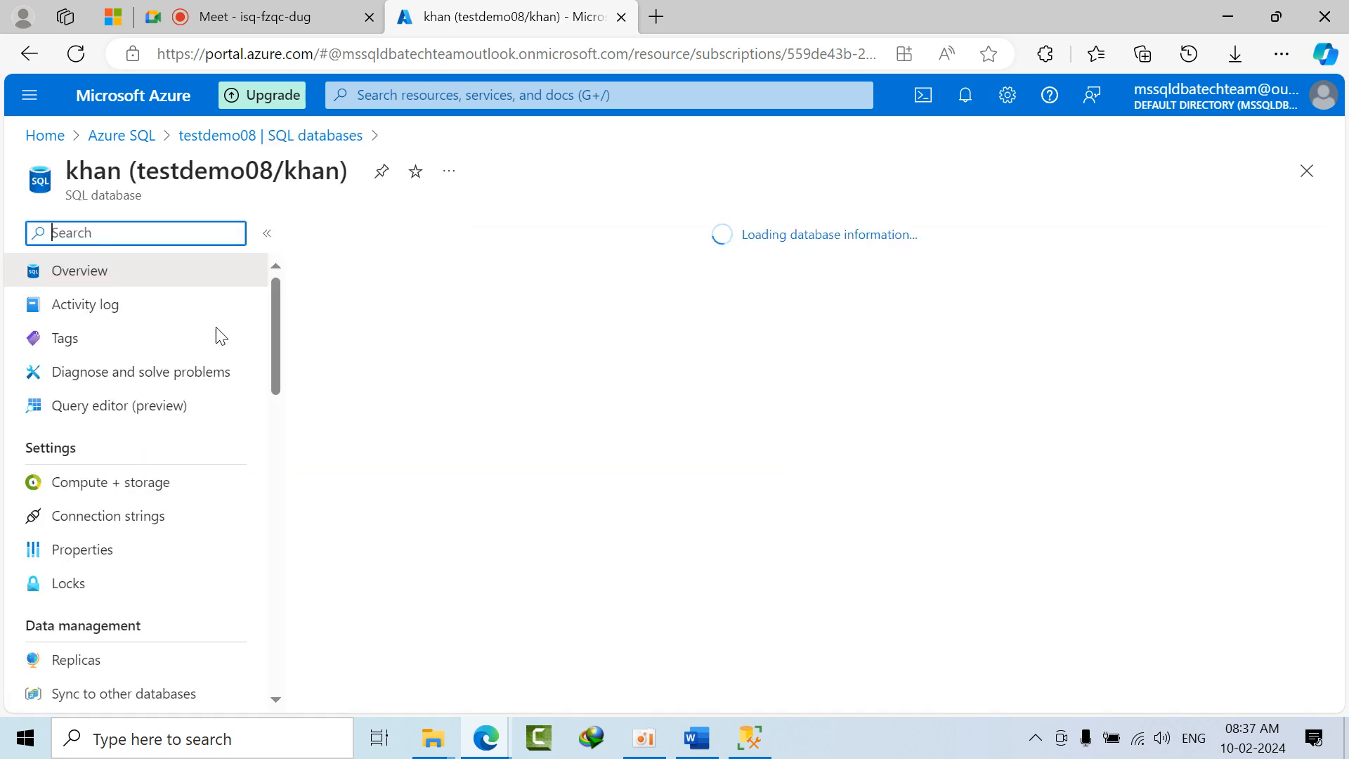
{"action": "scroll", "coordinate": [151, 551], "scroll_direction": "down", "scroll_amount": 3}
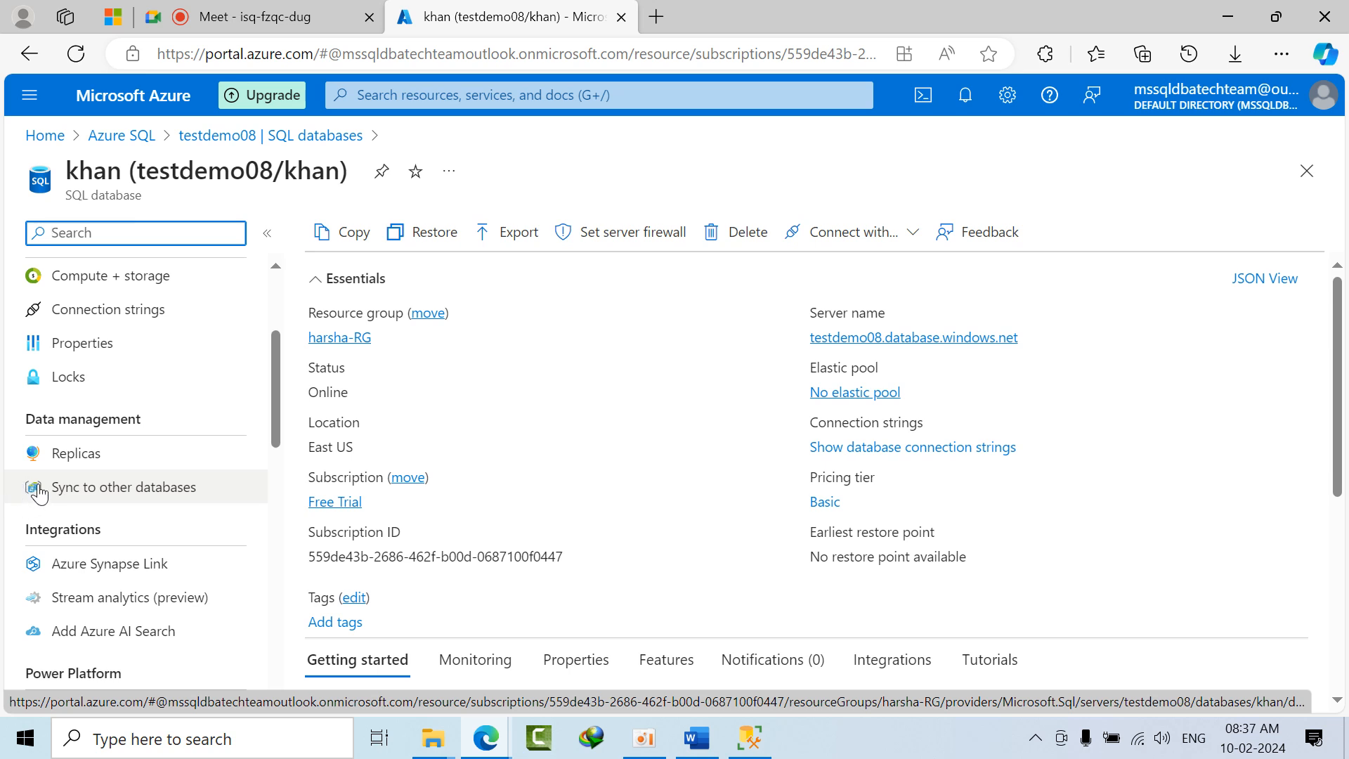
{"action": "left_click", "coordinate": [90, 496]}
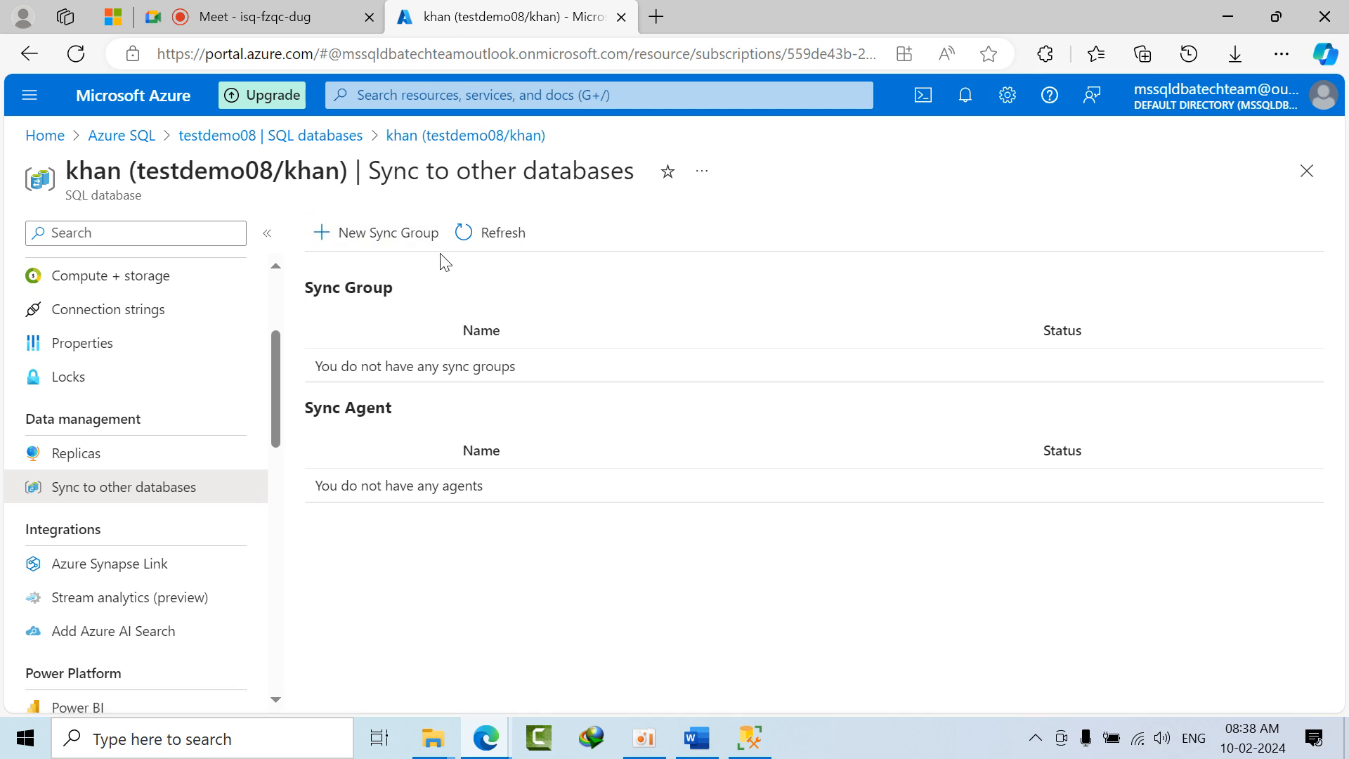
Step: Name the new sync group syncgroup, use syncmetadatabase for metadata, and set Hub win conflict resolution
{"action": "left_click", "coordinate": [375, 239]}
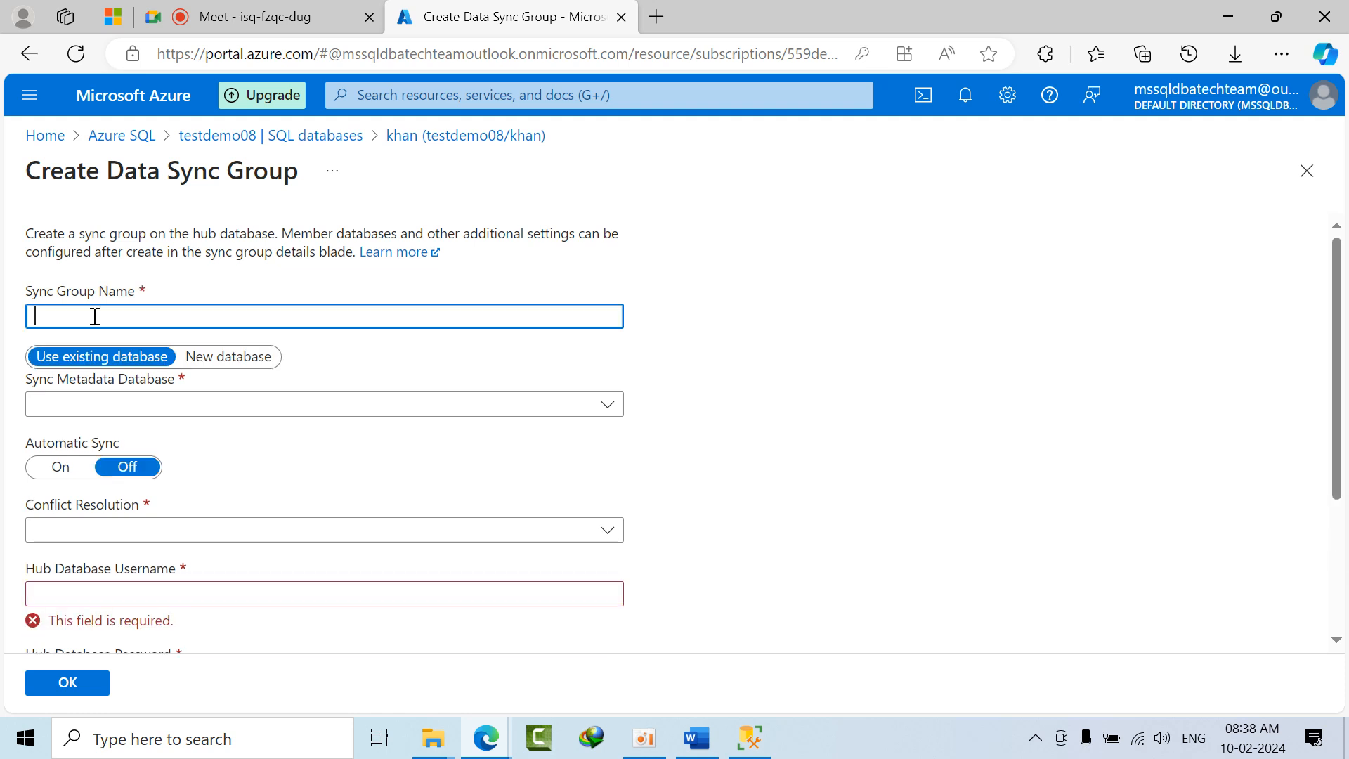
{"action": "type", "text": "syncgroup"}
{"action": "left_click", "coordinate": [219, 409]}
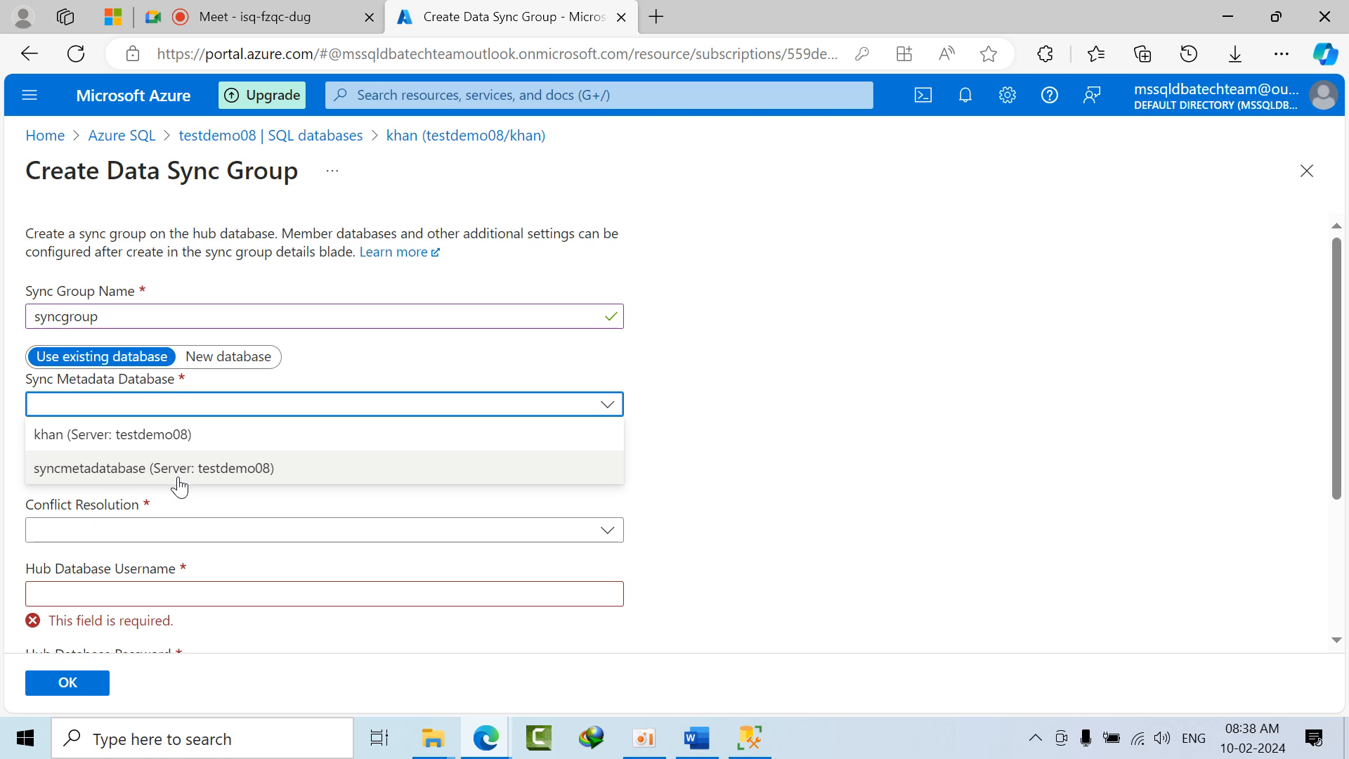
{"action": "left_click", "coordinate": [134, 472]}
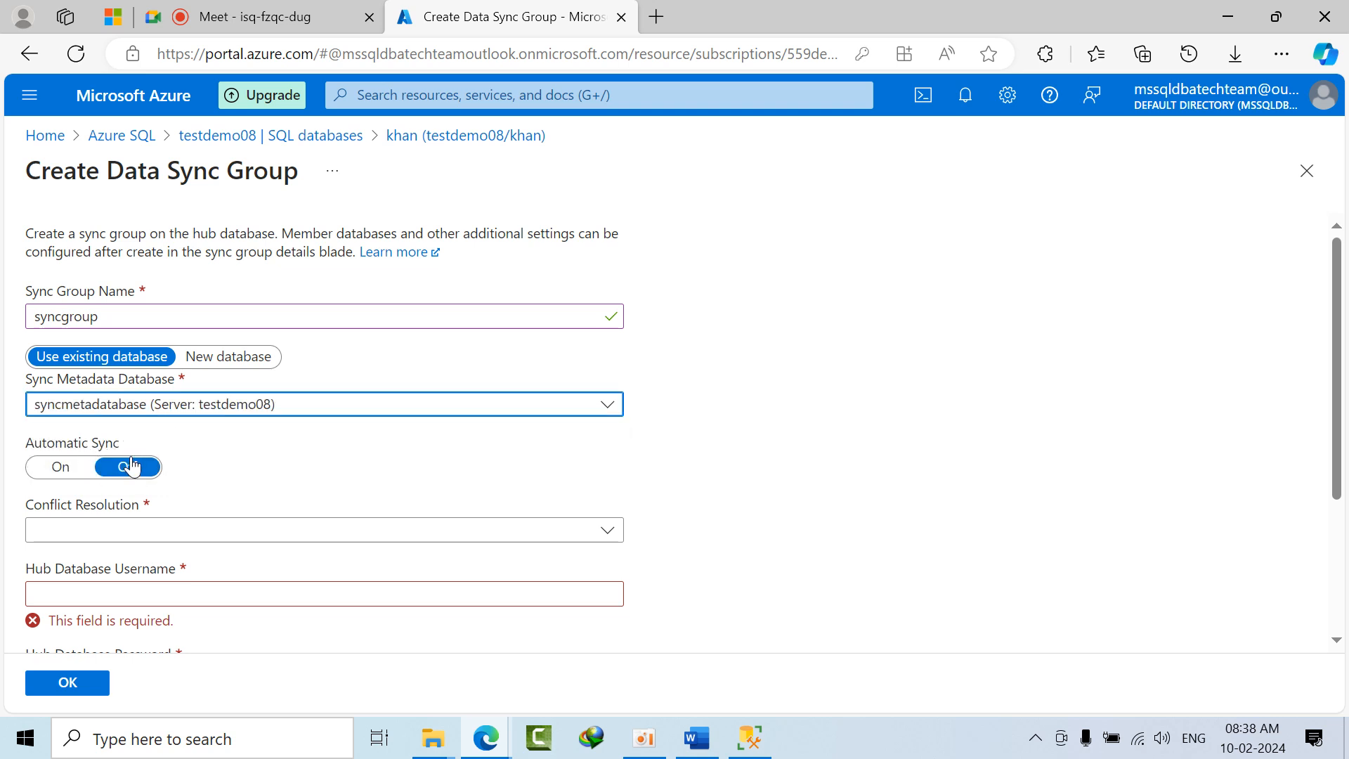
{"action": "left_click", "coordinate": [140, 528]}
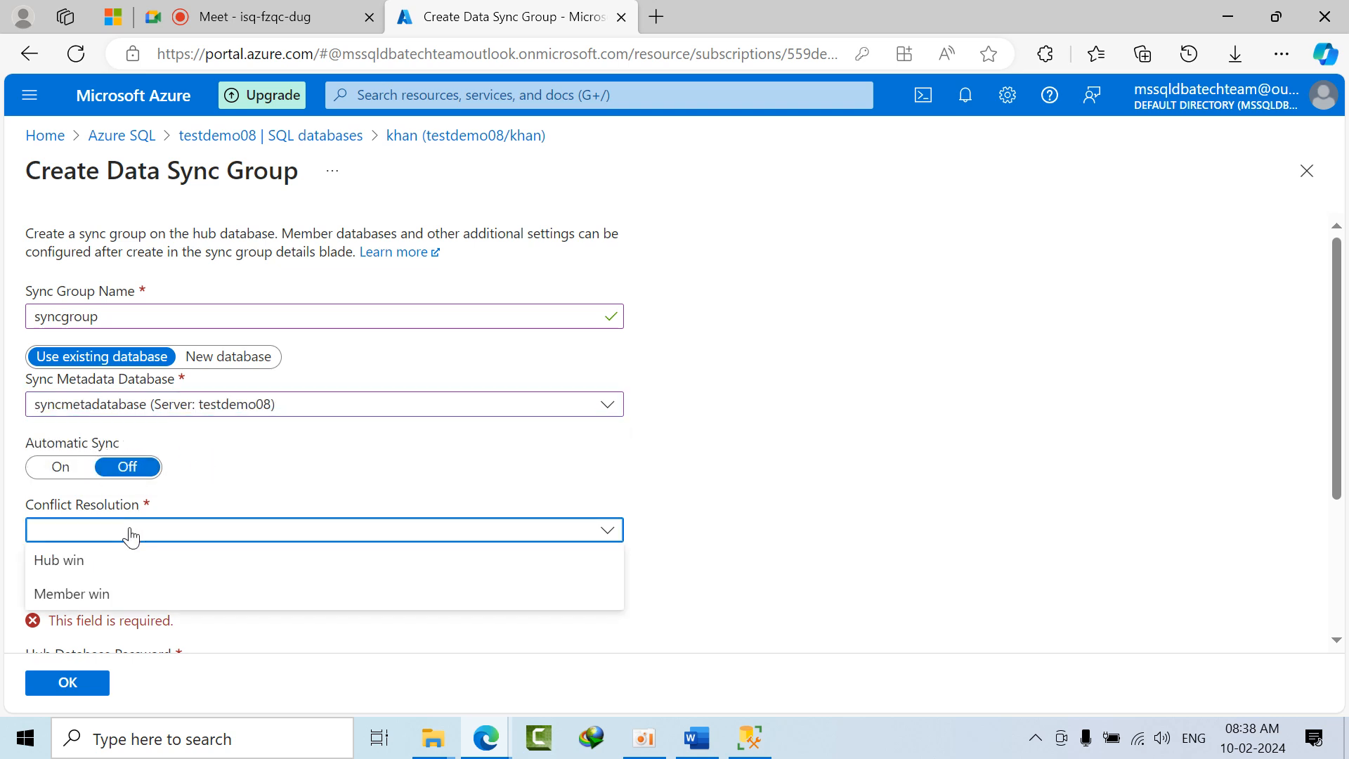
{"action": "left_click", "coordinate": [93, 562]}
{"action": "scroll", "coordinate": [232, 449], "scroll_direction": "down", "scroll_amount": 3}
Step: Fill in the hub database username and password from the saved account
{"action": "left_click", "coordinate": [166, 389]}
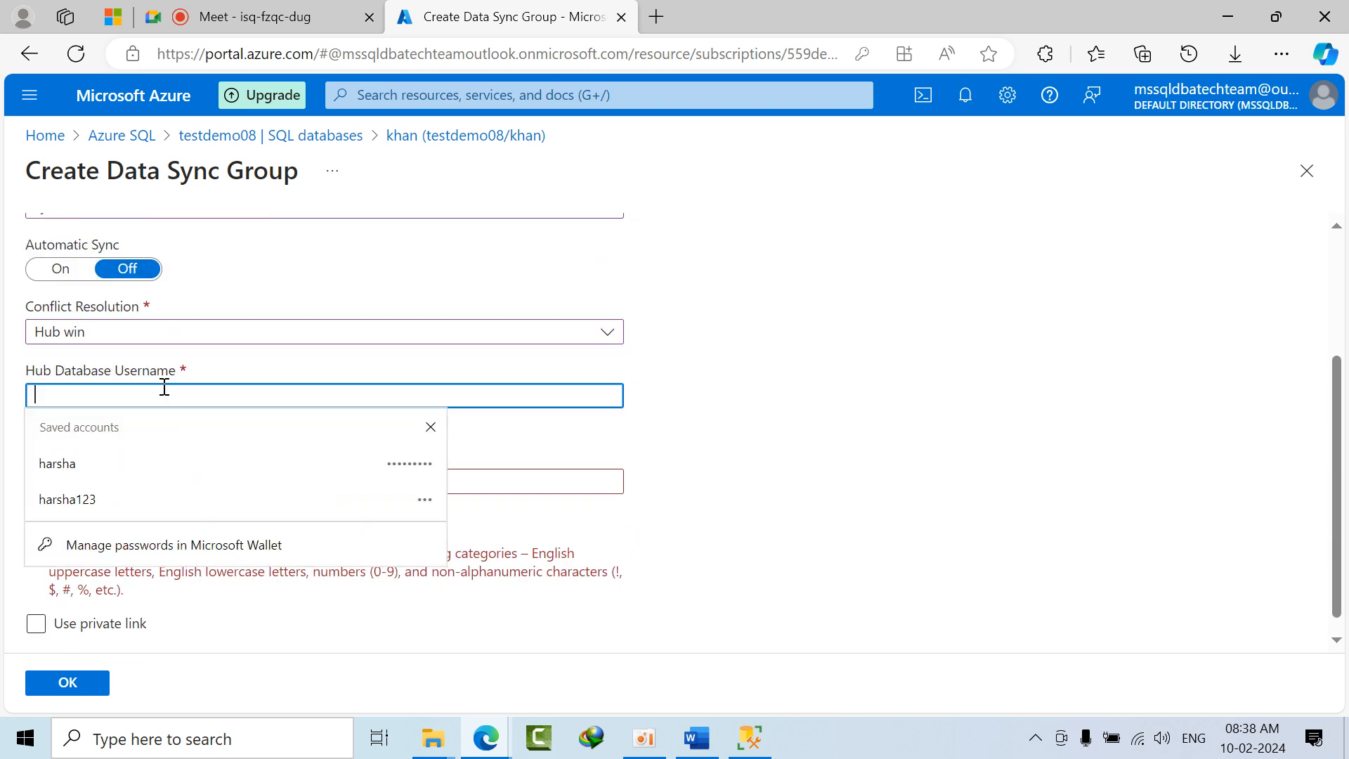
{"action": "left_click", "coordinate": [107, 469]}
{"action": "scroll", "coordinate": [407, 513], "scroll_direction": "up", "scroll_amount": 2}
{"action": "left_click", "coordinate": [969, 496]}
{"action": "scroll", "coordinate": [126, 534], "scroll_direction": "up", "scroll_amount": 2}
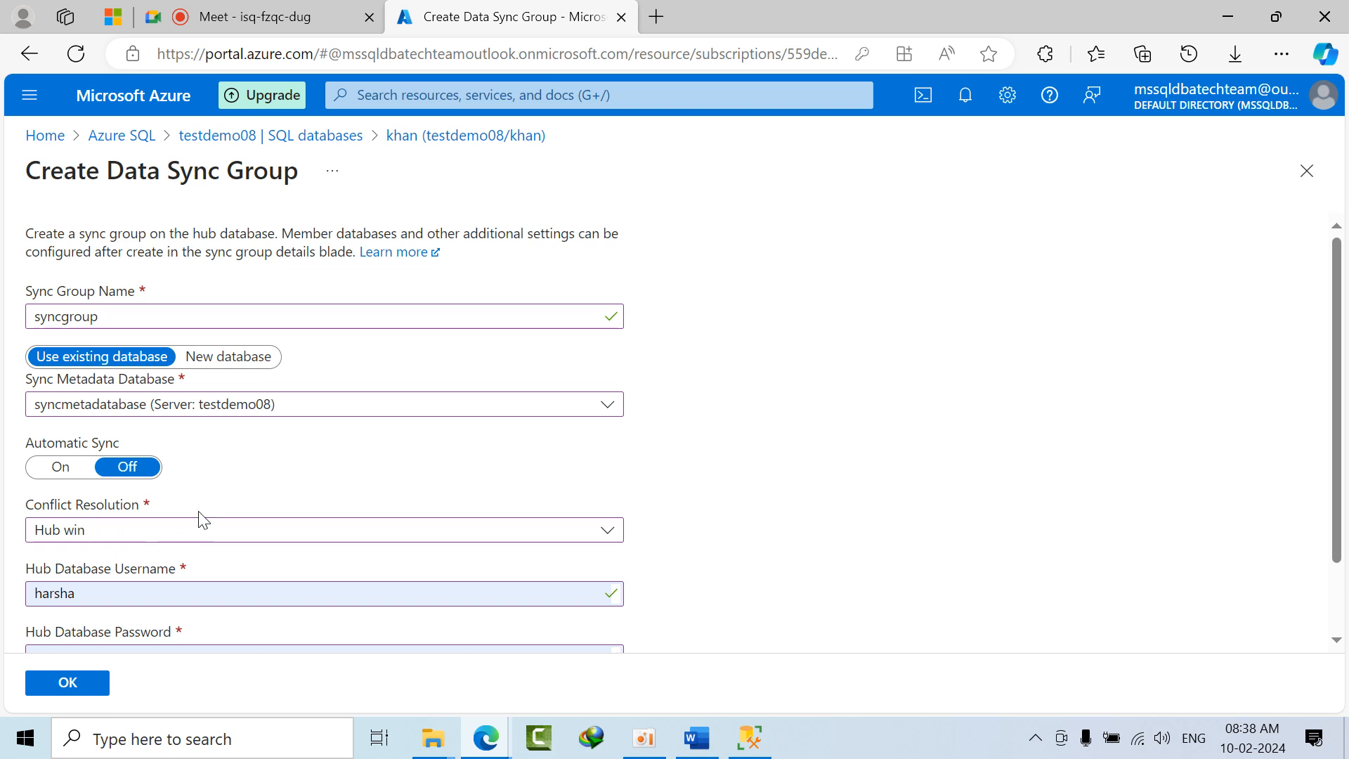
{"action": "scroll", "coordinate": [117, 563], "scroll_direction": "down", "scroll_amount": 2}
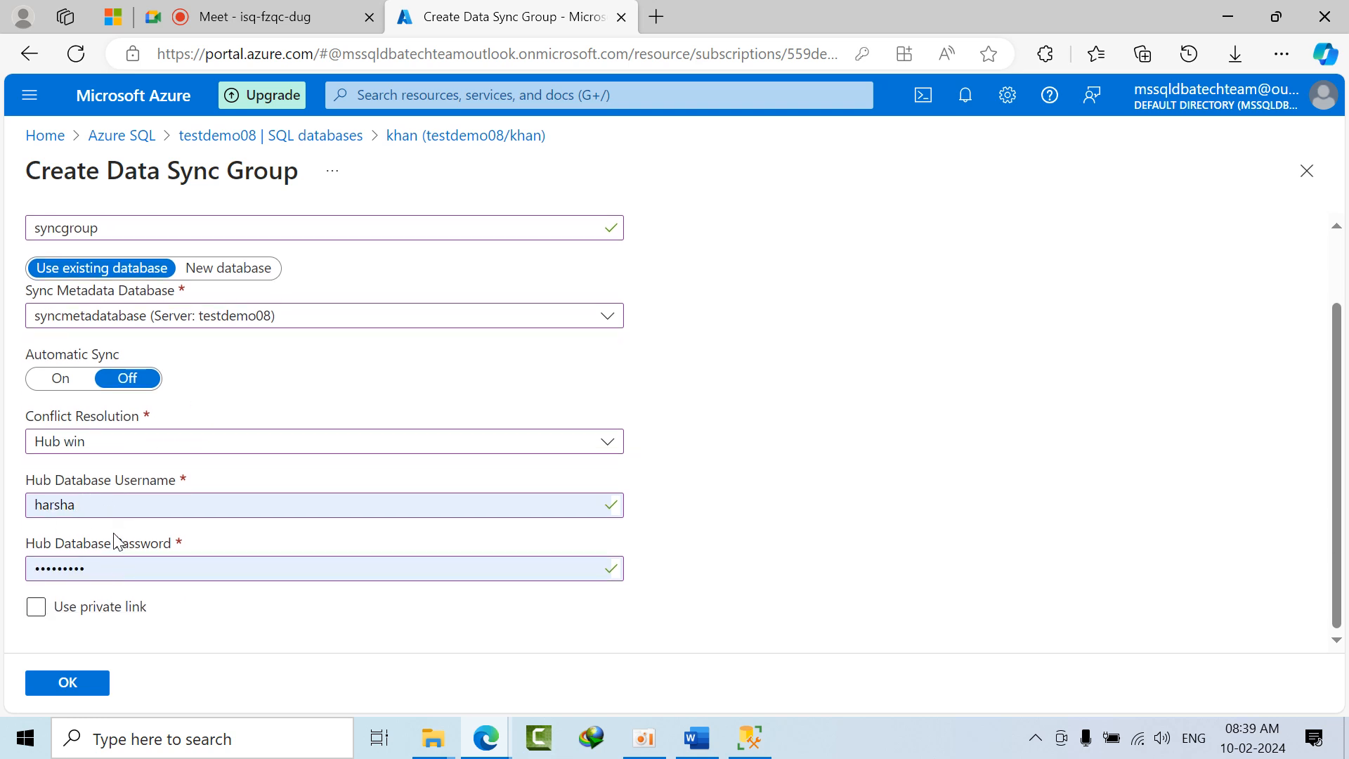
{"action": "scroll", "coordinate": [116, 542], "scroll_direction": "up", "scroll_amount": 2}
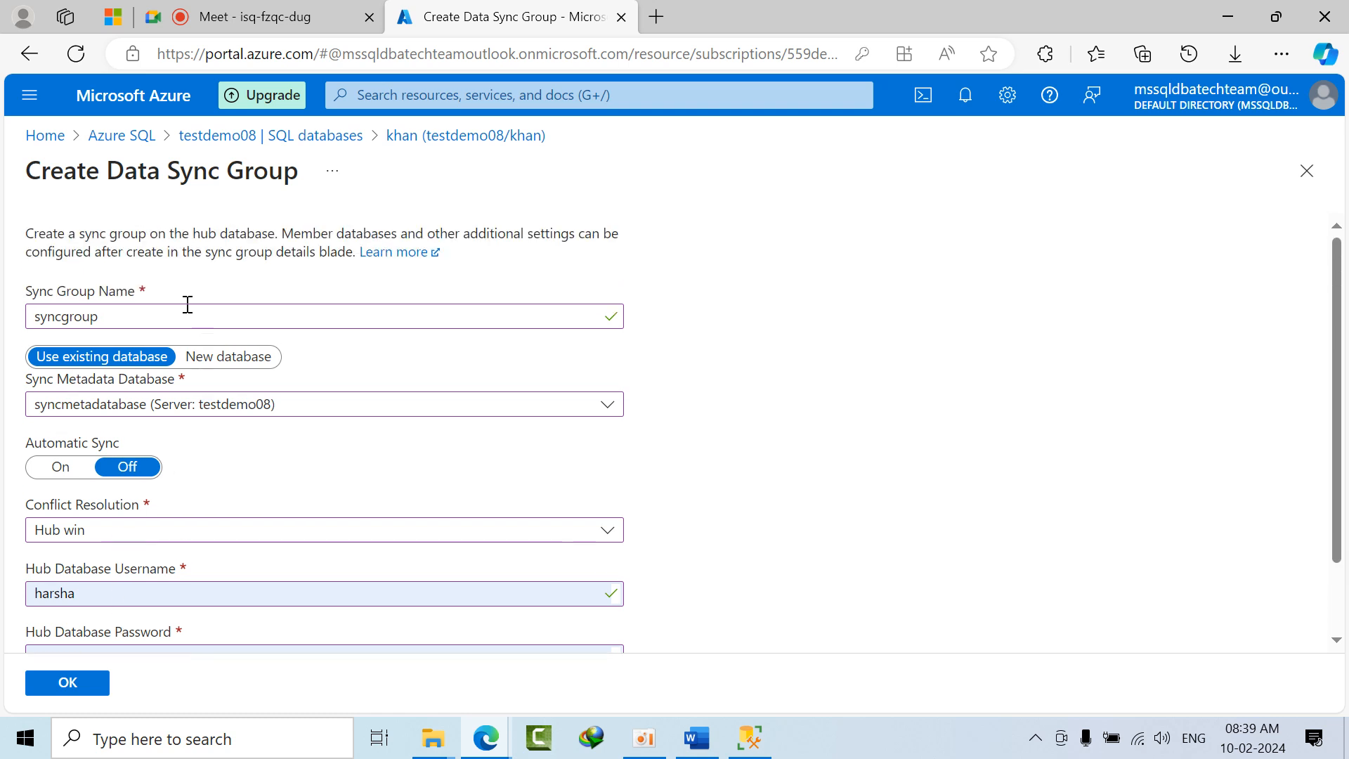
{"action": "scroll", "coordinate": [103, 454], "scroll_direction": "down", "scroll_amount": 2}
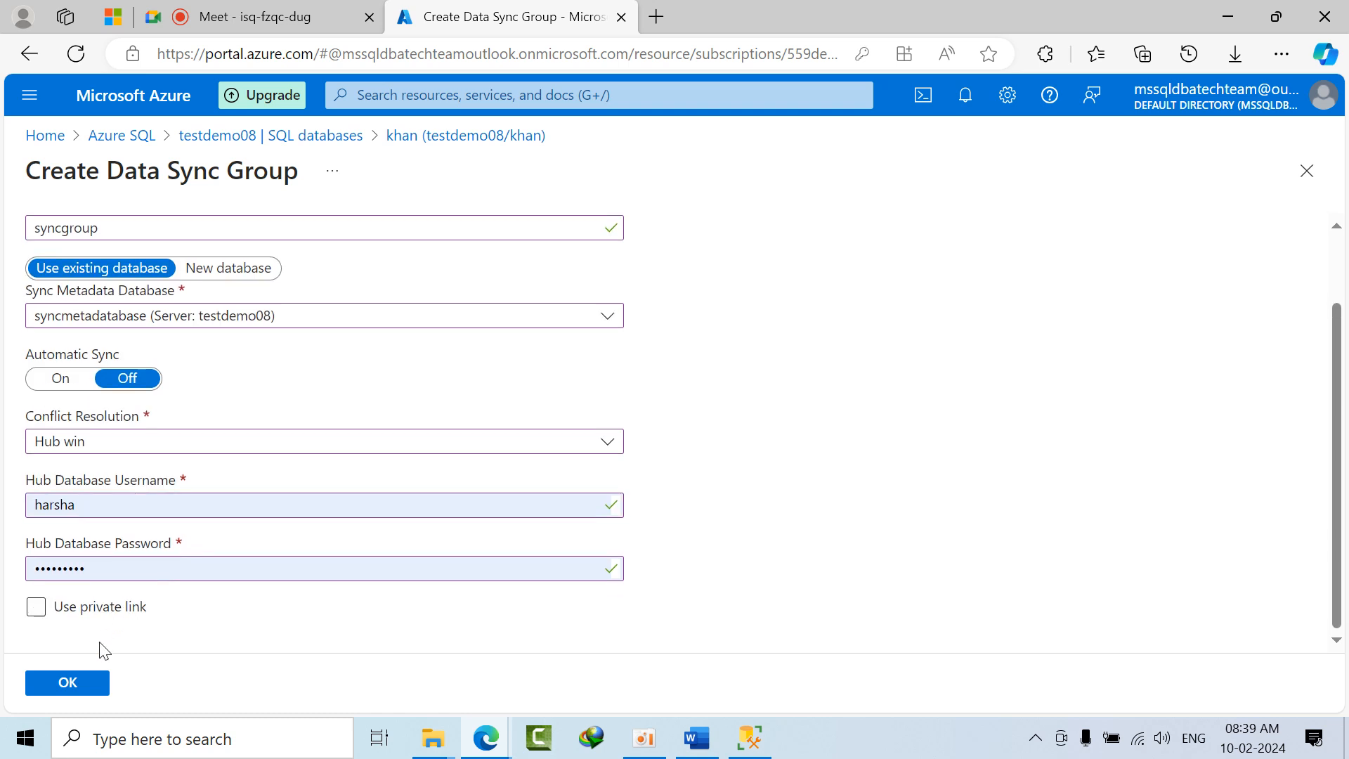
Step: Submit the form to create syncgroup, then switch to Management Studio
{"action": "left_click", "coordinate": [61, 686]}
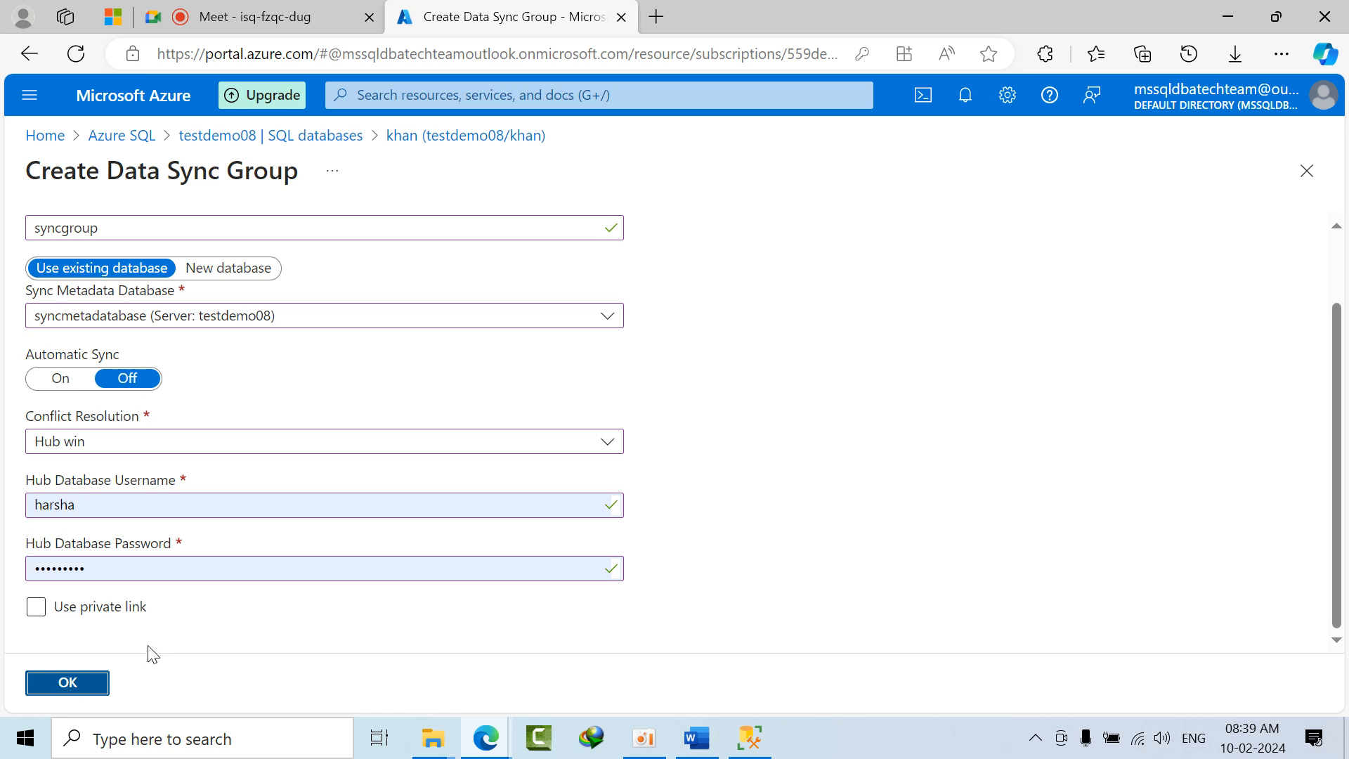
{"action": "mouse_move", "coordinate": [149, 609]}
{"action": "left_mouse_down"}
{"action": "mouse_move", "coordinate": [57, 623]}
{"action": "mouse_move", "coordinate": [164, 623]}
{"action": "mouse_move", "coordinate": [53, 629]}
{"action": "mouse_move", "coordinate": [131, 608]}
{"action": "mouse_move", "coordinate": [173, 618]}
{"action": "mouse_move", "coordinate": [49, 621]}
{"action": "mouse_move", "coordinate": [159, 616]}
{"action": "left_mouse_up"}
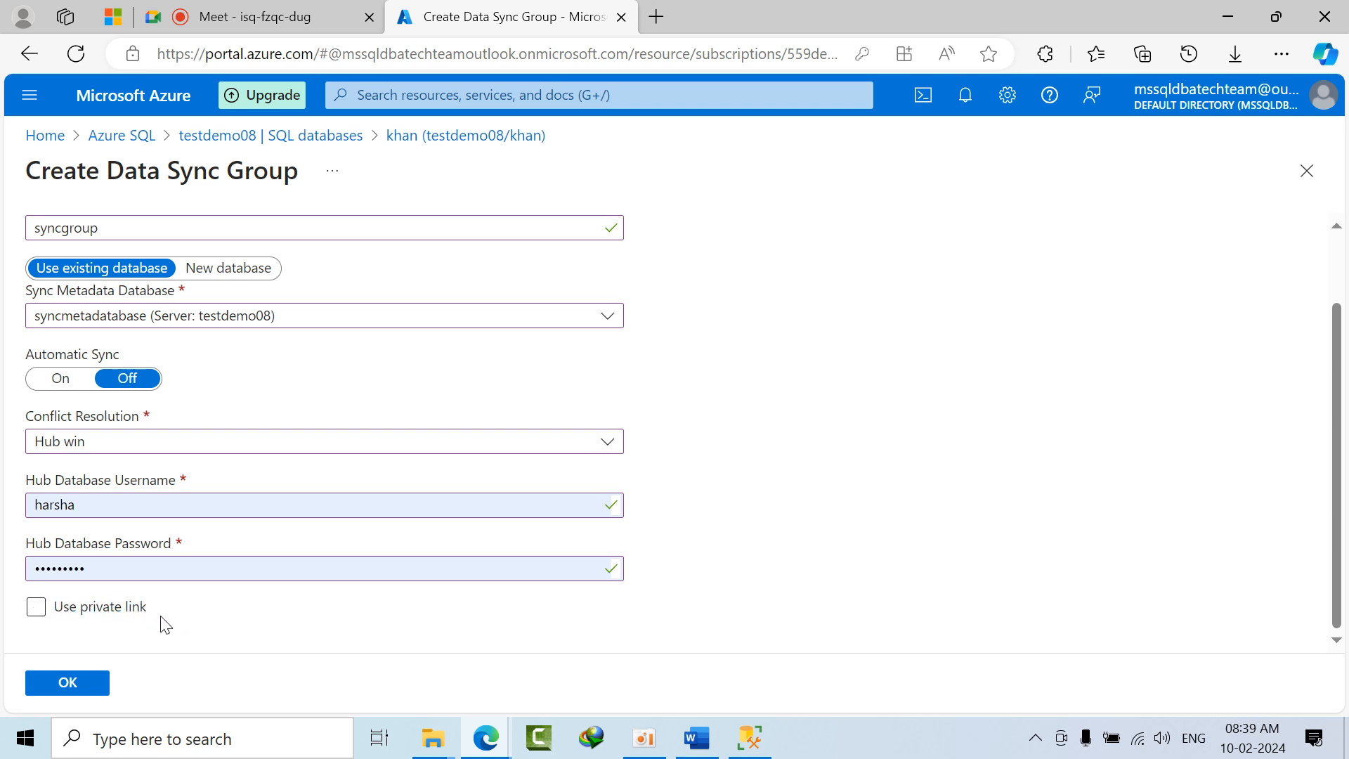
{"action": "left_click", "coordinate": [85, 684]}
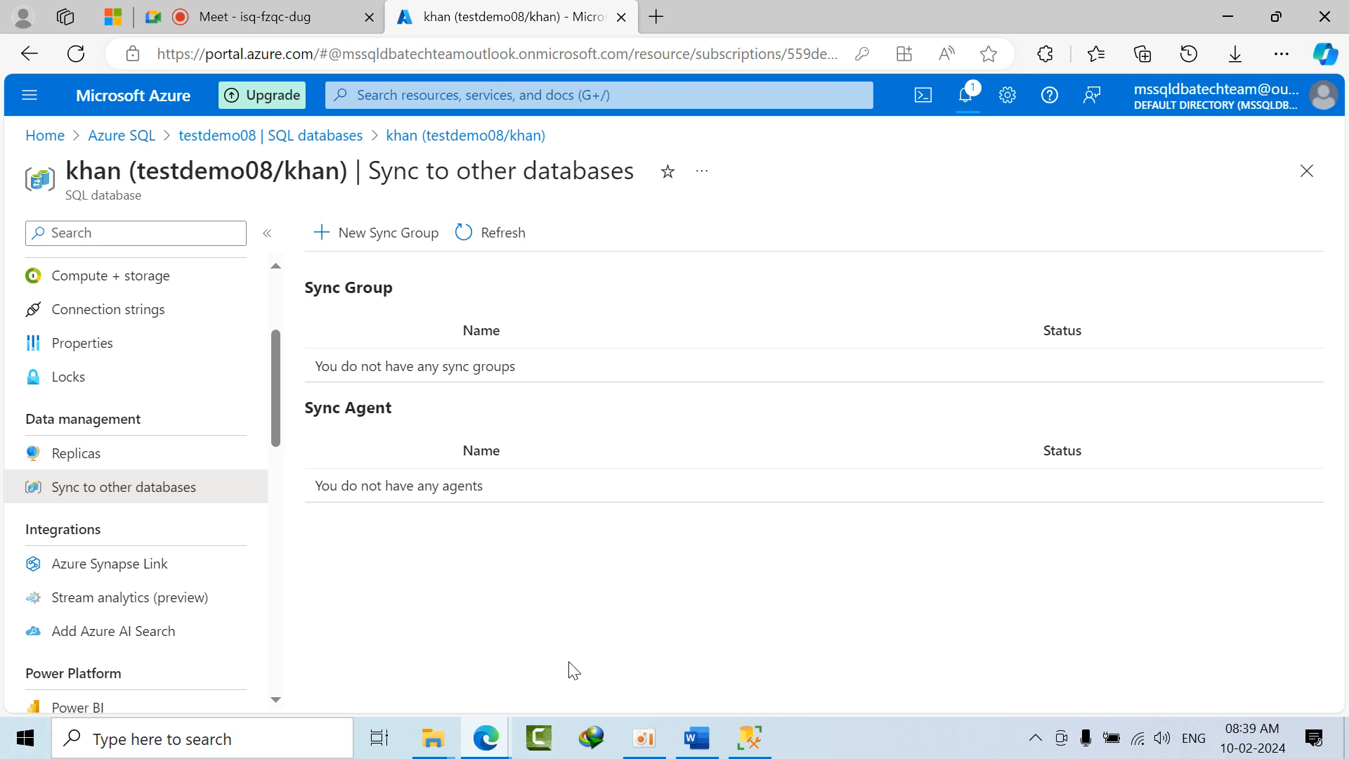
{"action": "left_click", "coordinate": [751, 737]}
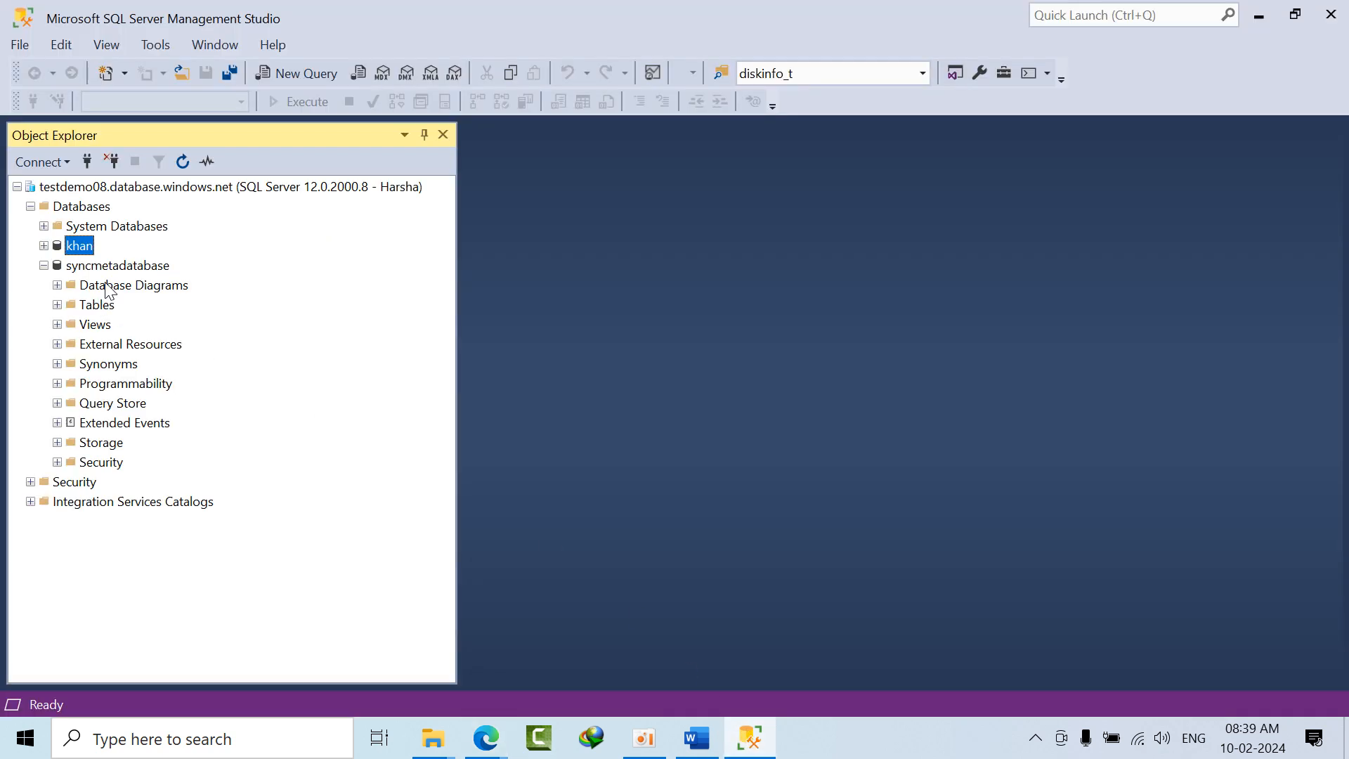
Step: Expand syncmetadatabase's Tables folder and browse the new dss sync tables
{"action": "double_click", "coordinate": [97, 306]}
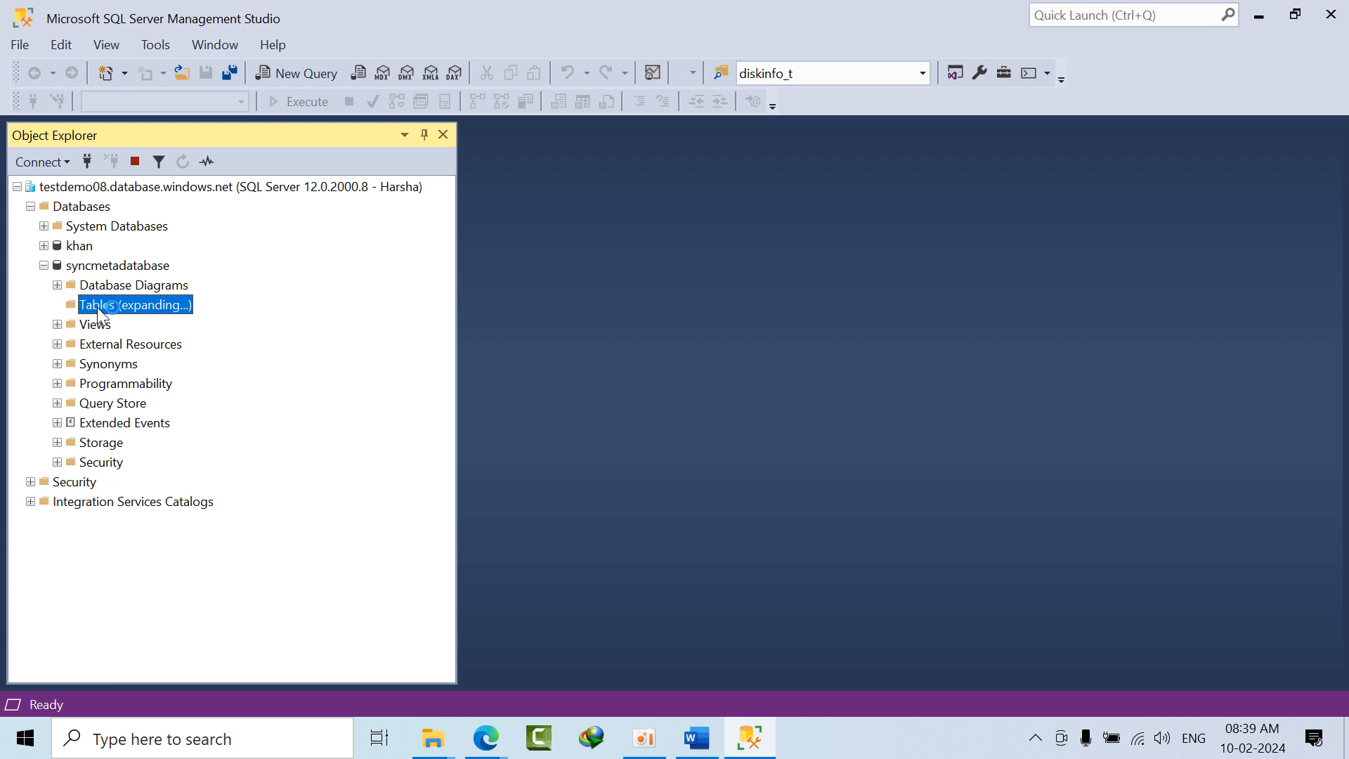
{"action": "left_click", "coordinate": [140, 267]}
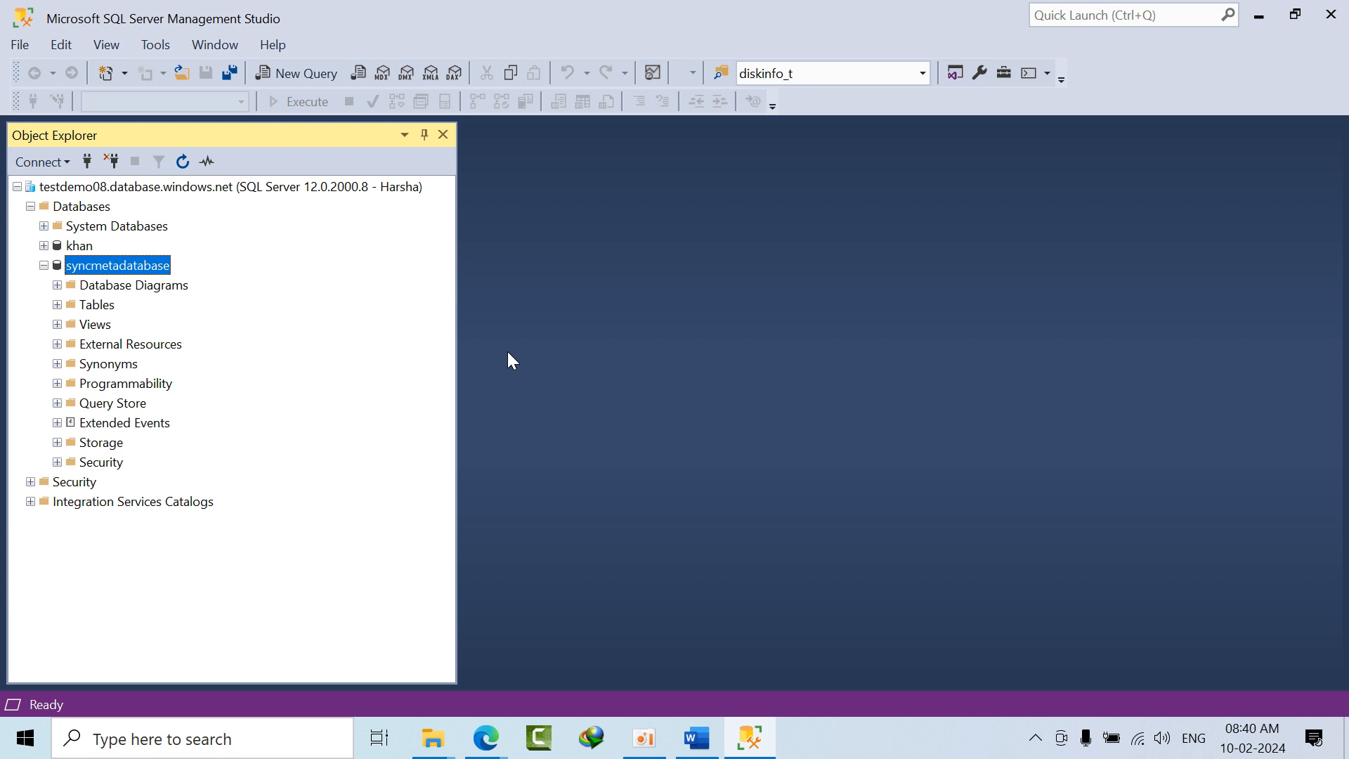
{"action": "double_click", "coordinate": [108, 308]}
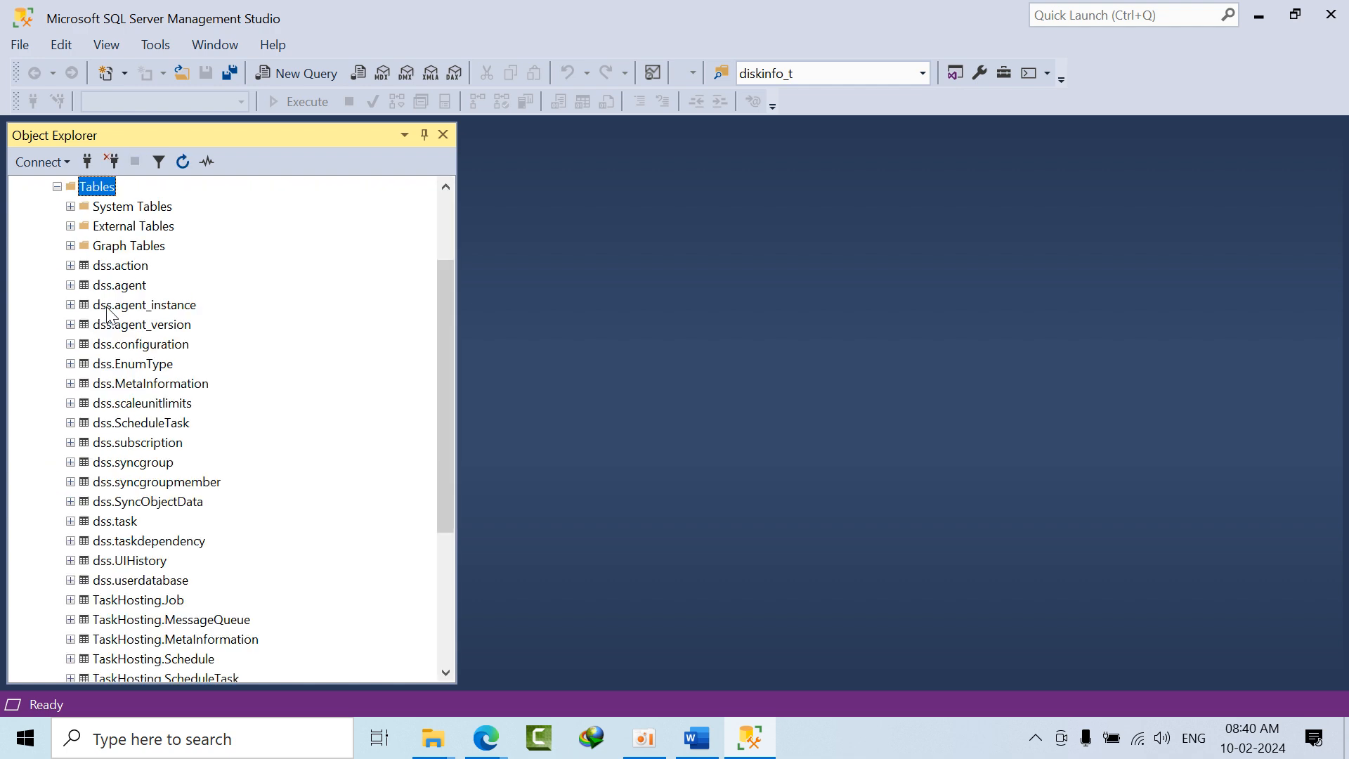
{"action": "scroll", "coordinate": [156, 491], "scroll_direction": "down", "scroll_amount": 4}
{"action": "scroll", "coordinate": [159, 494], "scroll_direction": "up", "scroll_amount": 6}
{"action": "scroll", "coordinate": [148, 484], "scroll_direction": "down", "scroll_amount": 6}
{"action": "scroll", "coordinate": [146, 480], "scroll_direction": "up", "scroll_amount": 6}
{"action": "scroll", "coordinate": [144, 479], "scroll_direction": "down", "scroll_amount": 5}
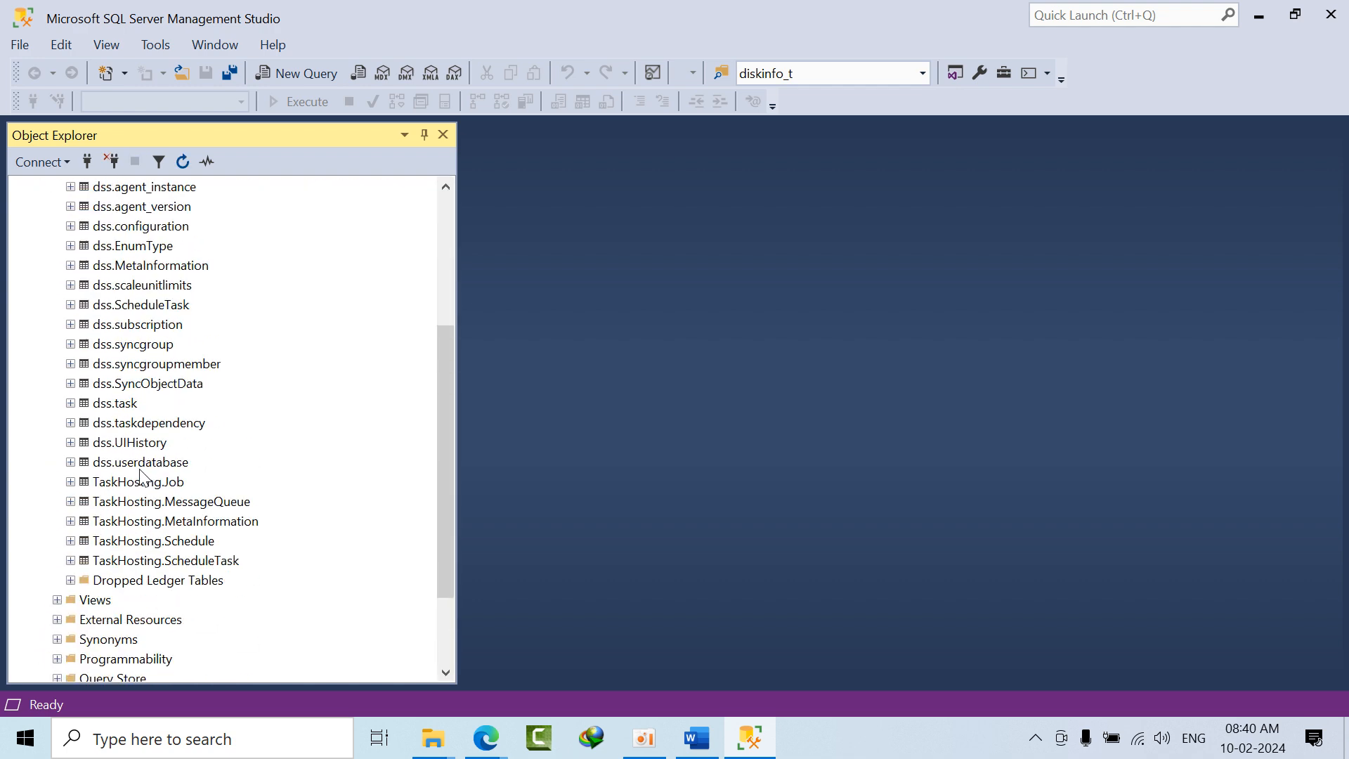
{"action": "scroll", "coordinate": [140, 474], "scroll_direction": "up", "scroll_amount": 2}
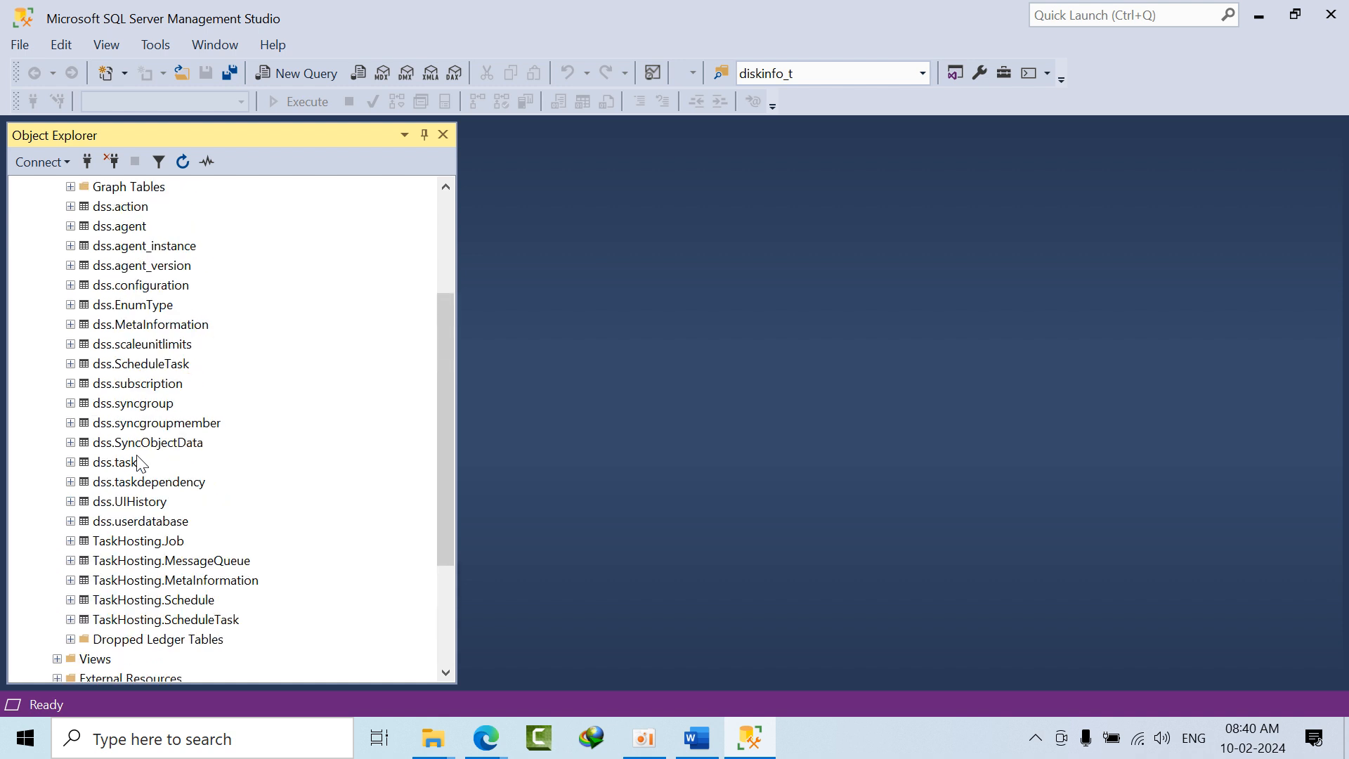
{"action": "scroll", "coordinate": [140, 464], "scroll_direction": "down", "scroll_amount": 2}
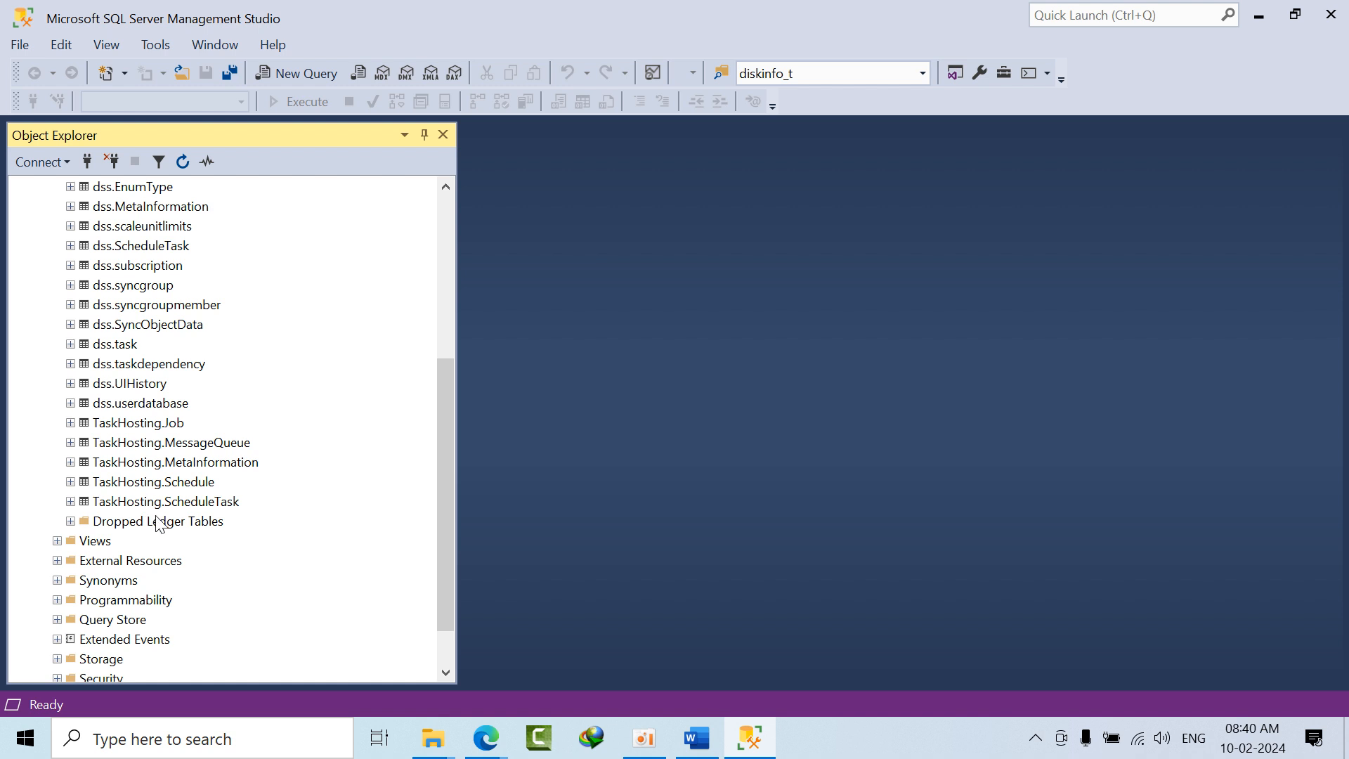
{"action": "scroll", "coordinate": [288, 488], "scroll_direction": "up", "scroll_amount": 4}
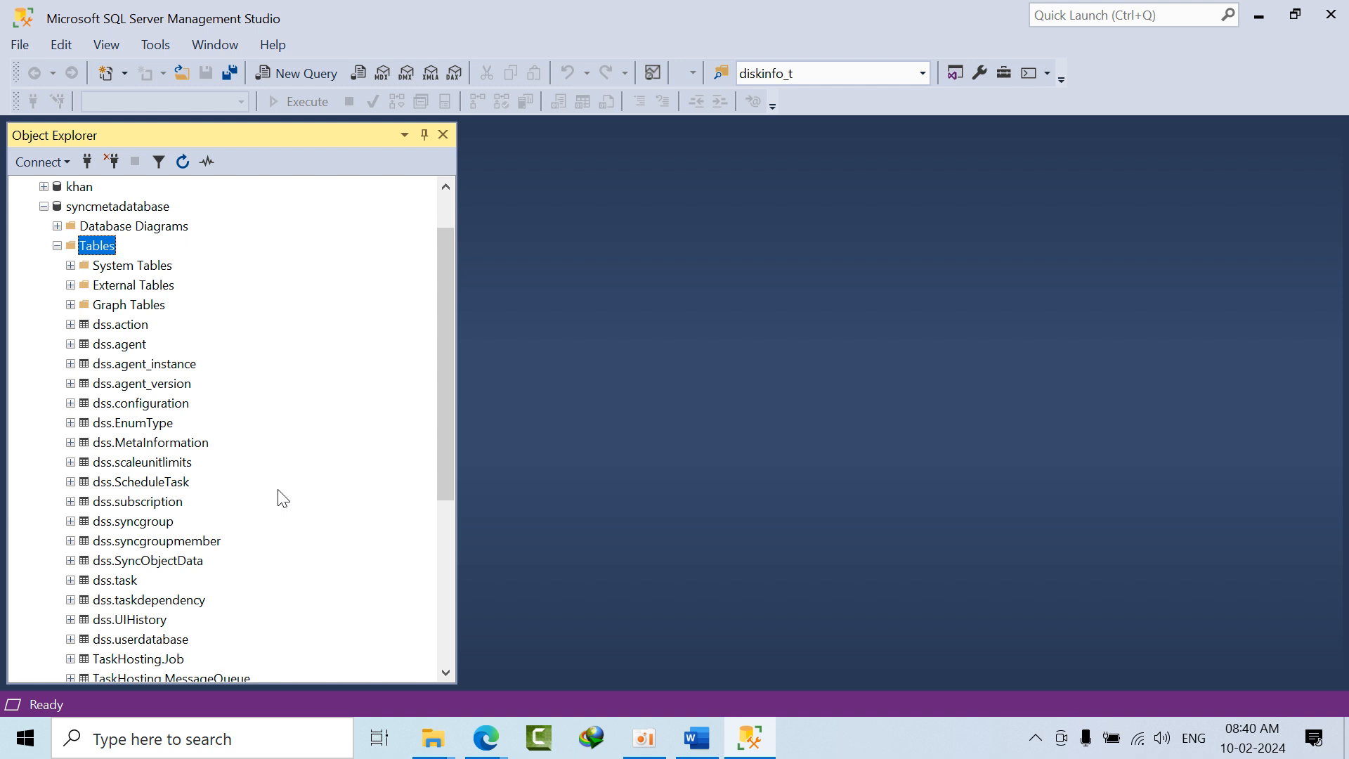
Step: Bring up the actions for dss.EnumType, dismiss them, and collapse syncmetadatabase
{"action": "left_click", "coordinate": [130, 424]}
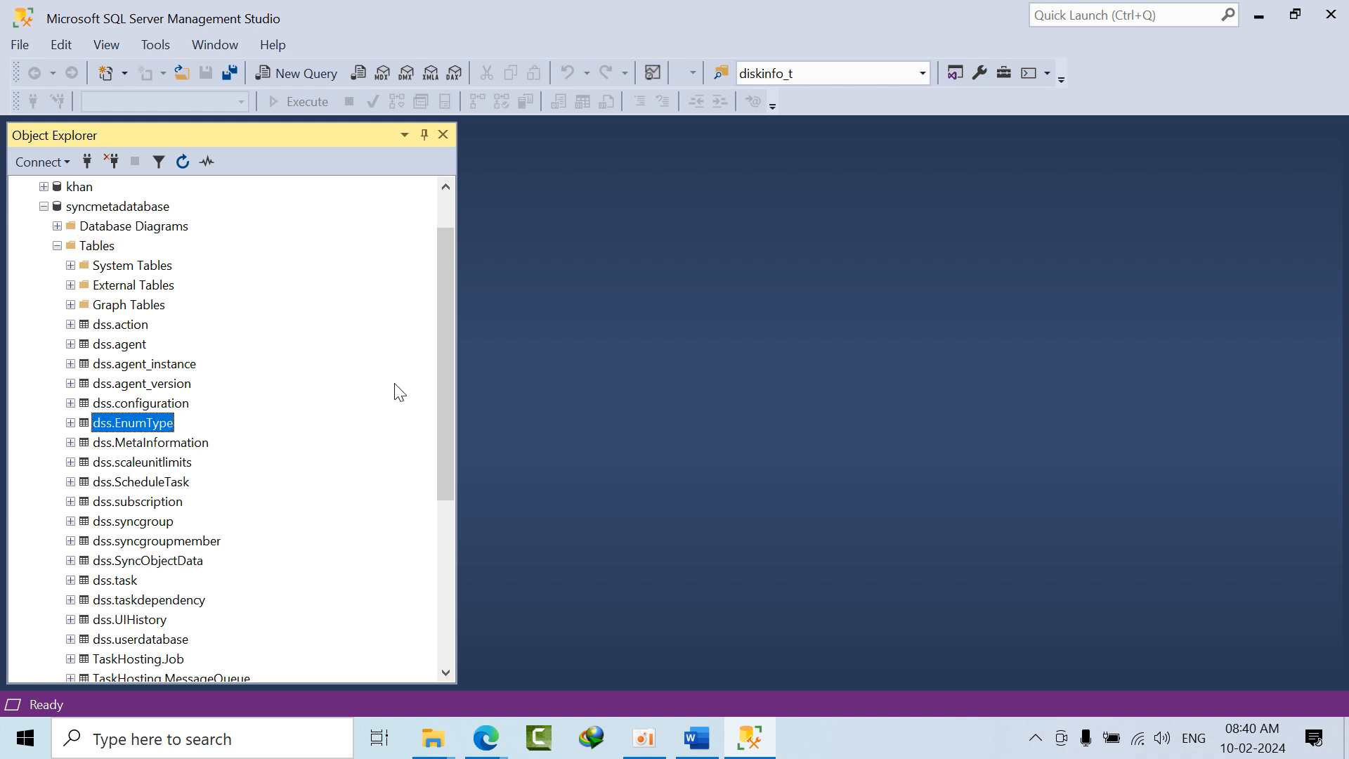
{"action": "key", "text": "shift+F10"}
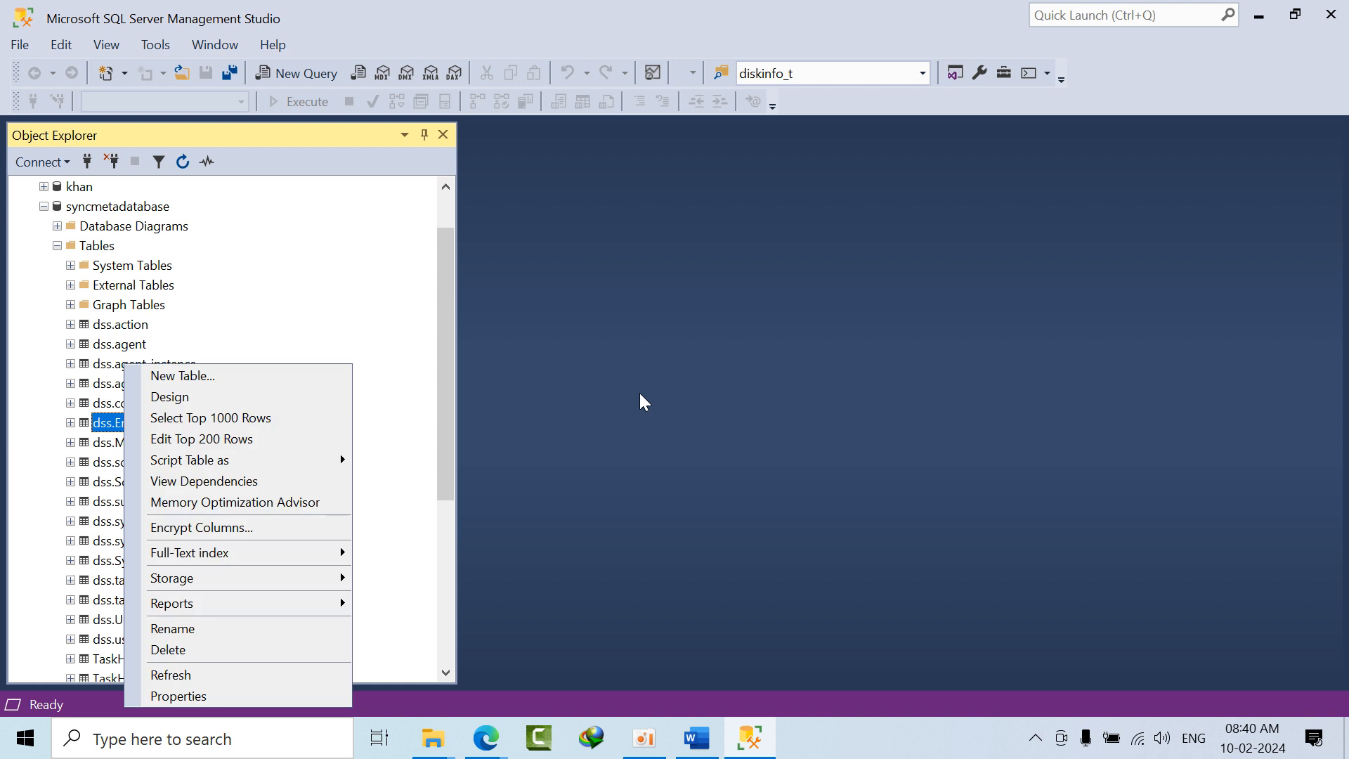
{"action": "key", "text": "Escape"}
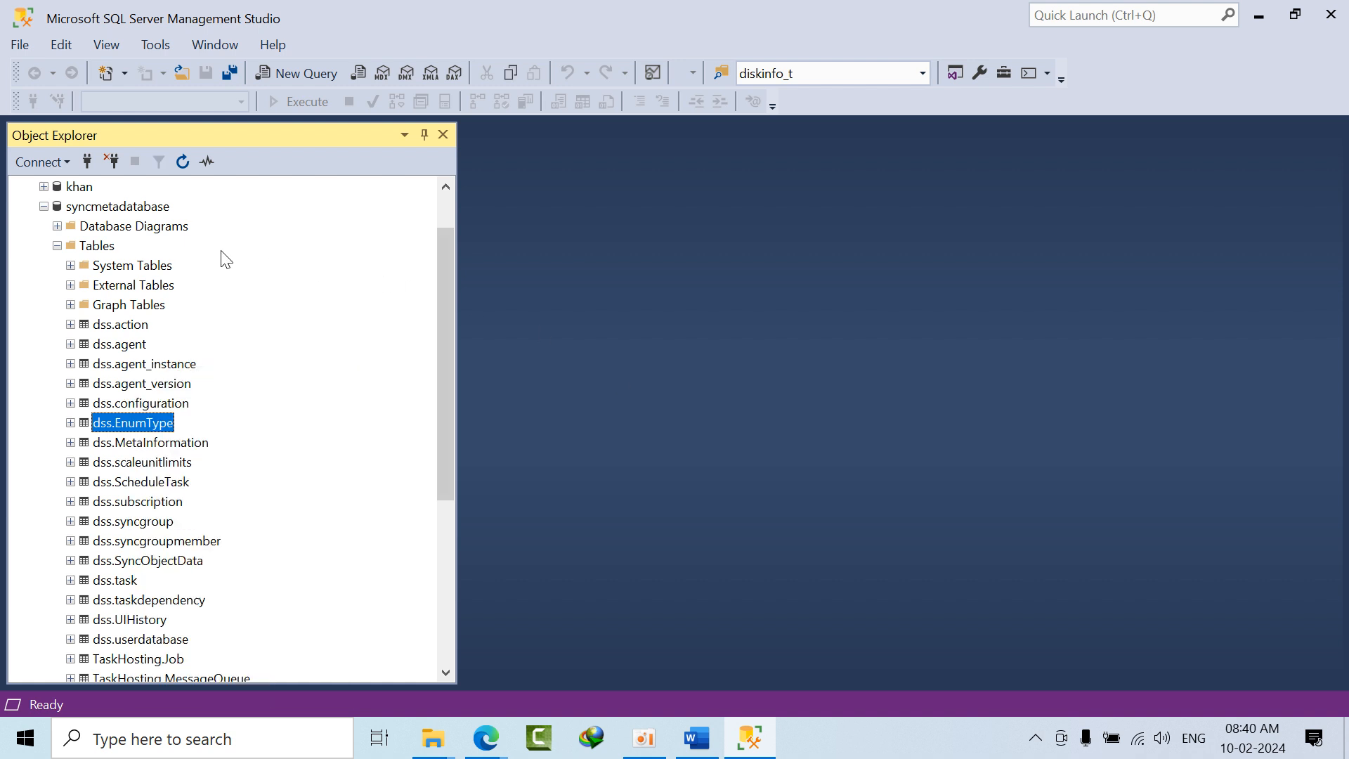
{"action": "left_click", "coordinate": [43, 206]}
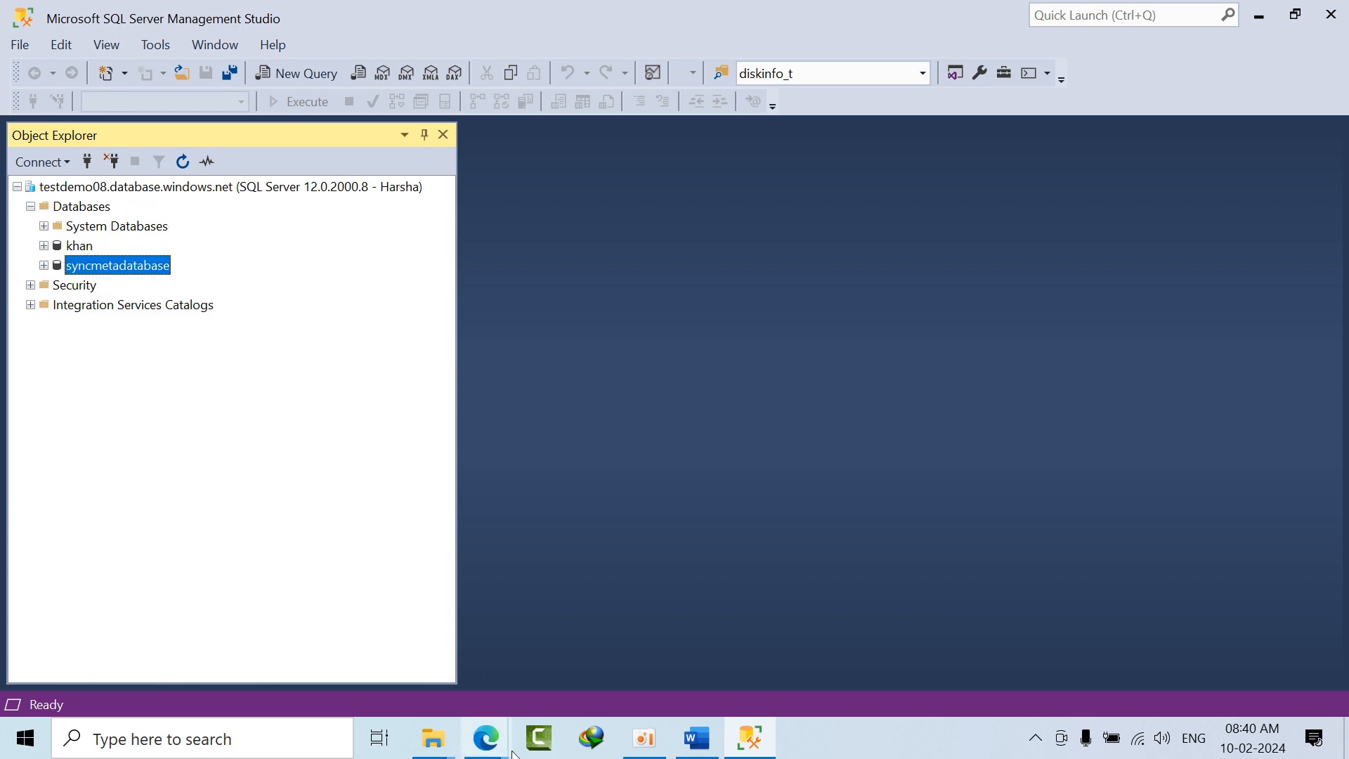
Step: Refresh khan's sync group list, open syncgroup showing 1 database and 0 tables, then return to SSMS
{"action": "left_click", "coordinate": [485, 737]}
{"action": "left_click", "coordinate": [444, 686]}
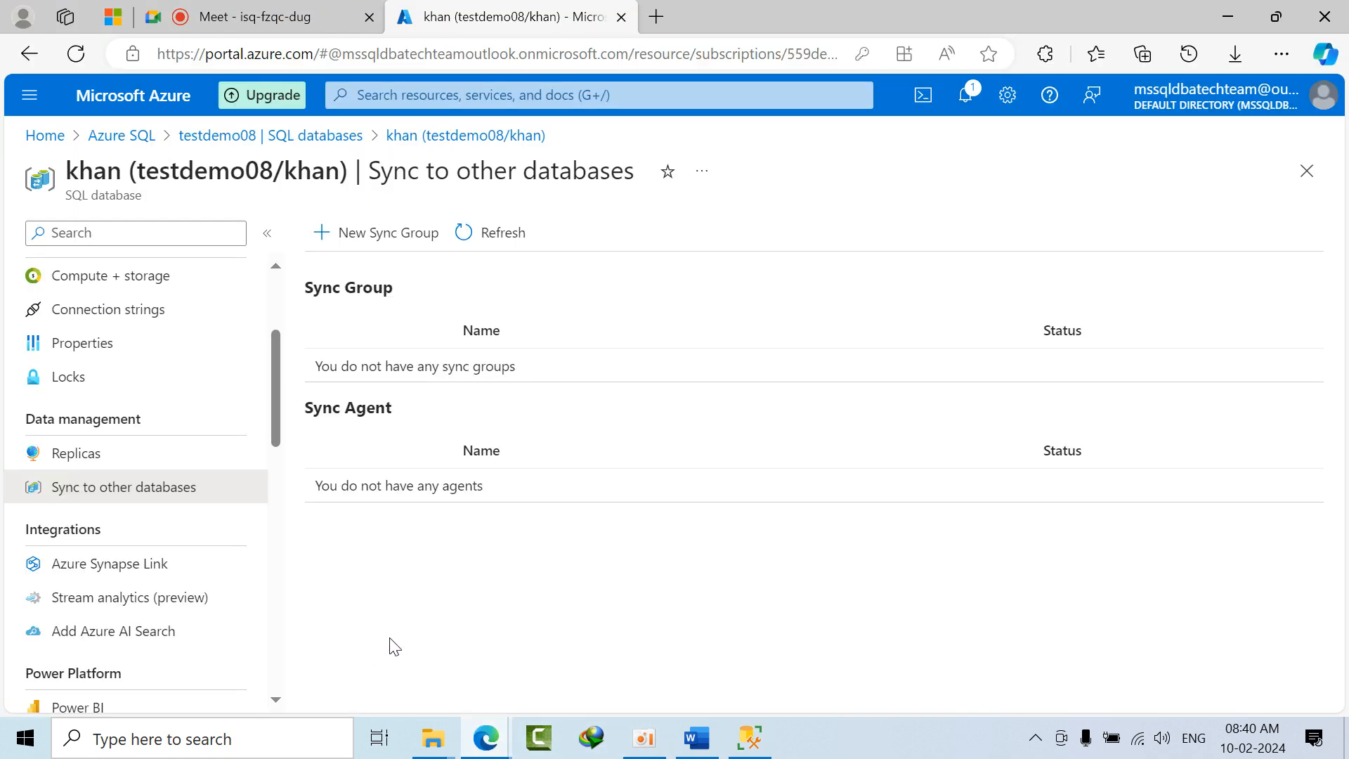
{"action": "left_click", "coordinate": [510, 236]}
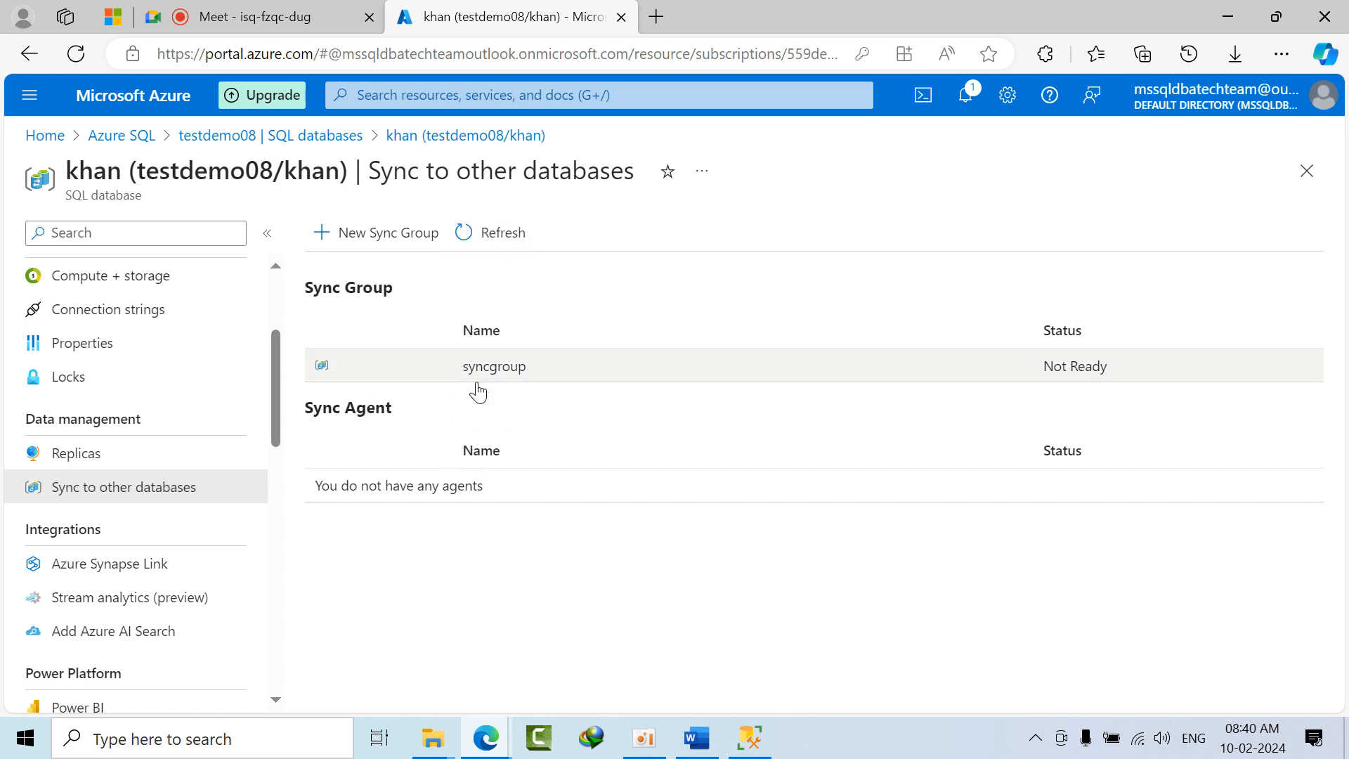
{"action": "left_click", "coordinate": [490, 368]}
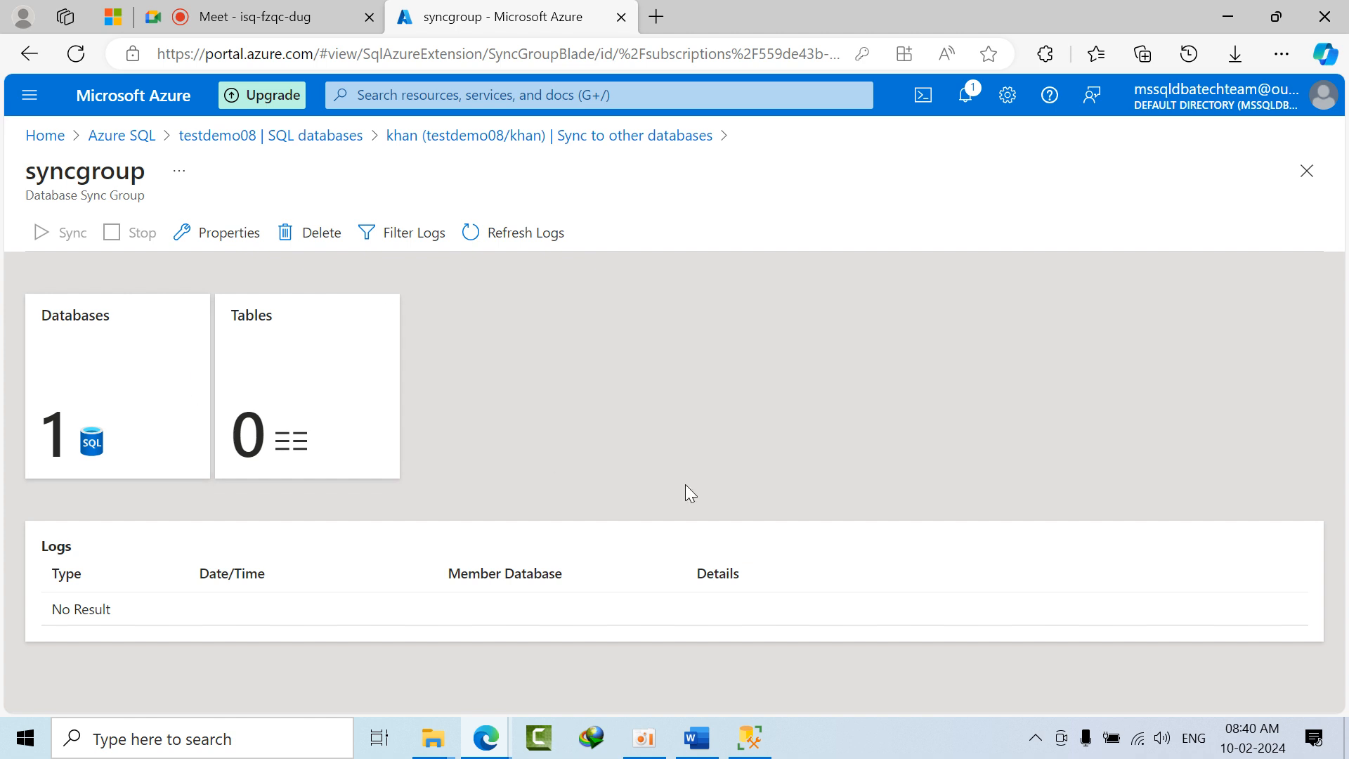
{"action": "left_click", "coordinate": [750, 738]}
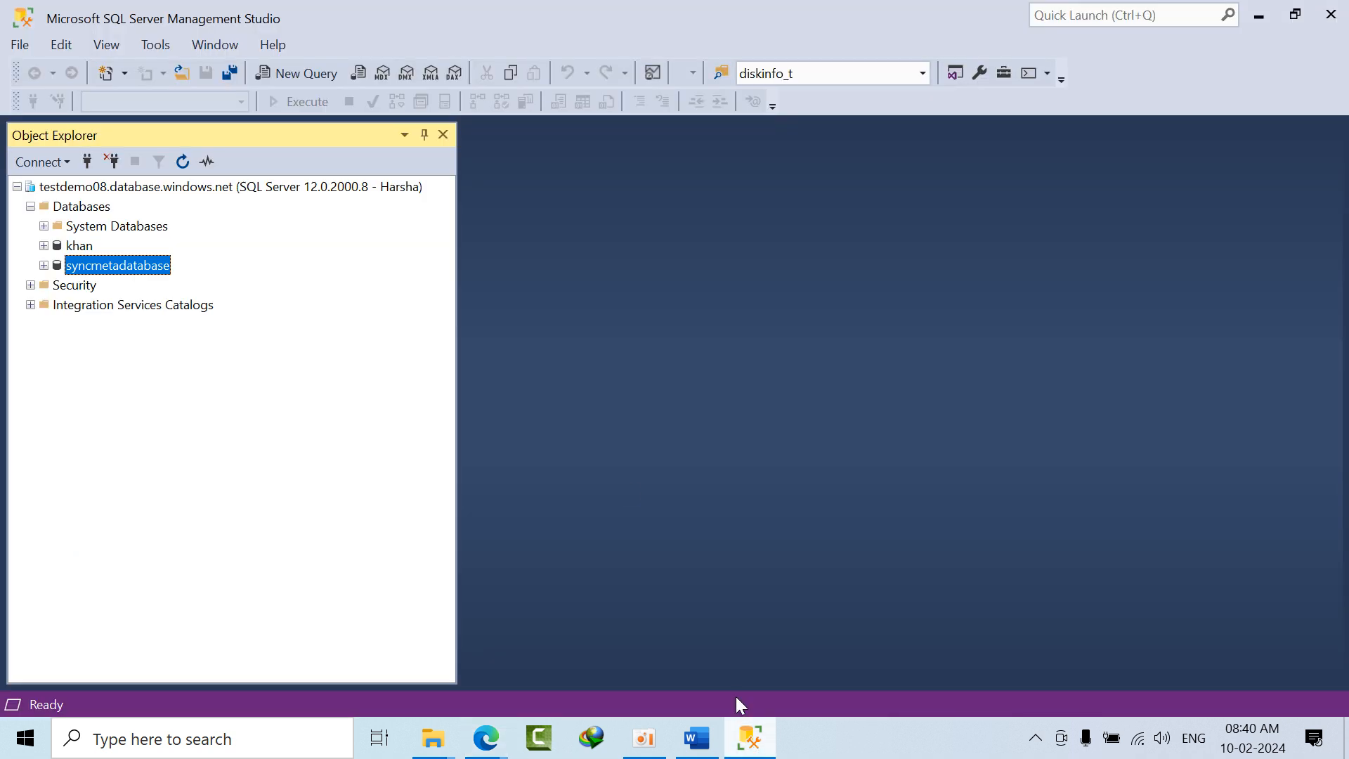
Step: Connect to the local LENOVO server and expand HARHSA's Tables folder
{"action": "left_click", "coordinate": [87, 161]}
{"action": "left_click", "coordinate": [903, 235]}
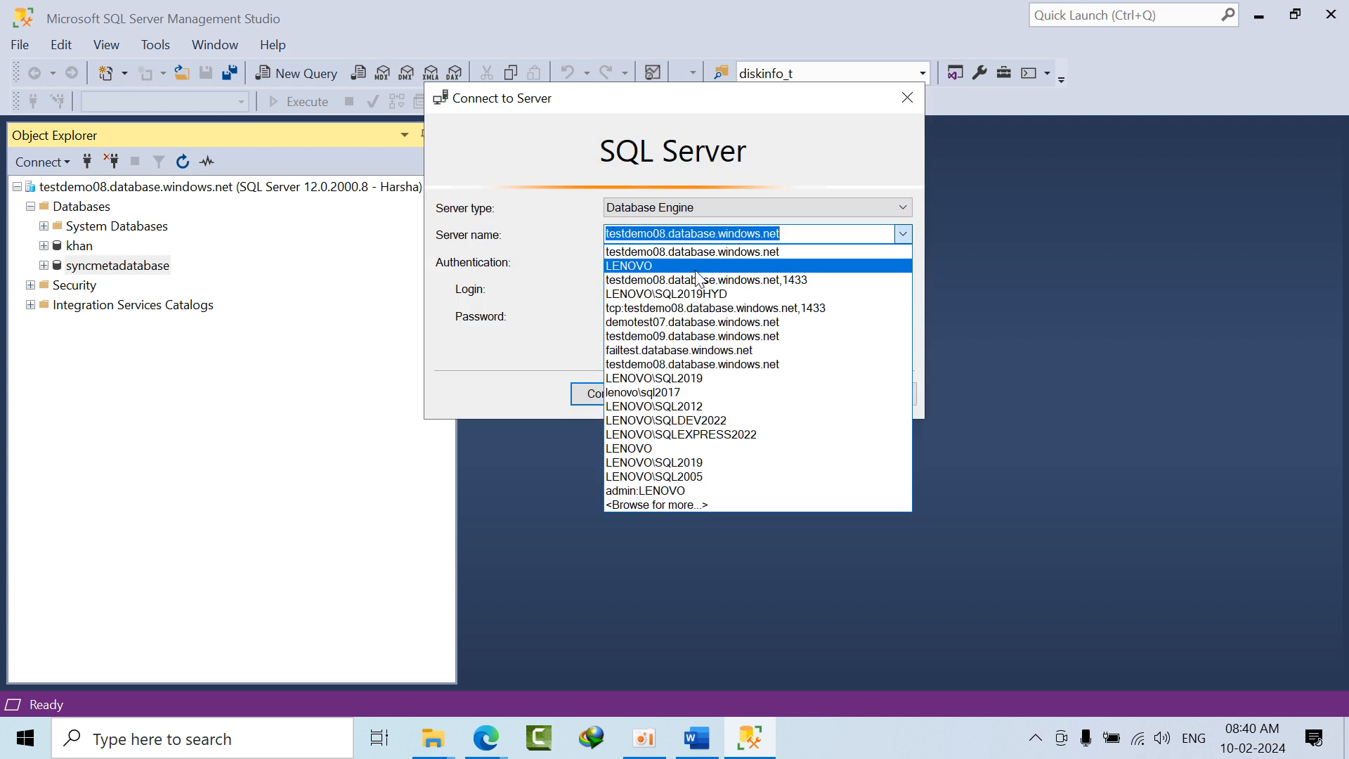
{"action": "left_click", "coordinate": [678, 267]}
{"action": "left_click", "coordinate": [597, 391]}
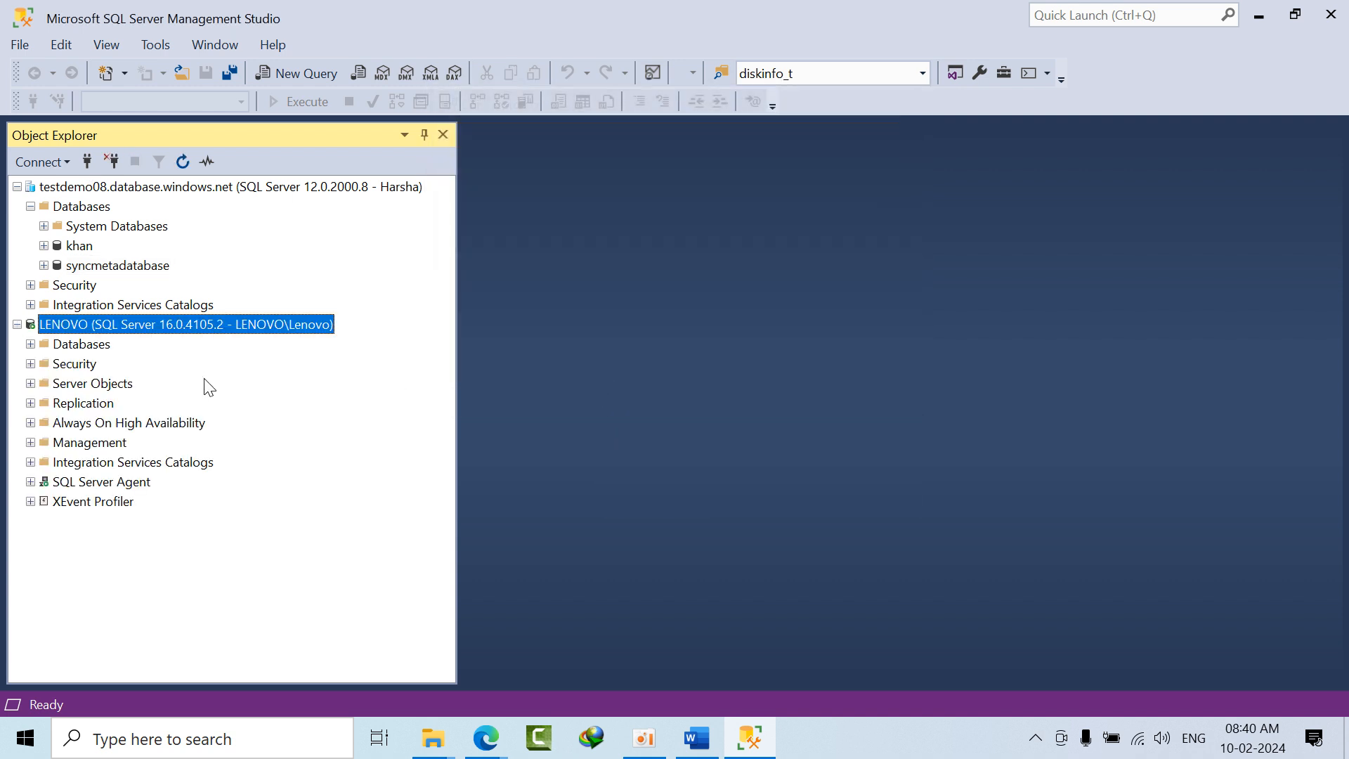
{"action": "double_click", "coordinate": [82, 343]}
{"action": "double_click", "coordinate": [102, 402]}
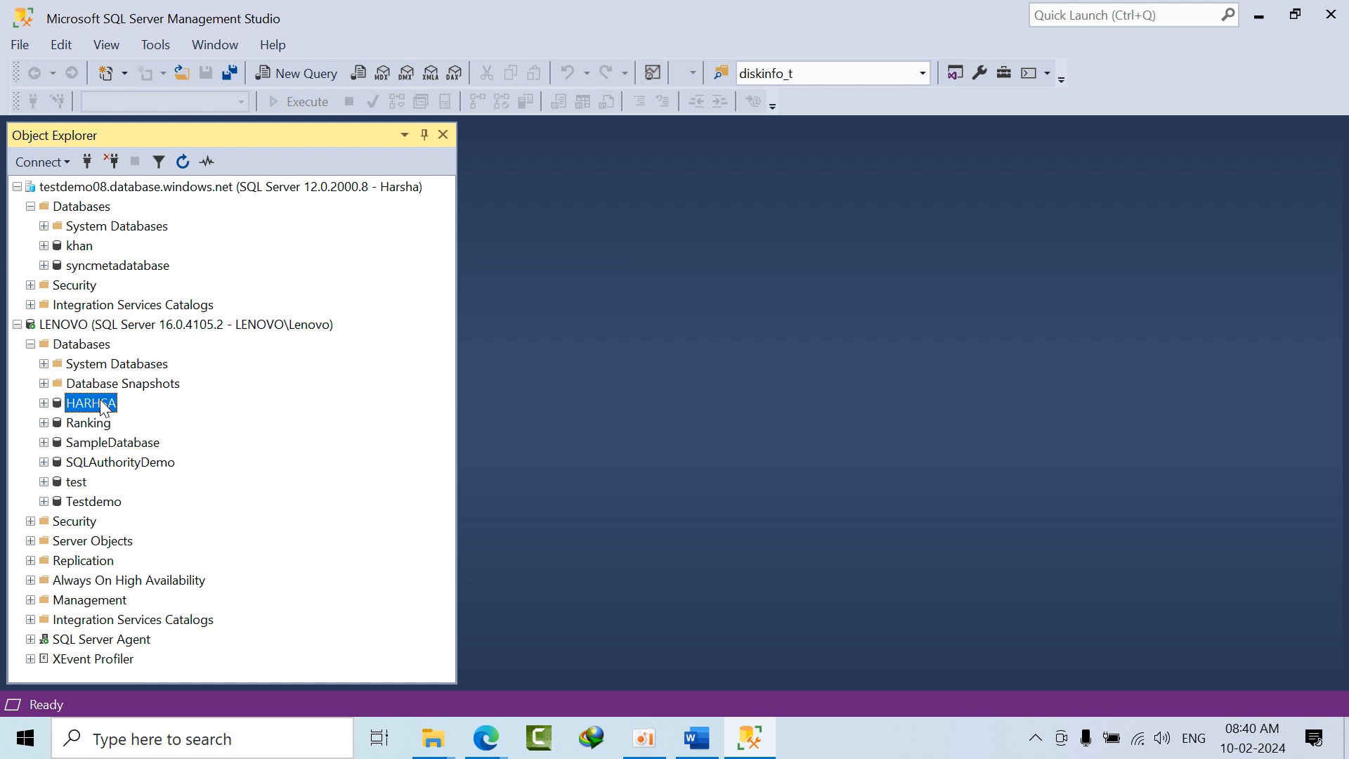
{"action": "double_click", "coordinate": [109, 443]}
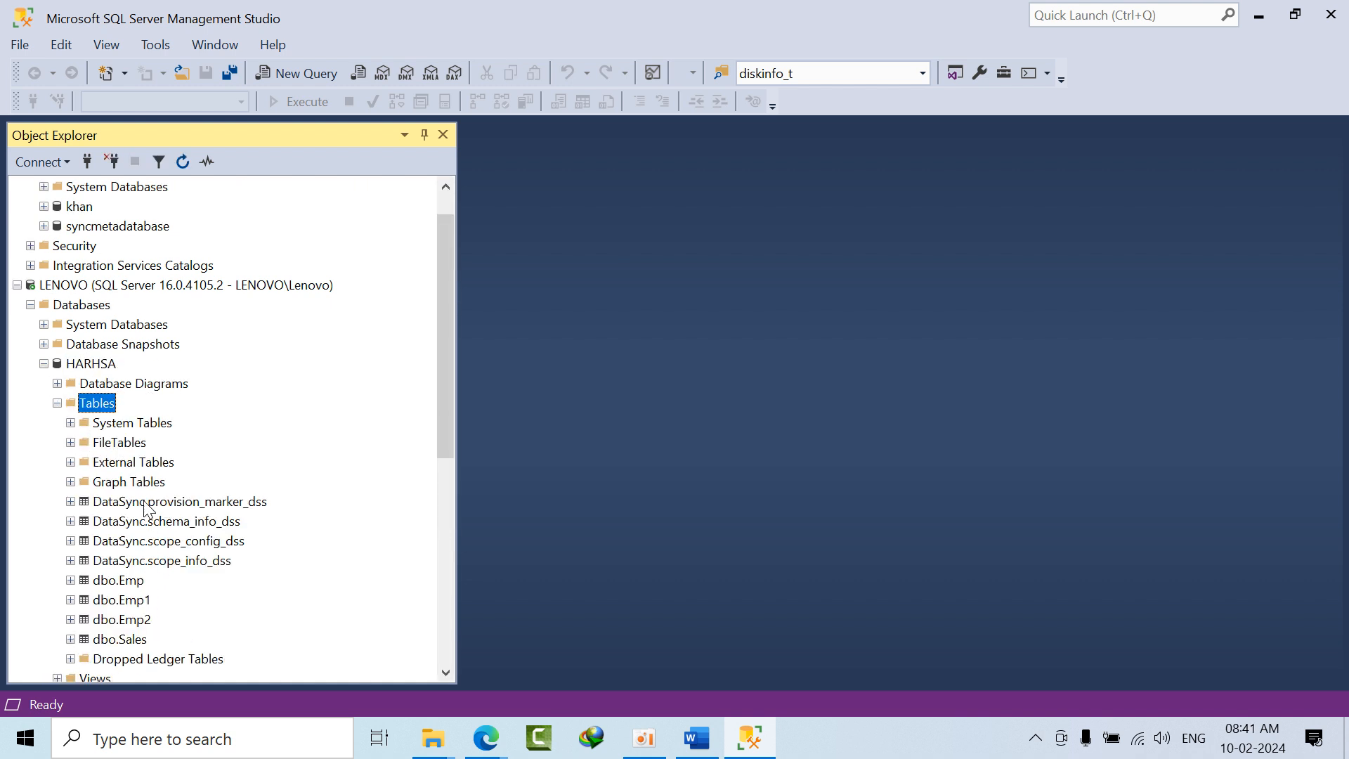
Step: Delete the DataSync tables provision_marker_dss, schema_info_dss, scope_config_dss and scope_info_dss
{"action": "left_click", "coordinate": [143, 500]}
{"action": "right_click", "coordinate": [143, 500]}
{"action": "left_click", "coordinate": [186, 658]}
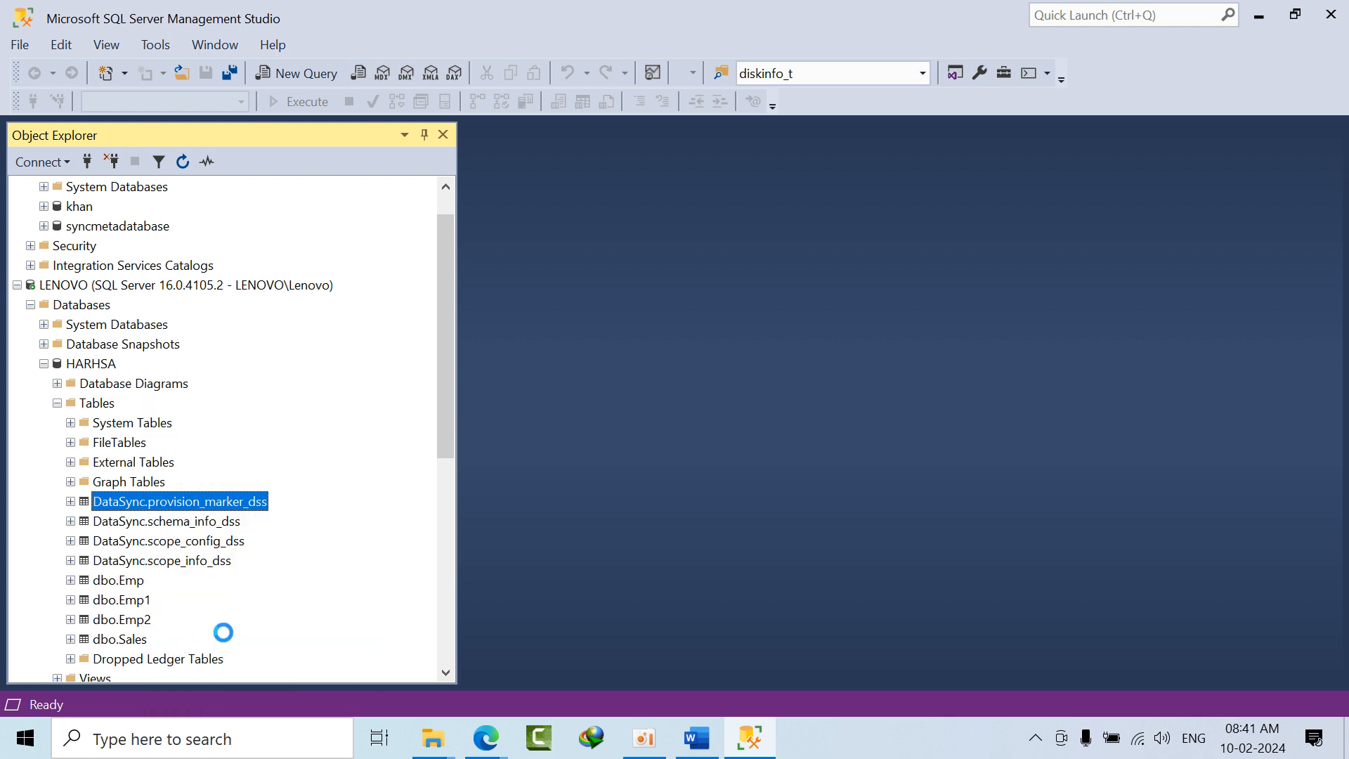
{"action": "left_click", "coordinate": [903, 688]}
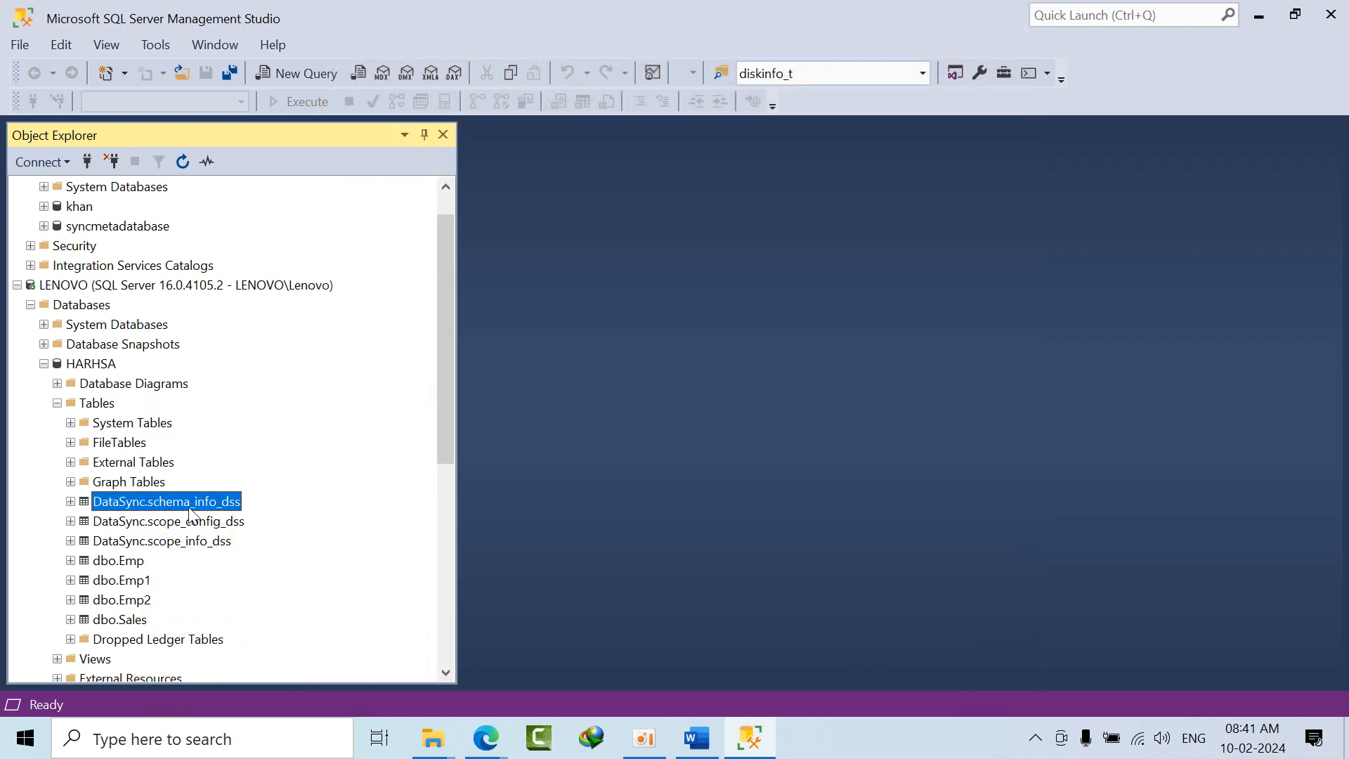
{"action": "right_click", "coordinate": [192, 506]}
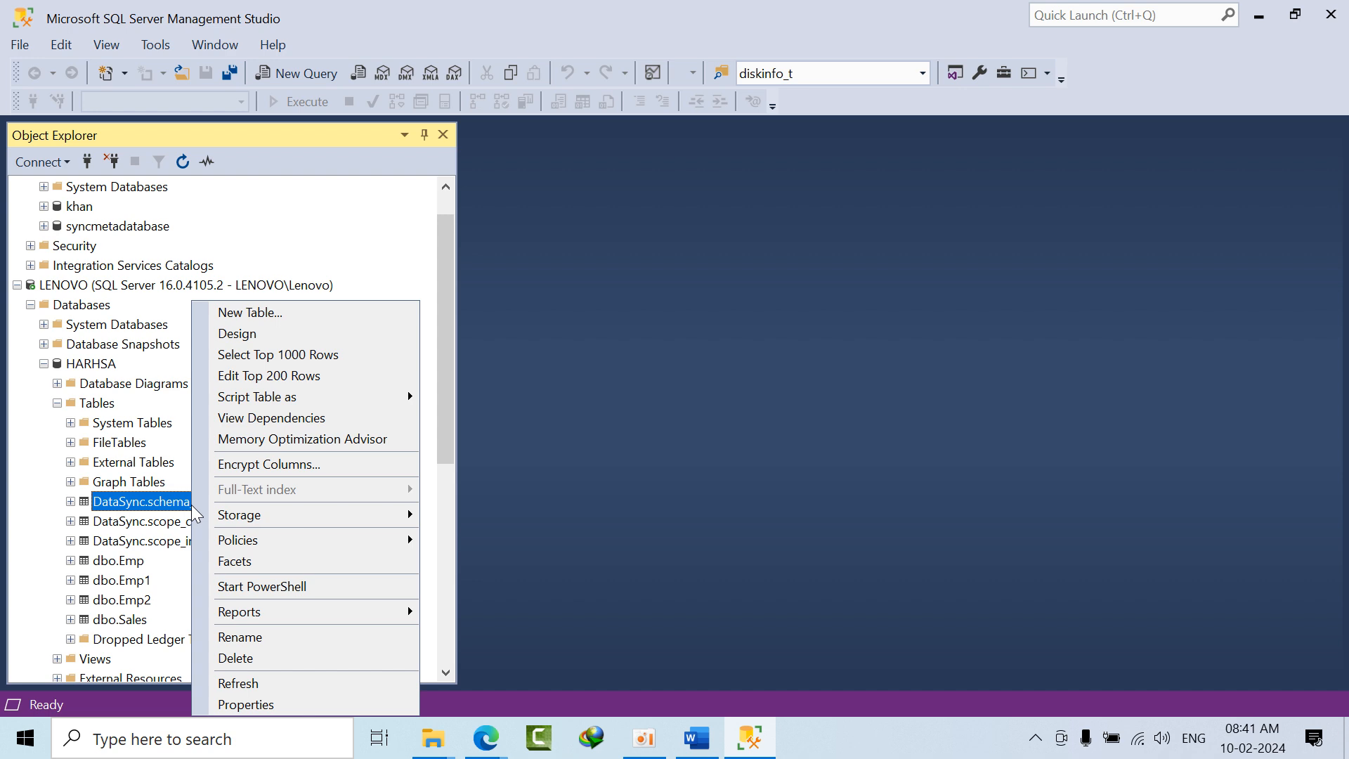
{"action": "left_click", "coordinate": [204, 658]}
{"action": "left_click", "coordinate": [878, 692]}
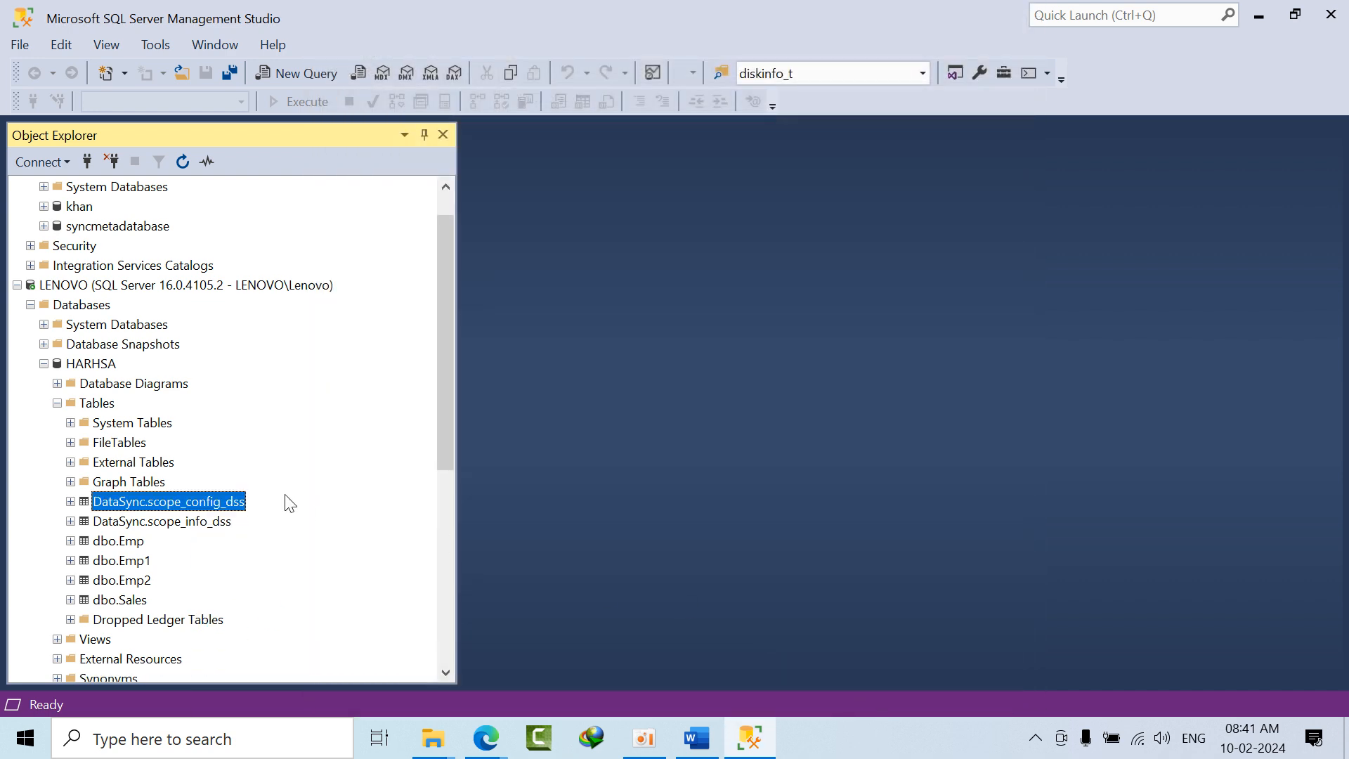
{"action": "right_click", "coordinate": [229, 501]}
{"action": "left_click", "coordinate": [269, 659]}
{"action": "left_click", "coordinate": [873, 686]}
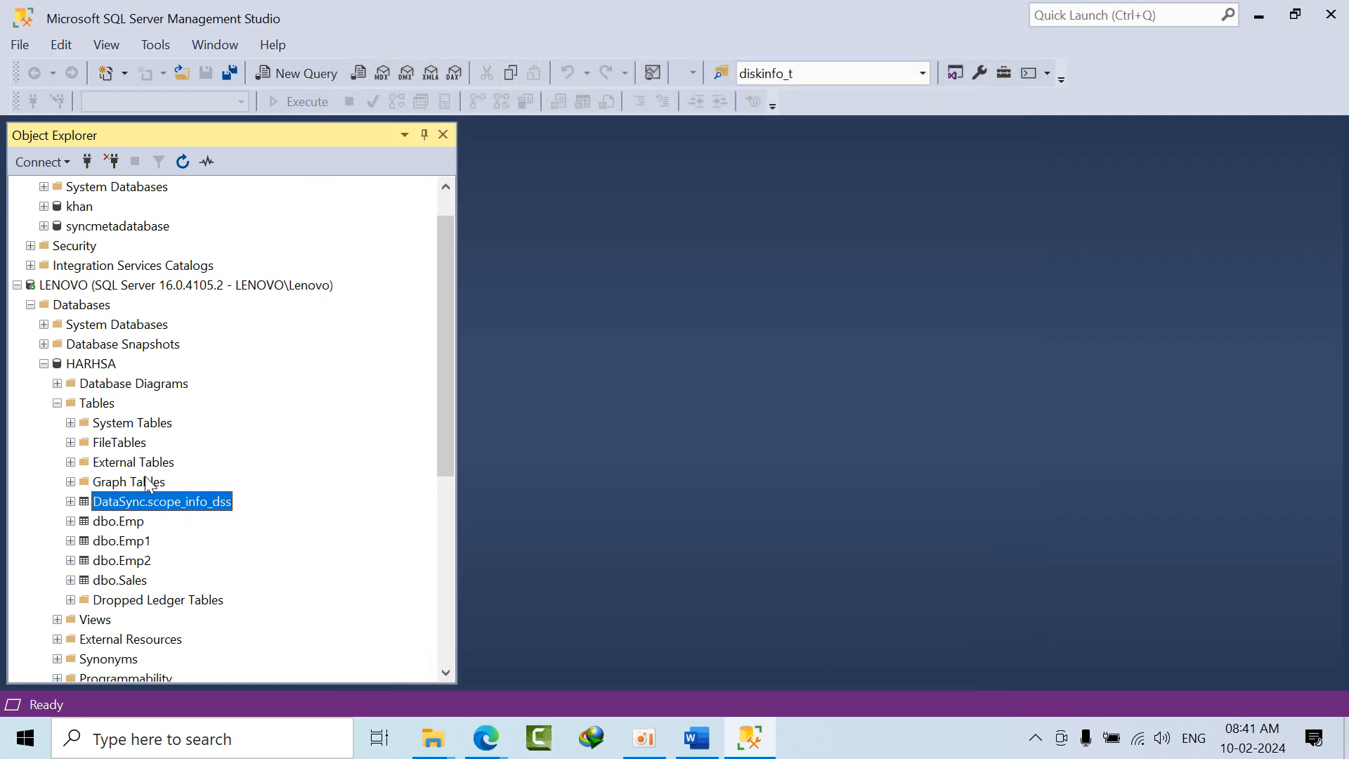
{"action": "right_click", "coordinate": [180, 504]}
{"action": "left_click", "coordinate": [231, 658]}
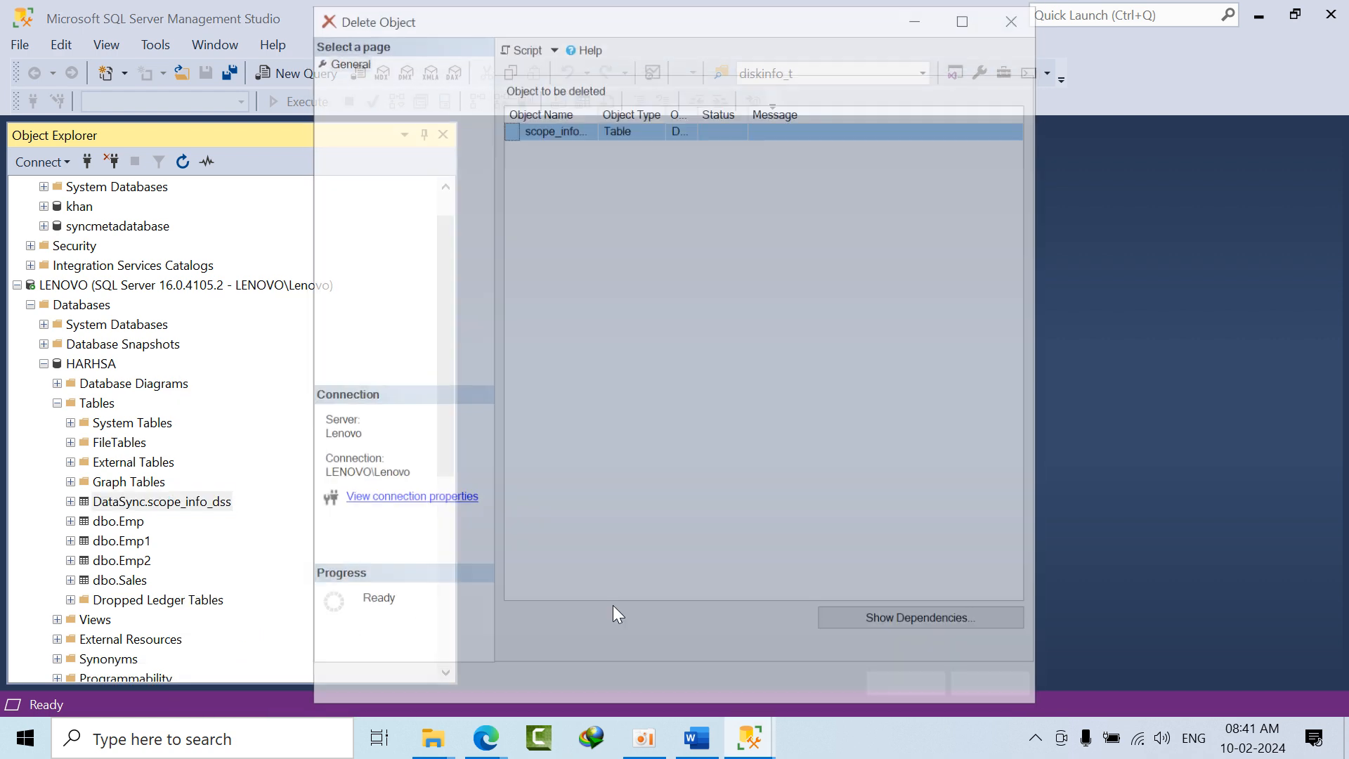
{"action": "left_click", "coordinate": [896, 692]}
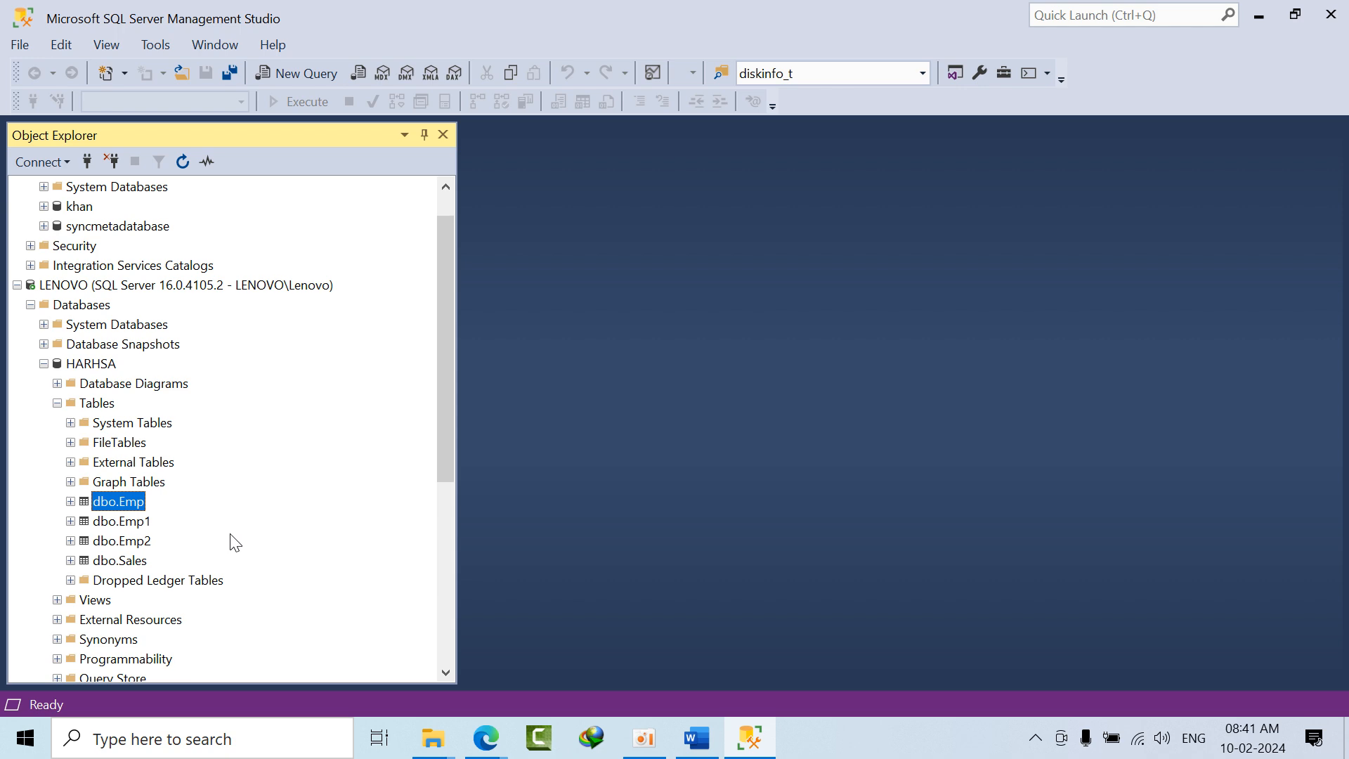
Step: Delete dbo.Emp, dbo.Emp1 and dbo.Emp2, leaving only dbo.Sales
{"action": "right_click", "coordinate": [123, 507]}
{"action": "left_click", "coordinate": [209, 661]}
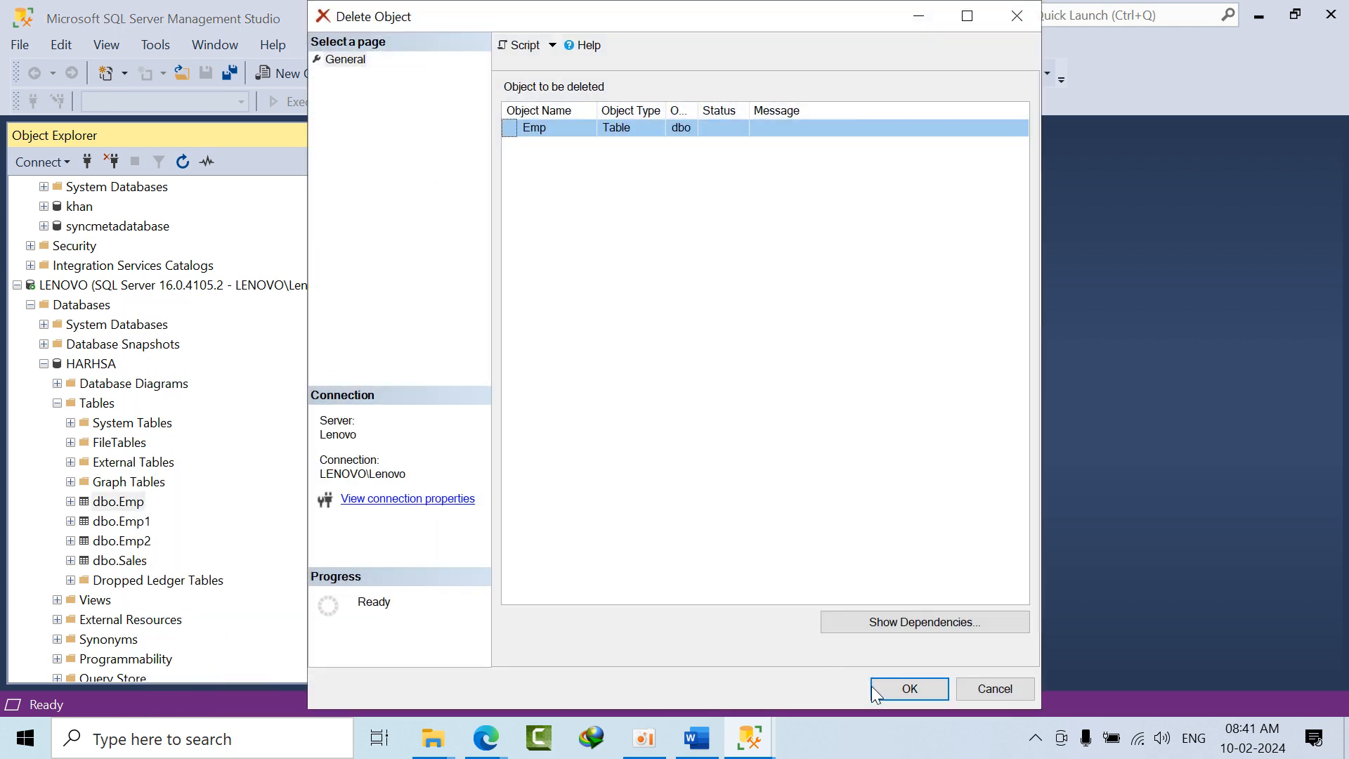
{"action": "left_click", "coordinate": [871, 686]}
{"action": "right_click", "coordinate": [127, 506]}
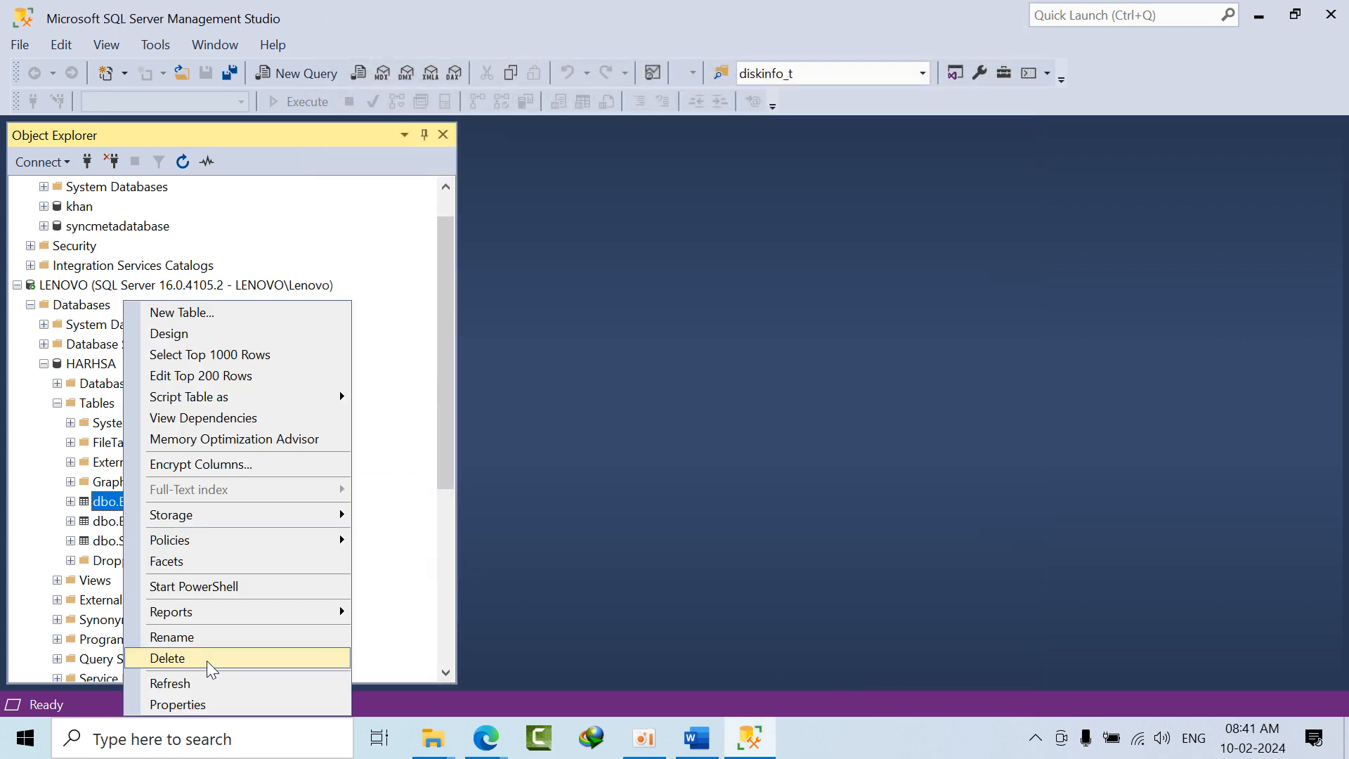
{"action": "left_click", "coordinate": [207, 661]}
{"action": "left_click", "coordinate": [886, 687]}
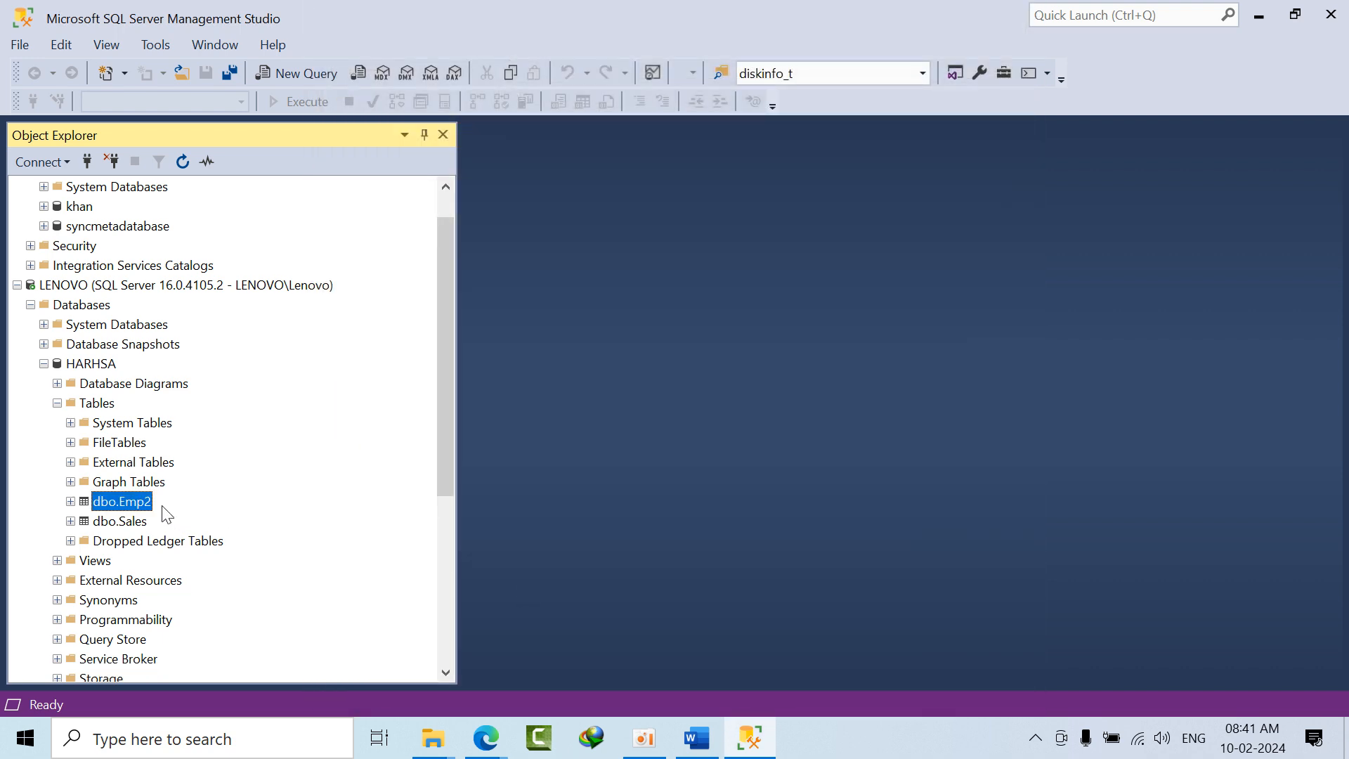
{"action": "right_click", "coordinate": [139, 502]}
{"action": "left_click", "coordinate": [184, 658]}
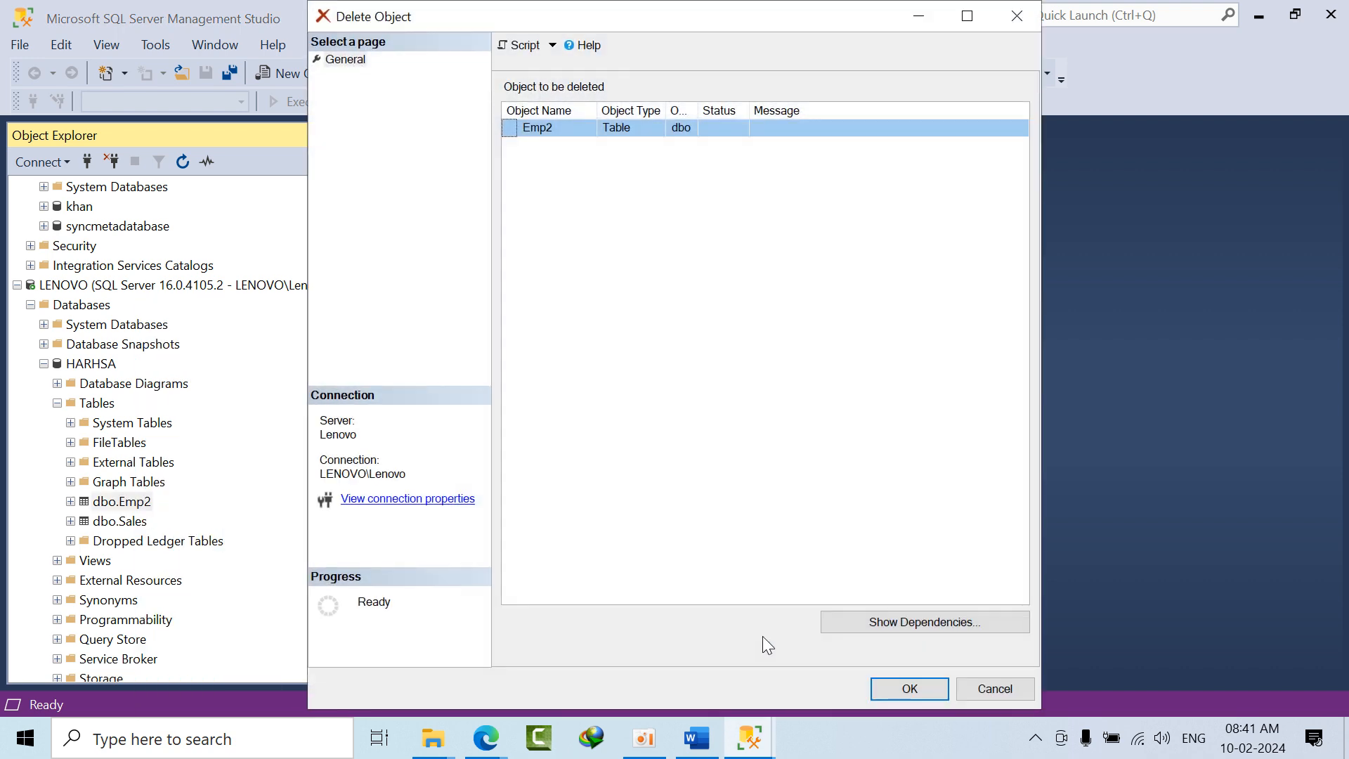
{"action": "left_click", "coordinate": [903, 698]}
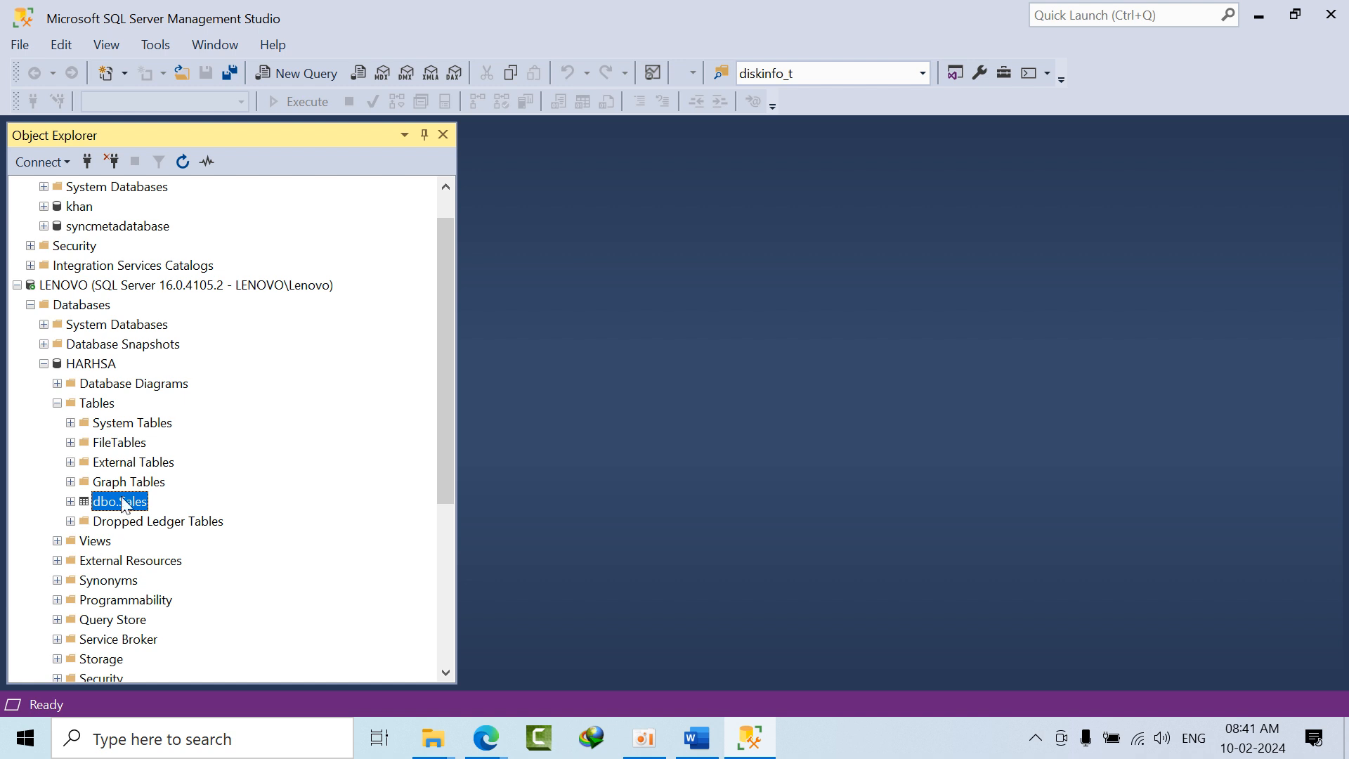
{"action": "right_click", "coordinate": [128, 503]}
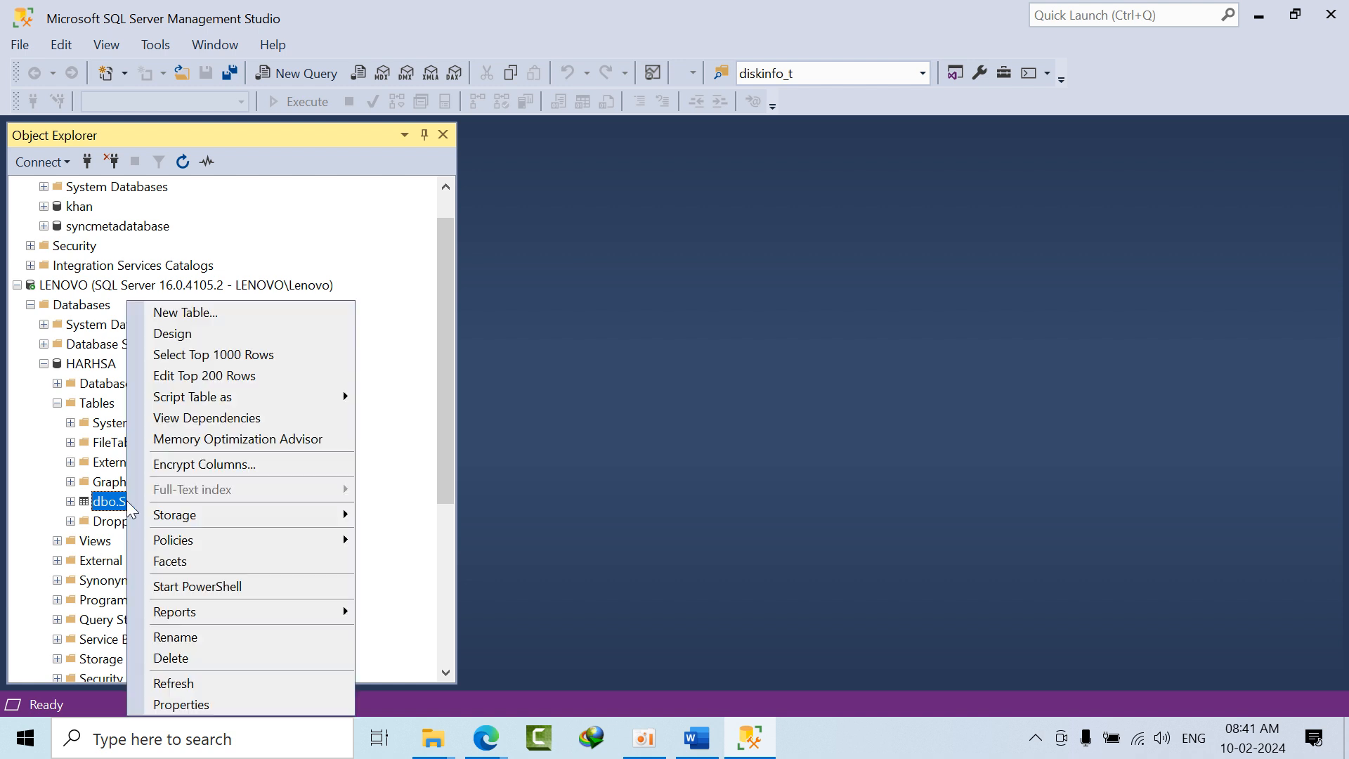
Step: Select the top 1000 rows of dbo.Sales, returning 18 rows
{"action": "left_click", "coordinate": [211, 359]}
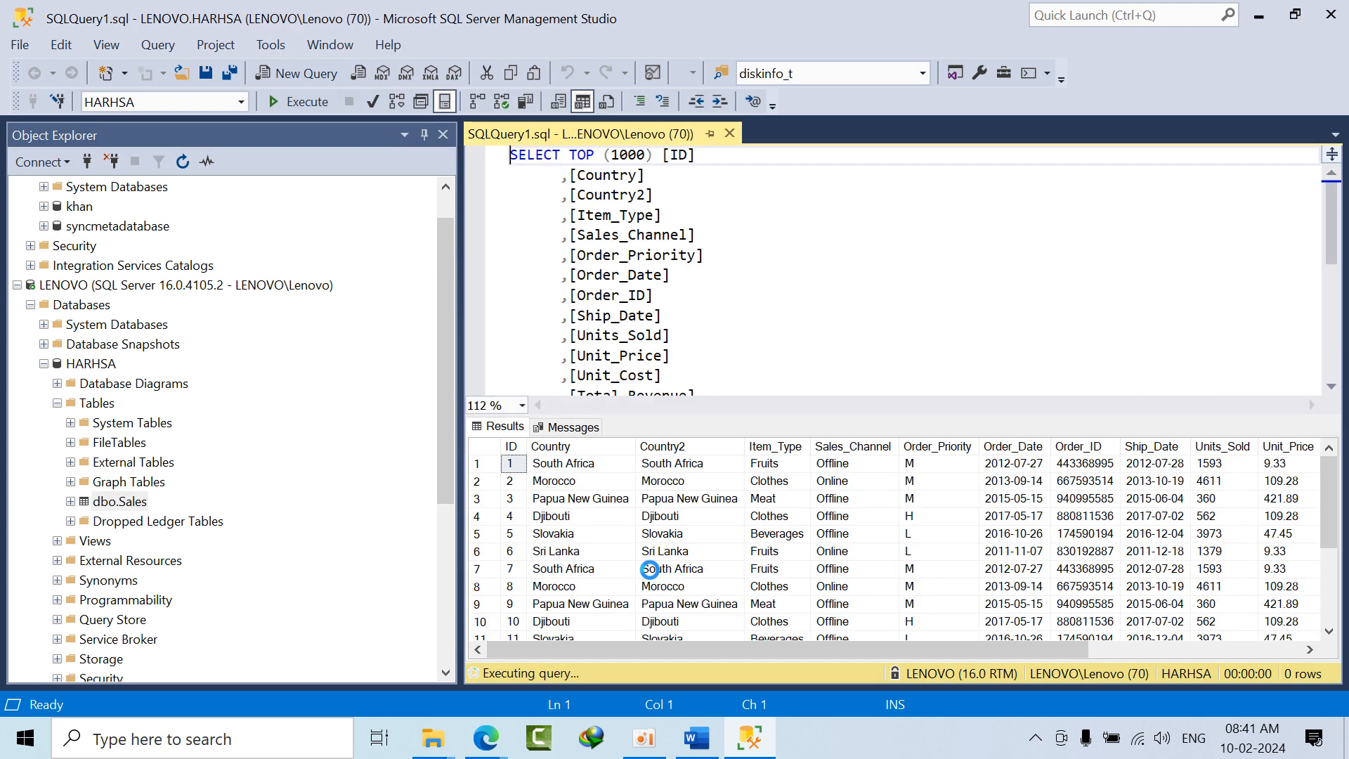
{"action": "scroll", "coordinate": [763, 341], "scroll_direction": "down", "scroll_amount": 5}
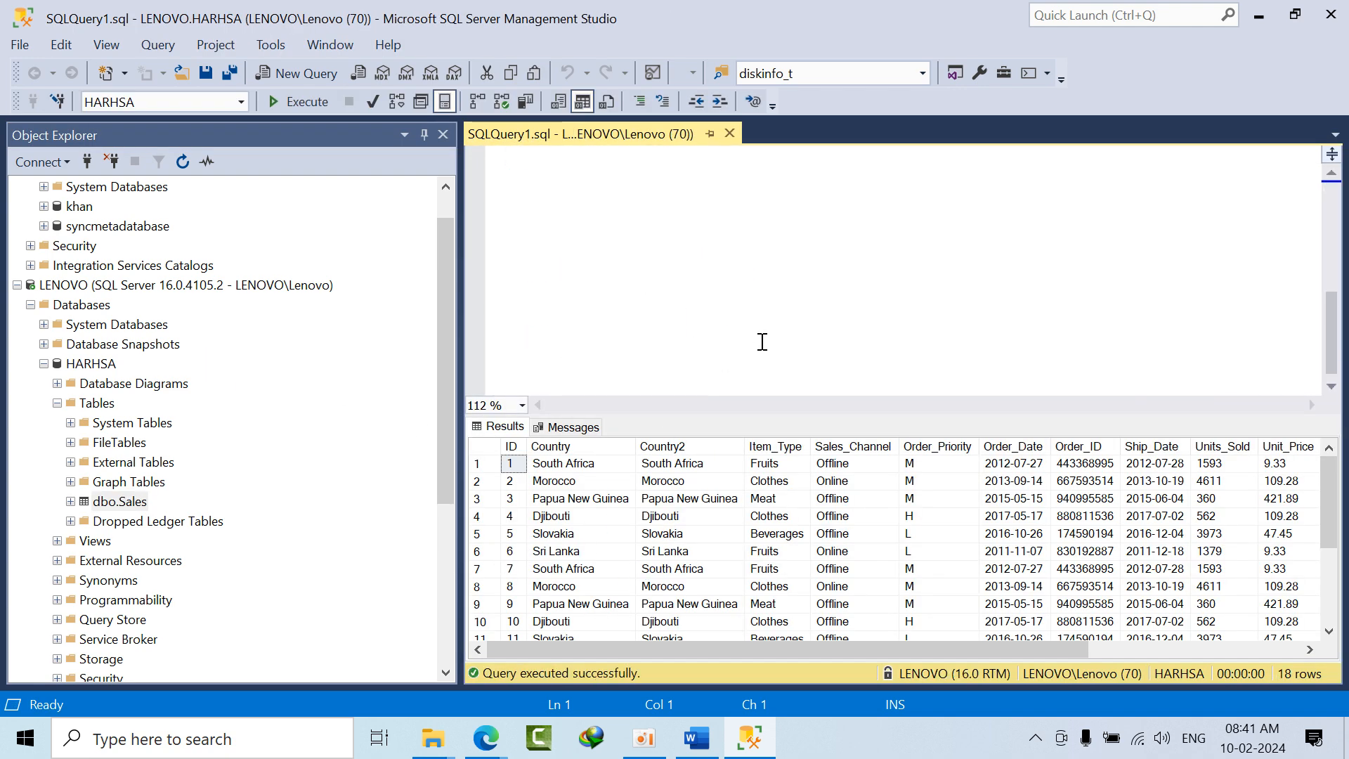
{"action": "scroll", "coordinate": [762, 342], "scroll_direction": "up", "scroll_amount": 3}
Step: Start a new line below the query reading 'delete from dbo.sat'
{"action": "left_click", "coordinate": [786, 323]}
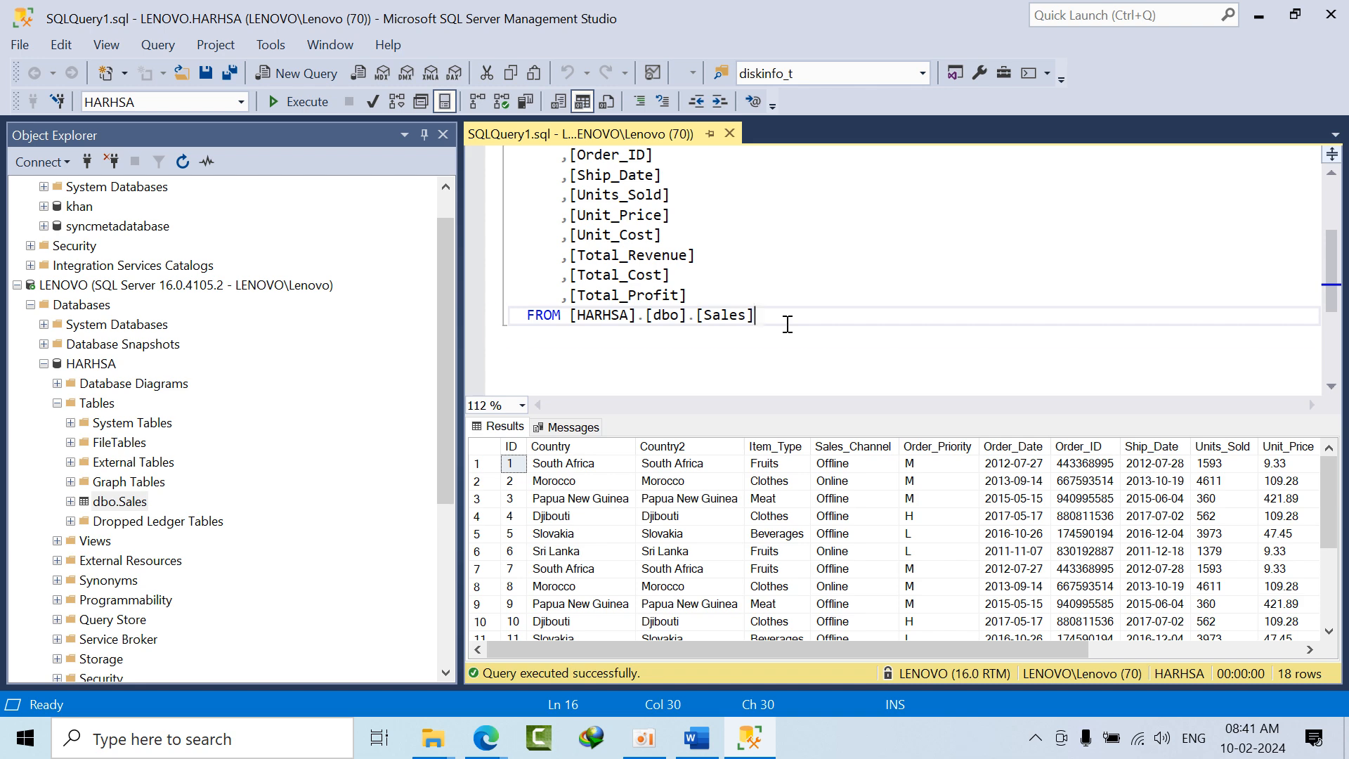
{"action": "key", "text": "Return"}
{"action": "key", "text": "Return"}
{"action": "key", "text": "Return"}
{"action": "type", "text": "delete from t"}
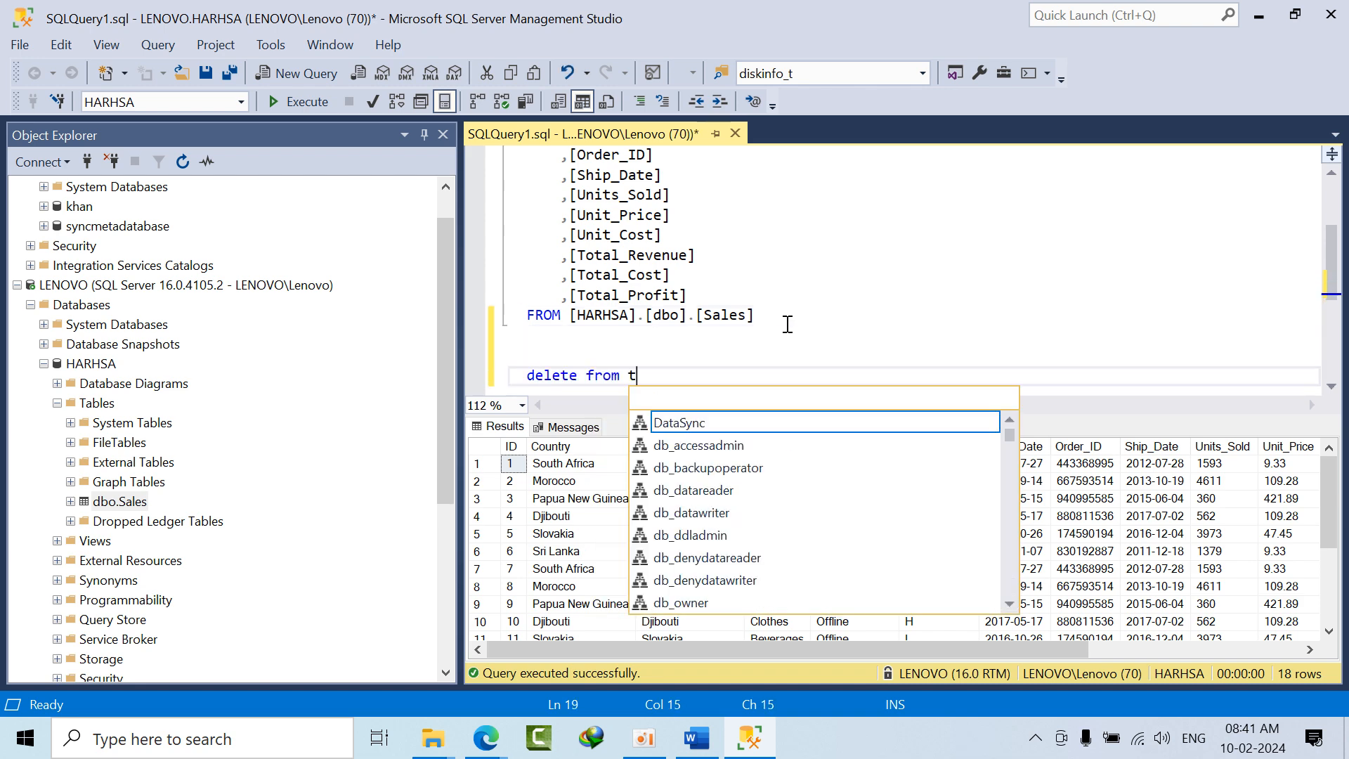
{"action": "key", "text": "BackSpace"}
{"action": "type", "text": "dbo.sat"}
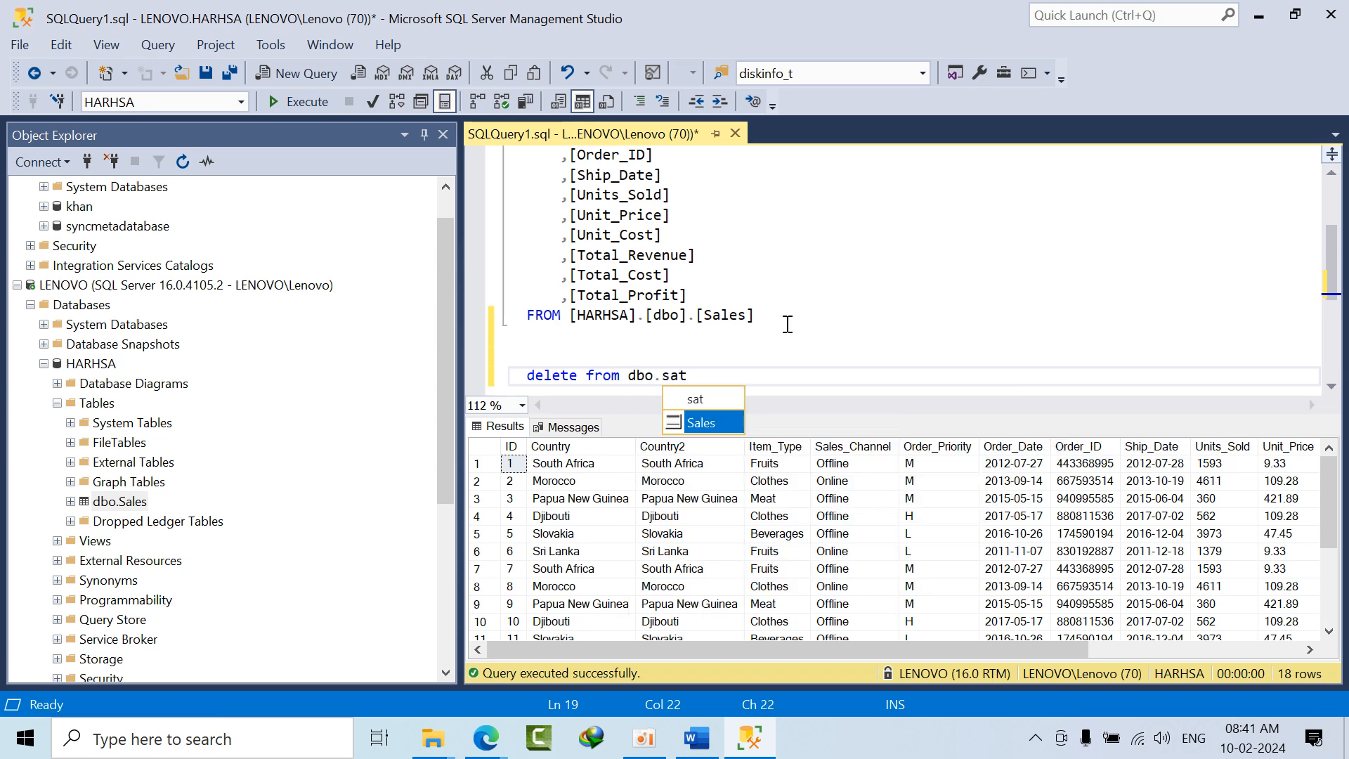
Step: Complete and run 'delete from dbo.Sales where id > 5', removing 13 rows
{"action": "key", "text": "Tab"}
{"action": "type", "text": "dbo.Sales where id "}
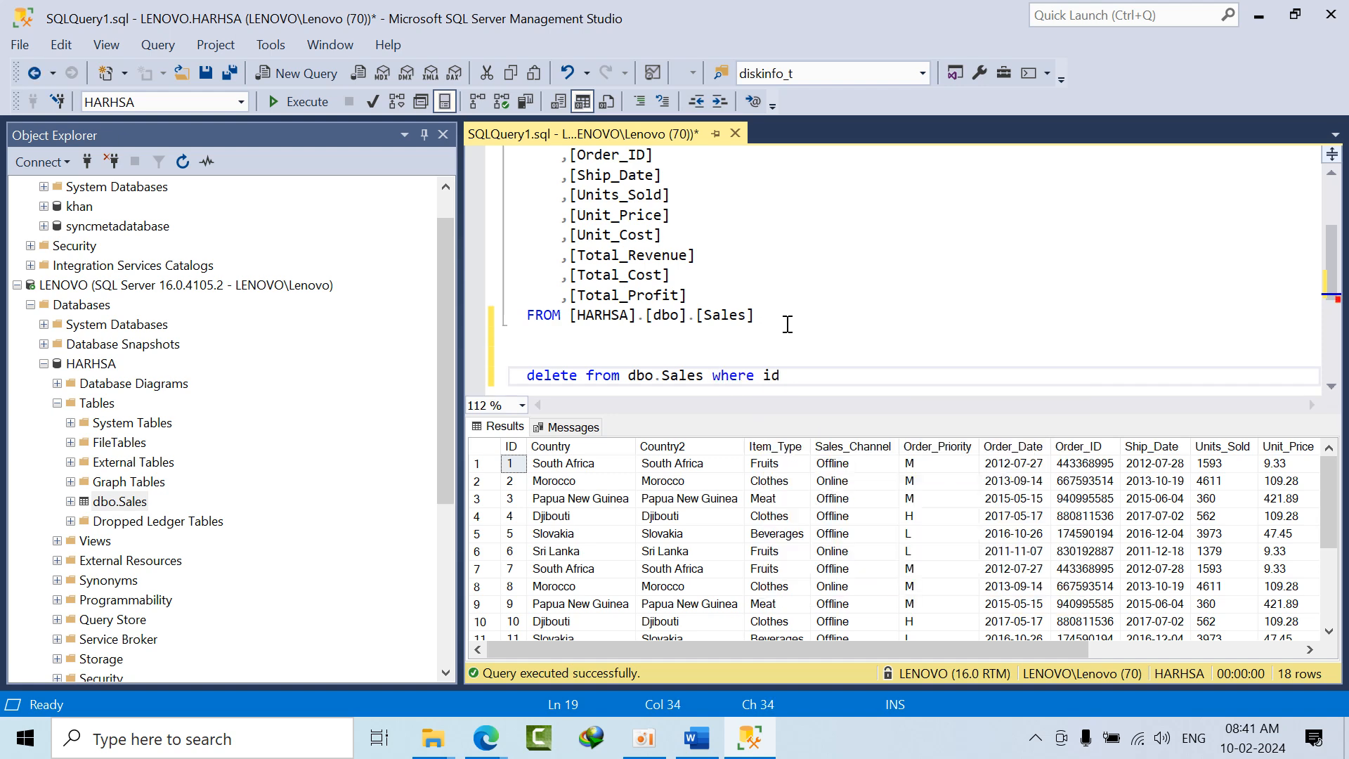
{"action": "type", "text": "> 5"}
{"action": "left_click_drag", "start_coordinate": [848, 371], "coordinate": [478, 367]}
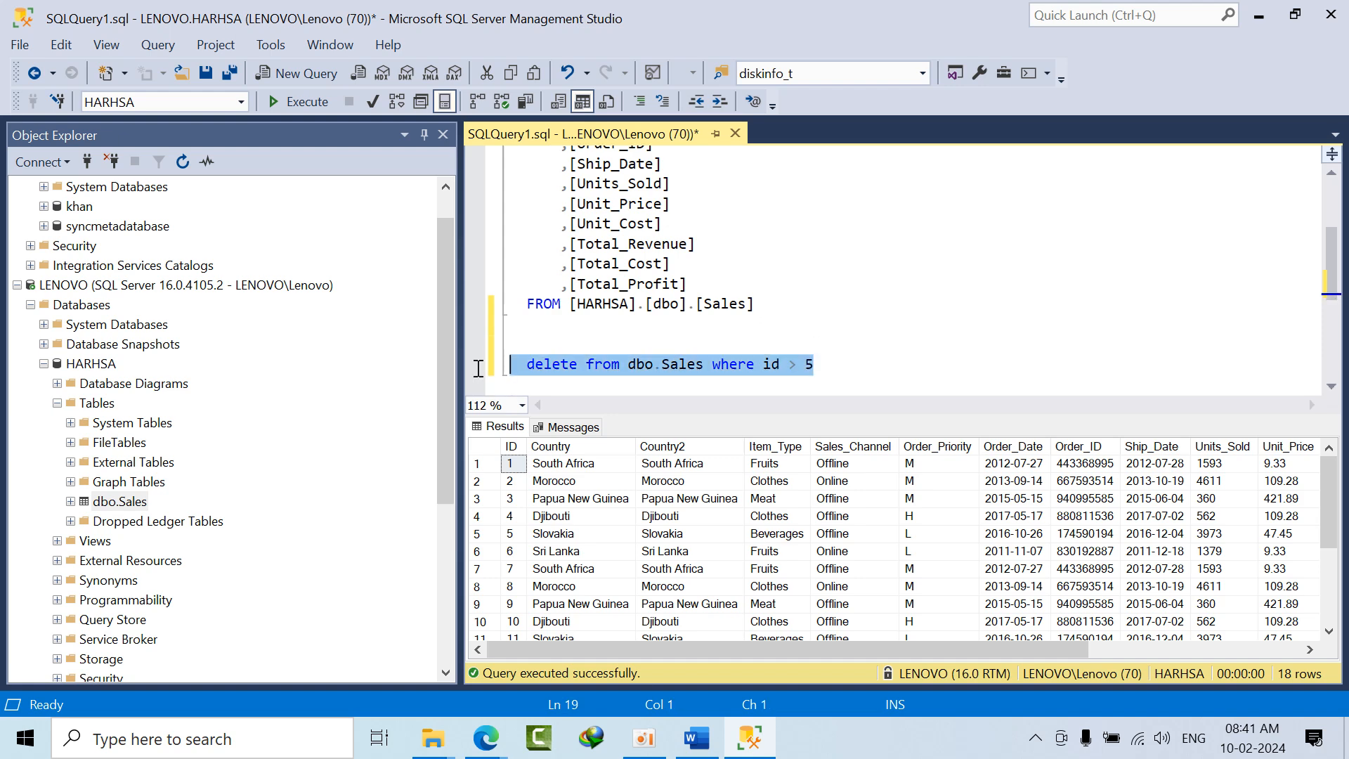
{"action": "left_click", "coordinate": [302, 103]}
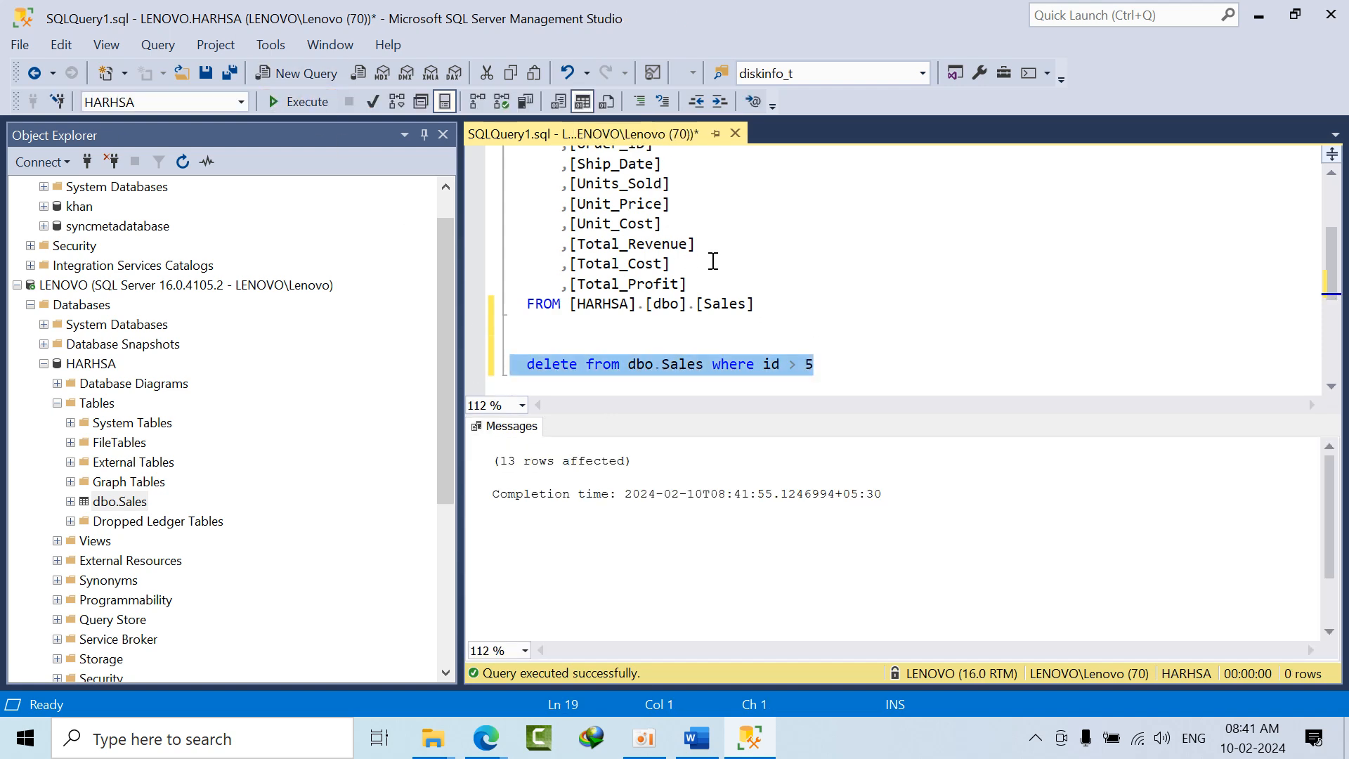
Step: Remove the delete line, rerun the SELECT to show the 5 remaining rows, and collapse HARHSA
{"action": "key", "text": "BackSpace"}
{"action": "scroll", "coordinate": [786, 361], "scroll_direction": "up", "scroll_amount": 3}
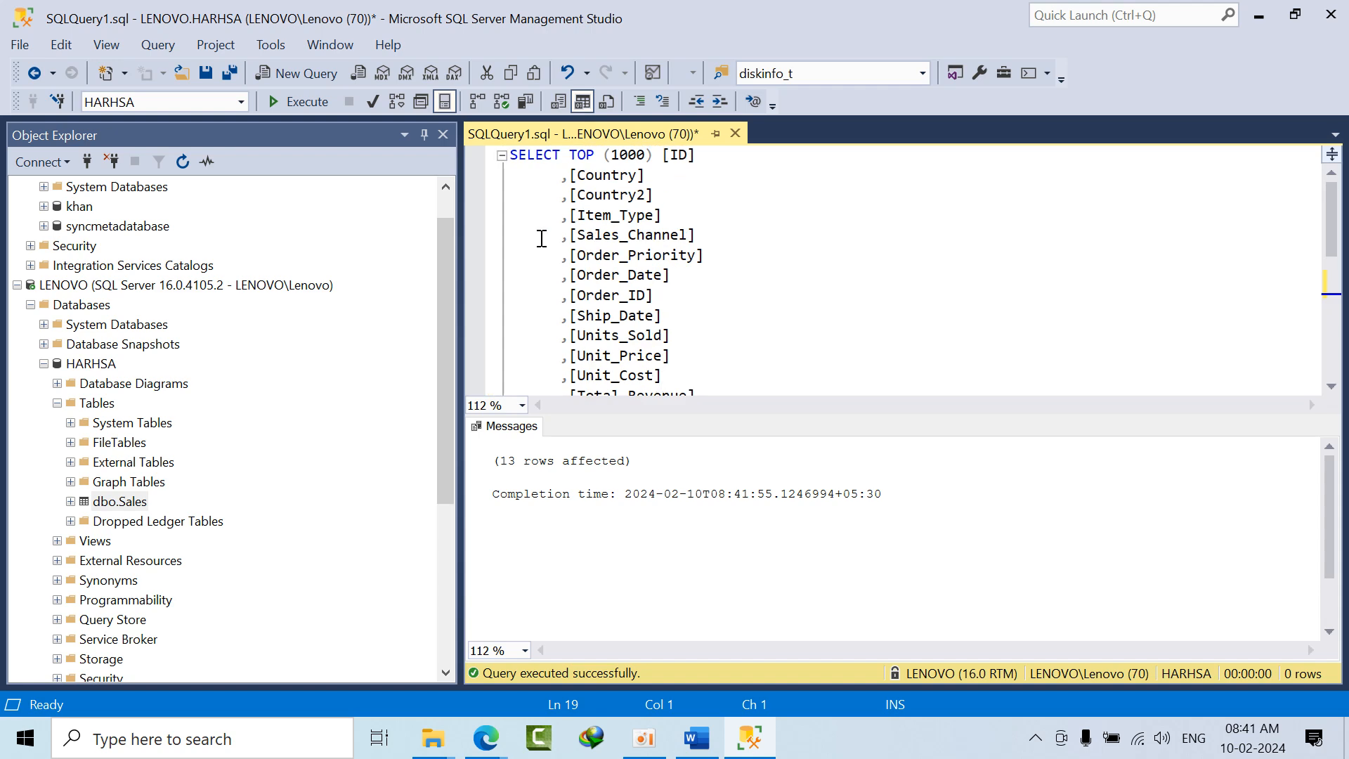
{"action": "left_click", "coordinate": [303, 103]}
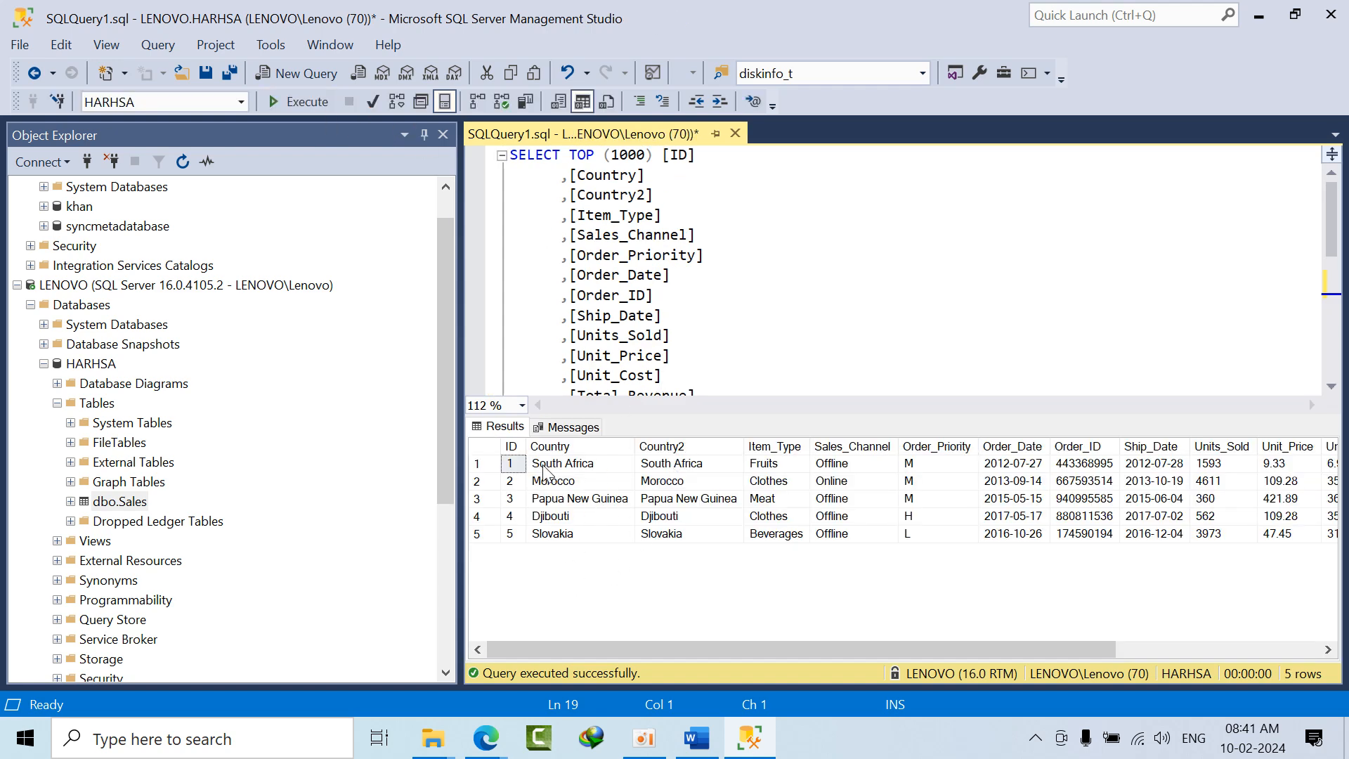
{"action": "left_click", "coordinate": [43, 364]}
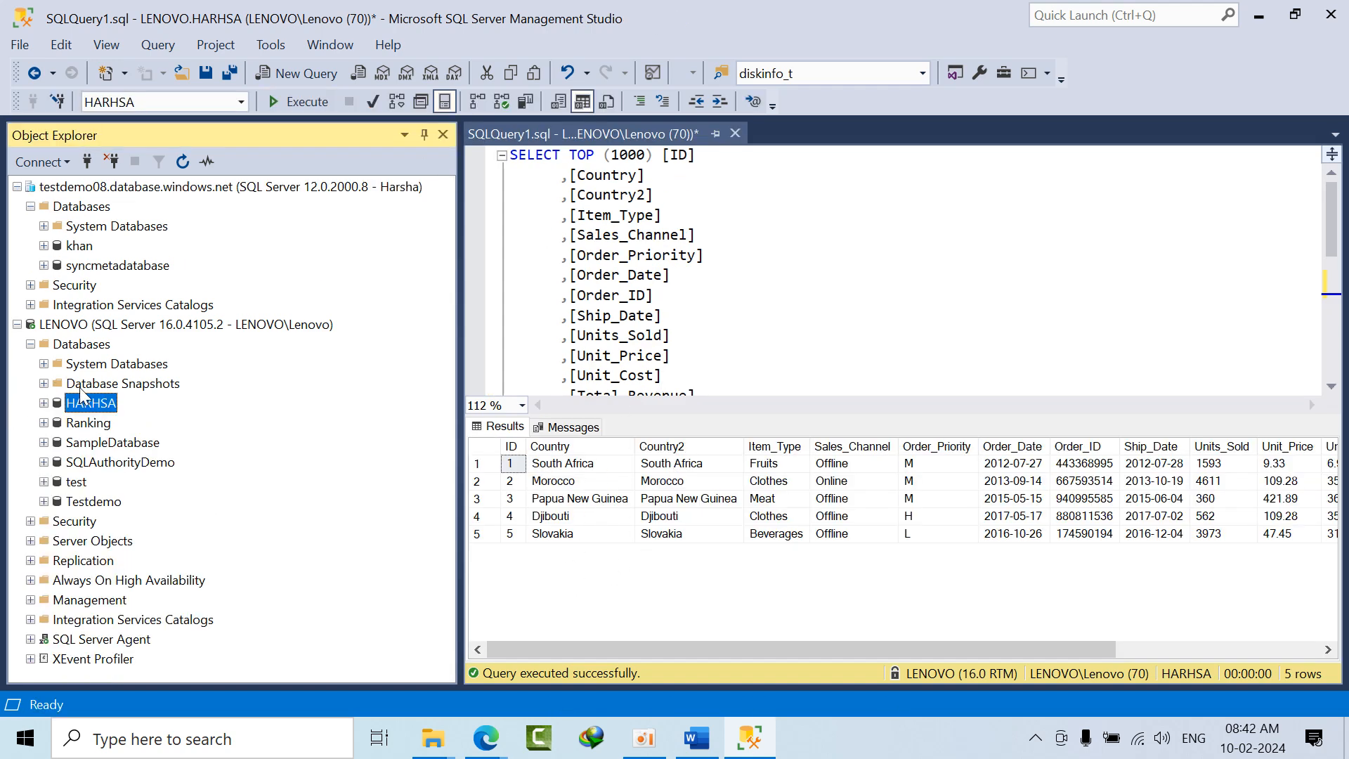
Step: In syncgroup's Databases, add an On-Premises Database and choose to create a new sync agent
{"action": "left_click", "coordinate": [486, 737]}
{"action": "left_click", "coordinate": [425, 686]}
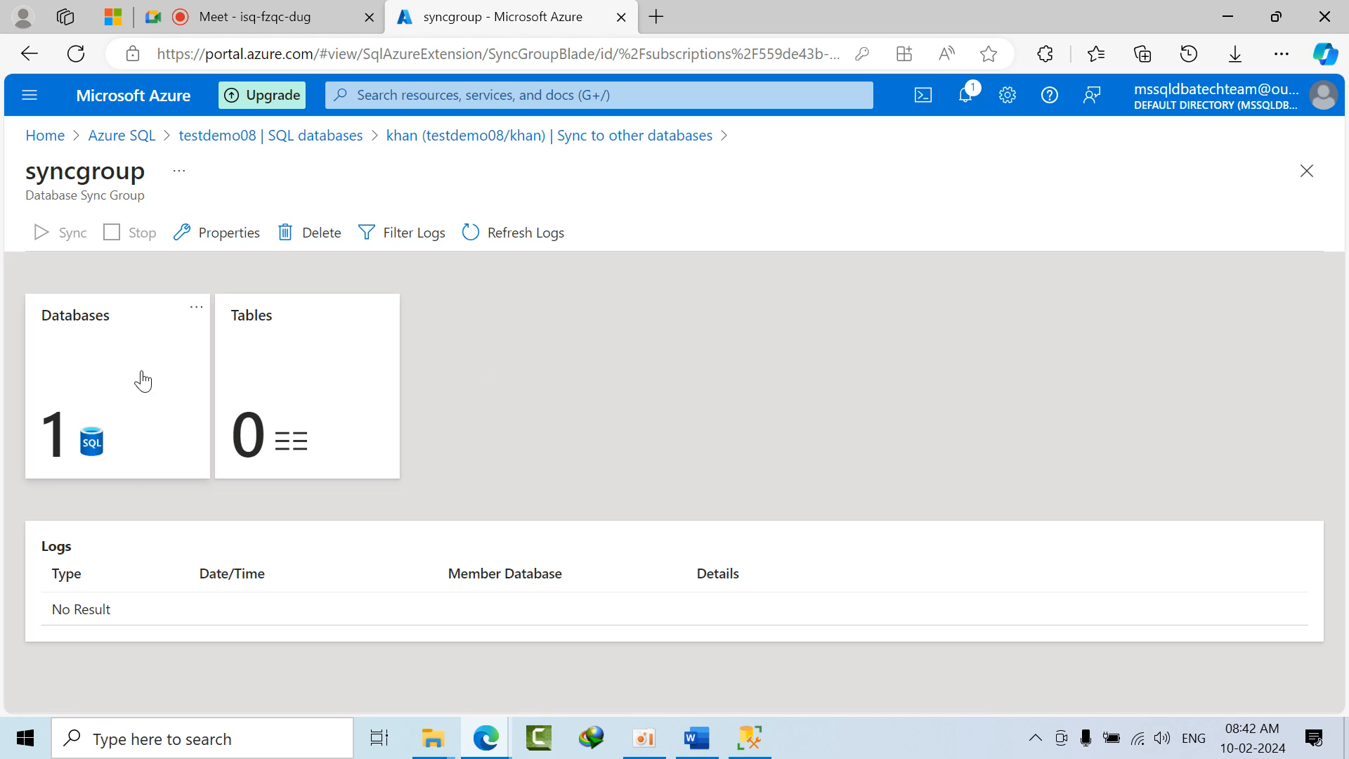
{"action": "left_click", "coordinate": [141, 384]}
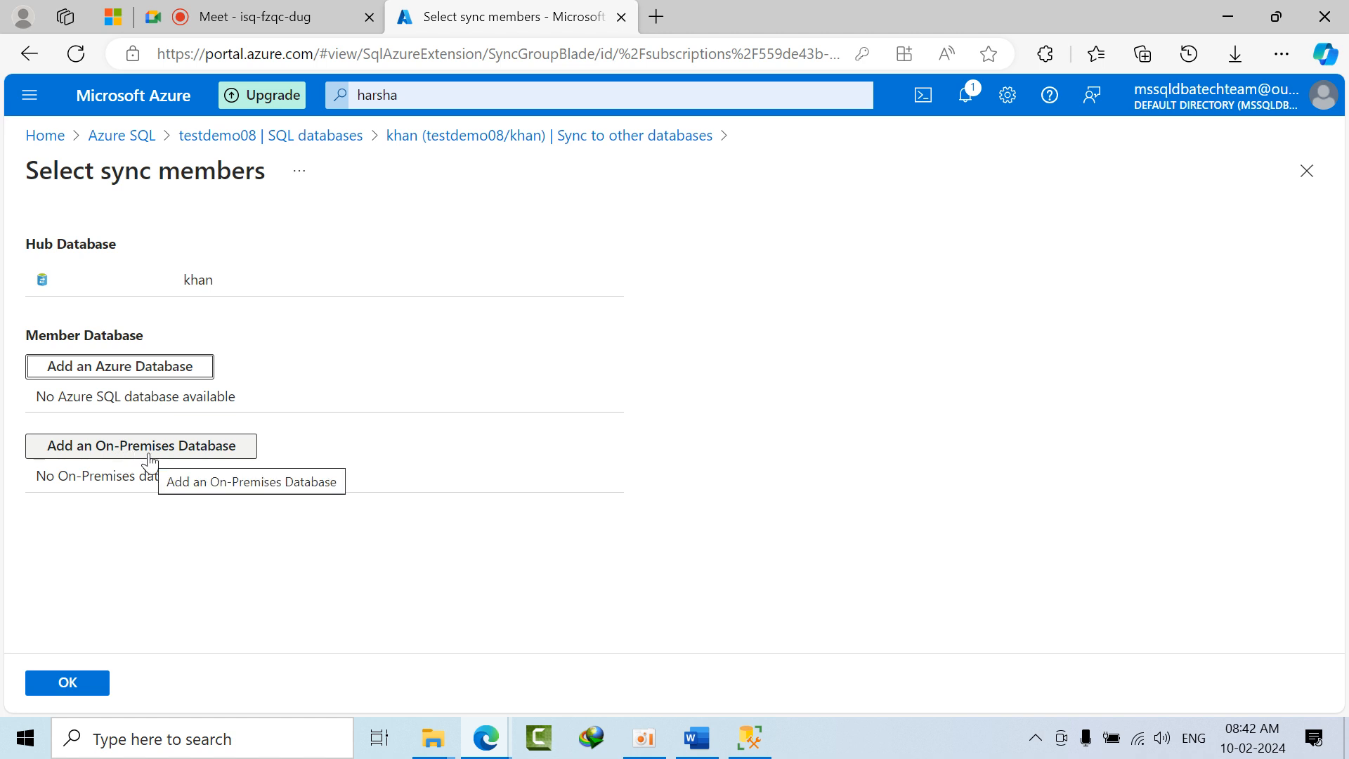
{"action": "left_click", "coordinate": [150, 458]}
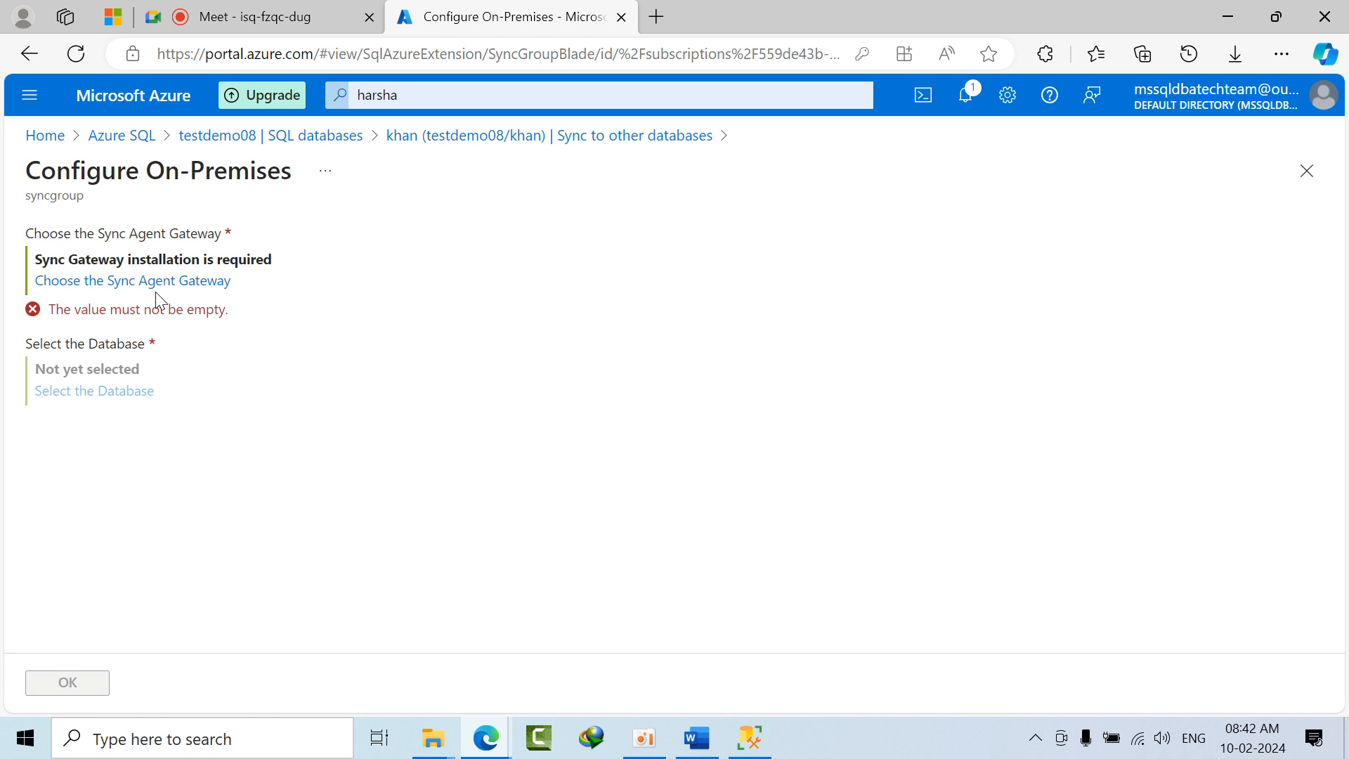
{"action": "left_click", "coordinate": [163, 280]}
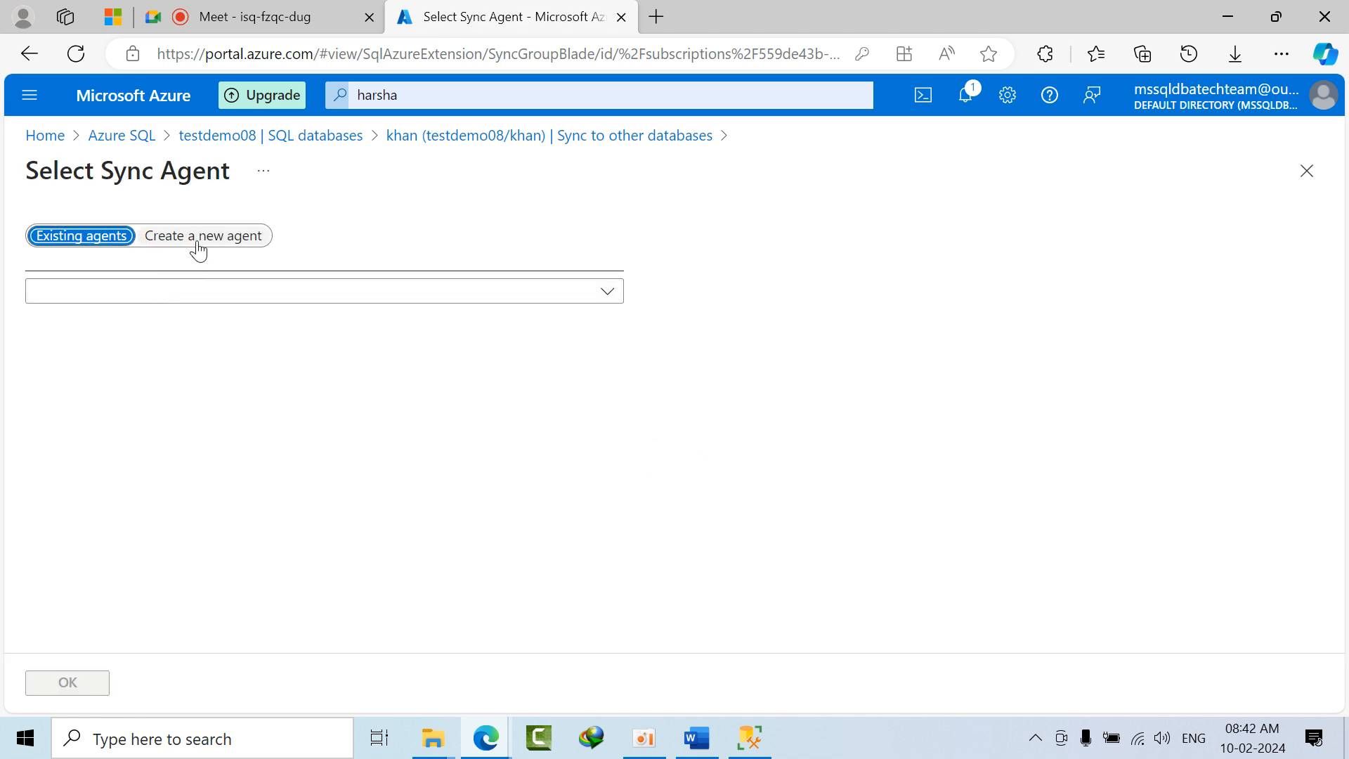
{"action": "left_click", "coordinate": [179, 236]}
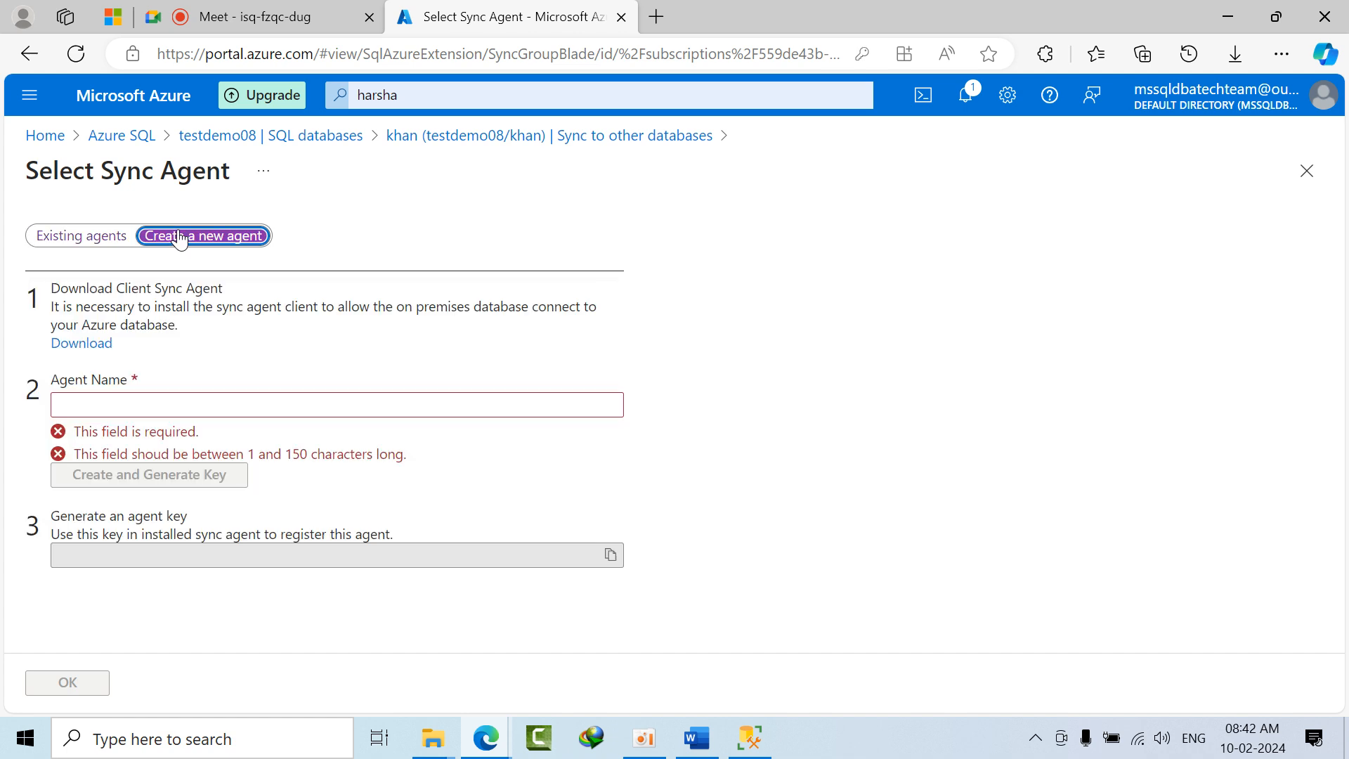
Step: Download the 64-bit SQLDataSyncAgent-2.0-x64-ENU.msi from the Microsoft Download Center
{"action": "left_click", "coordinate": [101, 352]}
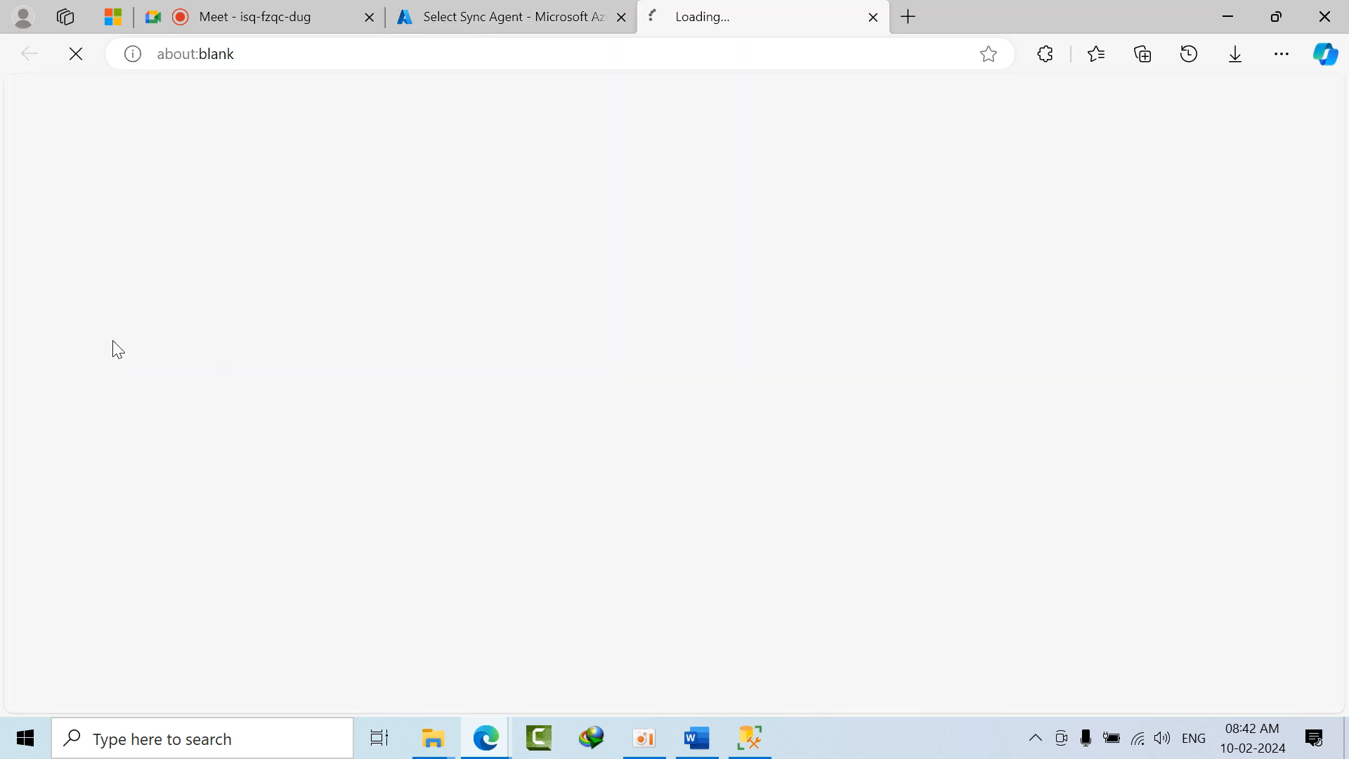
{"action": "left_click", "coordinate": [523, 16]}
{"action": "left_click", "coordinate": [762, 18]}
{"action": "left_click", "coordinate": [815, 692]}
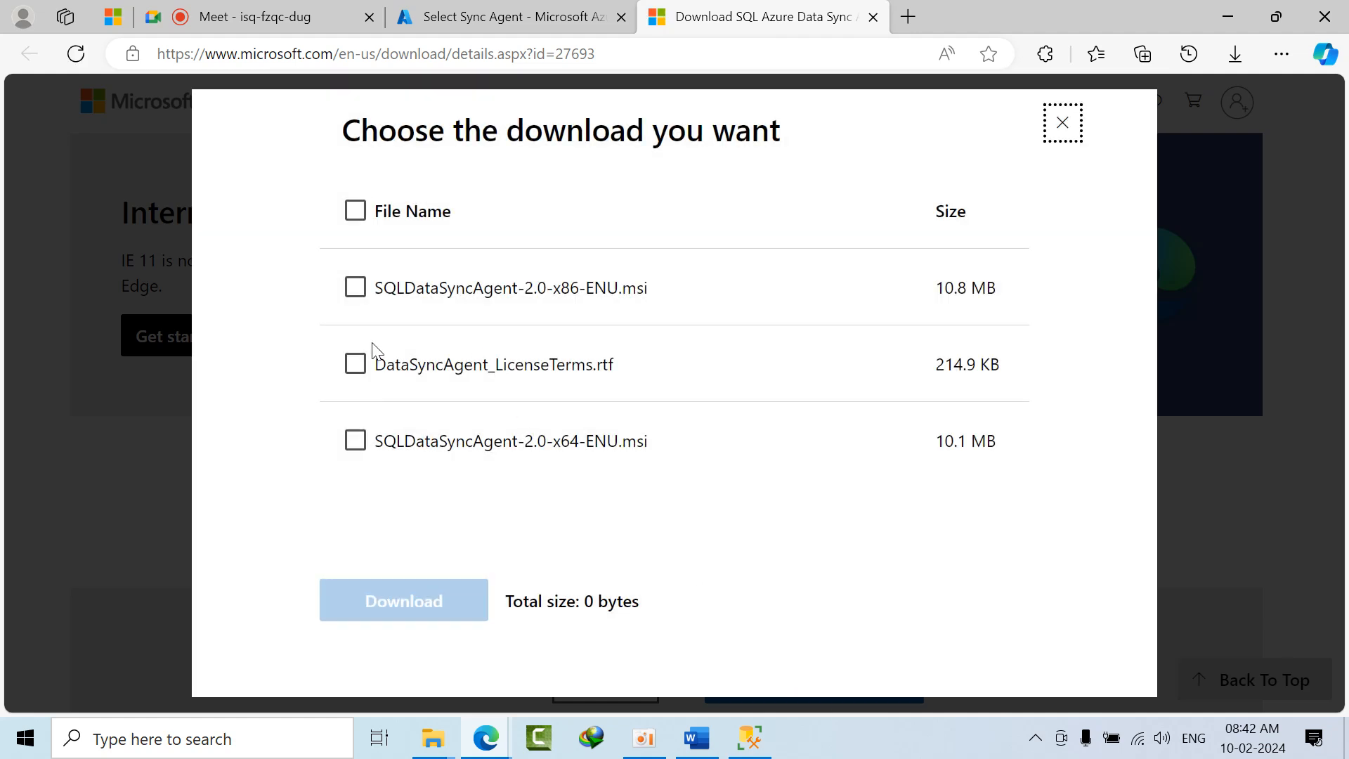
{"action": "left_click", "coordinate": [356, 441]}
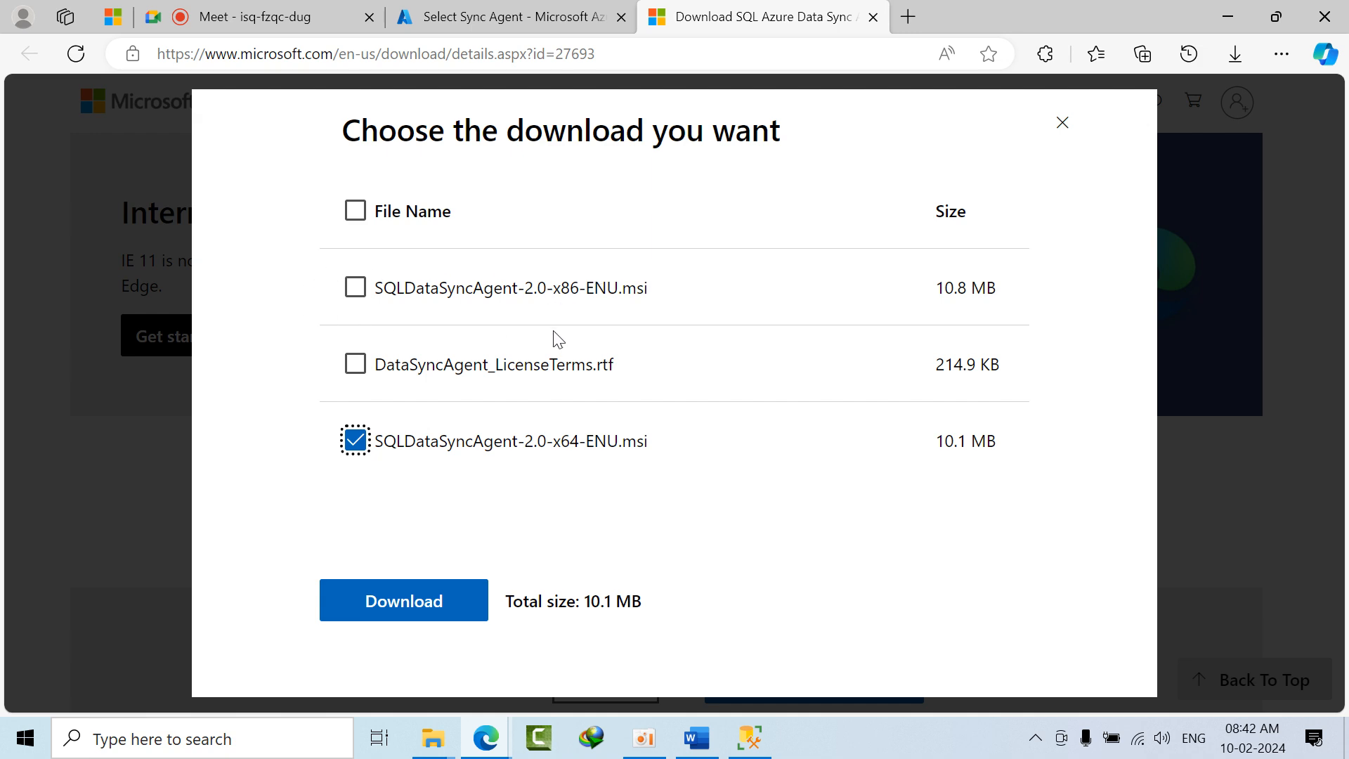
{"action": "left_click", "coordinate": [444, 609]}
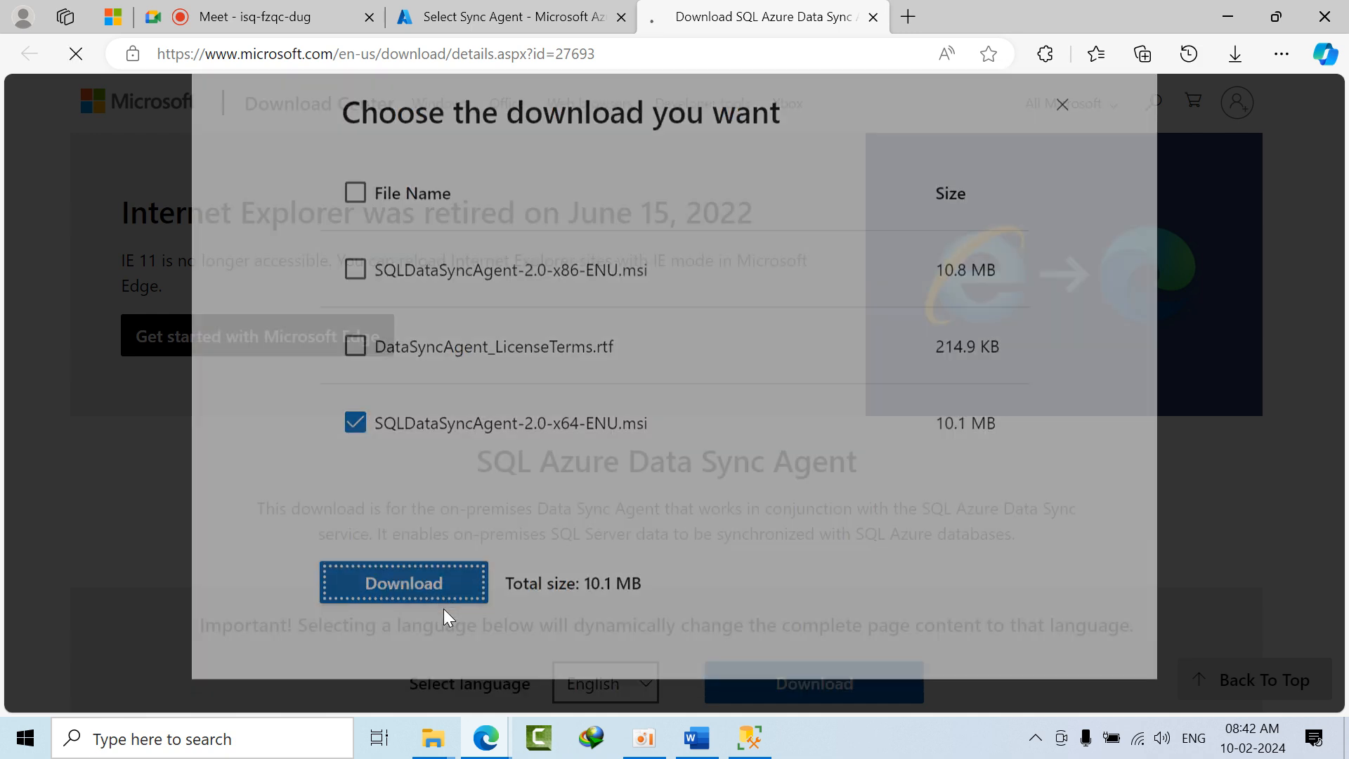
{"action": "scroll", "coordinate": [579, 550], "scroll_direction": "down", "scroll_amount": 3}
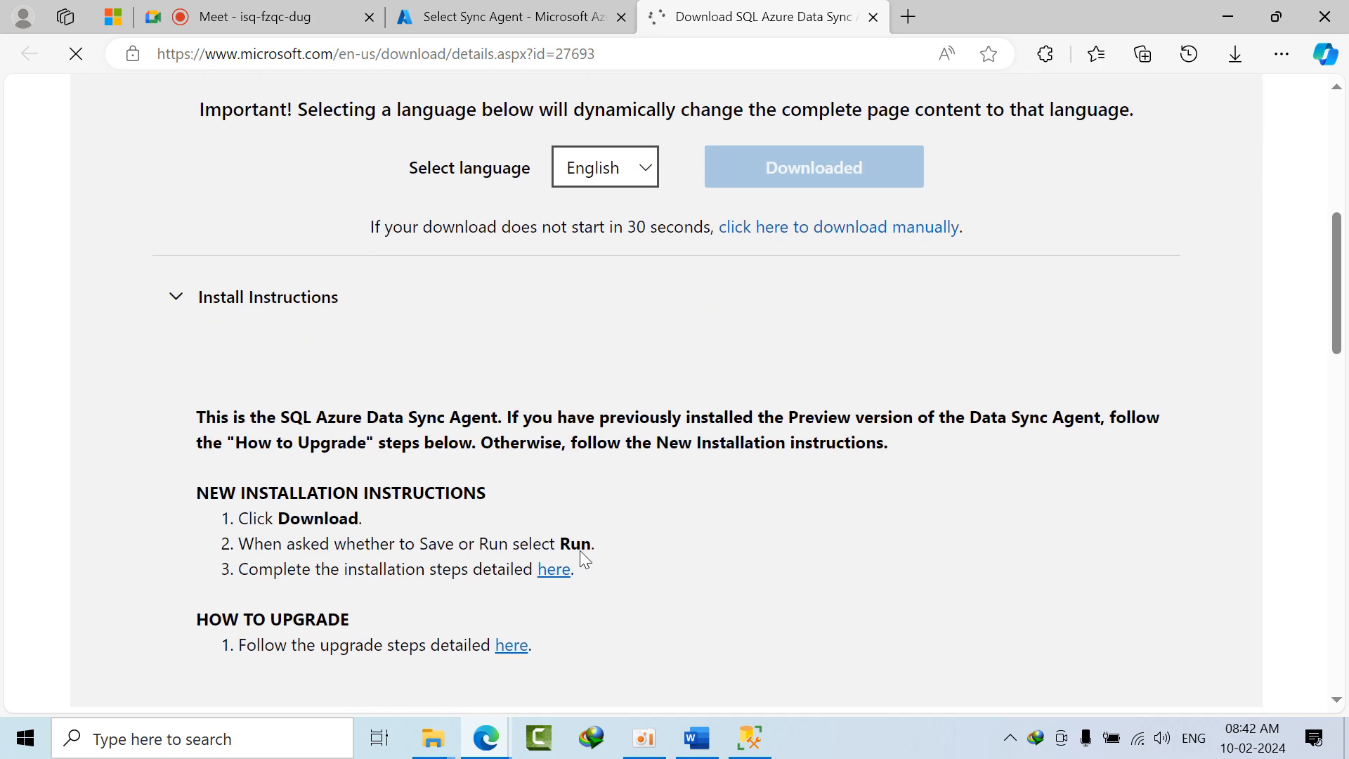
{"action": "left_click", "coordinate": [668, 455]}
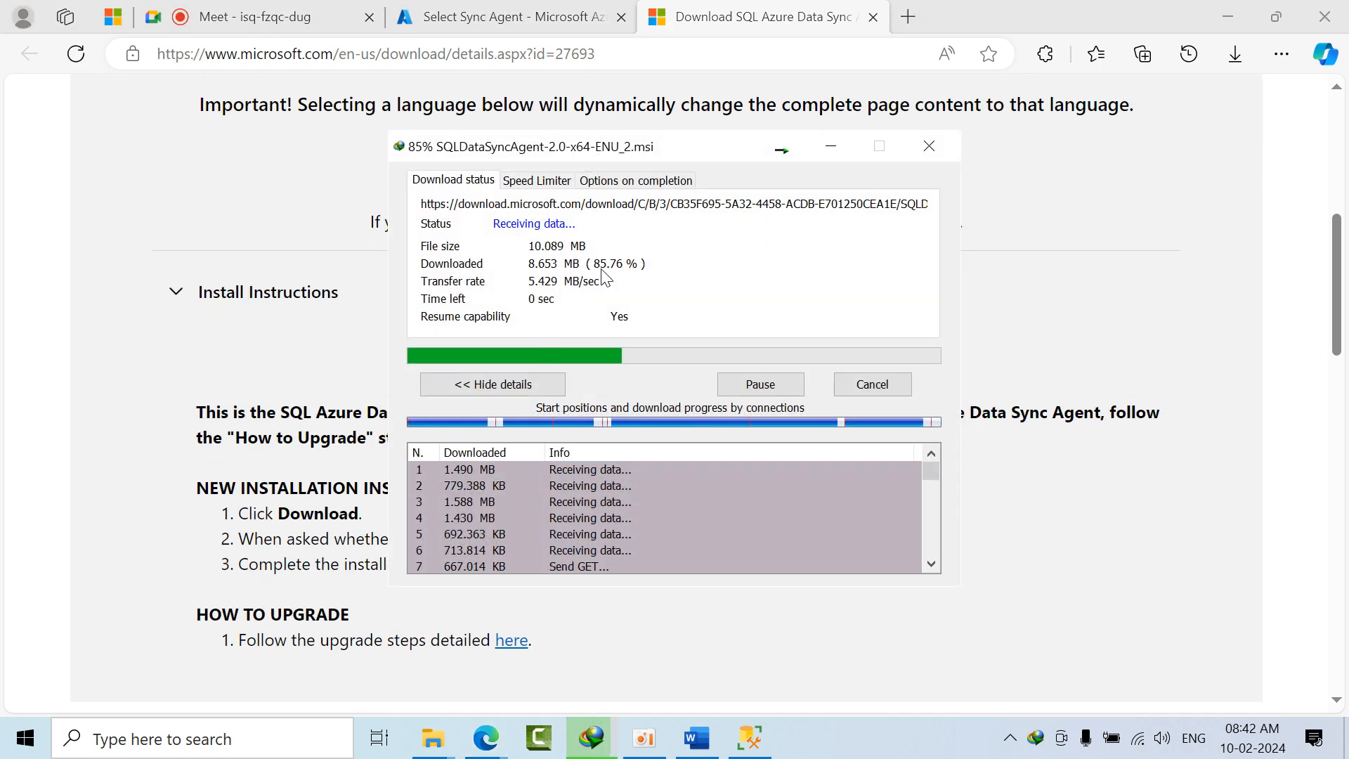
Step: Launch the downloaded agent installer from the download manager
{"action": "left_click", "coordinate": [593, 732]}
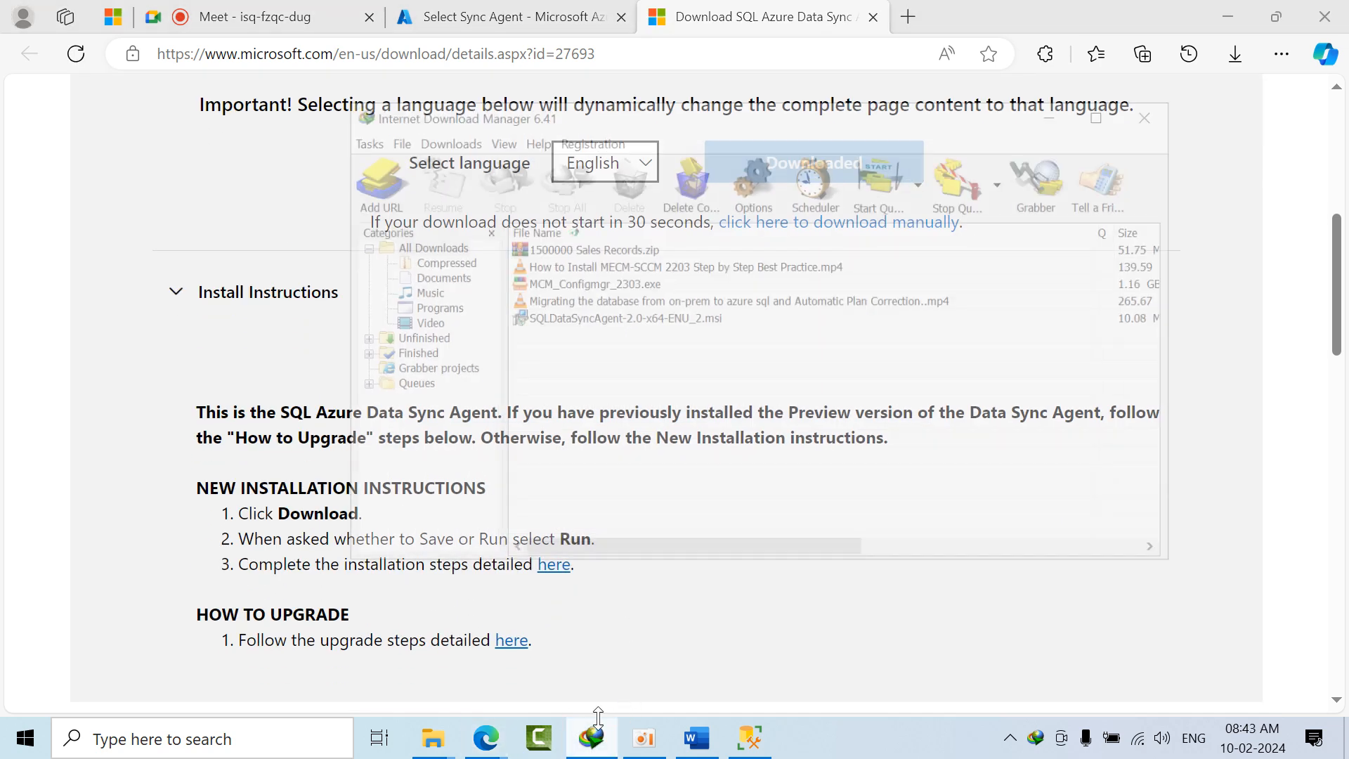
{"action": "left_click", "coordinate": [573, 319]}
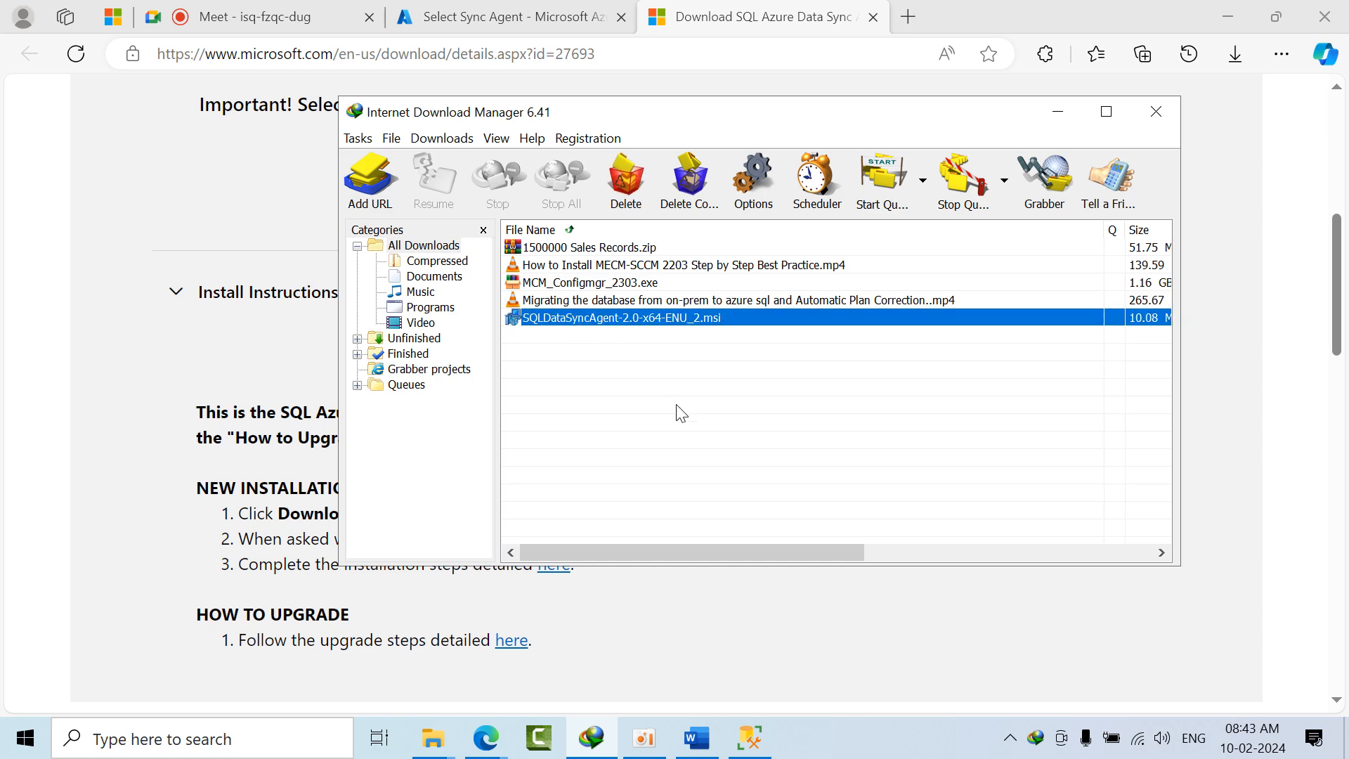
{"action": "double_click", "coordinate": [631, 322]}
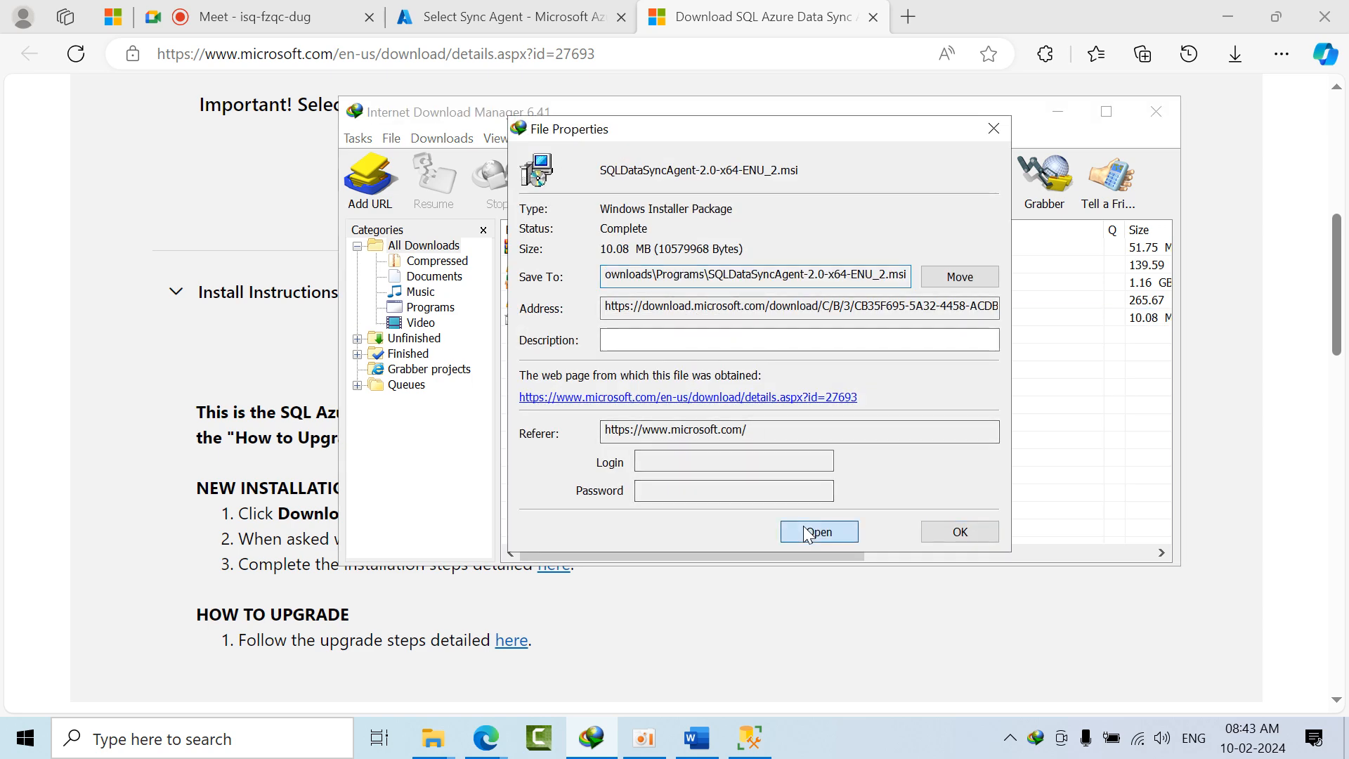
{"action": "left_click", "coordinate": [807, 534]}
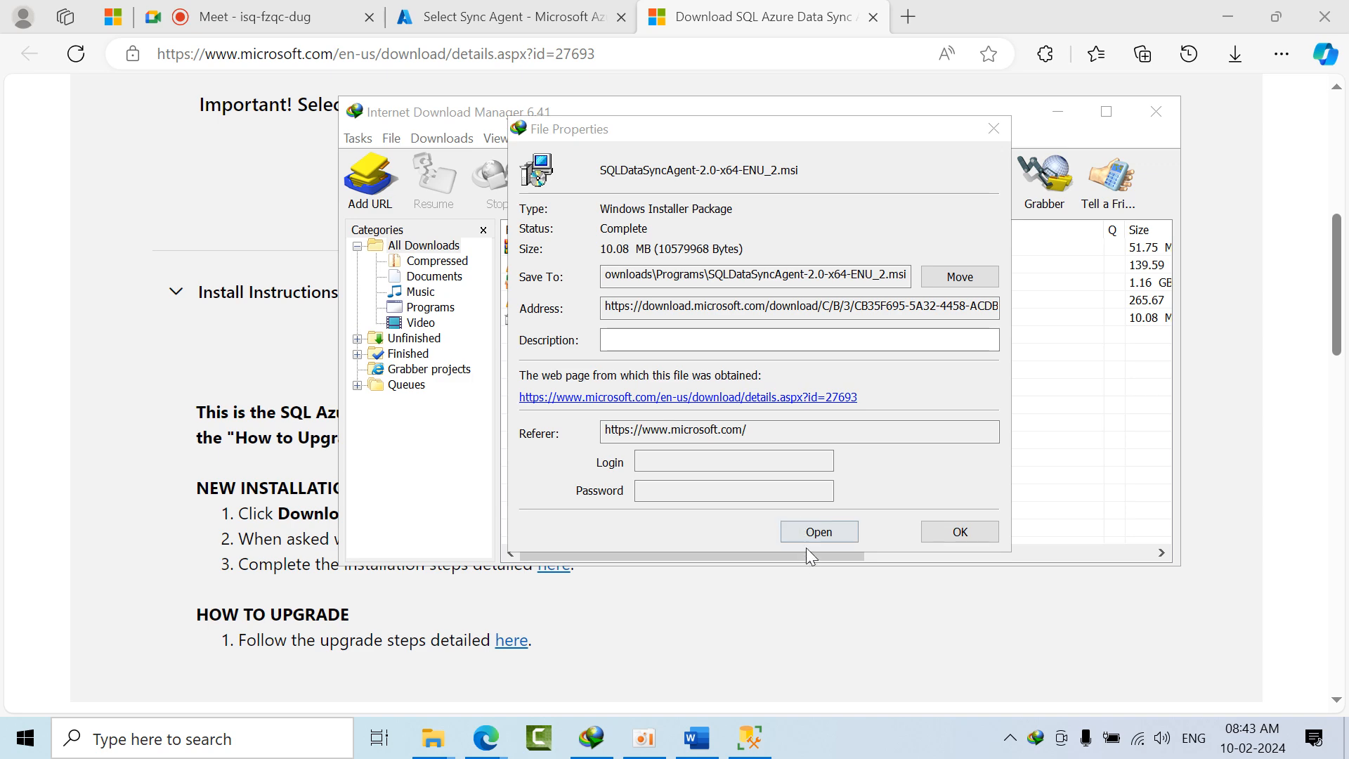
{"action": "left_click", "coordinate": [958, 532]}
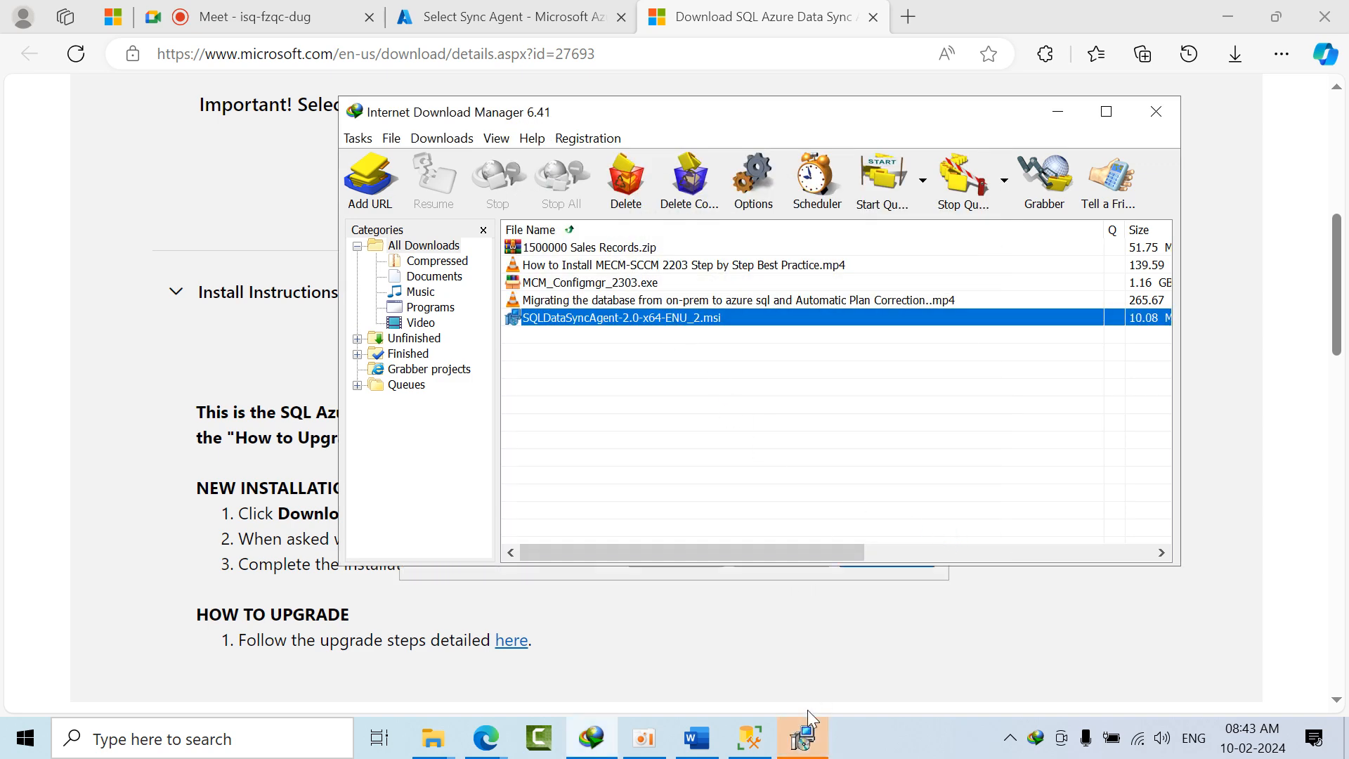
Step: Move past the welcome page and accept the licence agreement
{"action": "left_click", "coordinate": [803, 738]}
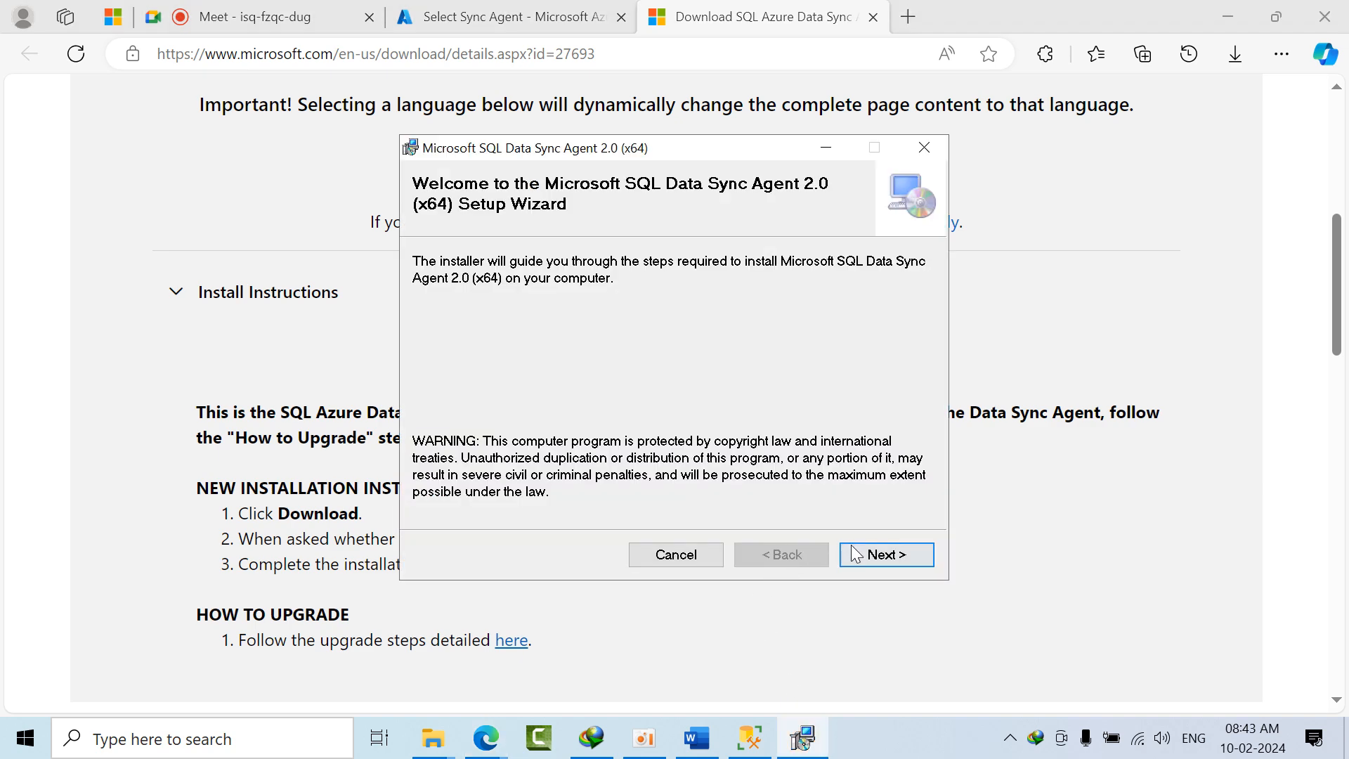
{"action": "left_click", "coordinate": [855, 554]}
{"action": "left_click", "coordinate": [446, 513]}
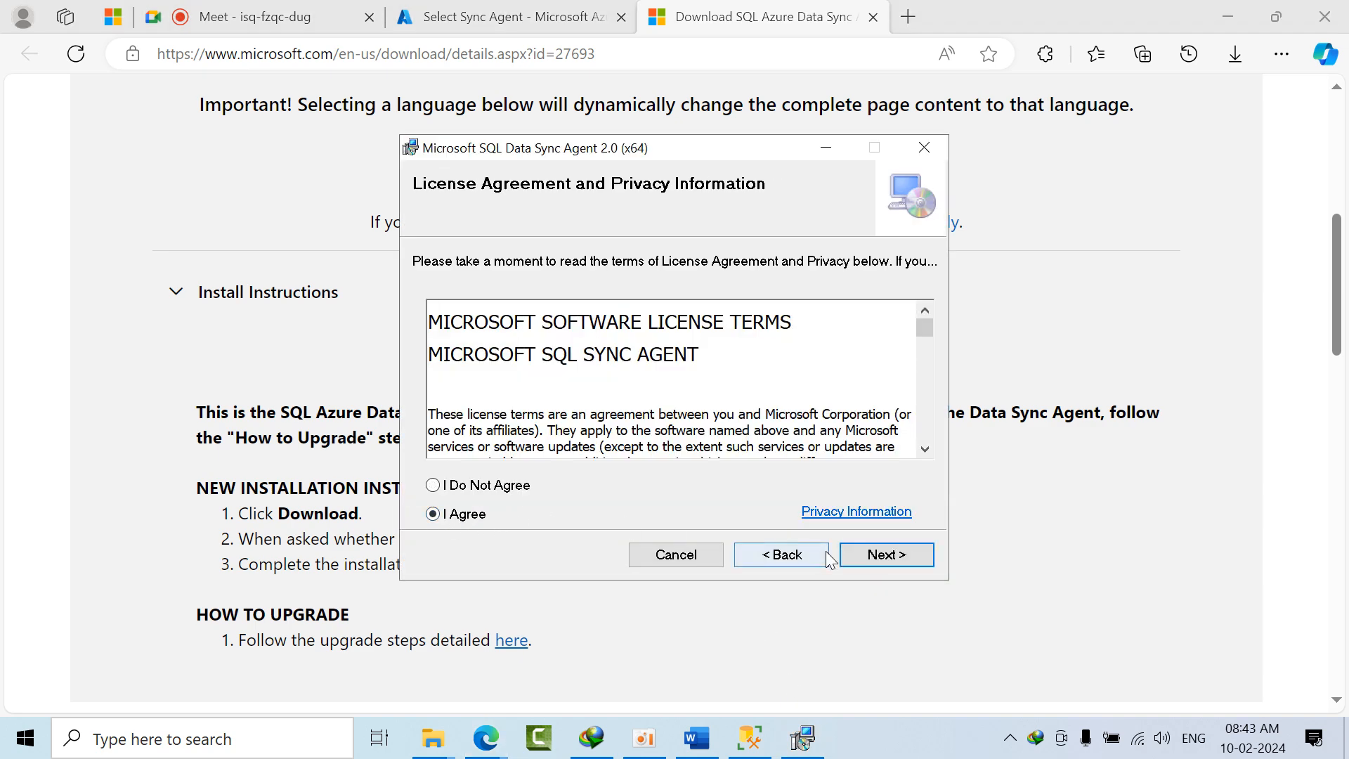
{"action": "left_click", "coordinate": [878, 555]}
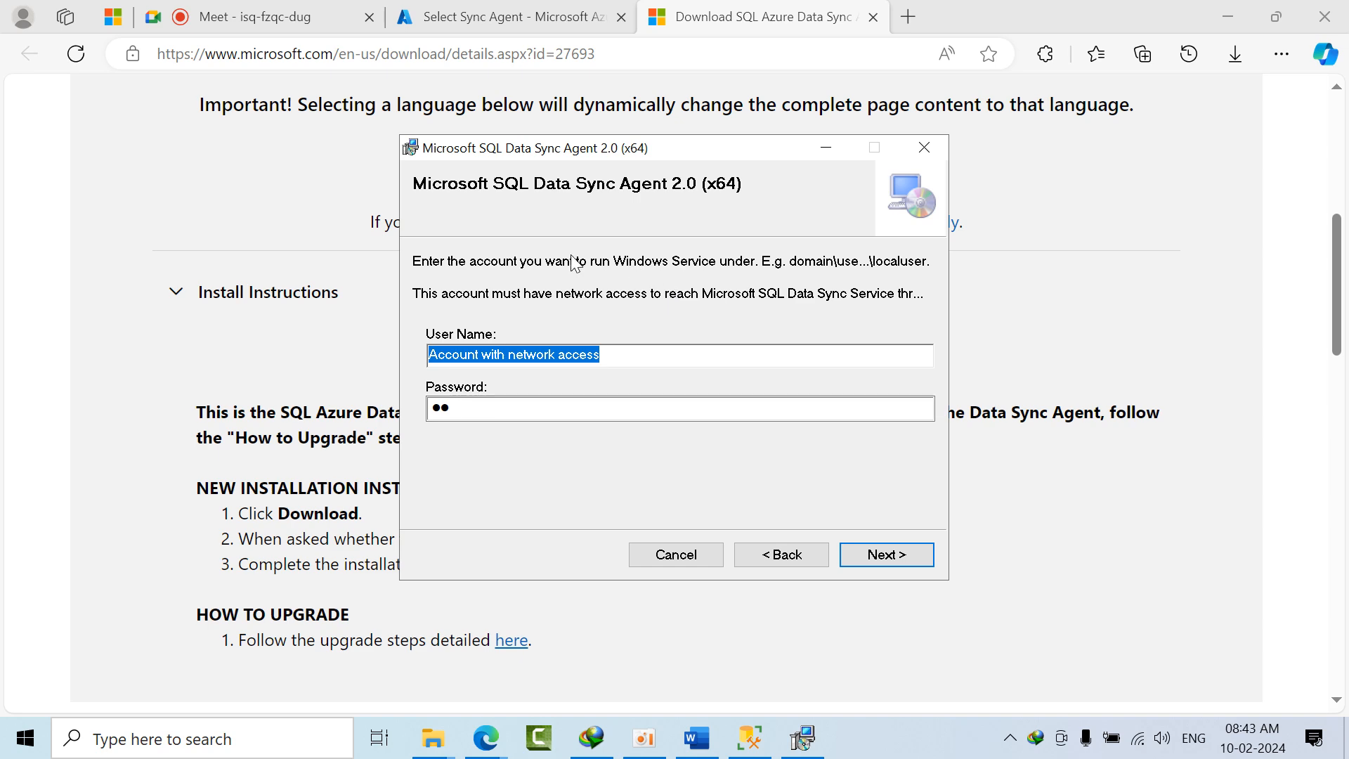
Step: Get the computer name with hostname in a command prompt and paste it as the service user name
{"action": "left_click", "coordinate": [153, 746]}
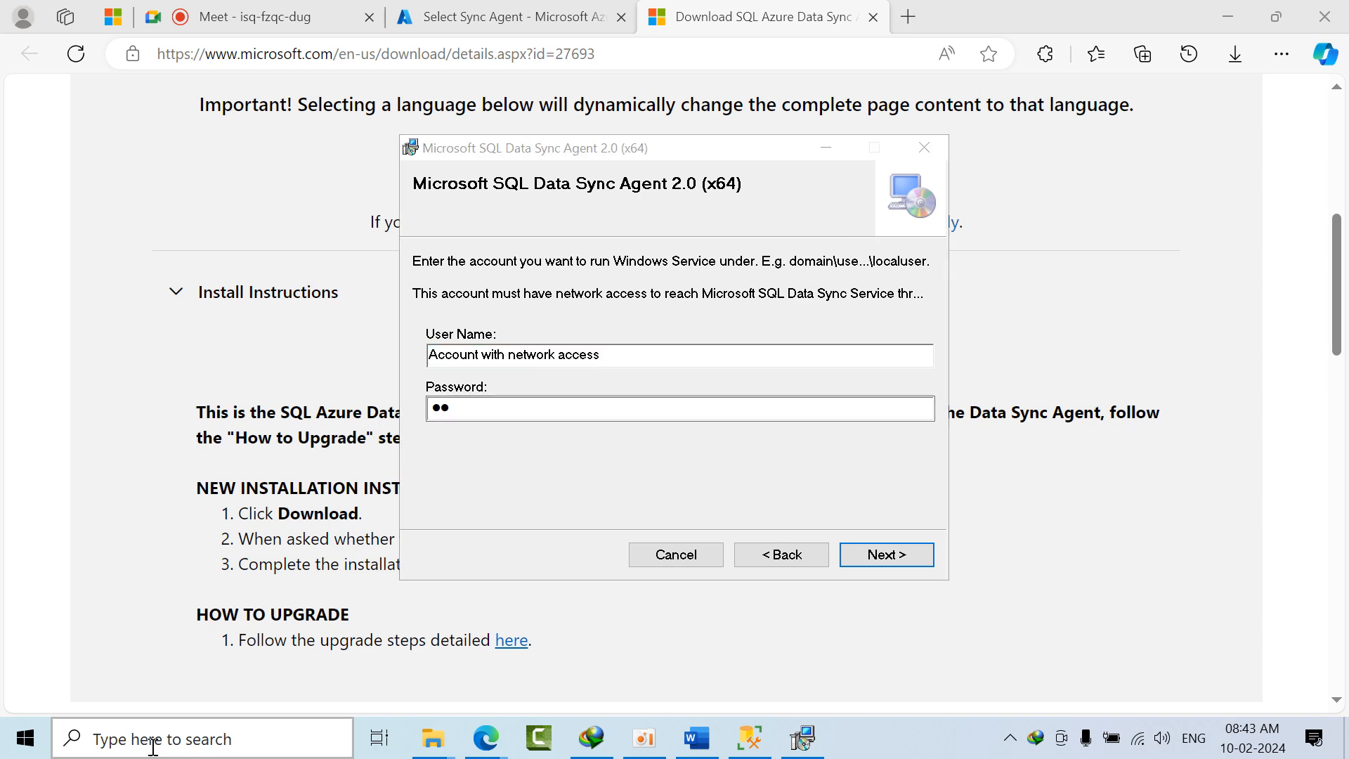
{"action": "type", "text": "cmd"}
{"action": "key", "text": "Return"}
{"action": "type", "text": "hostname"}
{"action": "key", "text": "Return"}
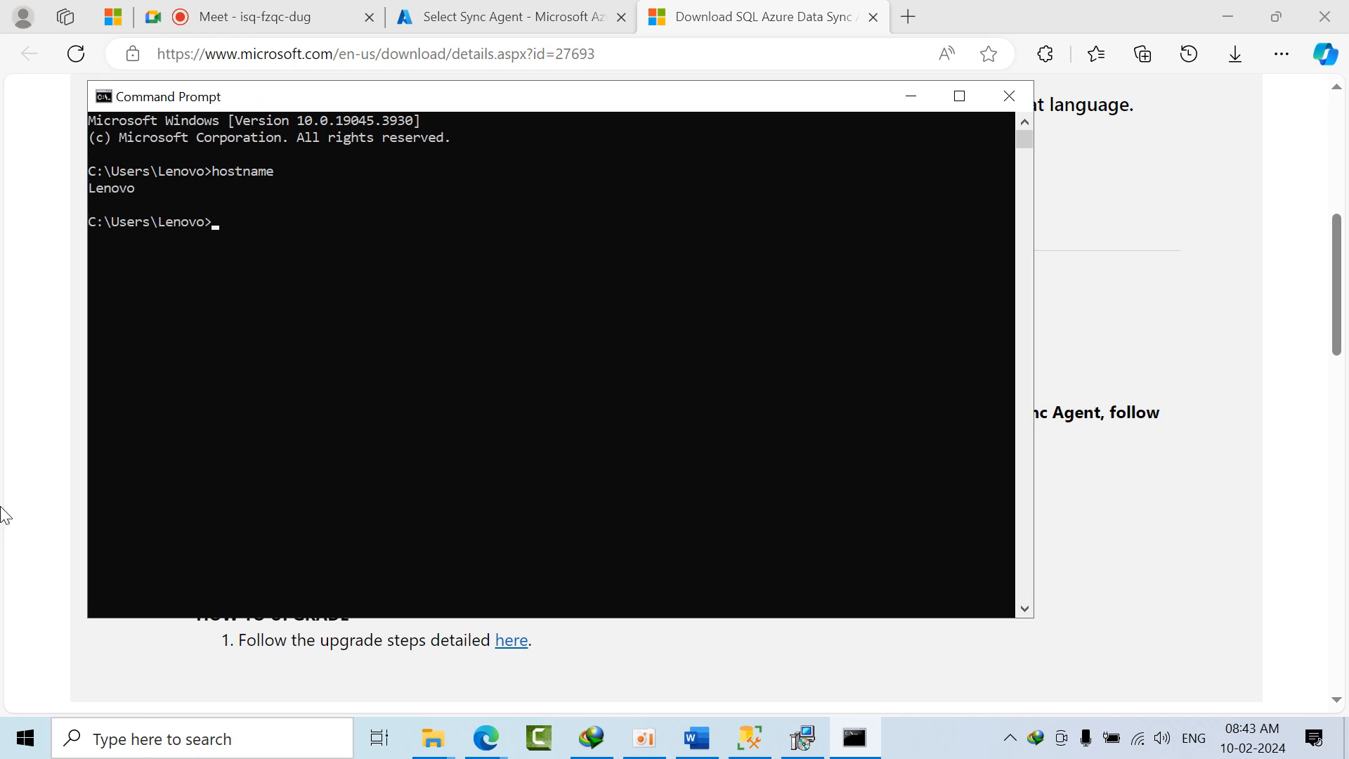
{"action": "left_click_drag", "start_coordinate": [141, 198], "coordinate": [79, 197]}
{"action": "right_click", "coordinate": [80, 197]}
{"action": "left_click", "coordinate": [911, 96]}
{"action": "type", "text": "Lenovo"}
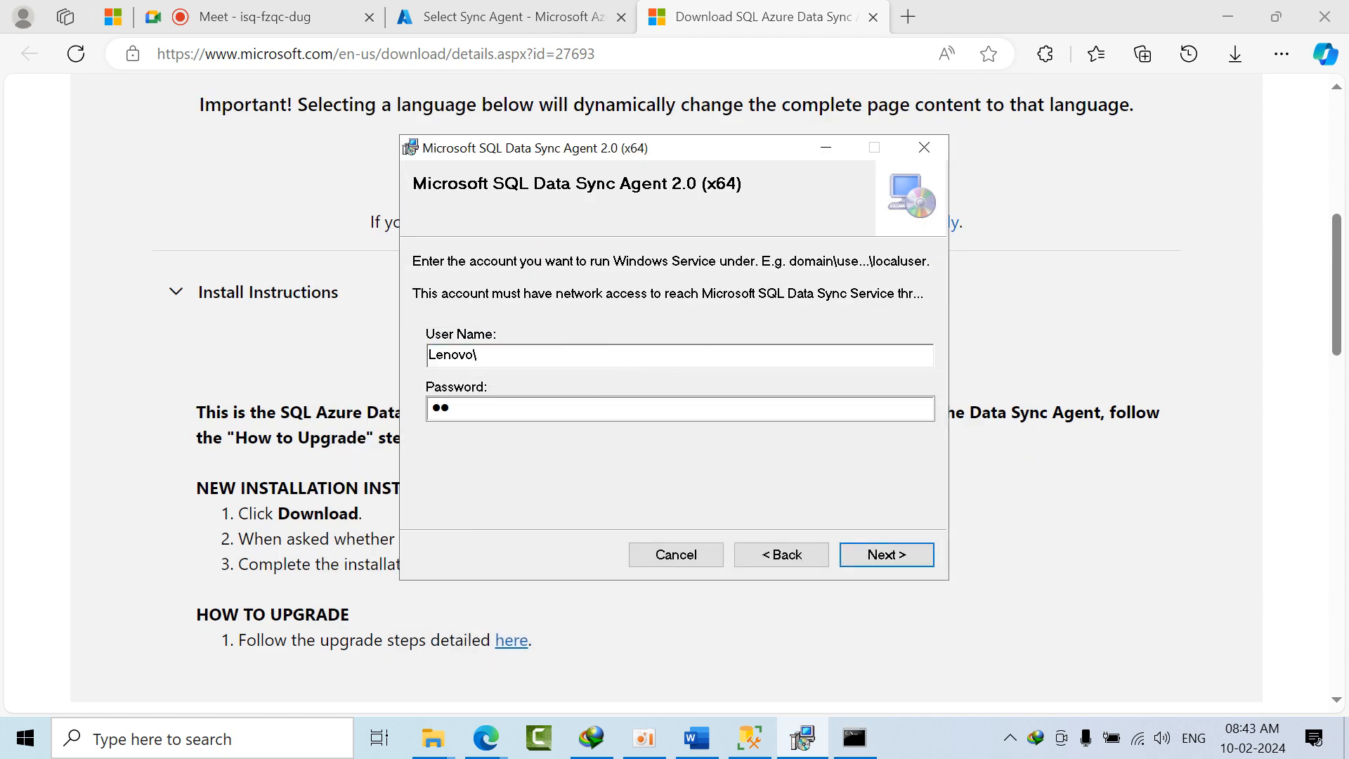
Step: Complete the service user name in DOMAIN\user form and enter the account password
{"action": "left_click", "coordinate": [25, 738]}
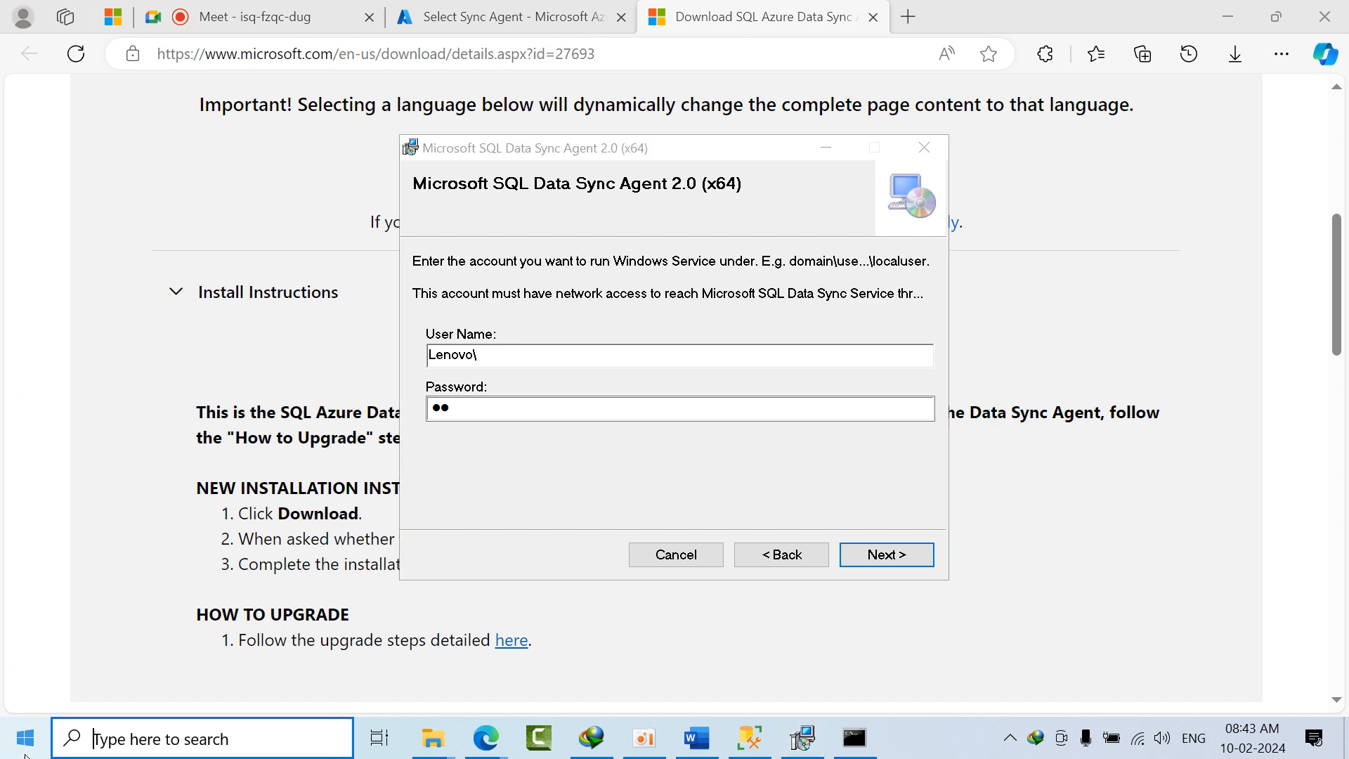
{"action": "mouse_move", "coordinate": [28, 484]}
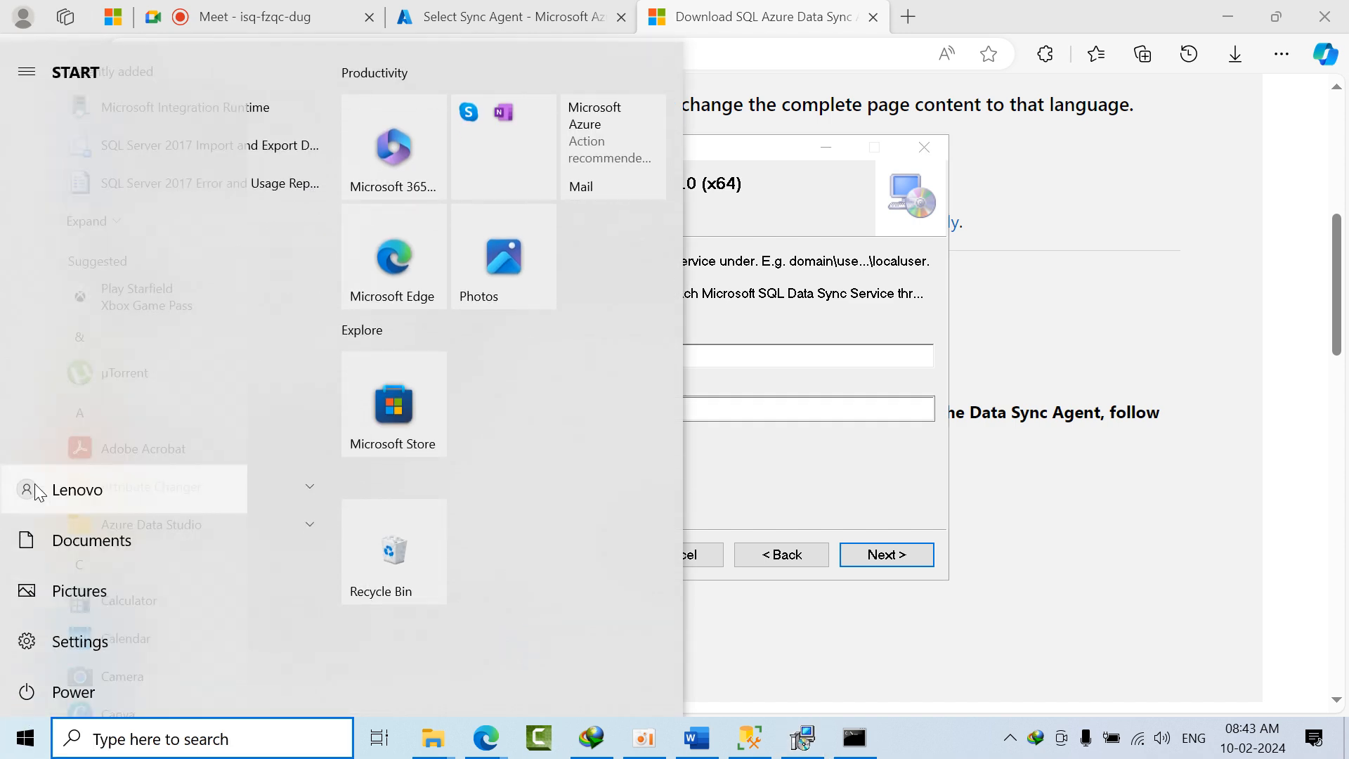
{"action": "left_click", "coordinate": [762, 356]}
{"action": "left_click", "coordinate": [764, 357]}
{"action": "type", "text": "\\lenov"}
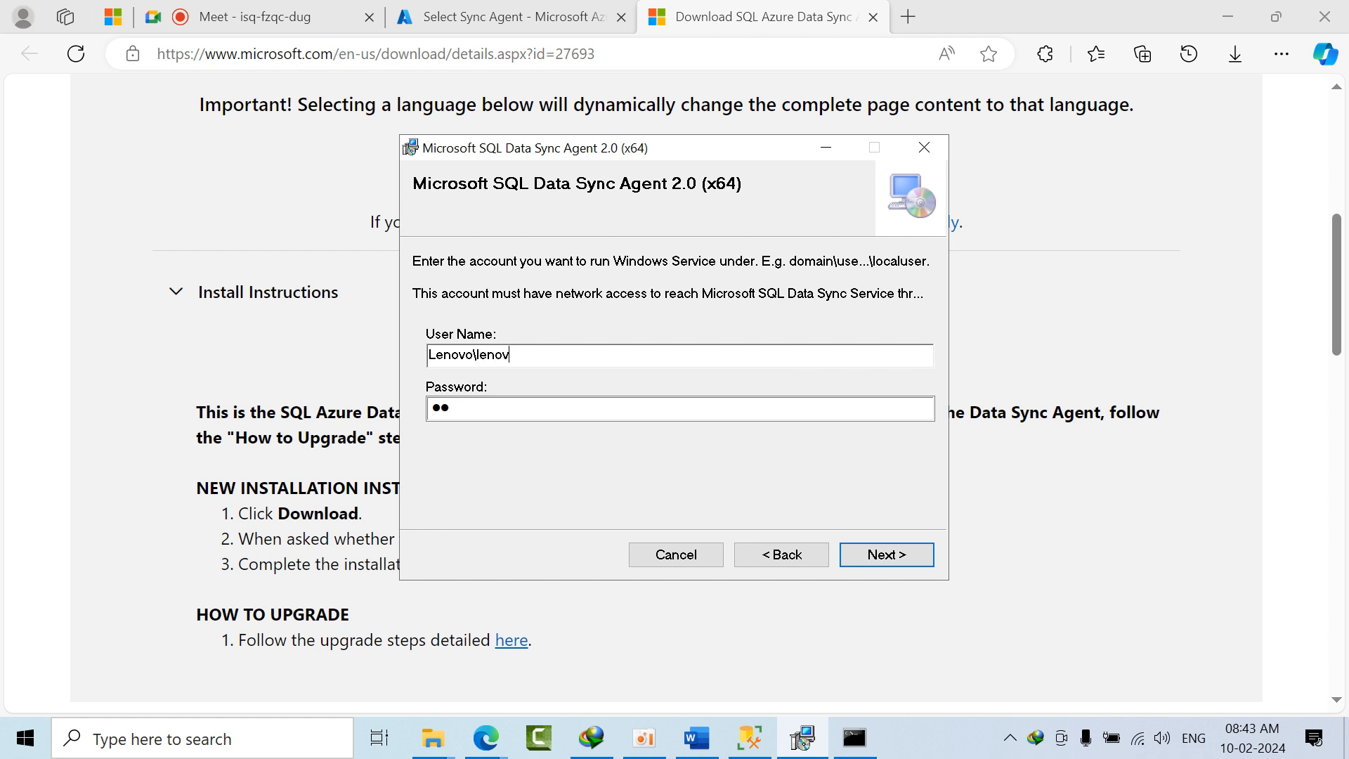
{"action": "key", "text": "Tab"}
{"action": "type", "text": "••"}
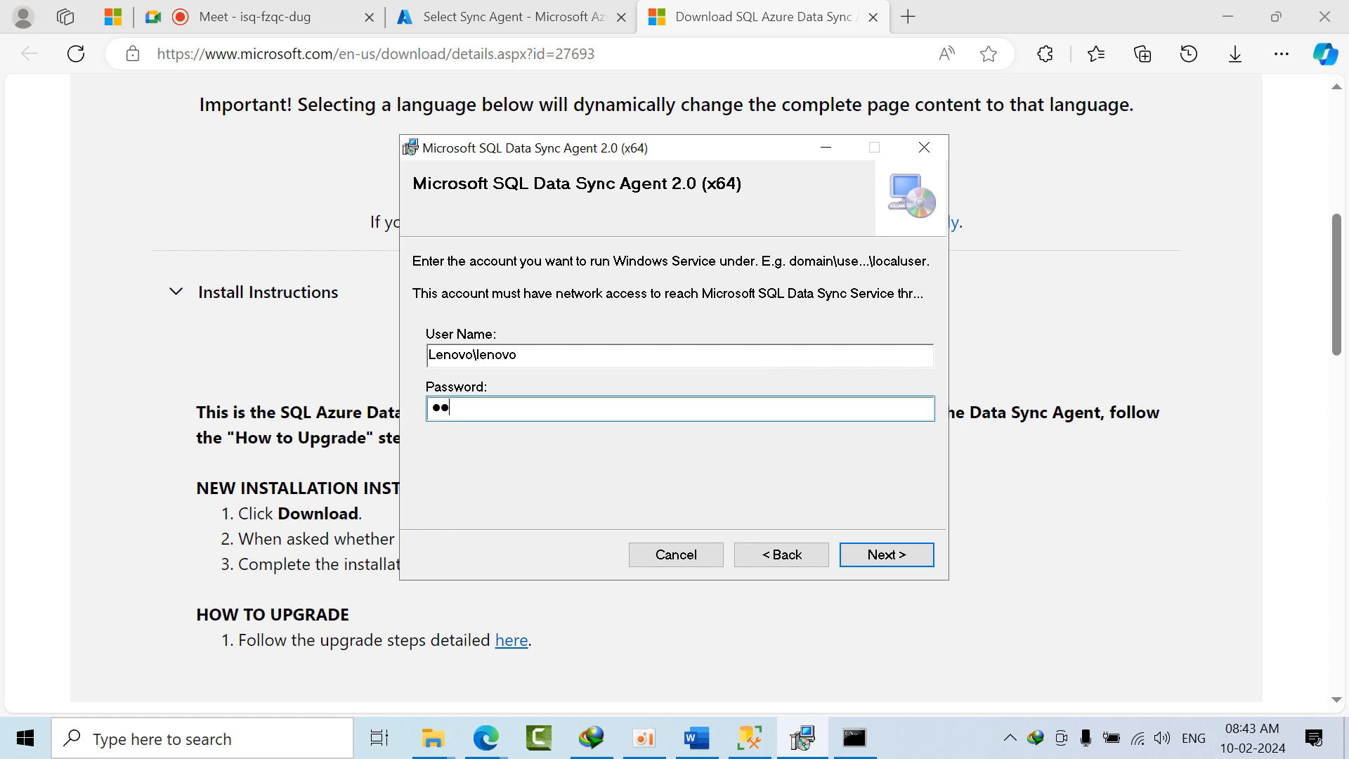
Step: Keep the default installation folder and install the agent to completion
{"action": "left_click", "coordinate": [888, 557]}
{"action": "left_click", "coordinate": [887, 556]}
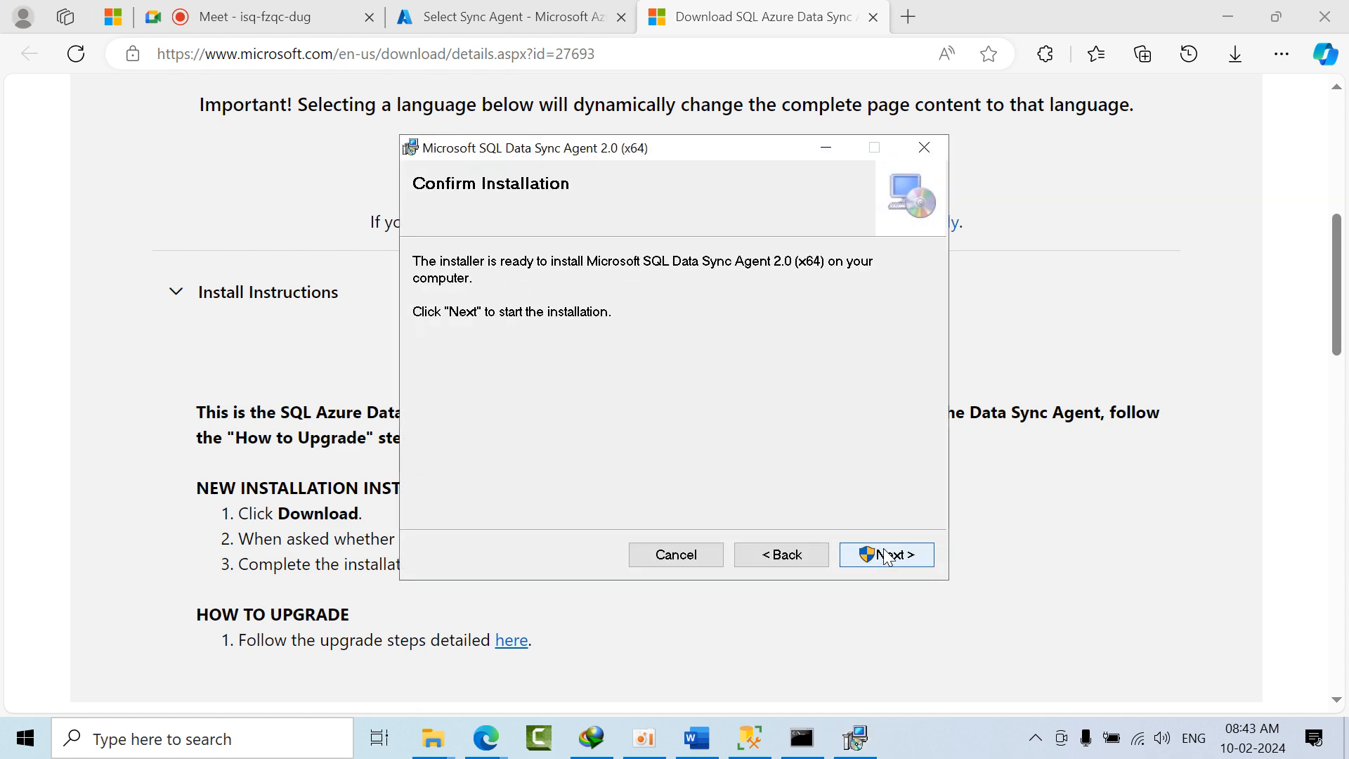
{"action": "left_click", "coordinate": [886, 555]}
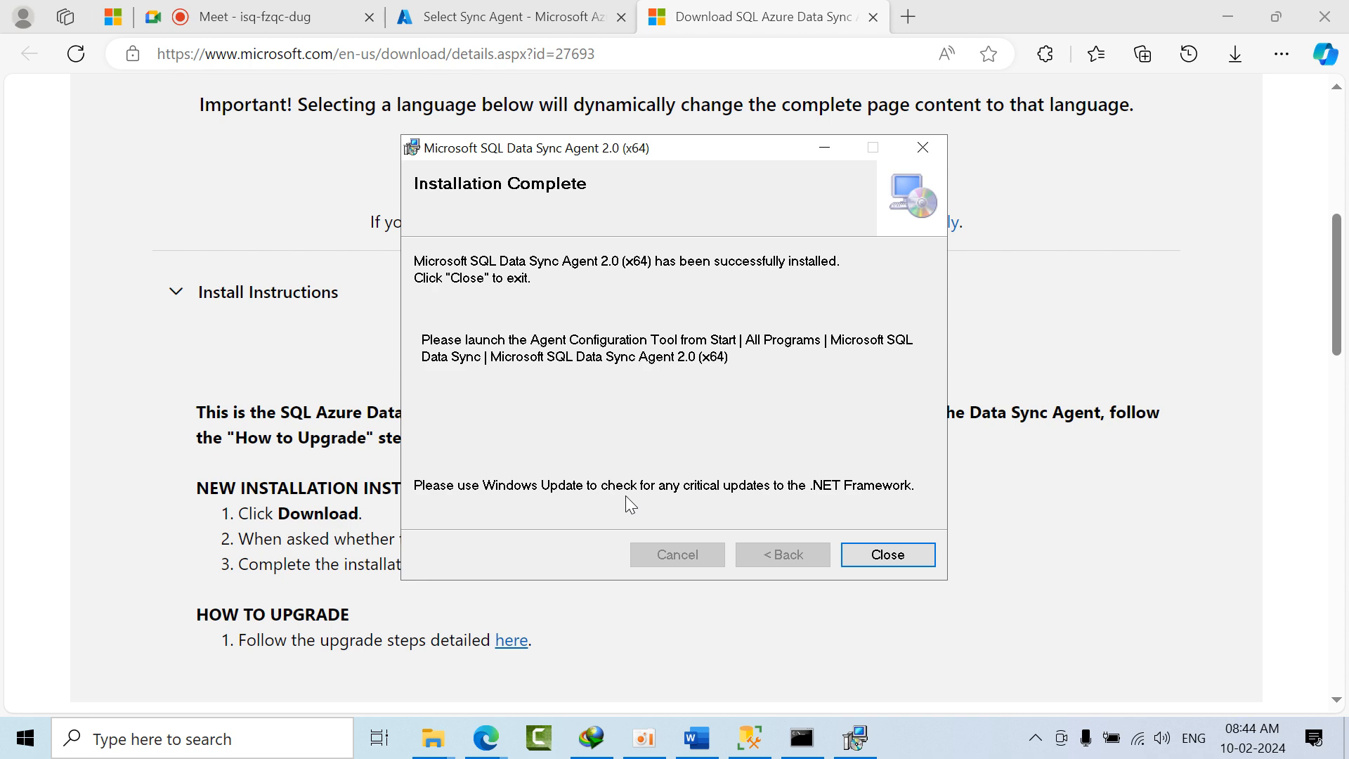
{"action": "left_click", "coordinate": [880, 555]}
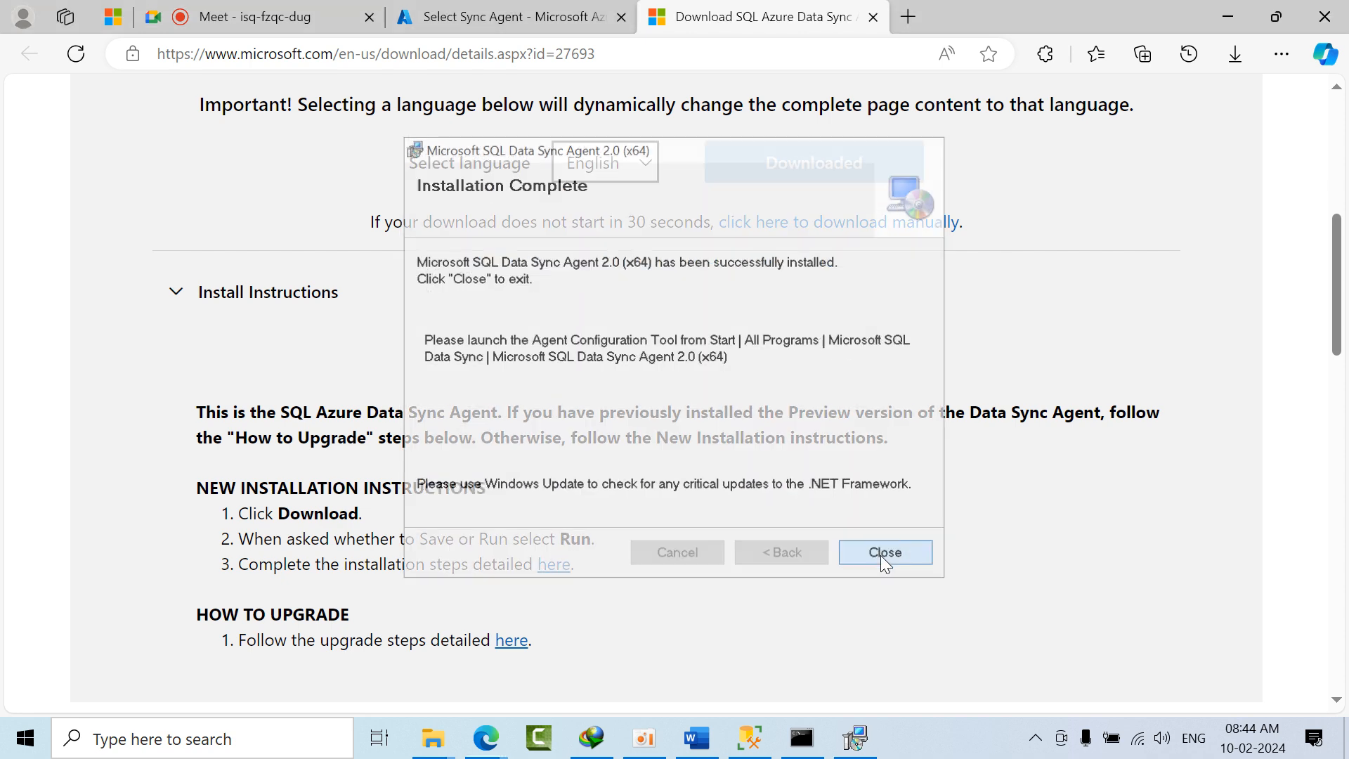
Step: Find and launch Microsoft SQL Data Sync Agent 2.0 with administrator rights
{"action": "left_click", "coordinate": [139, 753]}
{"action": "type", "text": "sync"}
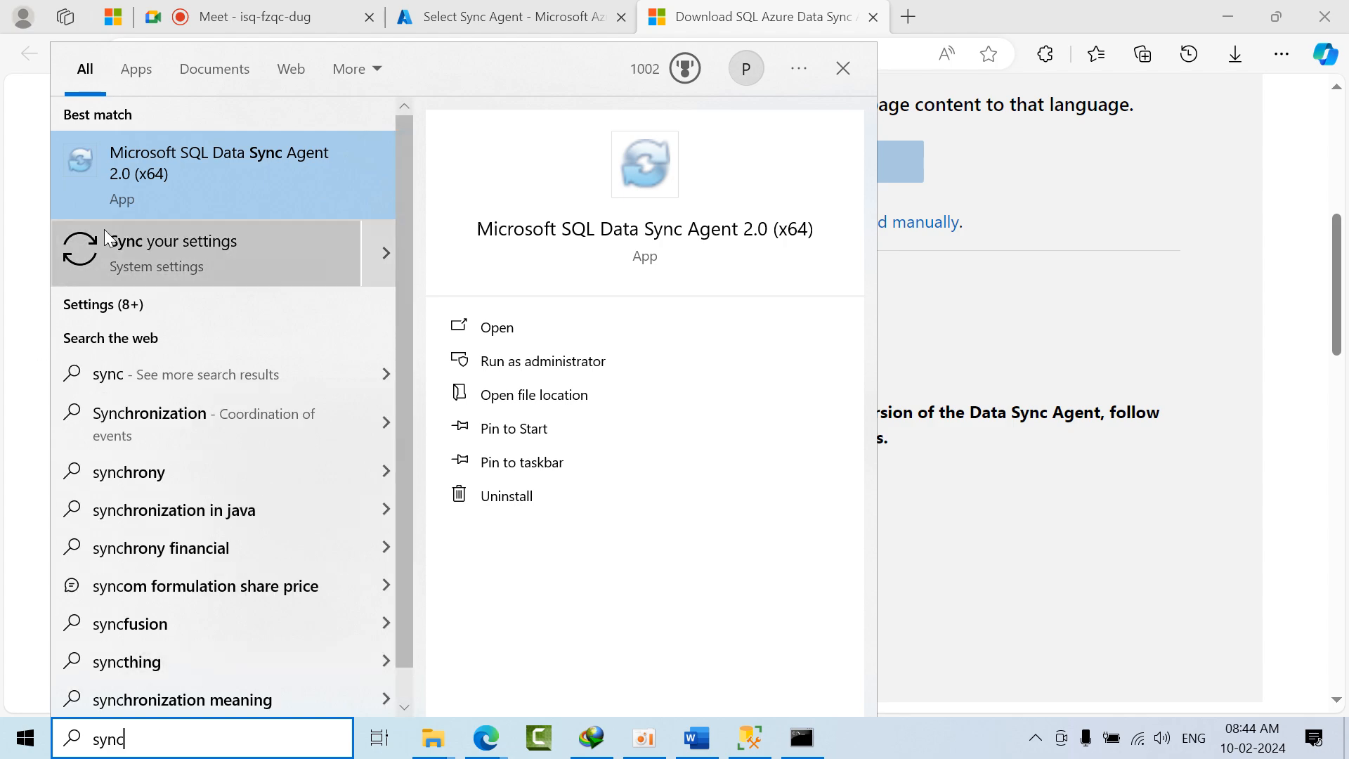
{"action": "left_click", "coordinate": [188, 168]}
{"action": "left_click", "coordinate": [545, 504]}
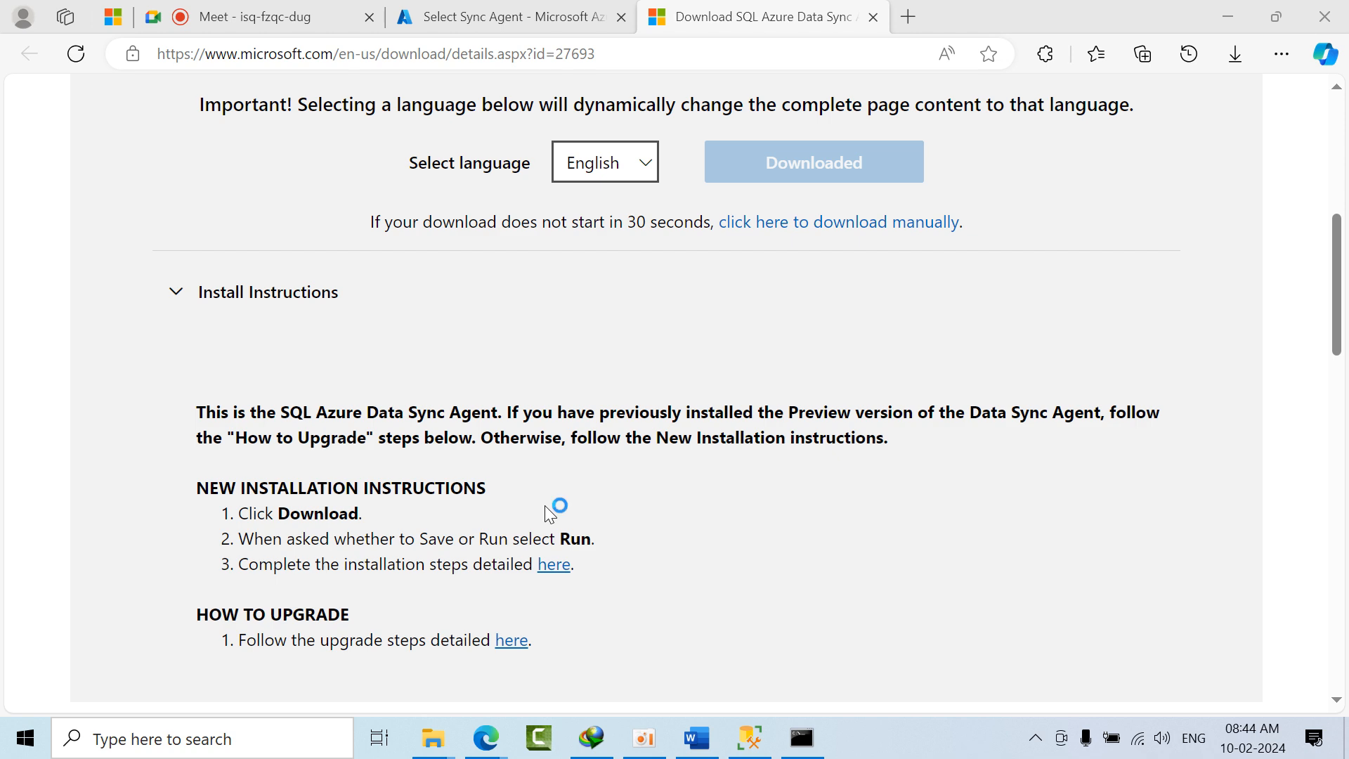
Step: Minimize the agent tool and return to the Azure sync agent page in the browser
{"action": "left_click_drag", "start_coordinate": [182, 76], "coordinate": [371, 101]}
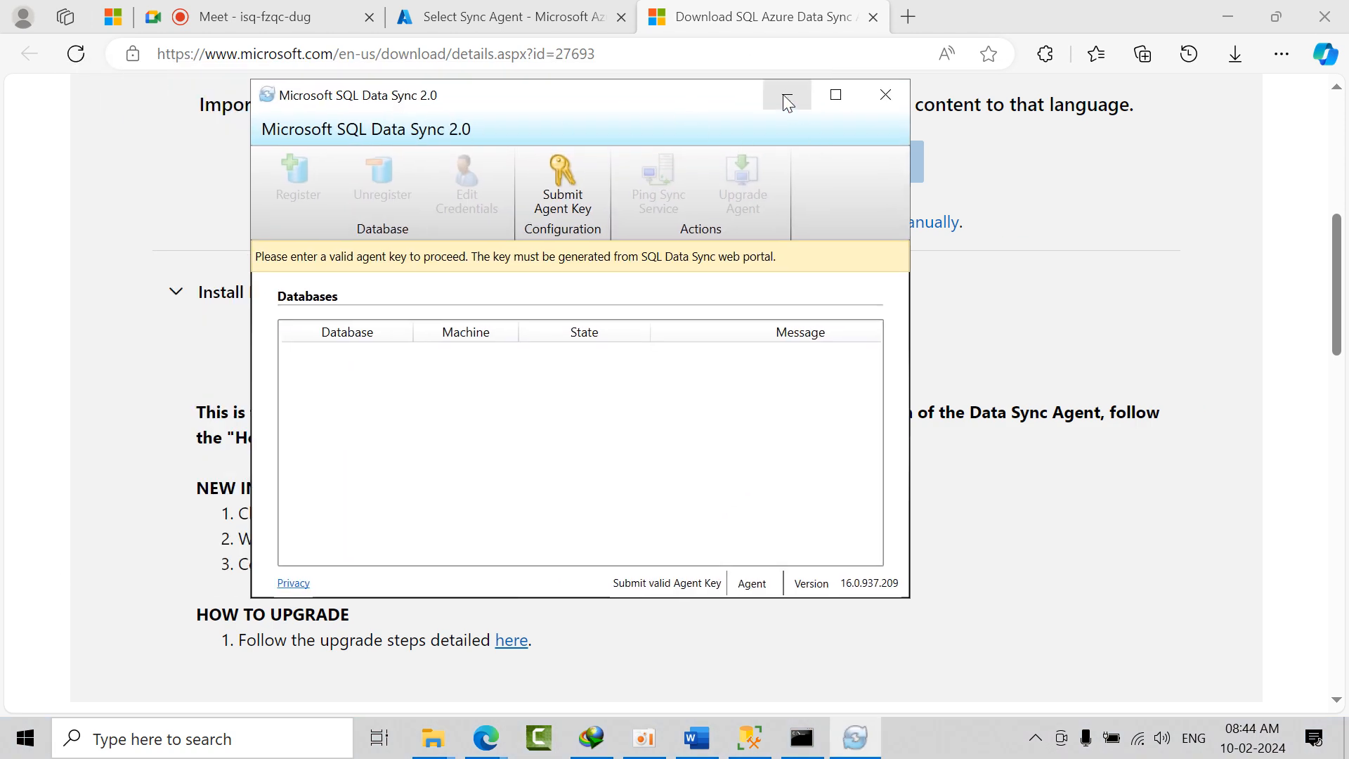
{"action": "right_click", "coordinate": [854, 738]}
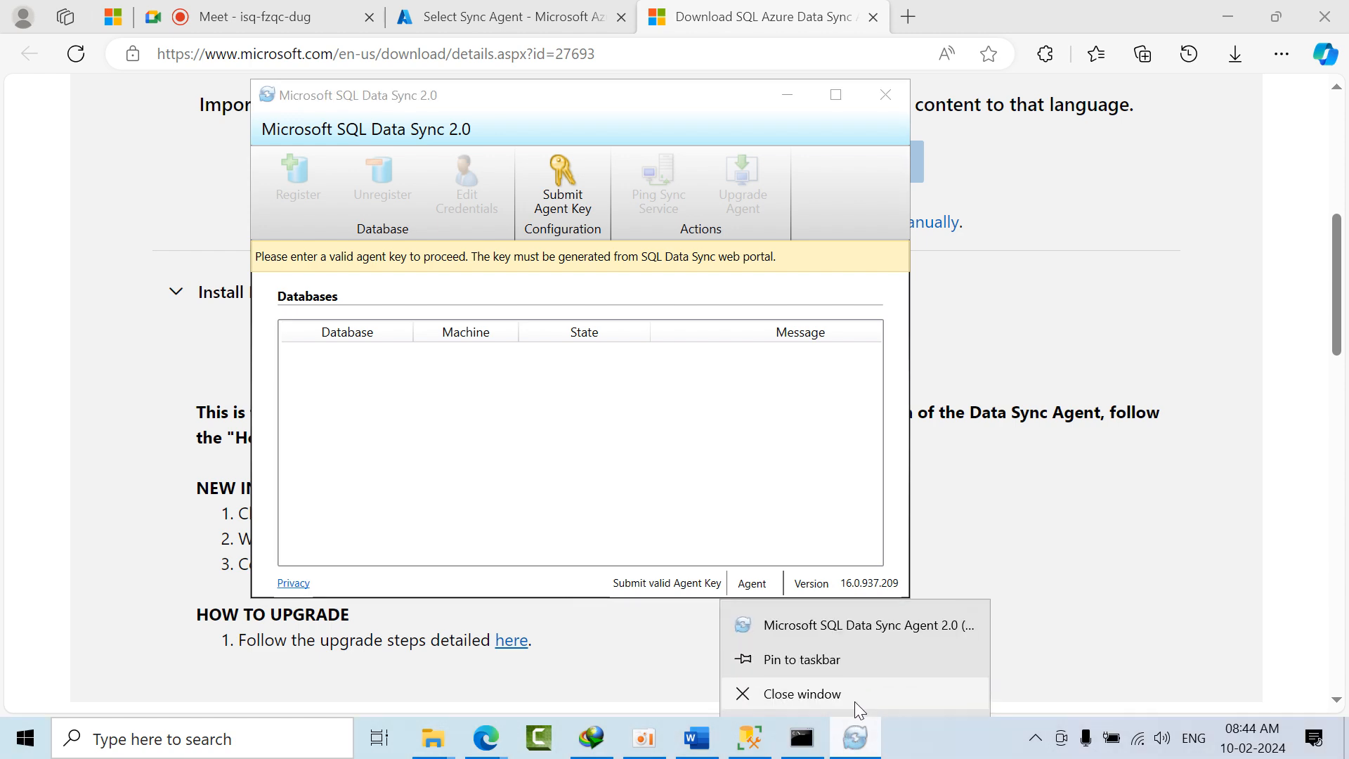
{"action": "left_click", "coordinate": [837, 658]}
{"action": "left_click", "coordinate": [787, 94]}
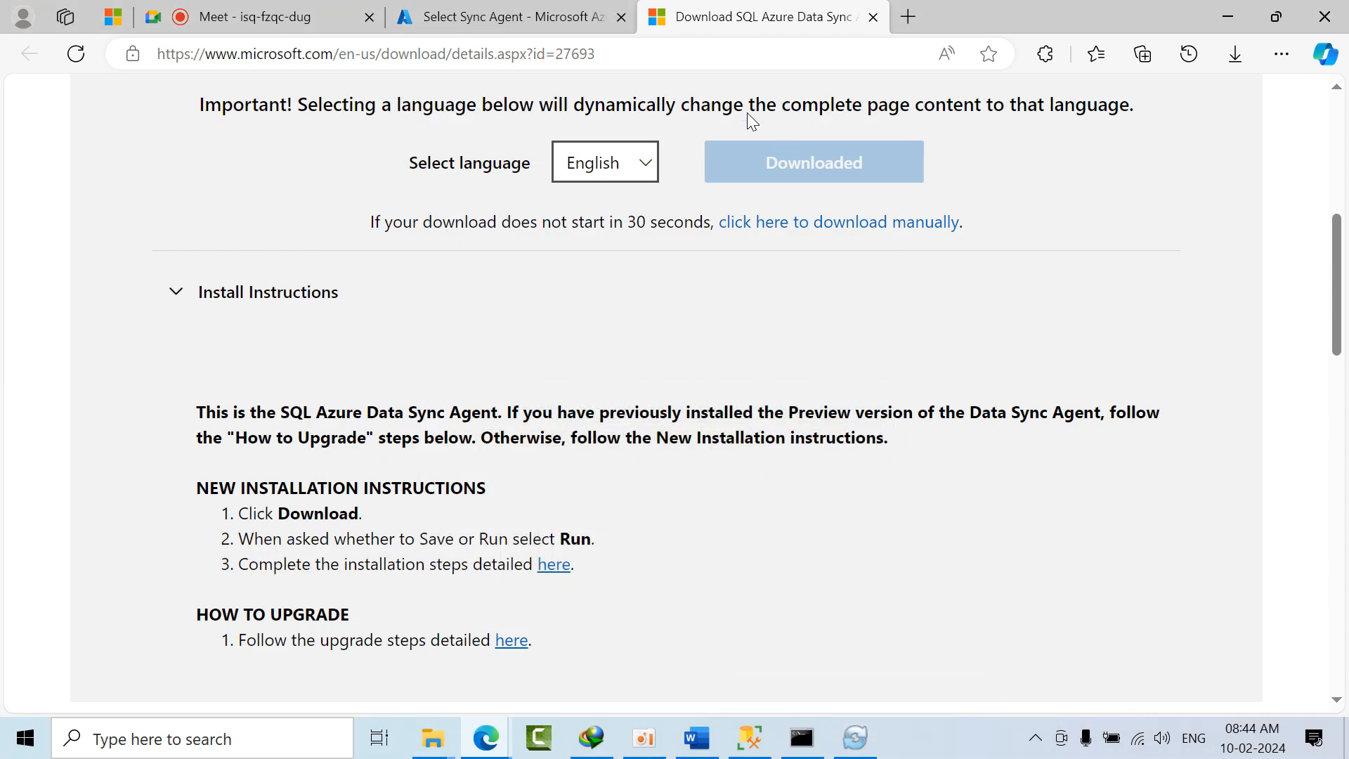
{"action": "left_click", "coordinate": [464, 11]}
Step: Create the sync agent 'synagent', generate its key and copy the key
{"action": "left_click", "coordinate": [120, 406]}
{"action": "type", "text": "synagent"}
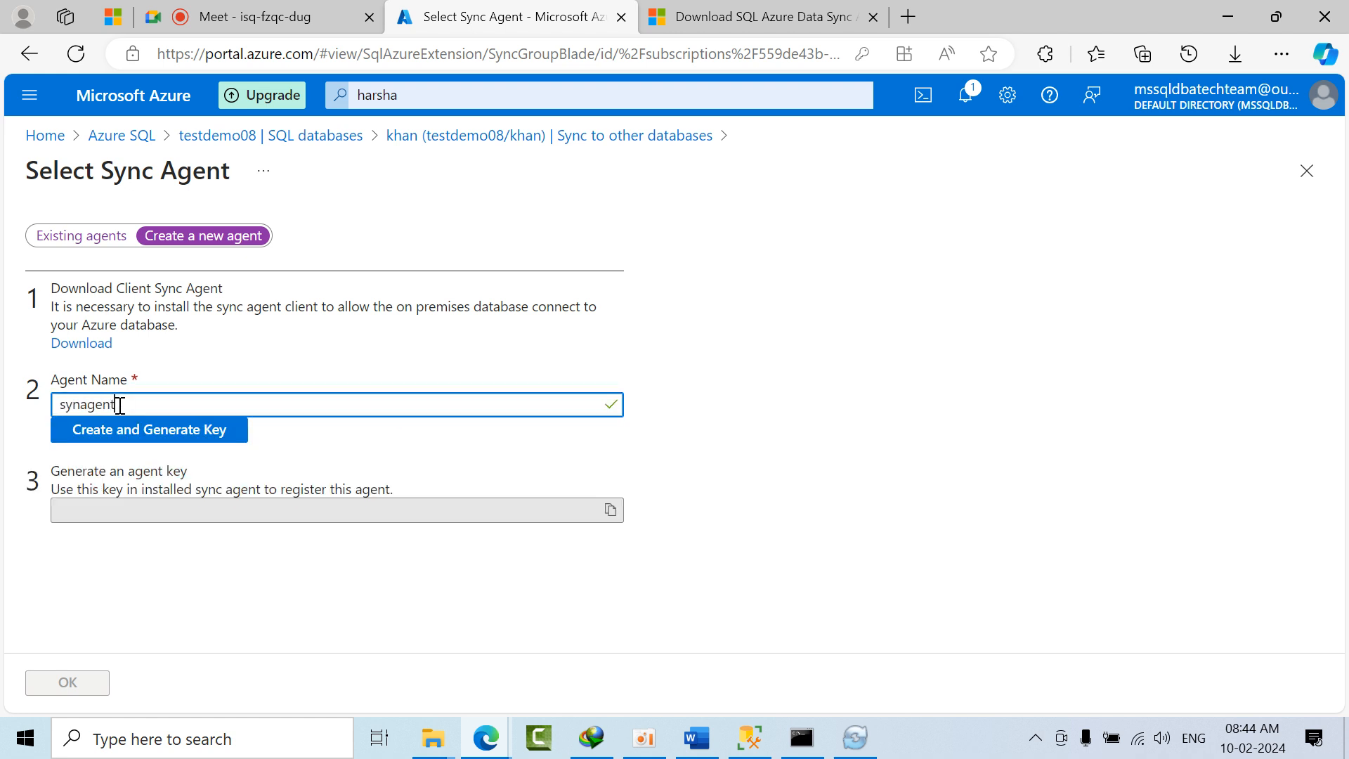
{"action": "left_click", "coordinate": [133, 434]}
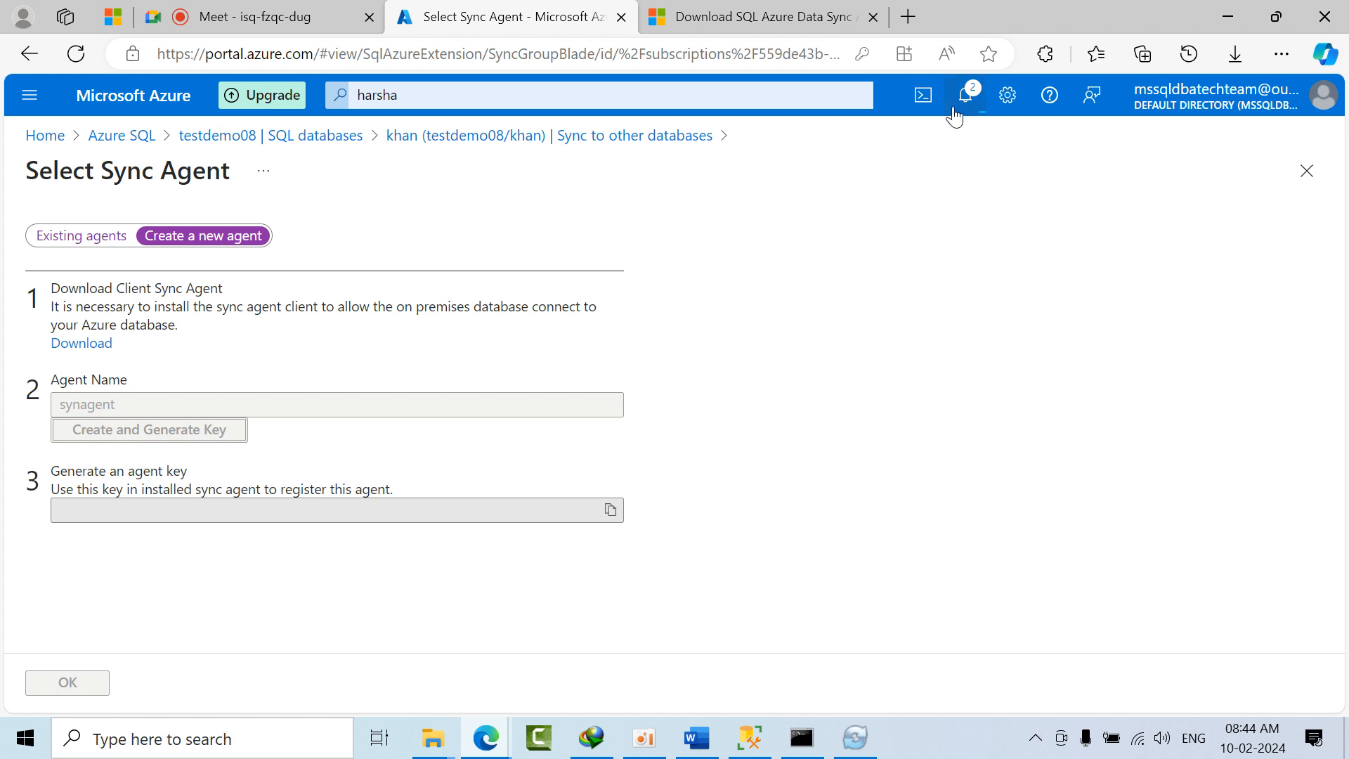
{"action": "left_click", "coordinate": [956, 108]}
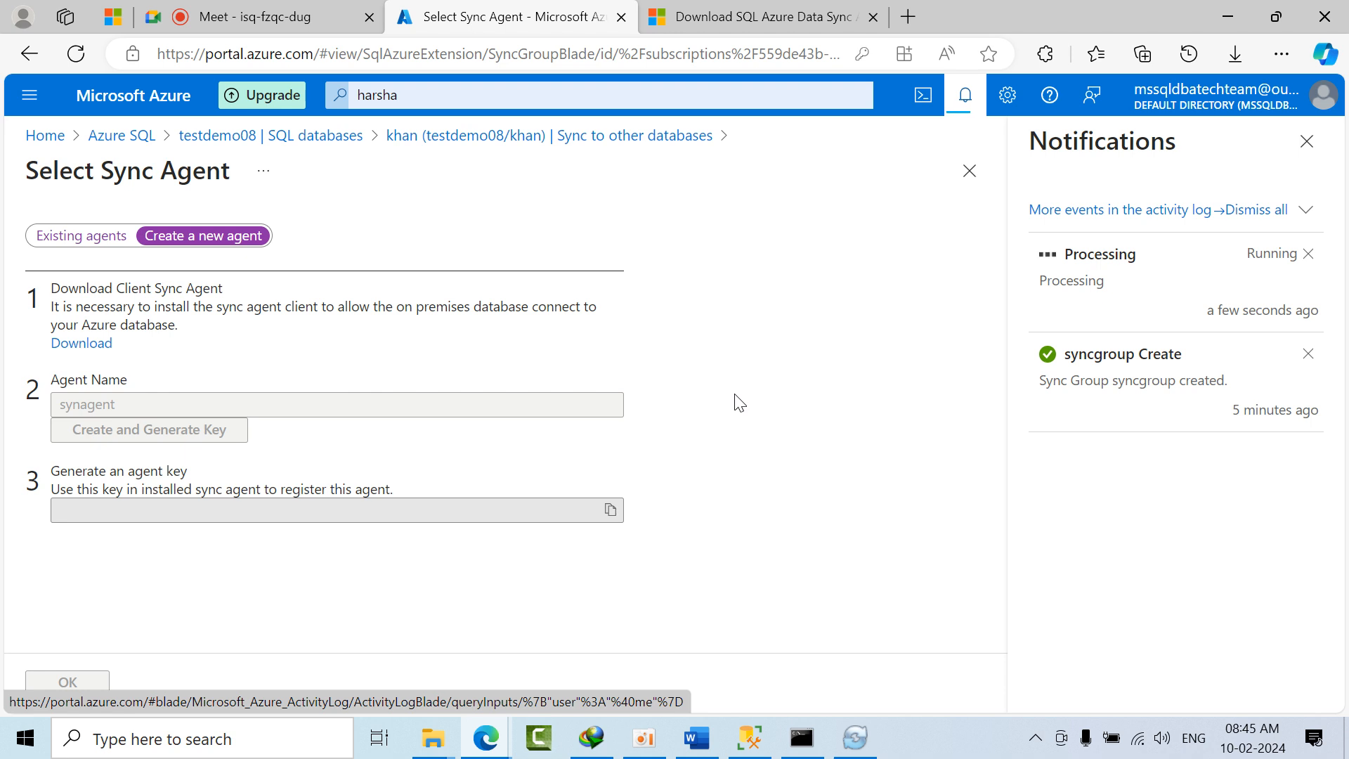
{"action": "left_click", "coordinate": [609, 510]}
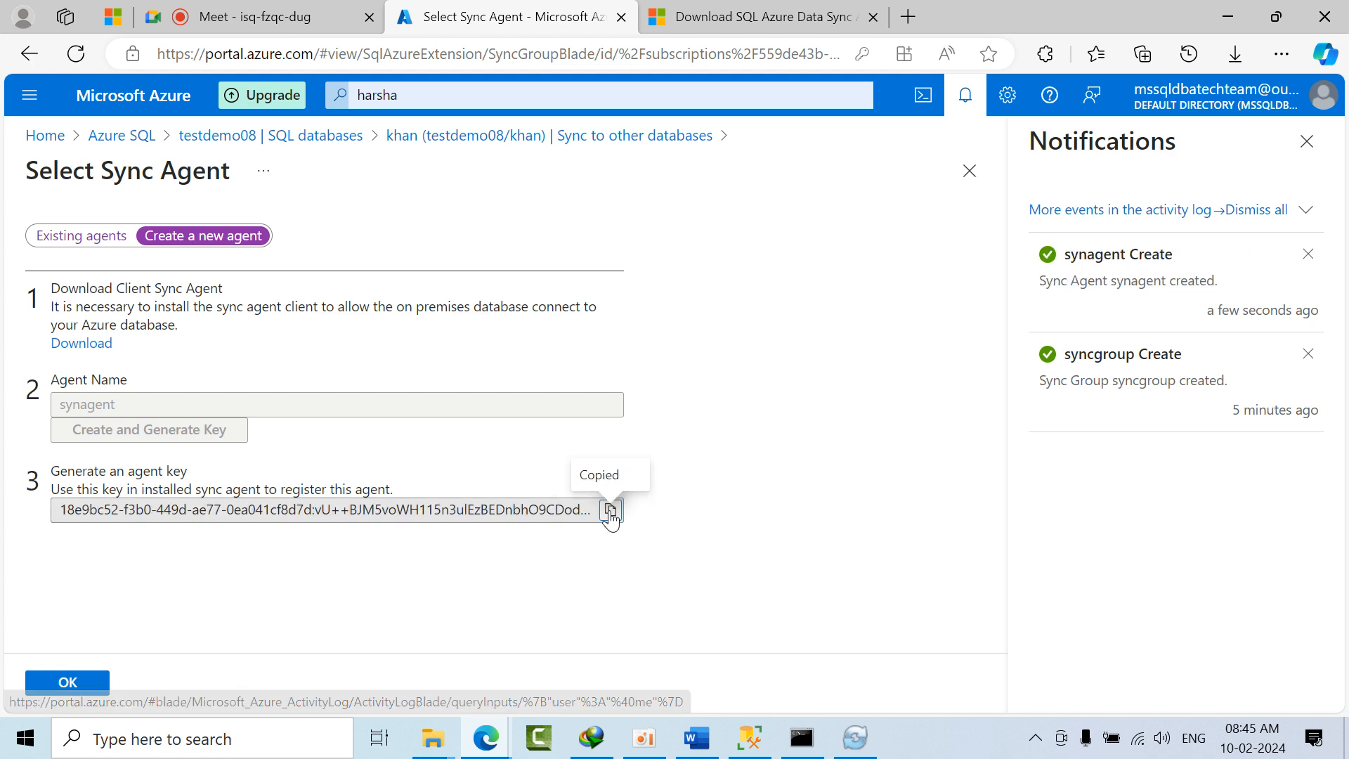
Step: Paste the agent key into Notepad, minimize it, and bring up SQL Data Sync 2.0
{"action": "left_click", "coordinate": [271, 738]}
{"action": "type", "text": "no"}
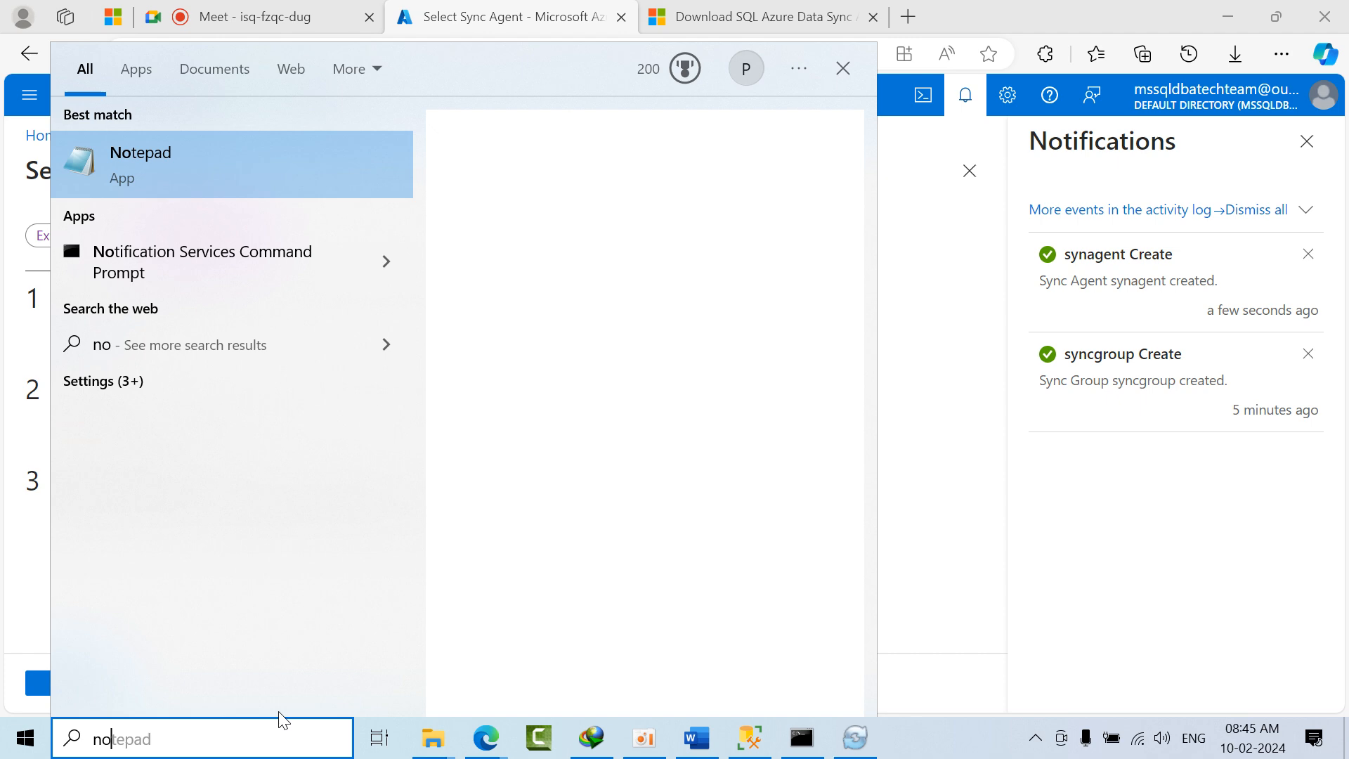
{"action": "left_click", "coordinate": [208, 132]}
{"action": "key", "text": "ctrl+v"}
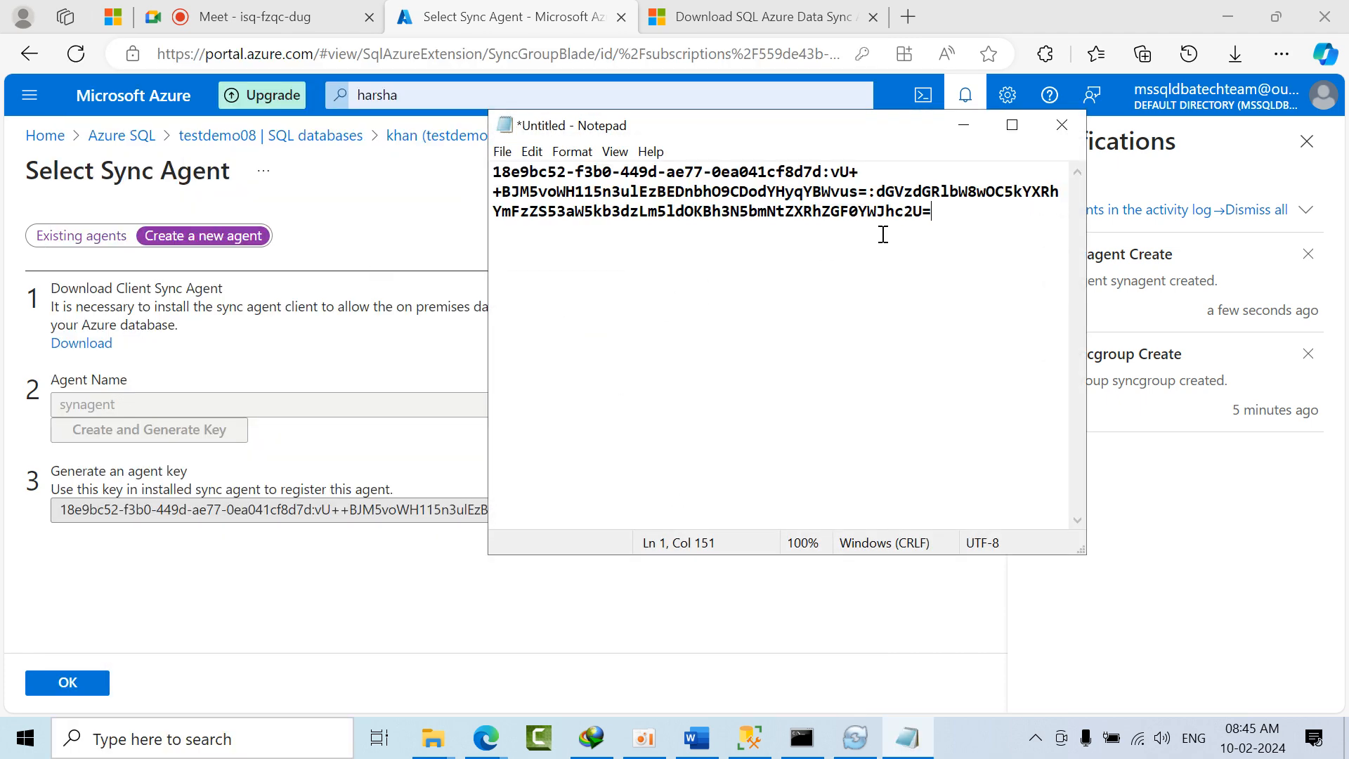
{"action": "left_click", "coordinate": [963, 125]}
{"action": "left_click", "coordinate": [855, 738]}
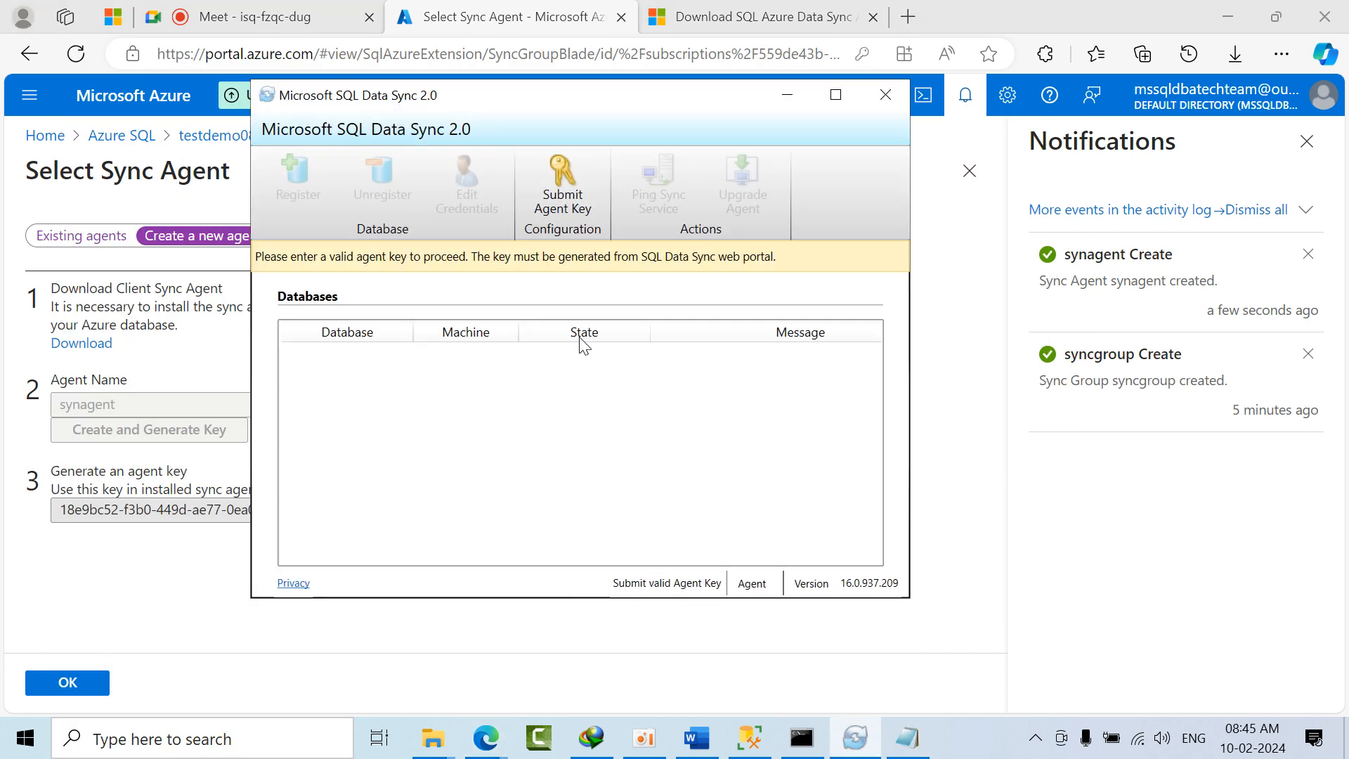
Step: Submit the pasted agent key with the metadata database login and password after a successful connection test
{"action": "left_click", "coordinate": [562, 181]}
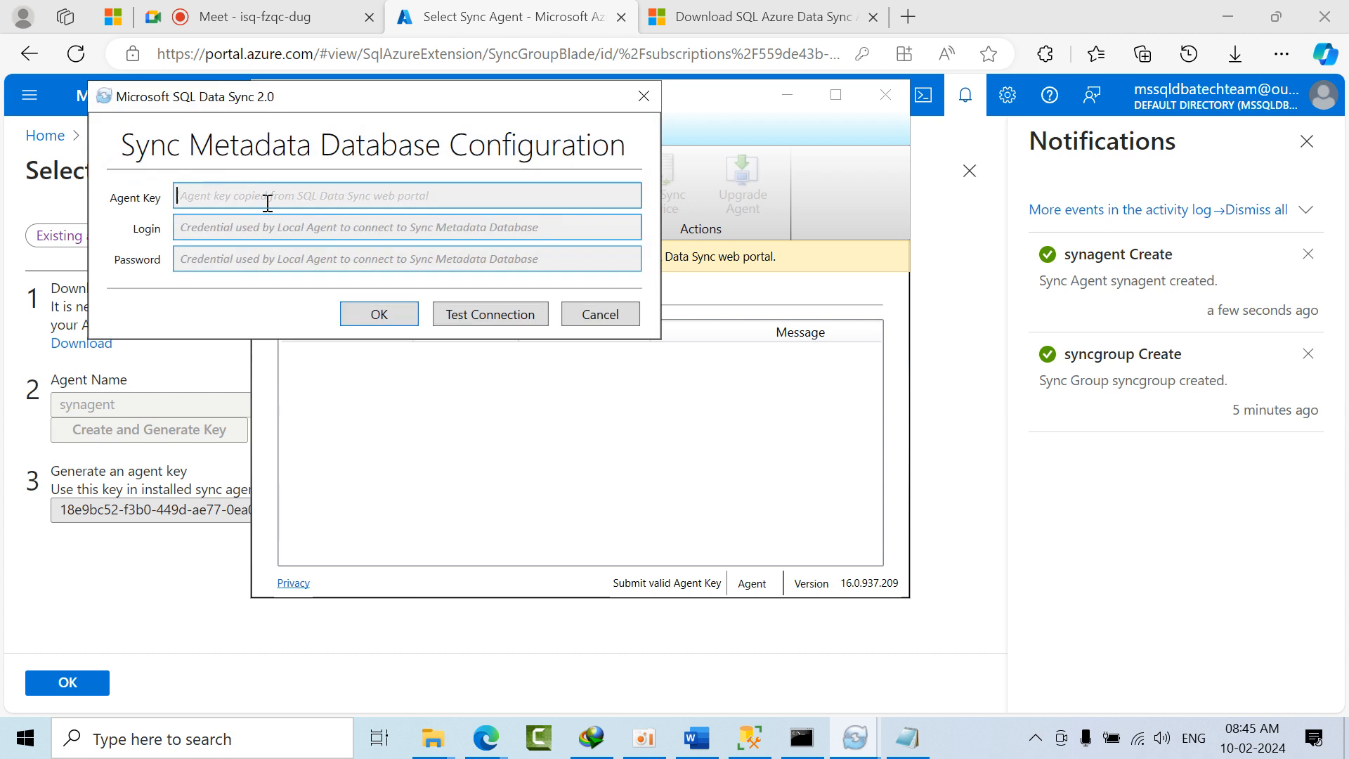
{"action": "key", "text": "ctrl+v"}
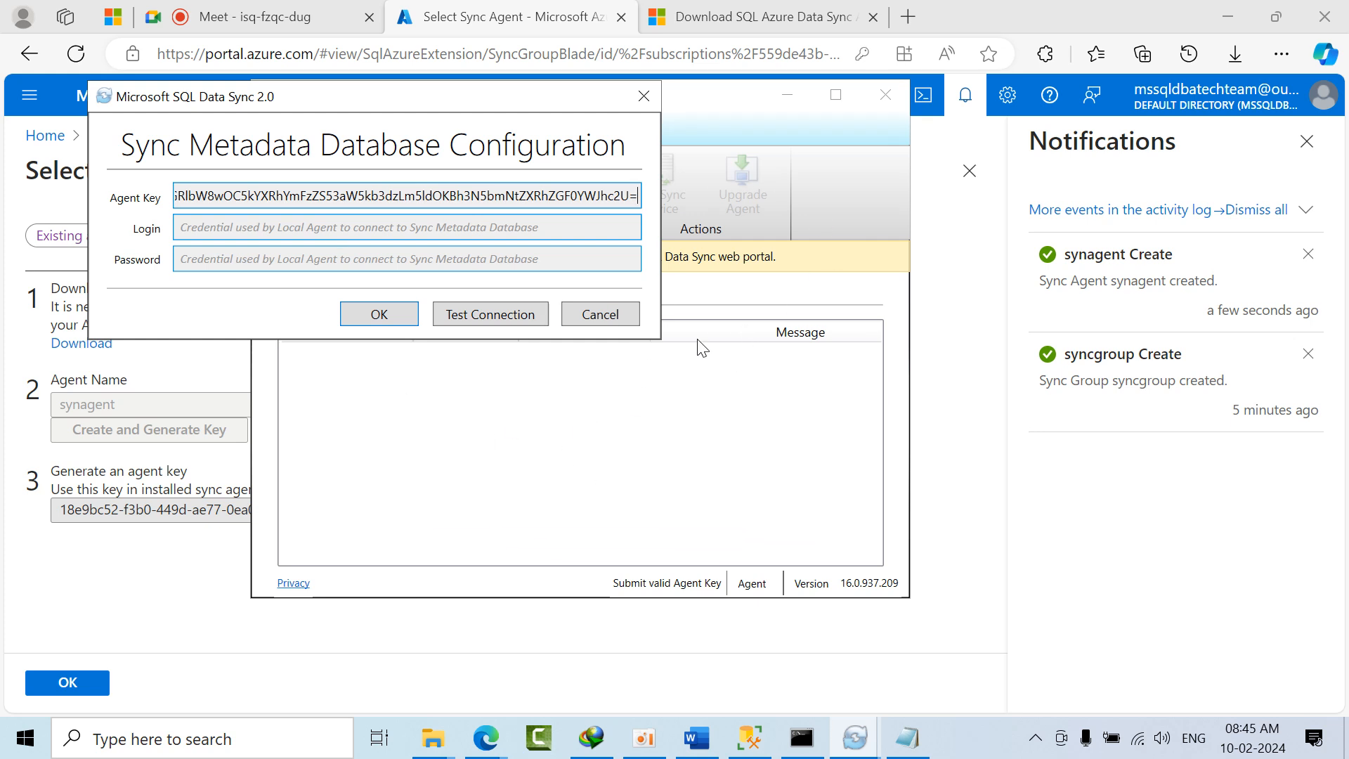
{"action": "left_click", "coordinate": [249, 227]}
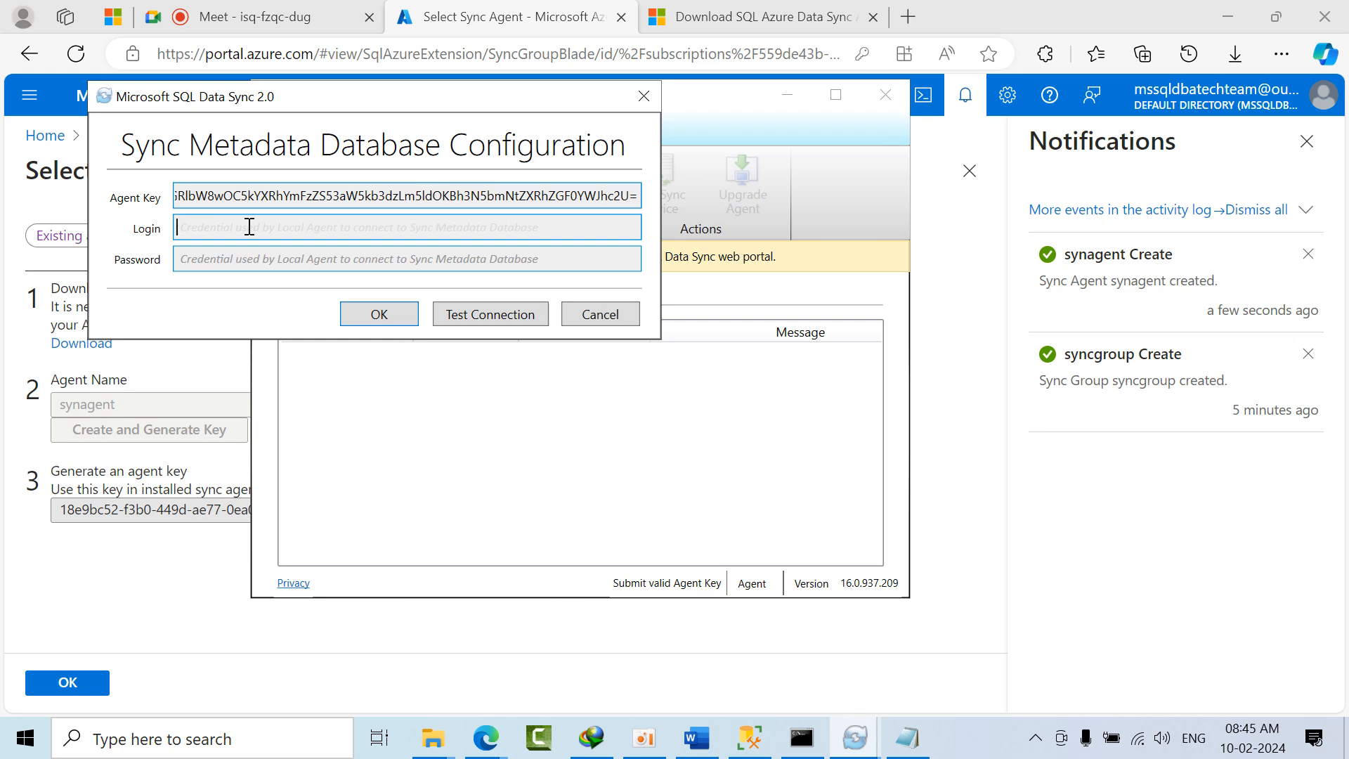
{"action": "type", "text": "harsha"}
{"action": "key", "text": "Tab"}
{"action": "type", "text": "*********"}
{"action": "left_click", "coordinate": [473, 316]}
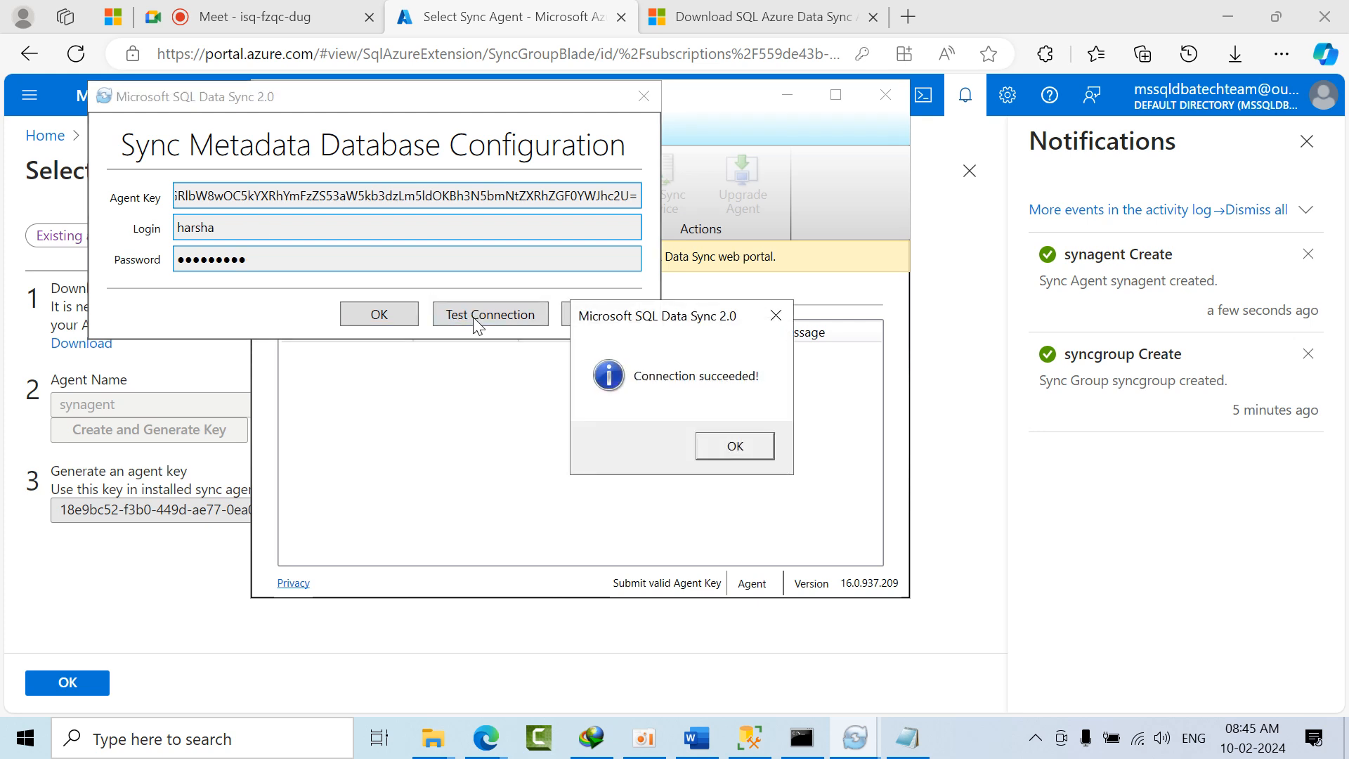
{"action": "left_click", "coordinate": [722, 445]}
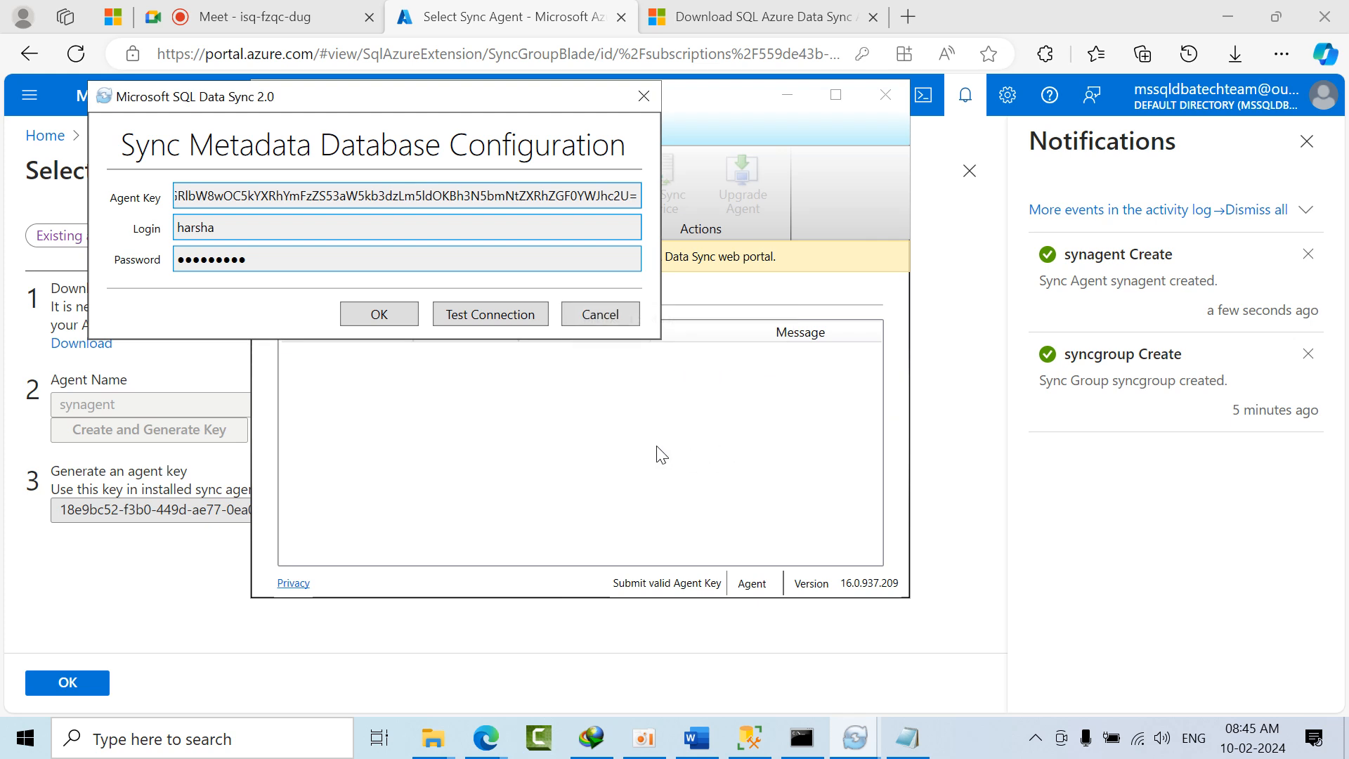
{"action": "left_click", "coordinate": [403, 319]}
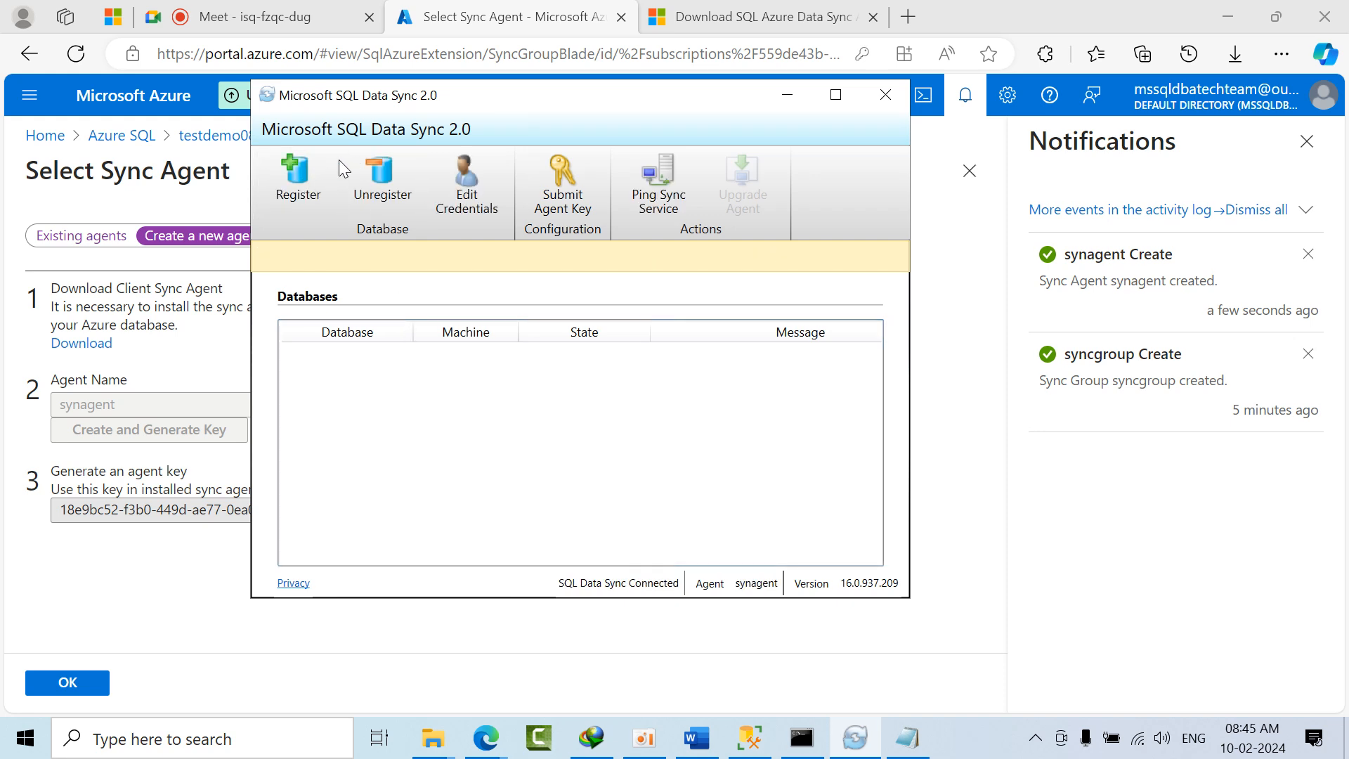
Step: In SSMS, expand HARHSA and its System, File, External, Graph and Dropped Ledger table folders
{"action": "left_click", "coordinate": [749, 737]}
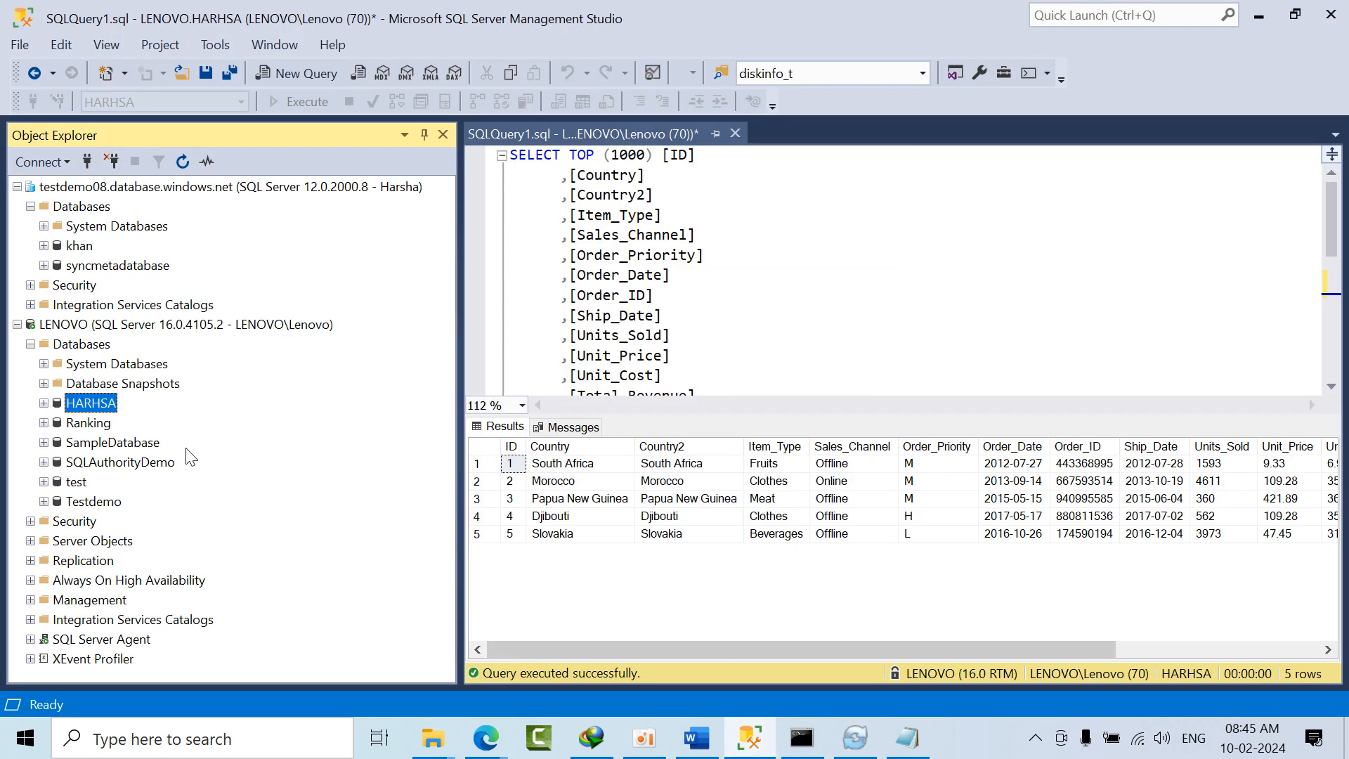
{"action": "double_click", "coordinate": [96, 403]}
{"action": "double_click", "coordinate": [125, 403]}
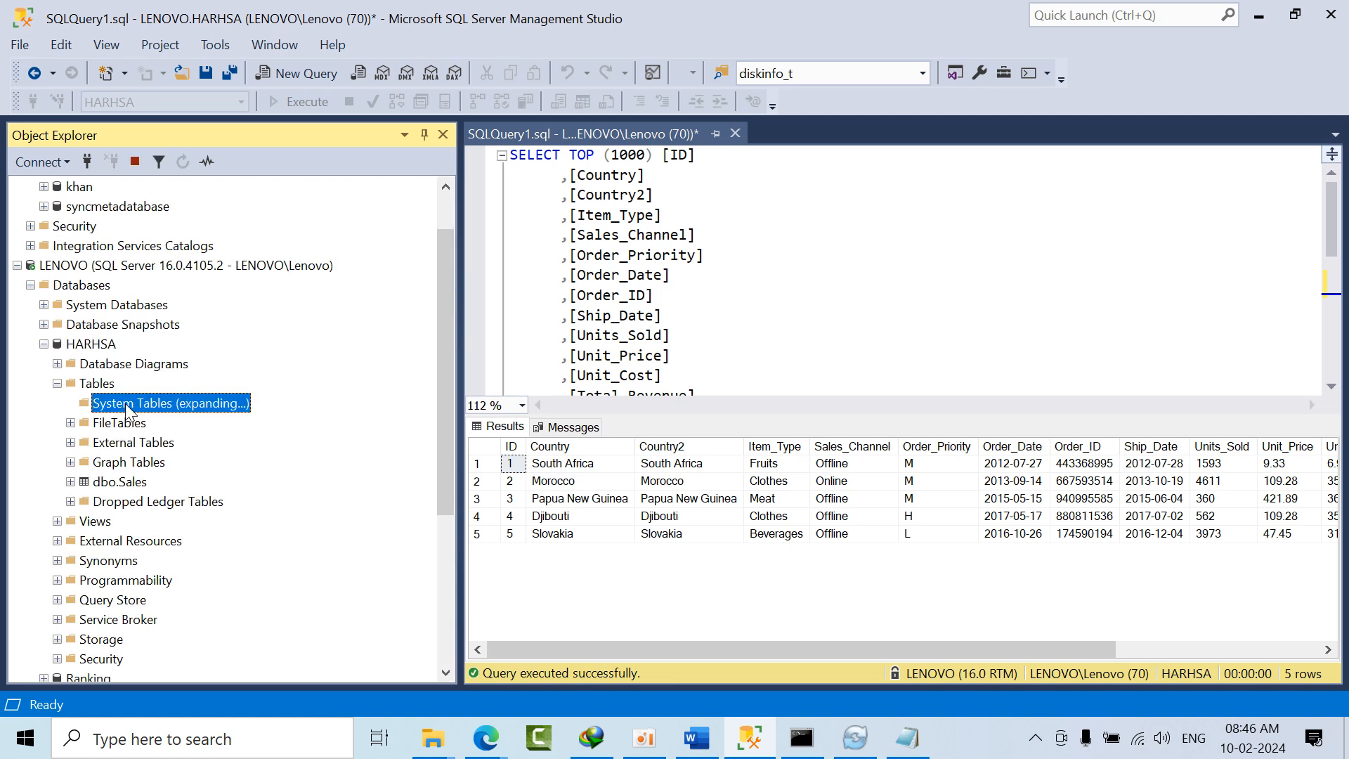
{"action": "double_click", "coordinate": [133, 423]}
{"action": "double_click", "coordinate": [133, 443]}
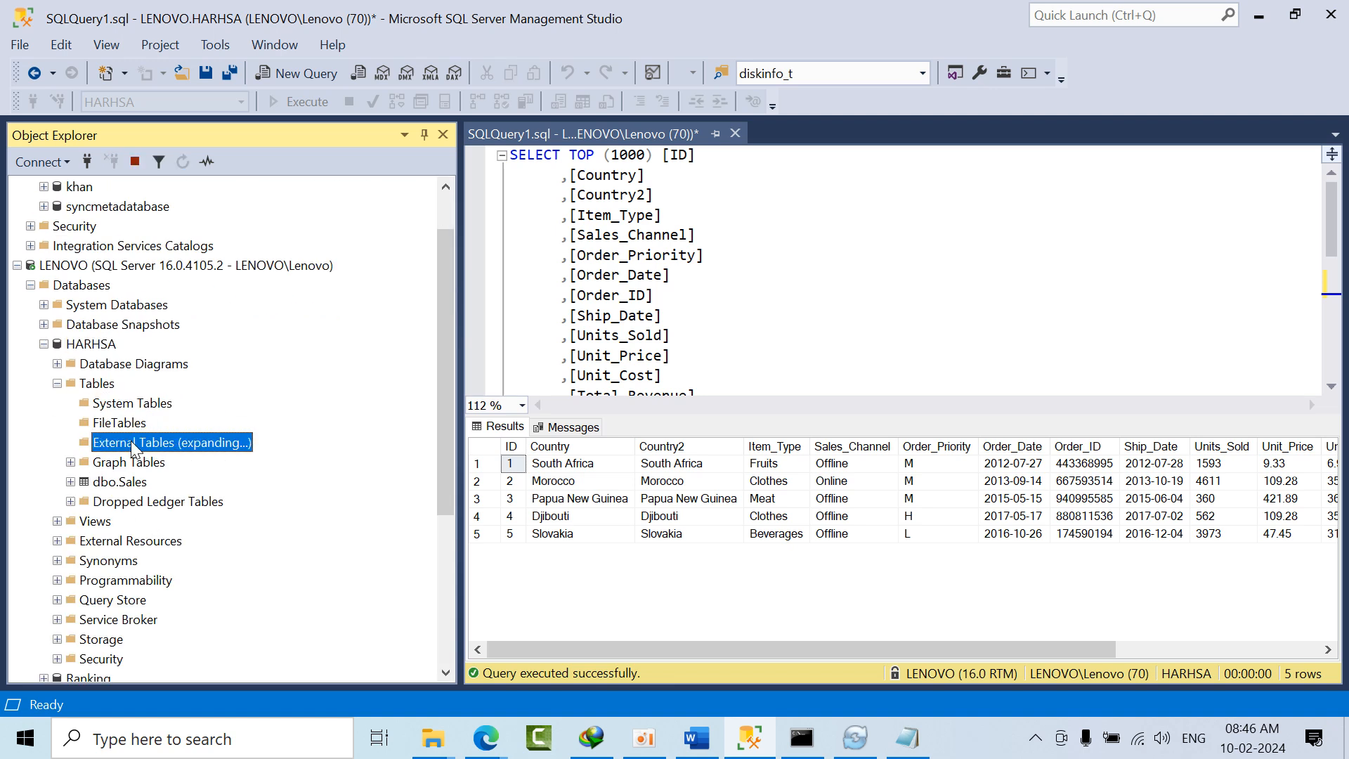
{"action": "double_click", "coordinate": [130, 462]}
{"action": "double_click", "coordinate": [123, 499]}
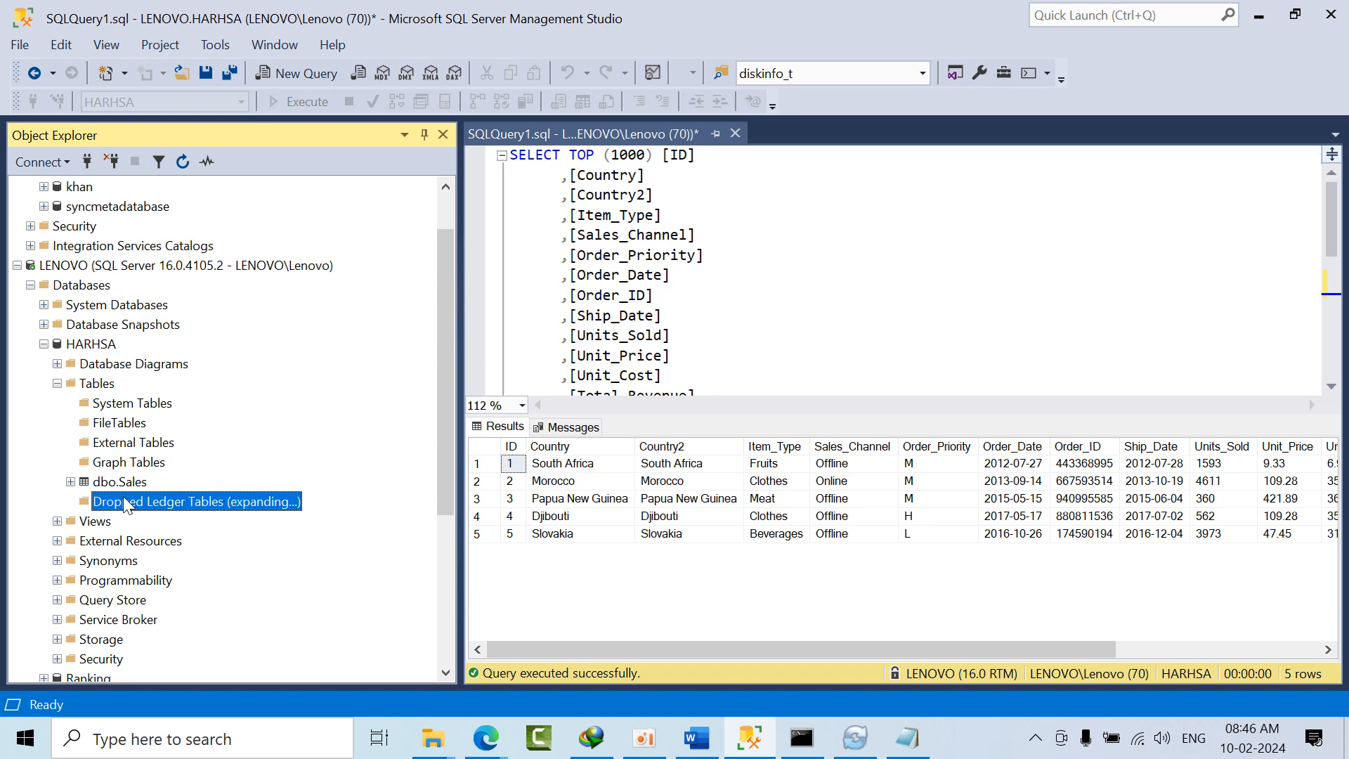
Step: Expand Database Diagrams, decline diagram support, collapse HARHSA and return to the Data Sync agent
{"action": "double_click", "coordinate": [133, 364]}
{"action": "left_click", "coordinate": [937, 400]}
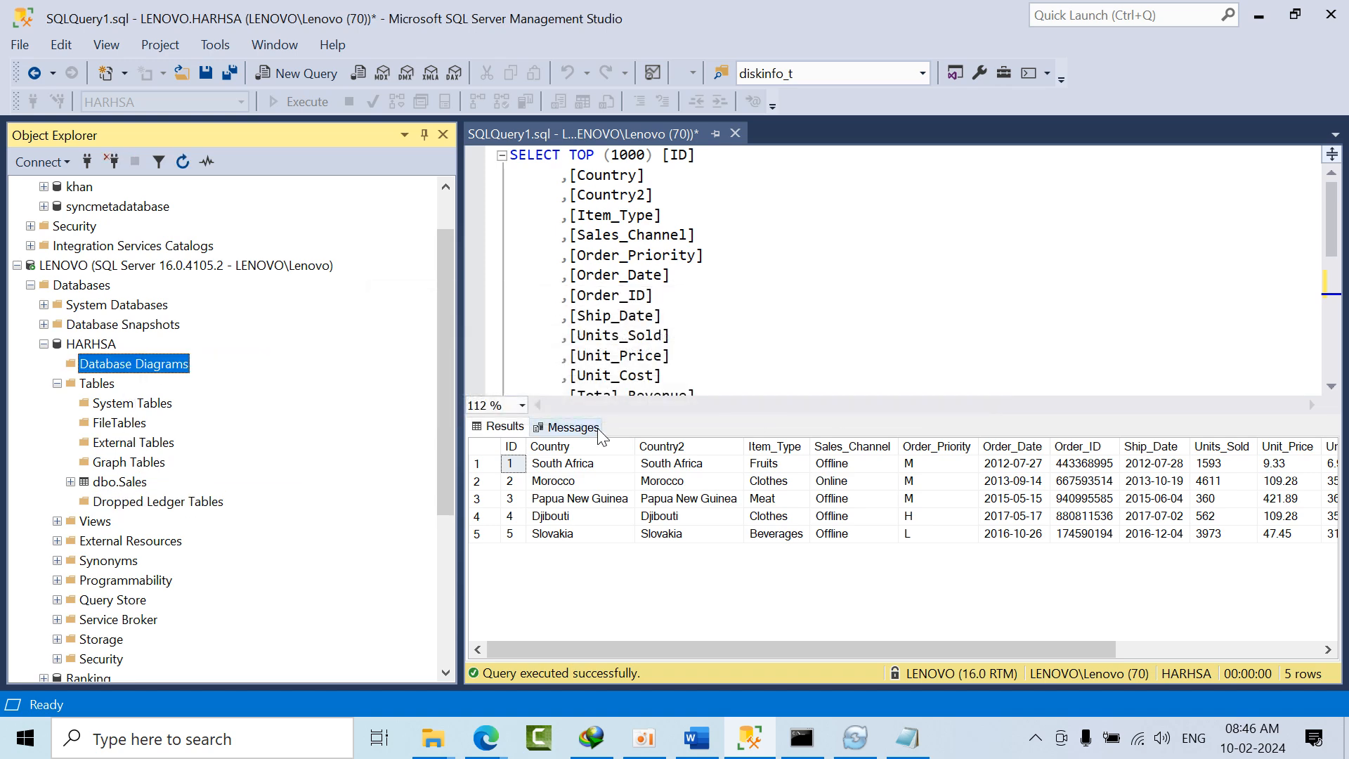
{"action": "left_click", "coordinate": [107, 406]}
{"action": "left_click", "coordinate": [61, 383]}
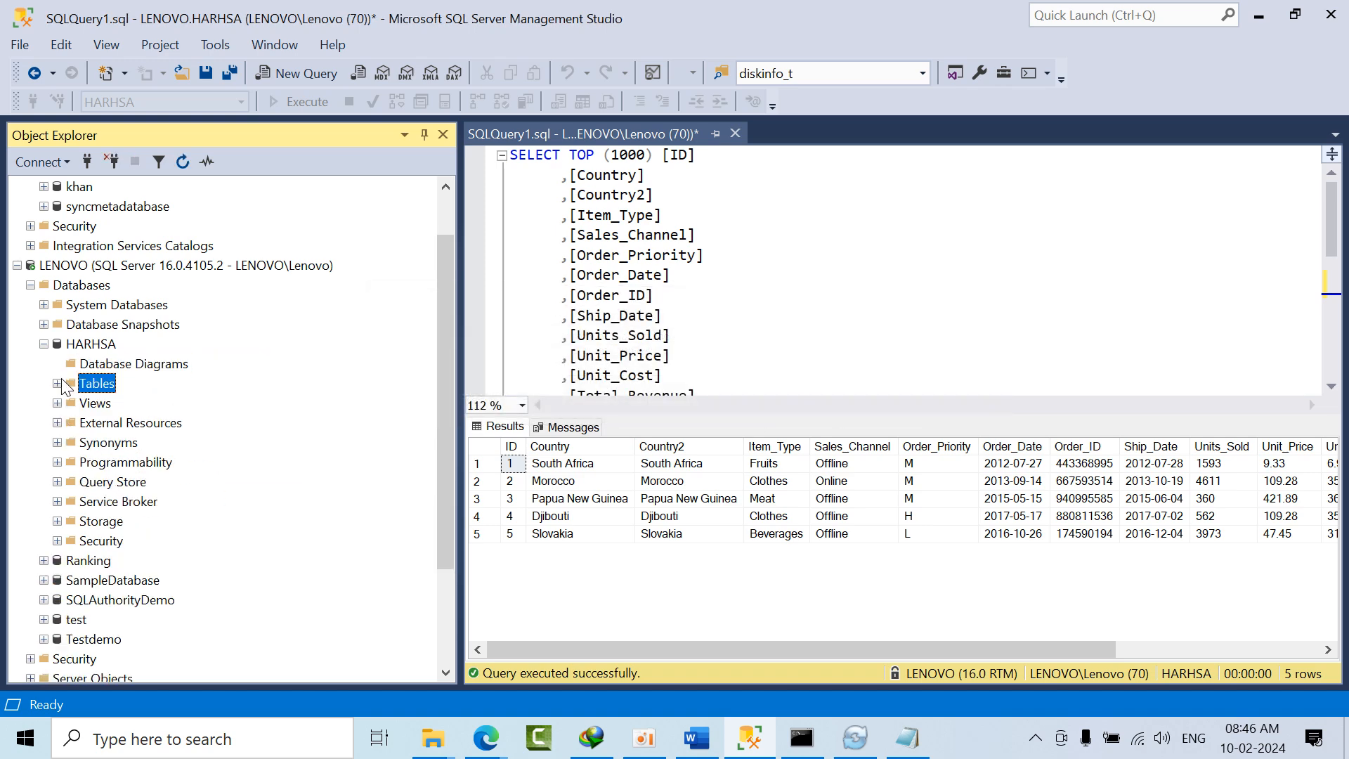
{"action": "left_click", "coordinate": [43, 344]}
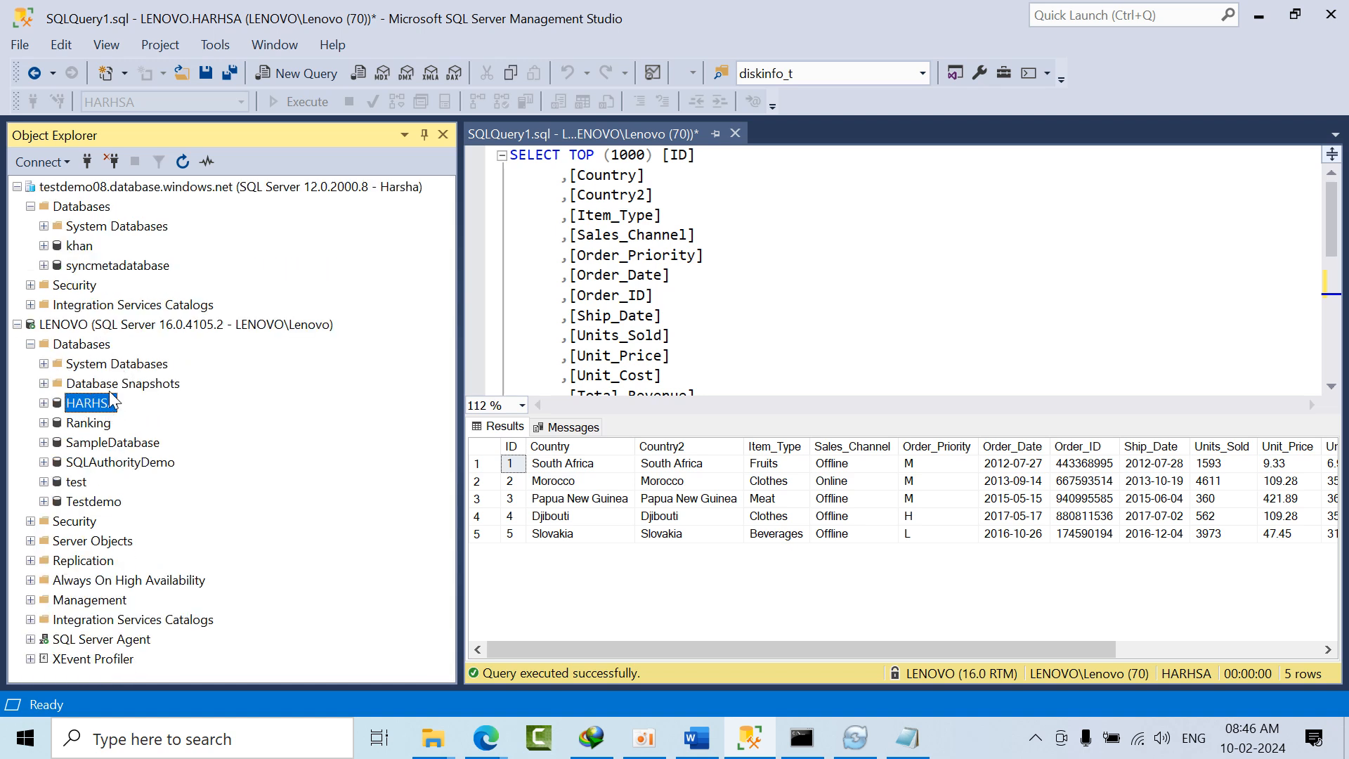
{"action": "left_click", "coordinate": [855, 737]}
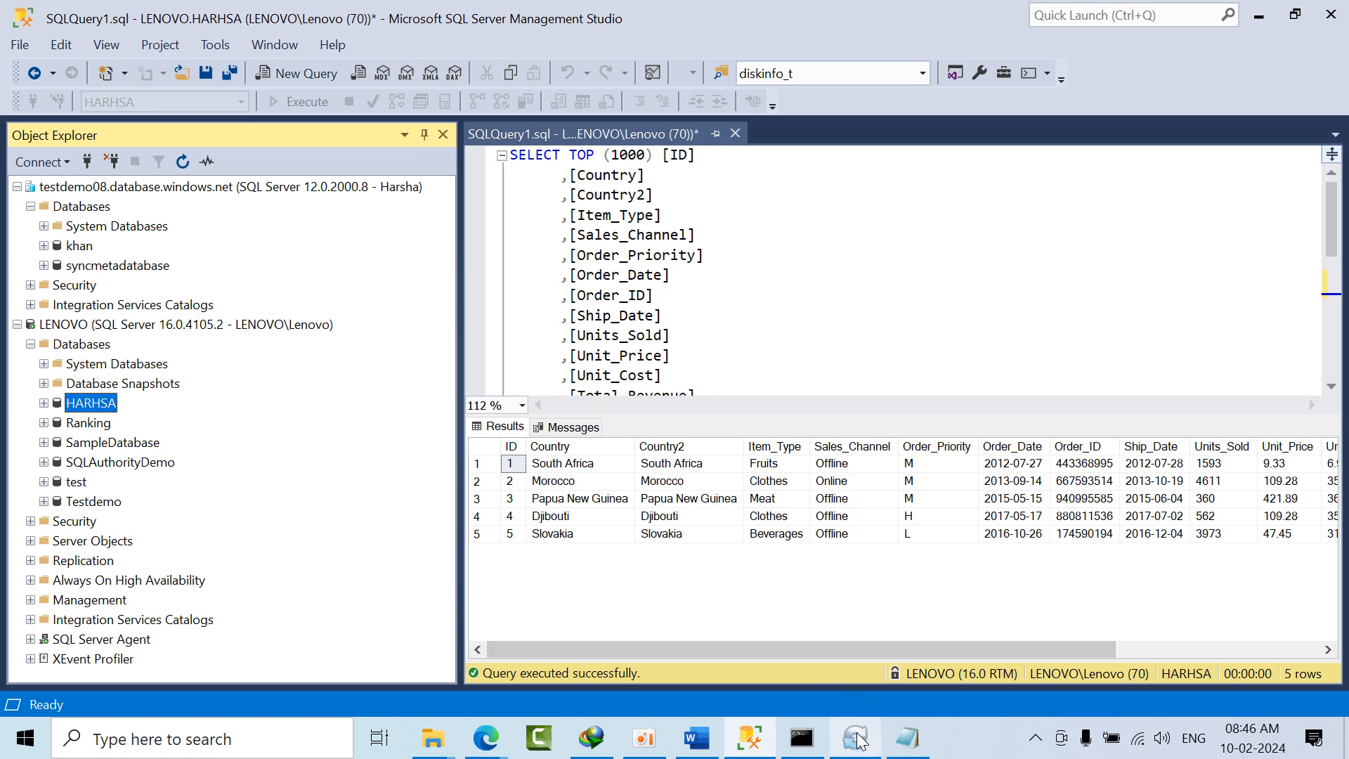
Step: Register database HARHSA on server Lenovo as Reachable, then return to the Azure portal
{"action": "left_click", "coordinate": [298, 176]}
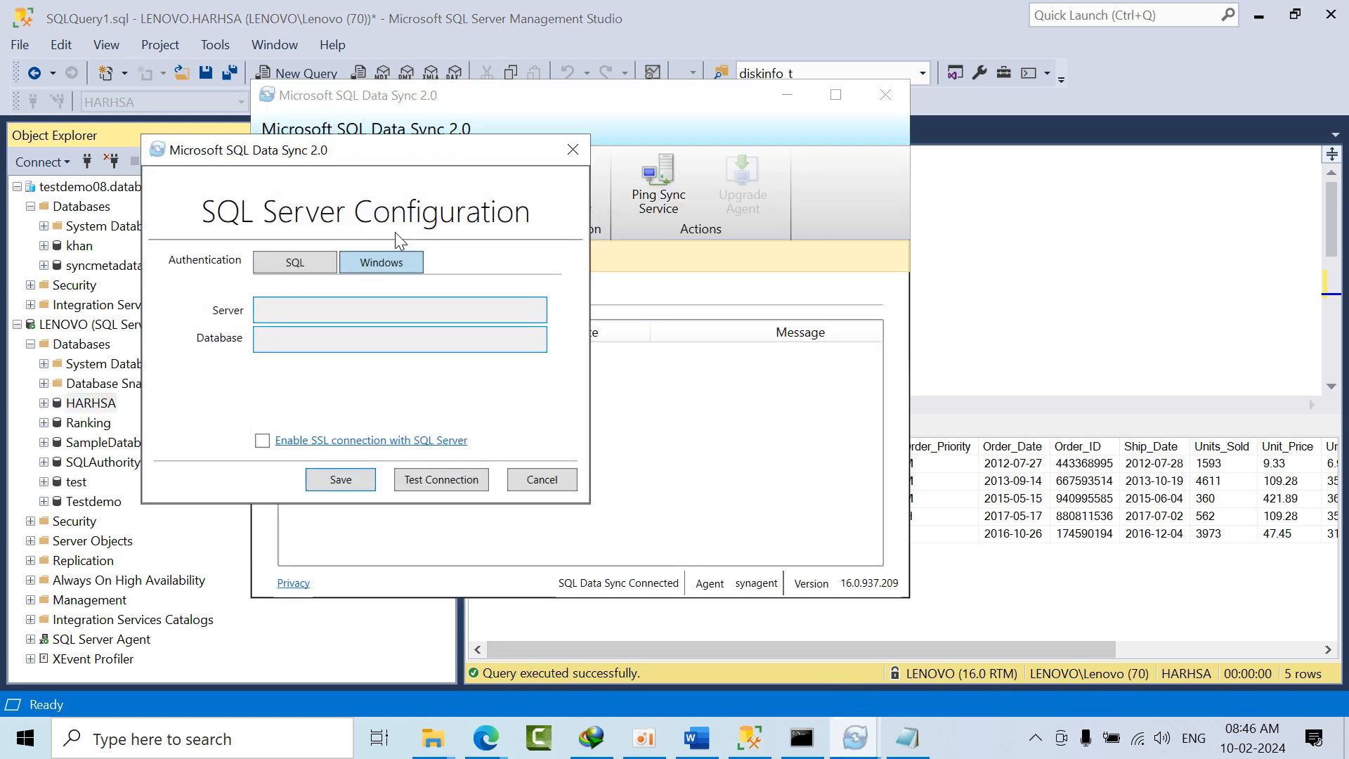
{"action": "left_click_drag", "start_coordinate": [355, 167], "coordinate": [520, 170]}
{"action": "left_click", "coordinate": [453, 303]}
{"action": "type", "text": "Lenovo"}
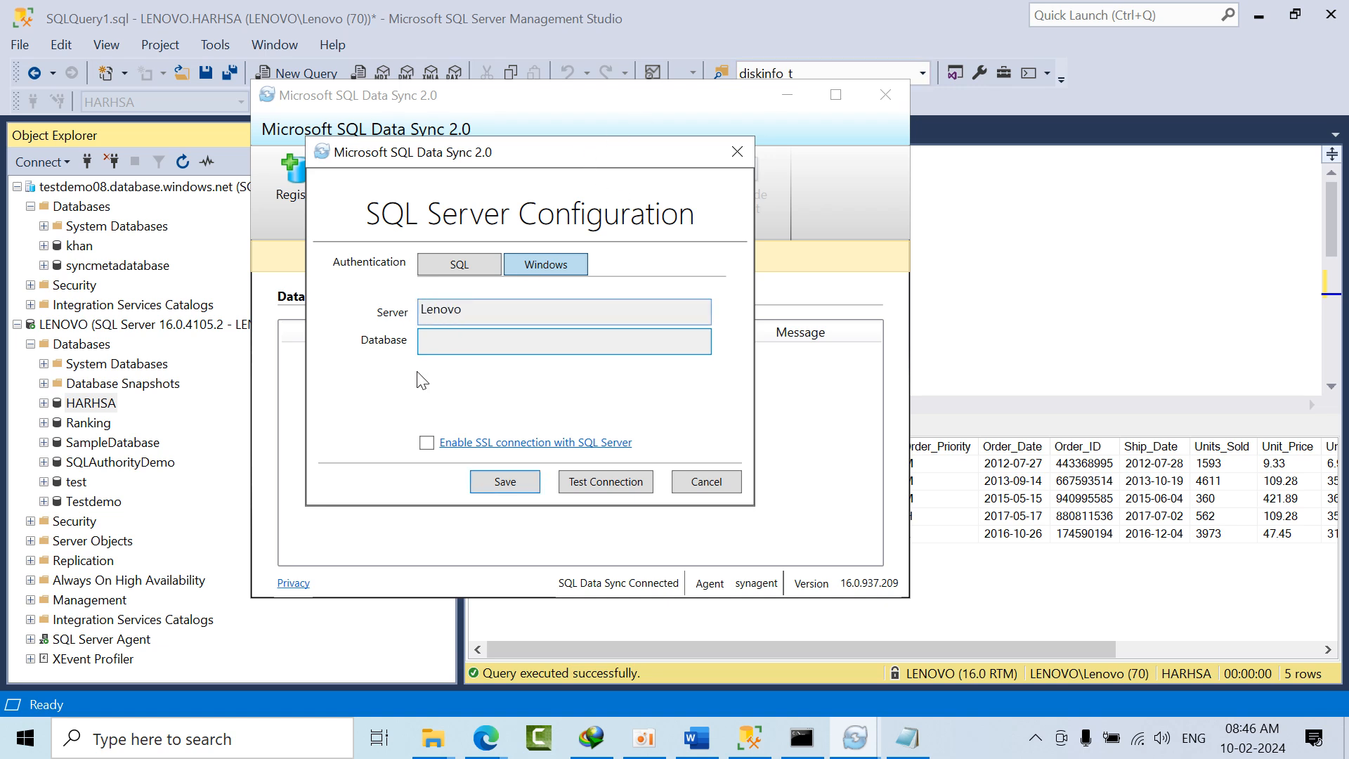
{"action": "left_click", "coordinate": [447, 345]}
{"action": "type", "text": "HARHSA"}
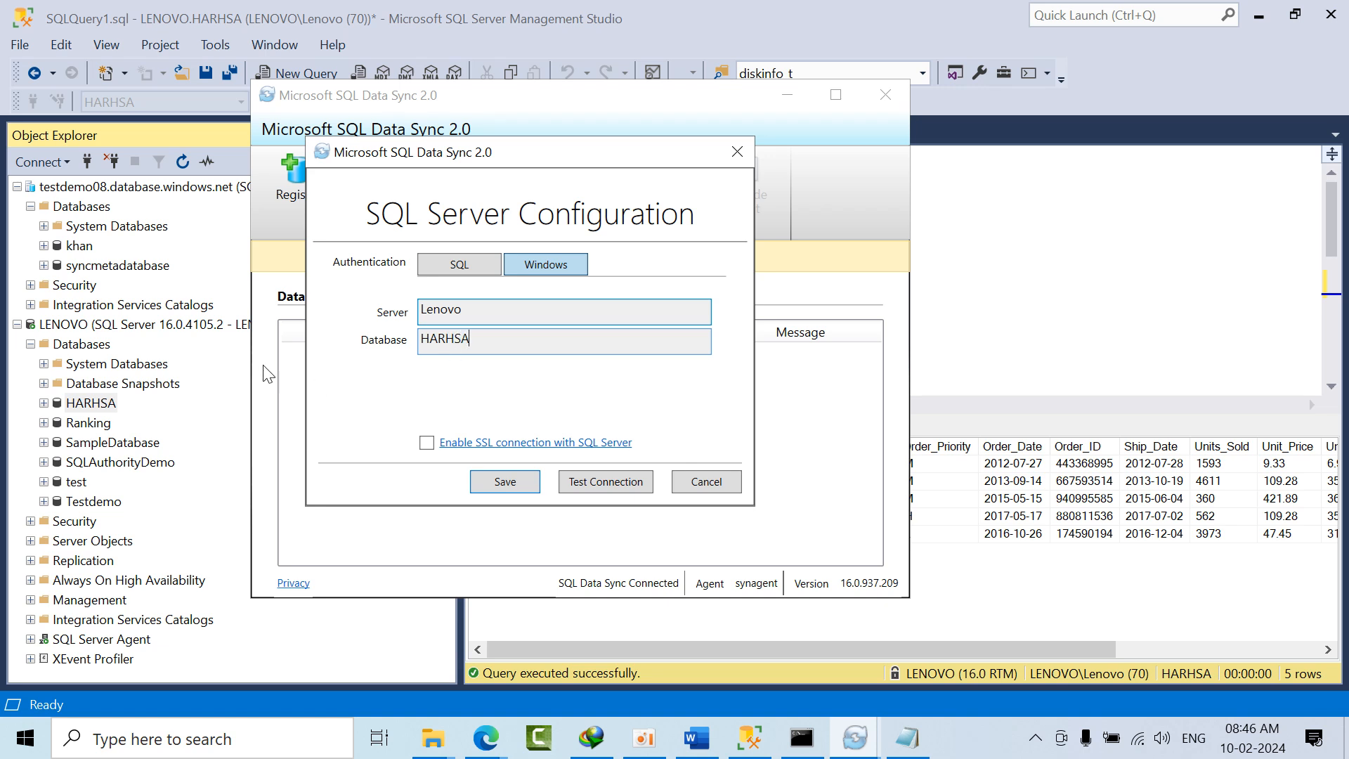
{"action": "left_click", "coordinate": [598, 483]}
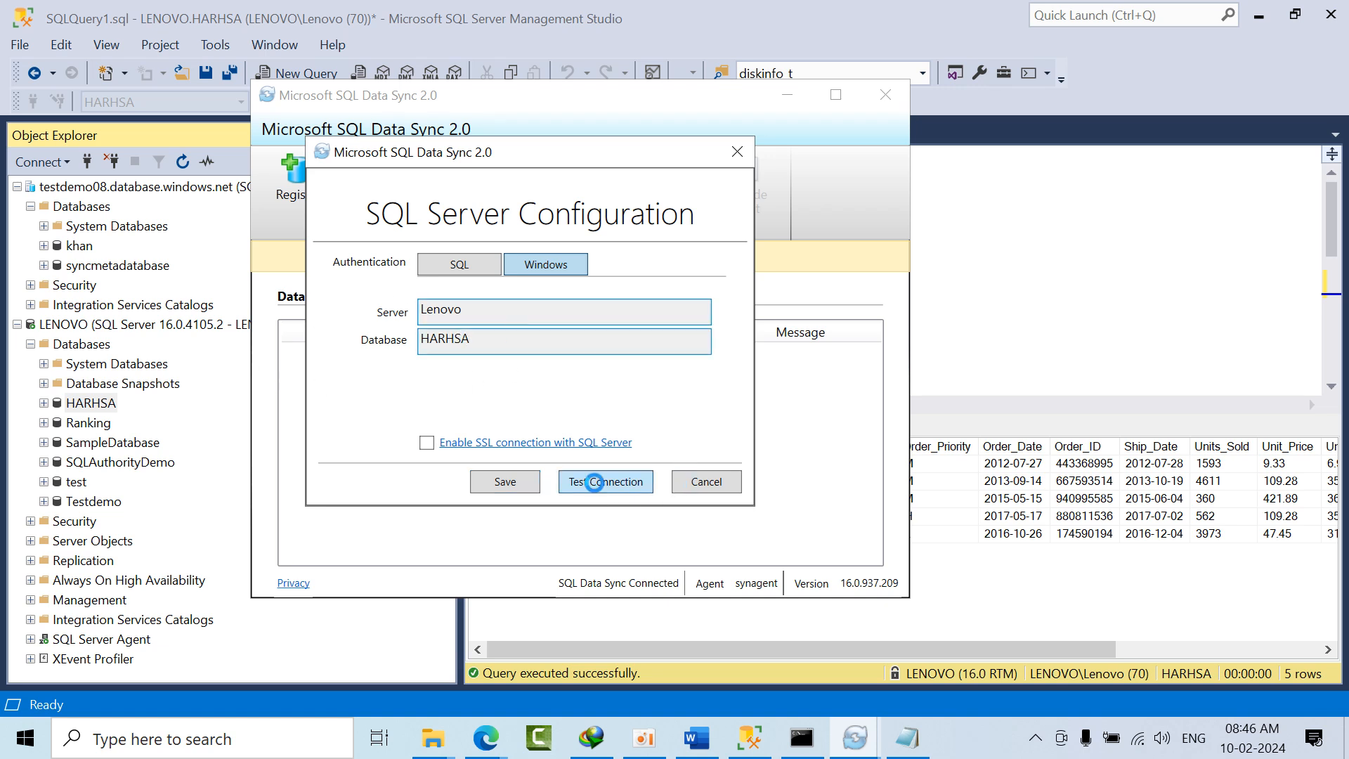
{"action": "left_click", "coordinate": [724, 460]}
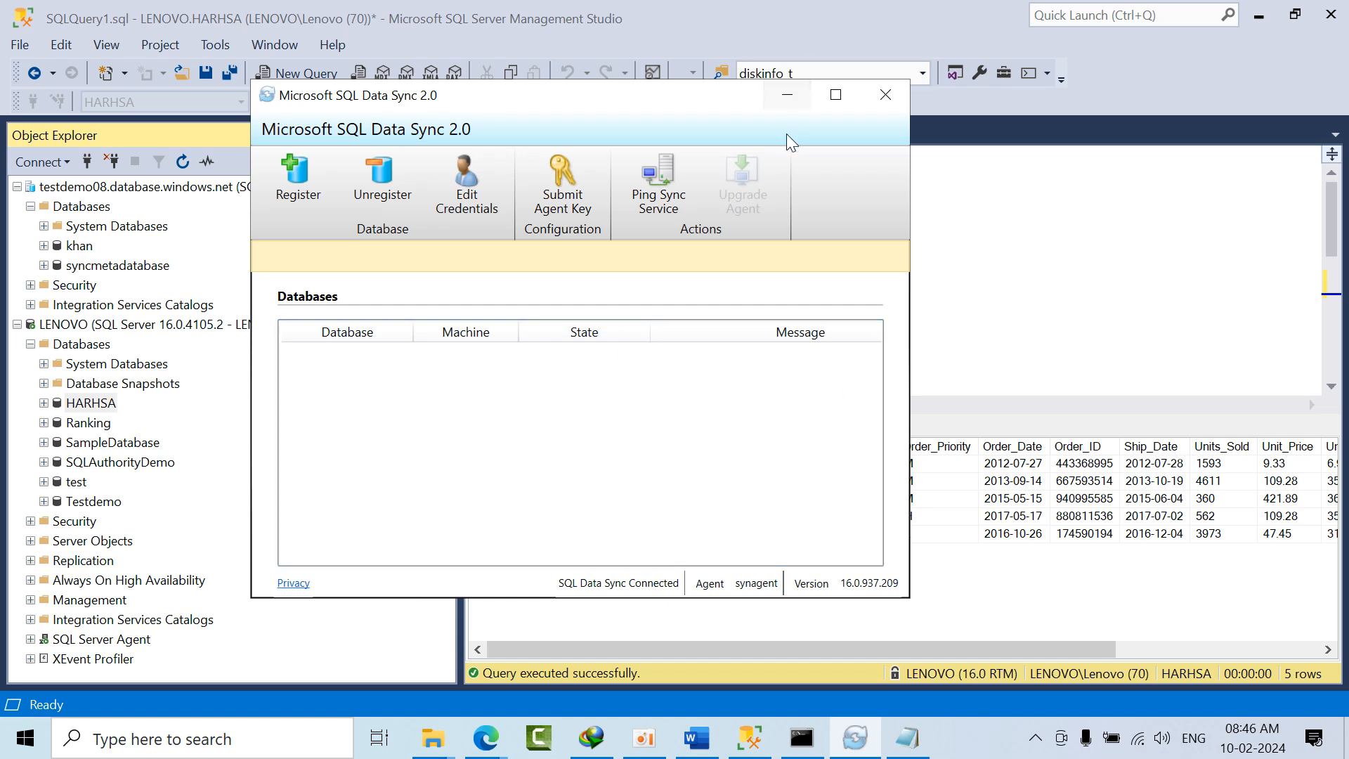
{"action": "left_click", "coordinate": [357, 353]}
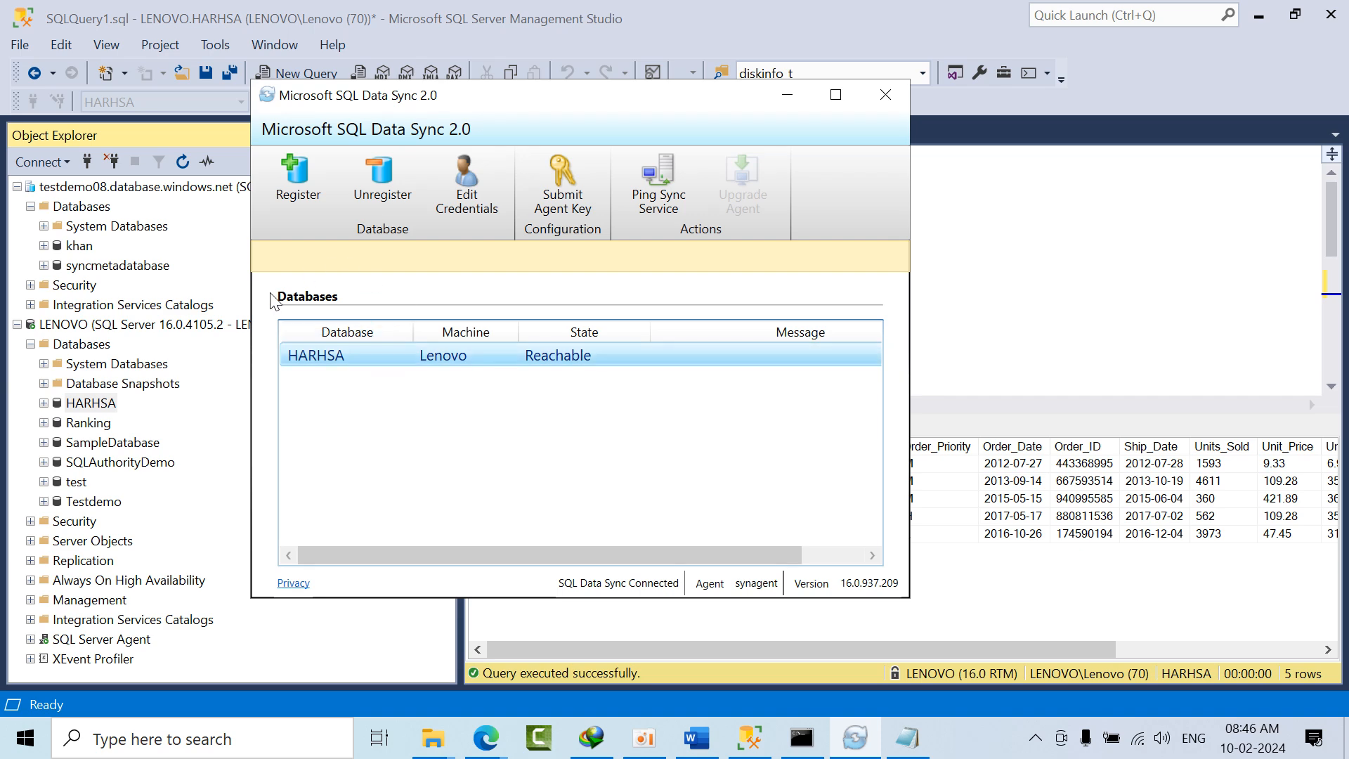
{"action": "left_click", "coordinate": [483, 736]}
{"action": "left_click", "coordinate": [390, 684]}
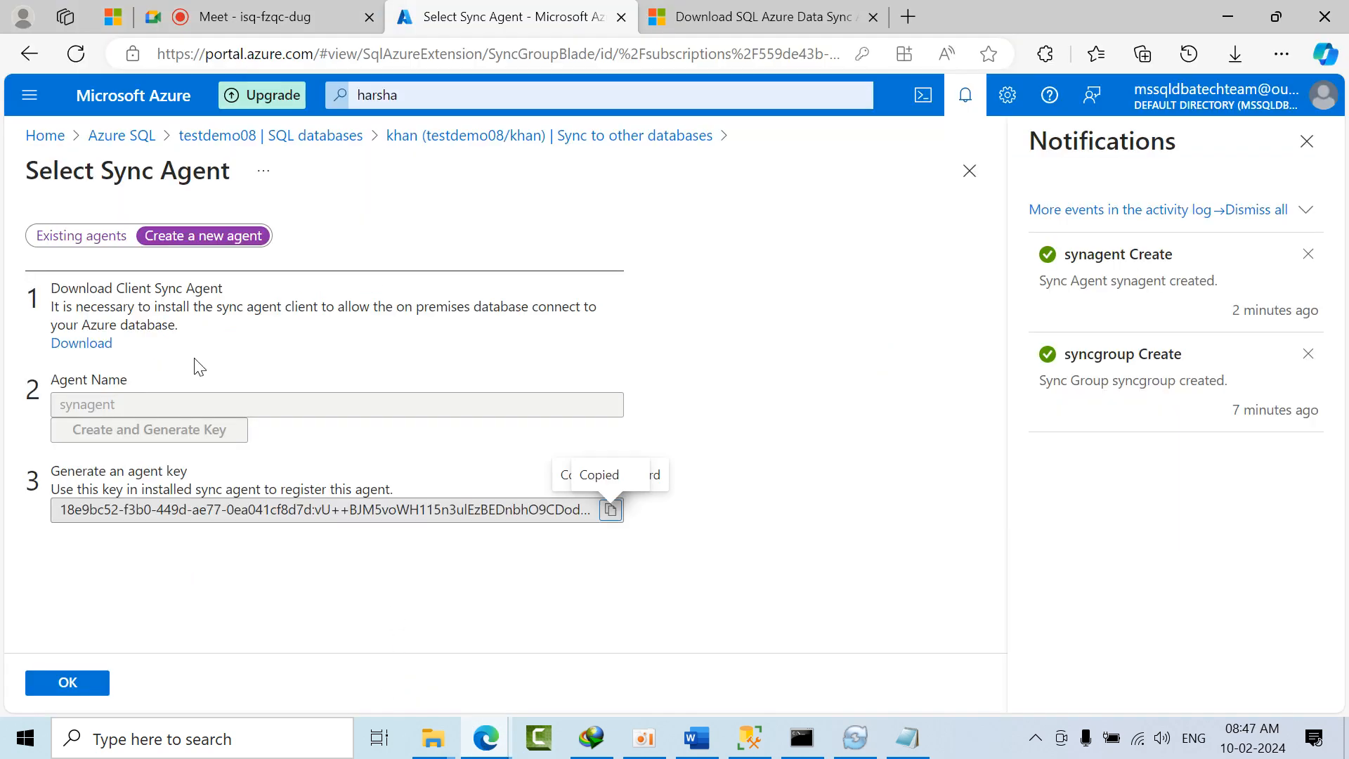
Step: Choose synagent as the sync agent for the on-premises member
{"action": "left_click", "coordinate": [85, 680]}
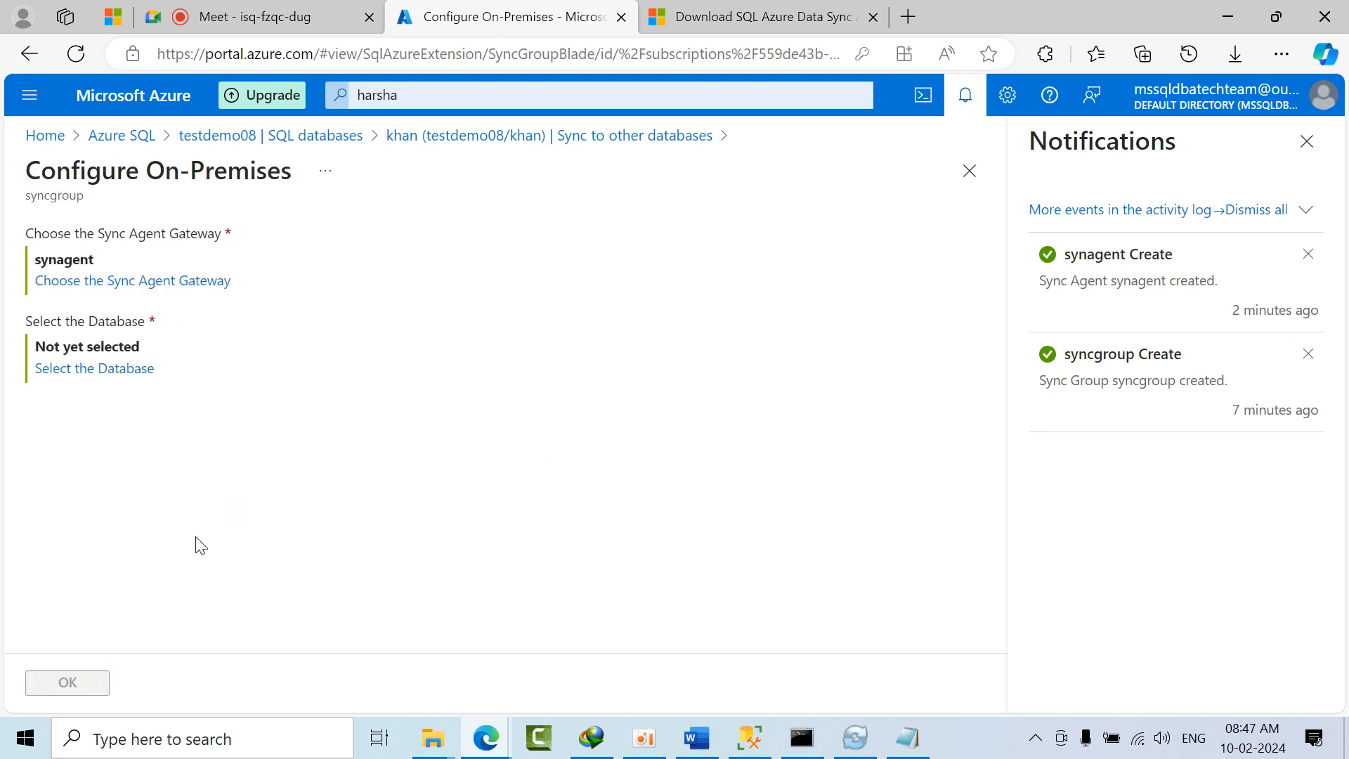
{"action": "left_click", "coordinate": [119, 286]}
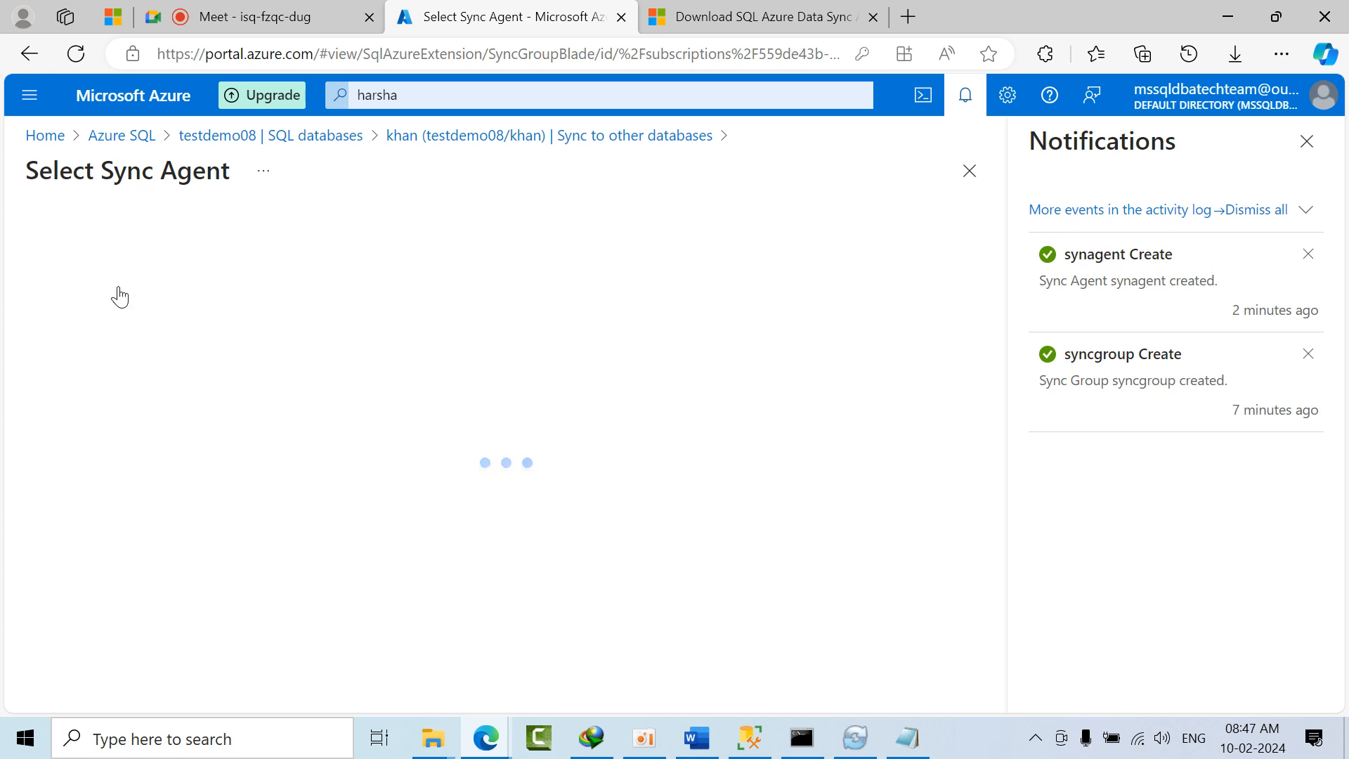
{"action": "left_click", "coordinate": [164, 293]}
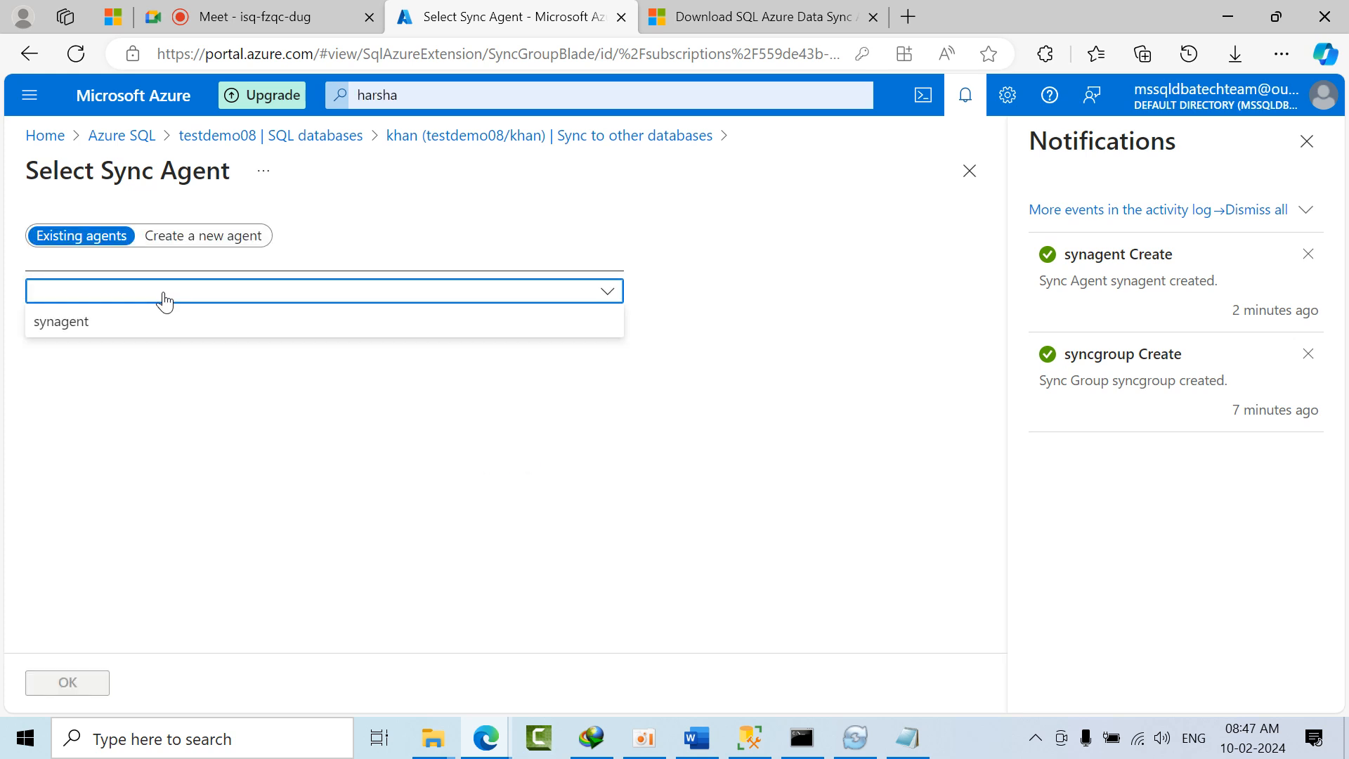
{"action": "left_click", "coordinate": [94, 328]}
{"action": "left_click", "coordinate": [100, 682]}
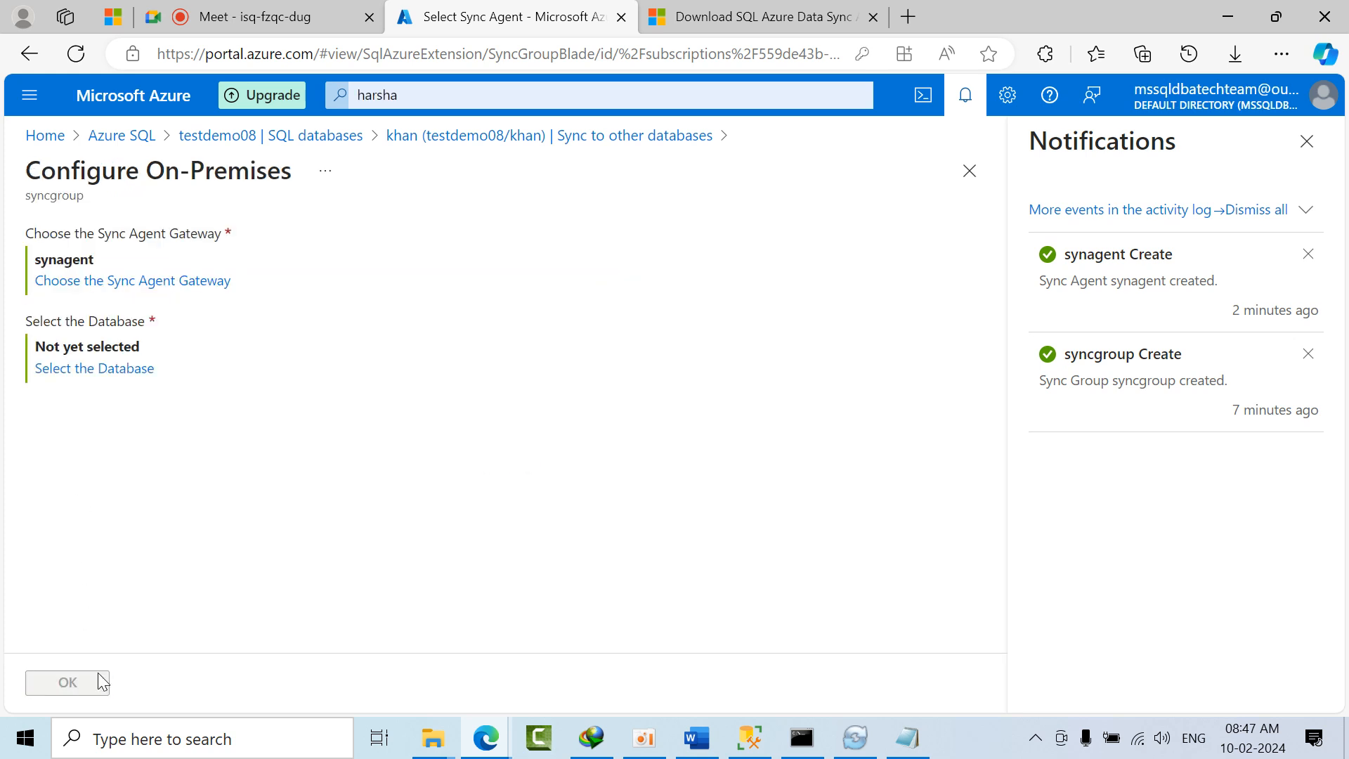
Step: Add member 'onprem' using Lenovo/HARHSA with Bi-directional Sync and confirm the on-premises configuration
{"action": "left_click", "coordinate": [95, 371]}
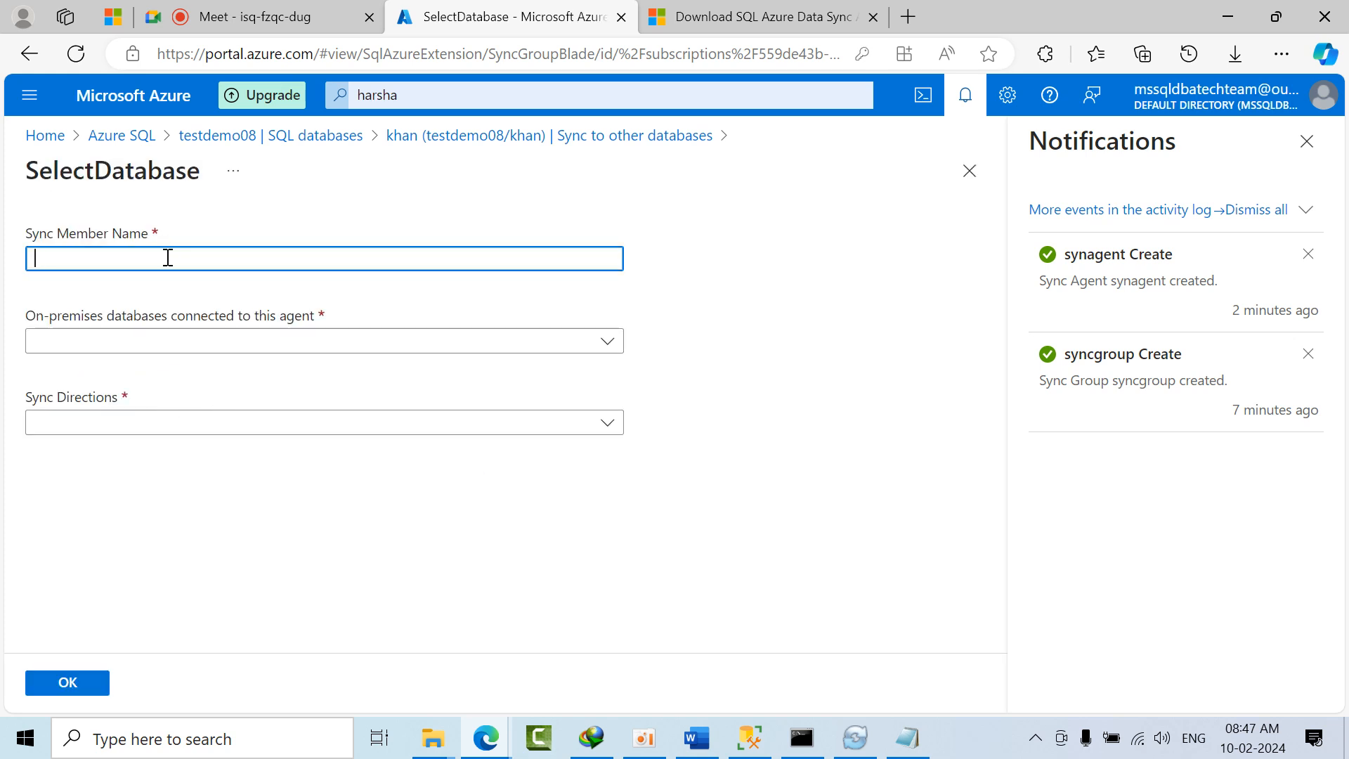
{"action": "type", "text": "onprem"}
{"action": "left_click", "coordinate": [98, 340]}
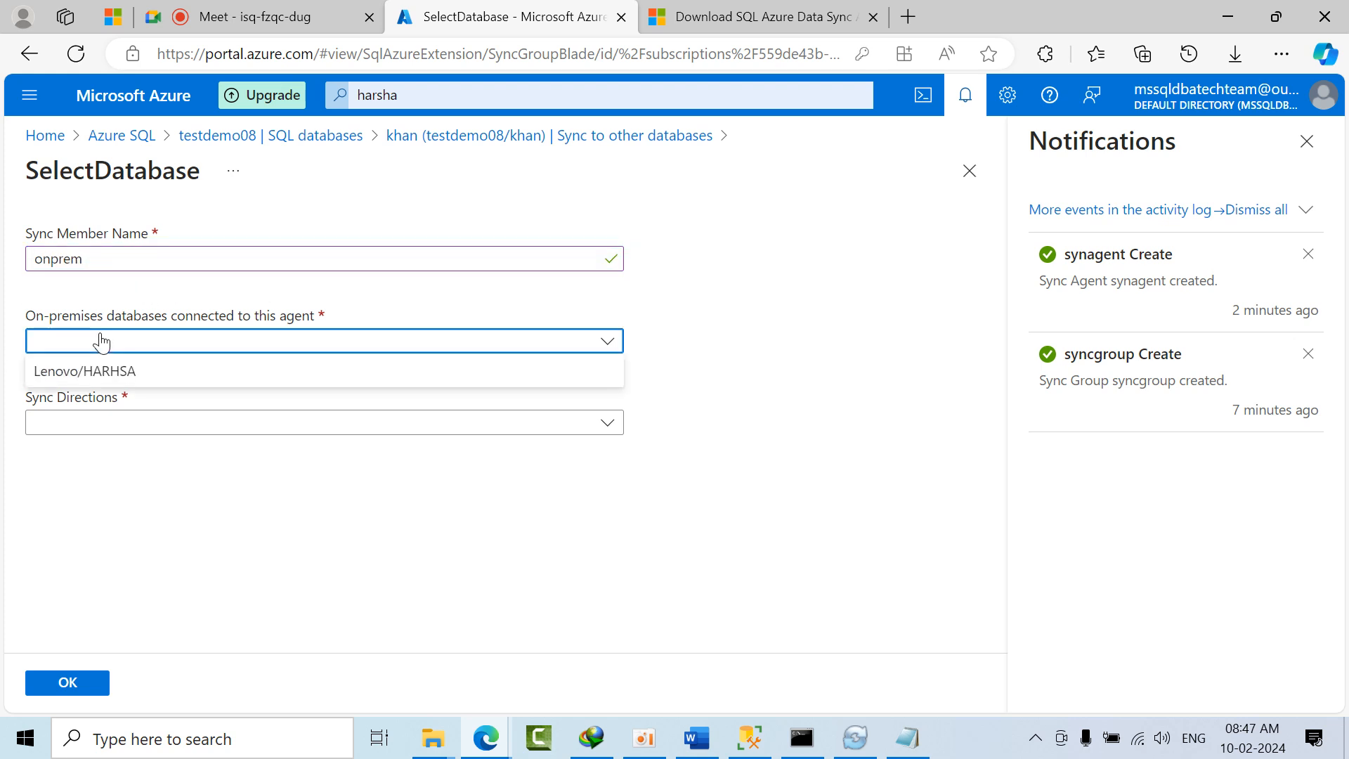
{"action": "left_click", "coordinate": [103, 372]}
{"action": "left_click", "coordinate": [97, 425]}
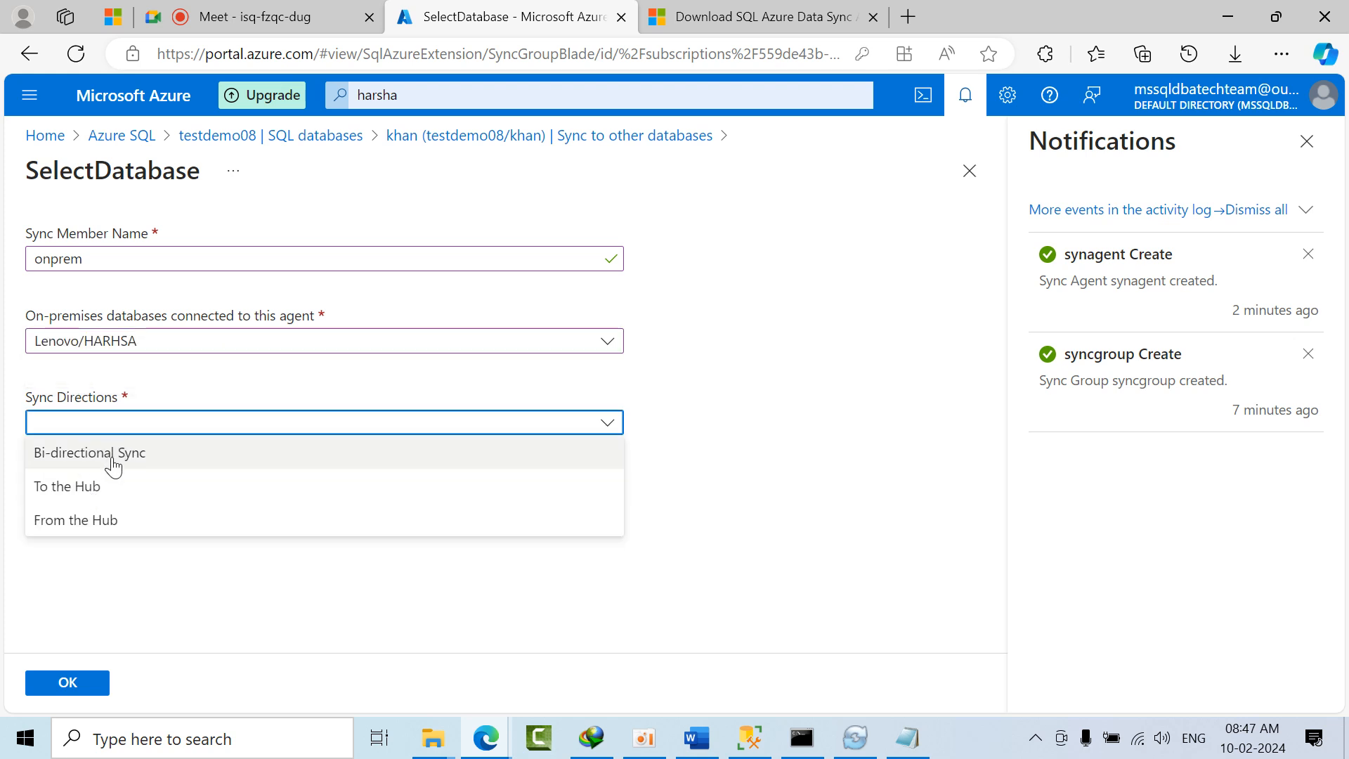
{"action": "left_click", "coordinate": [113, 460]}
{"action": "left_click", "coordinate": [53, 689]}
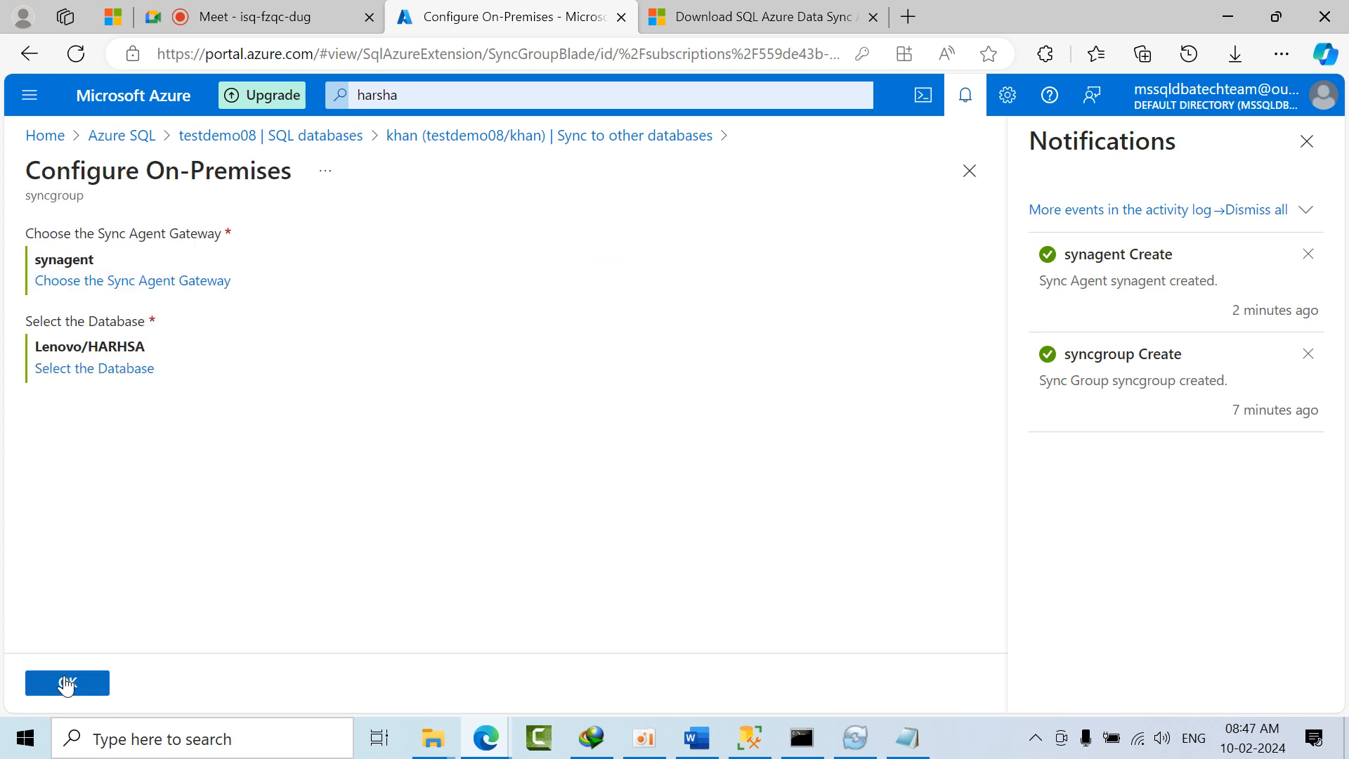
{"action": "left_click", "coordinate": [70, 683]}
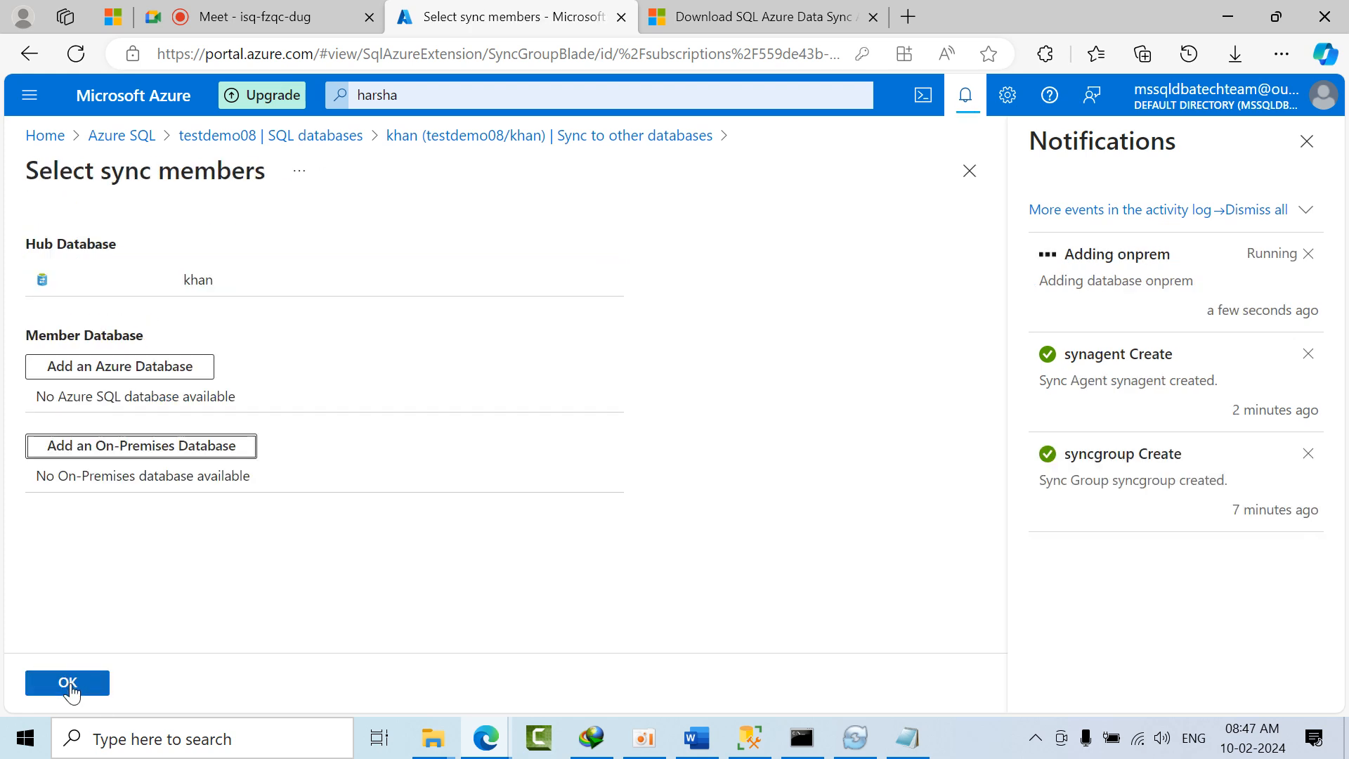
Step: Select dbo.Sales with all its fields from the onprem database and save the sync schema
{"action": "left_click", "coordinate": [70, 685]}
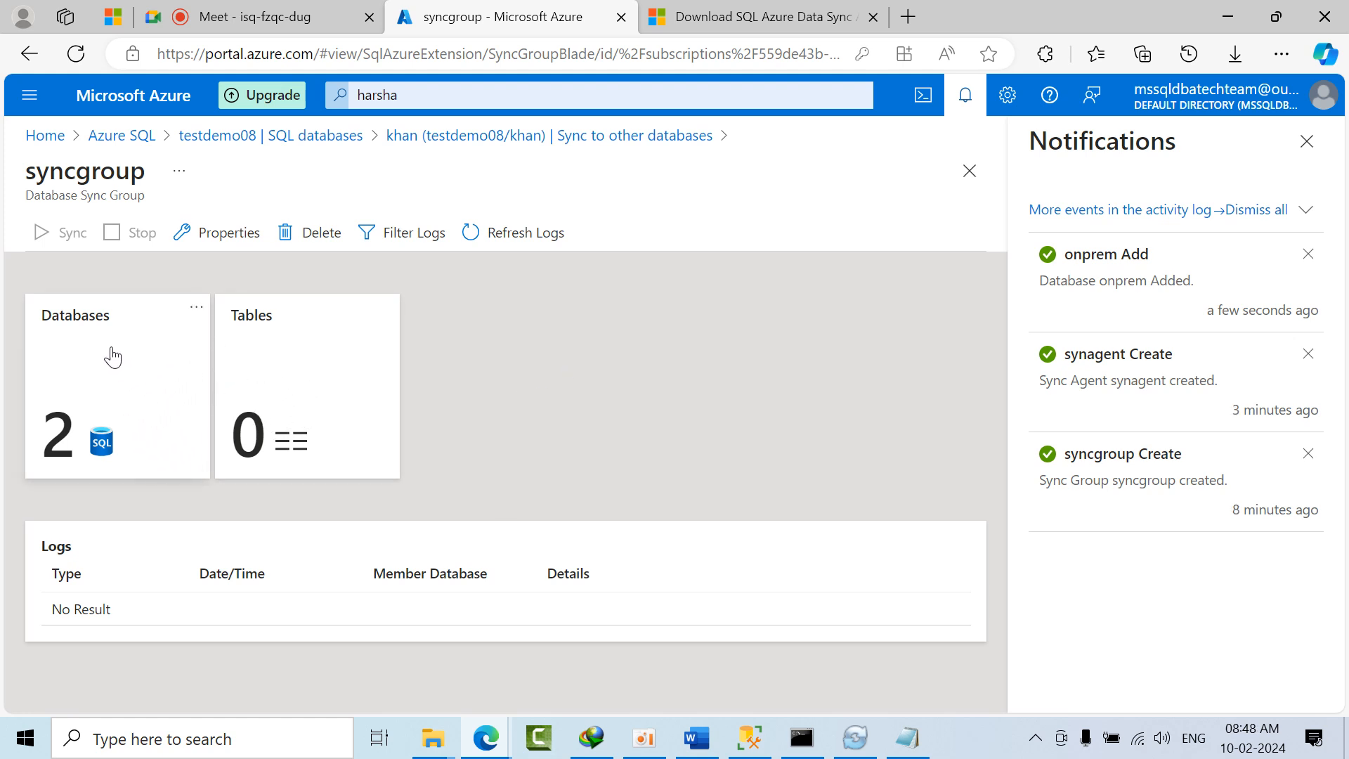
{"action": "left_click", "coordinate": [321, 366]}
{"action": "left_click", "coordinate": [128, 258]}
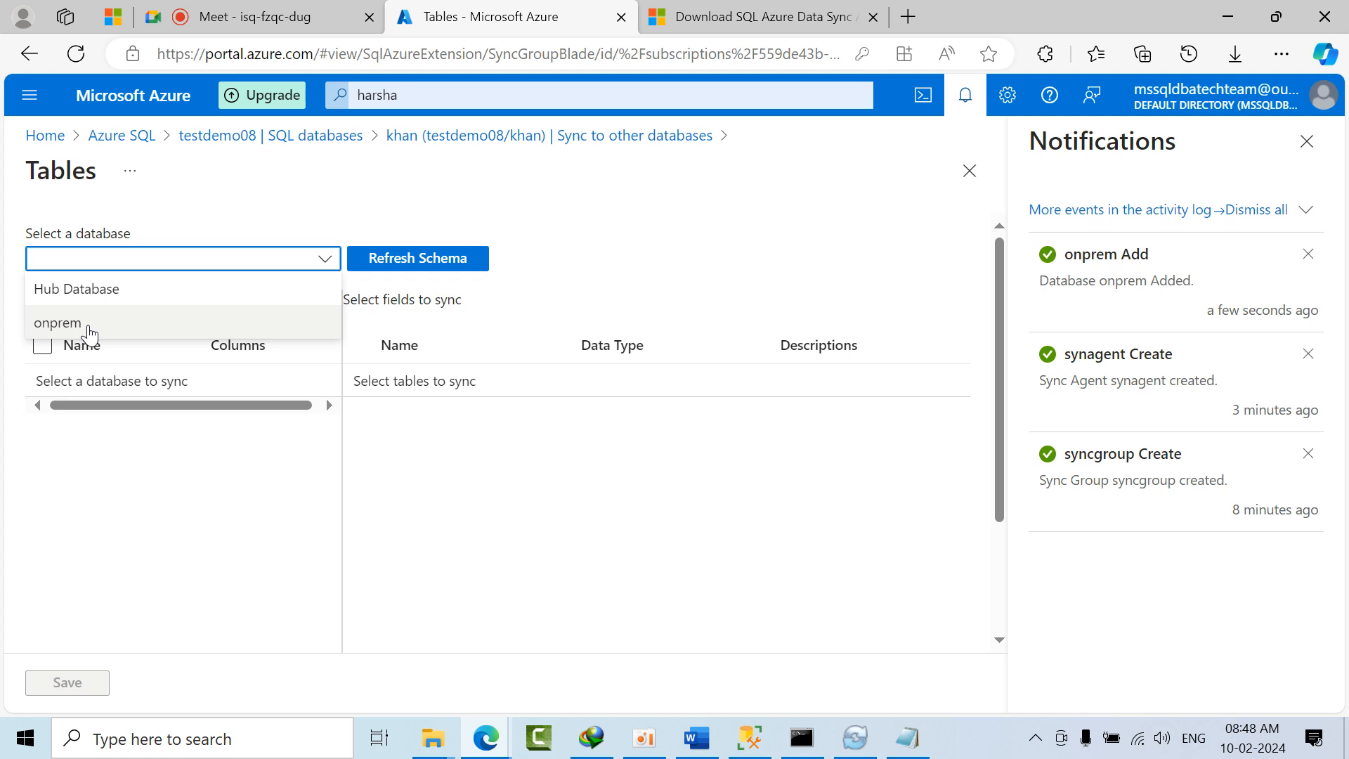
{"action": "left_click", "coordinate": [58, 323]}
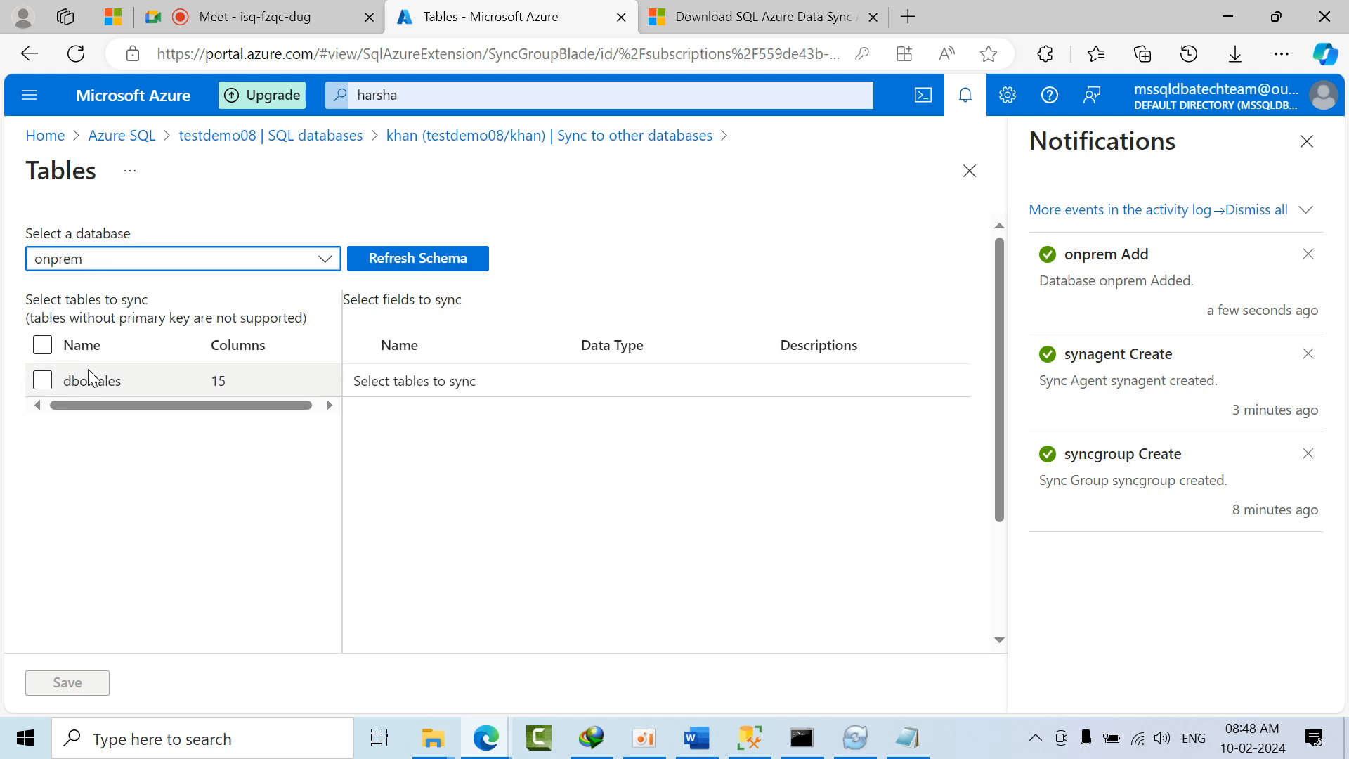
{"action": "left_click", "coordinate": [41, 381]}
{"action": "scroll", "coordinate": [524, 456], "scroll_direction": "down", "scroll_amount": 3}
{"action": "scroll", "coordinate": [533, 470], "scroll_direction": "up", "scroll_amount": 3}
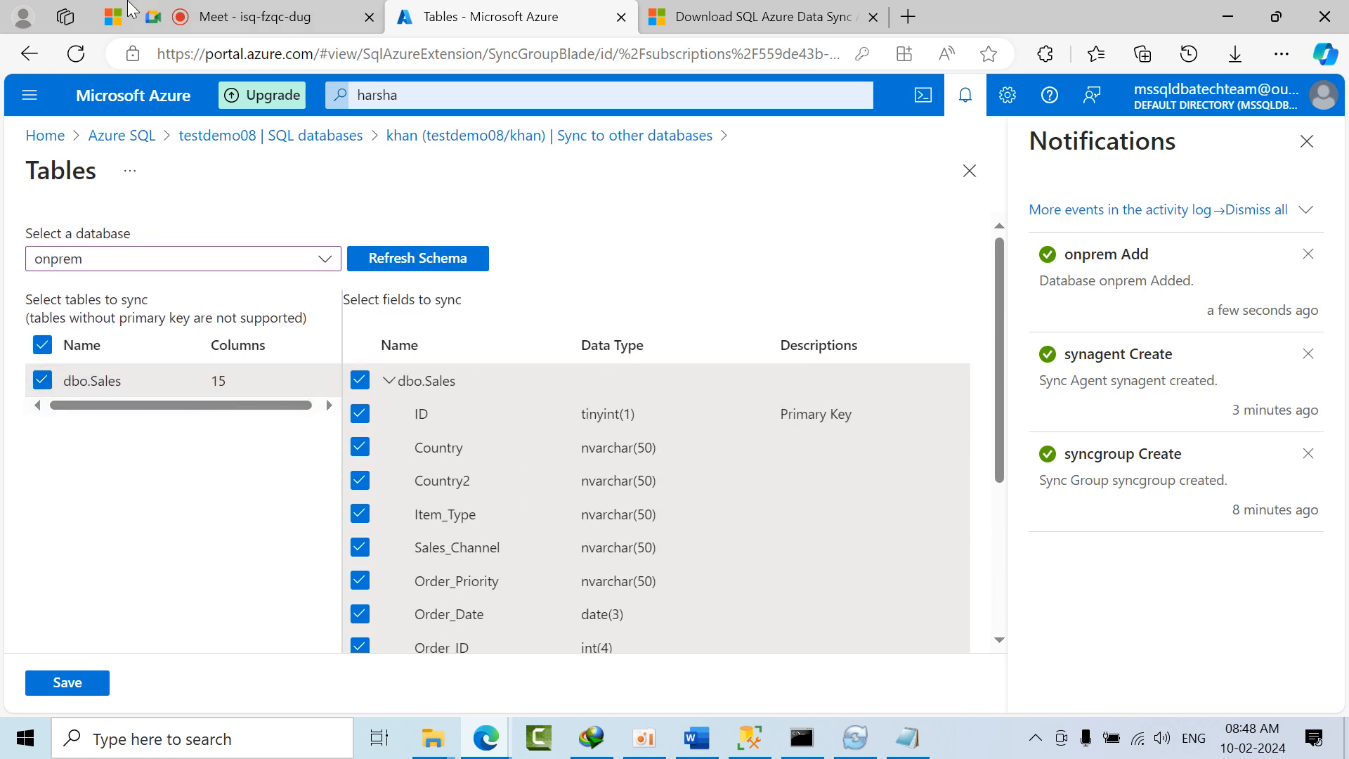
{"action": "left_click", "coordinate": [53, 688]}
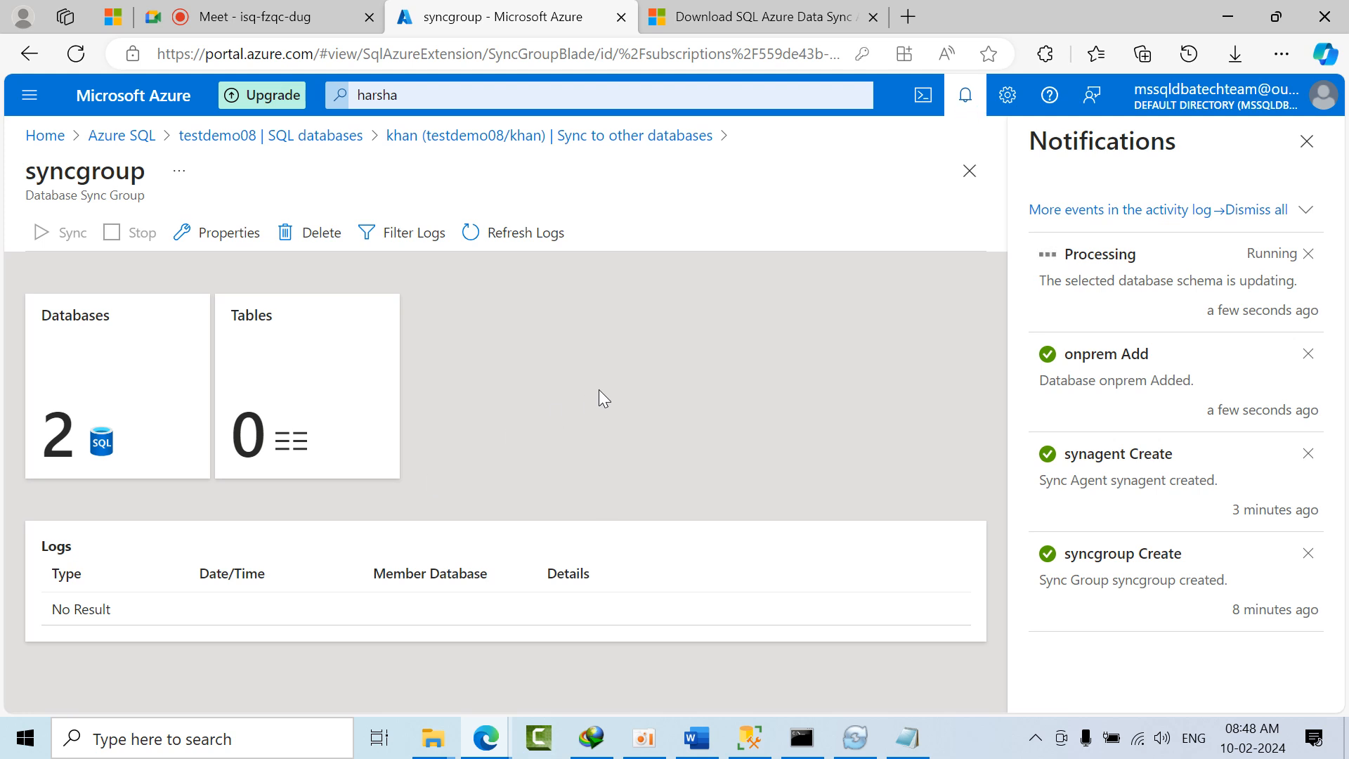
Step: Refresh the syncgroup logs, trigger a sync run, then go to Management Studio
{"action": "left_click", "coordinate": [513, 238]}
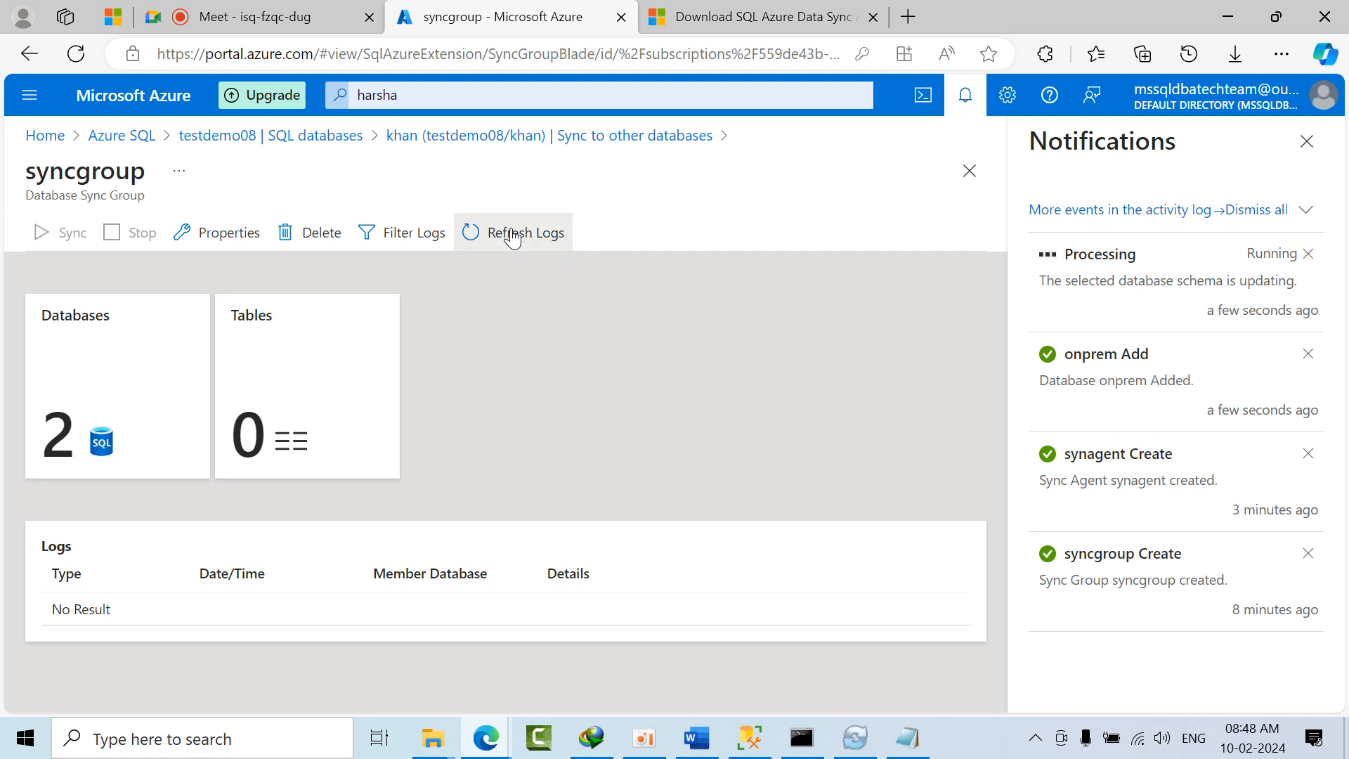
{"action": "left_click", "coordinate": [512, 237]}
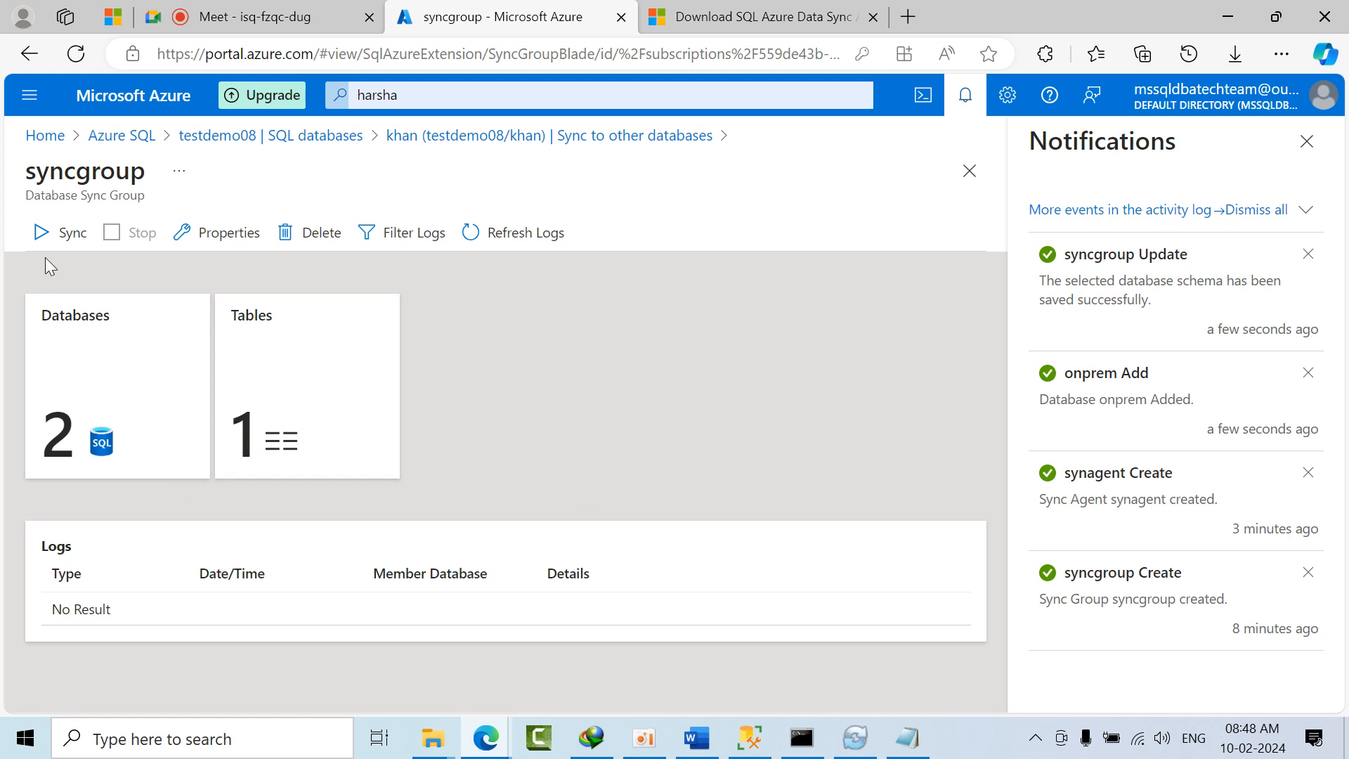
{"action": "left_click", "coordinate": [40, 233]}
{"action": "left_click", "coordinate": [41, 235]}
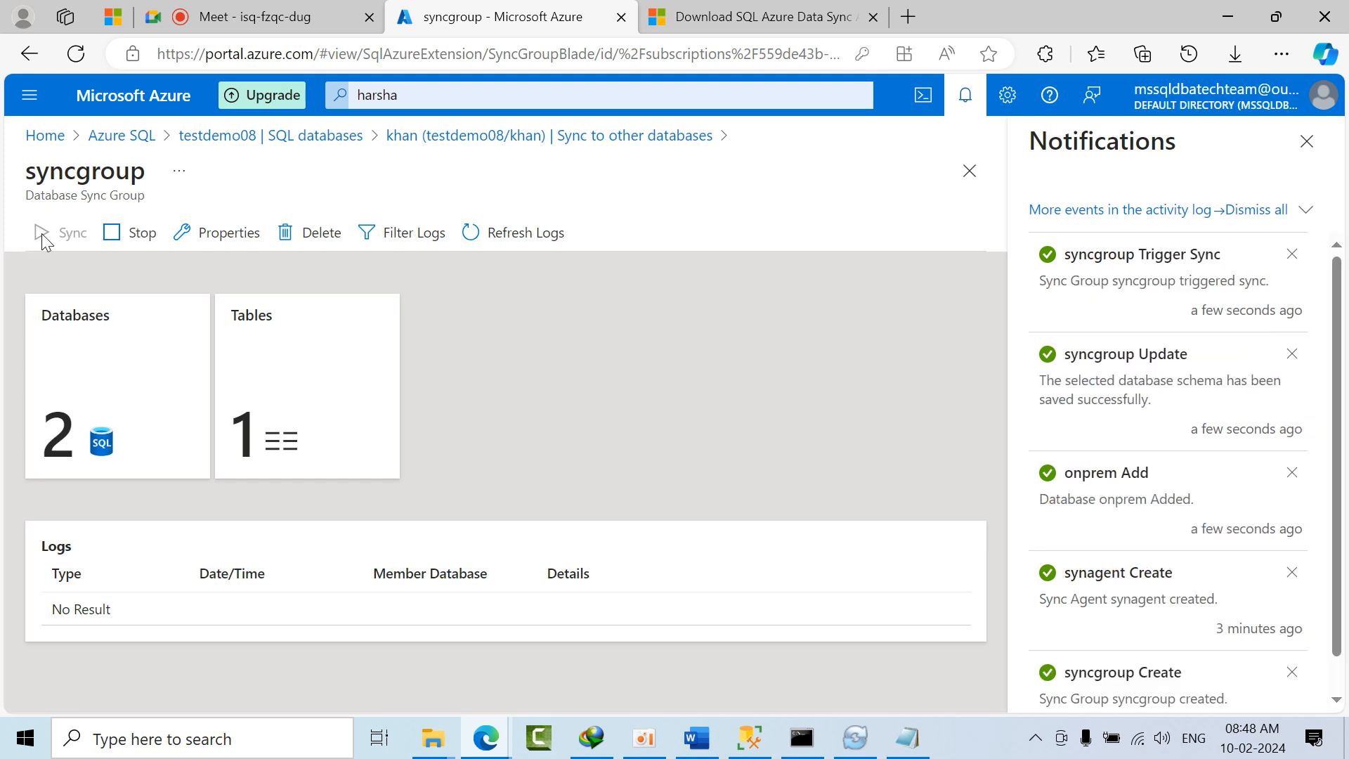
{"action": "left_click_drag", "start_coordinate": [1046, 275], "coordinate": [1217, 304]}
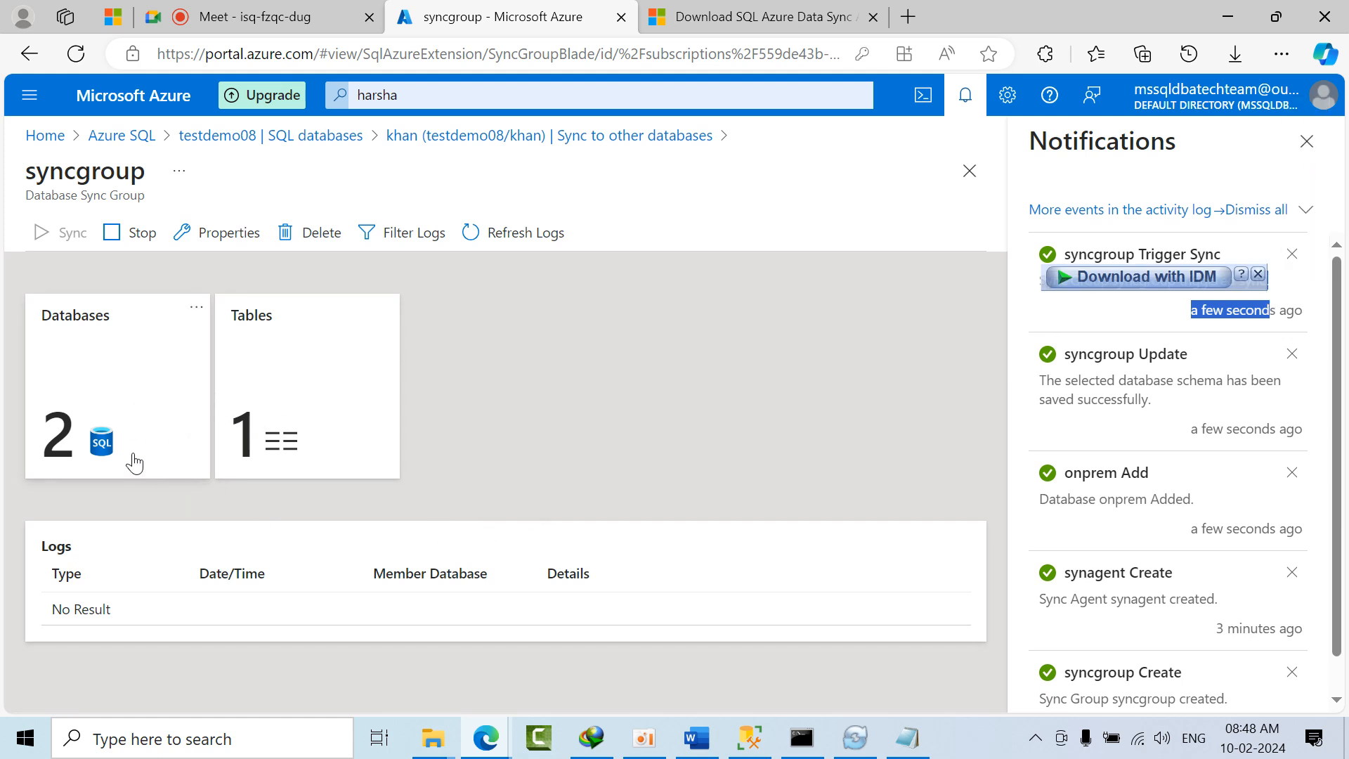
{"action": "left_click", "coordinate": [765, 755]}
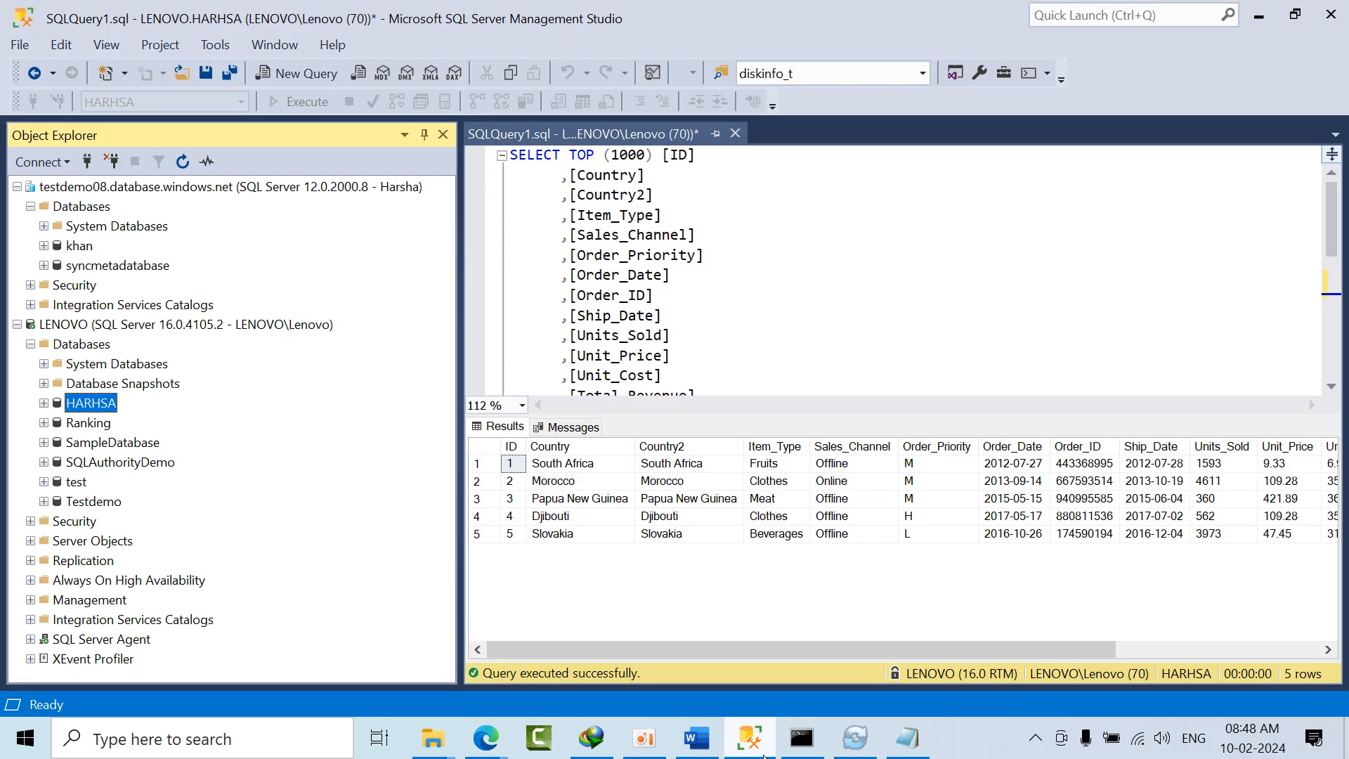
Step: Expand the khan database and its Tables folder, then minimize Management Studio
{"action": "left_click", "coordinate": [86, 246]}
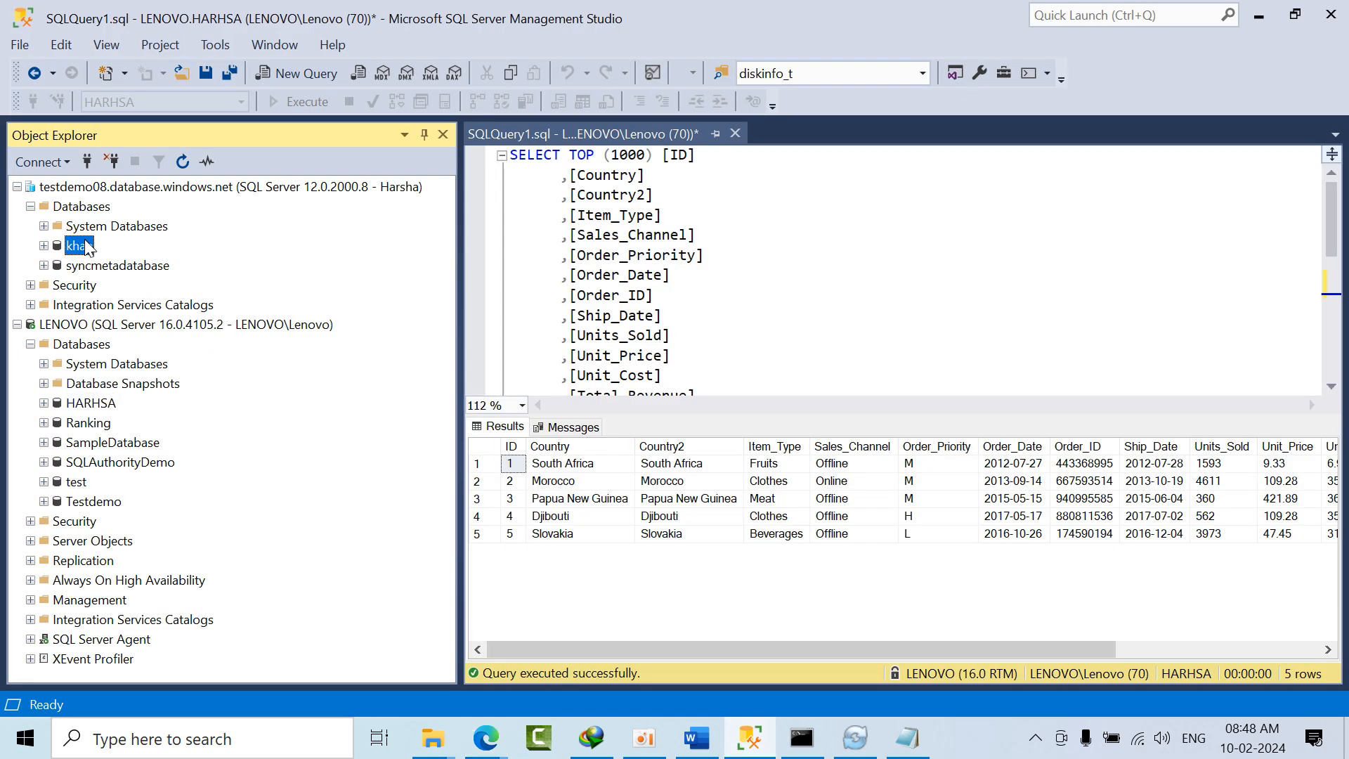
{"action": "double_click", "coordinate": [86, 246]}
{"action": "left_click", "coordinate": [107, 284]}
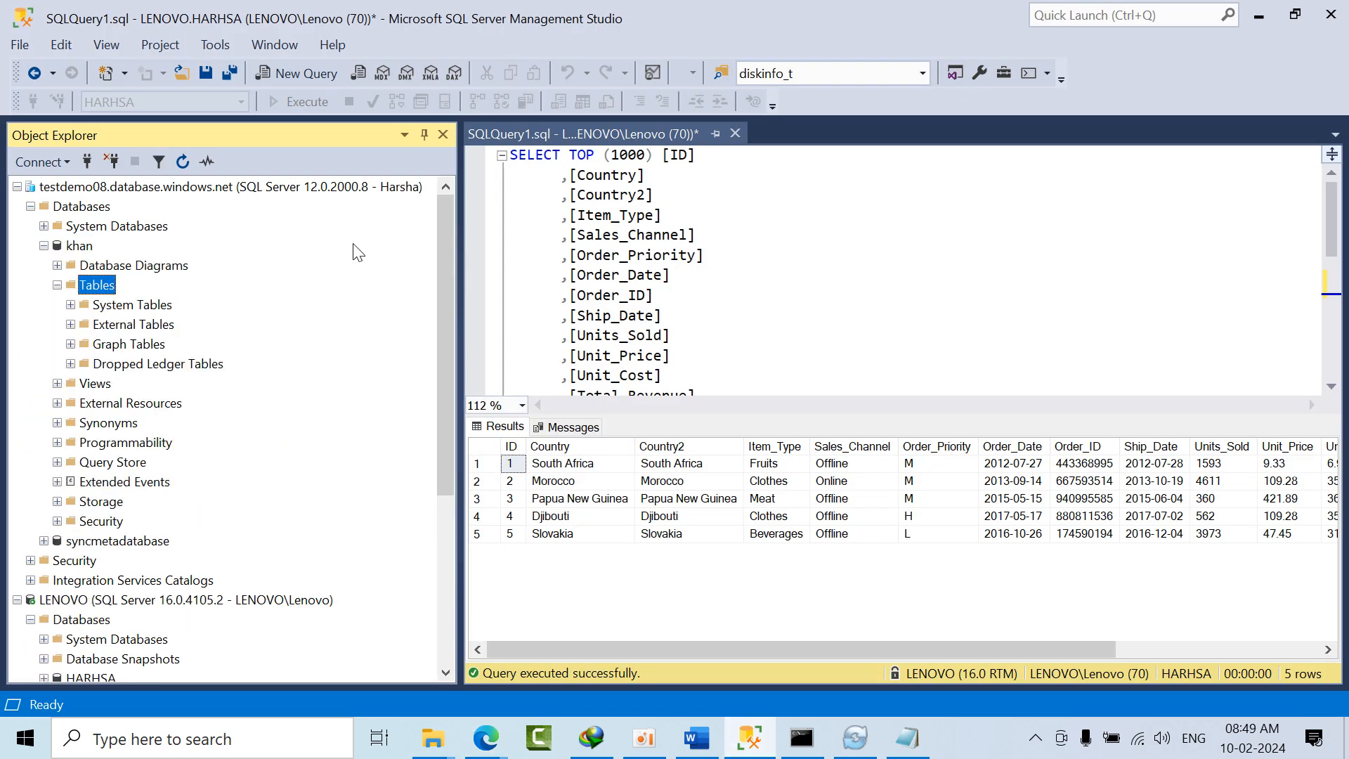
{"action": "left_click", "coordinate": [1256, 17]}
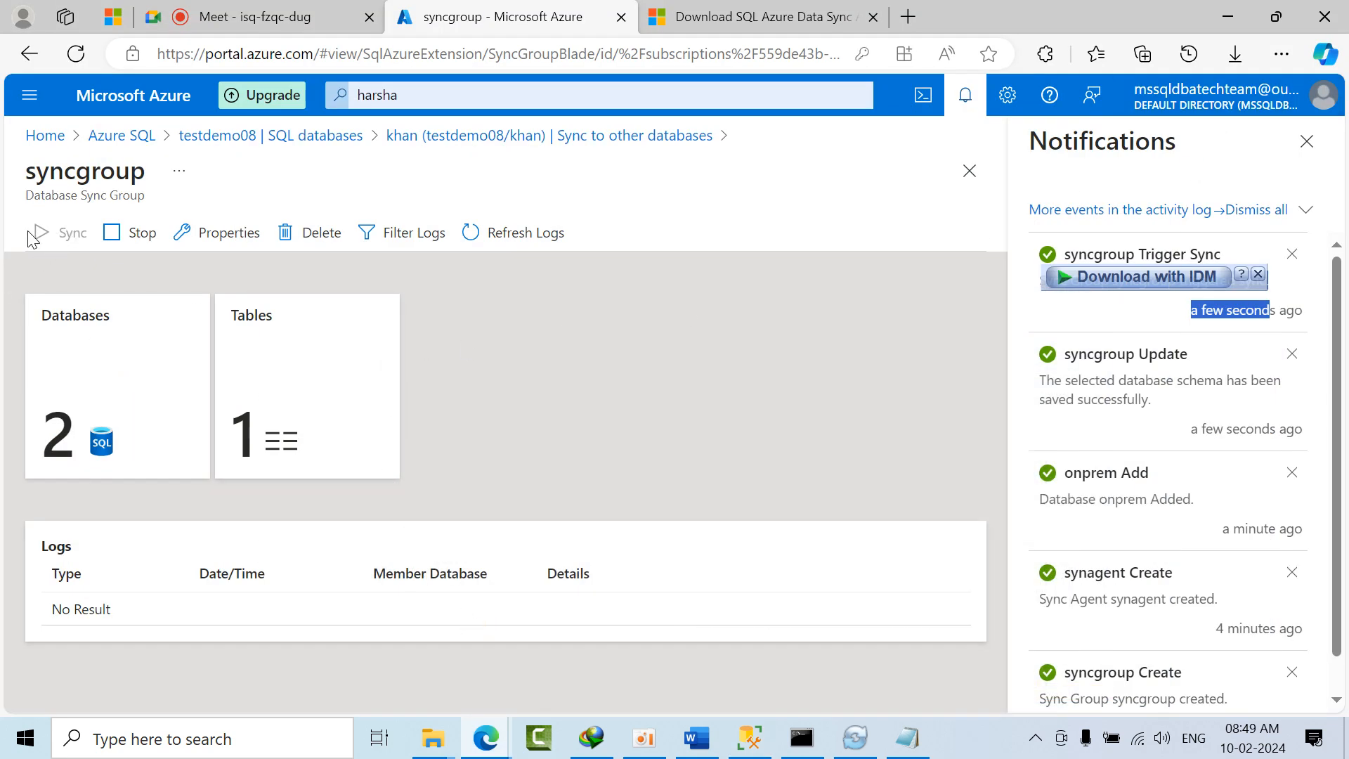
Step: Refresh the syncgroup logs showing both databases provisioned (4.94 s, 0.38 s), then return to SSMS
{"action": "left_click", "coordinate": [530, 352]}
{"action": "left_click", "coordinate": [504, 231]}
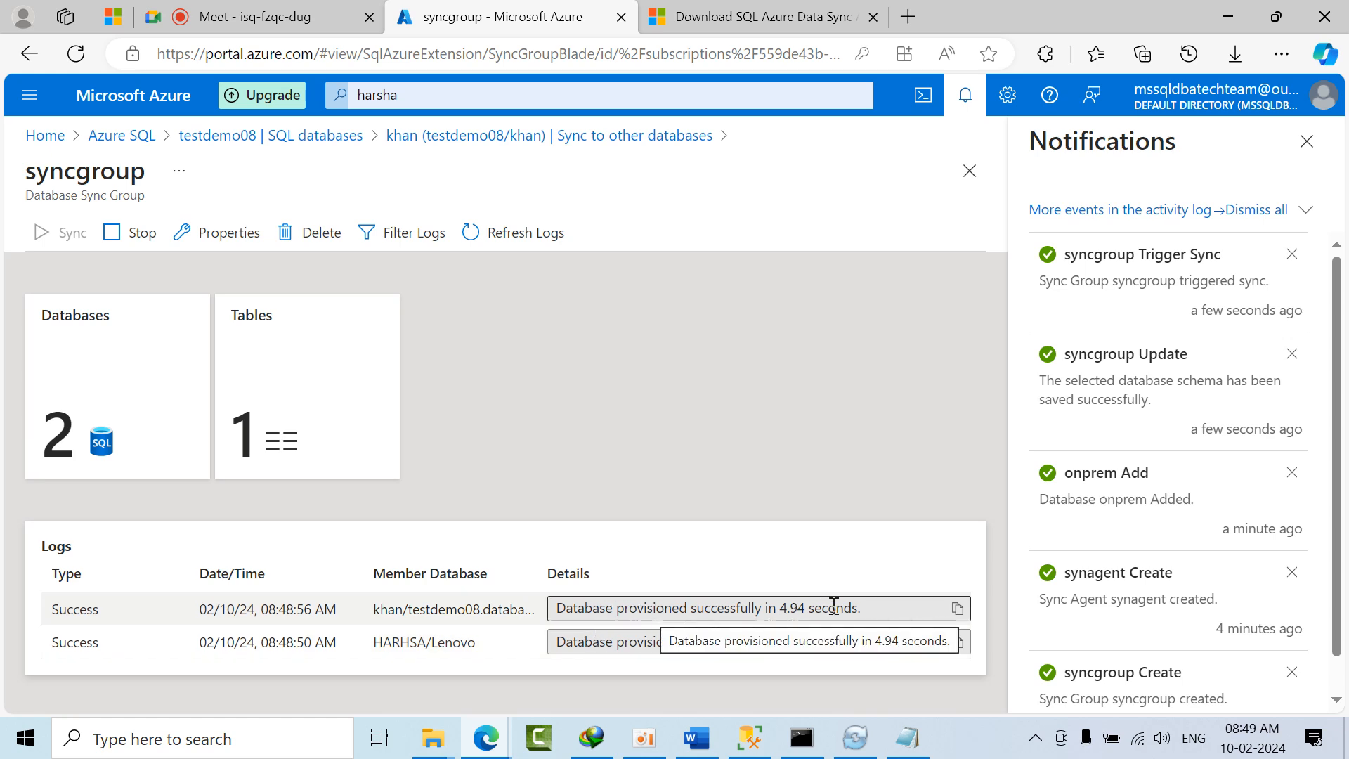
{"action": "left_click", "coordinate": [749, 738]}
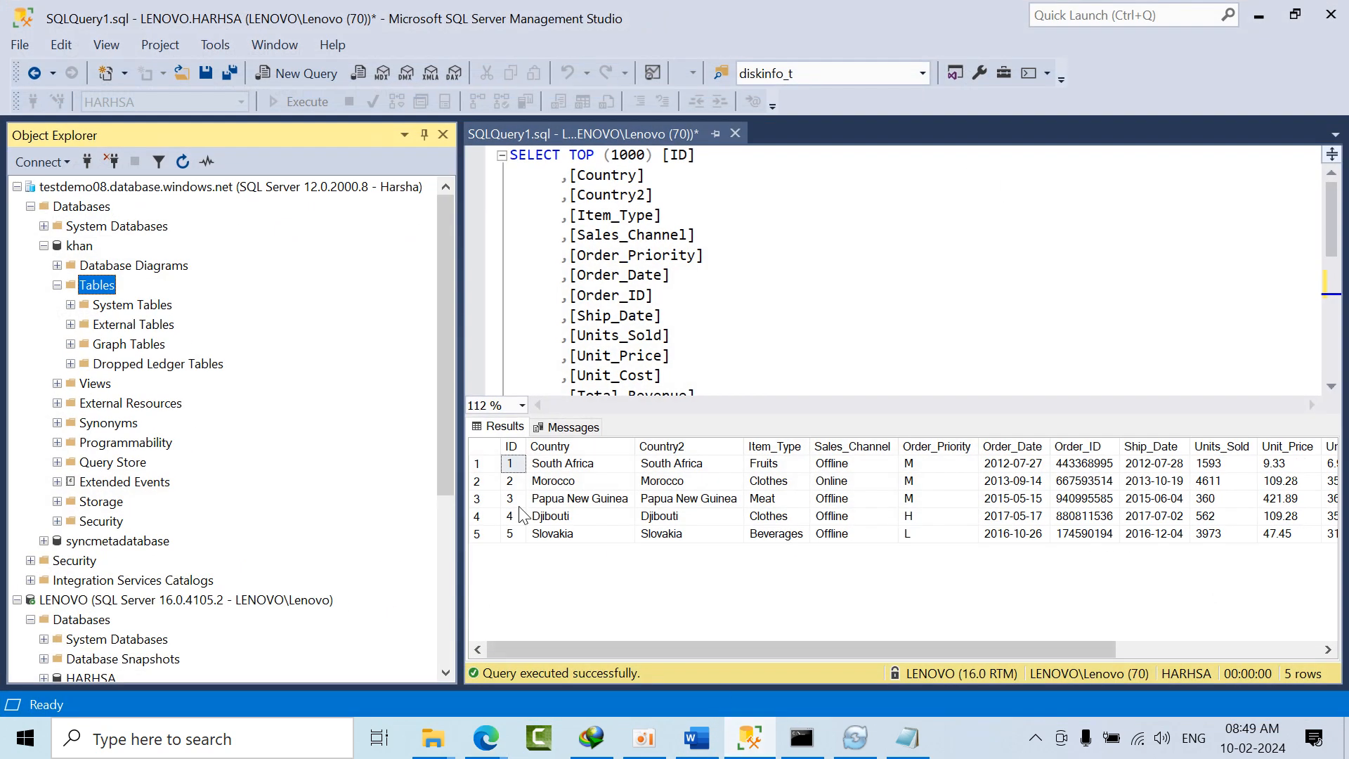
Step: Reload khan's Tables to show dbo.Sales and DataSync tables, and refresh the Azure sync logs
{"action": "left_click", "coordinate": [81, 246]}
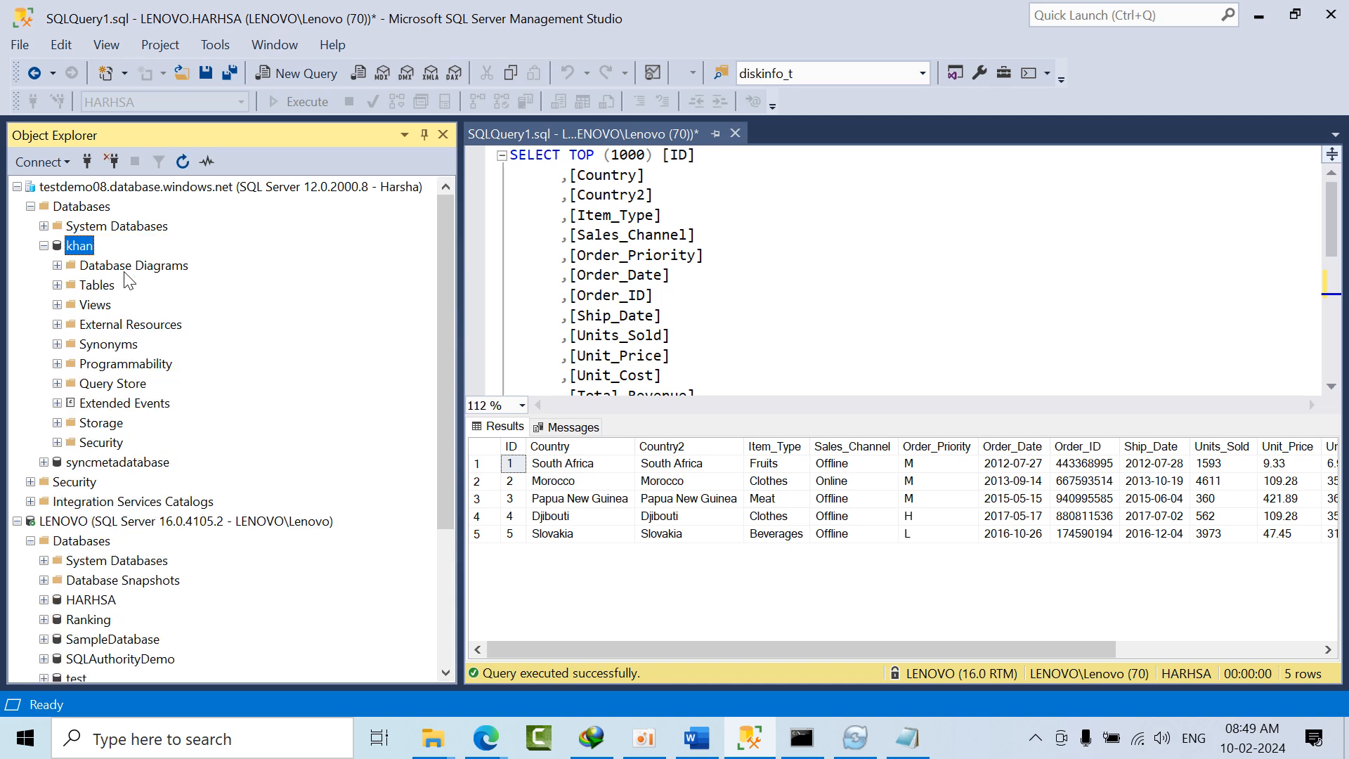
{"action": "double_click", "coordinate": [104, 286]}
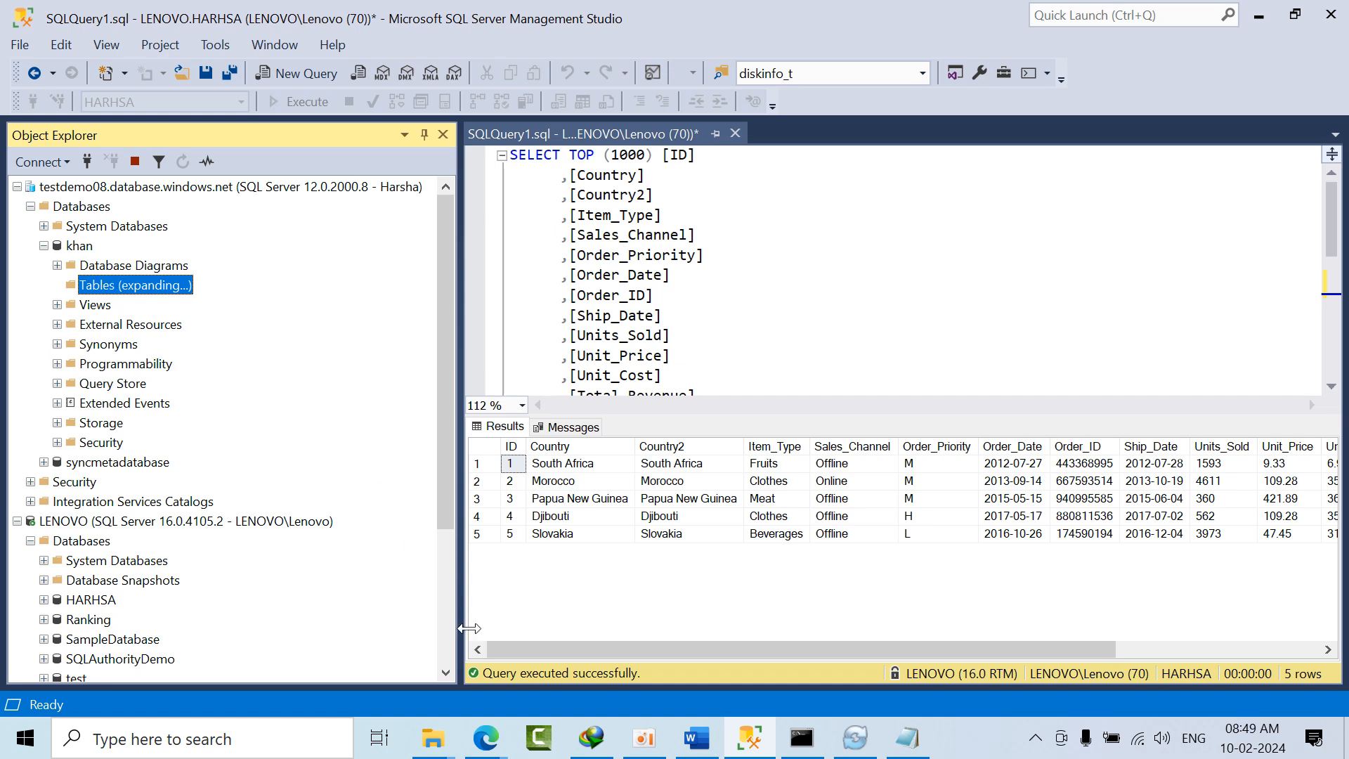
{"action": "left_click", "coordinate": [485, 737]}
{"action": "left_click", "coordinate": [419, 631]}
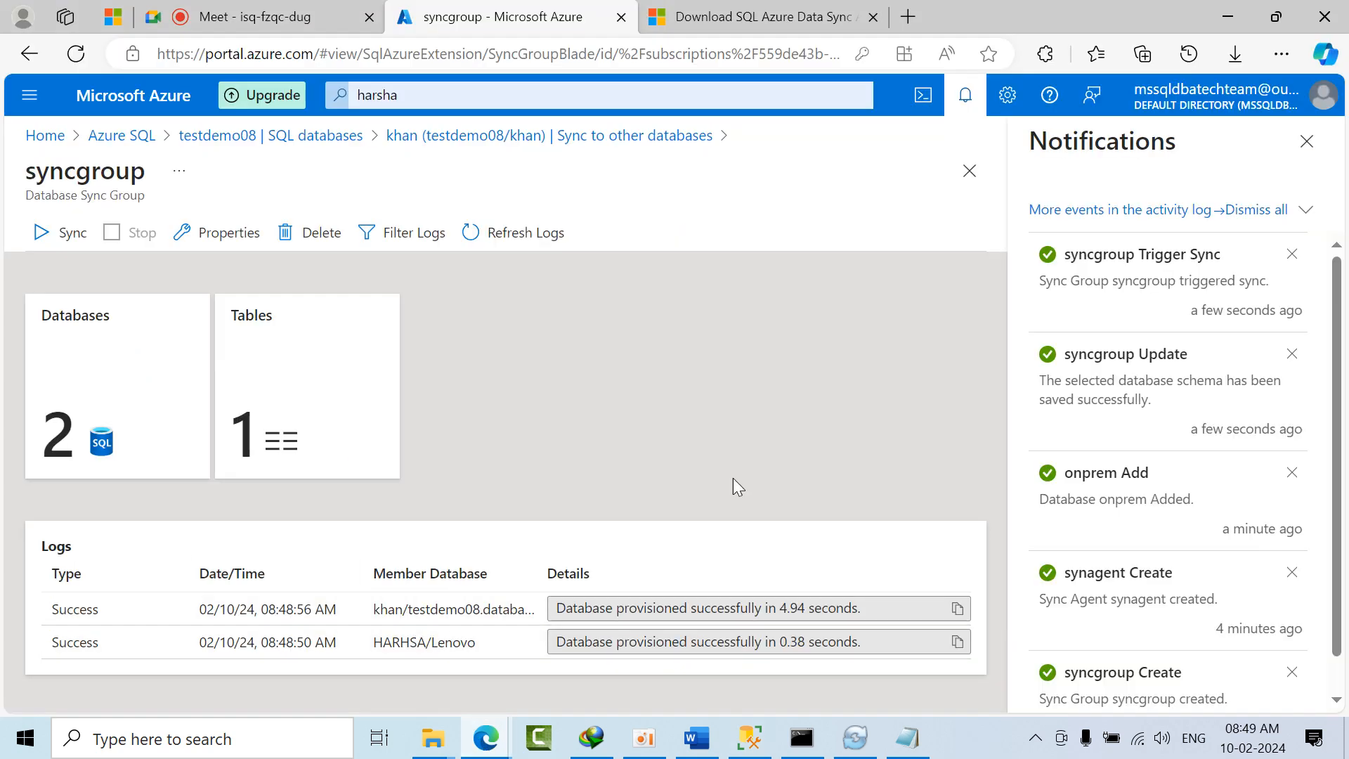
{"action": "left_click", "coordinate": [498, 229]}
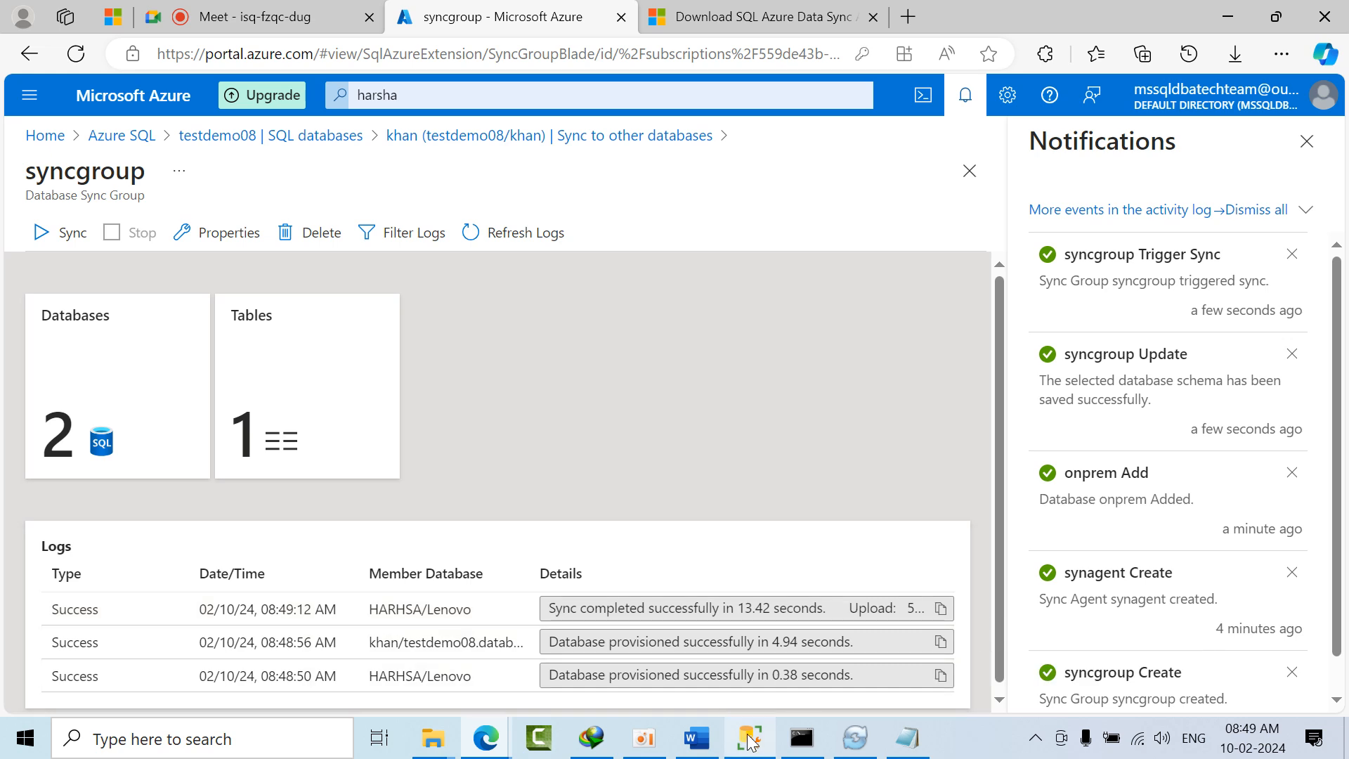
{"action": "left_click", "coordinate": [750, 635]}
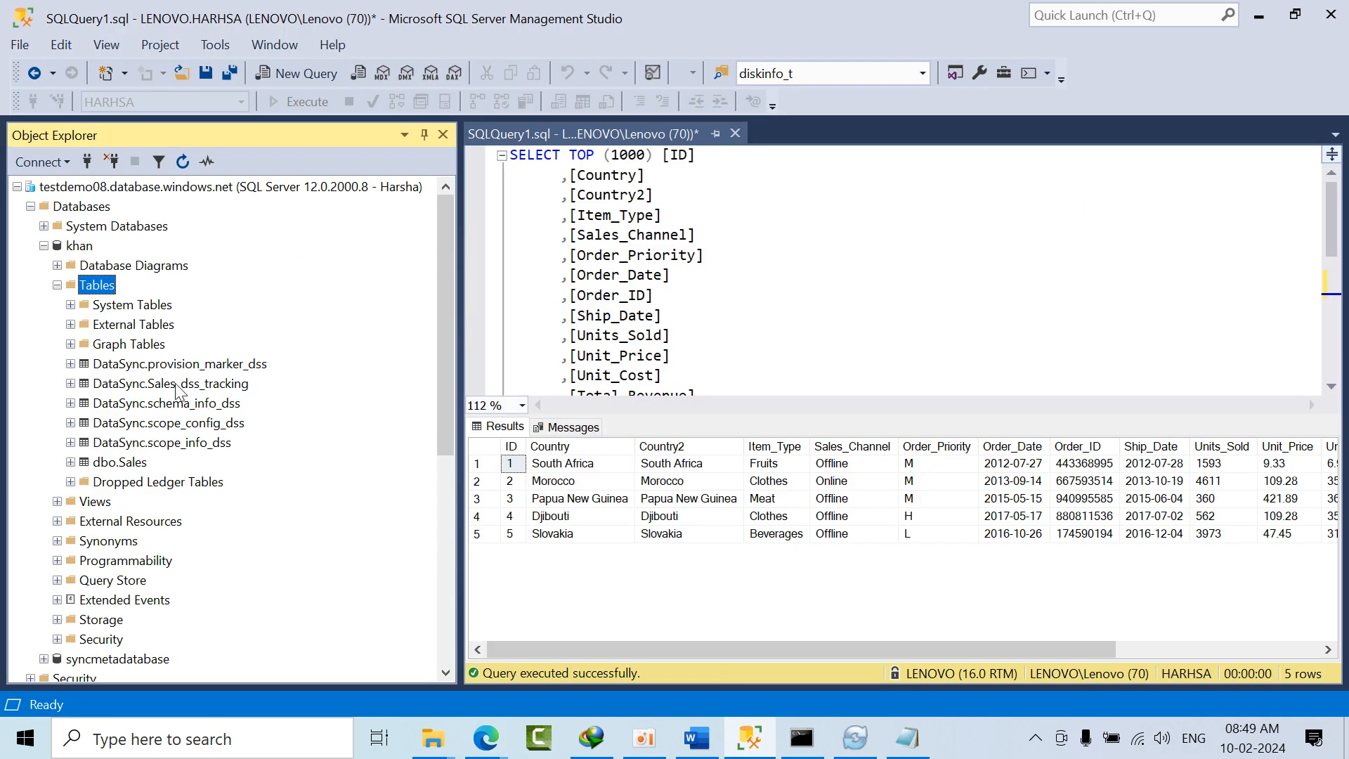
Step: Browse khan's synced tables and select the top 1000 rows of the Azure dbo.Sales table
{"action": "left_click", "coordinate": [116, 462]}
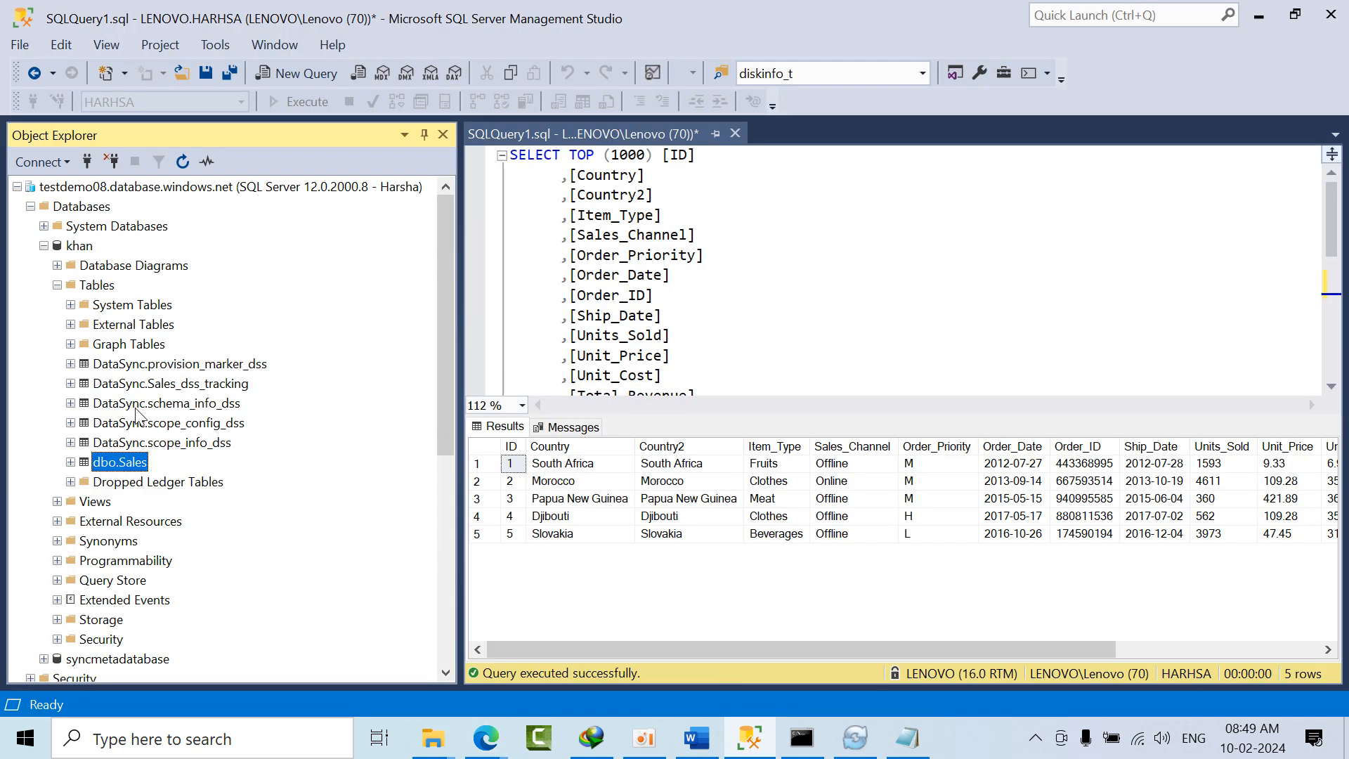
{"action": "left_click", "coordinate": [148, 365]}
{"action": "left_click", "coordinate": [152, 387]}
{"action": "left_click", "coordinate": [153, 409]}
{"action": "left_click", "coordinate": [159, 444]}
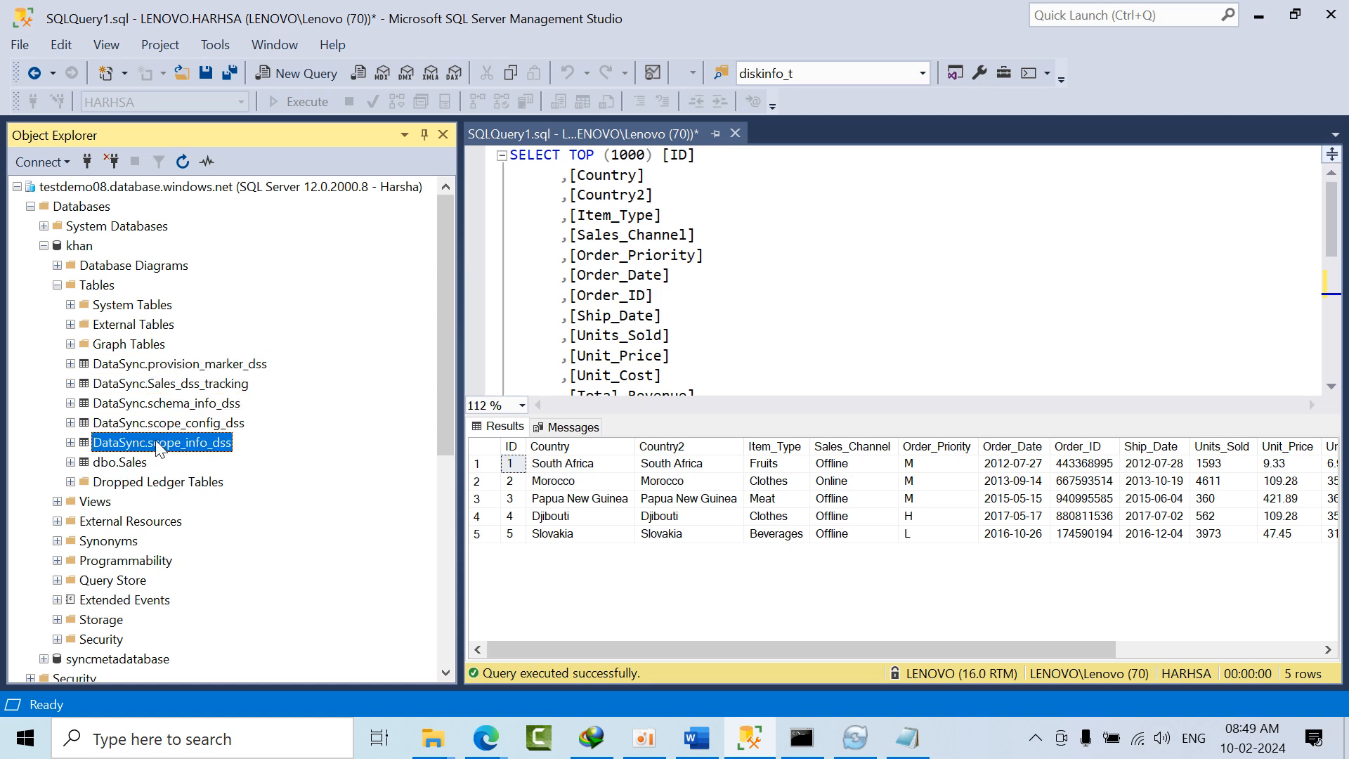
{"action": "left_click", "coordinate": [139, 467]}
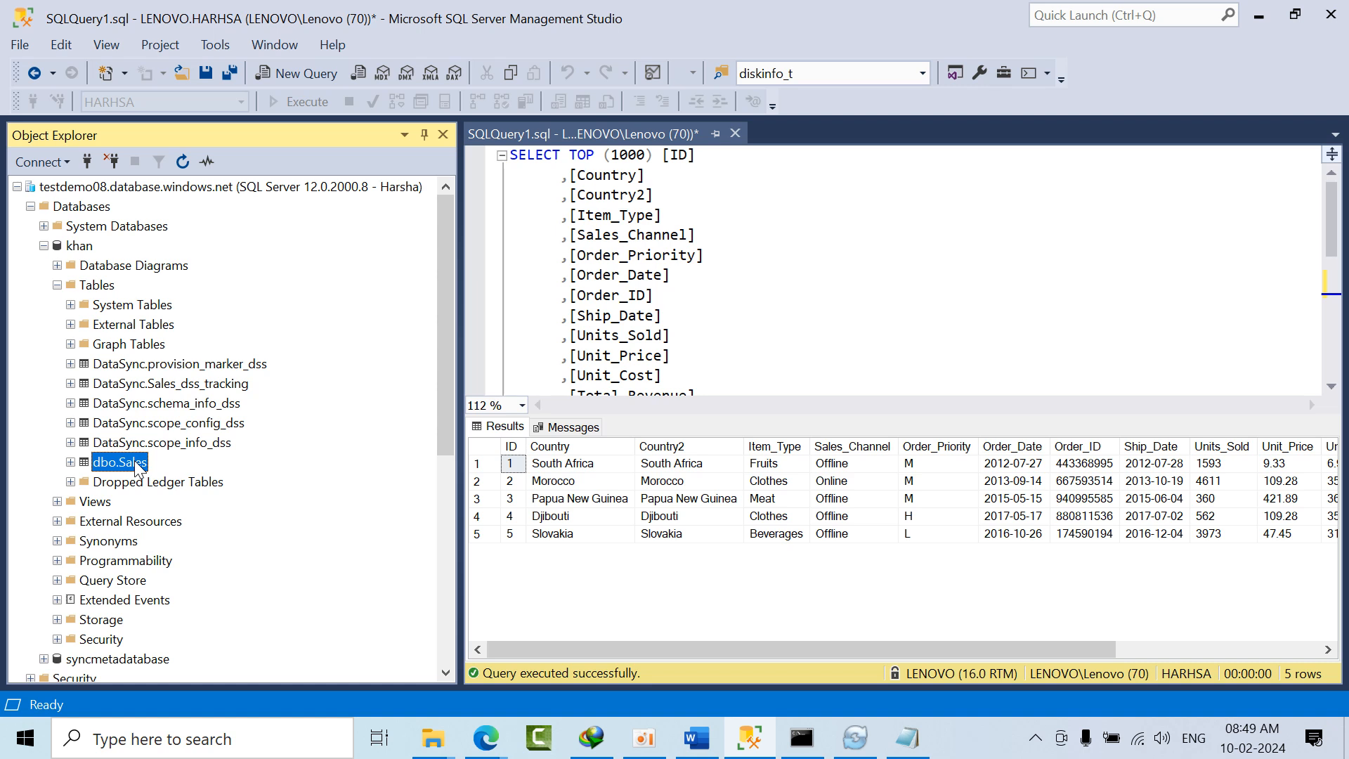
{"action": "right_click", "coordinate": [138, 468]}
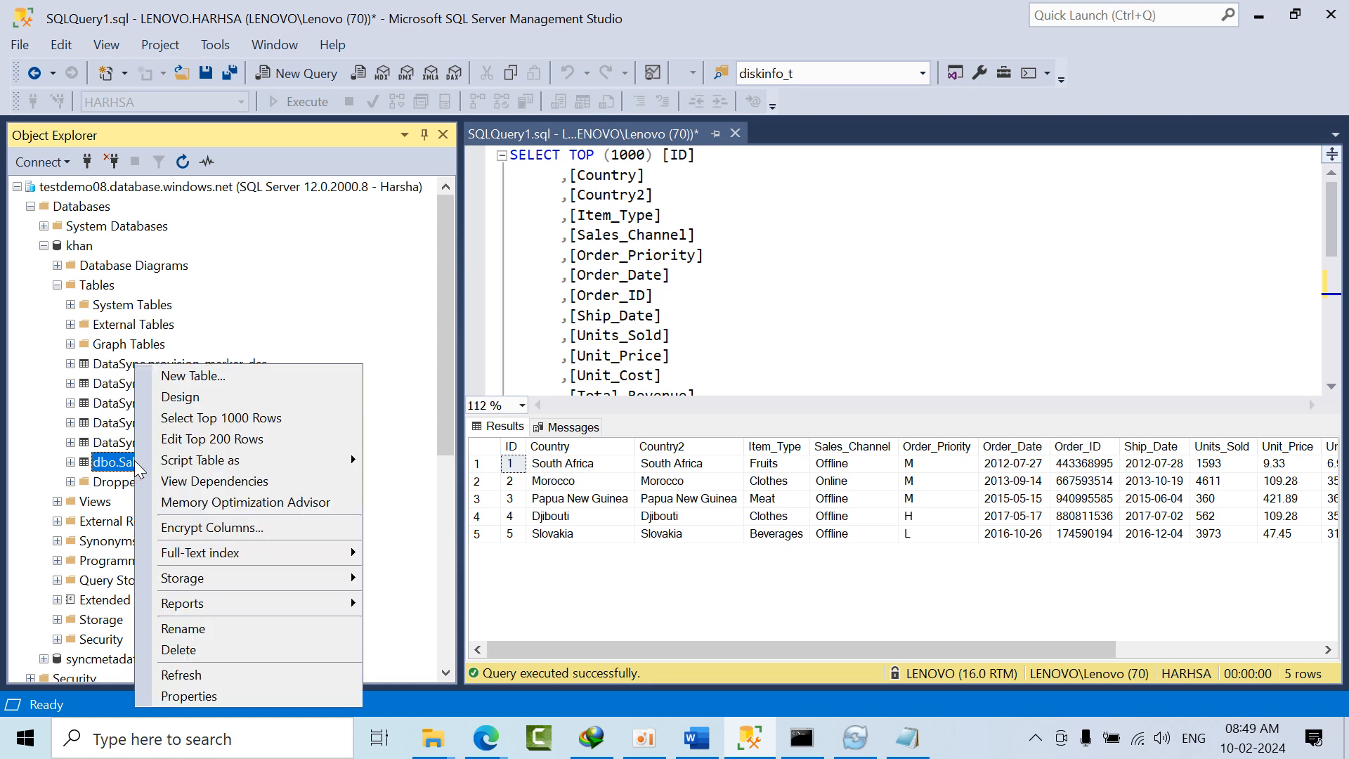
{"action": "left_click", "coordinate": [181, 419]}
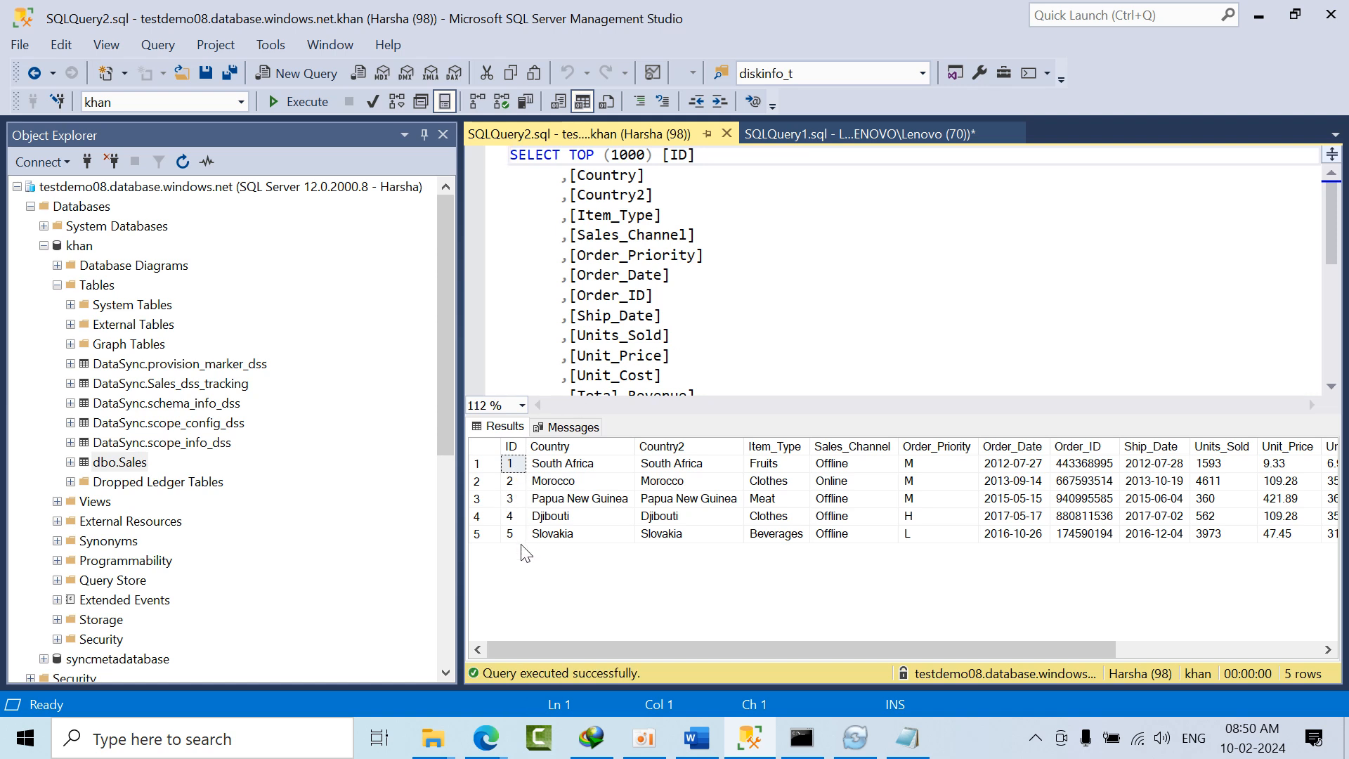
Step: Compare the khan results with the local HARHSA SQLQuery1 rows, then scroll Object Explorer to the LENOVO server
{"action": "left_click", "coordinate": [840, 138]}
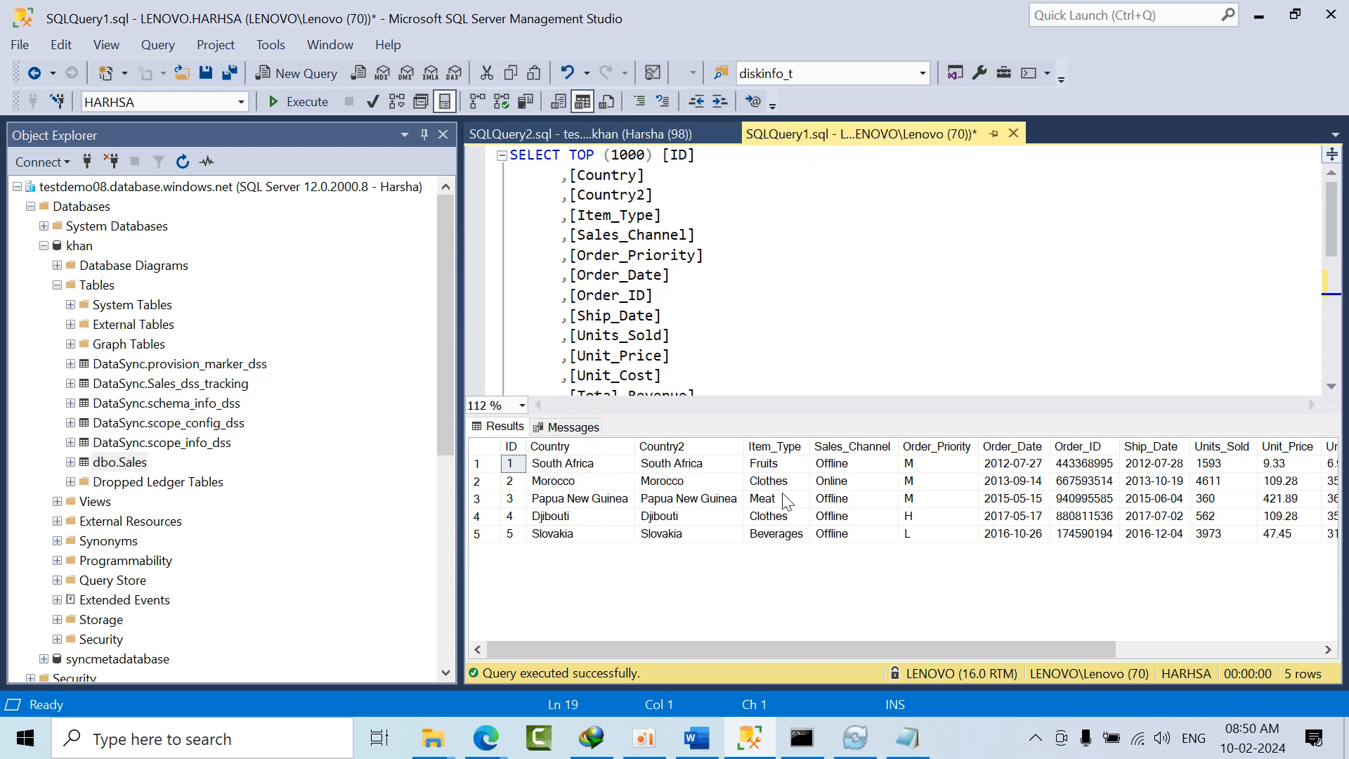
{"action": "left_click", "coordinate": [604, 133]}
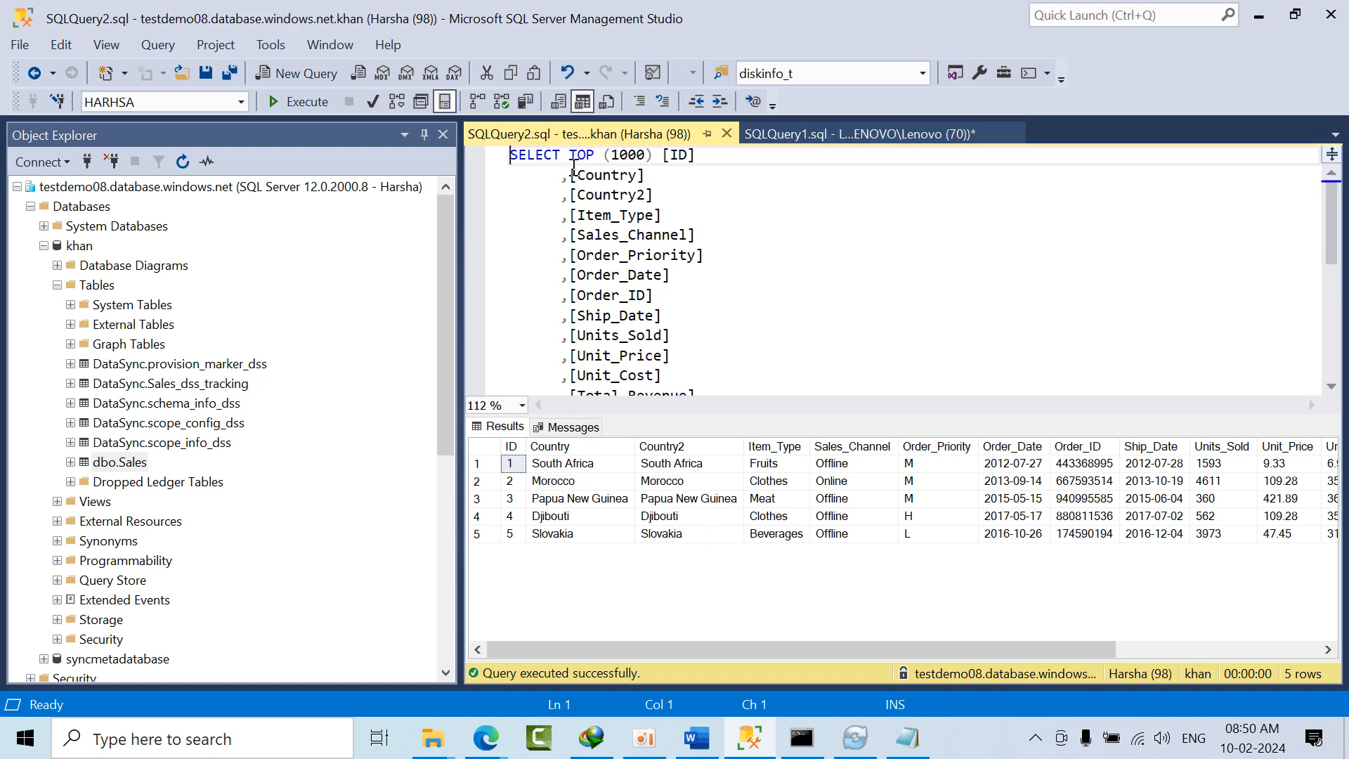
{"action": "left_click", "coordinate": [785, 134]}
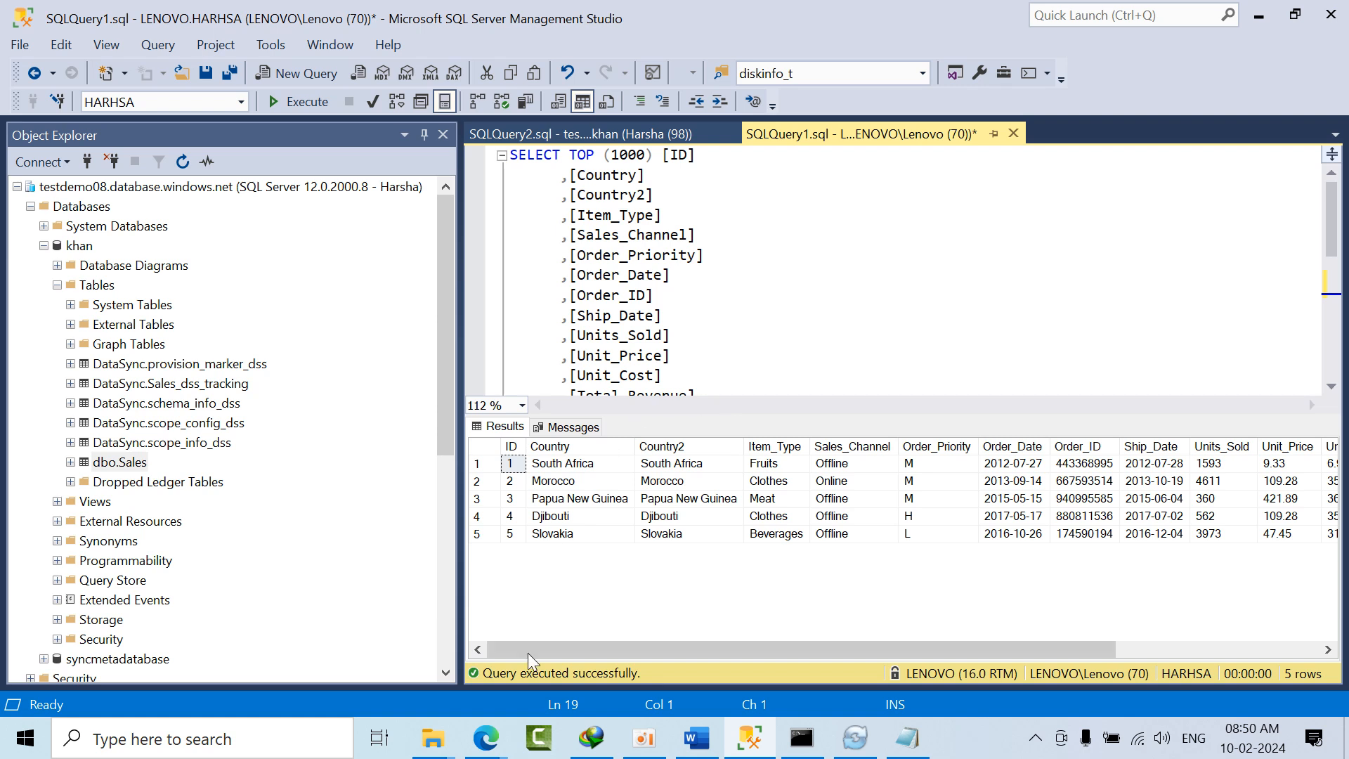
{"action": "scroll", "coordinate": [685, 334], "scroll_direction": "down", "scroll_amount": 4}
{"action": "scroll", "coordinate": [668, 358], "scroll_direction": "up", "scroll_amount": 1}
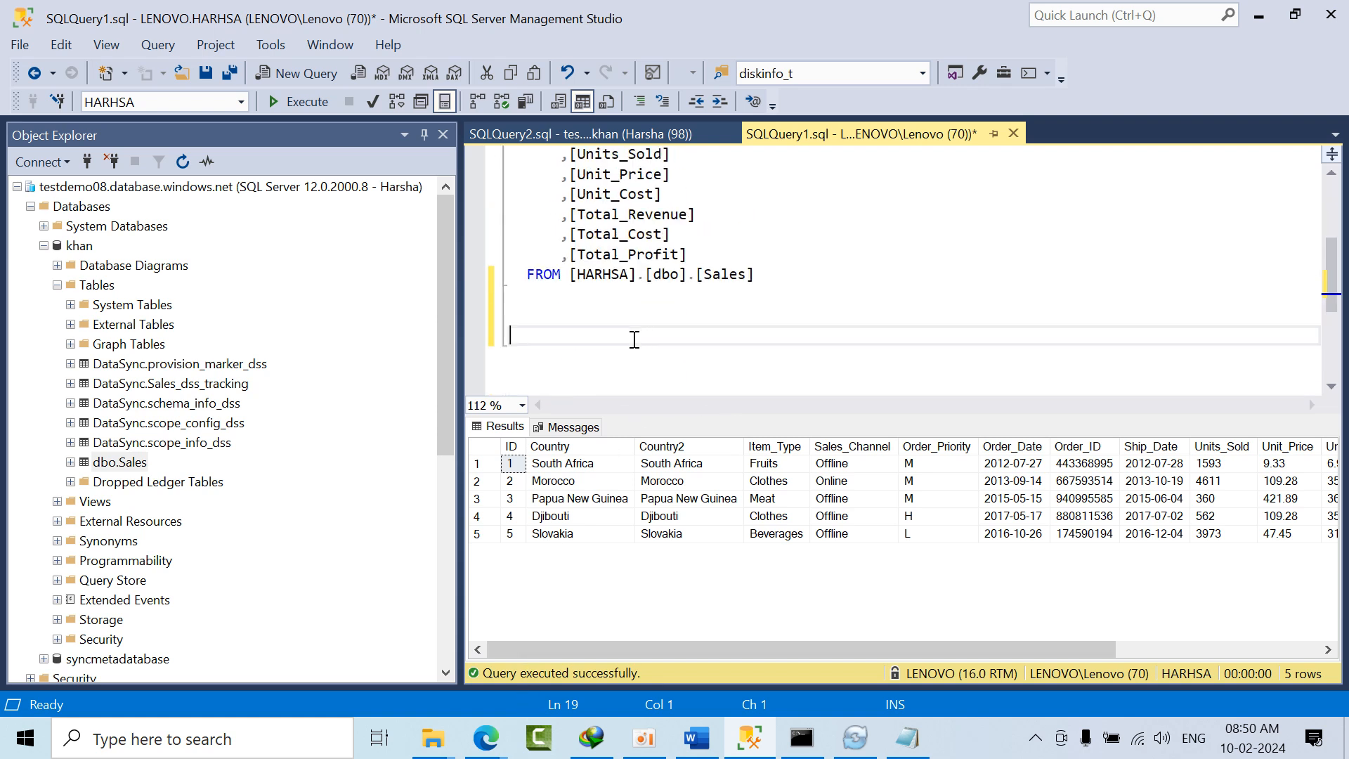
{"action": "scroll", "coordinate": [144, 545], "scroll_direction": "down", "scroll_amount": 7}
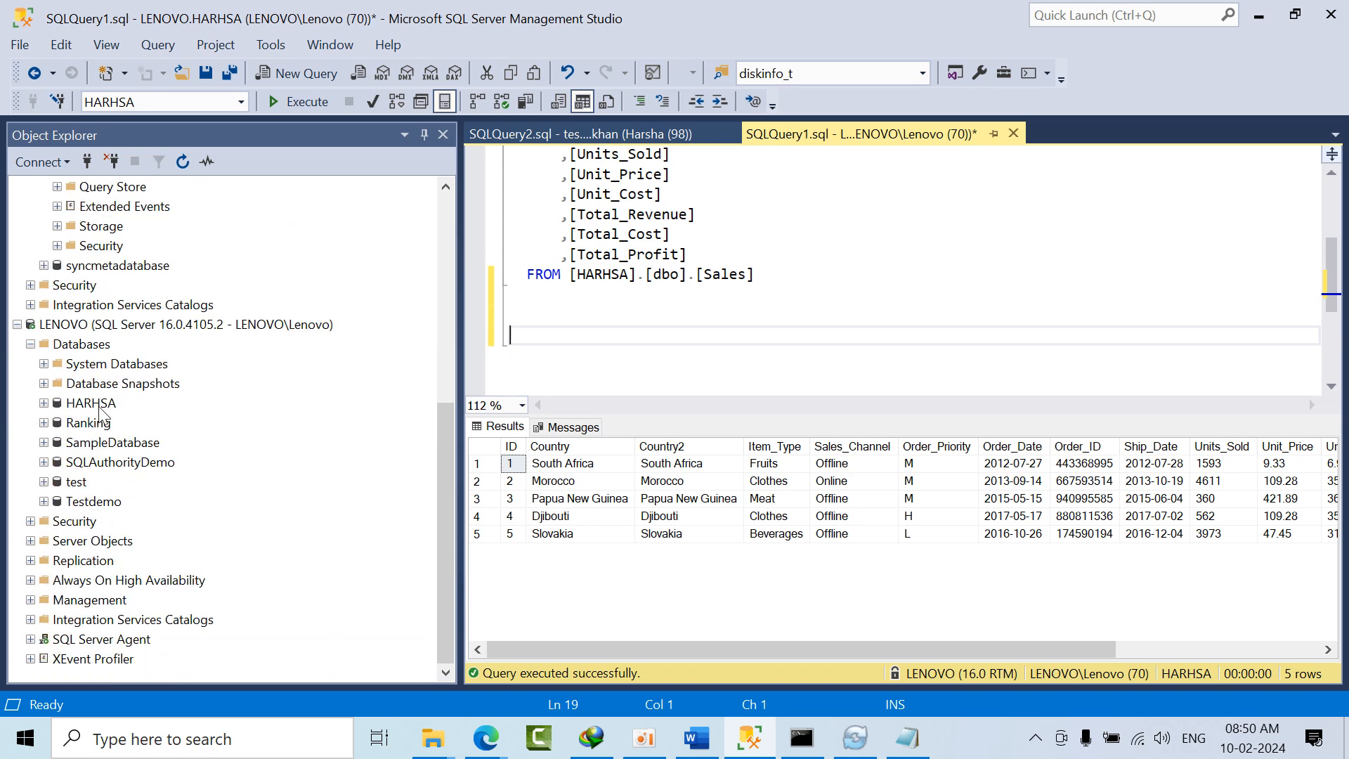
Step: Expand HARHSA's Tables and open the top 200 rows of the local dbo.Sales for editing
{"action": "double_click", "coordinate": [99, 406]}
{"action": "double_click", "coordinate": [98, 443]}
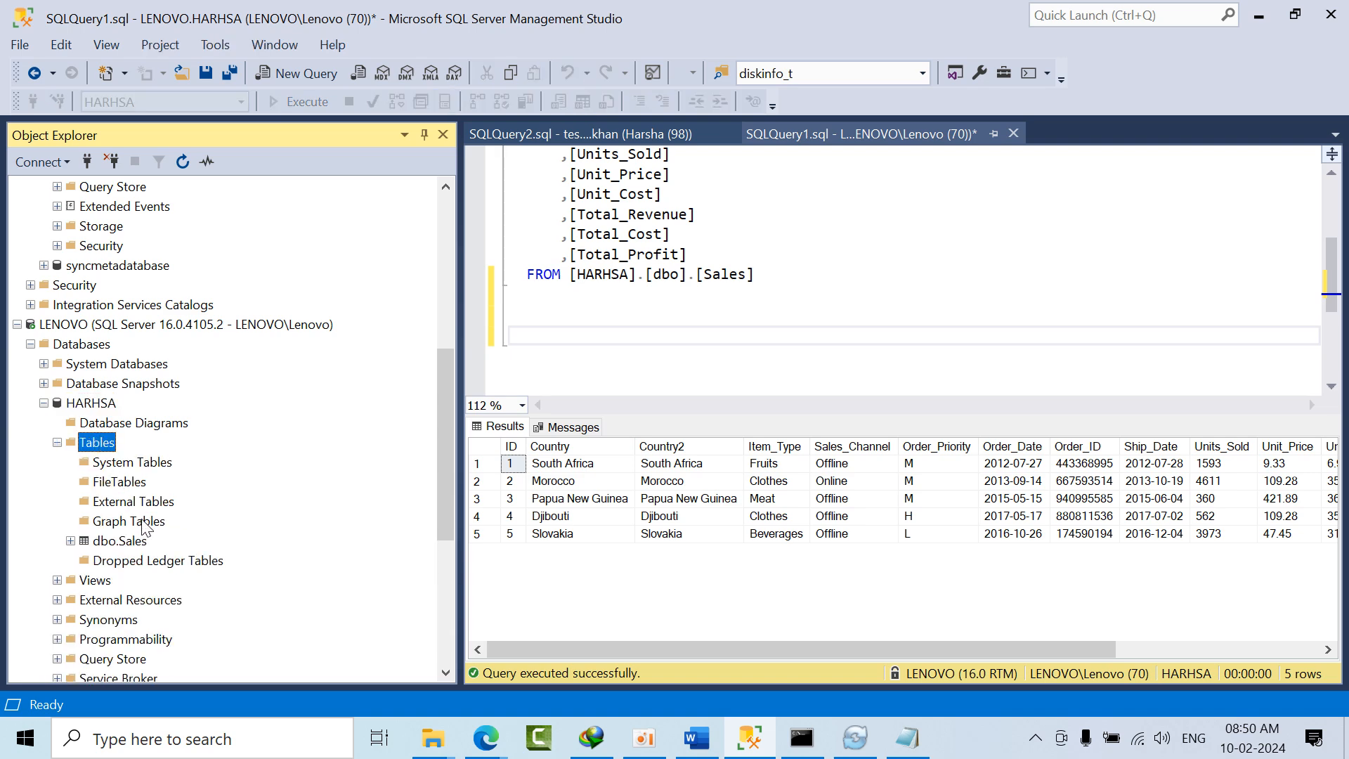
{"action": "left_click", "coordinate": [128, 543]}
{"action": "right_click", "coordinate": [128, 543]}
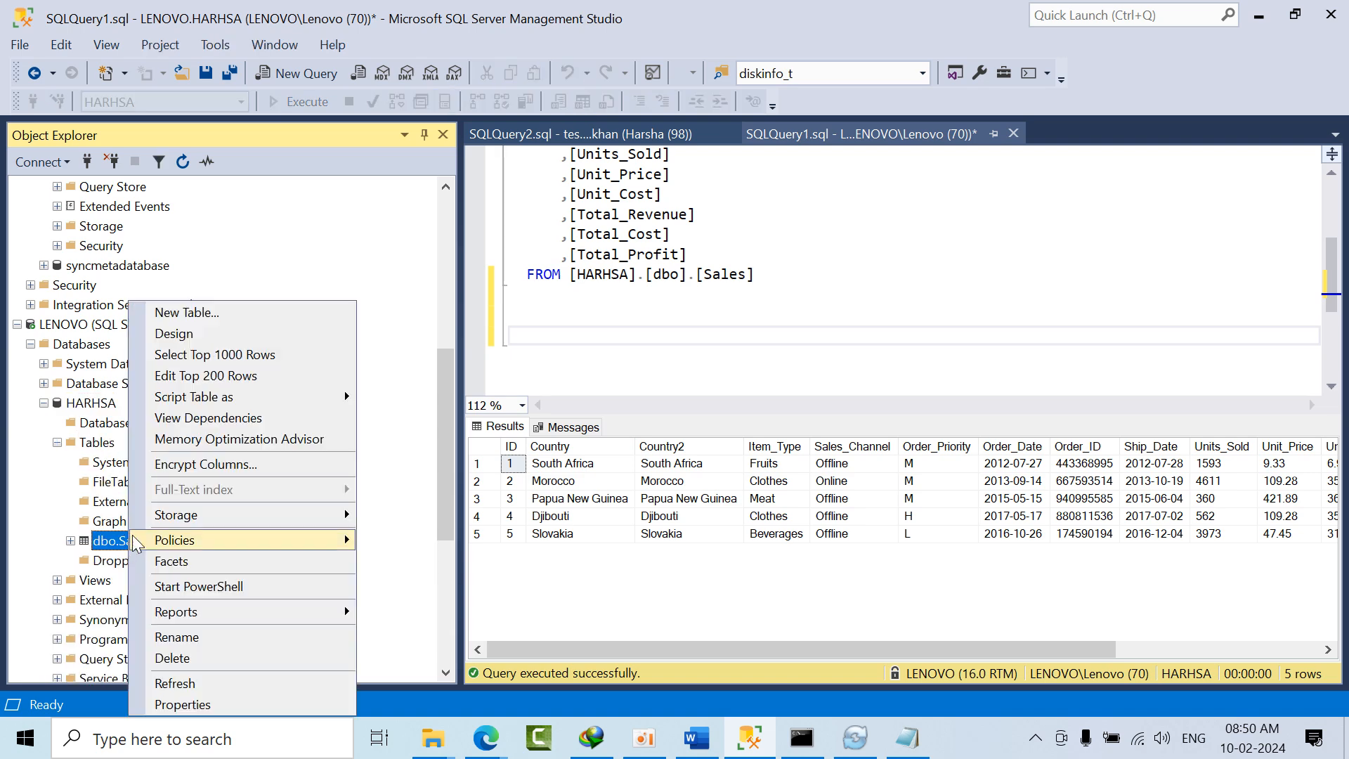
{"action": "left_click", "coordinate": [174, 377]}
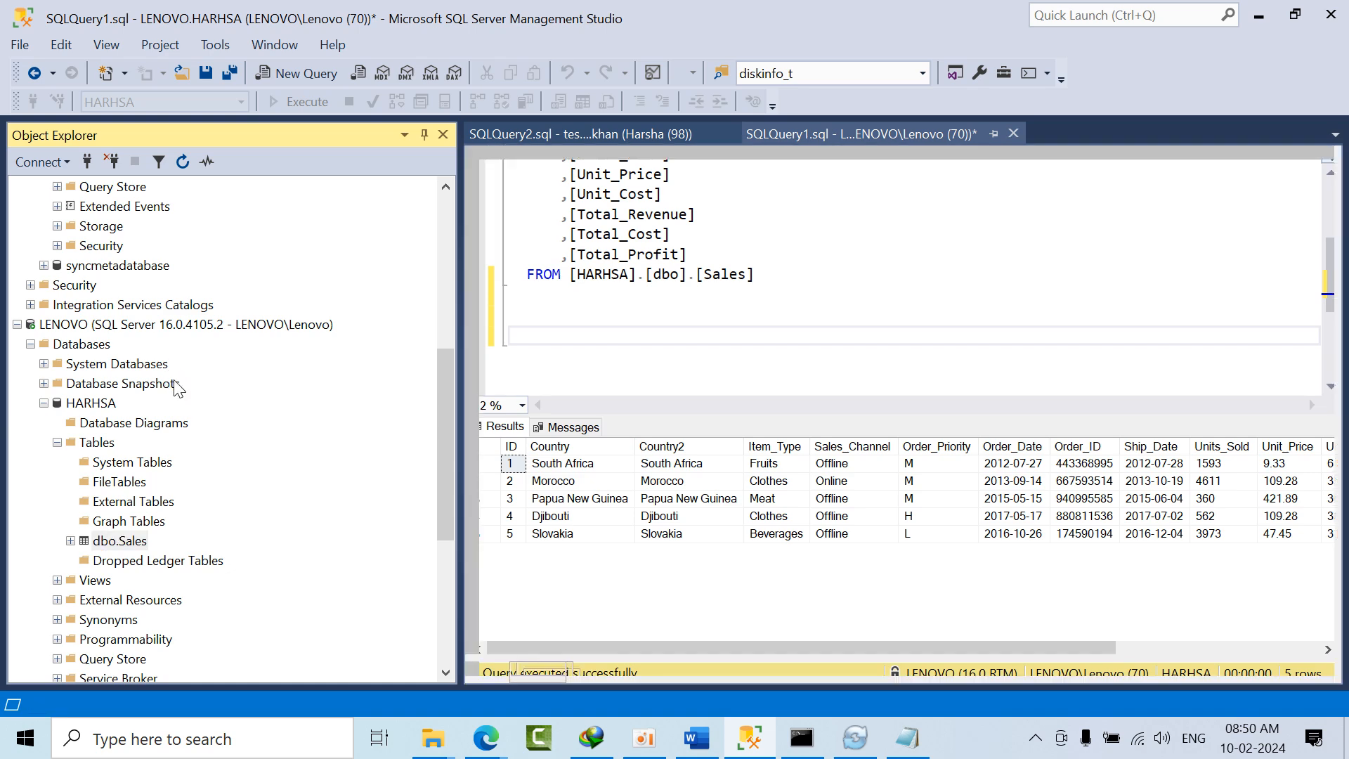
Step: Change row 5's Country from Slovakia to Slovakia2 and close the edit tab
{"action": "left_click", "coordinate": [519, 202]}
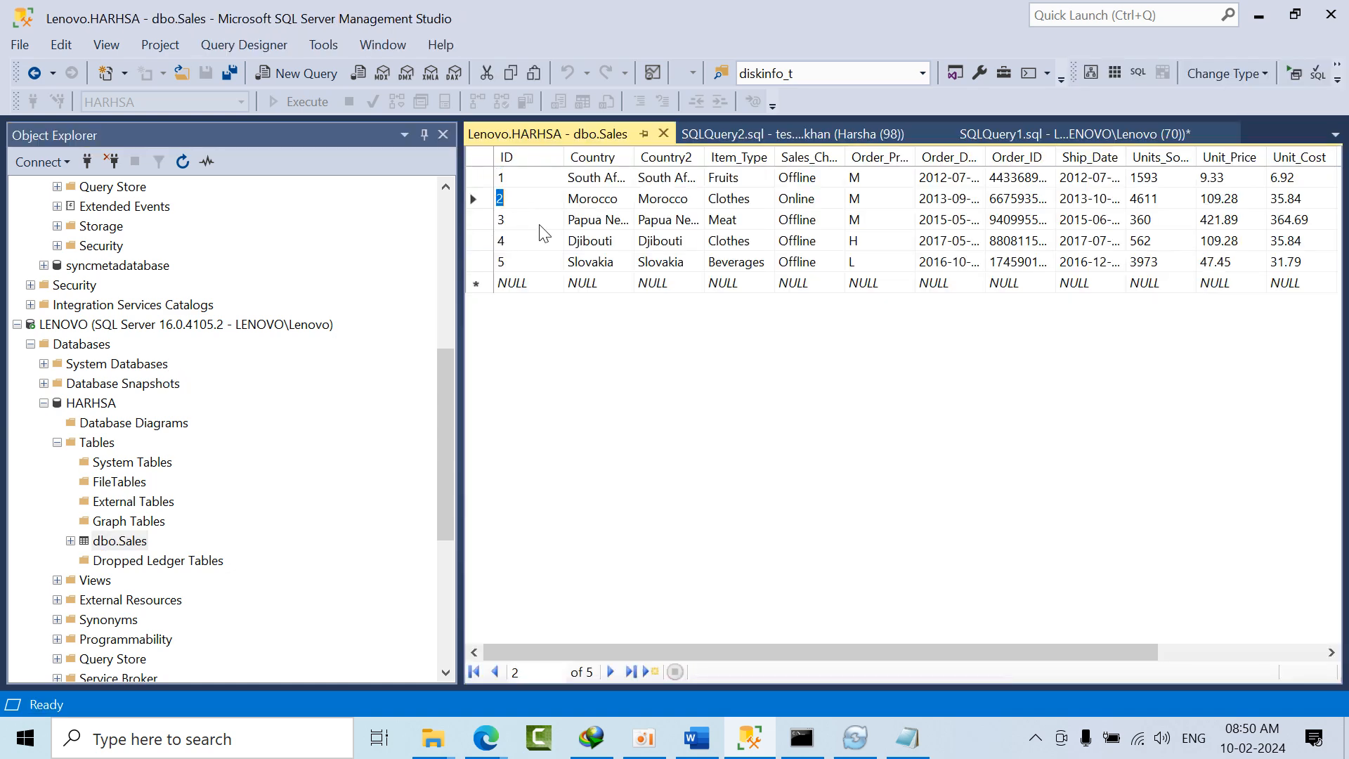
{"action": "left_click", "coordinate": [622, 263]}
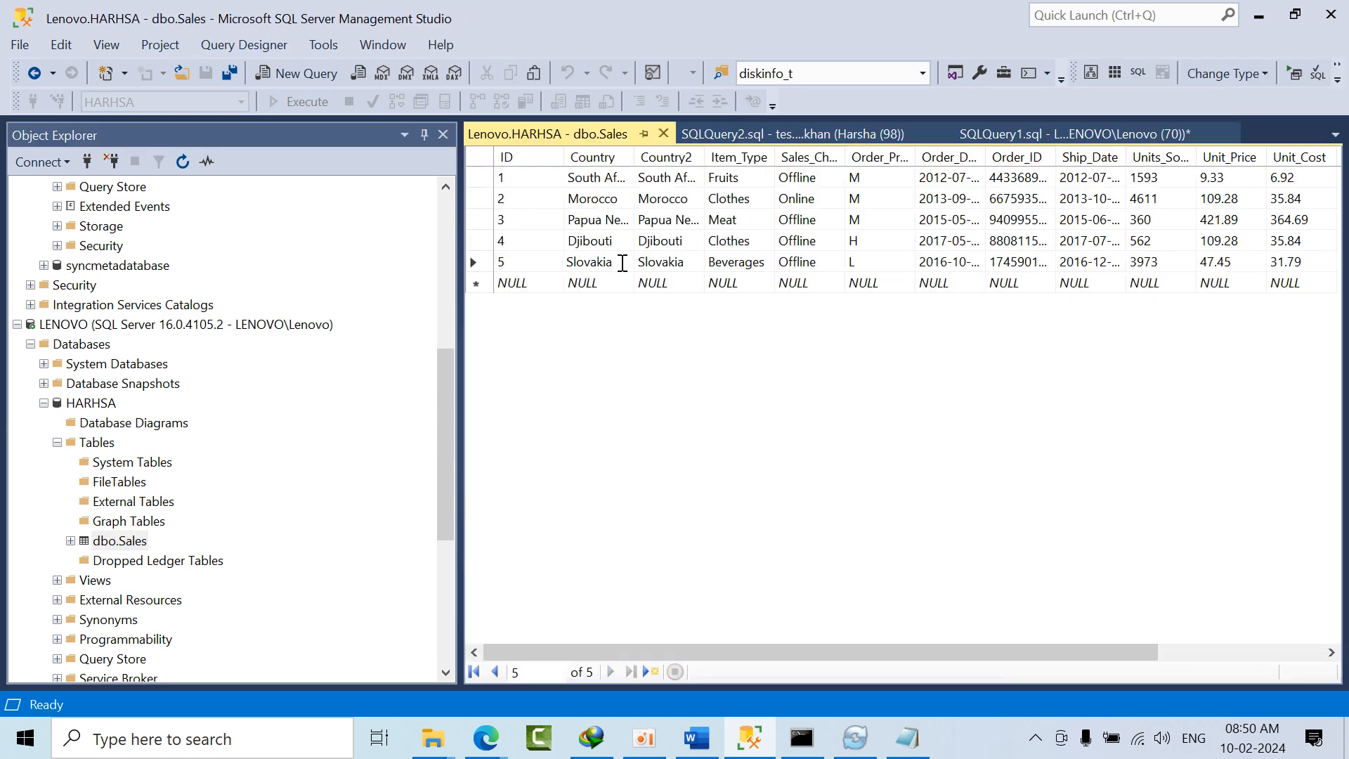
{"action": "type", "text": "2"}
{"action": "left_click", "coordinate": [663, 134]}
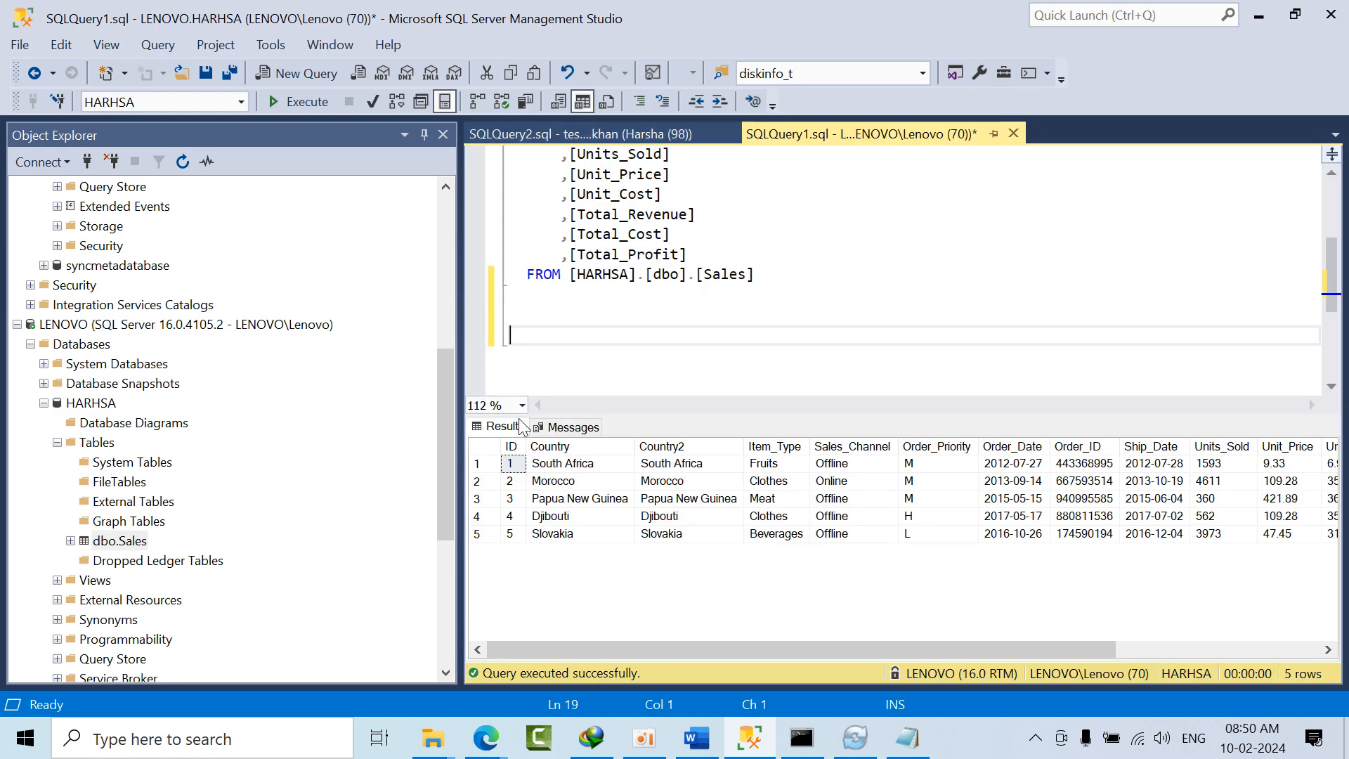
{"action": "mouse_move", "coordinate": [483, 750]}
{"action": "left_click", "coordinate": [389, 676]}
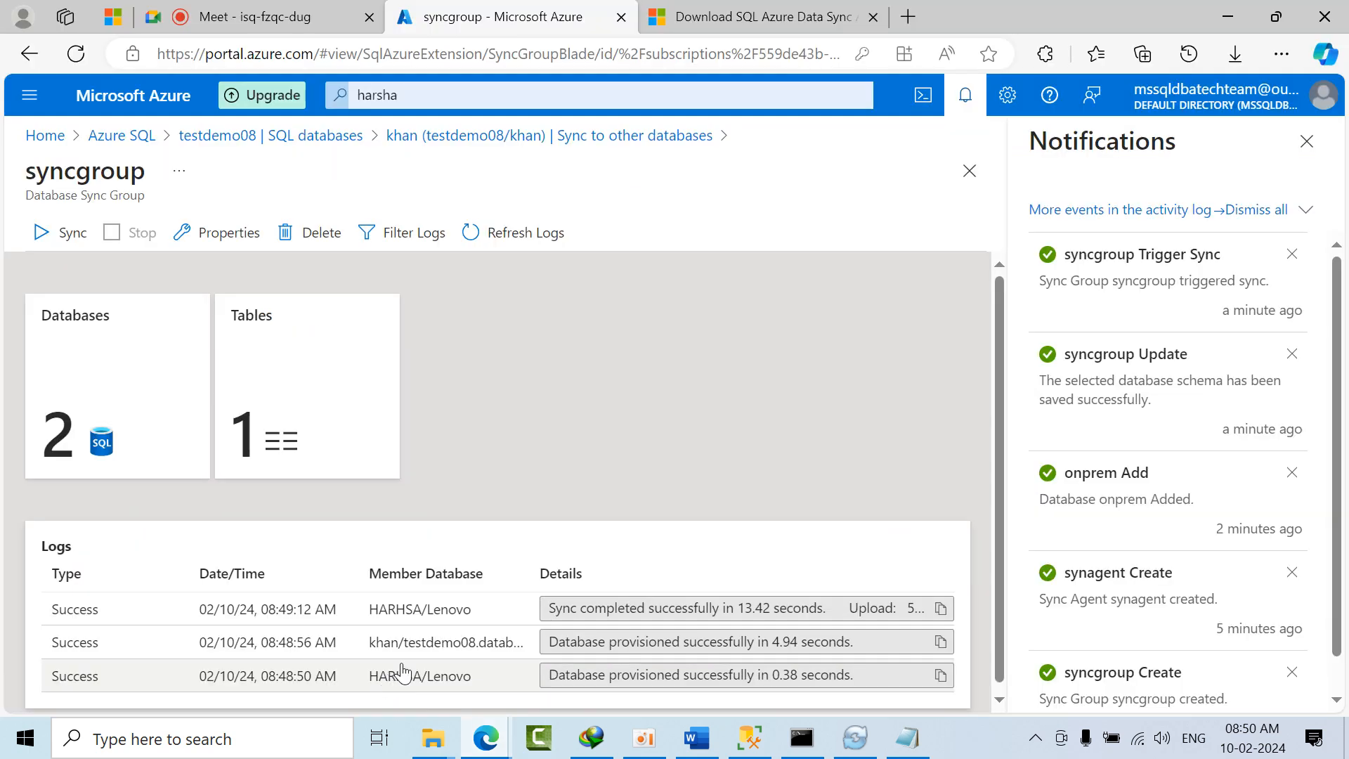
Step: Run a new sync of syncgroup and refresh the logs until it shows completed in 9.22 seconds
{"action": "left_click", "coordinate": [54, 238]}
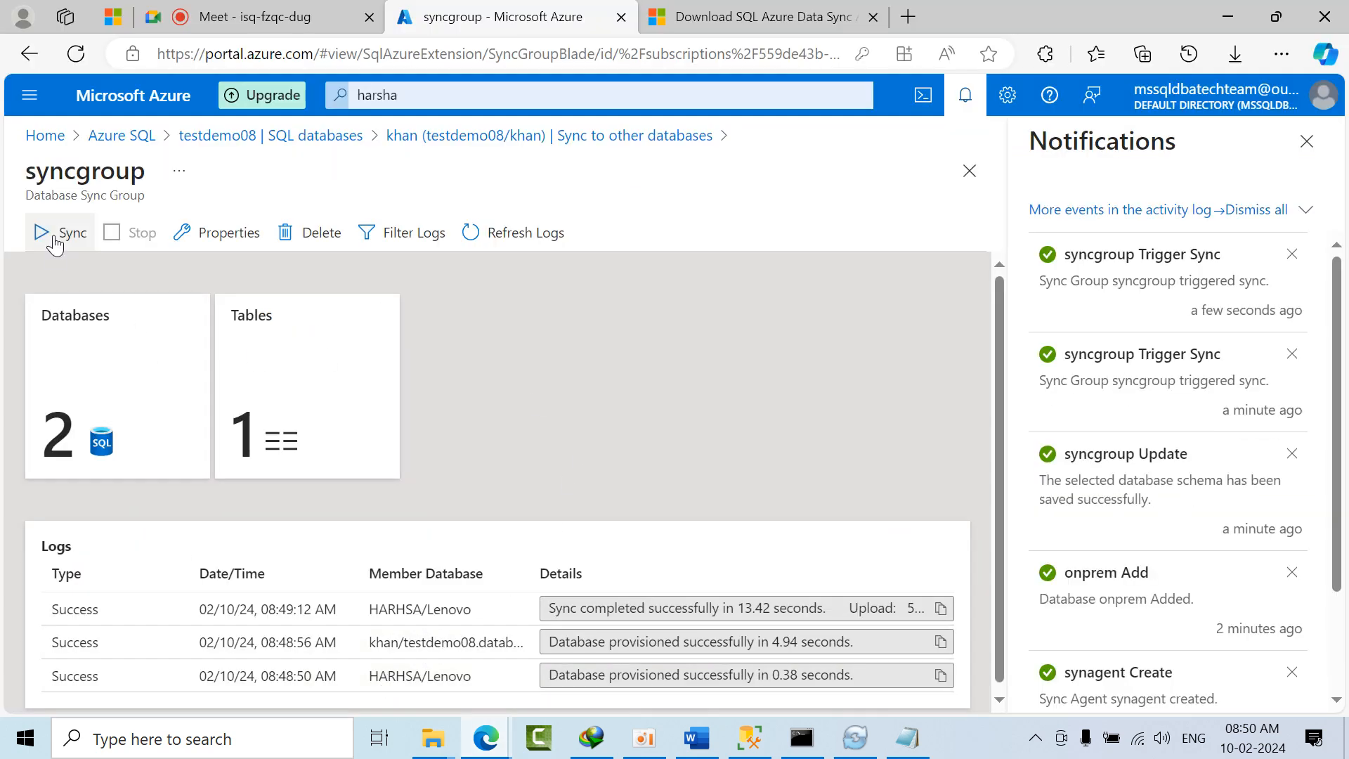
{"action": "left_click", "coordinate": [54, 239]}
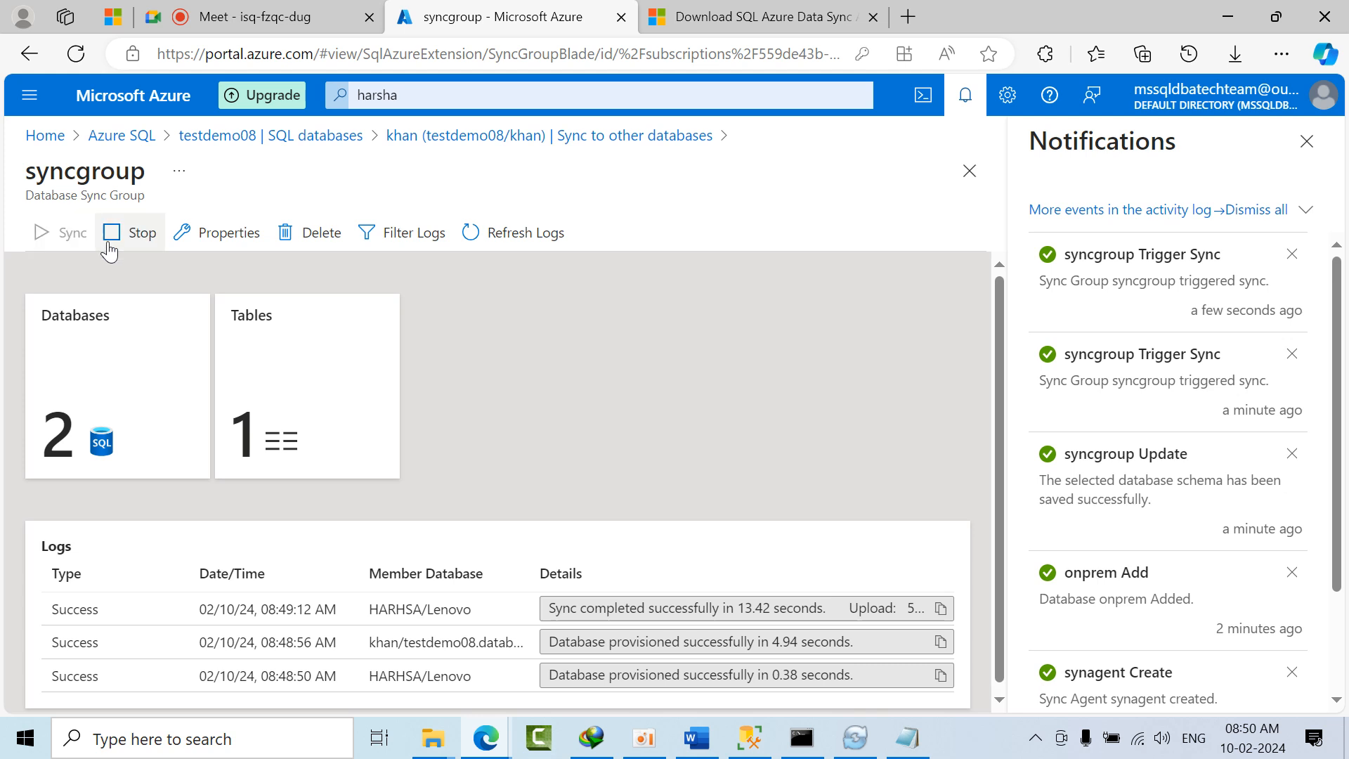
{"action": "left_click", "coordinate": [526, 234]}
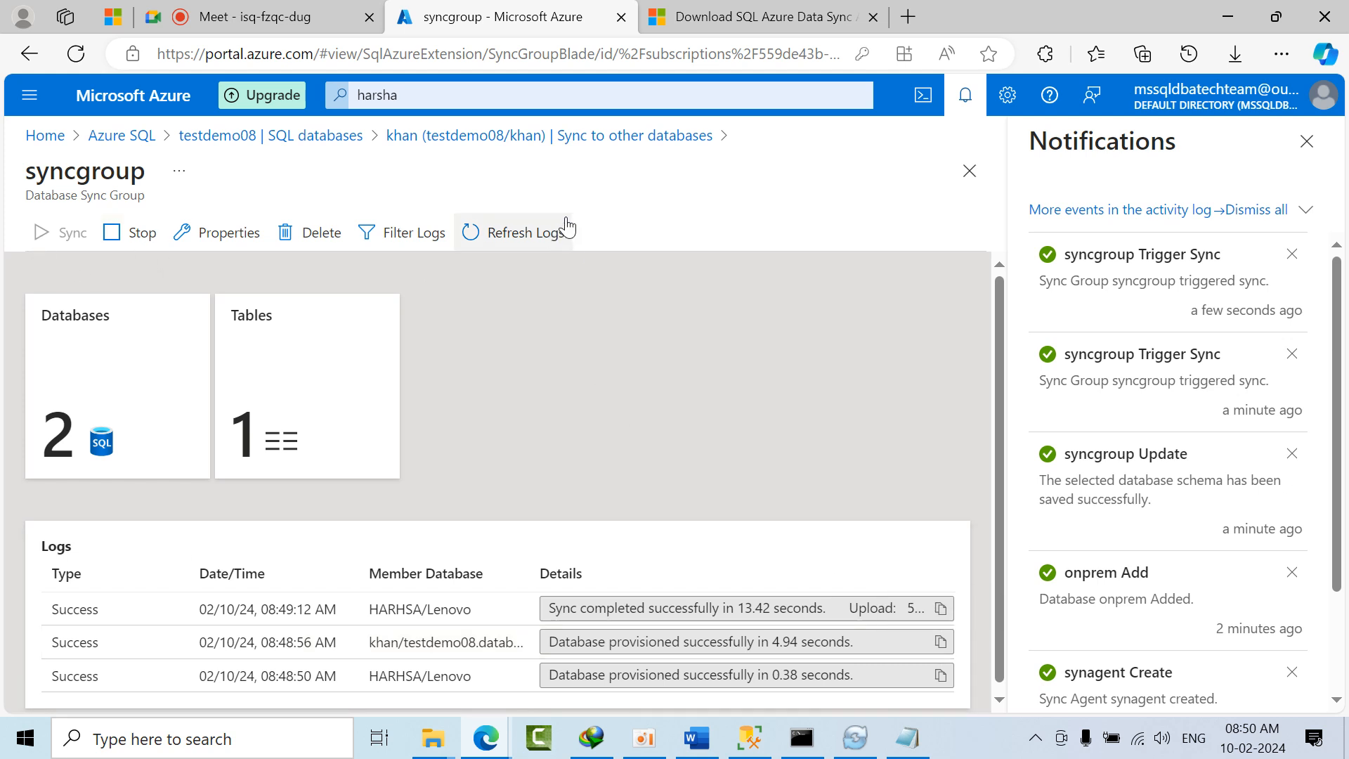
{"action": "left_click", "coordinate": [520, 238]}
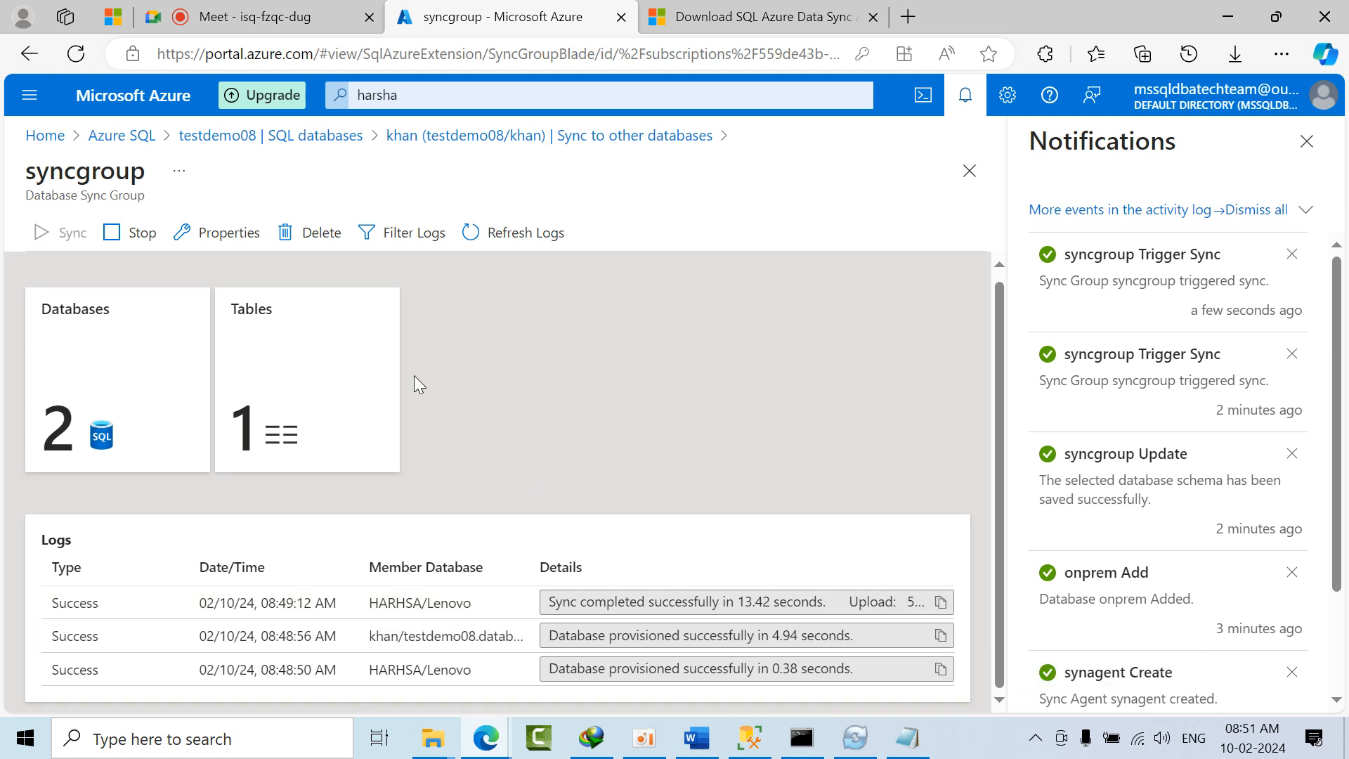
{"action": "left_click", "coordinate": [518, 242]}
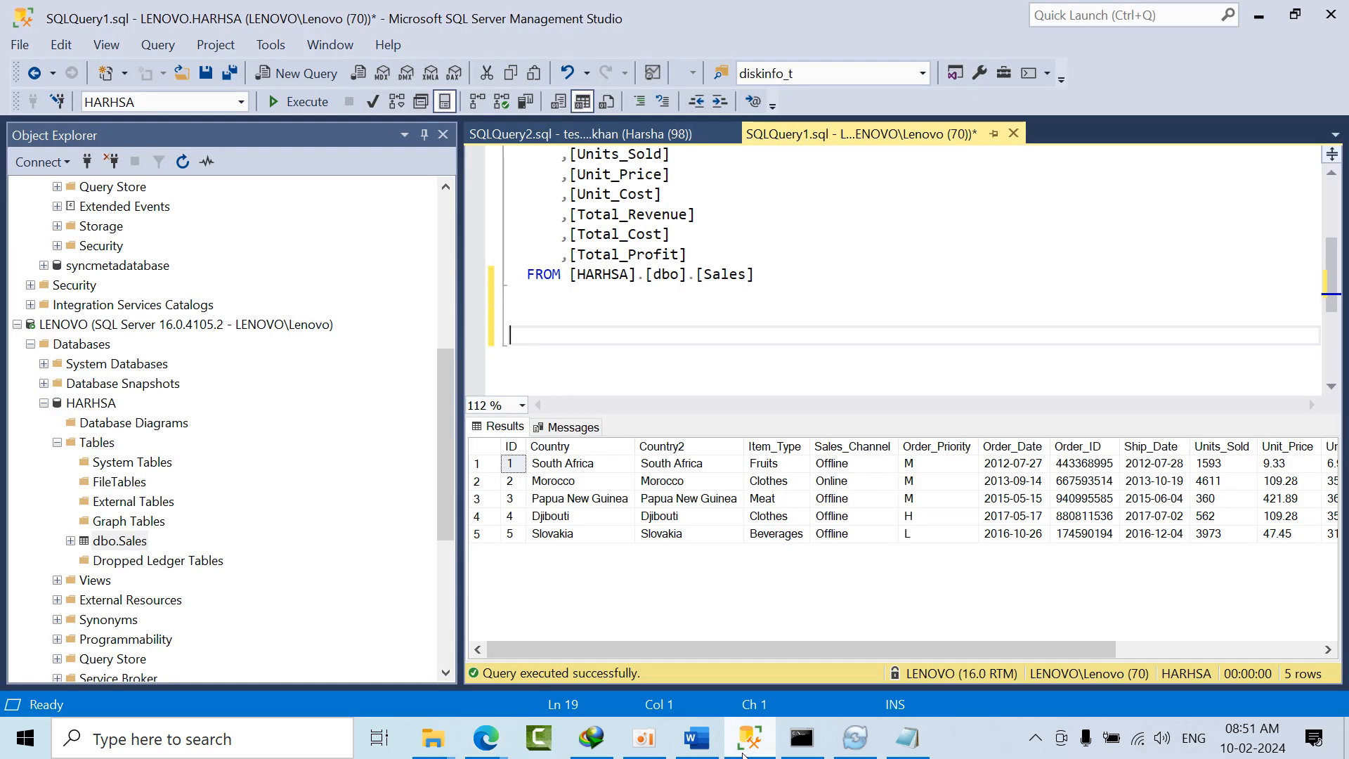
{"action": "left_click", "coordinate": [749, 738]}
Step: Re-execute the SQLQuery2 khan dbo.Sales query to show Slovakia2 in row 5
{"action": "left_click", "coordinate": [600, 135]}
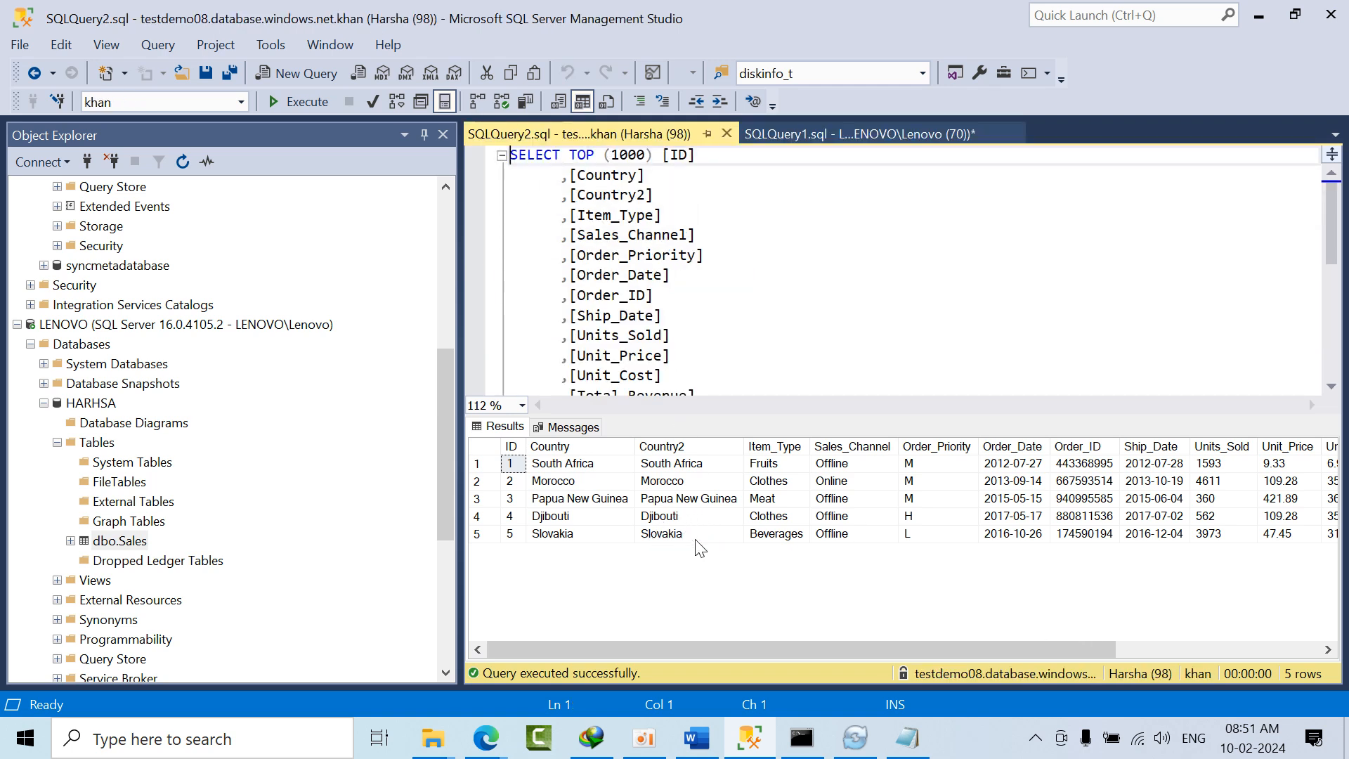
{"action": "left_click", "coordinate": [295, 102]}
{"action": "left_click", "coordinate": [587, 319]}
{"action": "left_click", "coordinate": [306, 105]}
{"action": "left_click", "coordinate": [305, 105]}
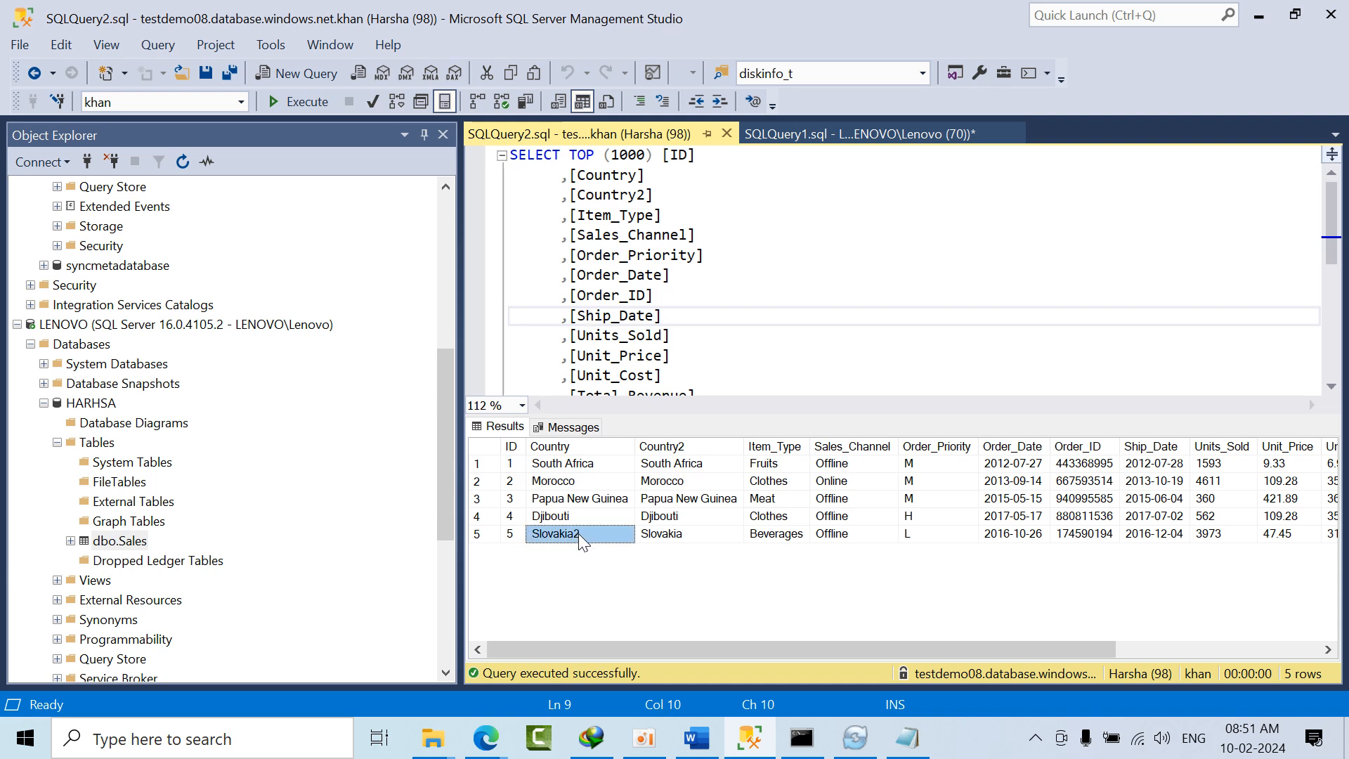
Step: Compare the Azure khan results against the local HARHSA query results
{"action": "left_click", "coordinate": [836, 134]}
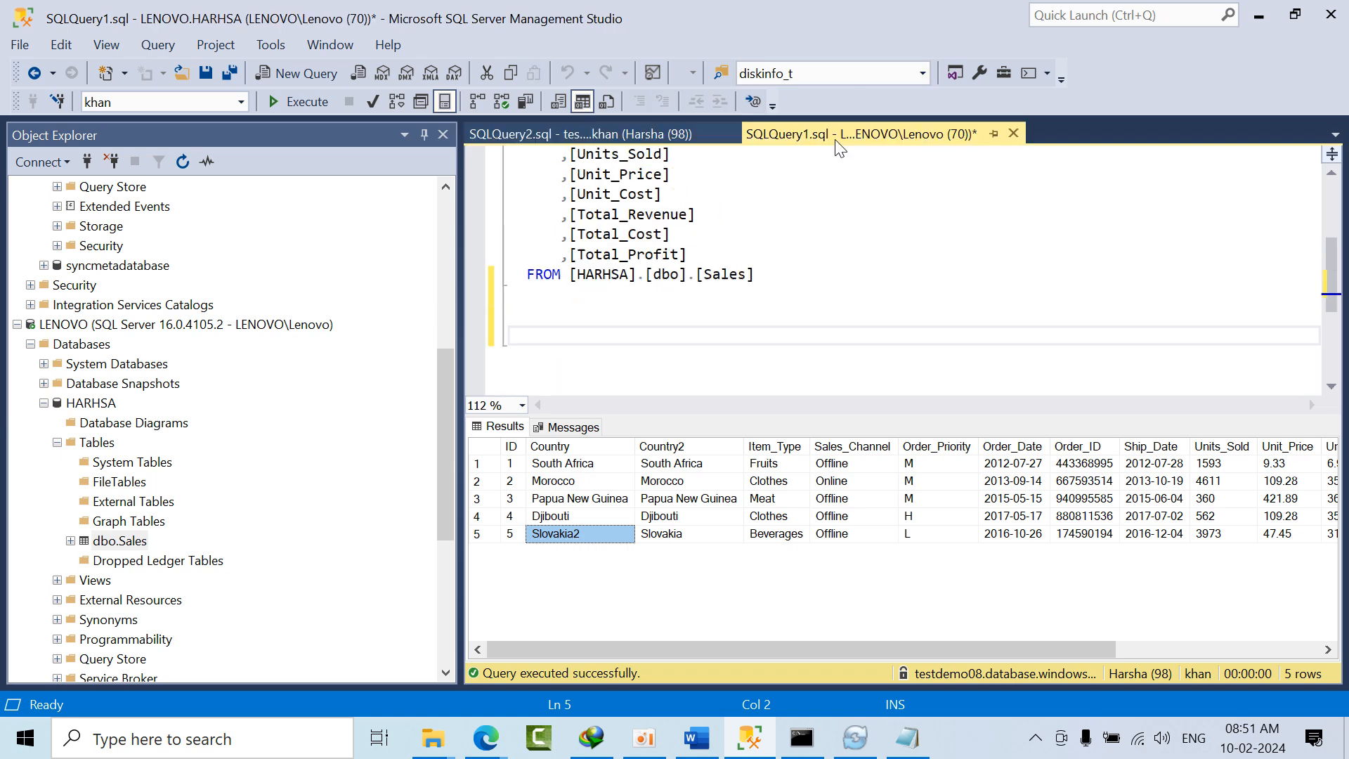
{"action": "left_click", "coordinate": [609, 131]}
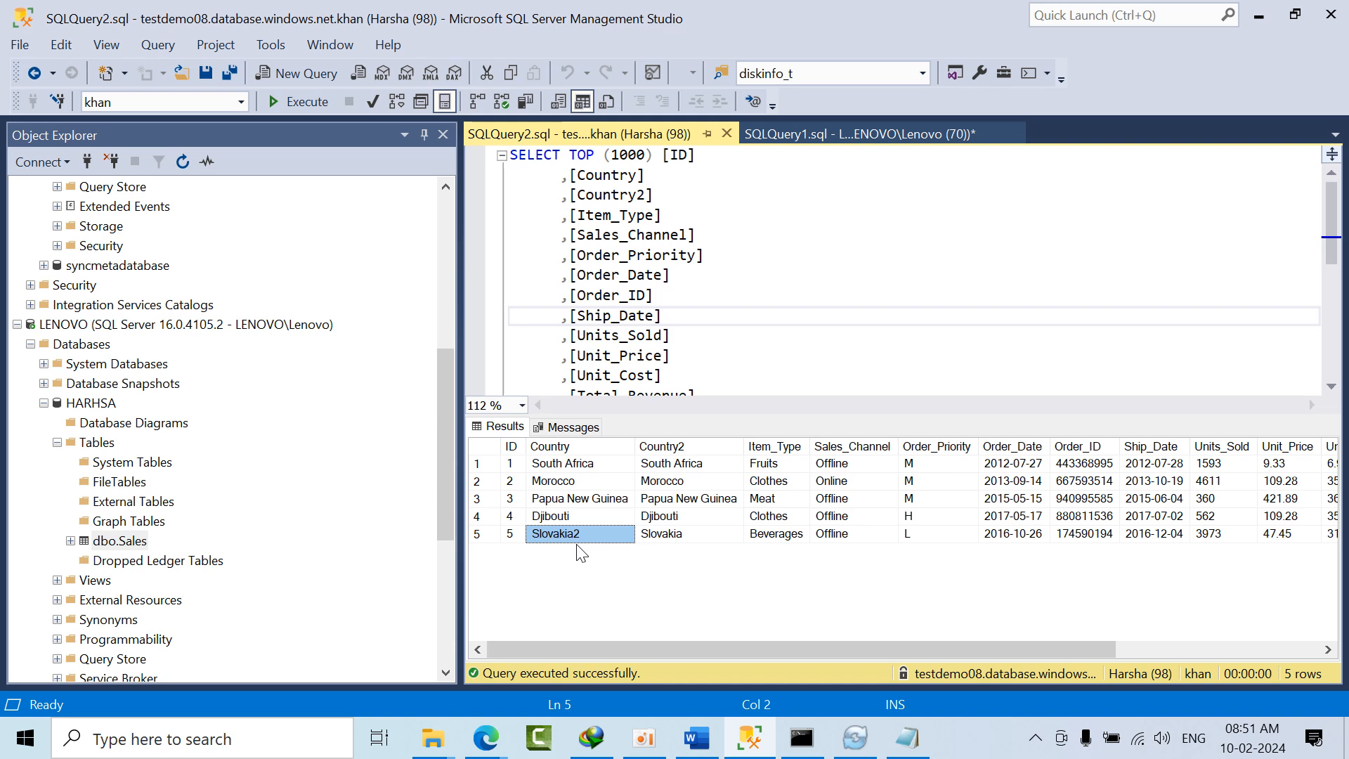
{"action": "right_click", "coordinate": [106, 541]}
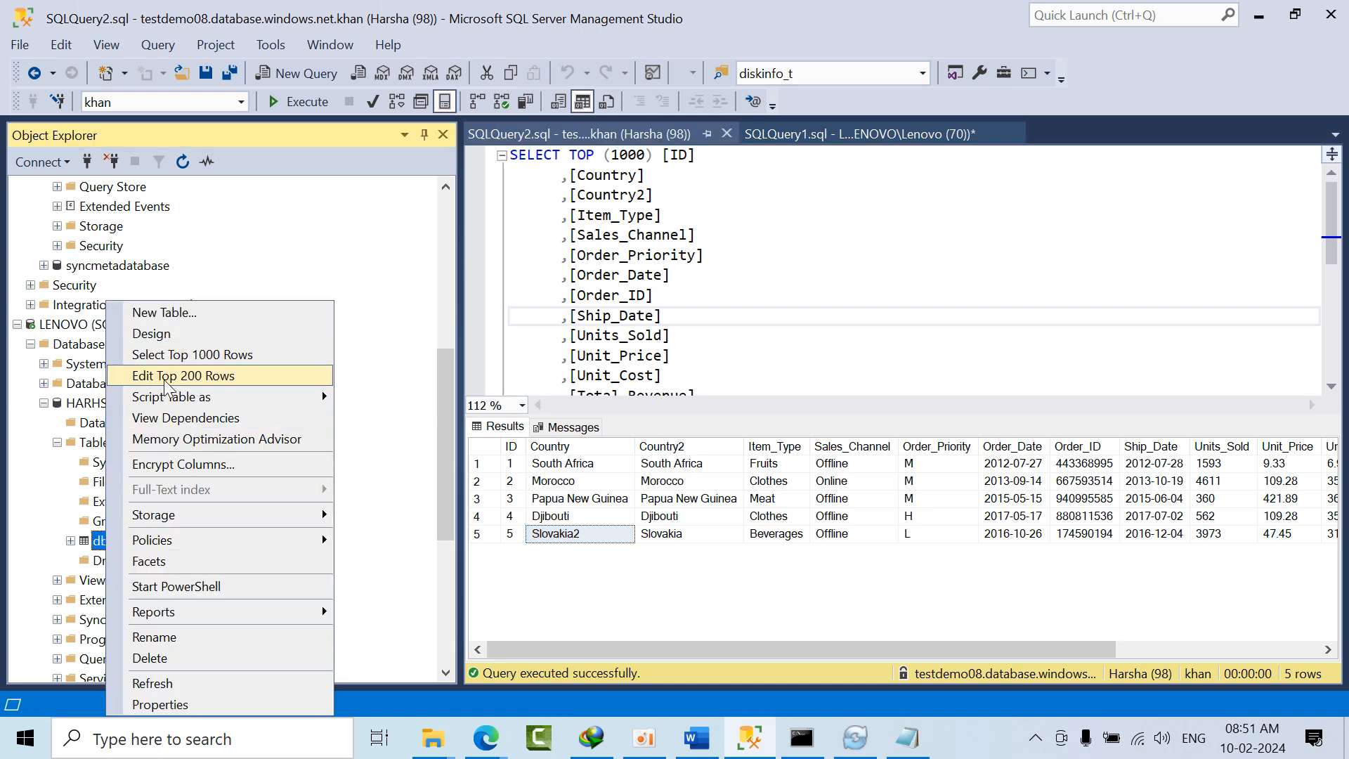
{"action": "mouse_move", "coordinate": [159, 398]}
{"action": "left_click", "coordinate": [485, 737]}
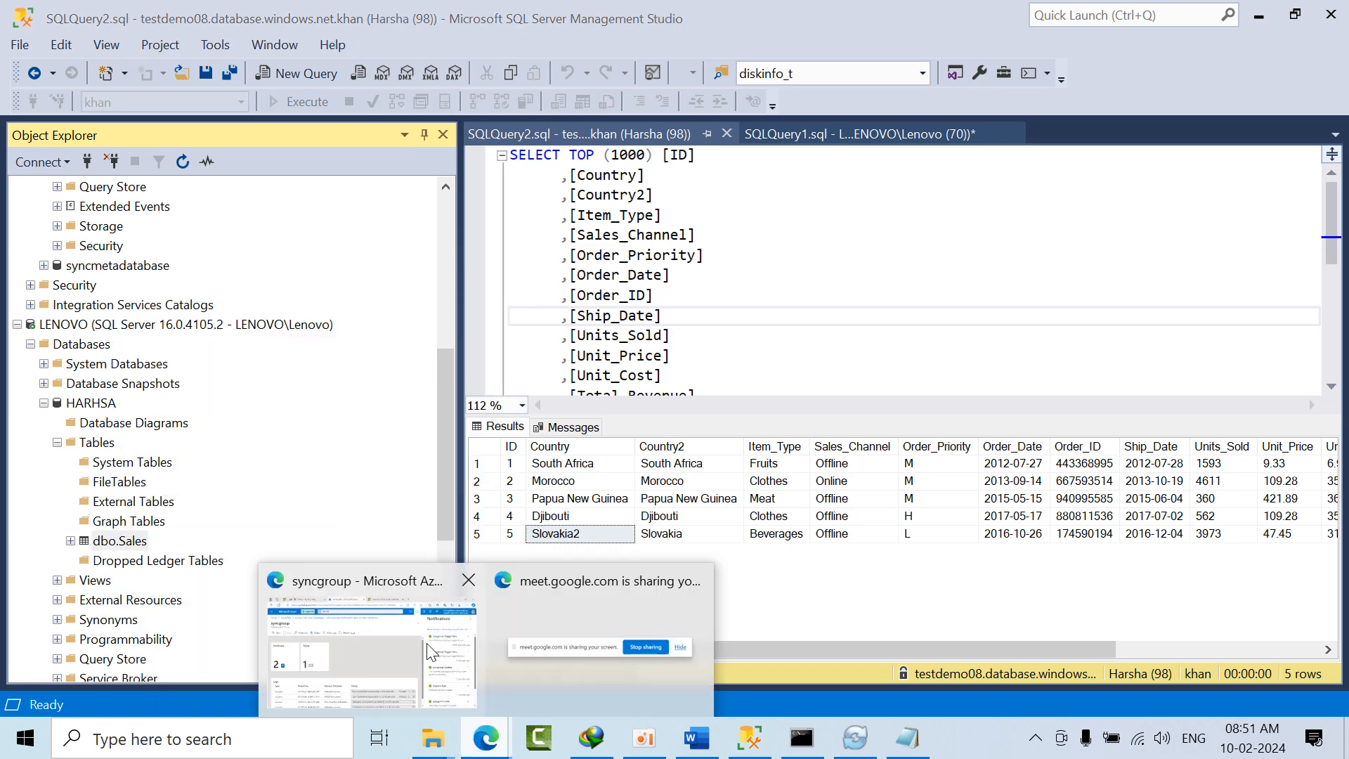
{"action": "left_click", "coordinate": [379, 667]}
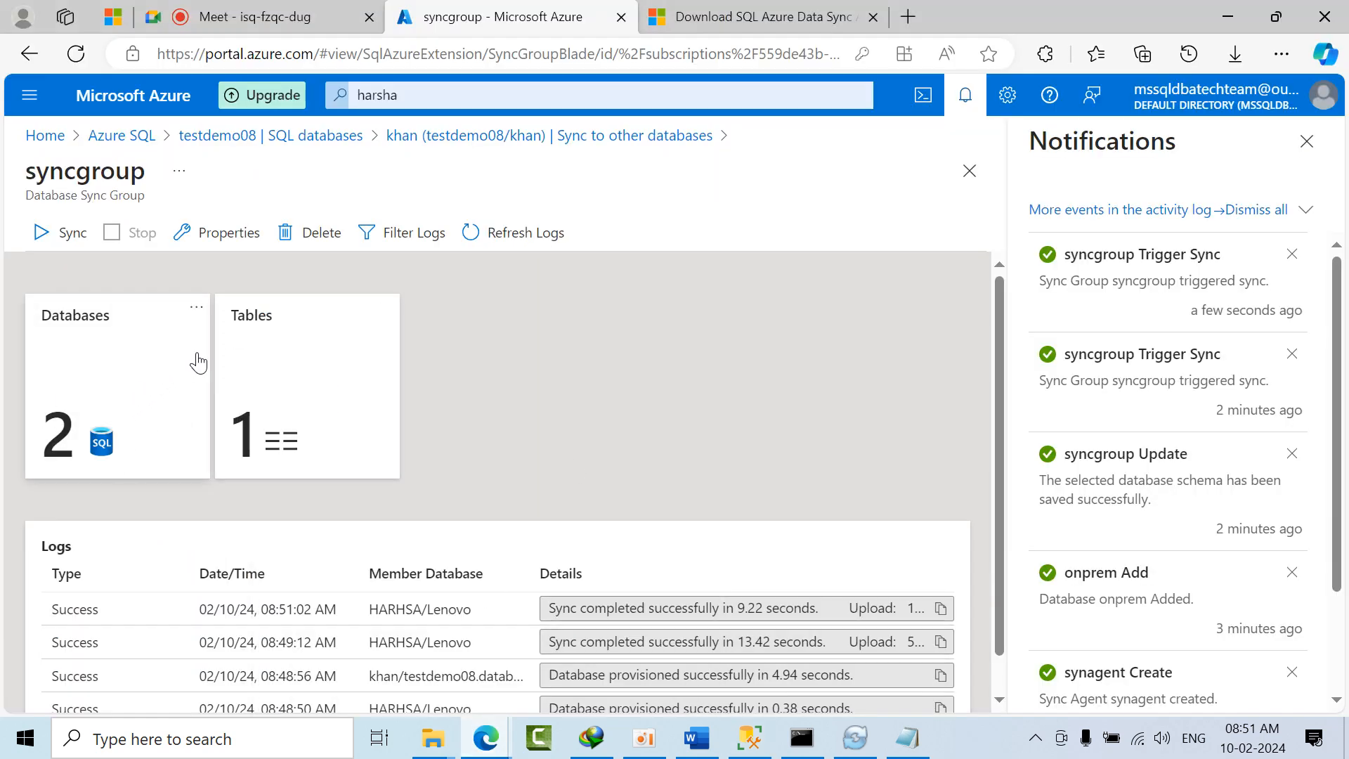
Step: Open syncgroup's Tables settings and refresh the Hub Database schema
{"action": "left_click", "coordinate": [265, 371]}
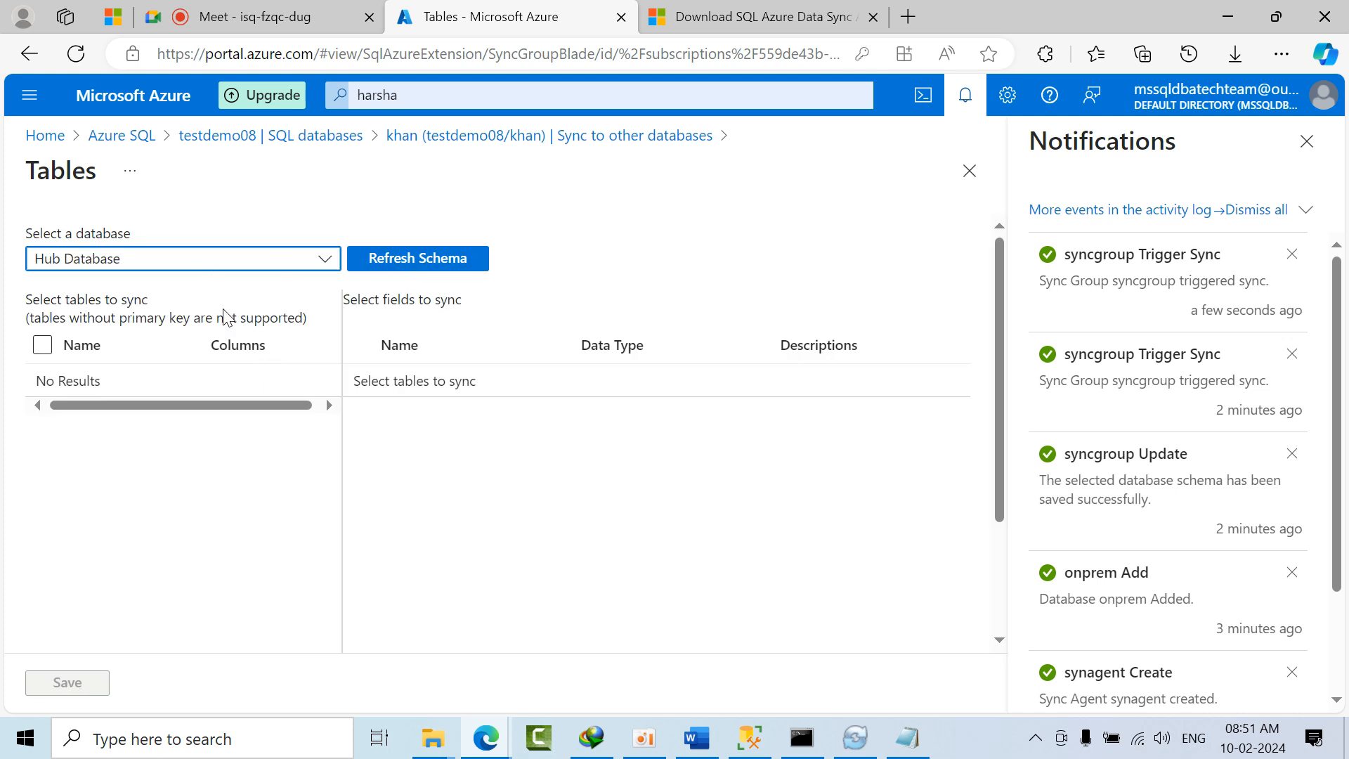
{"action": "left_click", "coordinate": [406, 259]}
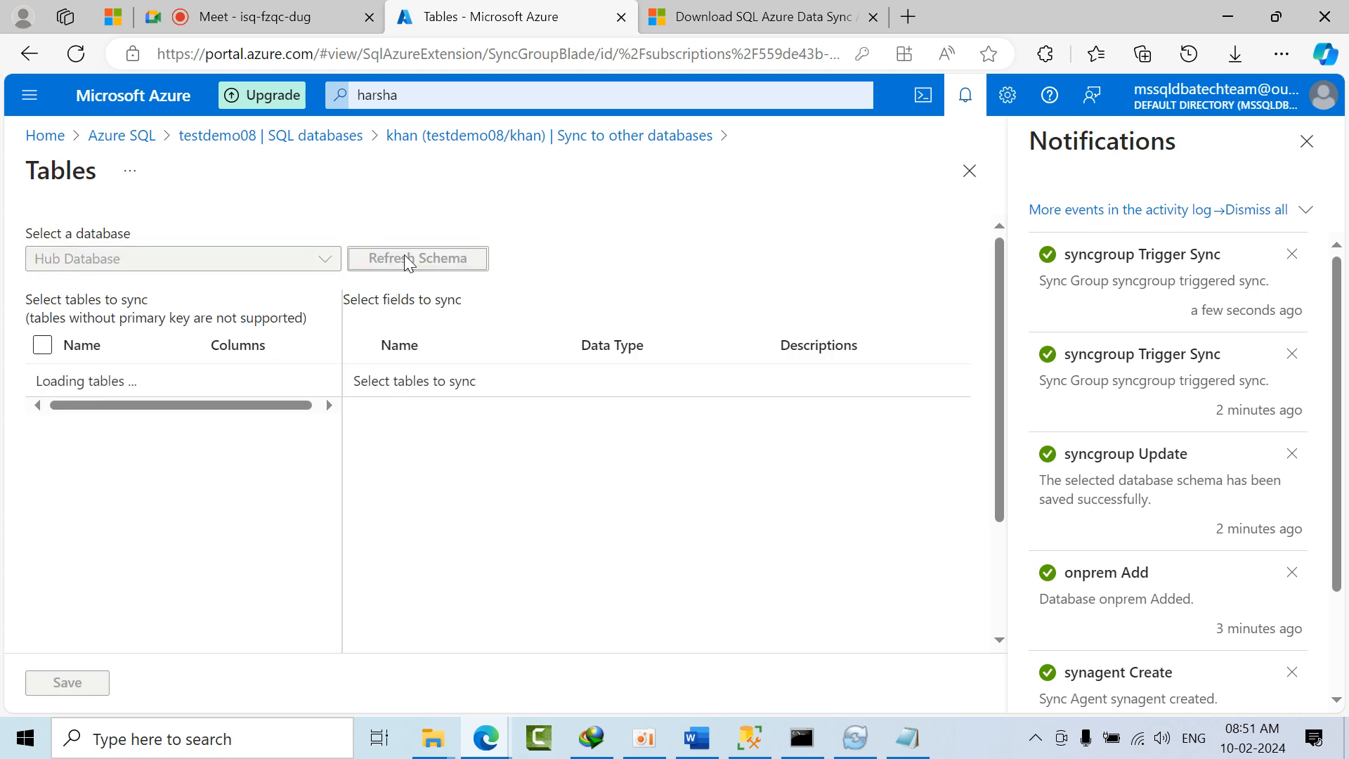
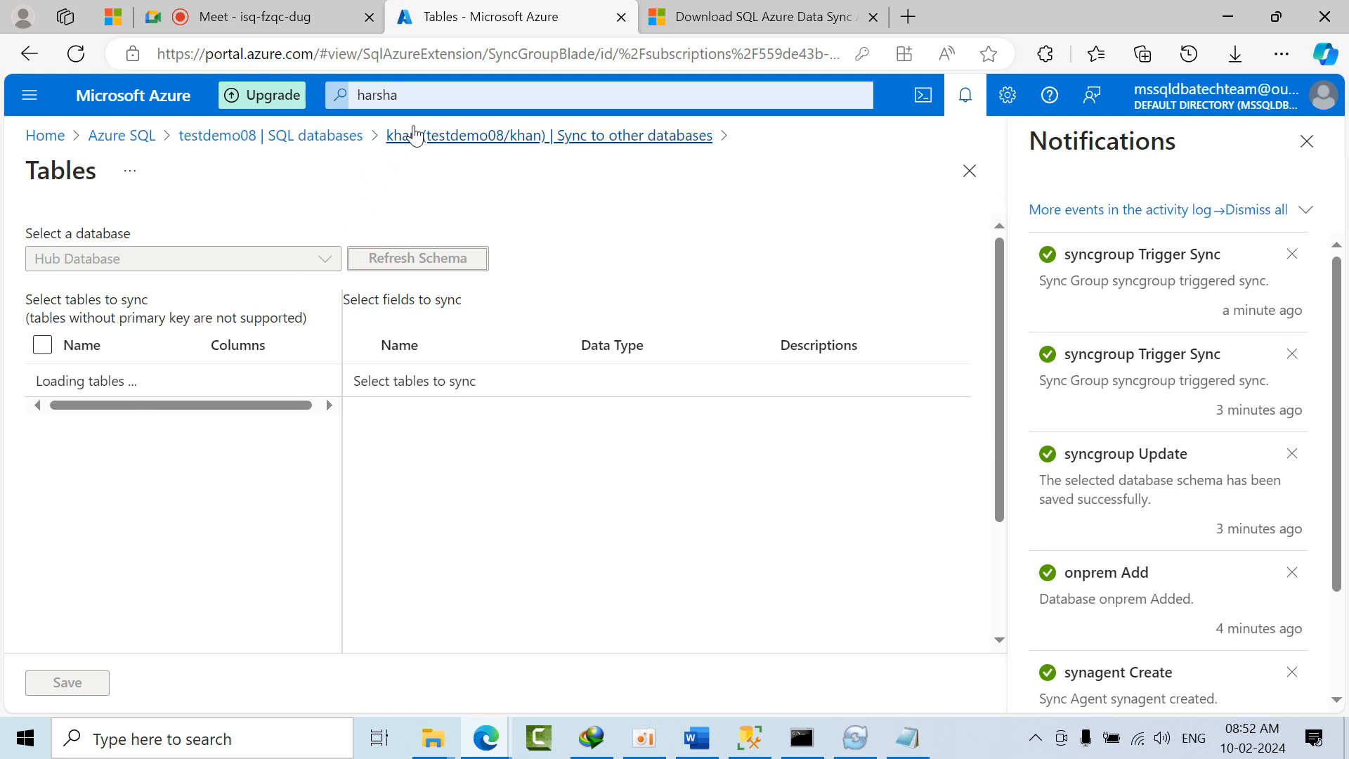
Step: Open syncgroup's Tables settings and show the onprem database's table fields
{"action": "left_click", "coordinate": [392, 136]}
{"action": "left_click", "coordinate": [404, 358]}
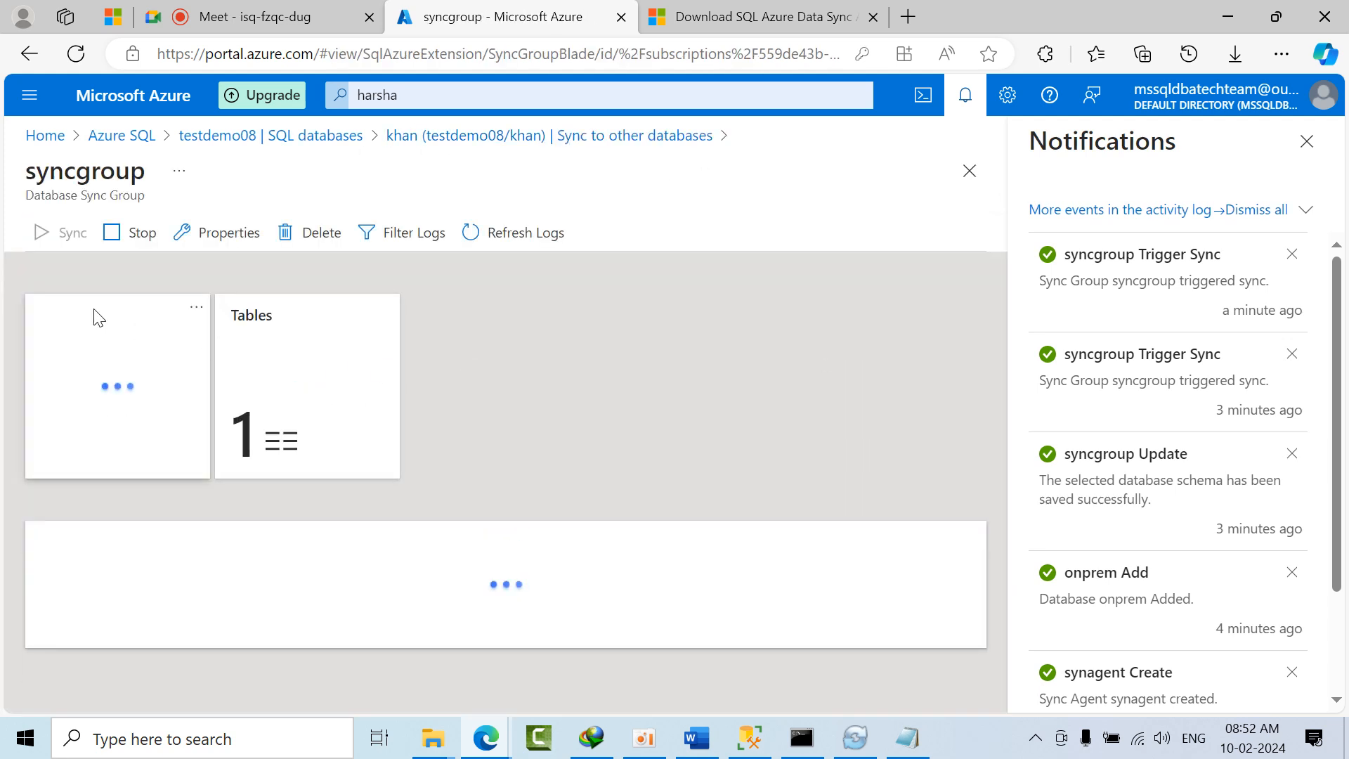
{"action": "left_click", "coordinate": [296, 367]}
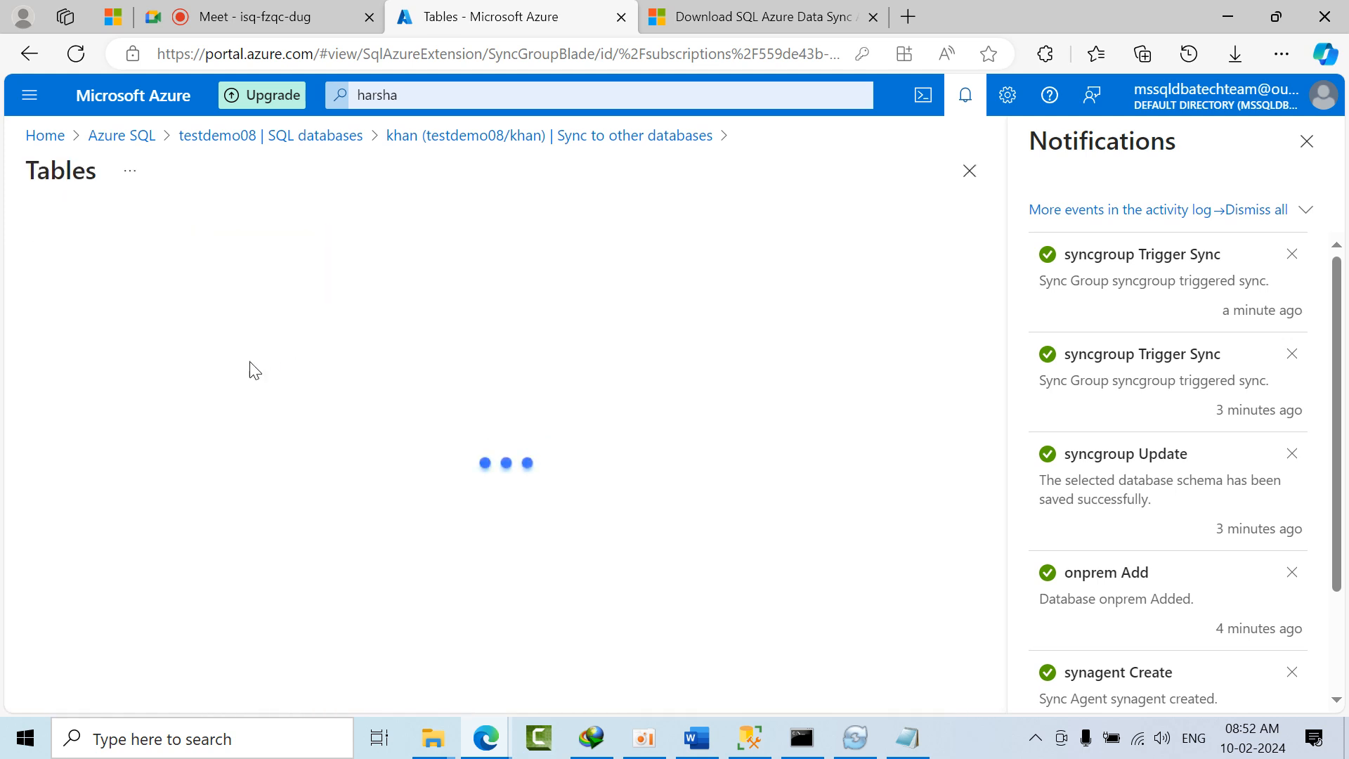
{"action": "left_click", "coordinate": [144, 260]}
{"action": "left_click", "coordinate": [126, 284]}
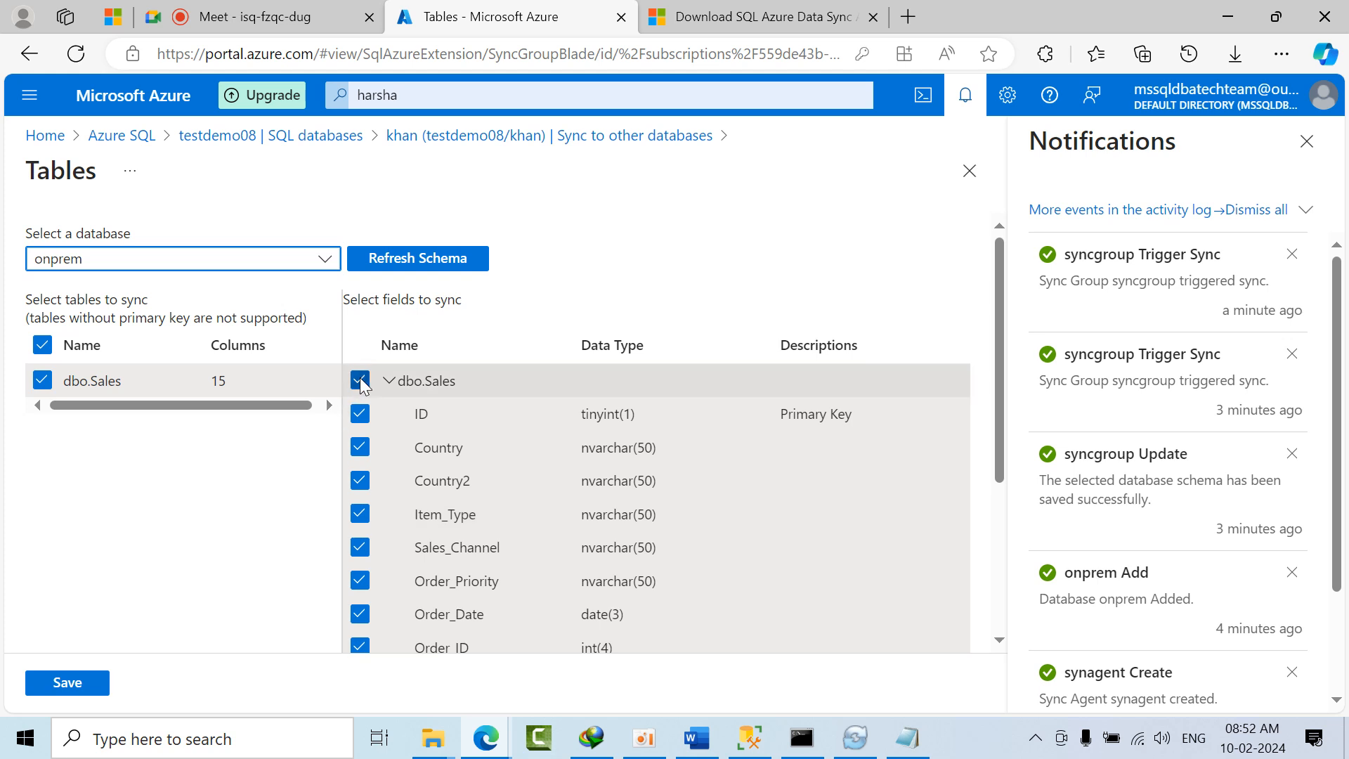
{"action": "scroll", "coordinate": [412, 554], "scroll_direction": "down", "scroll_amount": 4}
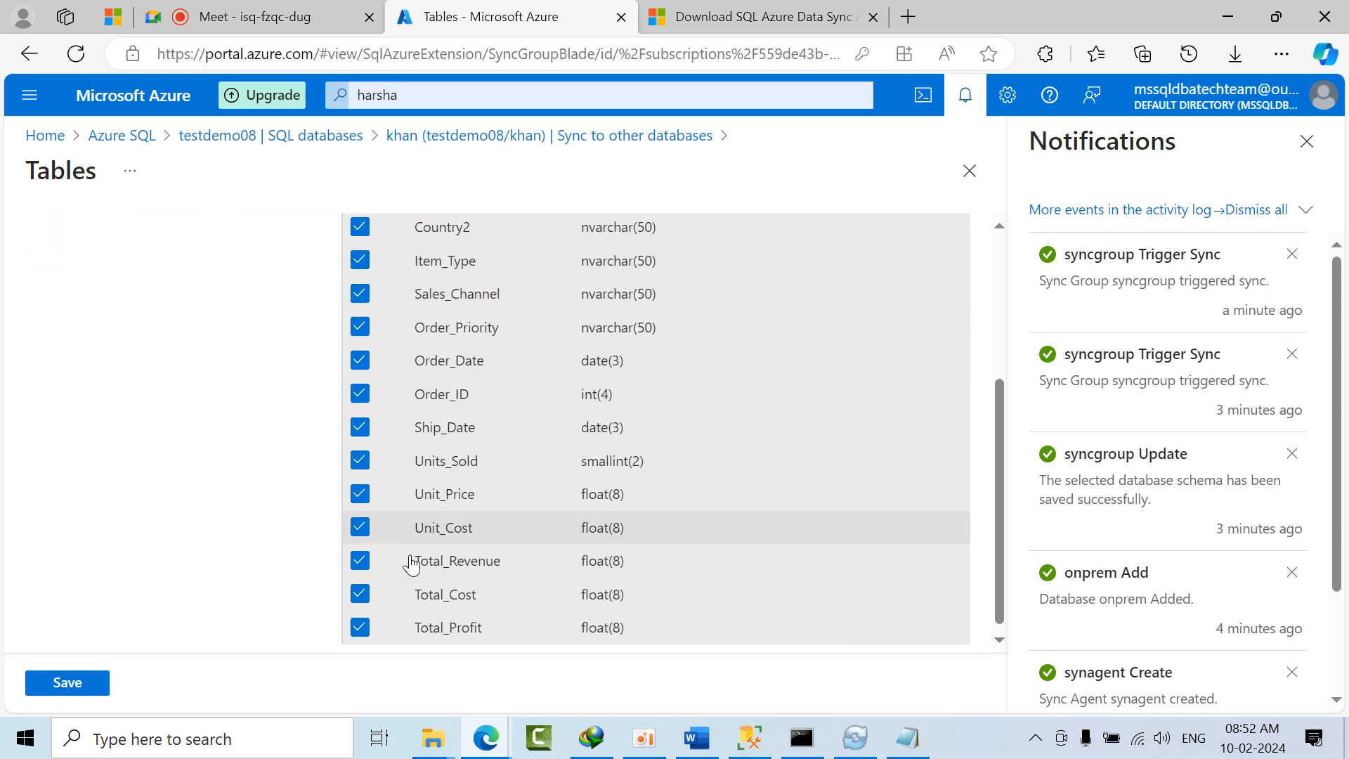
Step: Toggle the Total_Profit field's sync selection and attempt to save it
{"action": "left_click", "coordinate": [355, 629]}
{"action": "left_click", "coordinate": [359, 623]}
{"action": "left_click", "coordinate": [360, 624]}
{"action": "left_click", "coordinate": [70, 683]}
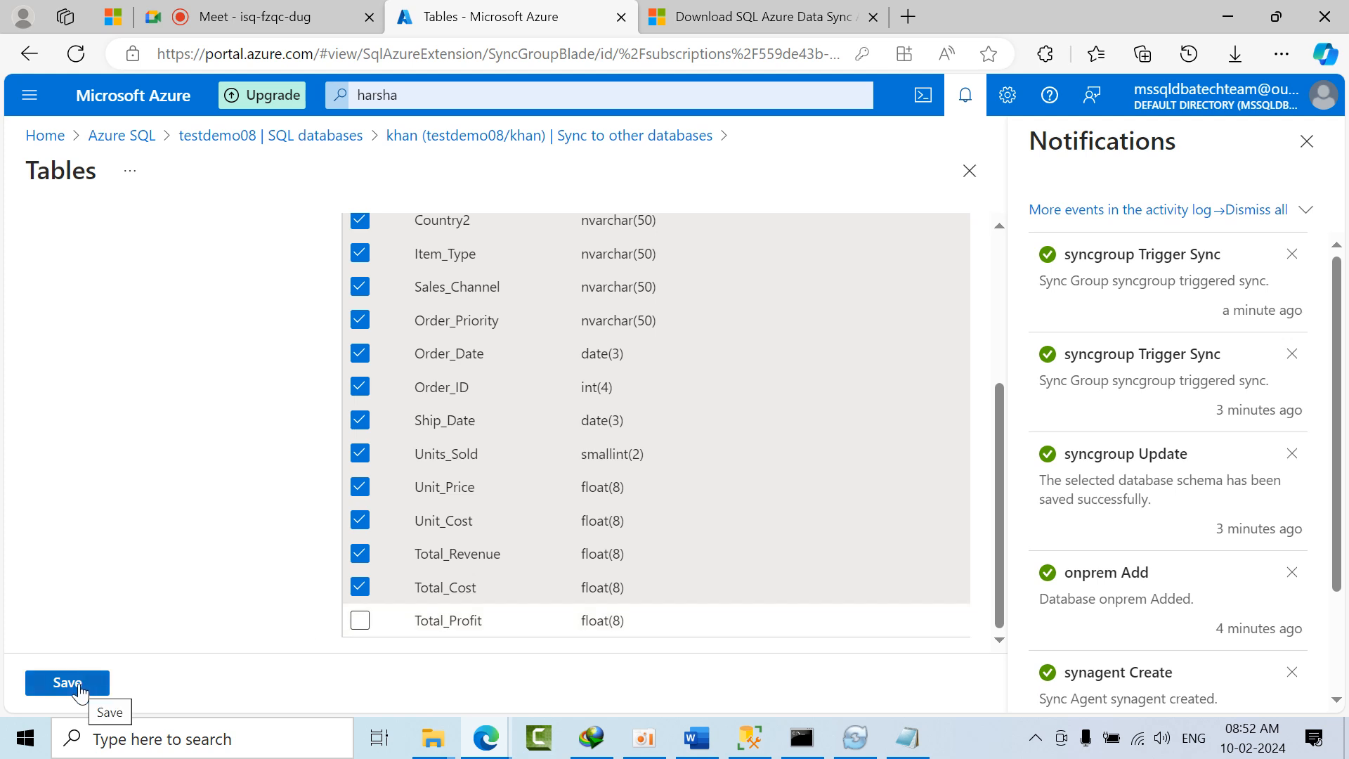
{"action": "left_click", "coordinate": [360, 622]}
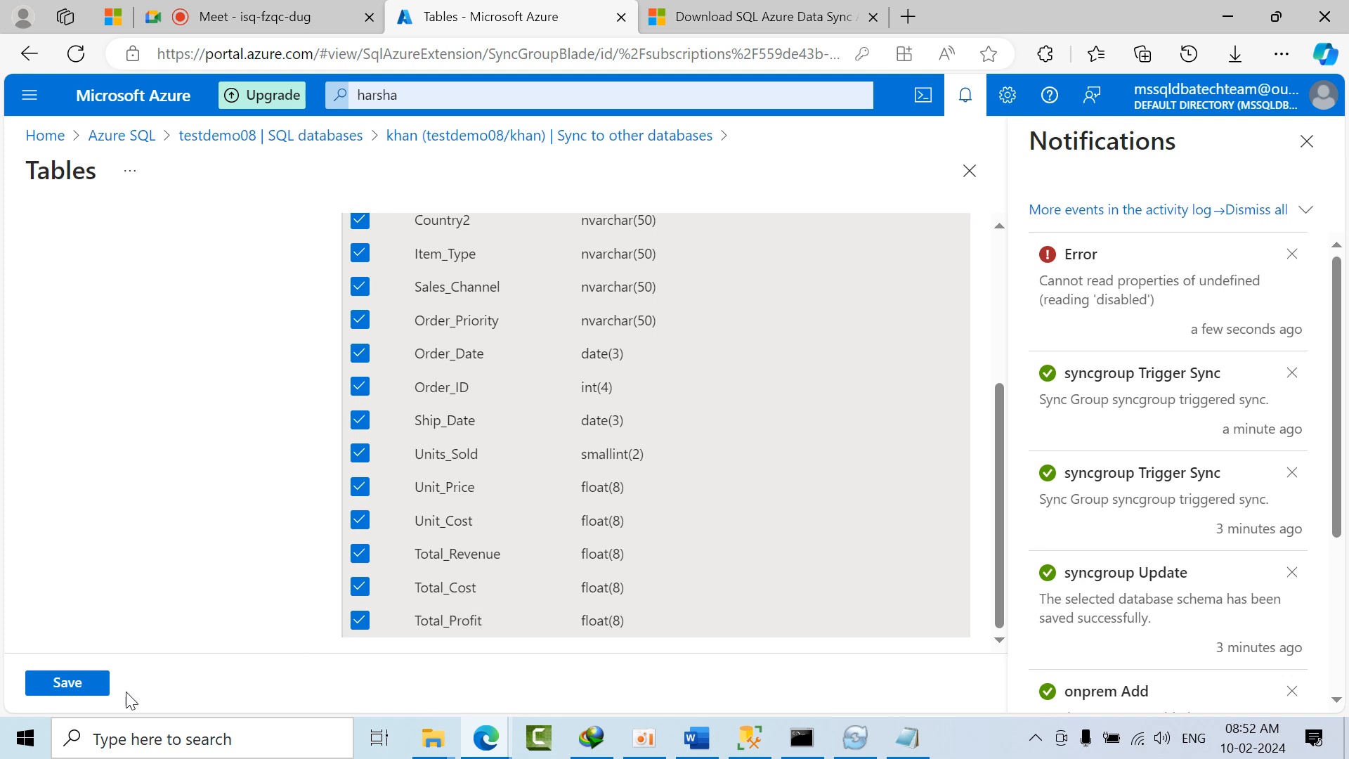
{"action": "scroll", "coordinate": [226, 503], "scroll_direction": "up", "scroll_amount": 4}
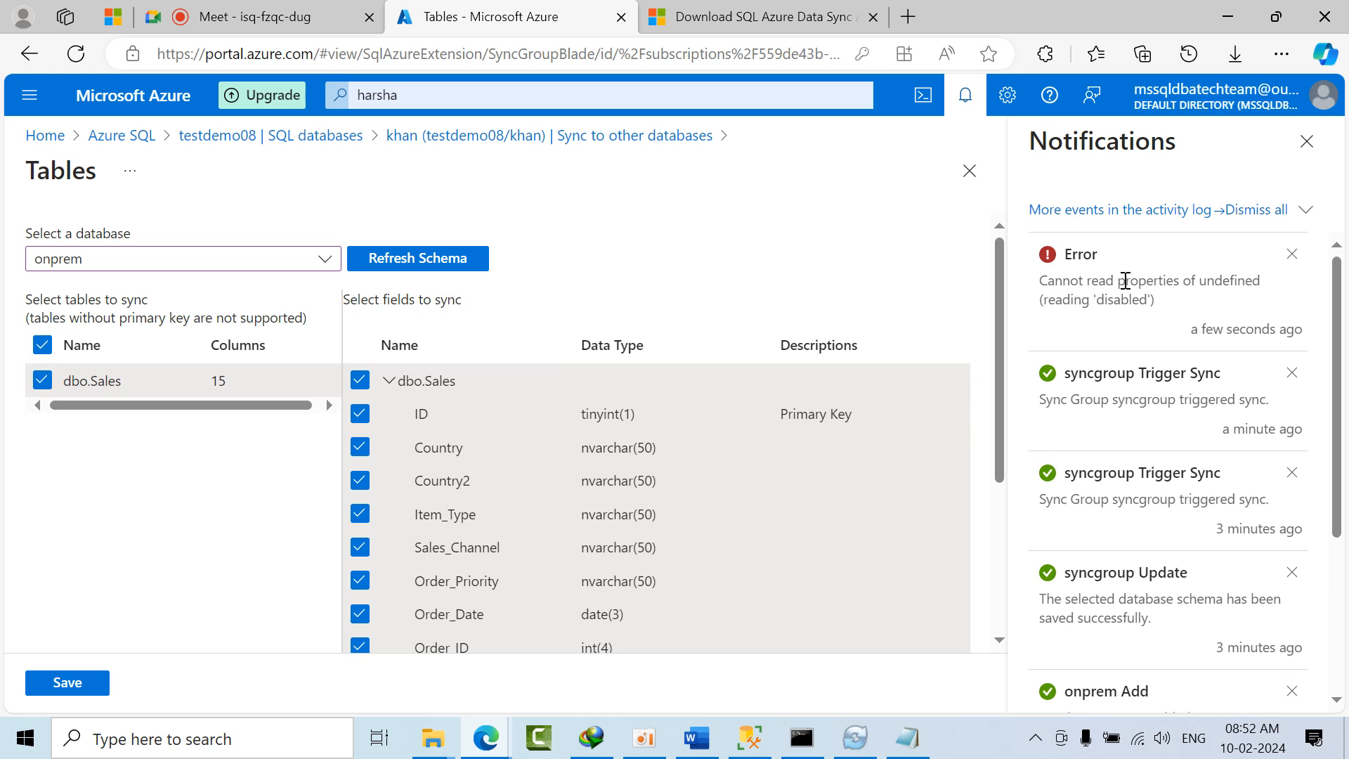
Step: Dismiss the error notifications and return to the khan sync page, discarding table edits
{"action": "left_click_drag", "start_coordinate": [1054, 280], "coordinate": [1172, 301]}
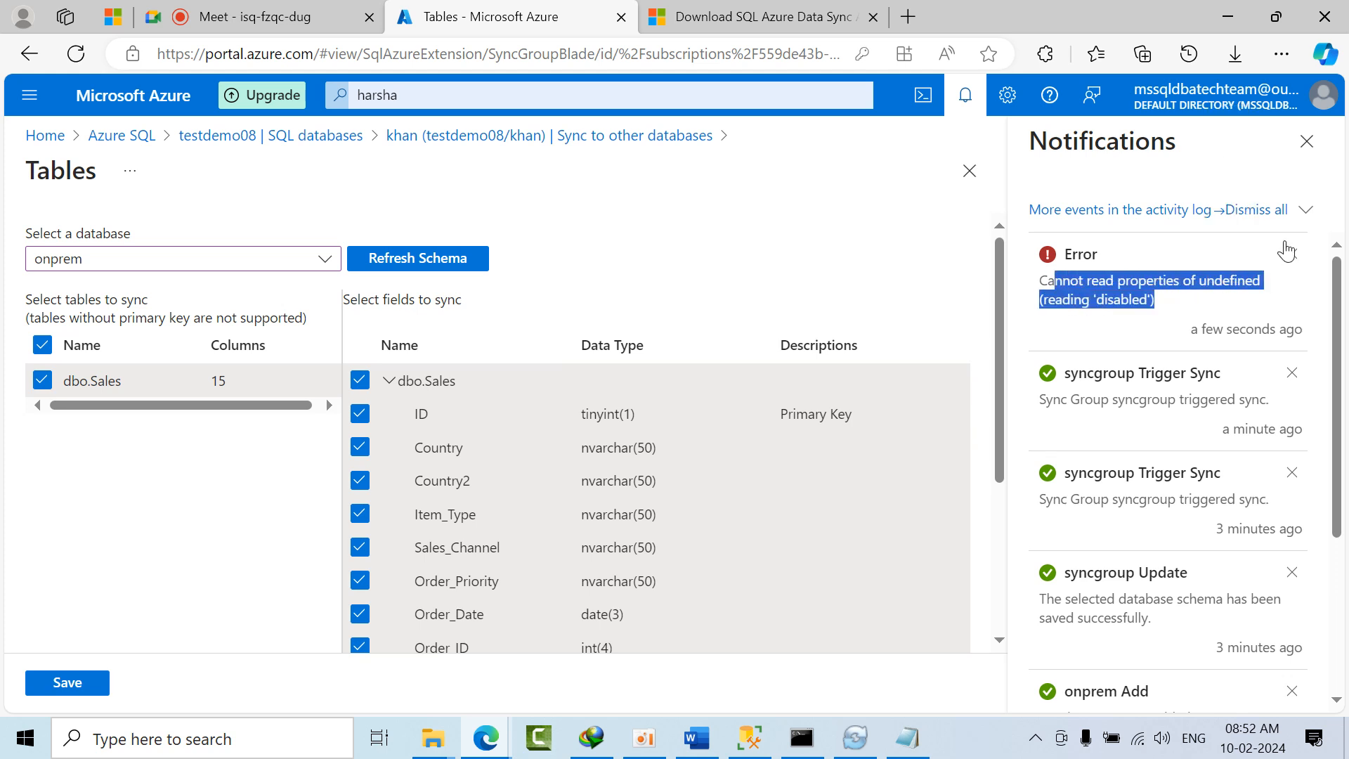
{"action": "left_click", "coordinate": [1252, 211]}
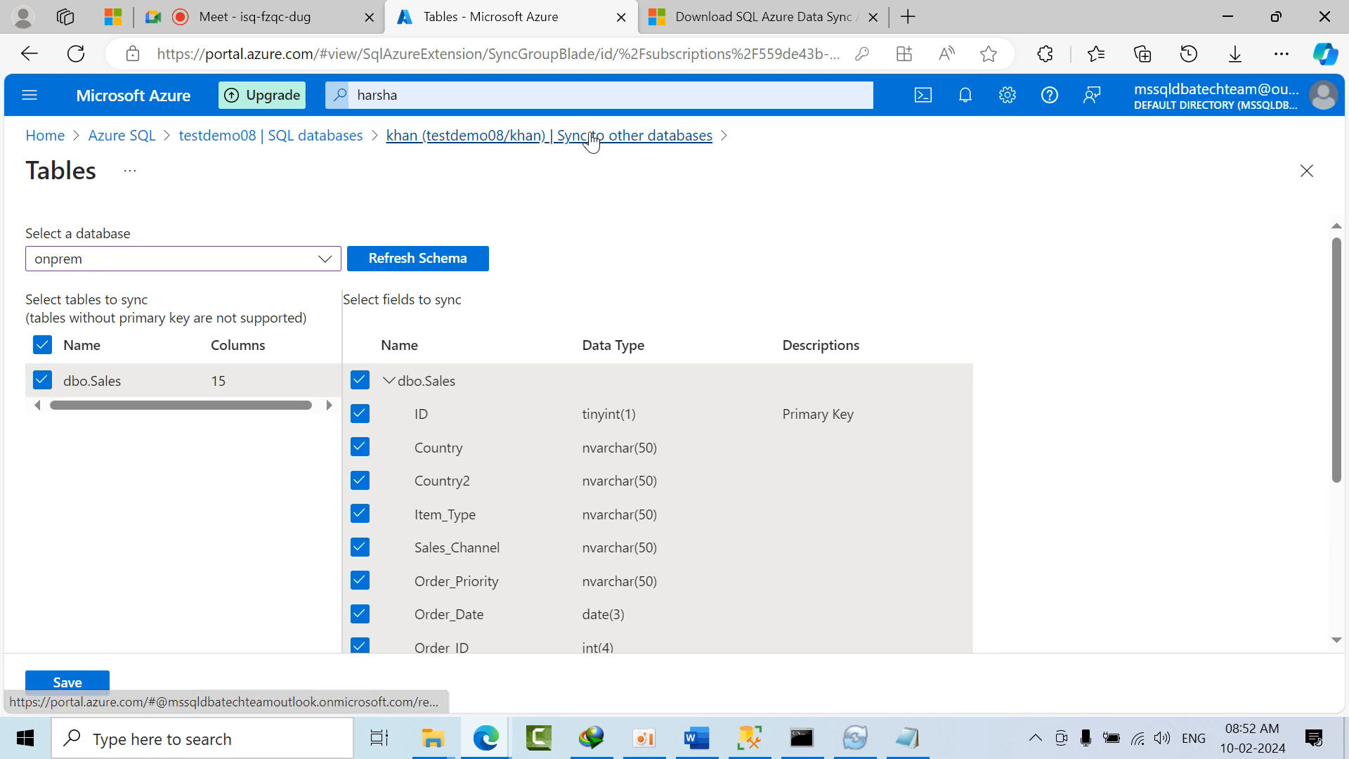
{"action": "left_click", "coordinate": [505, 137]}
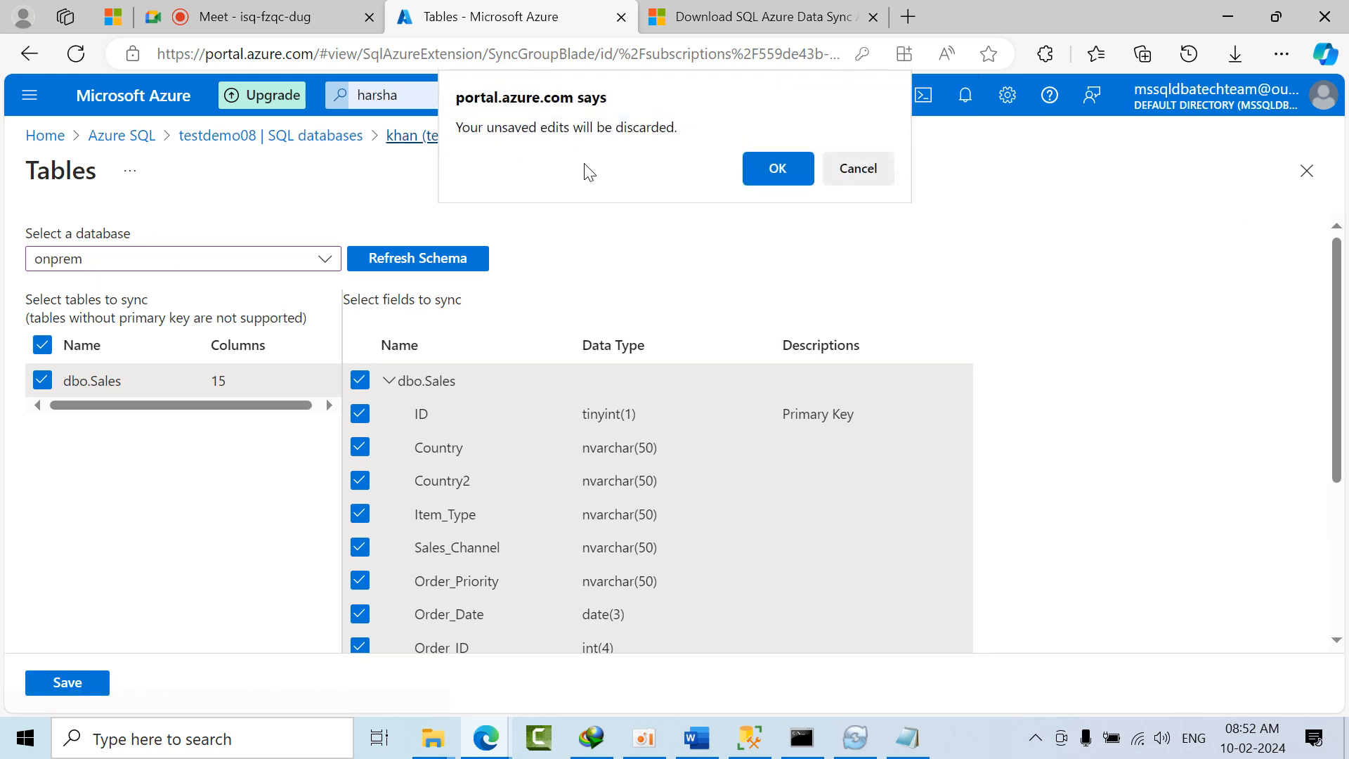
{"action": "left_click", "coordinate": [766, 173]}
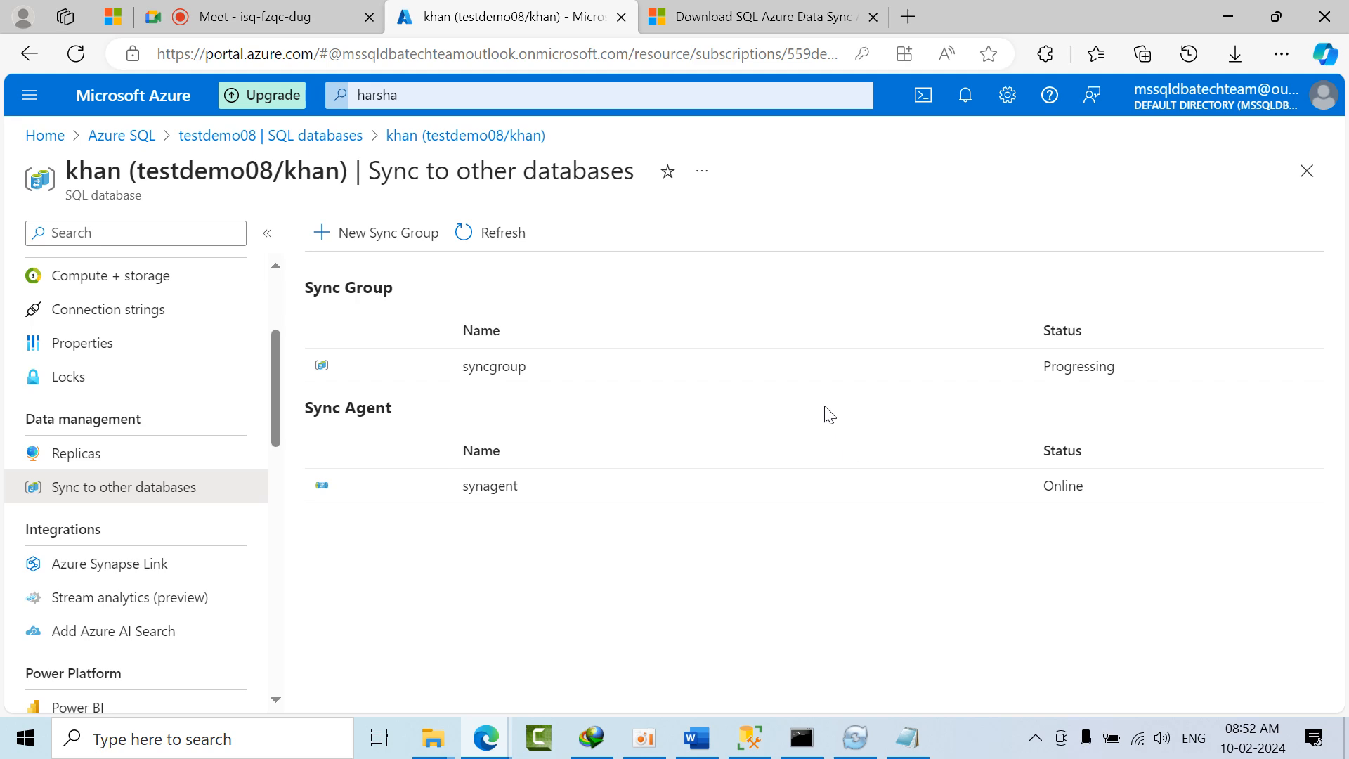
Step: Minimize and close all open app and drive windows to reveal the desktop
{"action": "left_click", "coordinate": [749, 737]}
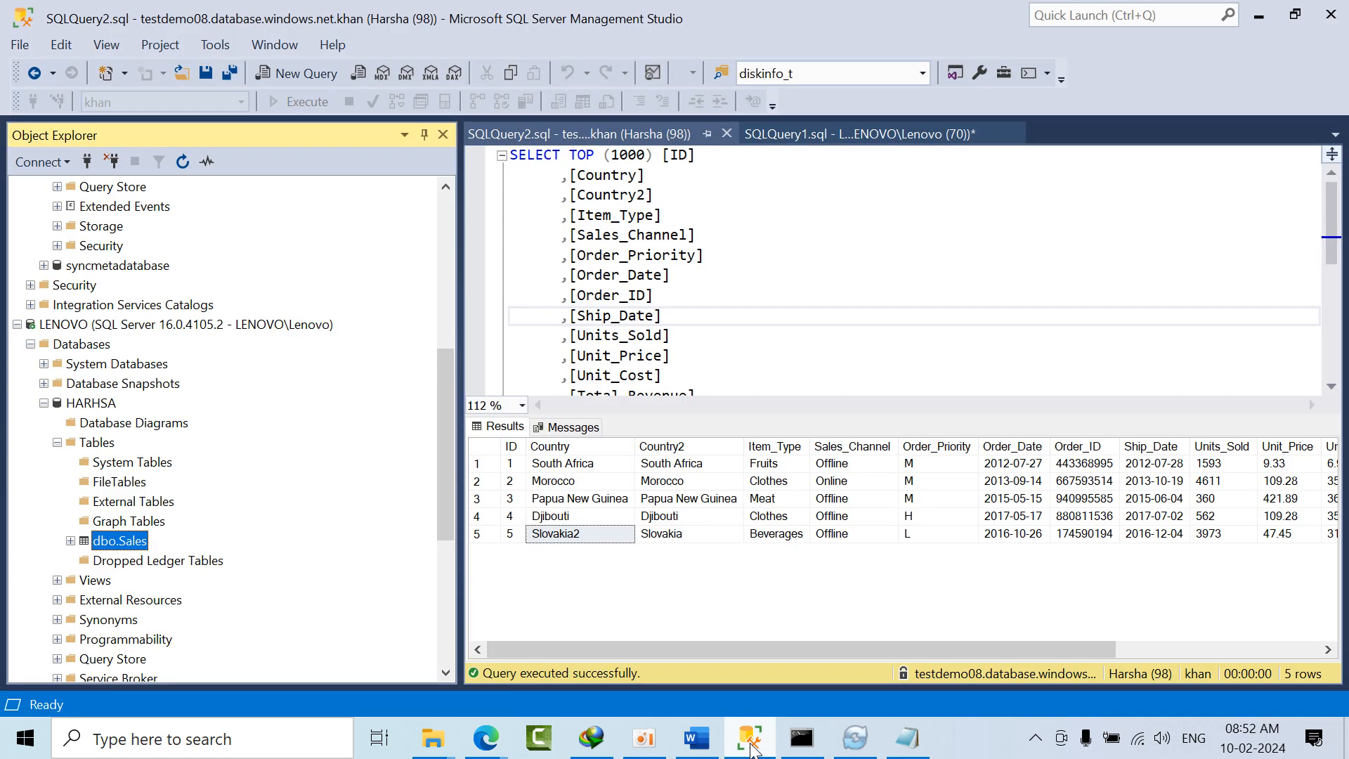
{"action": "left_click", "coordinate": [1258, 16]}
{"action": "left_click", "coordinate": [1249, 13]}
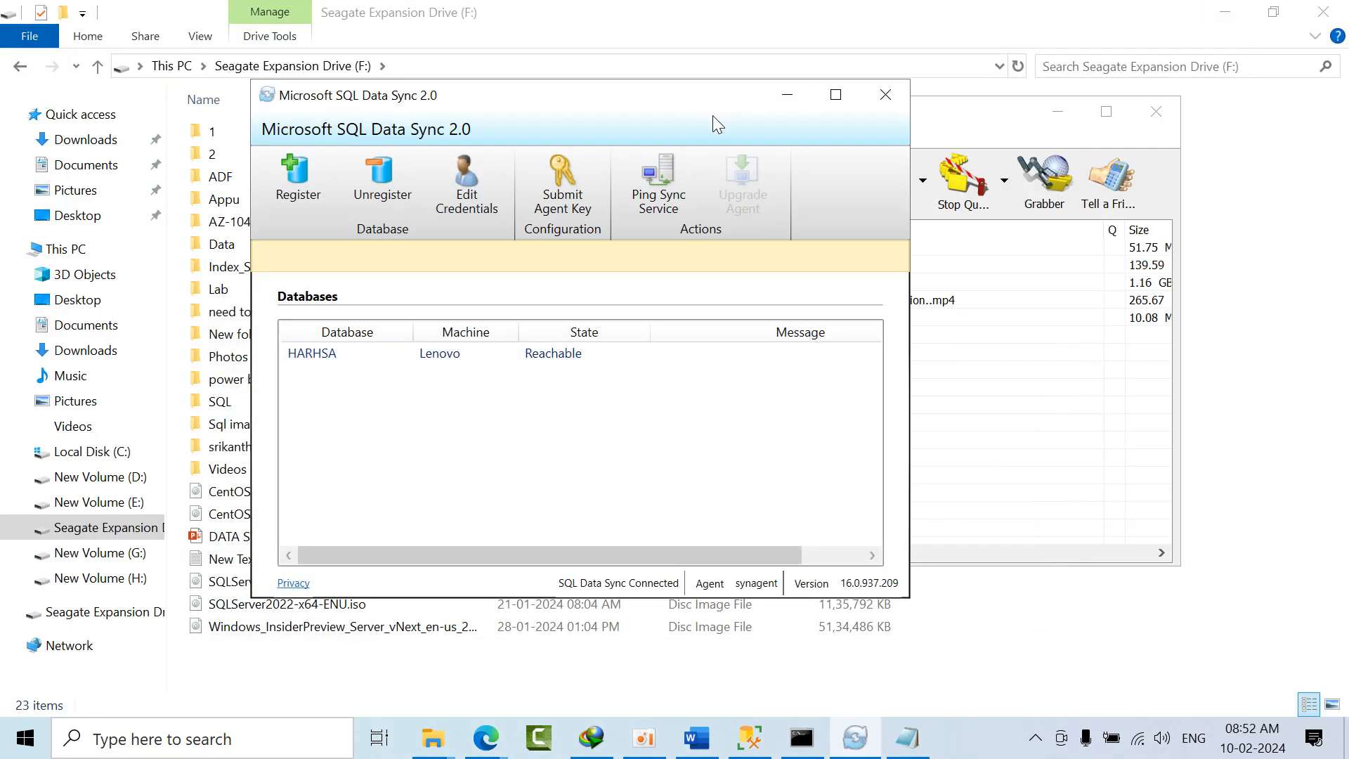
{"action": "left_click", "coordinate": [787, 94]}
{"action": "left_click", "coordinate": [1057, 112]}
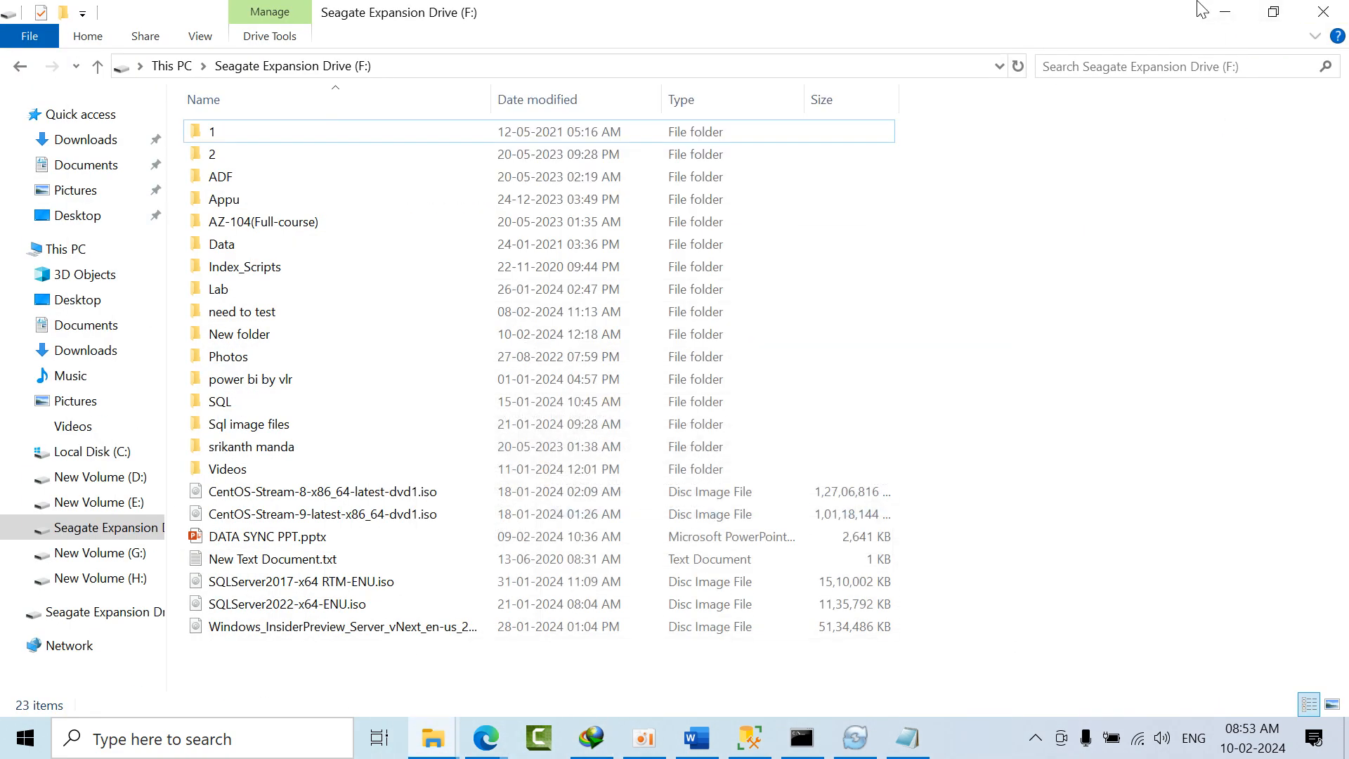
{"action": "left_click", "coordinate": [1273, 11]}
{"action": "left_click", "coordinate": [882, 95]}
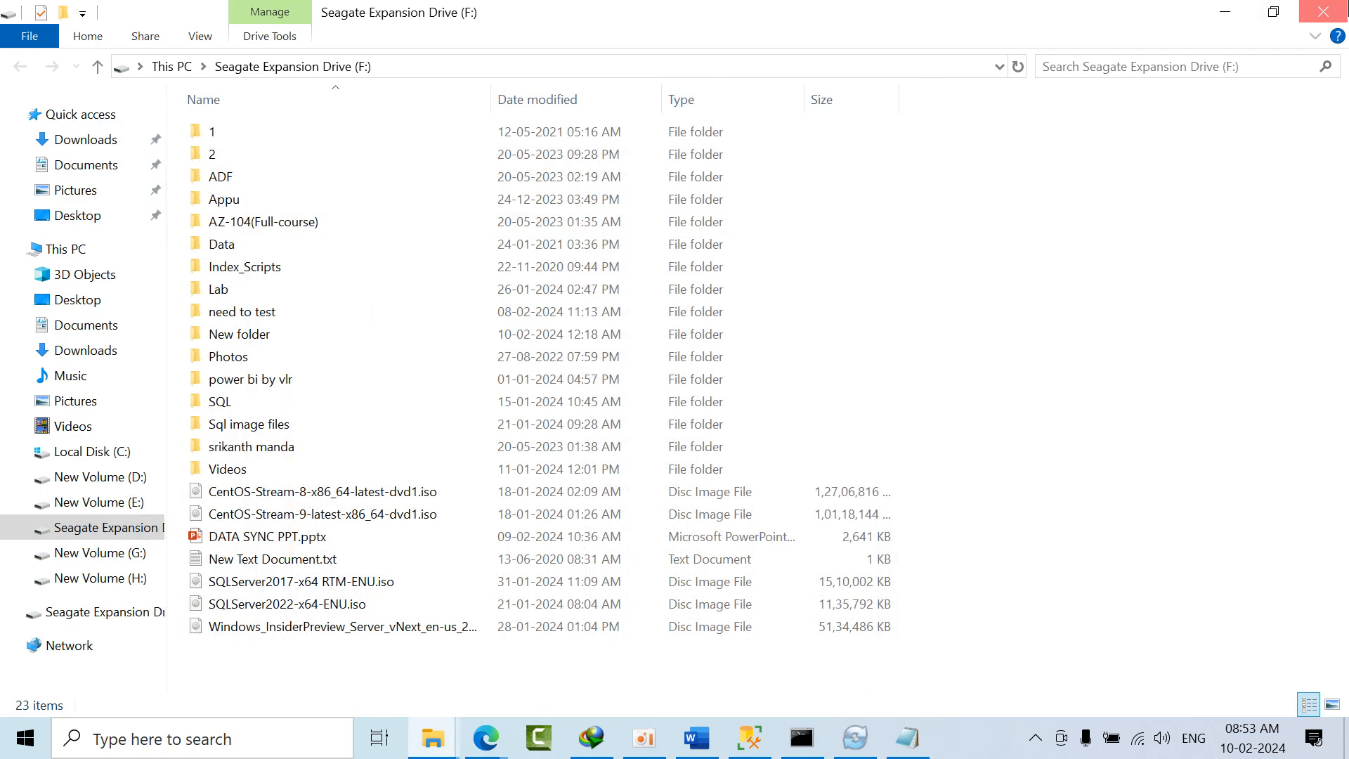
{"action": "left_click", "coordinate": [1323, 12]}
{"action": "left_click", "coordinate": [1341, 9]}
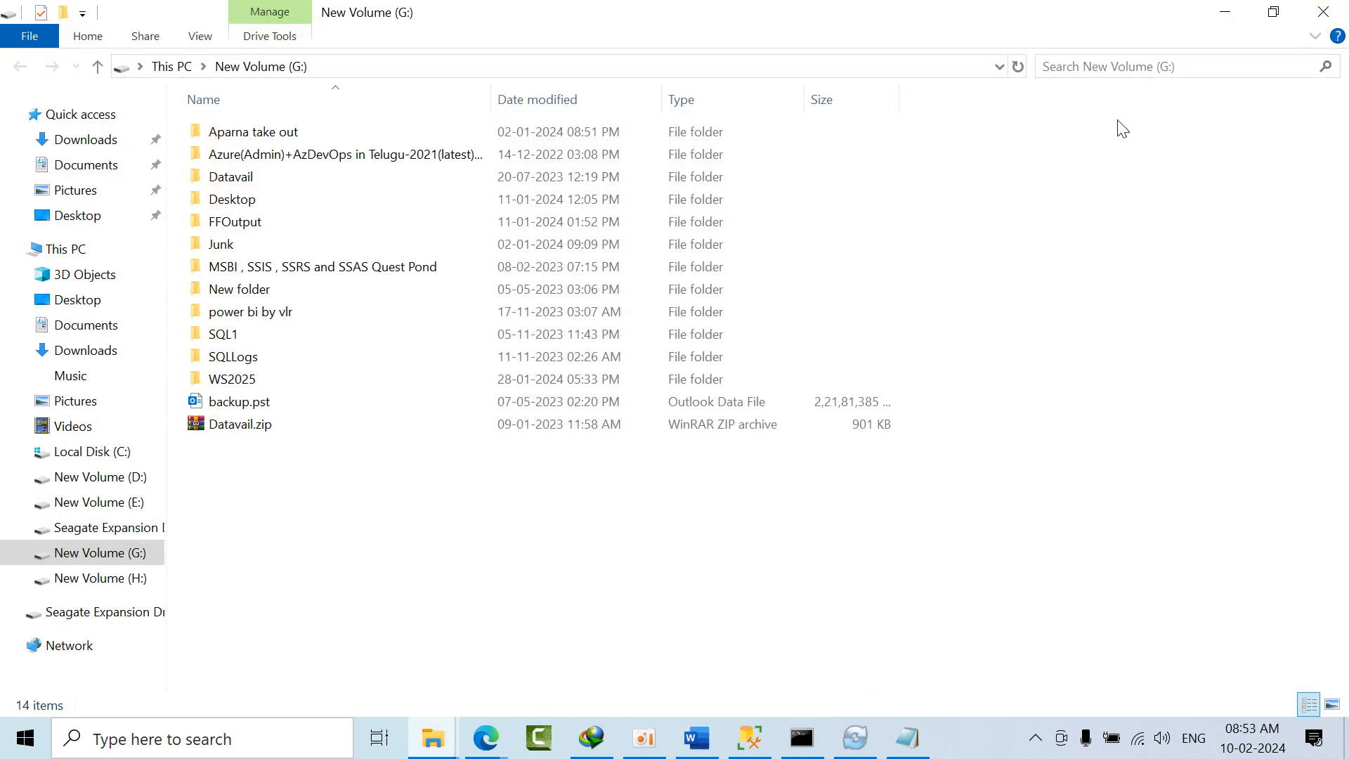
{"action": "left_click", "coordinate": [1323, 11]}
{"action": "left_click", "coordinate": [1323, 11]}
{"action": "left_click", "coordinate": [1323, 11]}
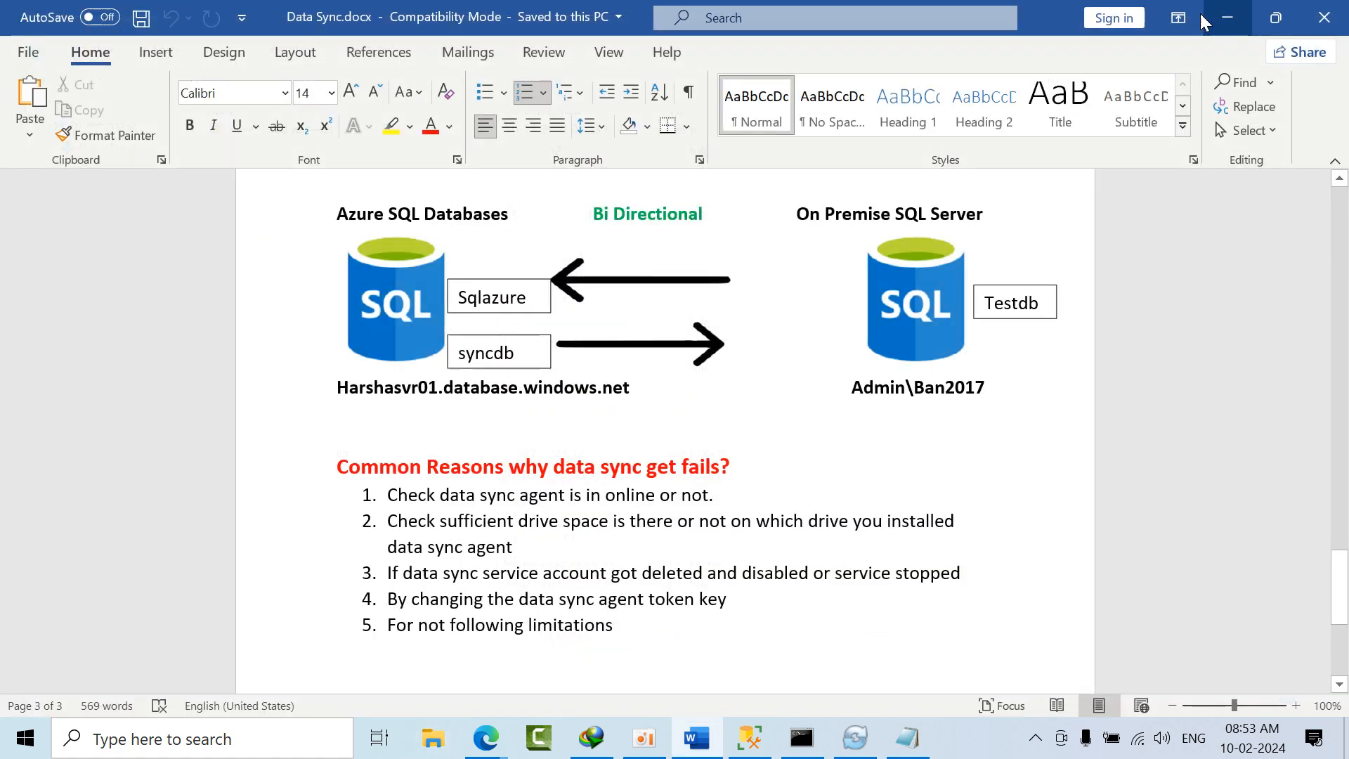
{"action": "left_click", "coordinate": [1241, 17]}
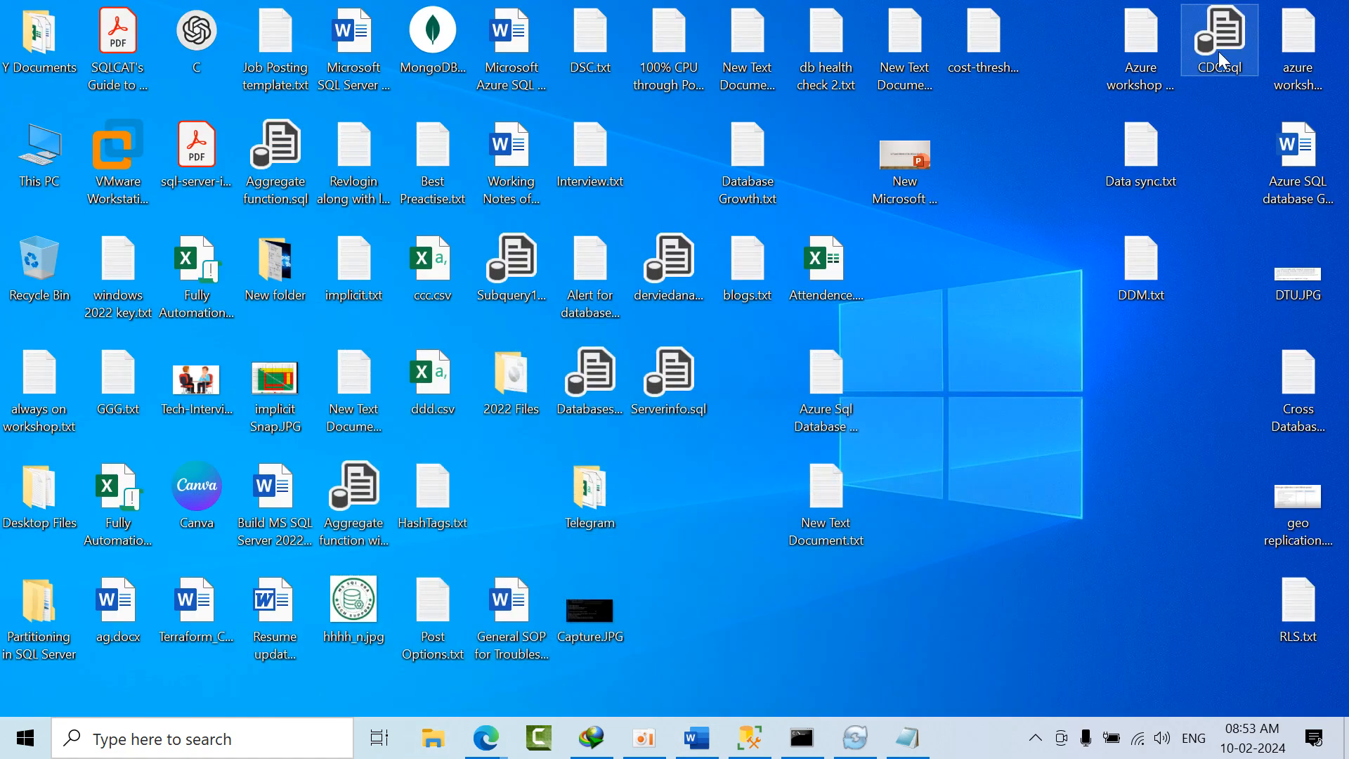
Step: Take the BULK INSERT statement from Data sync.txt, then close Notepad and return to SSMS
{"action": "double_click", "coordinate": [1165, 144]}
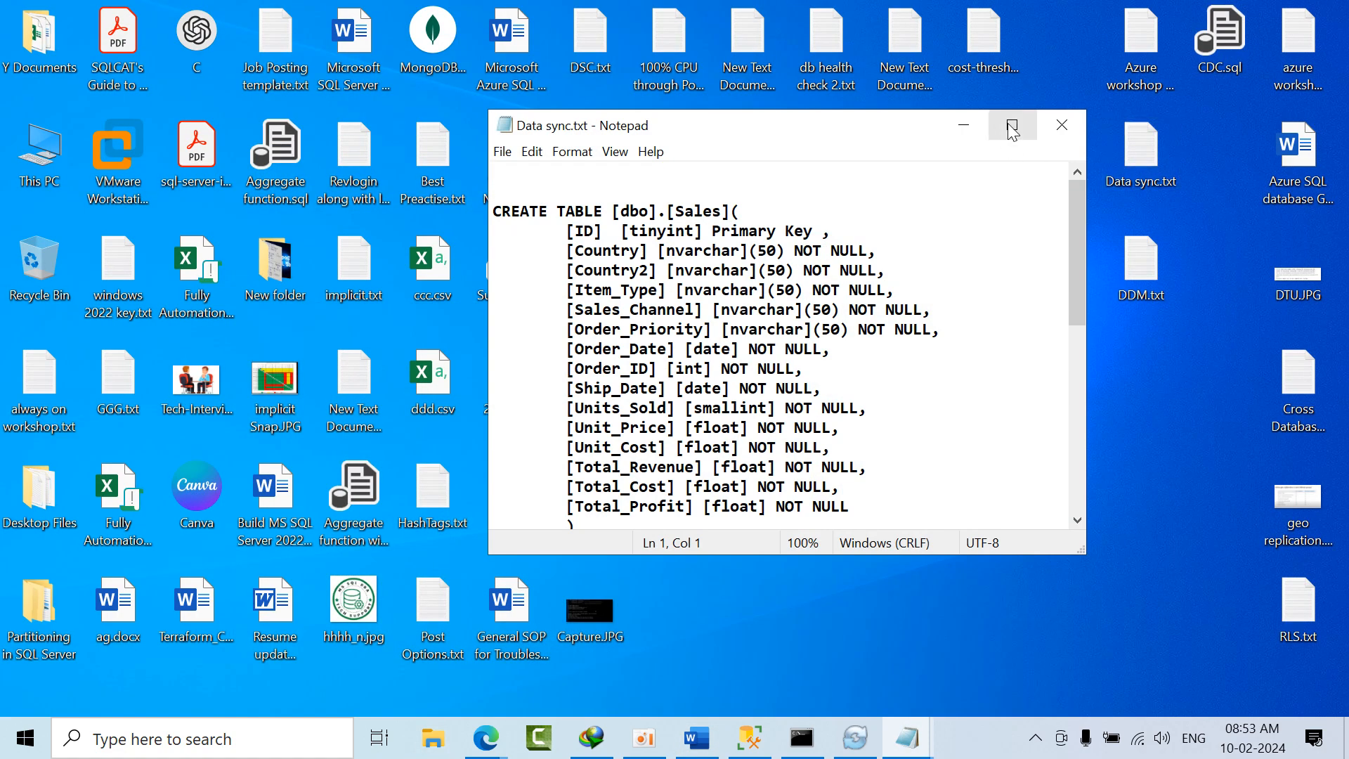
{"action": "left_click", "coordinate": [1013, 128]}
{"action": "left_click_drag", "start_coordinate": [260, 533], "coordinate": [3, 449]}
{"action": "key", "text": "ctrl+c"}
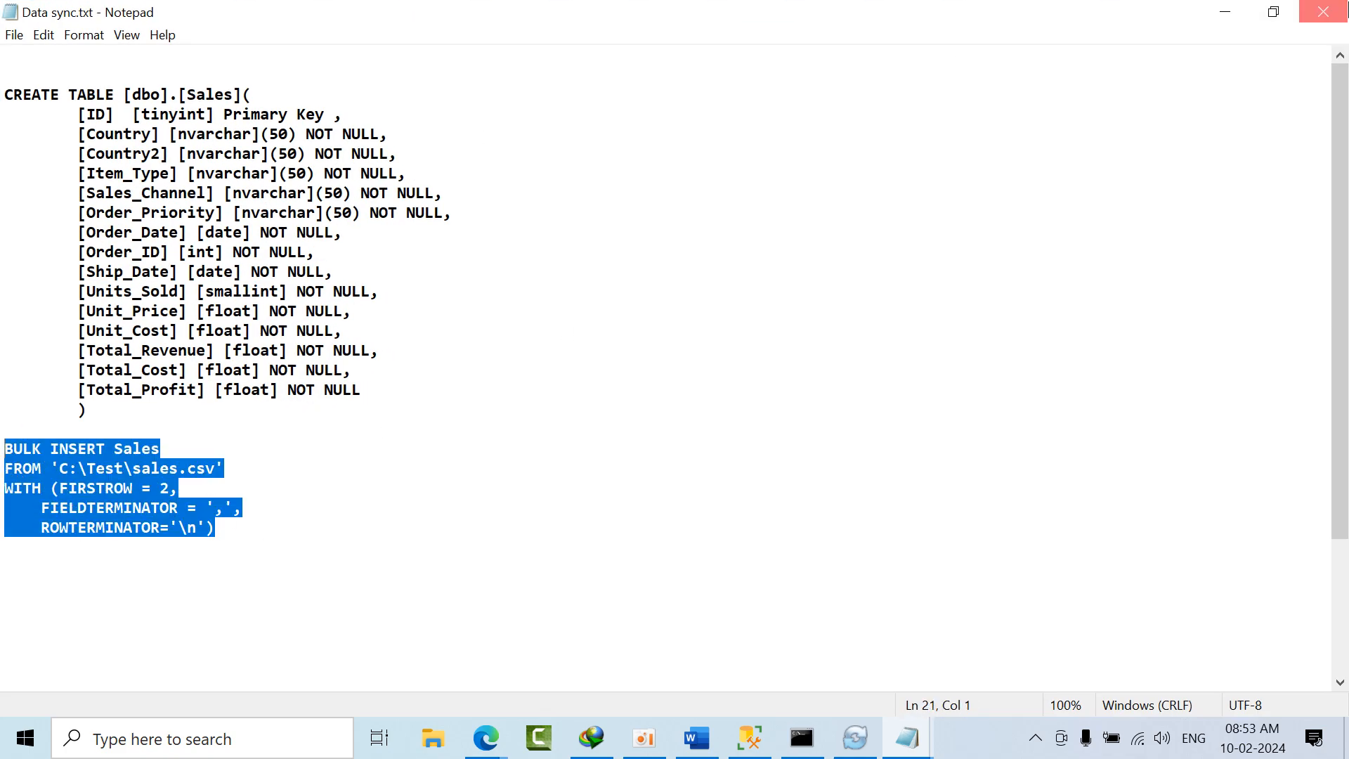
{"action": "left_click", "coordinate": [1323, 12]}
{"action": "left_click", "coordinate": [750, 738]}
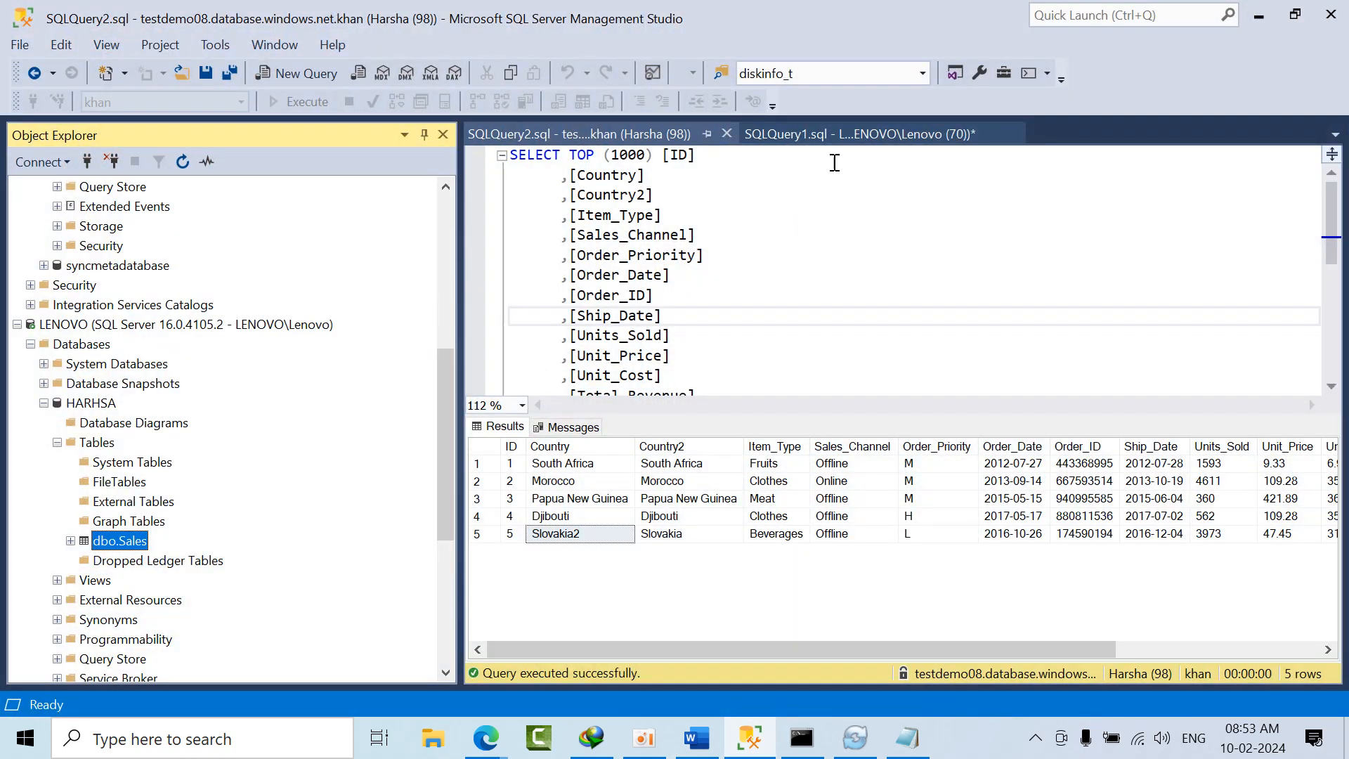
Step: Paste the BULK INSERT statement below the FROM [dbo].[Sales] line
{"action": "left_click", "coordinate": [834, 162]}
{"action": "scroll", "coordinate": [745, 281], "scroll_direction": "down", "scroll_amount": 3}
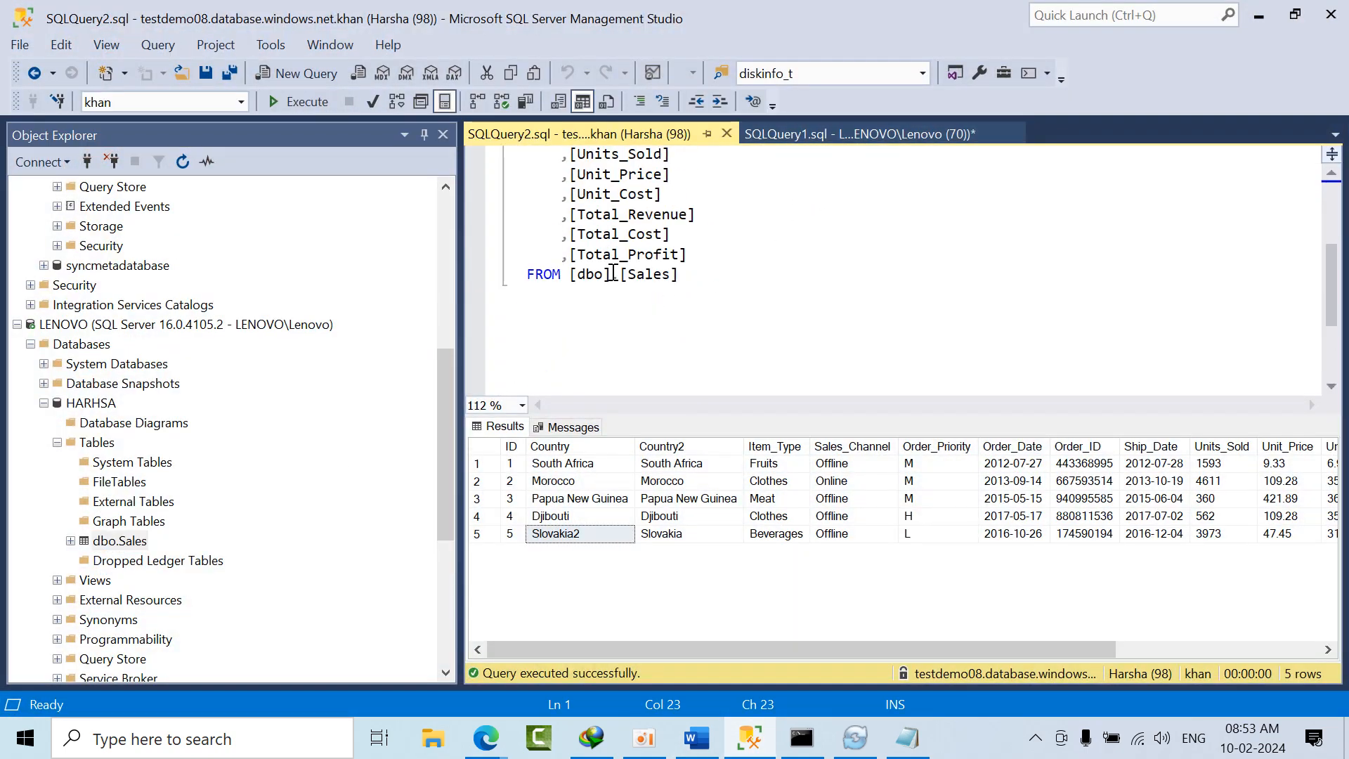
{"action": "left_click", "coordinate": [732, 279]}
{"action": "key", "text": "Return"}
{"action": "key", "text": "Return"}
{"action": "key", "text": "Return"}
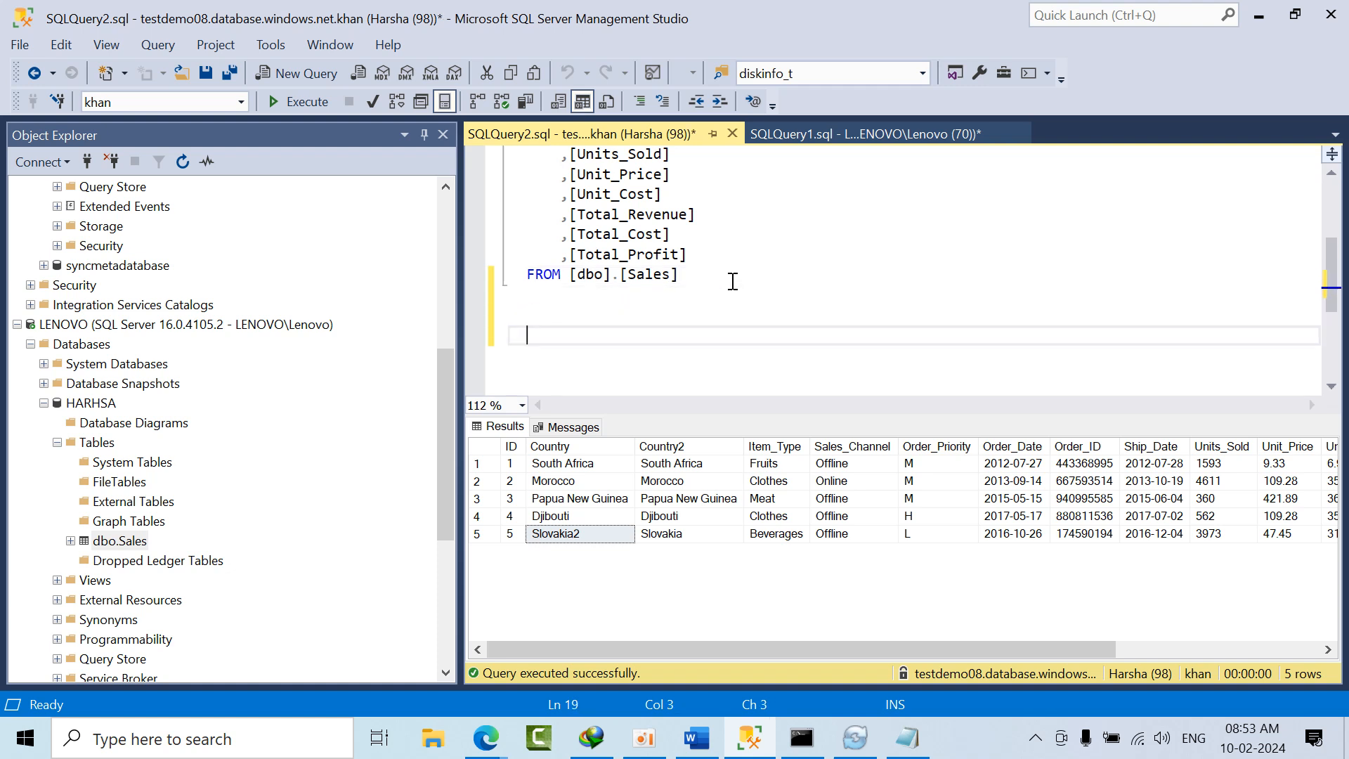
{"action": "key", "text": "ctrl+v"}
Step: Left-align the BULK INSERT Sales, FIELDTERMINATOR and ROWTERMINATOR lines
{"action": "left_click", "coordinate": [532, 304]}
{"action": "key", "text": "BackSpace"}
{"action": "key", "text": "BackSpace"}
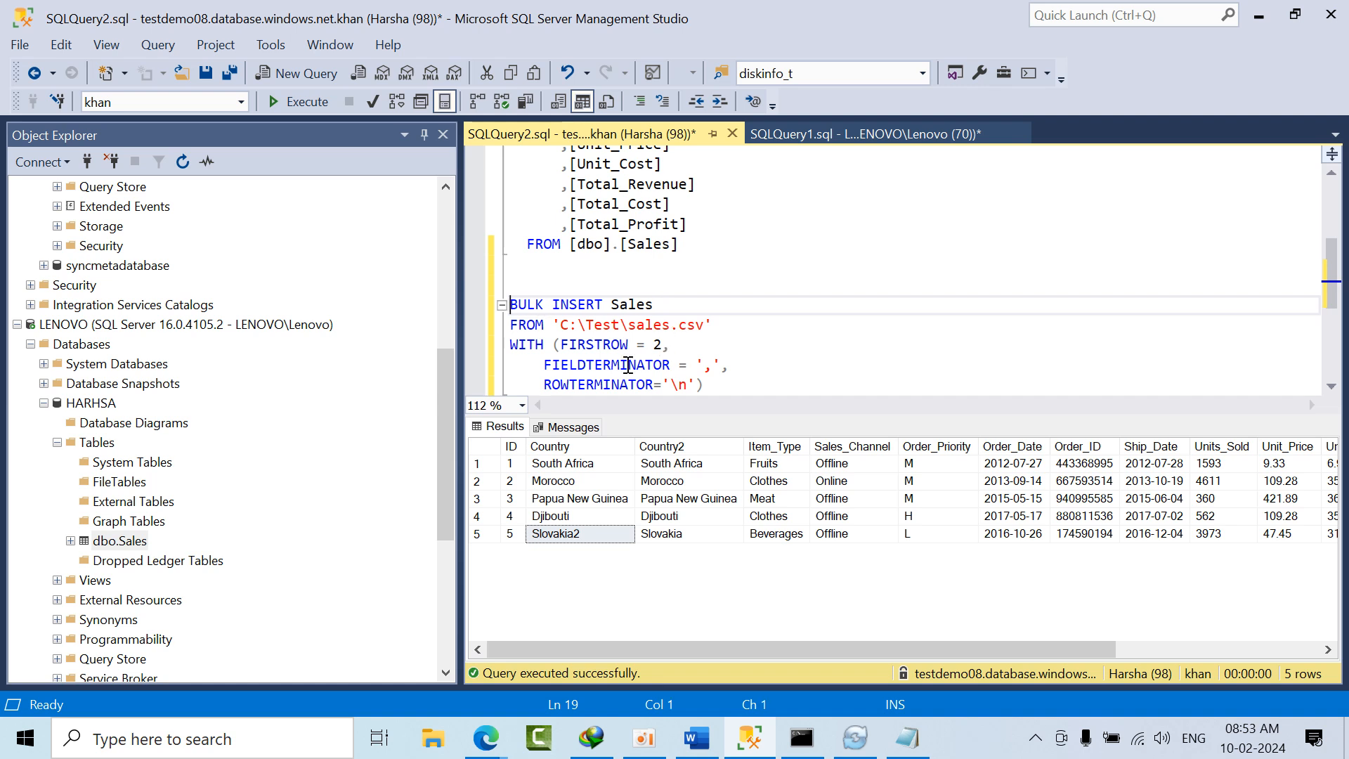
{"action": "left_click", "coordinate": [546, 365]}
{"action": "key", "text": "BackSpace"}
{"action": "key", "text": "BackSpace"}
{"action": "key", "text": "BackSpace"}
{"action": "key", "text": "BackSpace"}
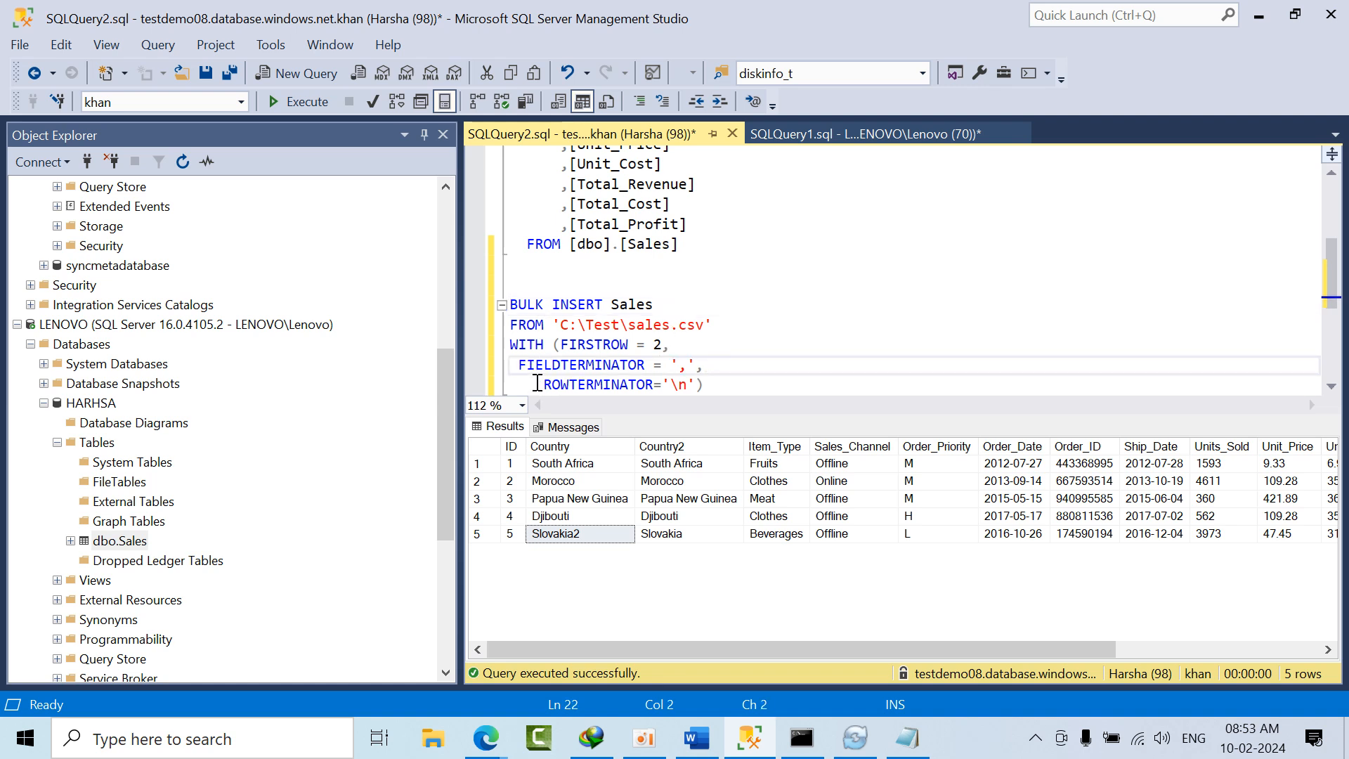
{"action": "left_click", "coordinate": [543, 384]}
{"action": "key", "text": "BackSpace"}
{"action": "key", "text": "BackSpace"}
{"action": "key", "text": "BackSpace"}
{"action": "key", "text": "BackSpace"}
{"action": "key", "text": "BackSpace"}
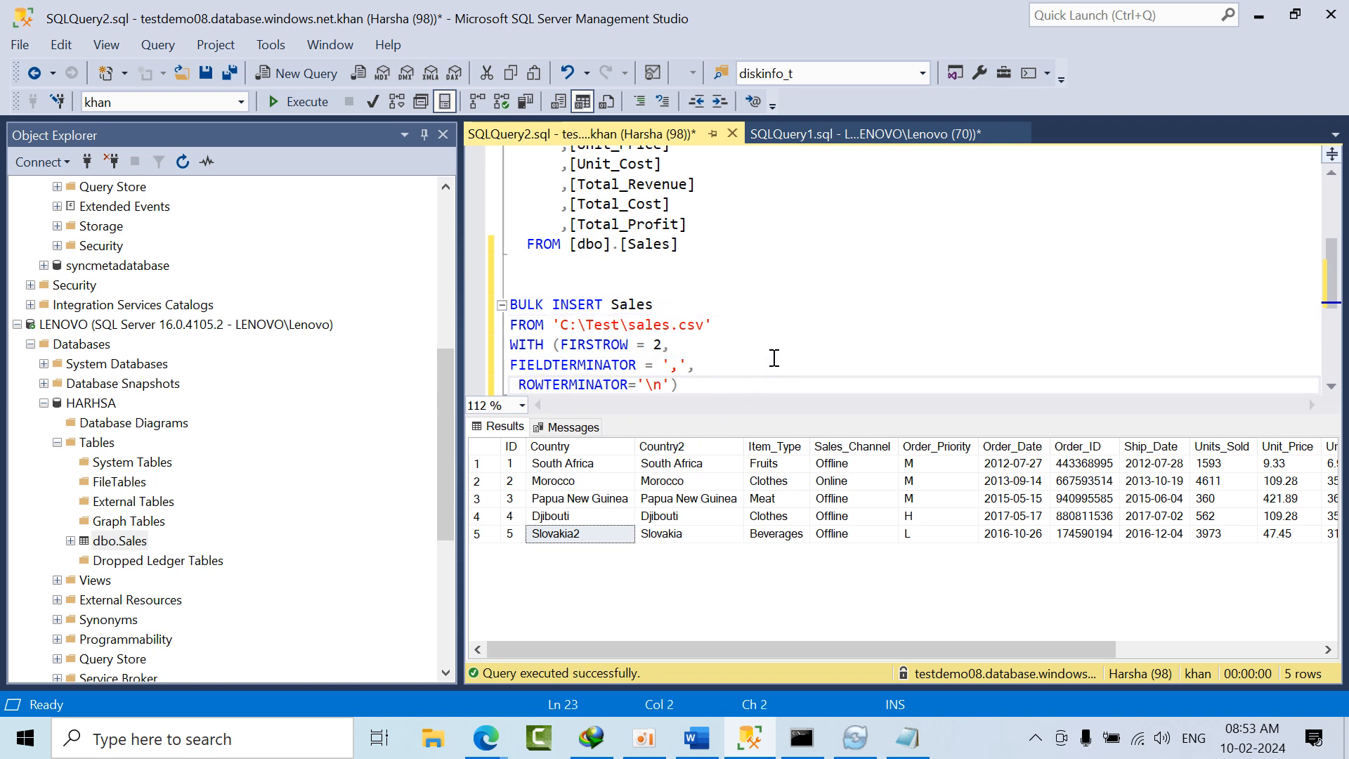
{"action": "key", "text": "Return"}
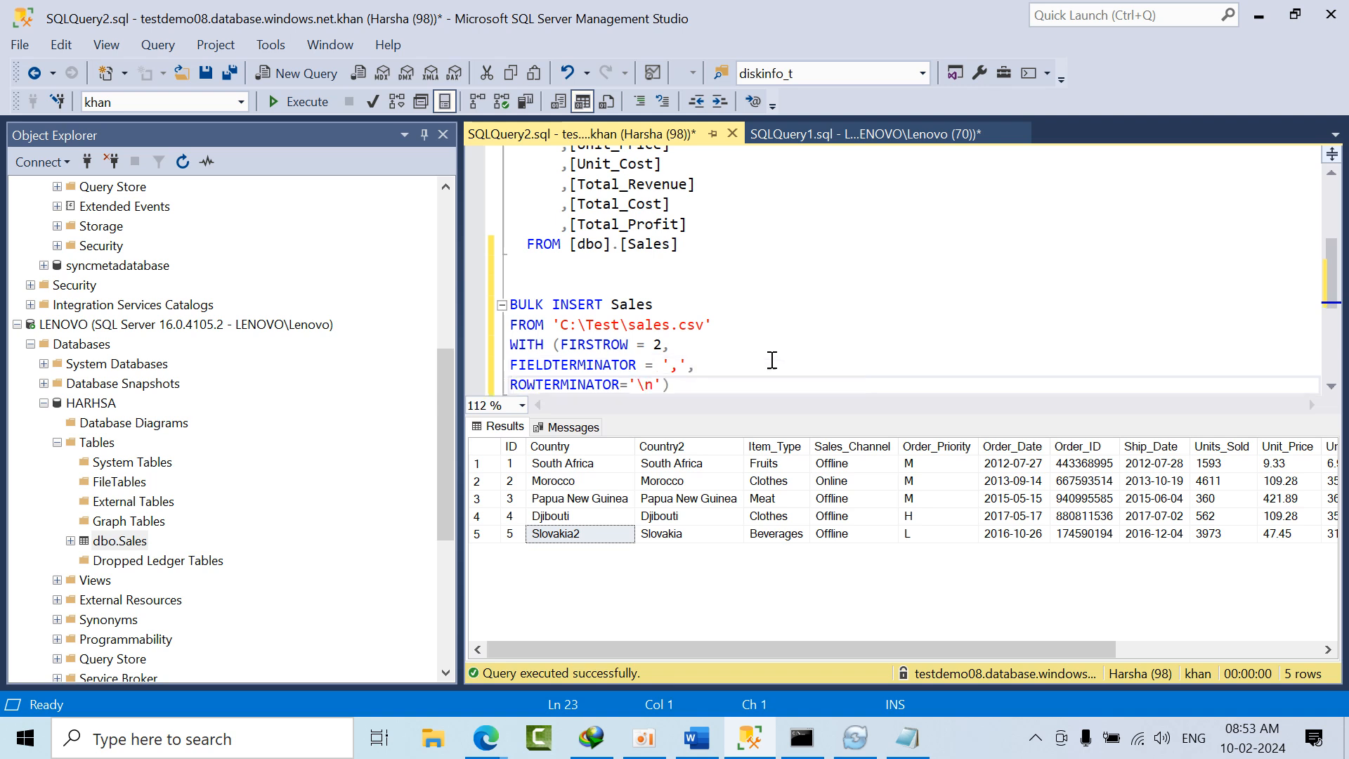
{"action": "scroll", "coordinate": [722, 375], "scroll_direction": "down", "scroll_amount": 1}
{"action": "left_click", "coordinate": [708, 327]}
{"action": "left_click_drag", "start_coordinate": [707, 332], "coordinate": [500, 240]}
{"action": "left_click", "coordinate": [680, 338]}
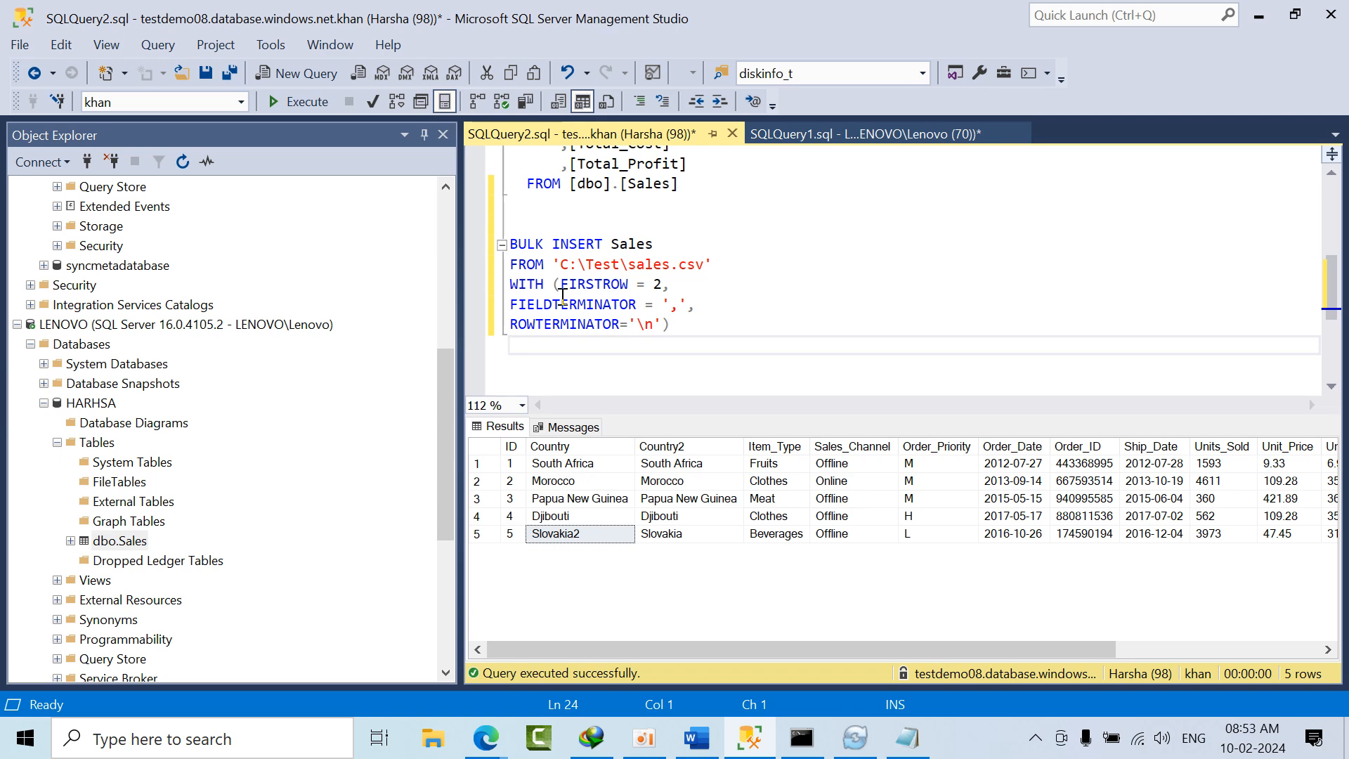
Step: Open C:\Test\sales.csv in Excel
{"action": "left_click", "coordinate": [441, 743]}
{"action": "left_click", "coordinate": [356, 293]}
{"action": "double_click", "coordinate": [355, 292]}
{"action": "scroll", "coordinate": [275, 562], "scroll_direction": "down", "scroll_amount": 4}
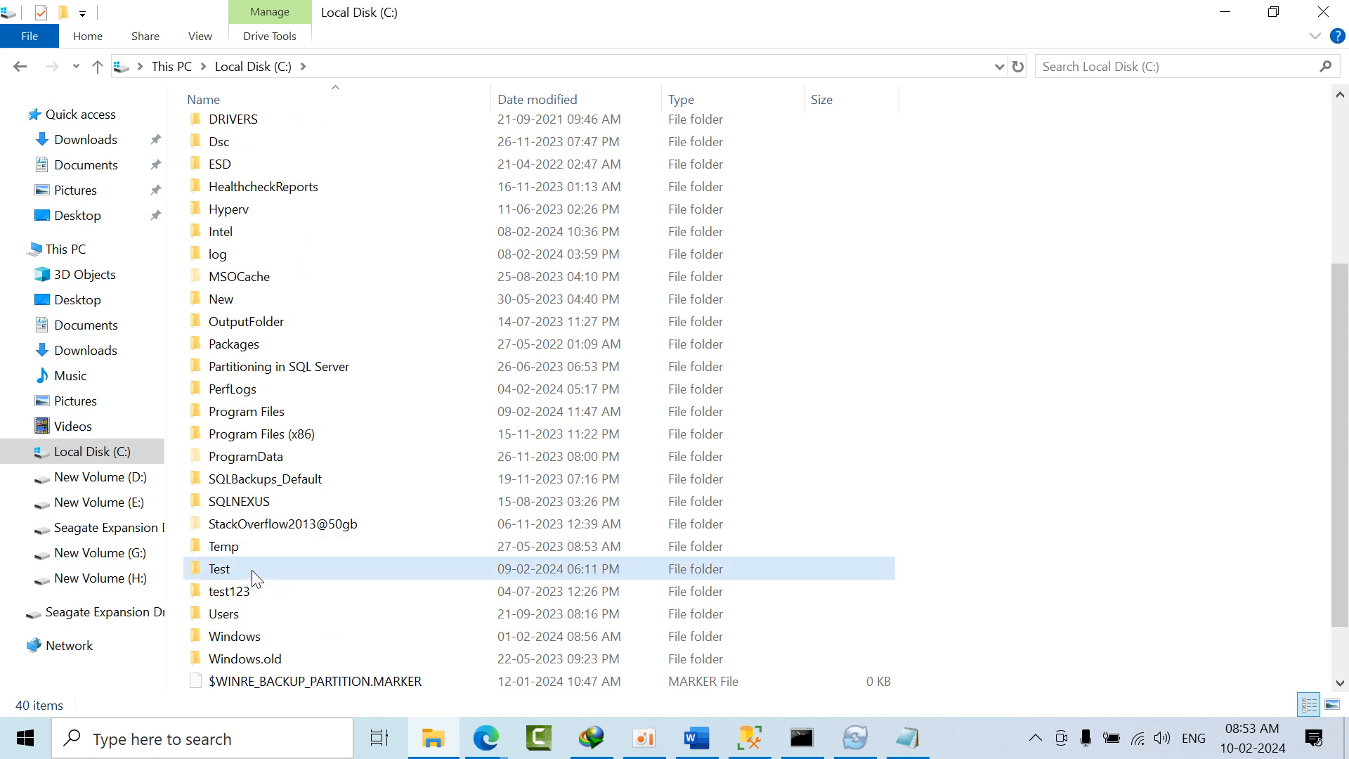
{"action": "double_click", "coordinate": [251, 570]}
{"action": "left_click", "coordinate": [247, 335]}
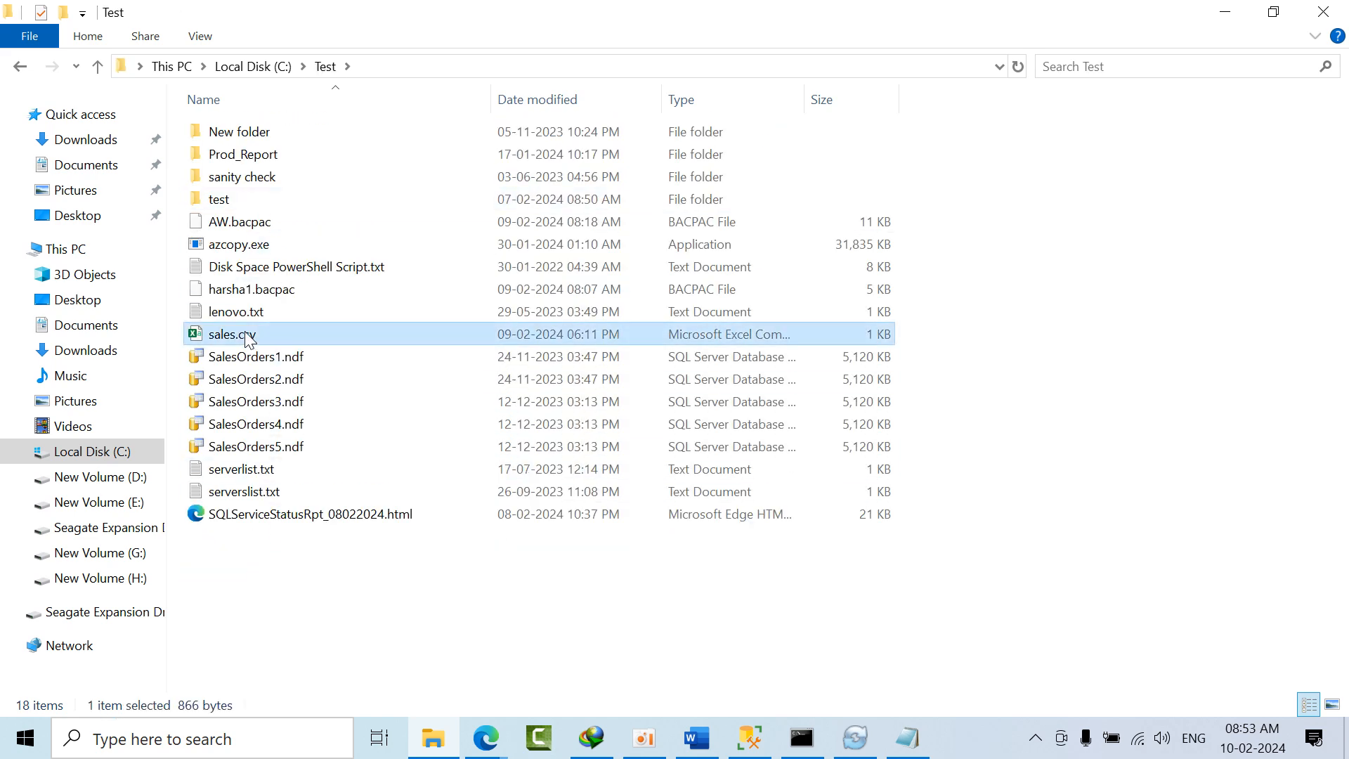
{"action": "double_click", "coordinate": [248, 335]}
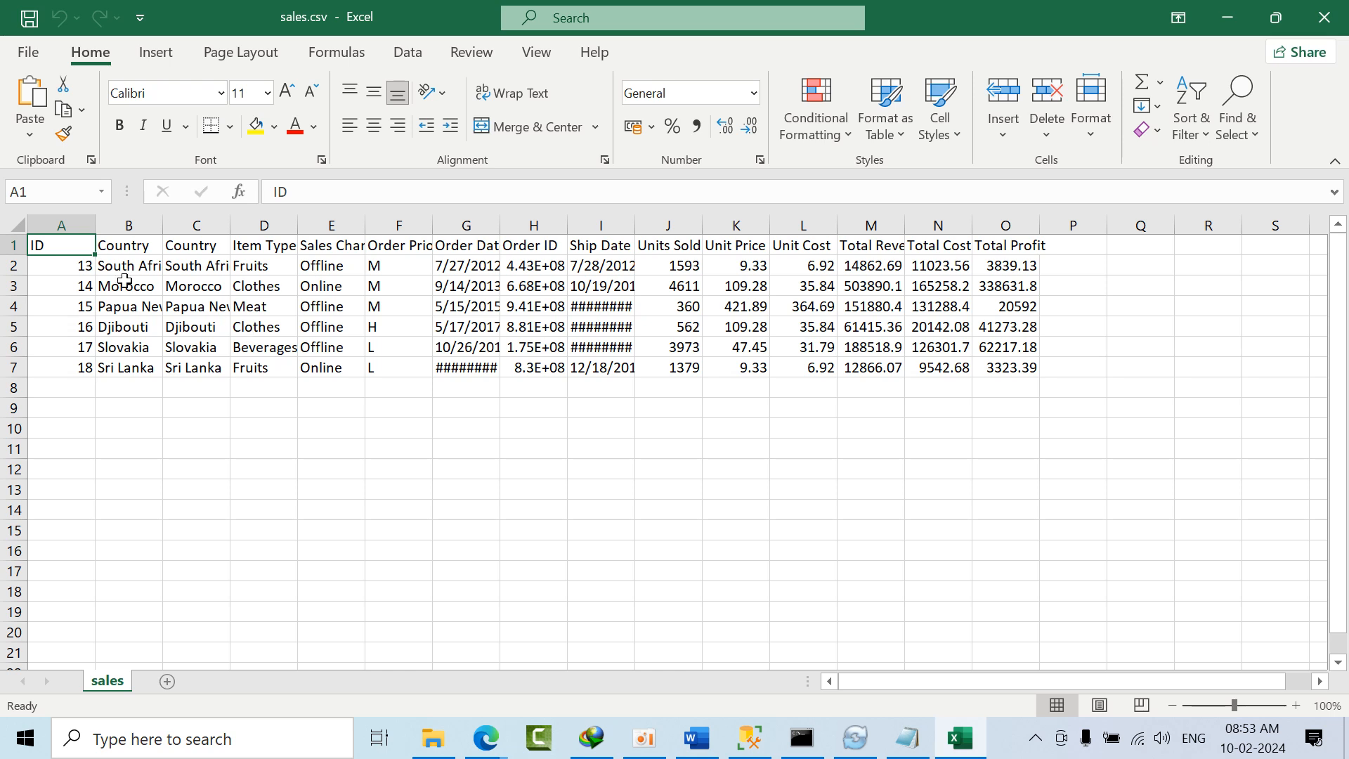
Step: Delete the Sri Lanka row from the sheet
{"action": "left_click_drag", "start_coordinate": [73, 262], "coordinate": [83, 384]}
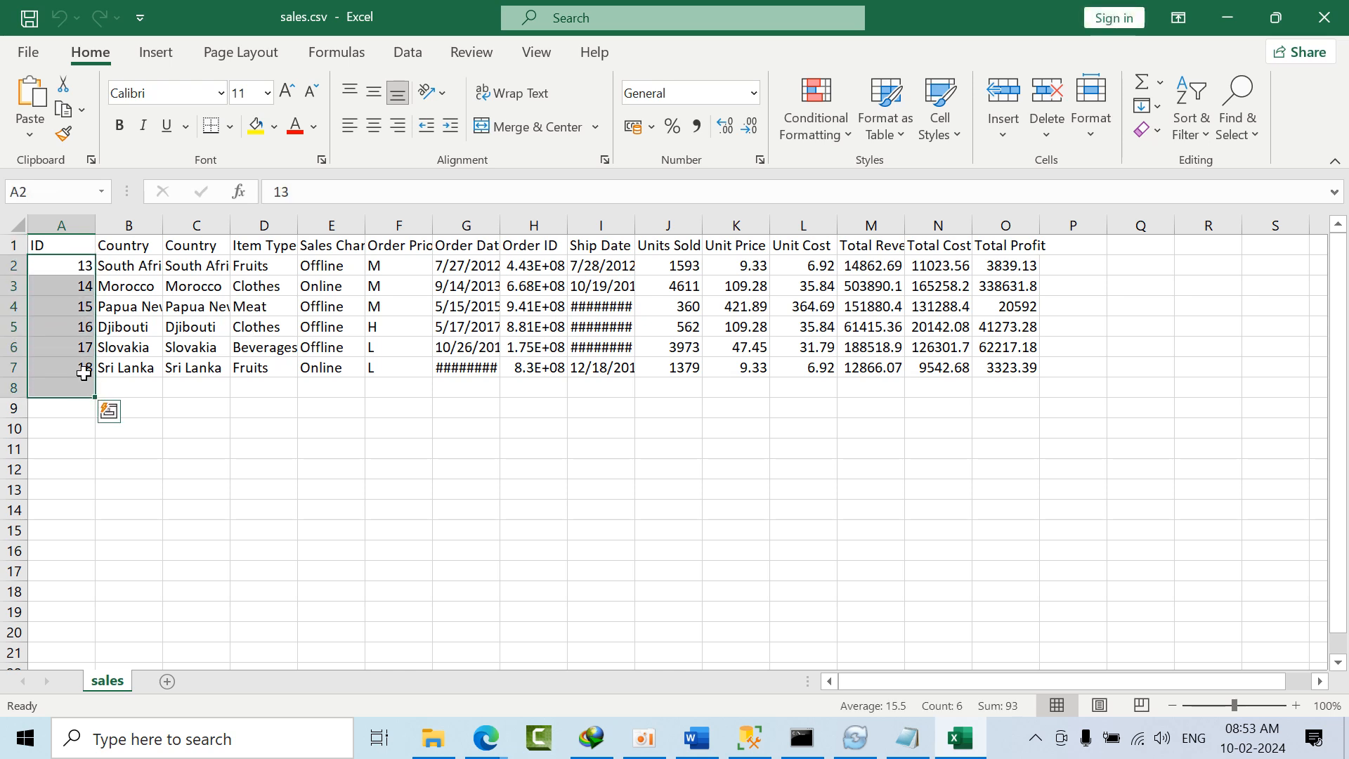
{"action": "left_click", "coordinate": [99, 449]}
{"action": "left_click", "coordinate": [14, 368]}
{"action": "left_click_drag", "start_coordinate": [14, 359], "coordinate": [14, 349]}
{"action": "right_click", "coordinate": [14, 349]}
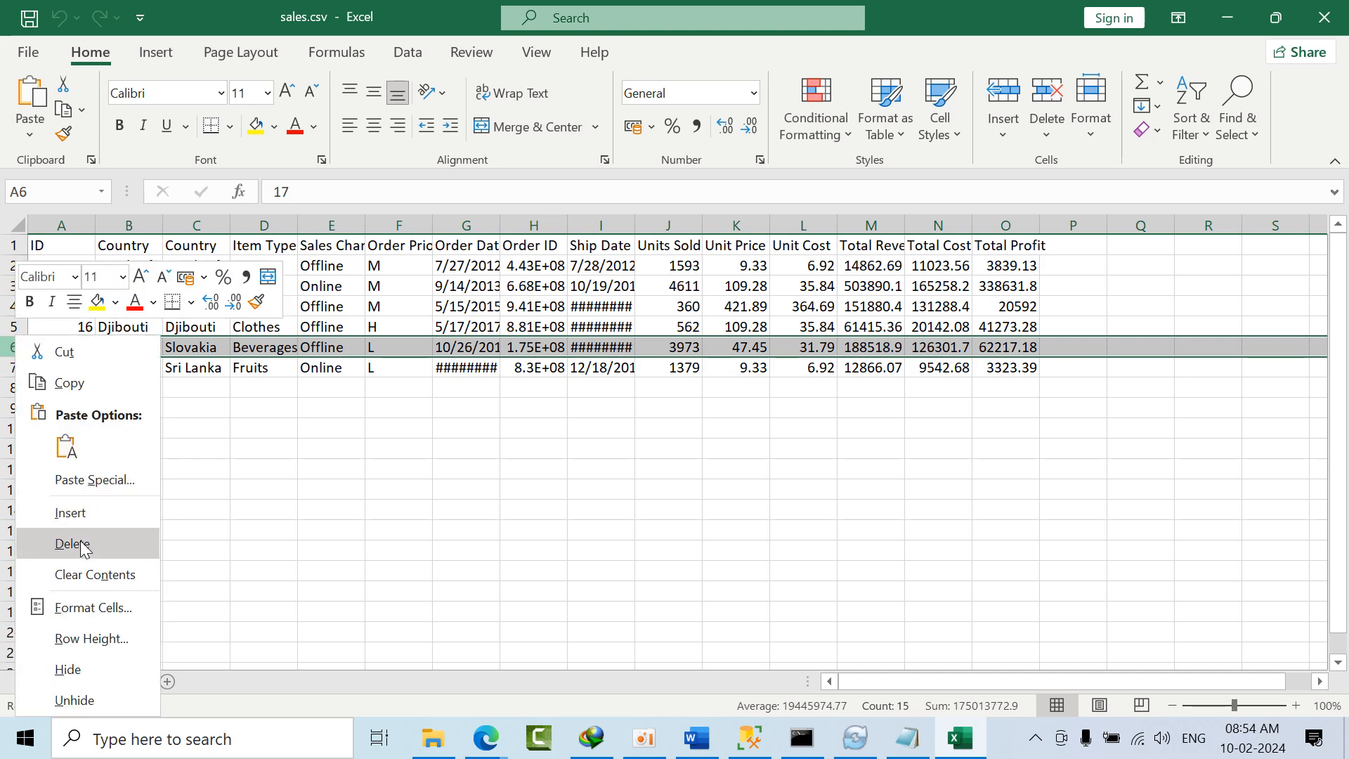
{"action": "left_click", "coordinate": [28, 366]}
{"action": "left_click", "coordinate": [15, 368]}
{"action": "right_click", "coordinate": [14, 367]}
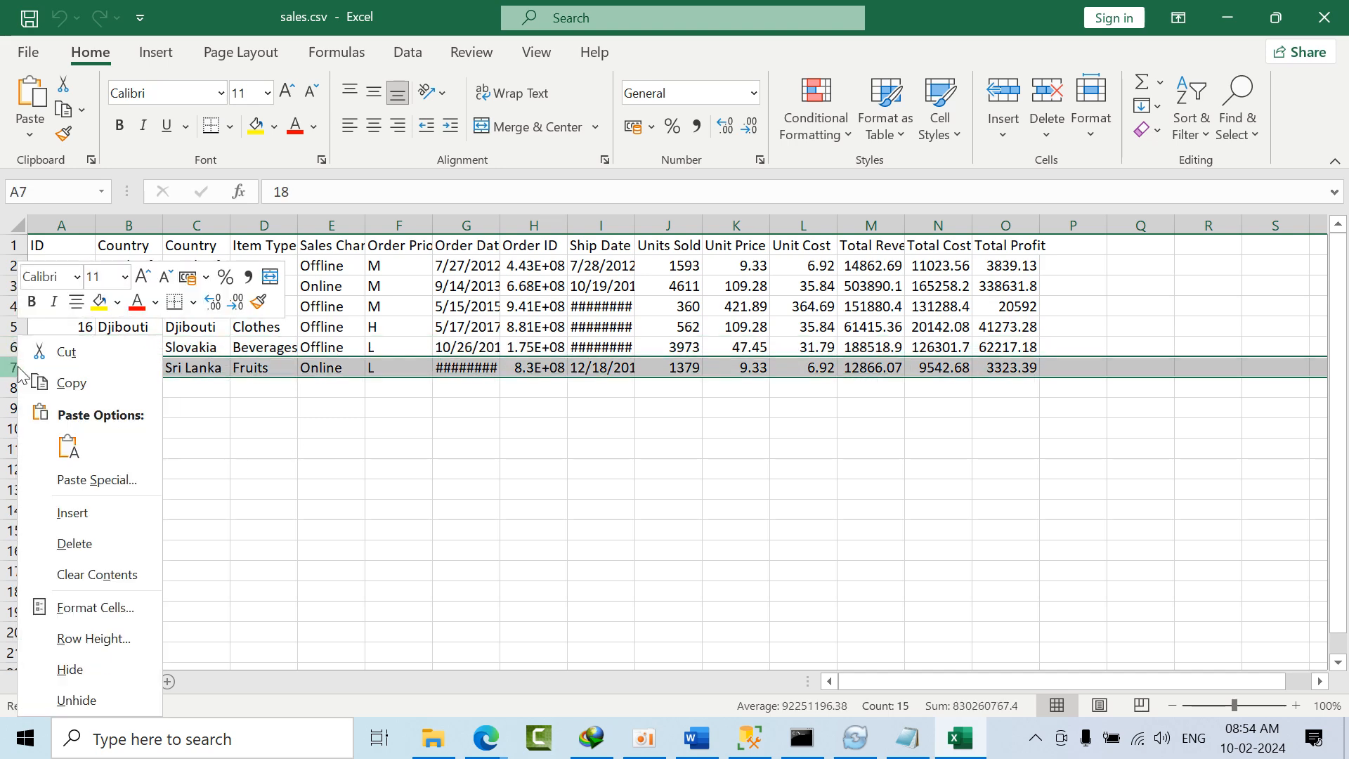
{"action": "left_click", "coordinate": [75, 542]}
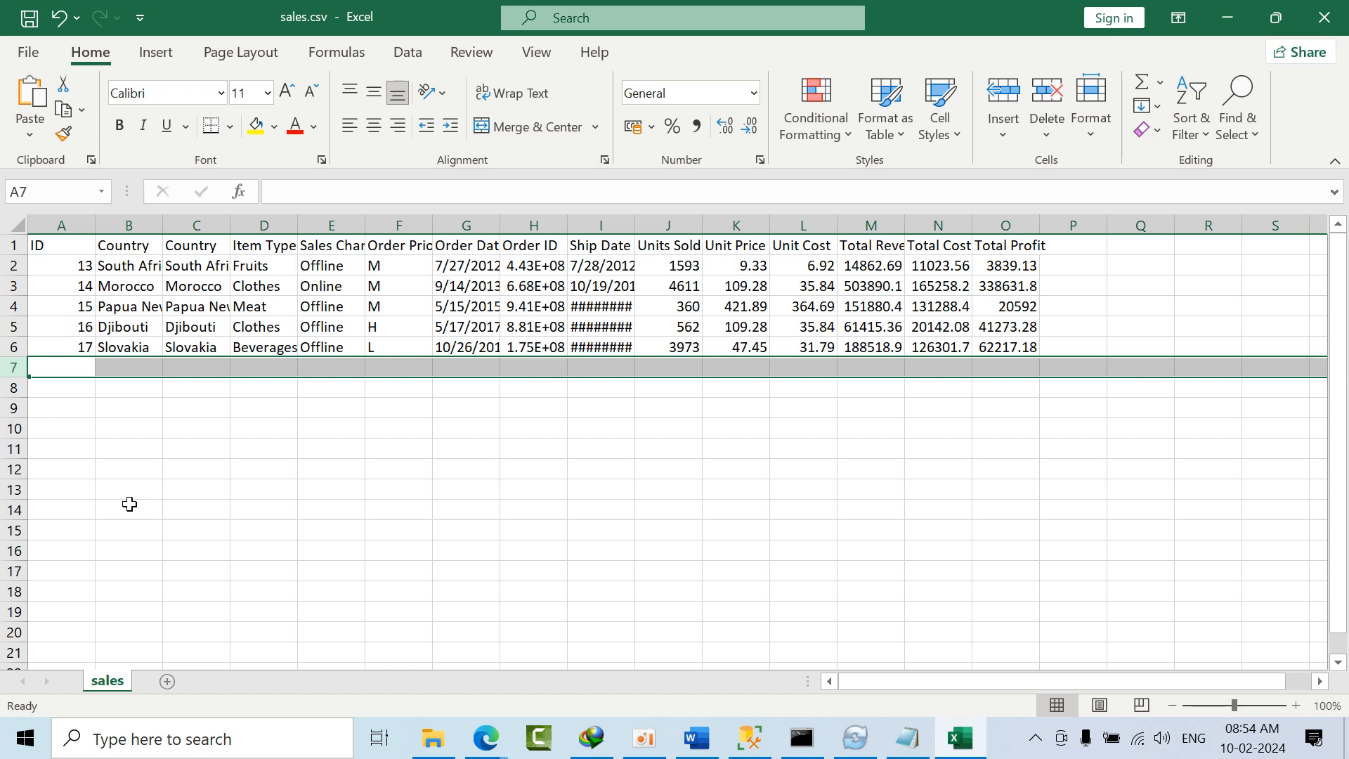
Step: Renumber the IDs 6–10 starting at A2, then save sales.csv and close Excel
{"action": "left_click", "coordinate": [71, 265]}
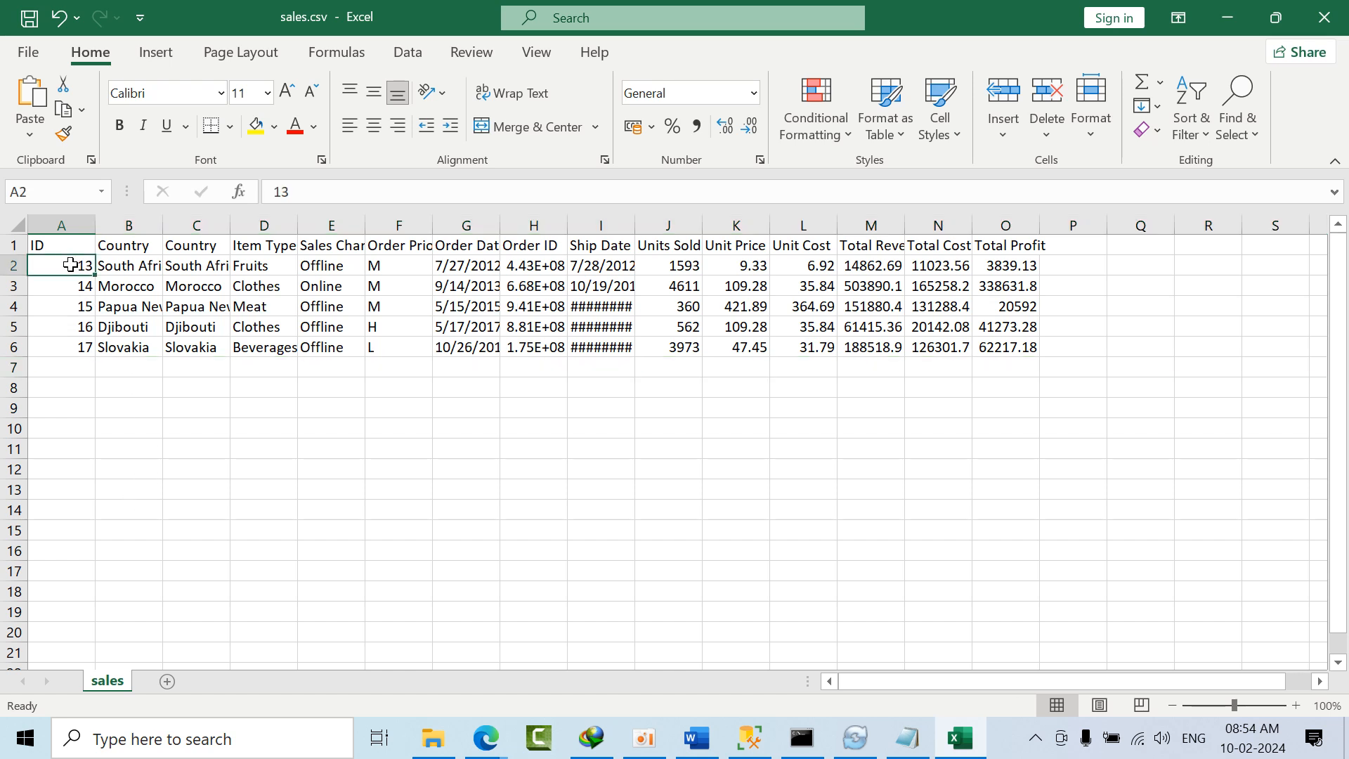
{"action": "type", "text": "6"}
{"action": "key", "text": "Return"}
{"action": "left_click", "coordinate": [60, 286]}
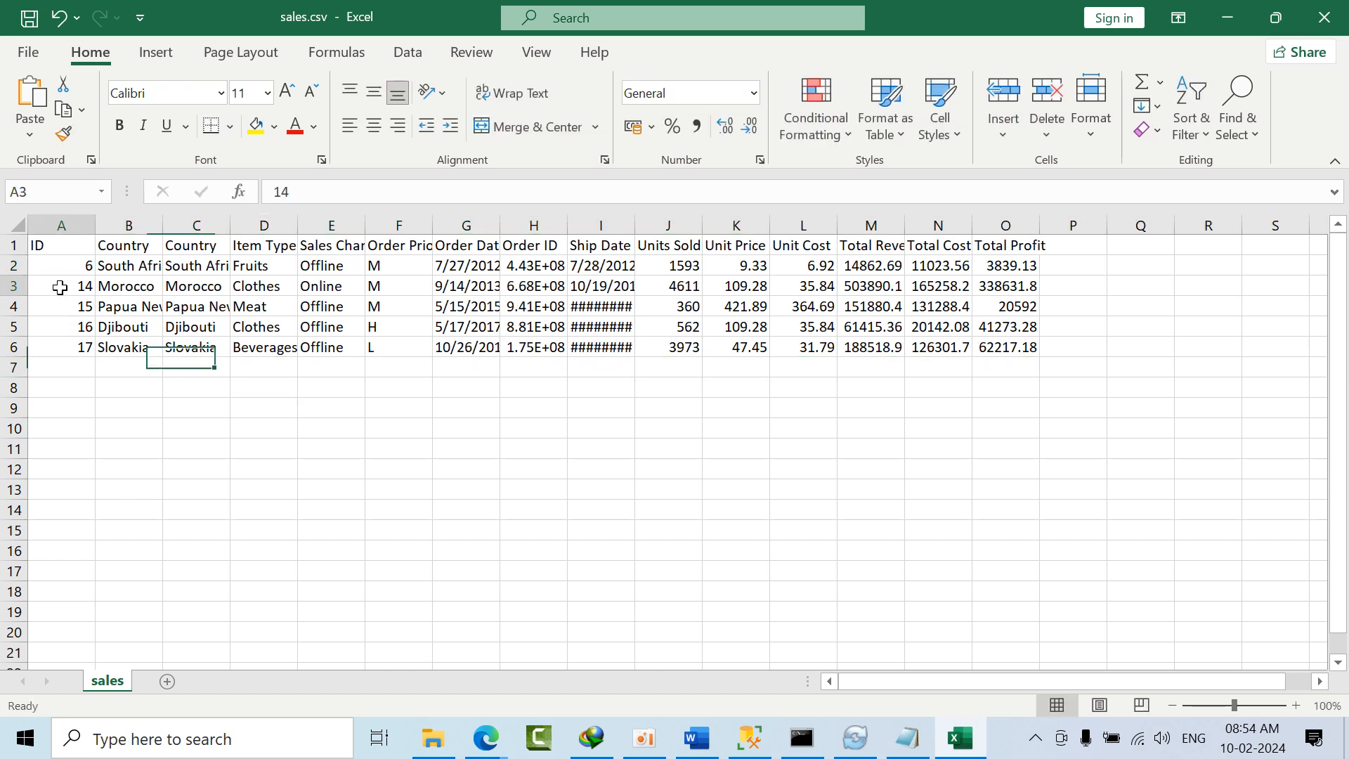
{"action": "type", "text": "7"}
{"action": "left_click_drag", "start_coordinate": [75, 265], "coordinate": [89, 353]}
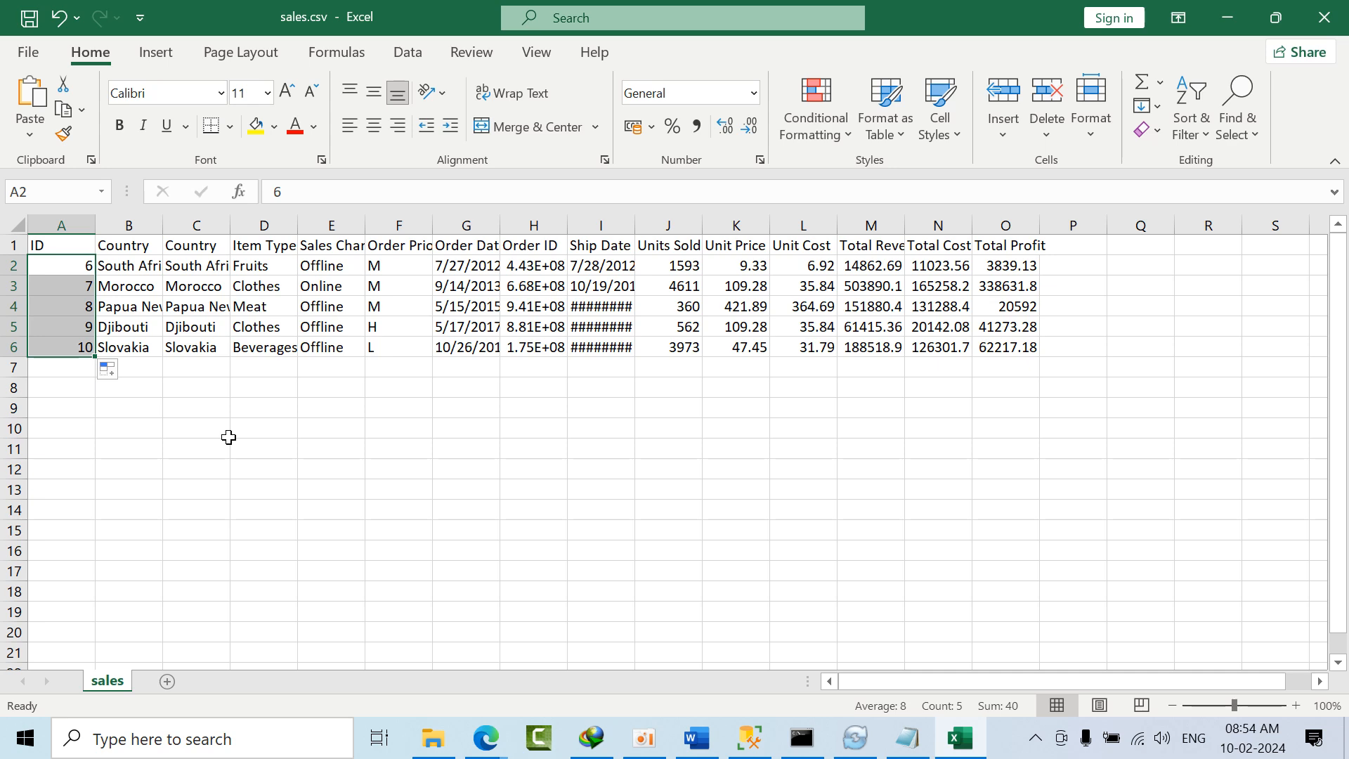
{"action": "left_click", "coordinate": [142, 371]}
{"action": "key", "text": "ctrl+s"}
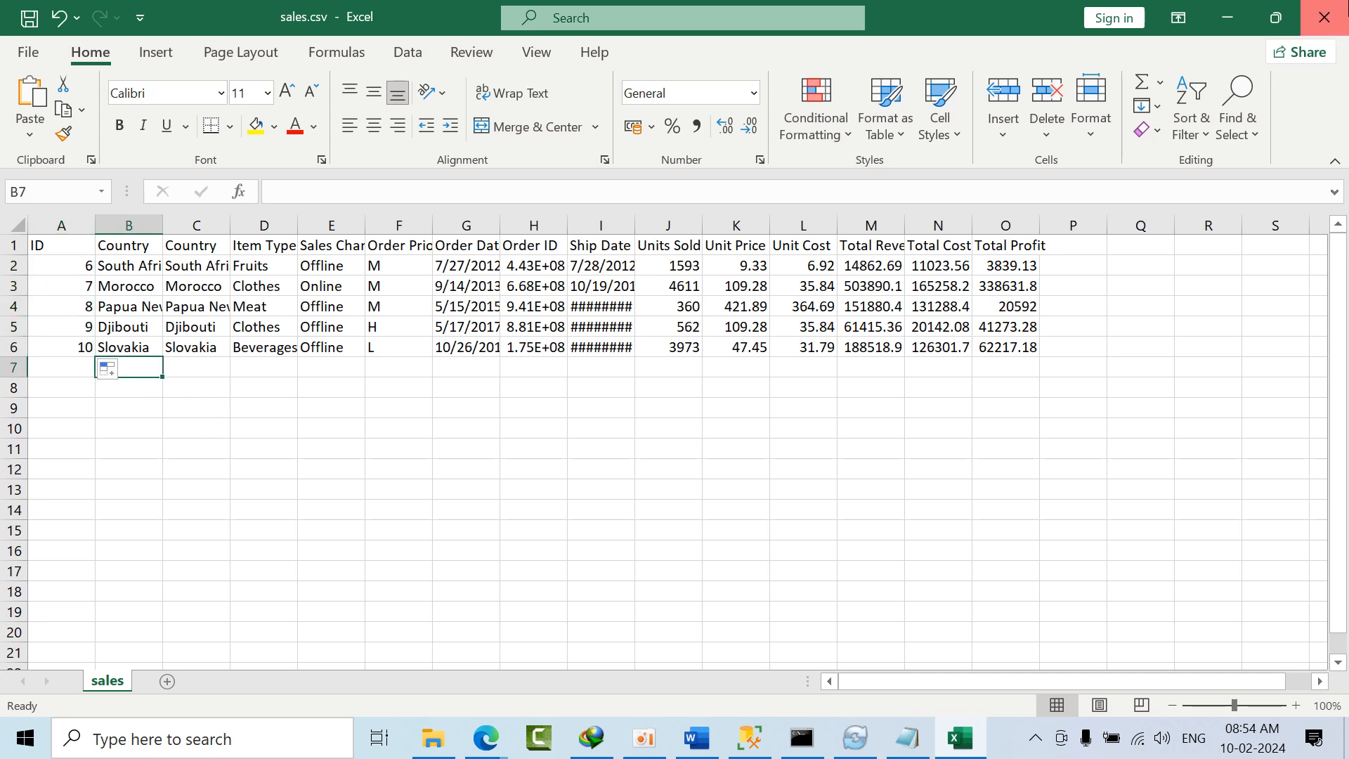
{"action": "left_click", "coordinate": [1324, 17]}
Step: Run the BULK INSERT on the Azure khan database, which fails
{"action": "left_click", "coordinate": [750, 737]}
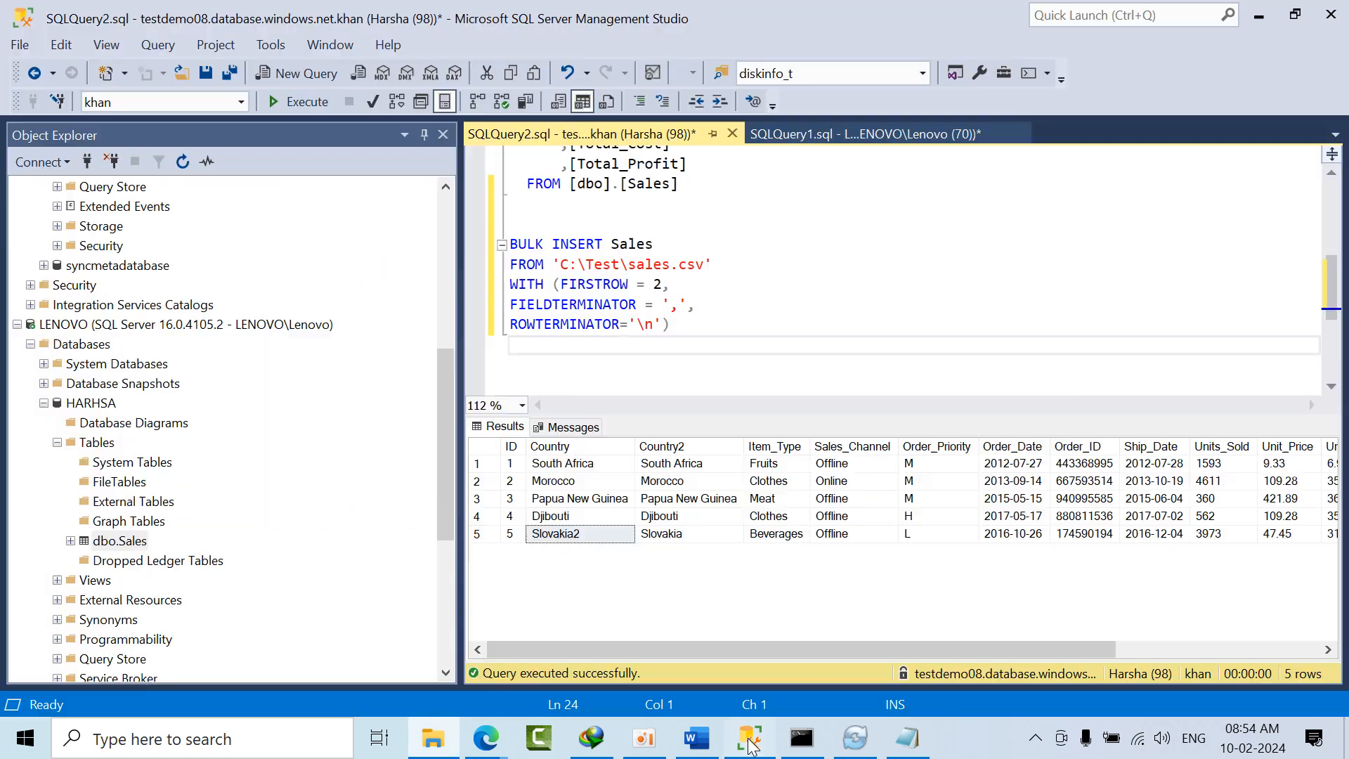
{"action": "left_click_drag", "start_coordinate": [717, 334], "coordinate": [509, 242]}
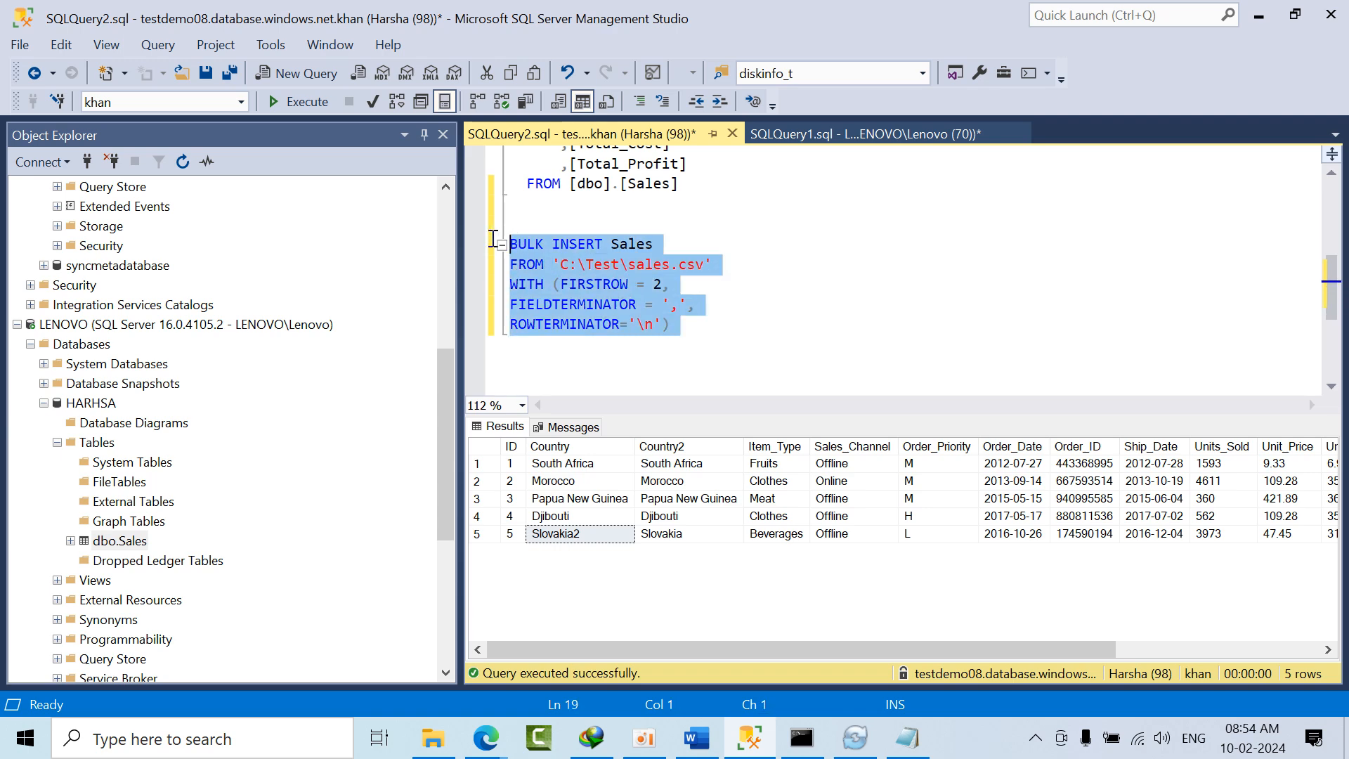
{"action": "left_click", "coordinate": [310, 99]}
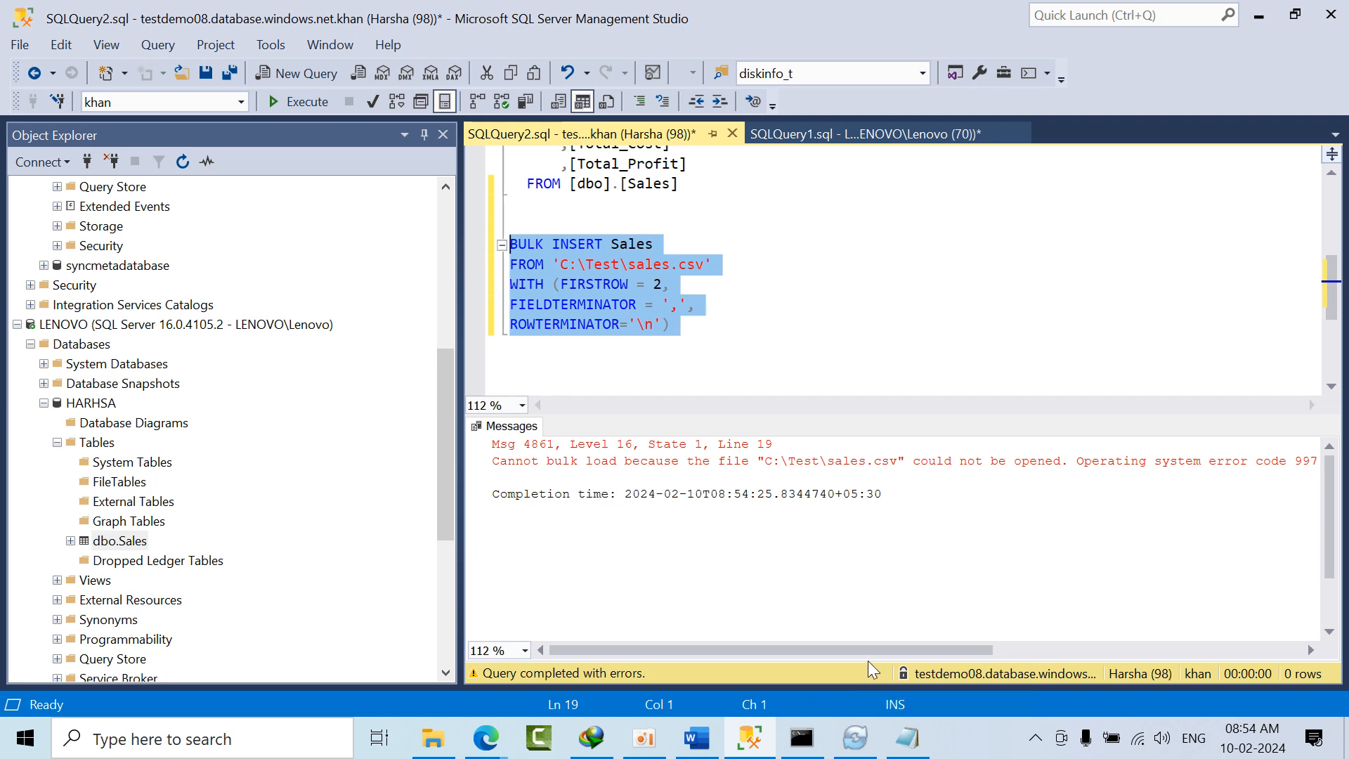
{"action": "left_click_drag", "start_coordinate": [896, 649], "coordinate": [761, 663]}
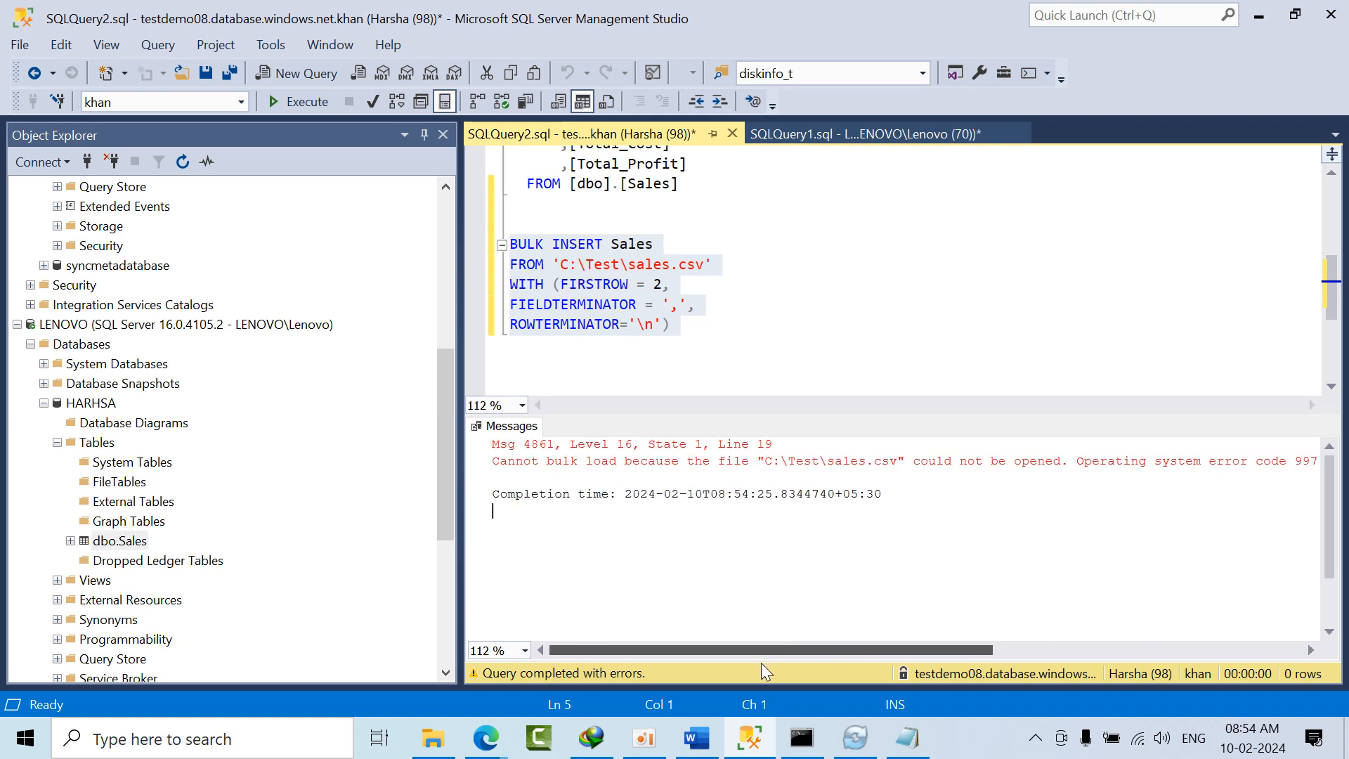
{"action": "left_click", "coordinate": [710, 342]}
Step: Copy the BULK INSERT into the local HARHSA query and execute it, loading 5 rows
{"action": "left_click_drag", "start_coordinate": [721, 342], "coordinate": [466, 234]}
{"action": "key", "text": "ctrl+c"}
{"action": "left_click", "coordinate": [806, 137]}
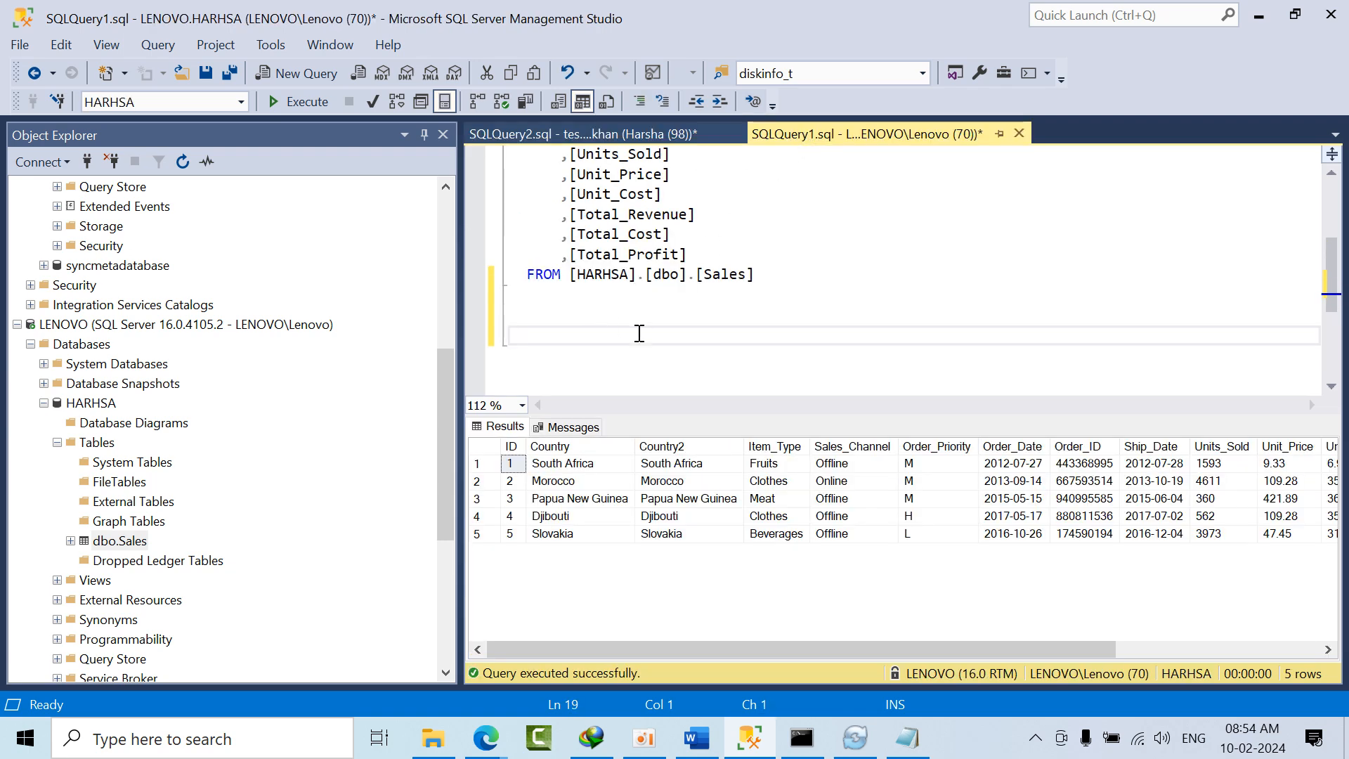
{"action": "key", "text": "ctrl+v"}
{"action": "left_click_drag", "start_coordinate": [687, 367], "coordinate": [506, 283]}
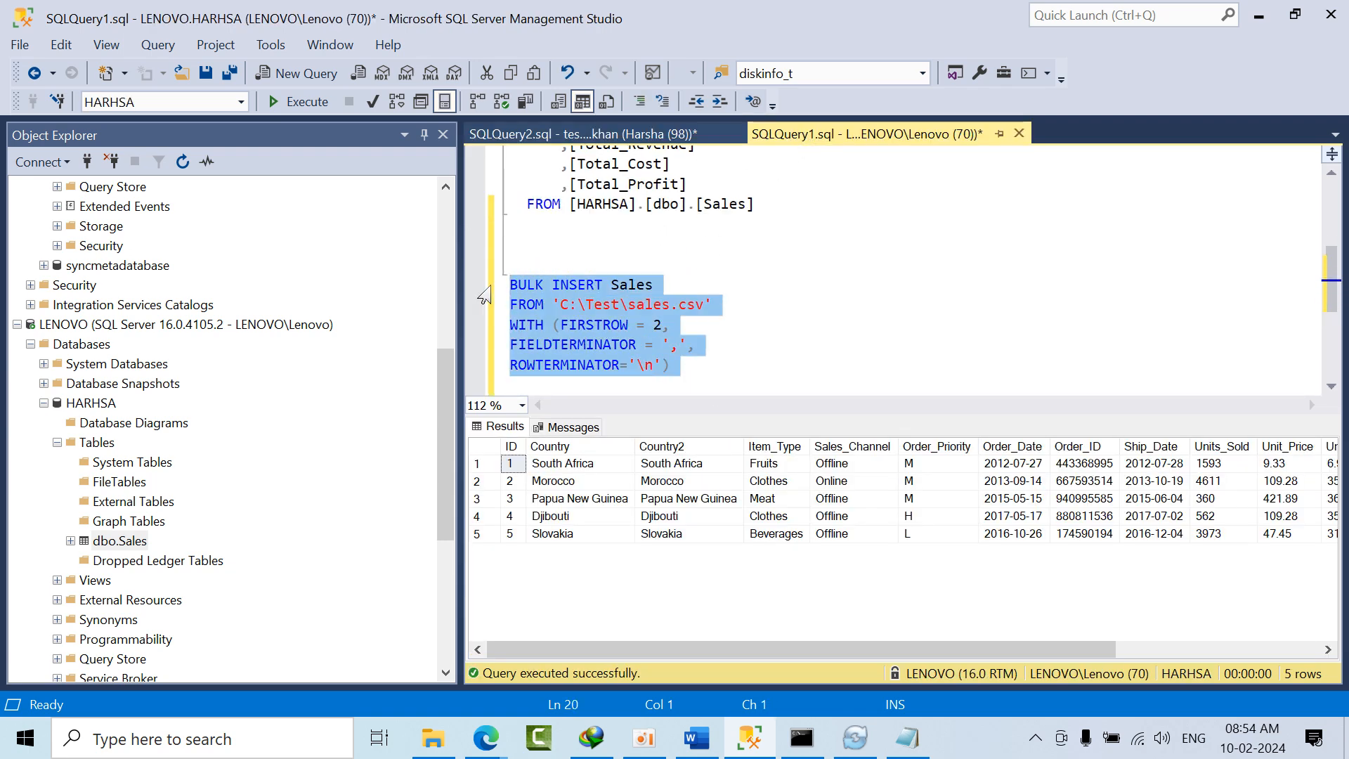
{"action": "left_click", "coordinate": [302, 99]}
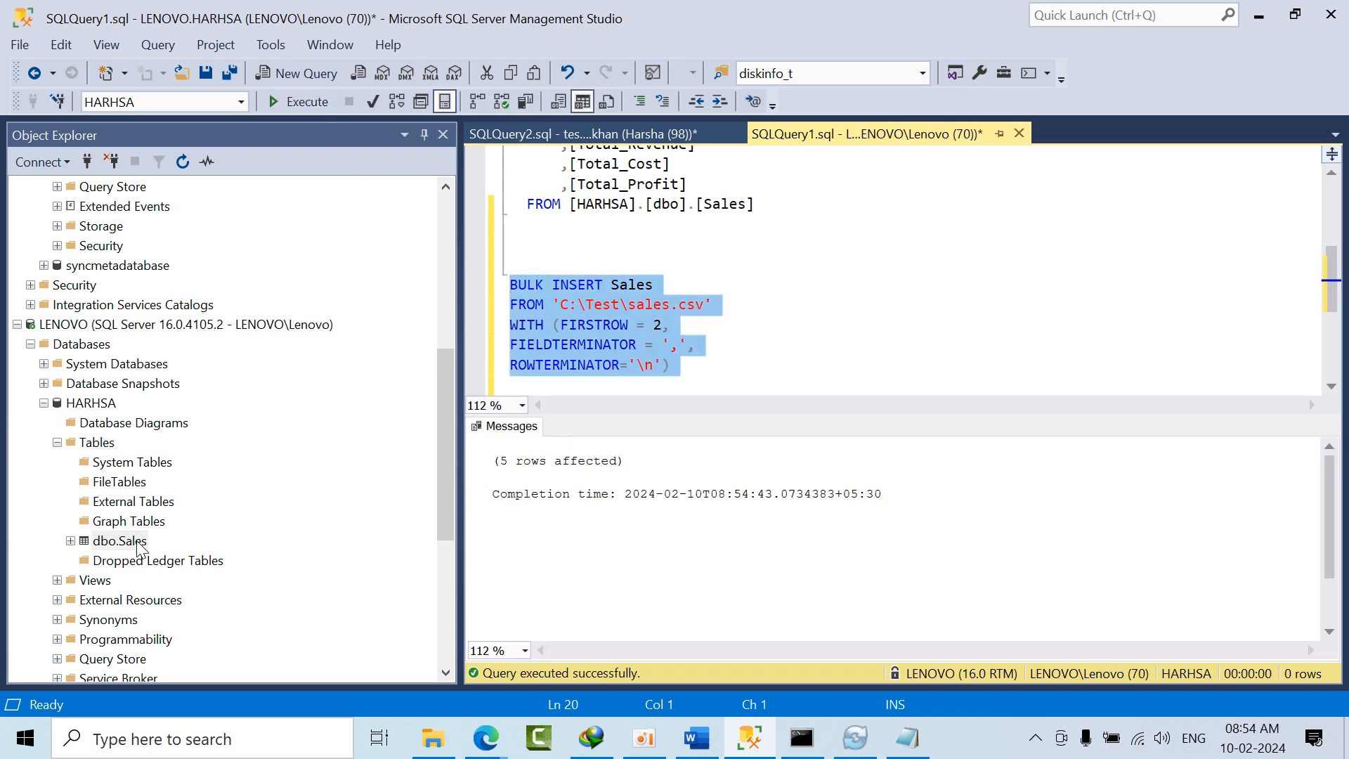
Step: Run the SELECT on the local Sales table to show its 10 rows
{"action": "scroll", "coordinate": [588, 296], "scroll_direction": "up", "scroll_amount": 1}
{"action": "scroll", "coordinate": [588, 296], "scroll_direction": "up", "scroll_amount": 1}
{"action": "left_click_drag", "start_coordinate": [747, 352], "coordinate": [483, 33]}
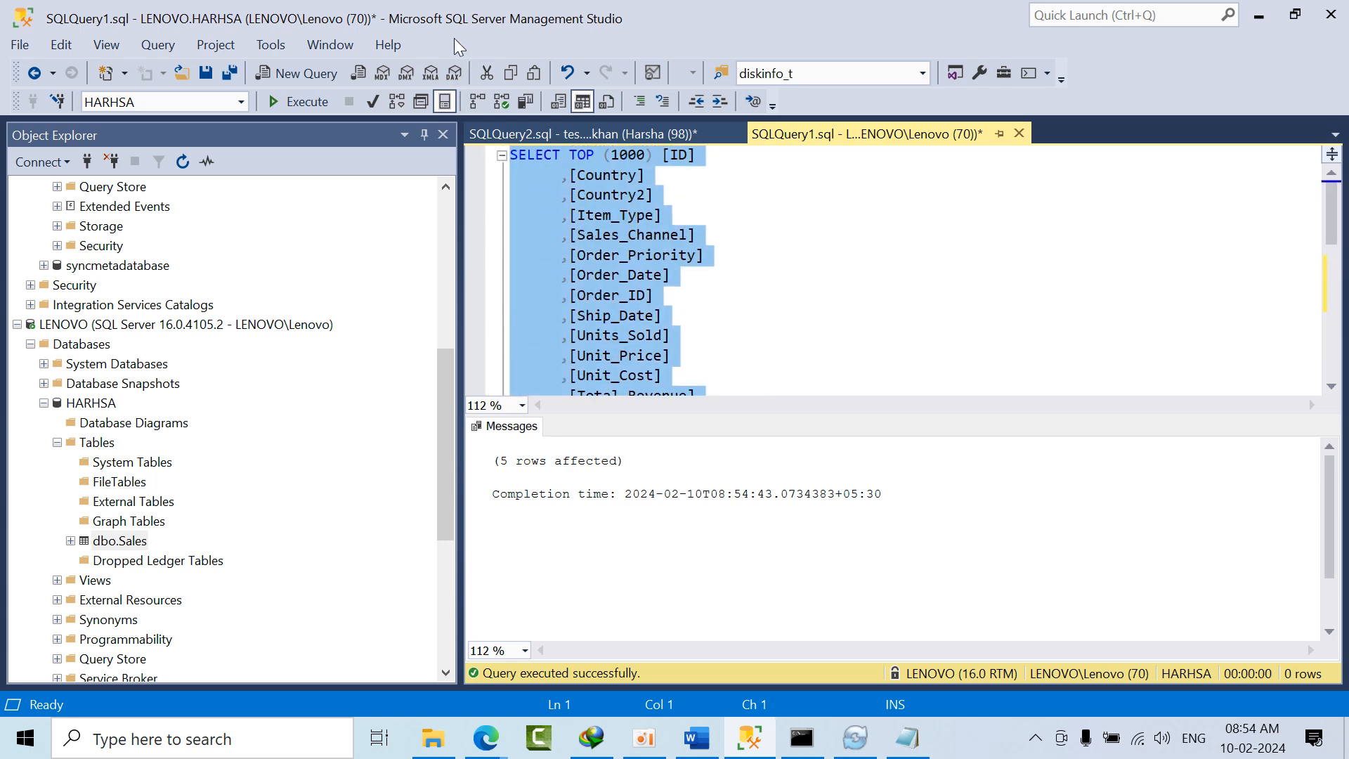
{"action": "left_click", "coordinate": [298, 103]}
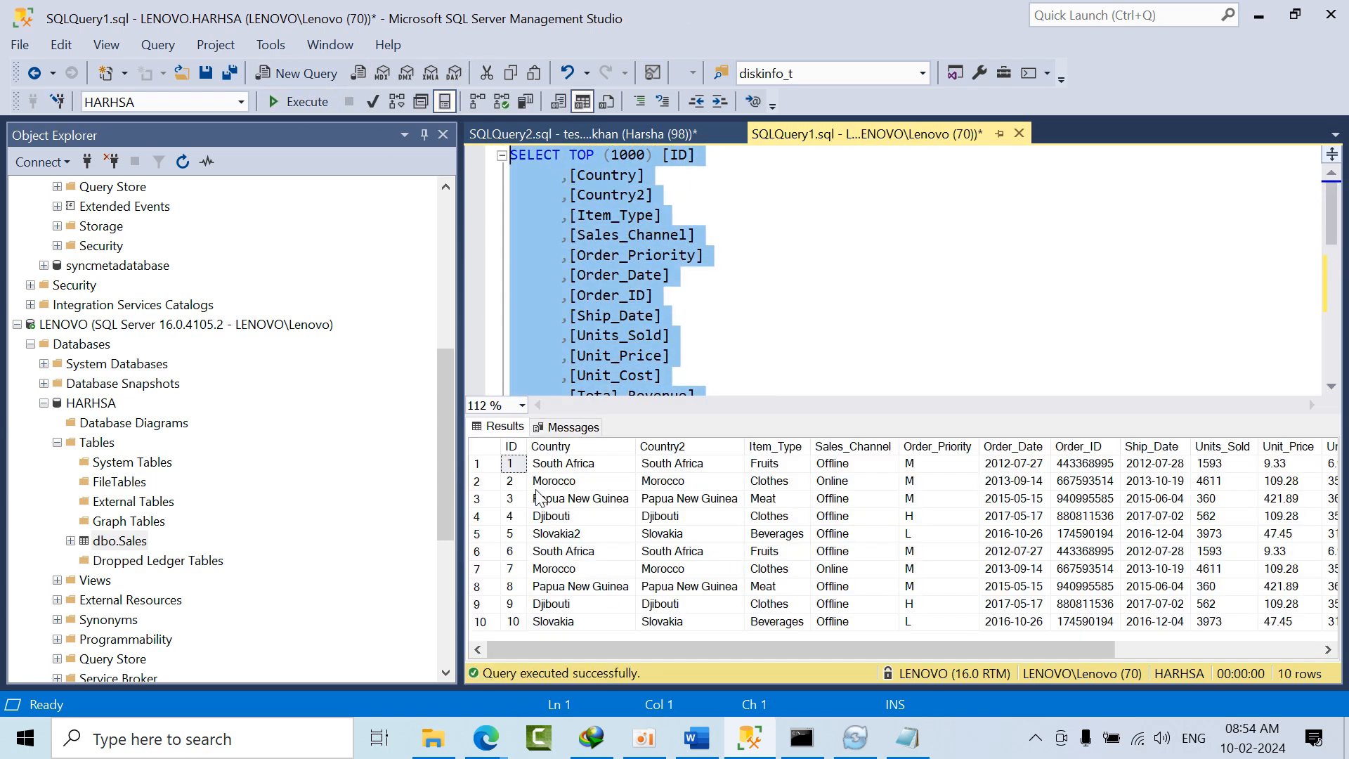
Step: Delete the failed BULK INSERT from the Azure query and rerun the Sales query
{"action": "left_click", "coordinate": [598, 134]}
{"action": "left_click", "coordinate": [739, 365]}
{"action": "left_click_drag", "start_coordinate": [718, 340], "coordinate": [500, 257]}
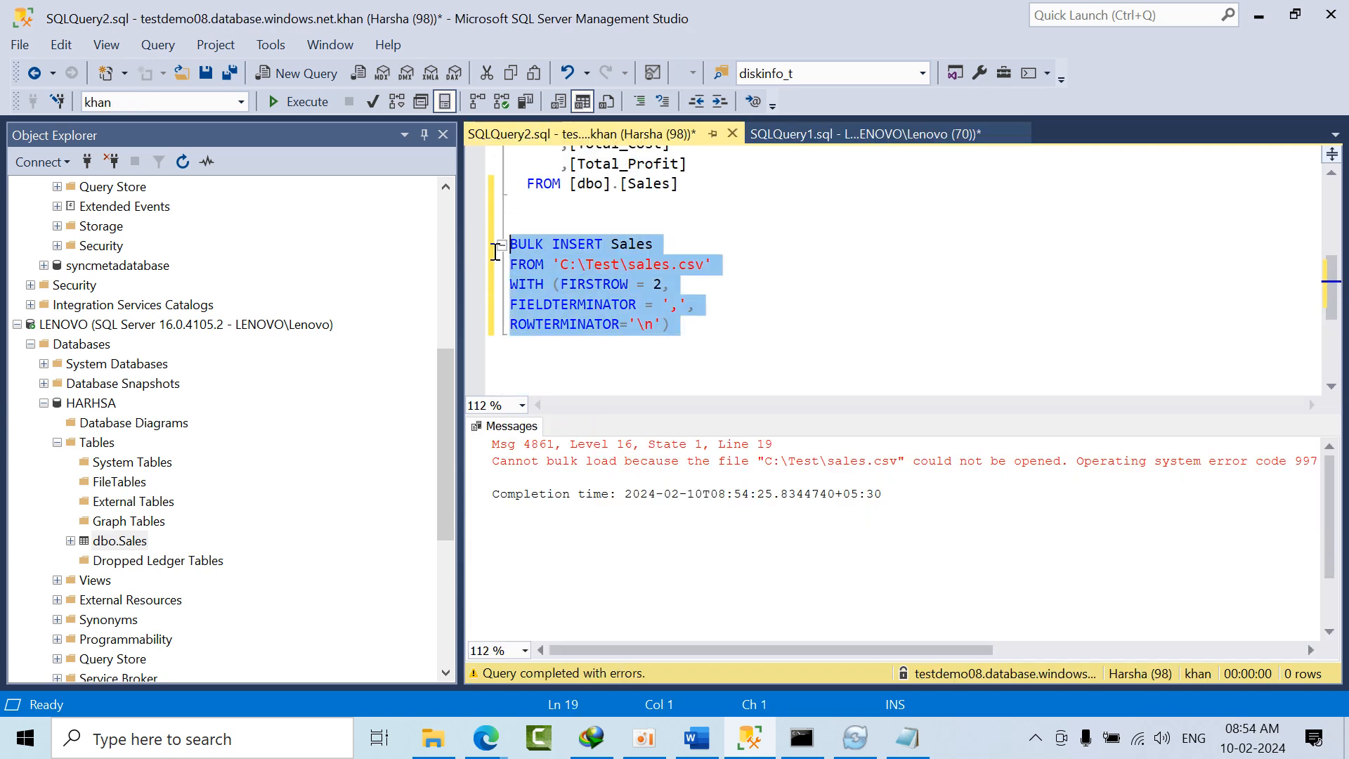
{"action": "key", "text": "Delete"}
{"action": "scroll", "coordinate": [668, 271], "scroll_direction": "up", "scroll_amount": 5}
{"action": "scroll", "coordinate": [633, 343], "scroll_direction": "down", "scroll_amount": 3}
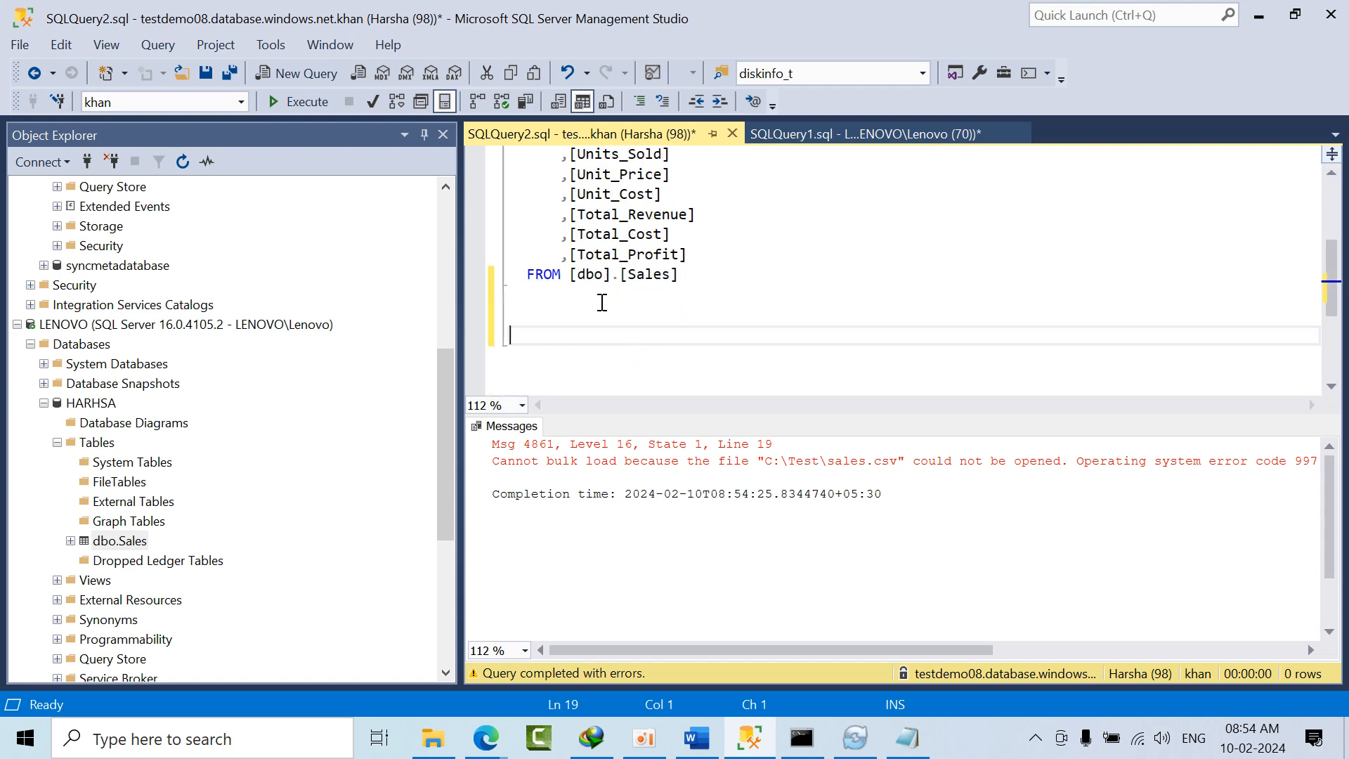
{"action": "left_click", "coordinate": [299, 102]}
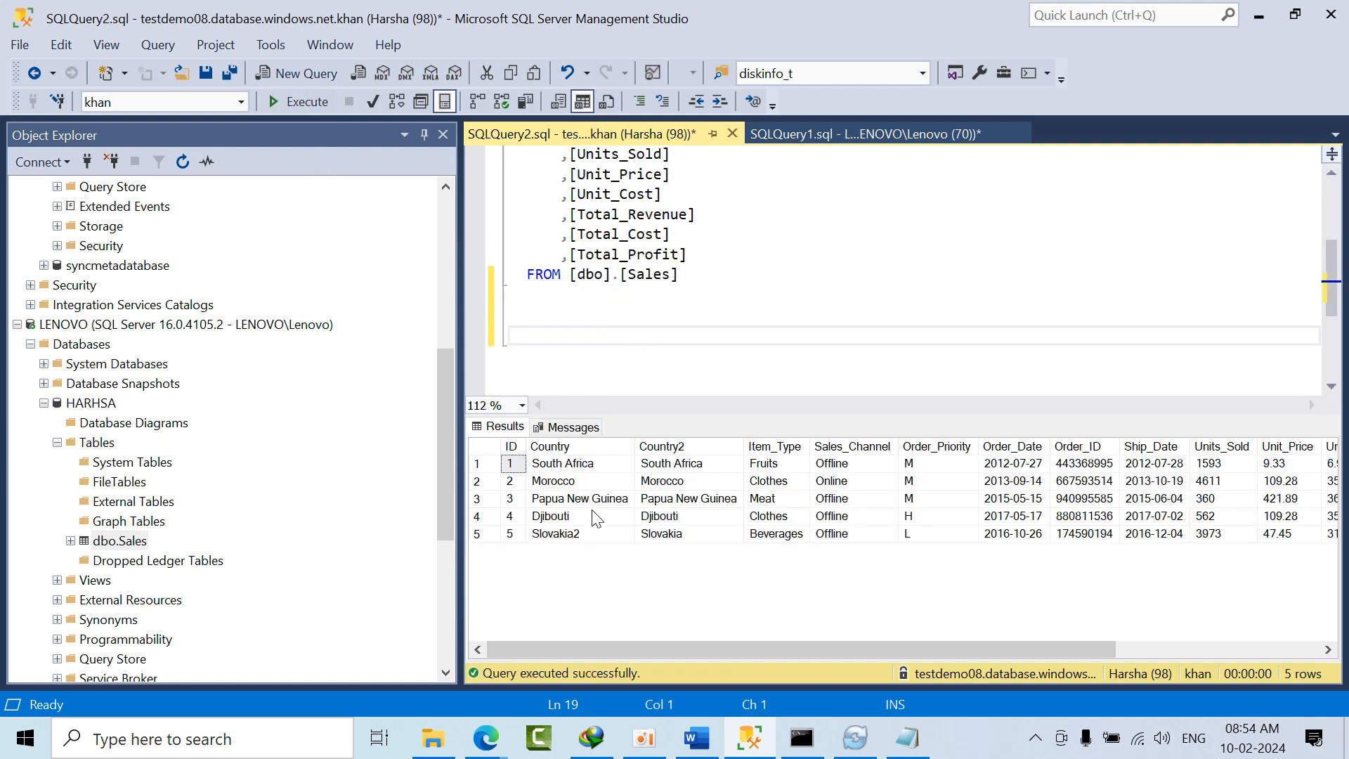
{"action": "mouse_move", "coordinate": [495, 741]}
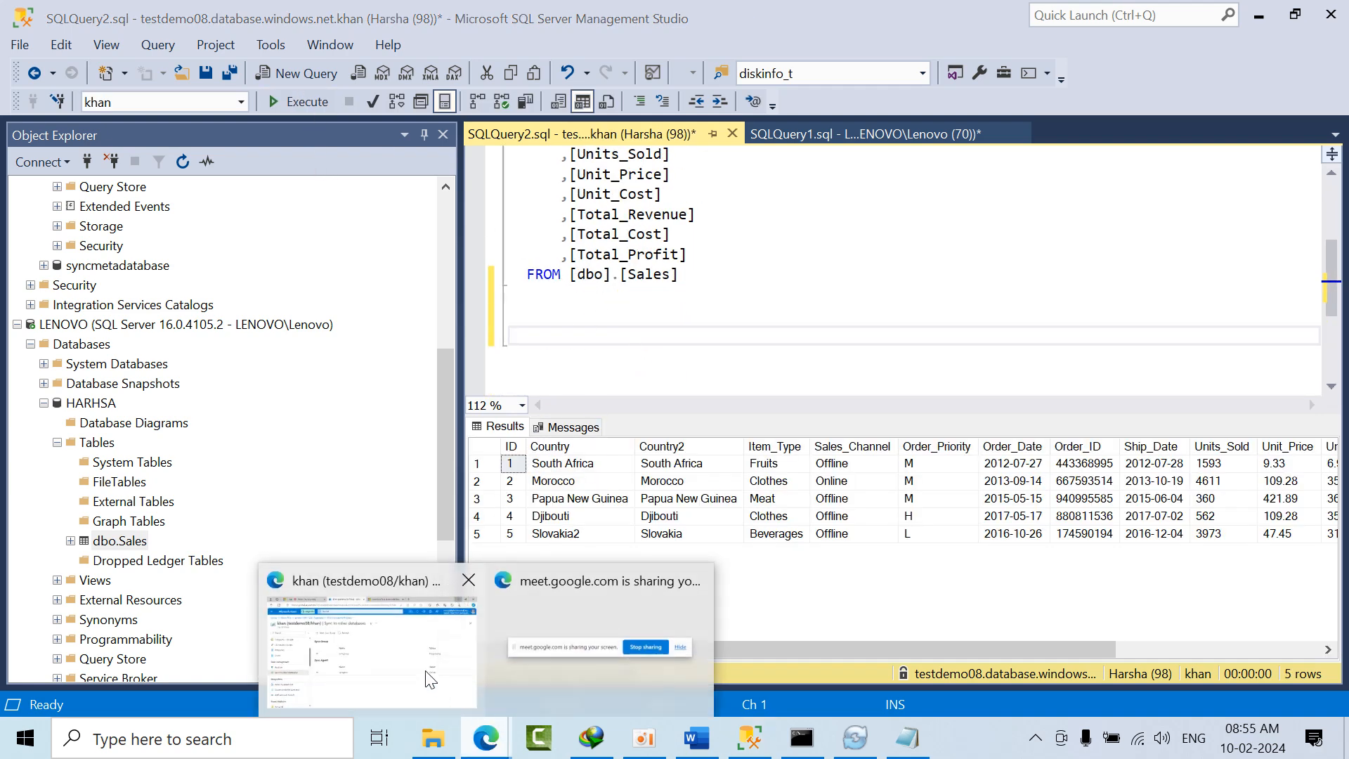
{"action": "left_click", "coordinate": [421, 660]}
Step: Open syncgroup, trigger a manual sync and refresh its logs
{"action": "left_click", "coordinate": [527, 368]}
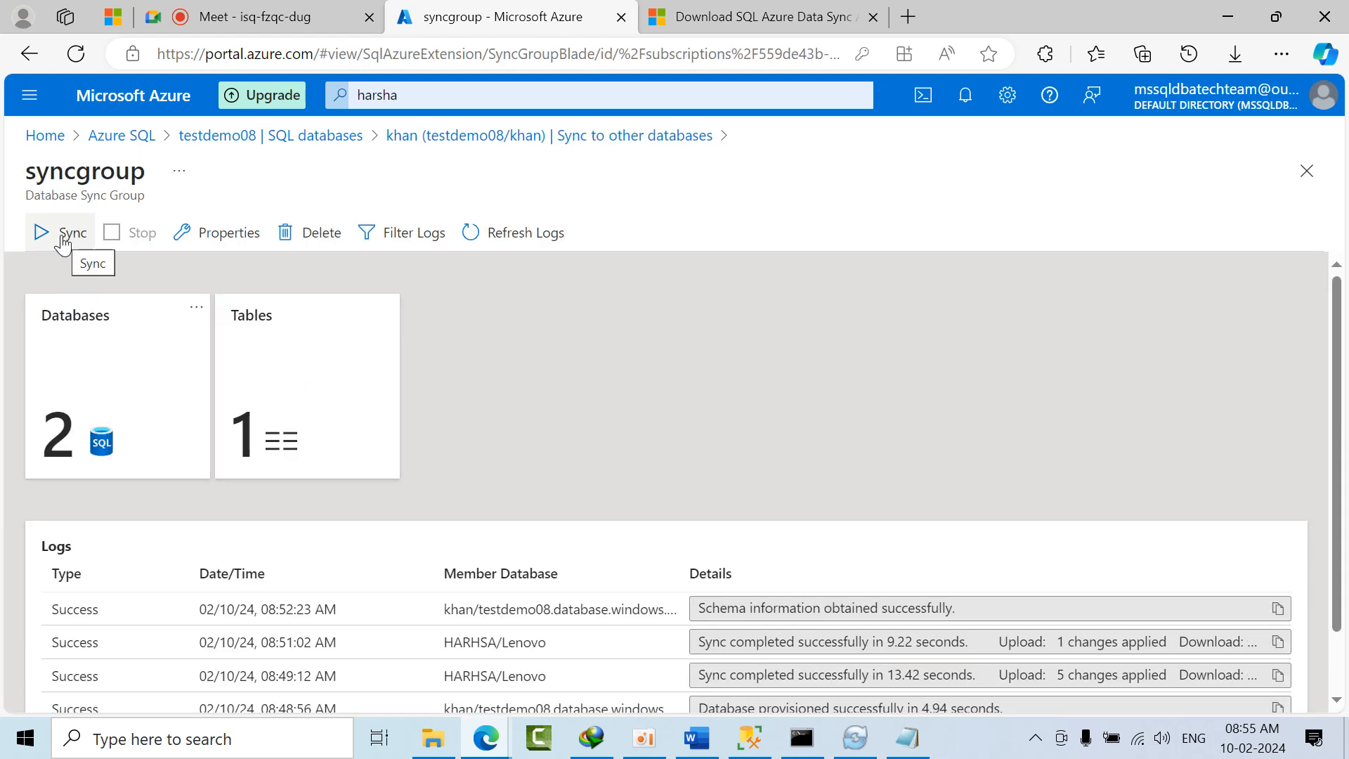
{"action": "left_click", "coordinate": [64, 243]}
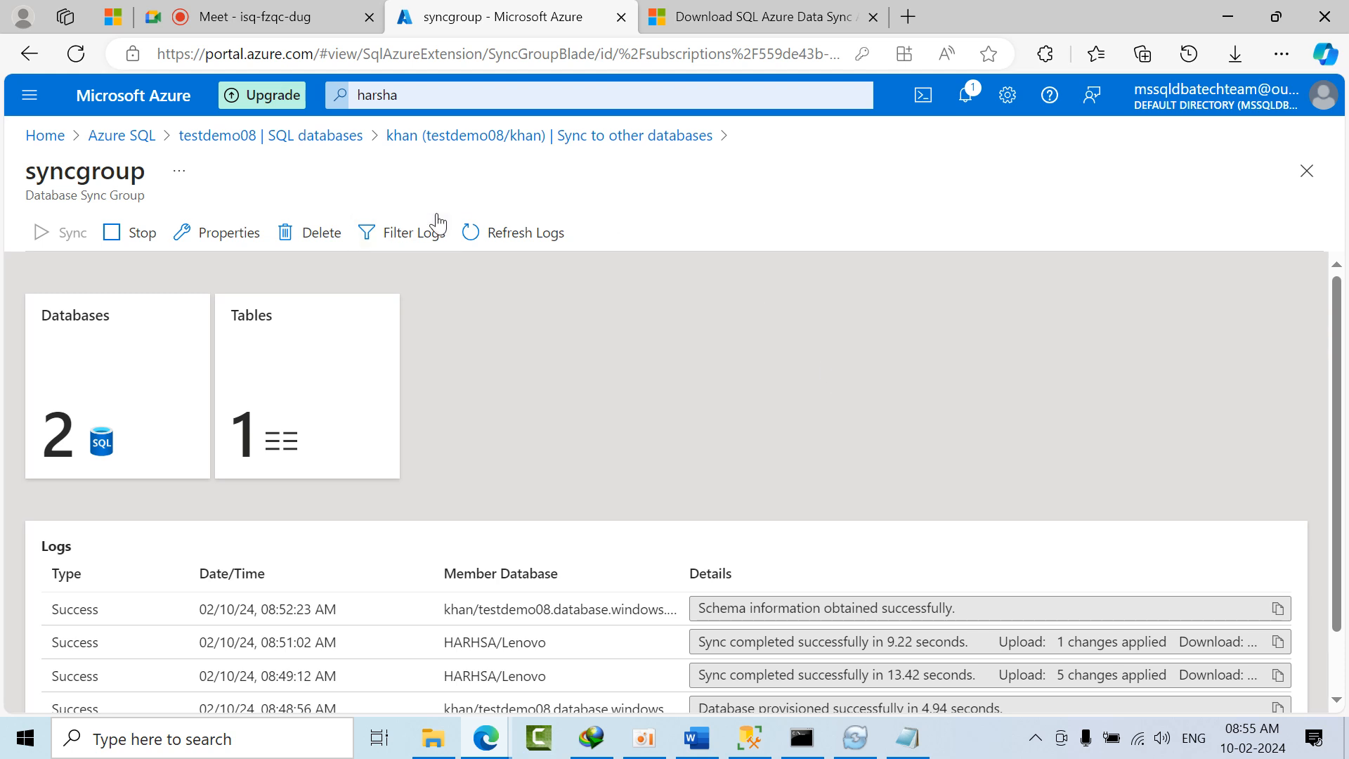
{"action": "left_click", "coordinate": [523, 235]}
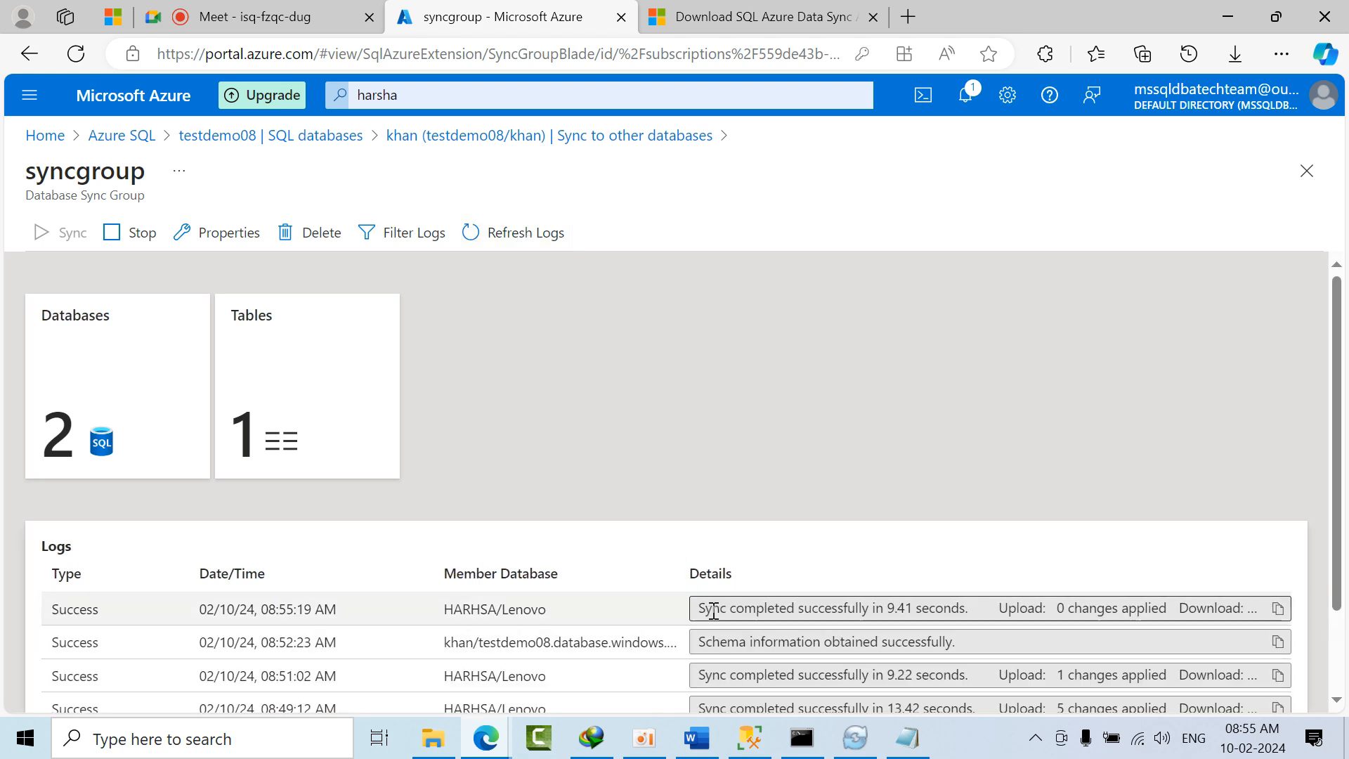
{"action": "left_click_drag", "start_coordinate": [713, 609], "coordinate": [970, 610]}
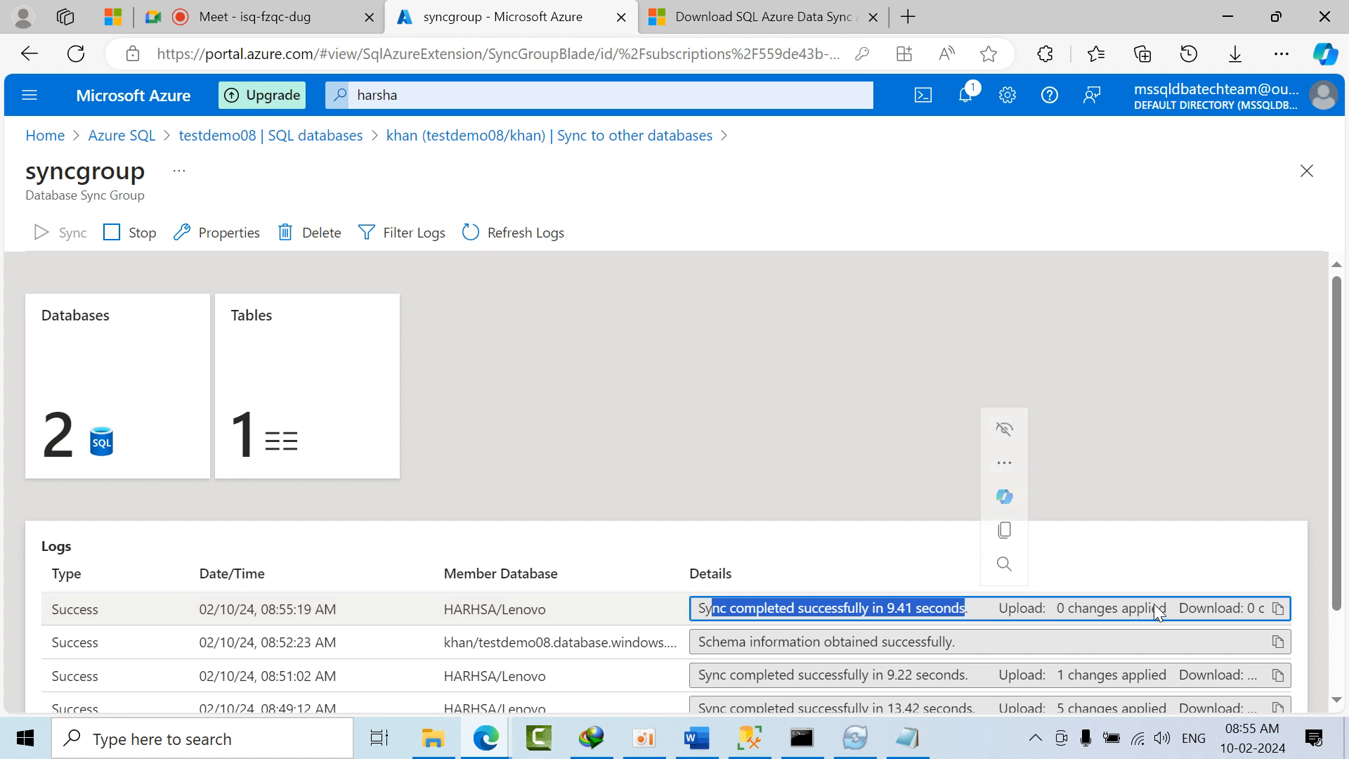
{"action": "left_click", "coordinate": [491, 352]}
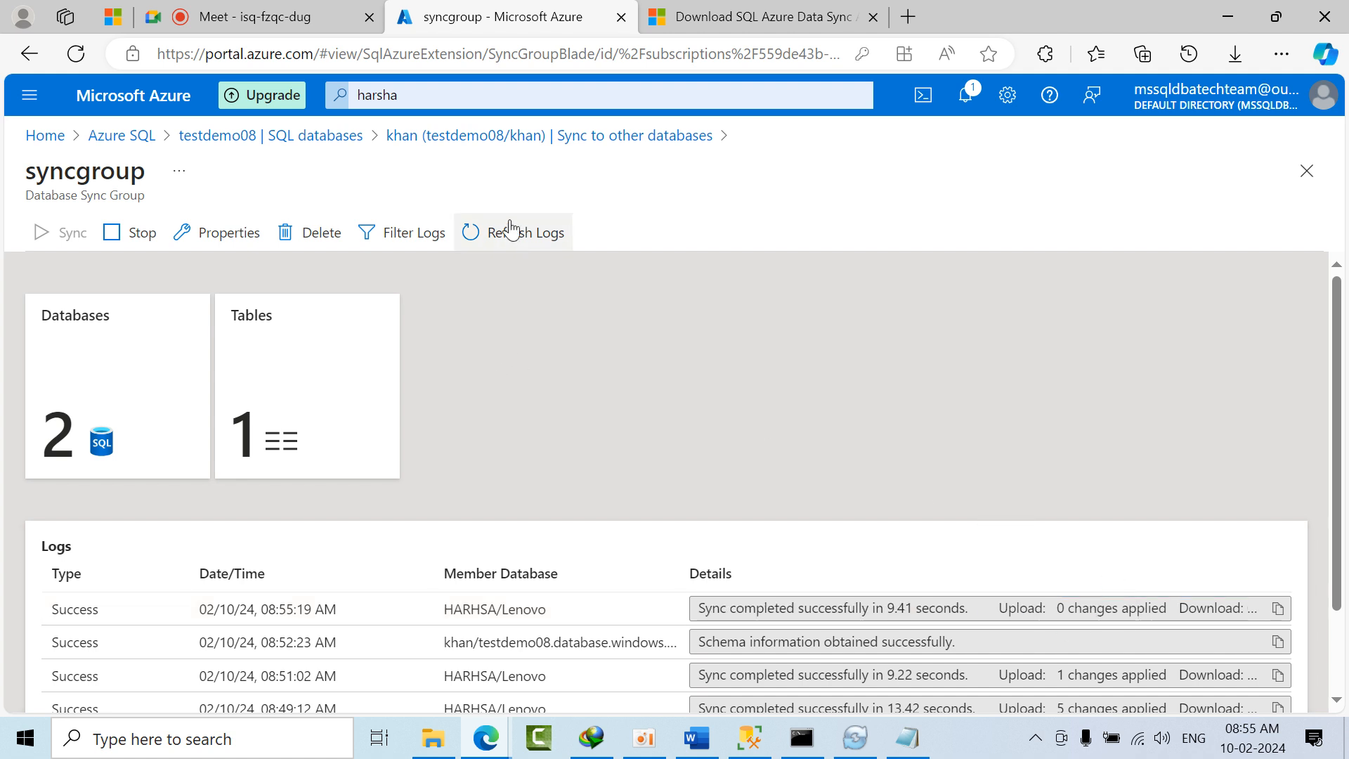
Step: Refresh the sync logs repeatedly, checking the latest result of 0 changes applied
{"action": "left_click", "coordinate": [514, 235]}
{"action": "left_click", "coordinate": [514, 235]}
{"action": "left_click", "coordinate": [513, 236]}
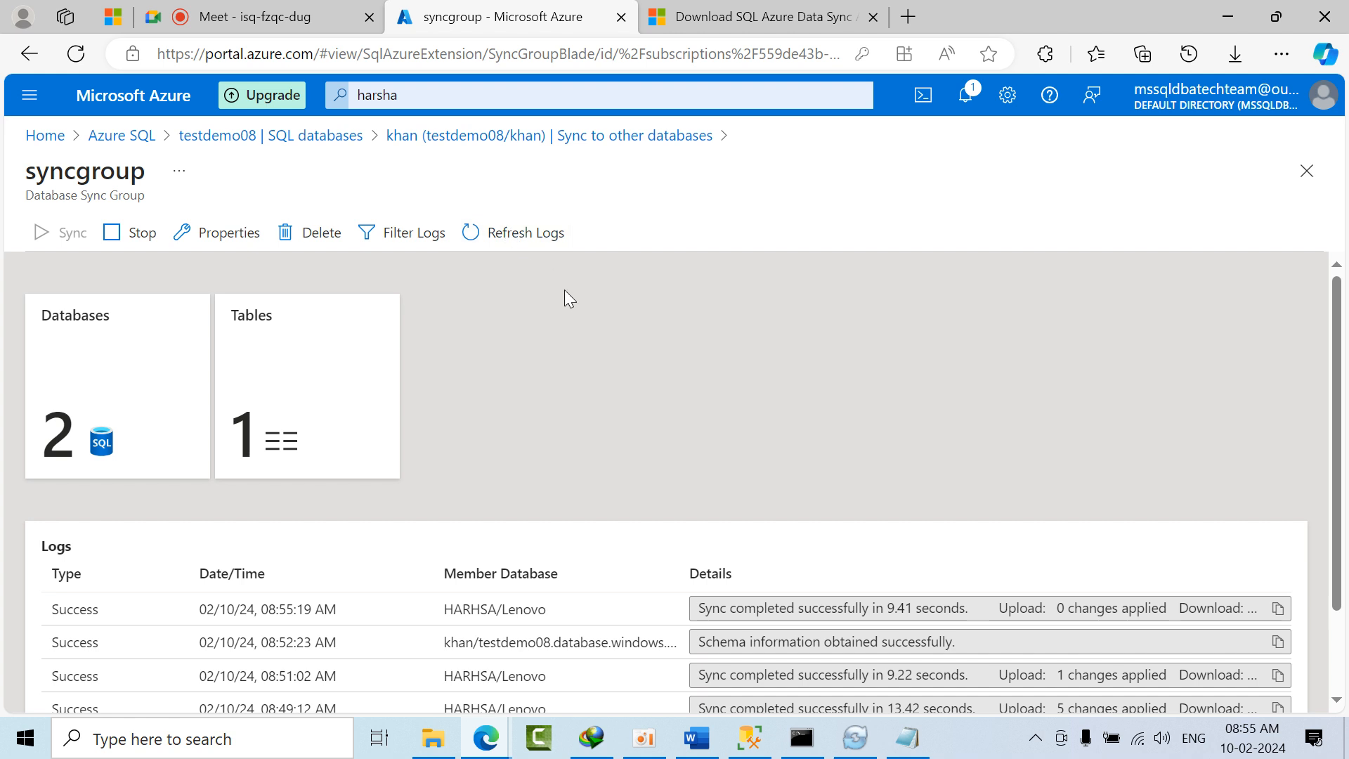
{"action": "left_click", "coordinate": [528, 234]}
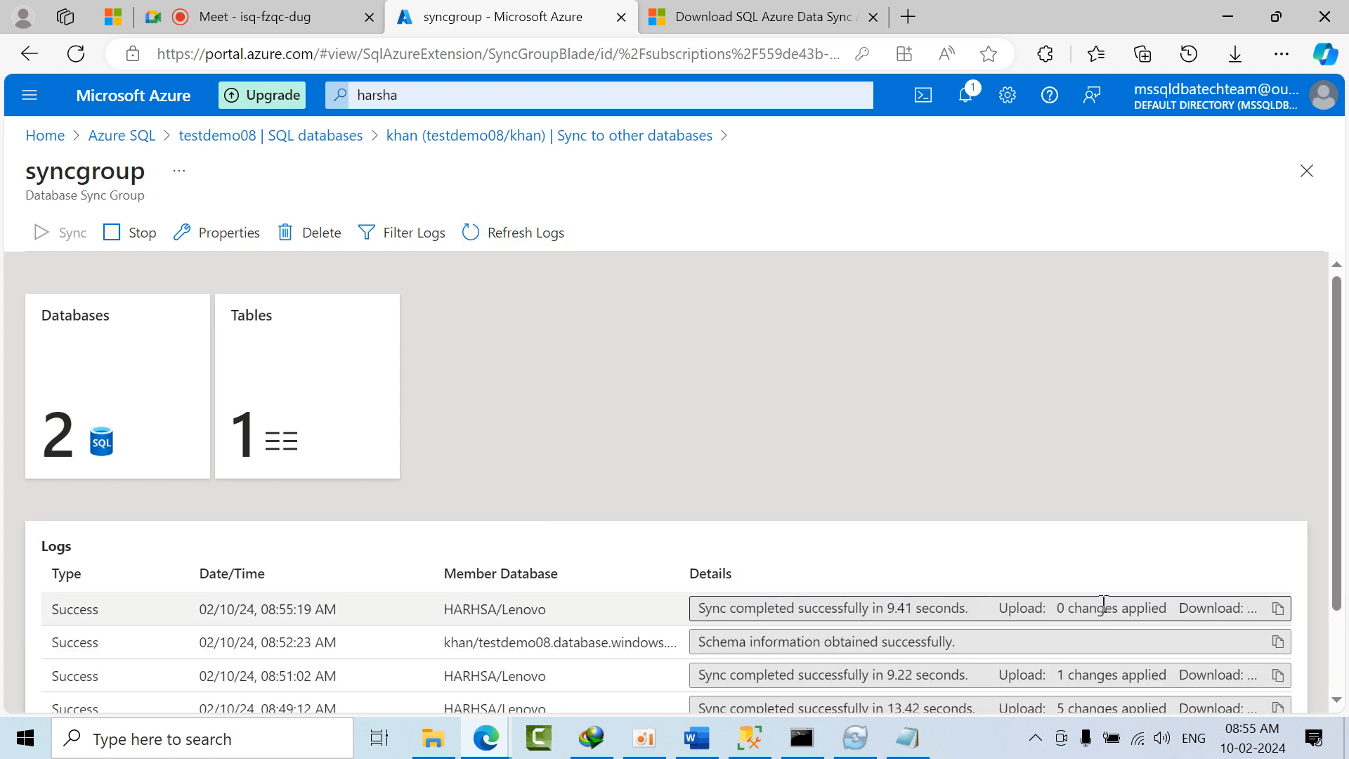
{"action": "mouse_move", "coordinate": [1243, 613]}
{"action": "left_mouse_down"}
{"action": "mouse_move", "coordinate": [1052, 614]}
{"action": "mouse_move", "coordinate": [1243, 610]}
{"action": "left_mouse_up"}
{"action": "left_click", "coordinate": [1048, 614]}
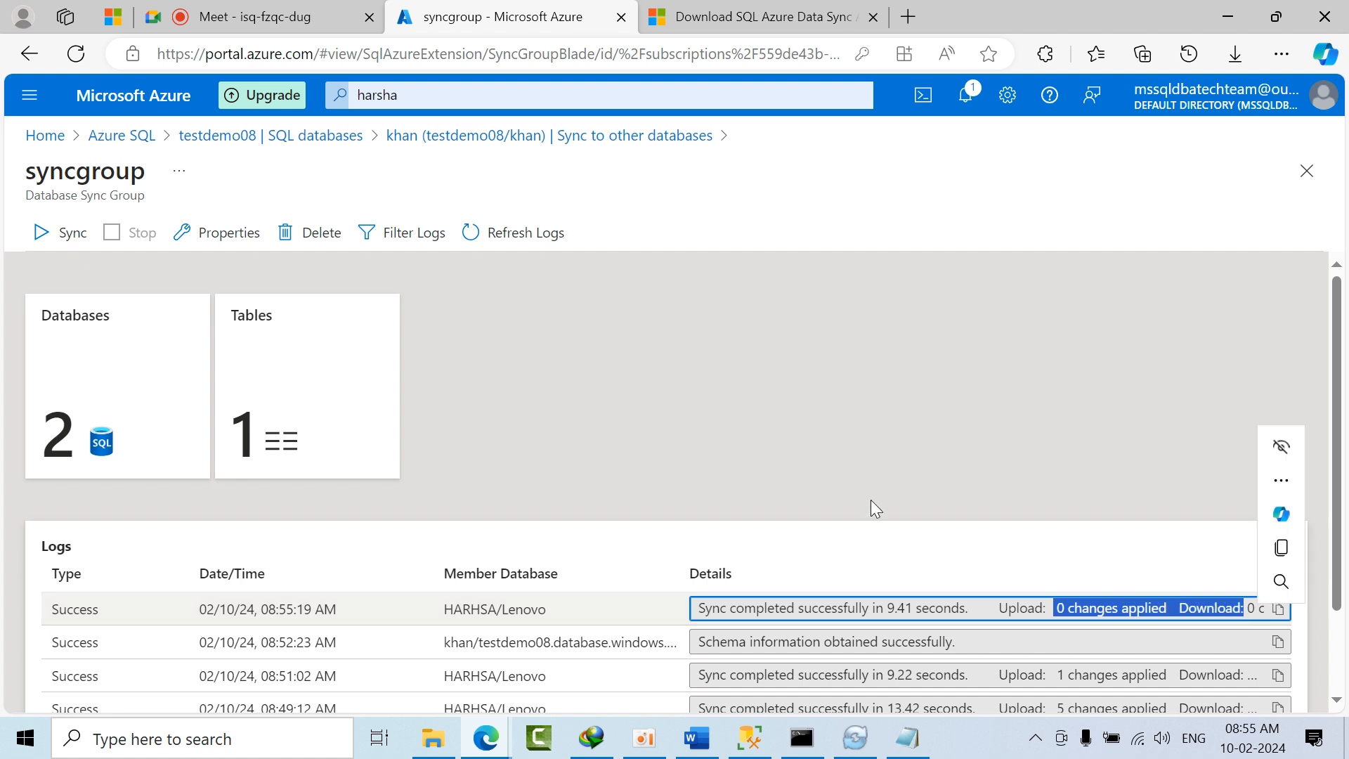
{"action": "left_click", "coordinate": [510, 241]}
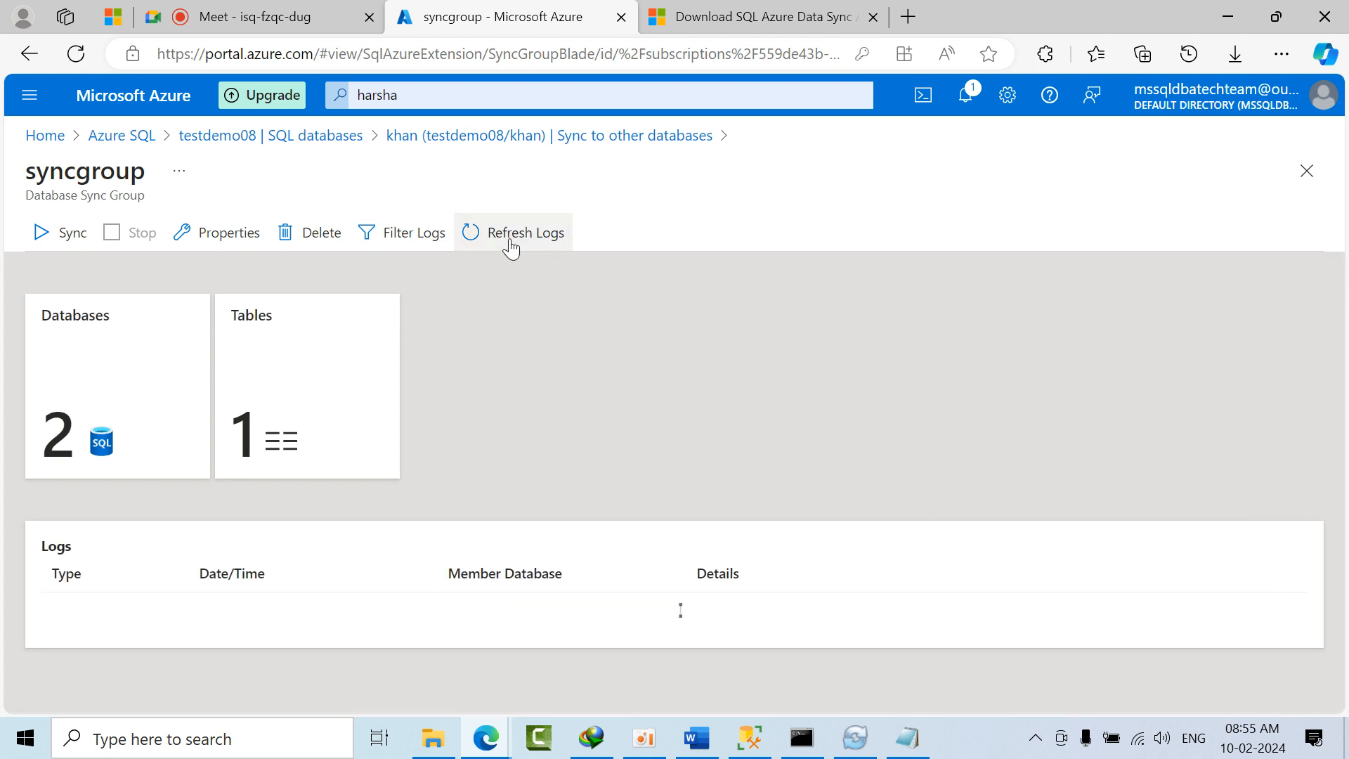
{"action": "left_click", "coordinate": [511, 243]}
{"action": "left_click", "coordinate": [511, 243]}
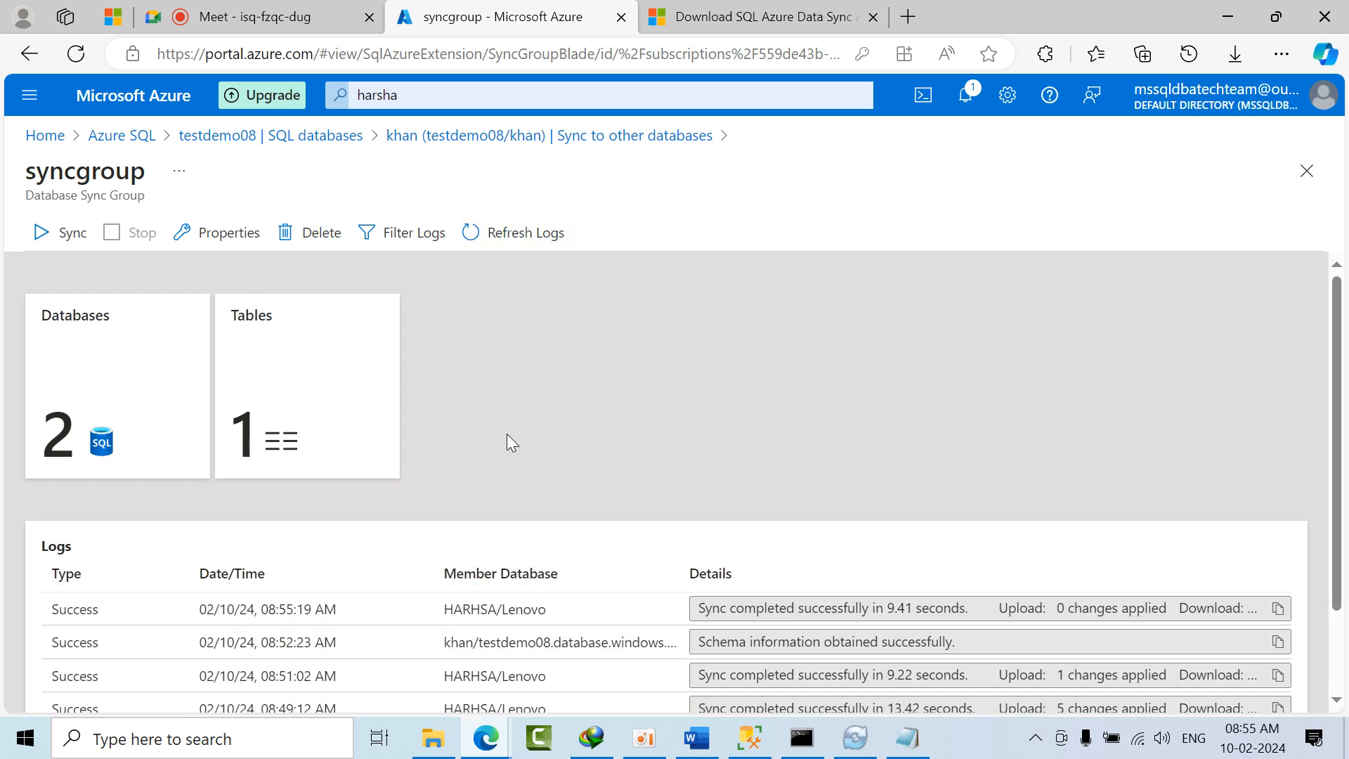
Step: Start another sync of syncgroup, reload its logs, then return to SSMS
{"action": "scroll", "coordinate": [508, 443], "scroll_direction": "down", "scroll_amount": 3}
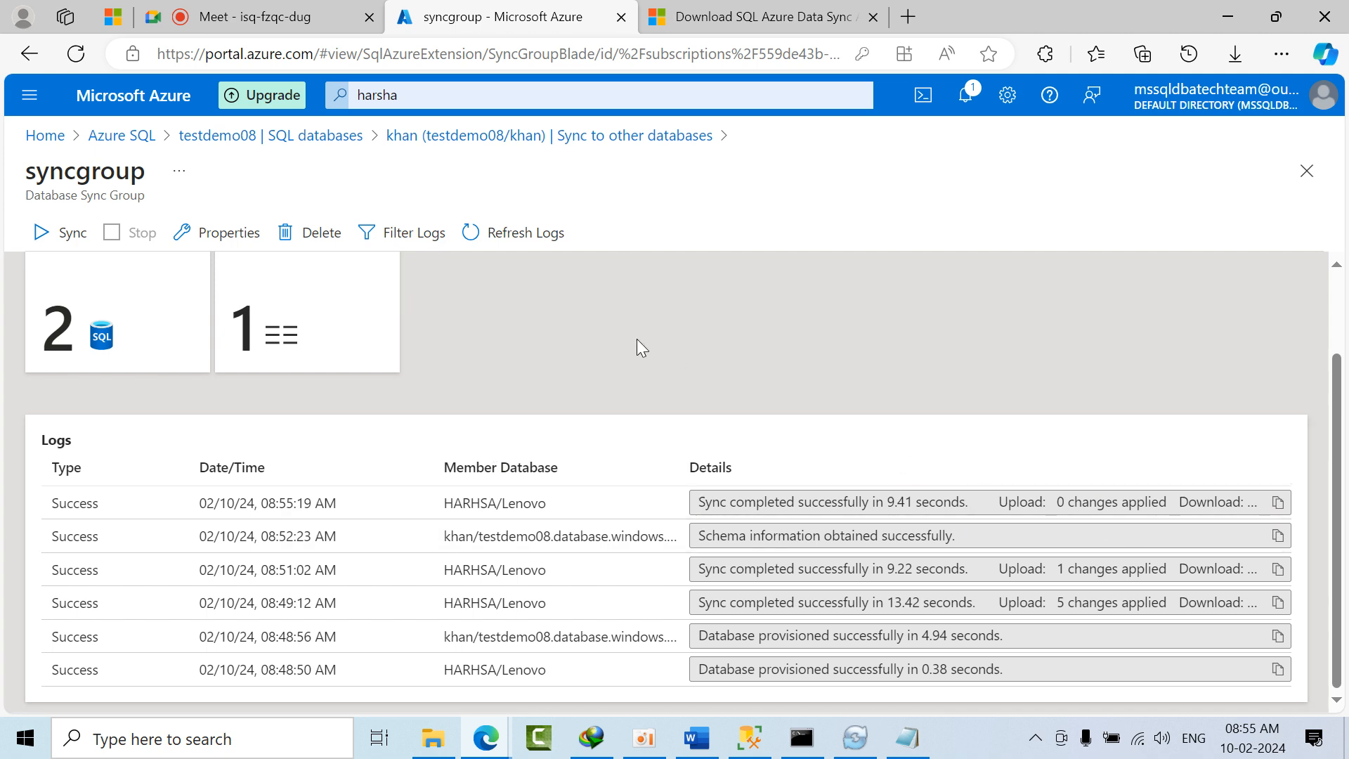
{"action": "left_click", "coordinate": [509, 228]}
{"action": "left_click", "coordinate": [503, 244]}
{"action": "left_click", "coordinate": [503, 246]}
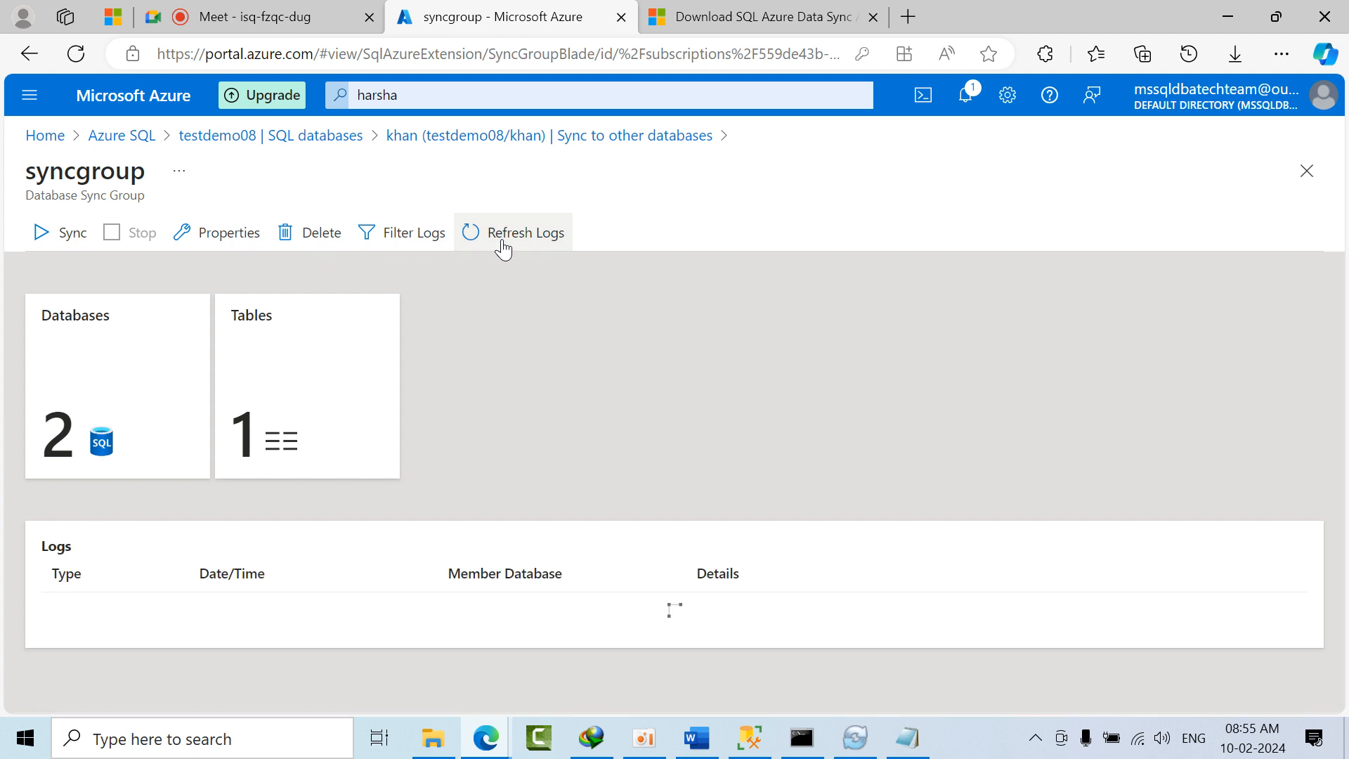
{"action": "left_click", "coordinate": [47, 235]}
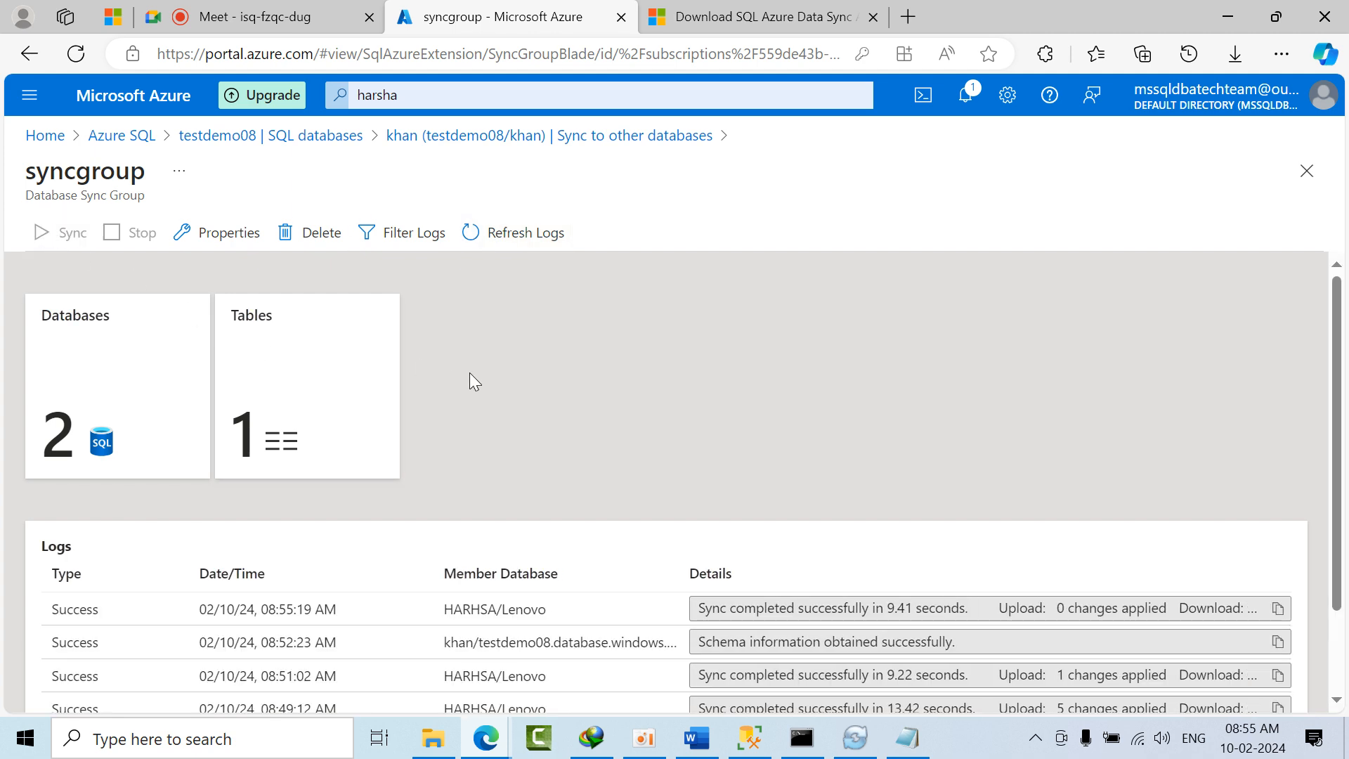
{"action": "left_click", "coordinate": [525, 251]}
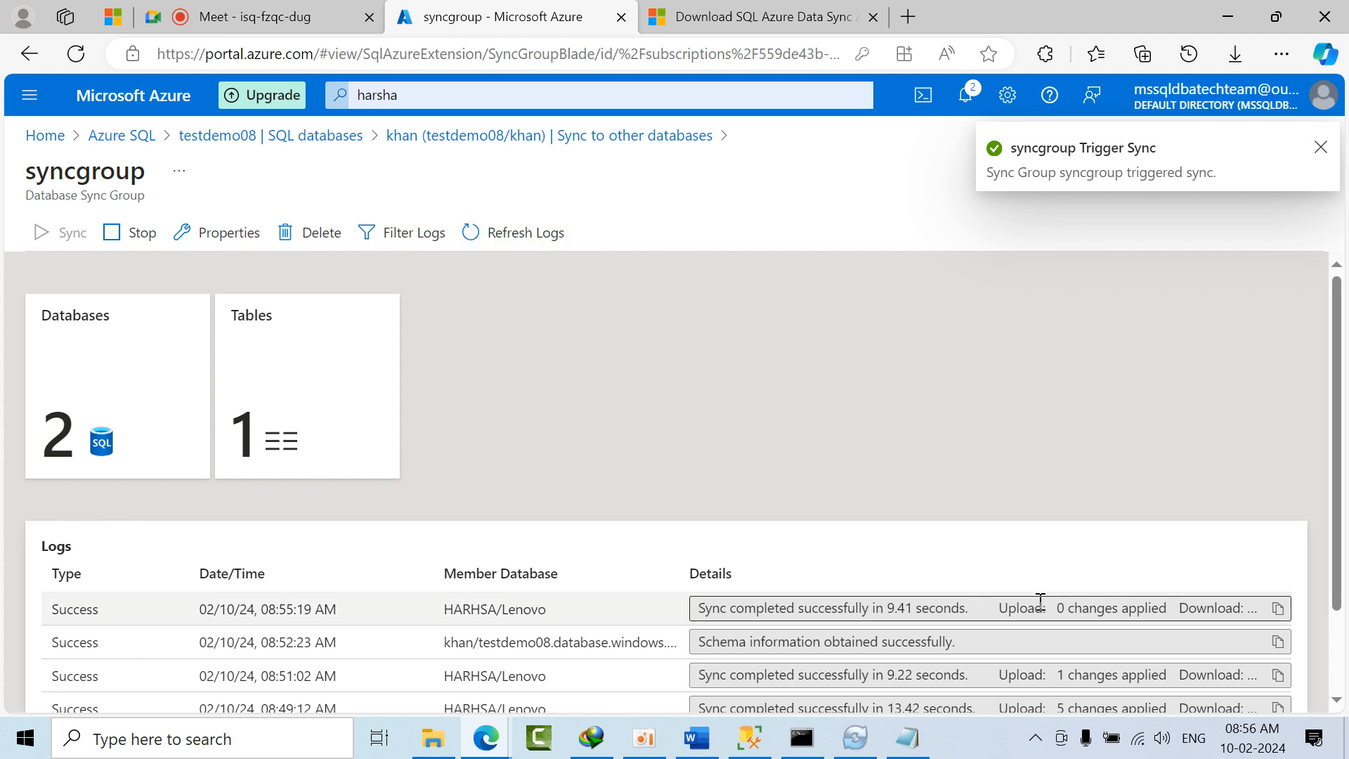
{"action": "left_click", "coordinate": [750, 739]}
{"action": "left_click", "coordinate": [534, 295]}
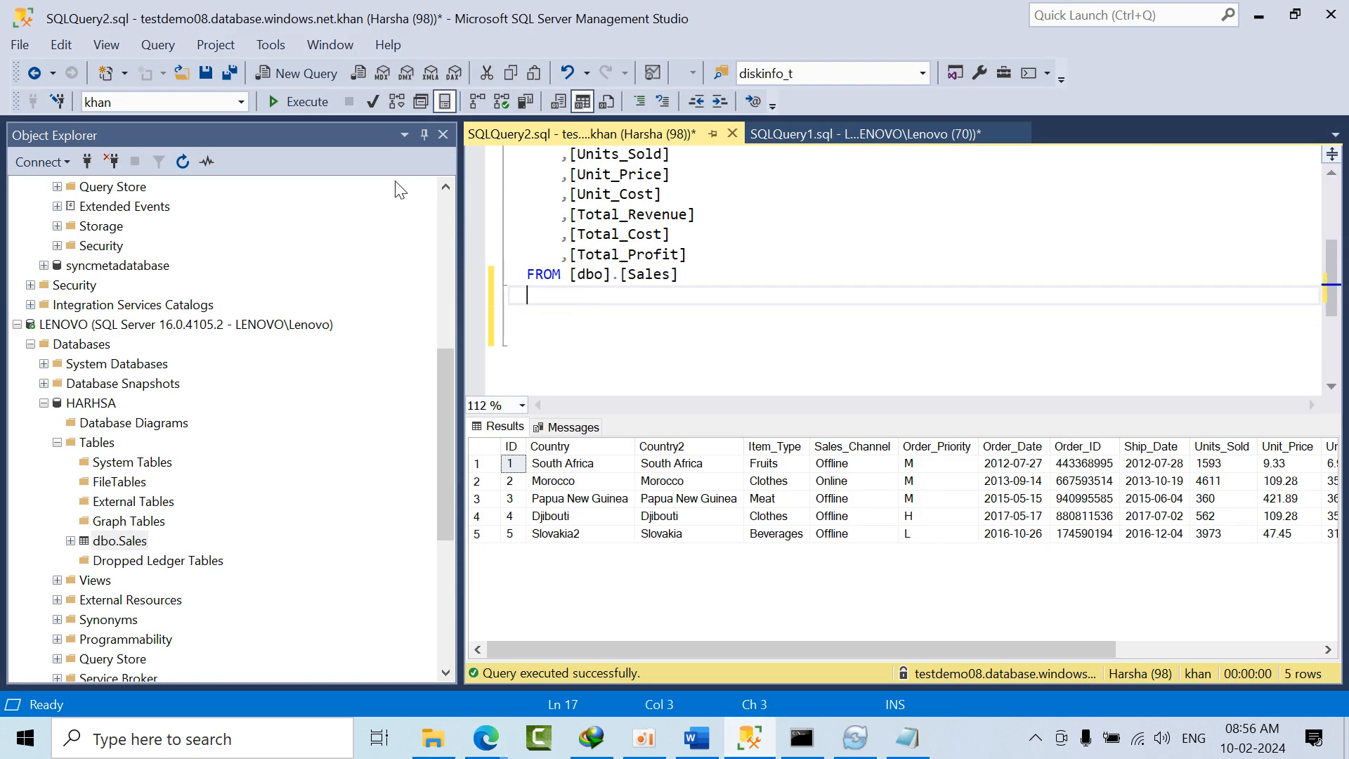
Step: Rerun the Sales query on the Azure khan database in SQLQuery2
{"action": "left_click", "coordinate": [307, 103]}
{"action": "left_click", "coordinate": [811, 140]}
{"action": "left_click", "coordinate": [555, 134]}
Step: Reload syncgroup's logs in the portal to show the 08:56:10 AM successful sync
{"action": "mouse_move", "coordinate": [492, 738]}
{"action": "left_click", "coordinate": [372, 639]}
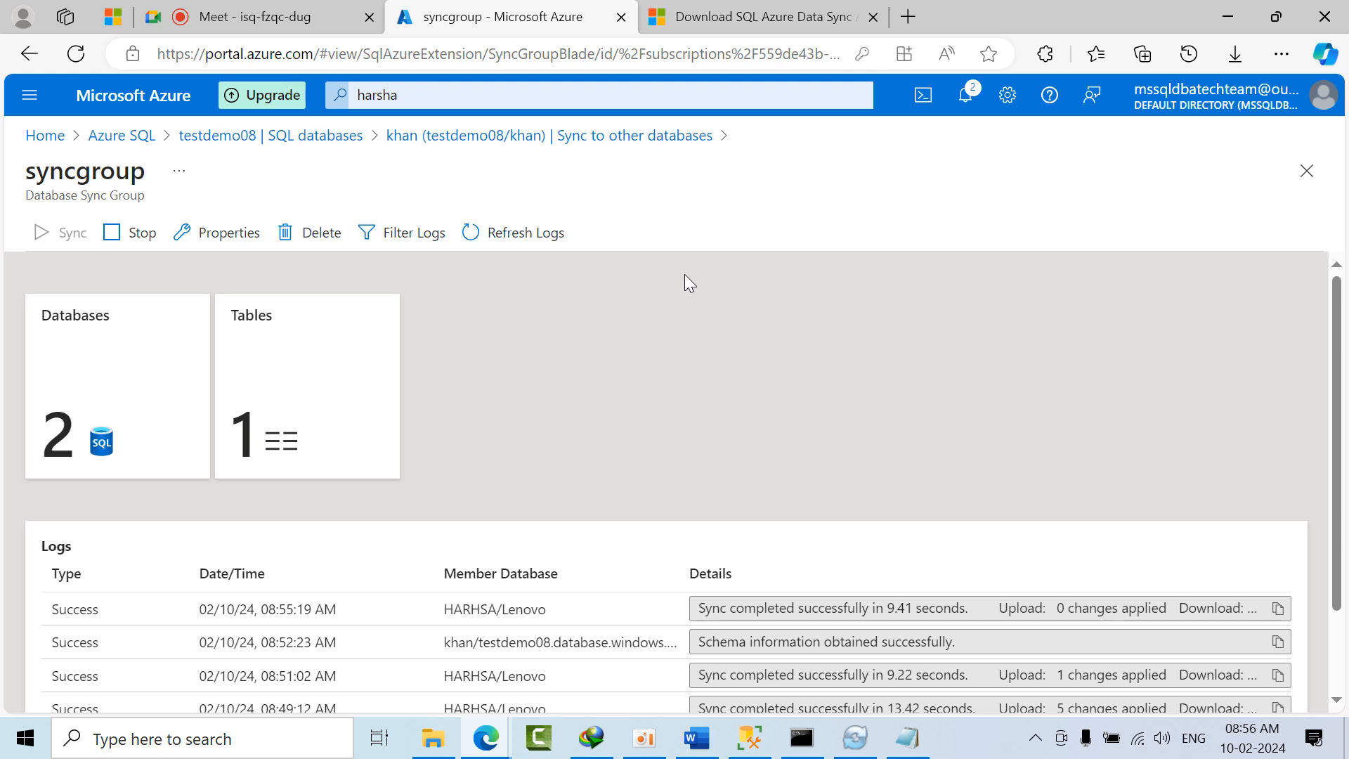
{"action": "left_click", "coordinate": [546, 247]}
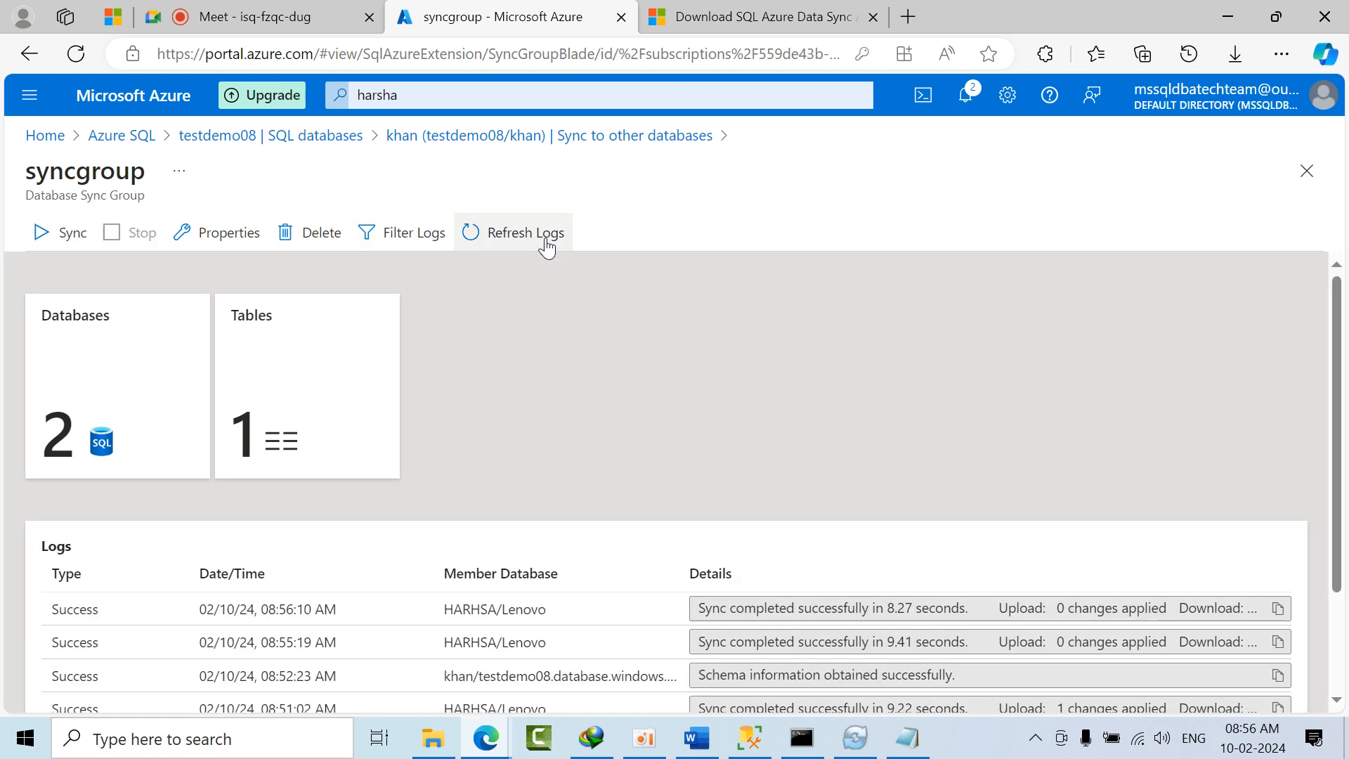
{"action": "left_click", "coordinate": [545, 247]}
{"action": "scroll", "coordinate": [1111, 529], "scroll_direction": "down", "scroll_amount": 1}
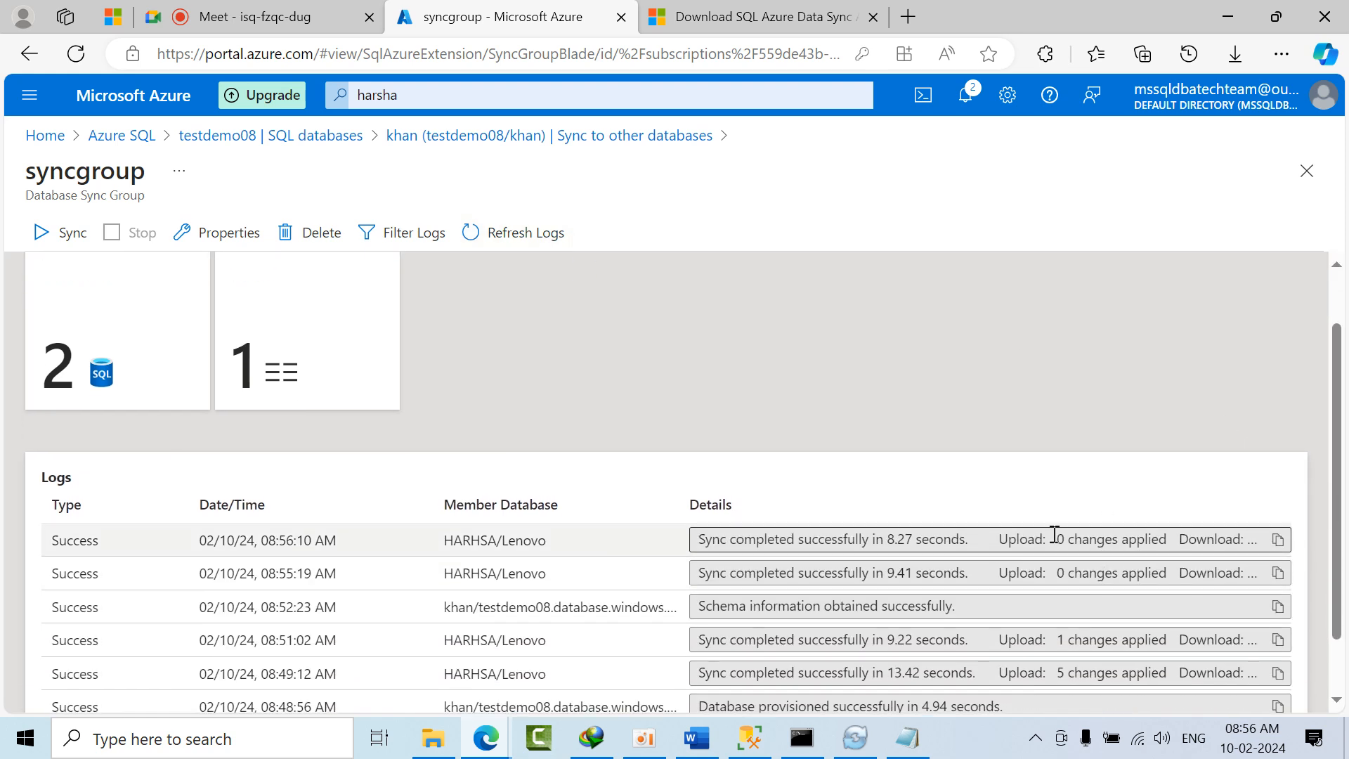
{"action": "scroll", "coordinate": [688, 453], "scroll_direction": "up", "scroll_amount": 1}
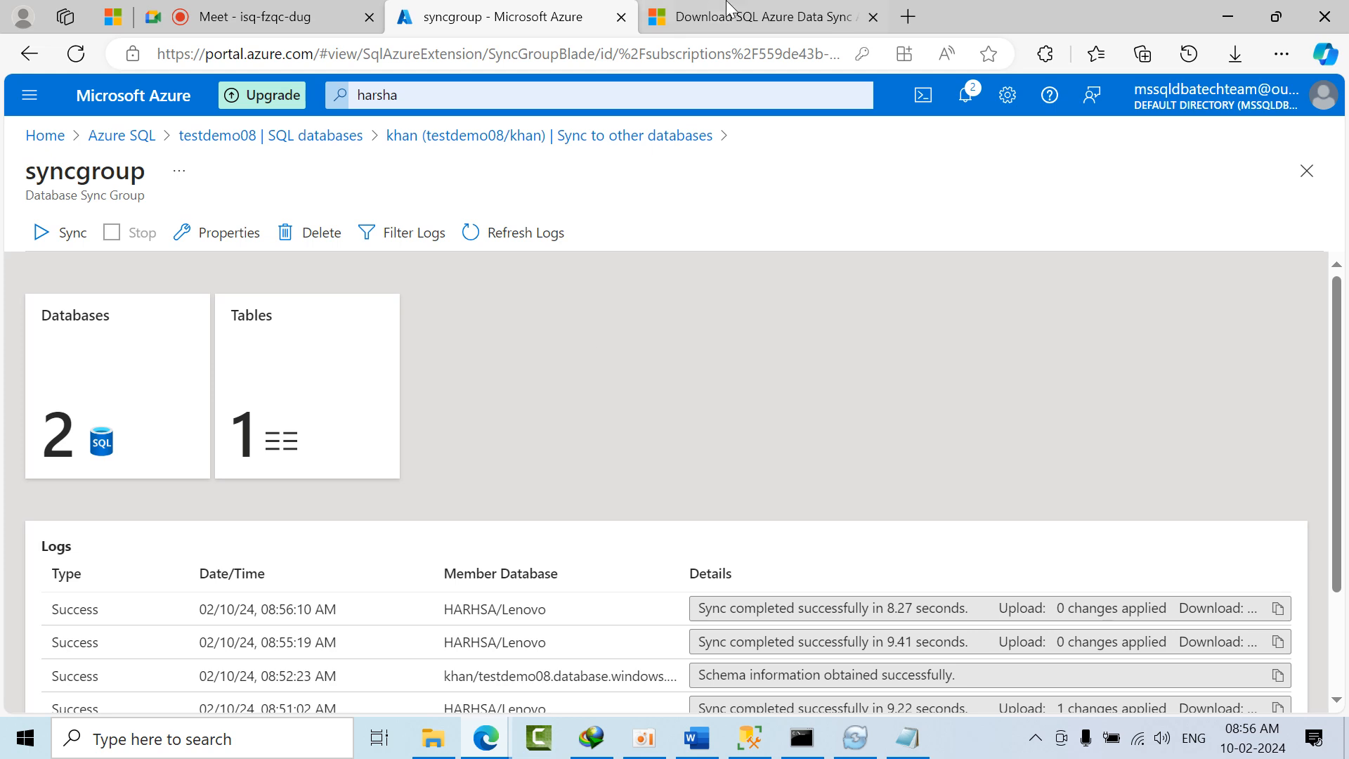
{"action": "left_click", "coordinate": [742, 10]}
Step: Navigate the browser to google.com
{"action": "scroll", "coordinate": [702, 141], "scroll_direction": "up", "scroll_amount": 6}
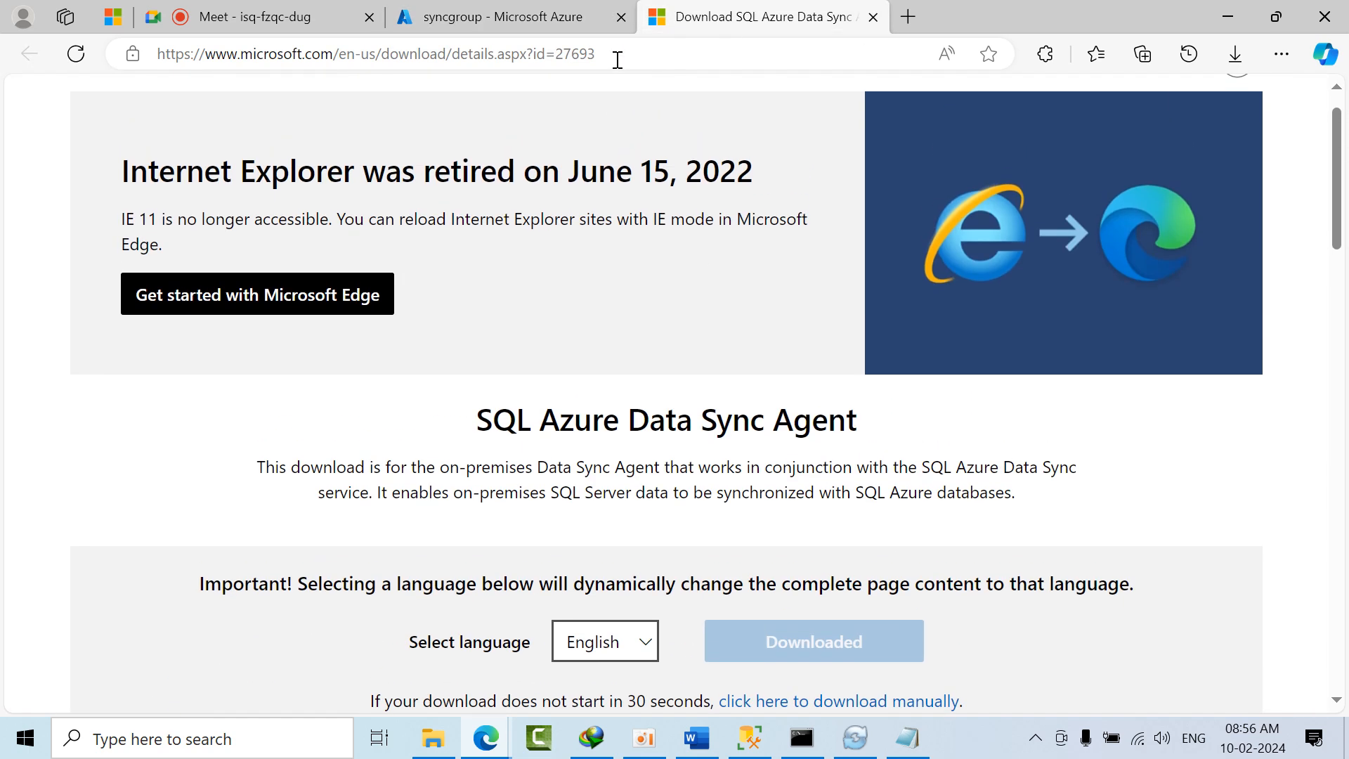
{"action": "left_click", "coordinate": [618, 59]}
{"action": "type", "text": "go"}
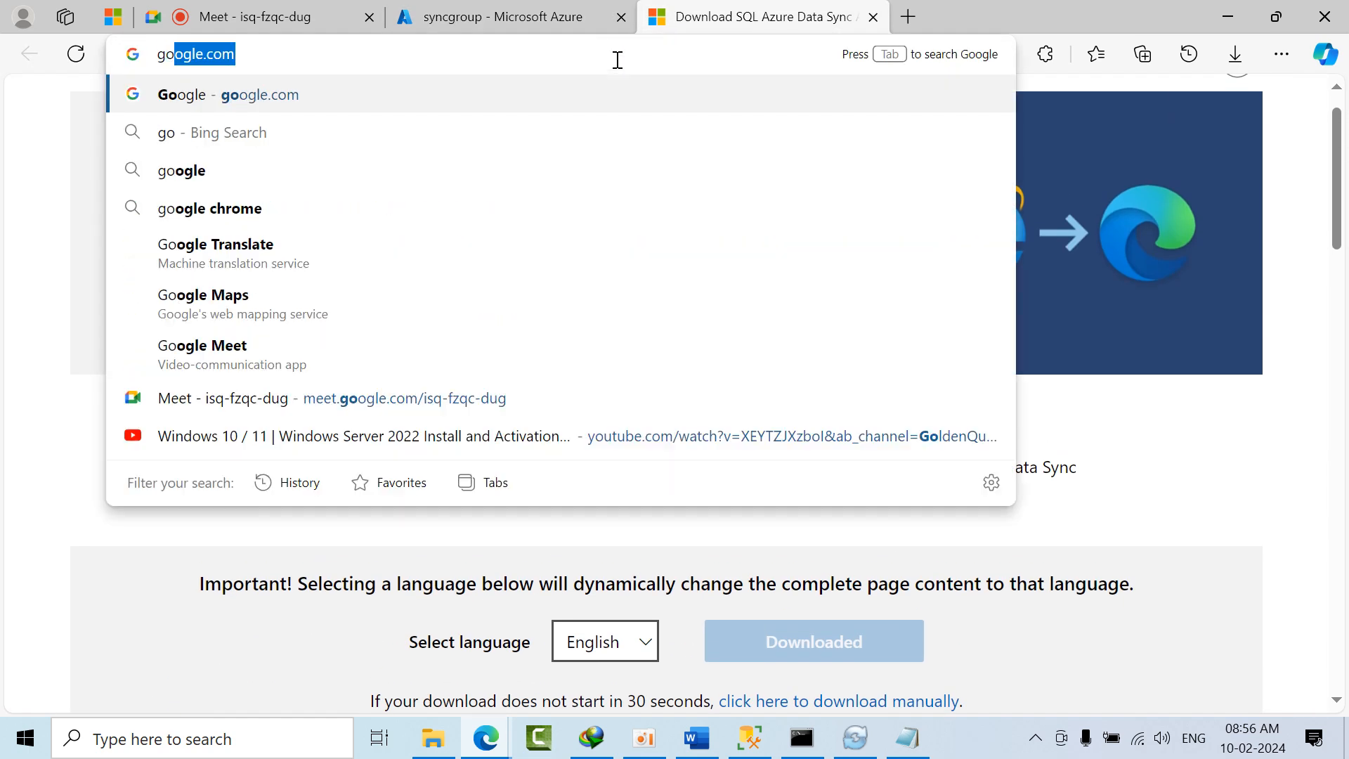
{"action": "key", "text": "Return"}
Step: Search Google for 'azure data sync' and open the 'What is SQL Data Sync for Azure?' result
{"action": "type", "text": "azure"}
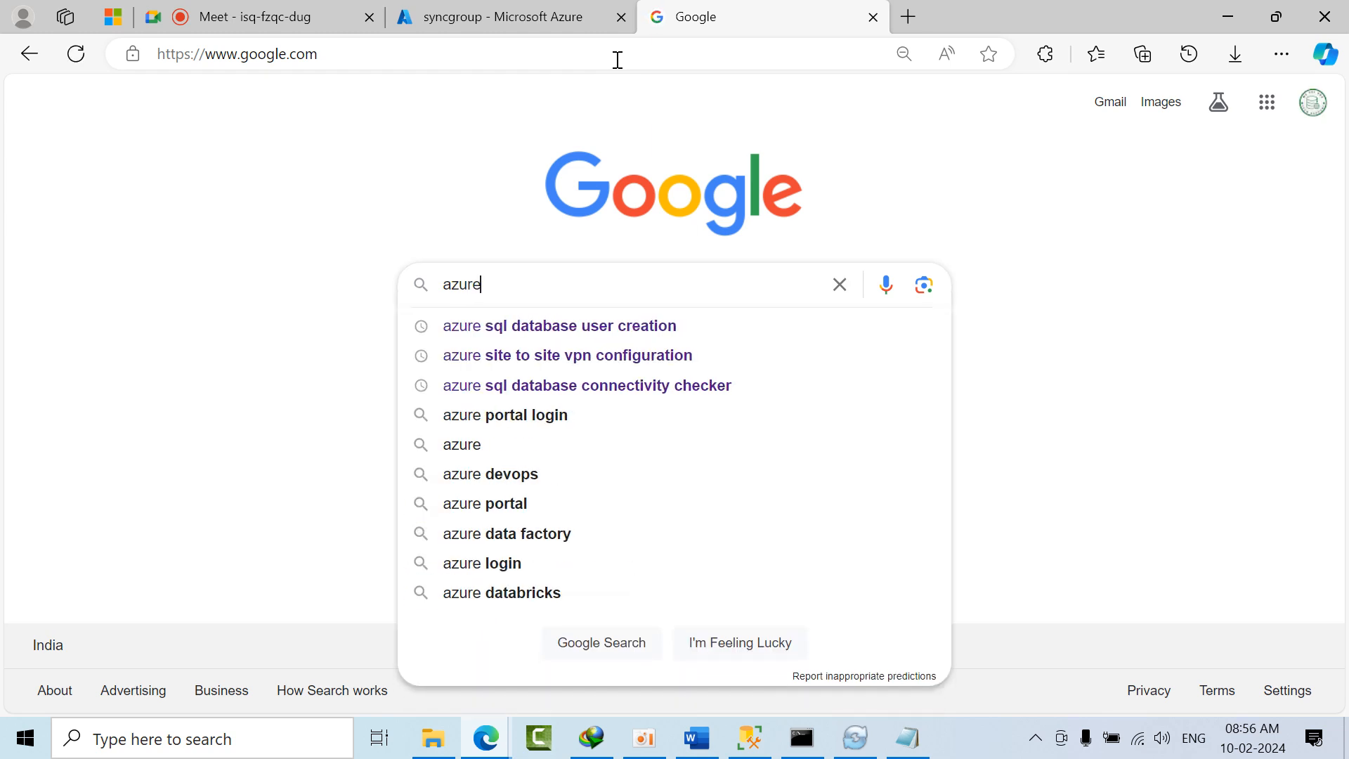
{"action": "type", "text": " data sym"}
{"action": "key", "text": "BackSpace"}
{"action": "type", "text": "nc"}
{"action": "key", "text": "Return"}
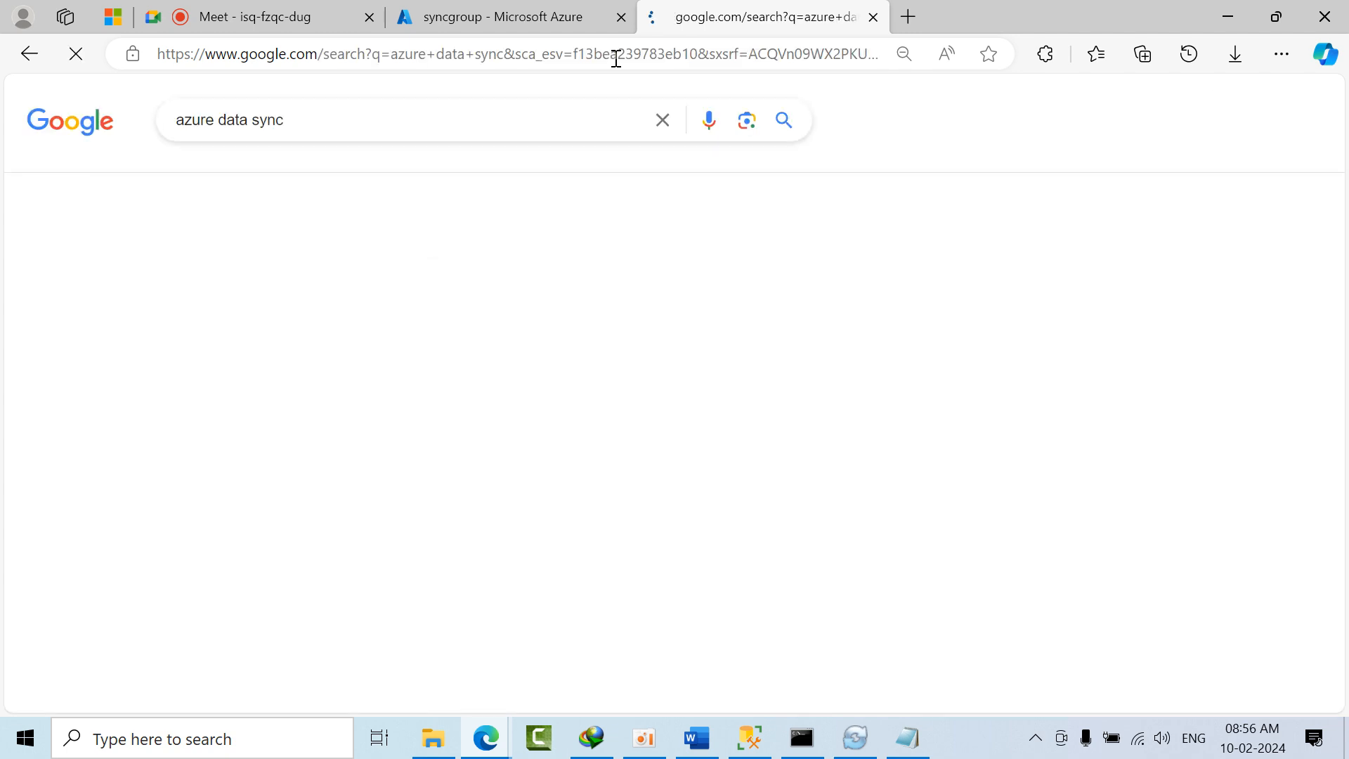
{"action": "scroll", "coordinate": [558, 232], "scroll_direction": "down", "scroll_amount": 4}
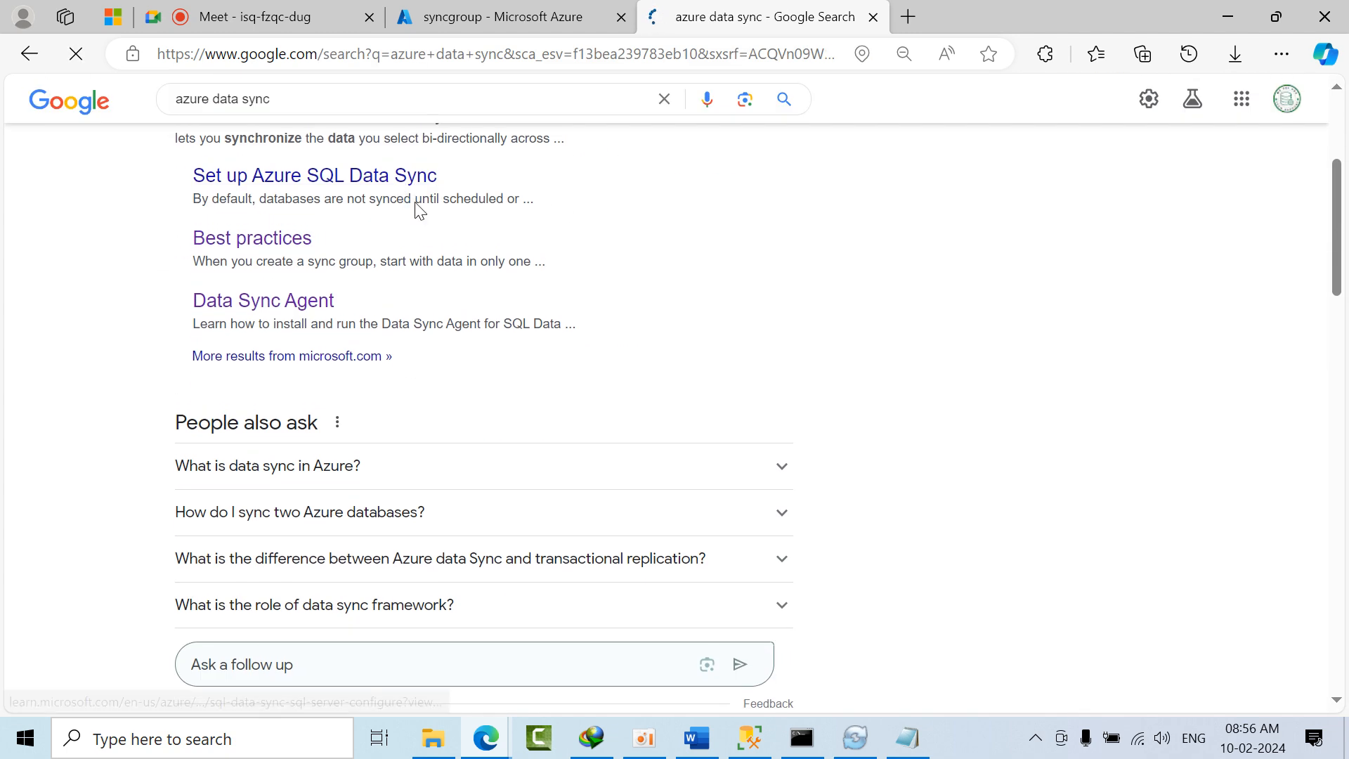
{"action": "scroll", "coordinate": [414, 211], "scroll_direction": "up", "scroll_amount": 3}
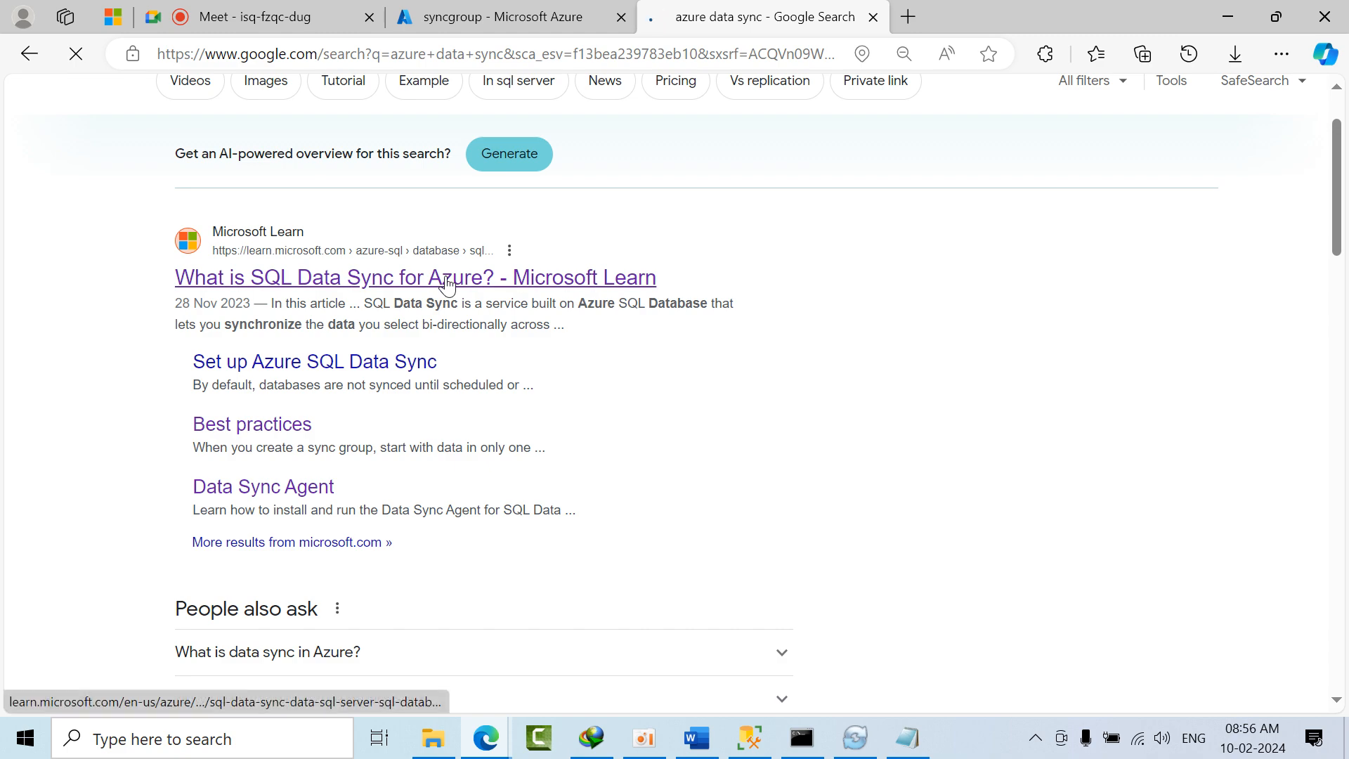
{"action": "left_click", "coordinate": [497, 11]}
Step: In the loaded article, find How it works and copy the BULK INSERT FIRE_TRIGGERS note
{"action": "left_click", "coordinate": [754, 9]}
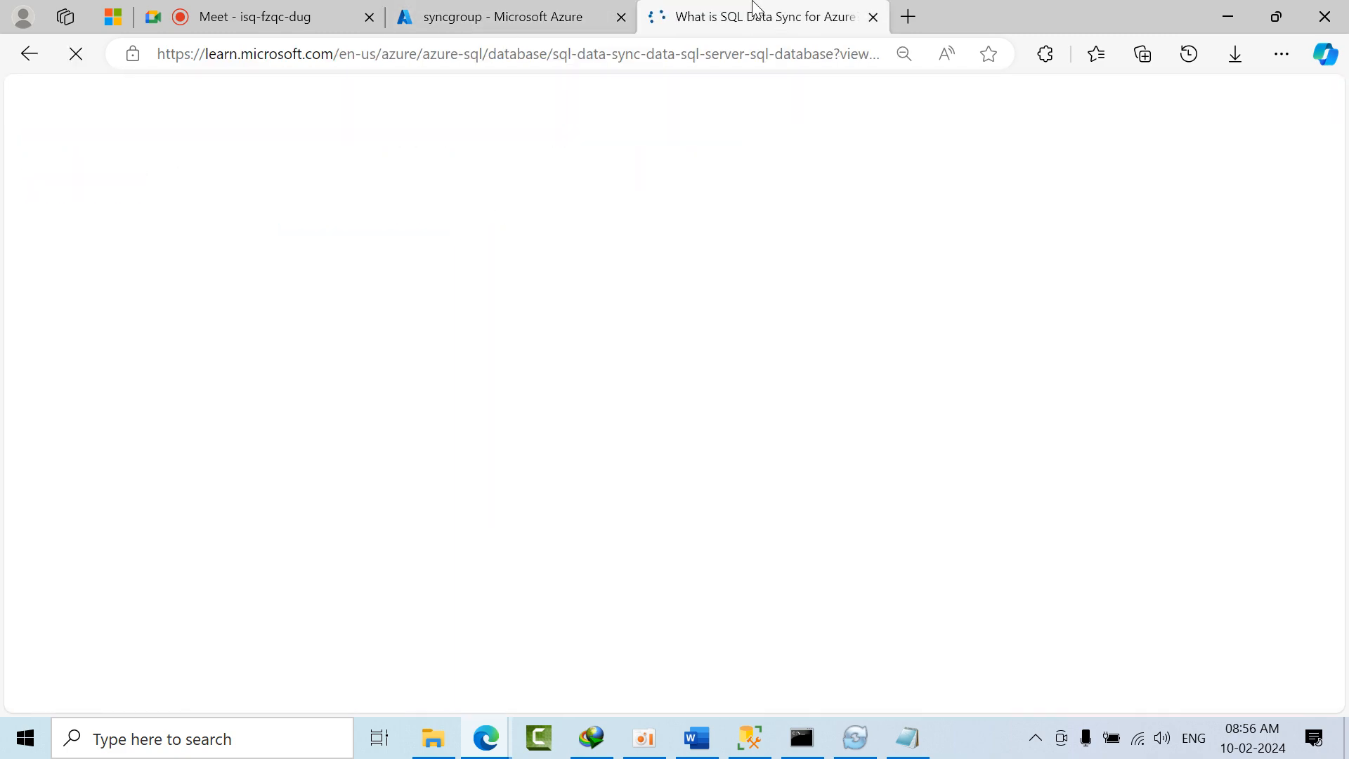
{"action": "scroll", "coordinate": [379, 473], "scroll_direction": "down", "scroll_amount": 15}
{"action": "scroll", "coordinate": [379, 472], "scroll_direction": "up", "scroll_amount": 3}
{"action": "scroll", "coordinate": [436, 475], "scroll_direction": "down", "scroll_amount": 8}
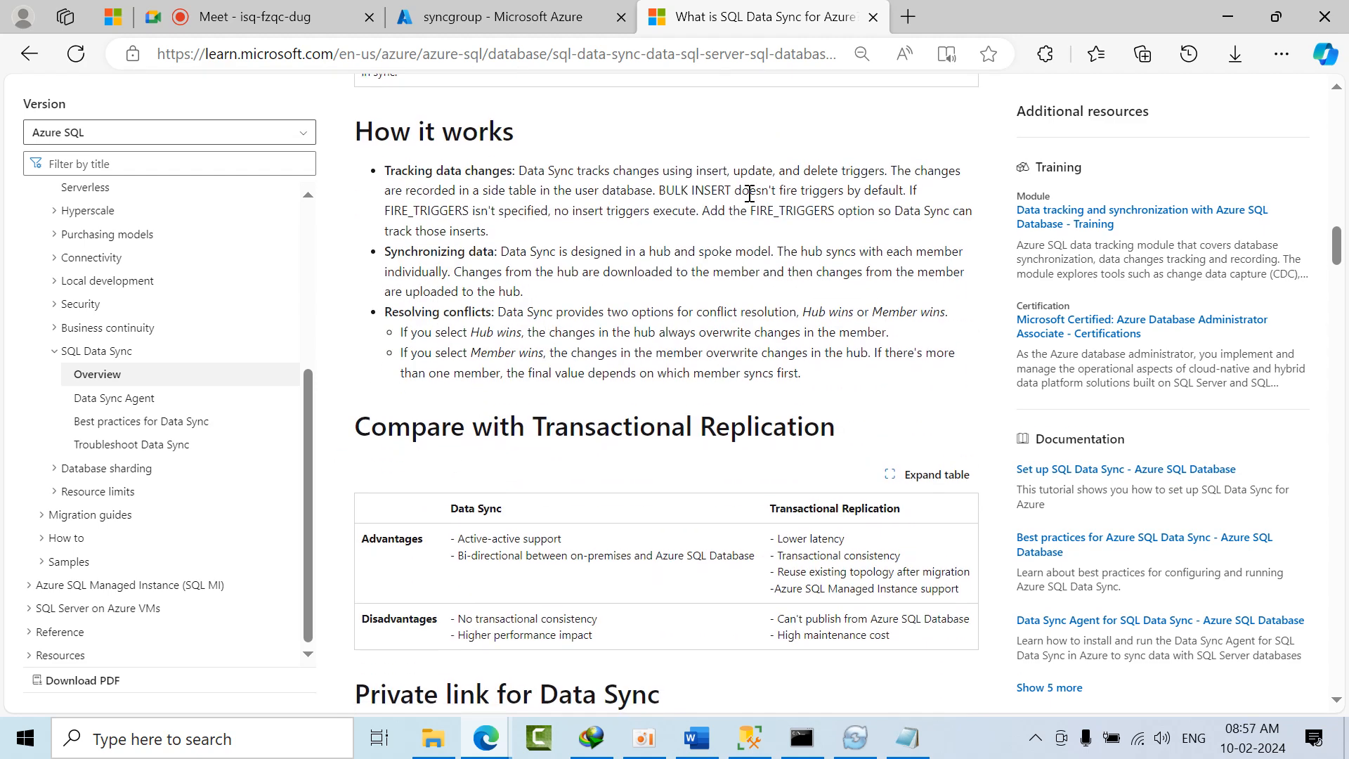
{"action": "left_click_drag", "start_coordinate": [660, 192], "coordinate": [702, 235]}
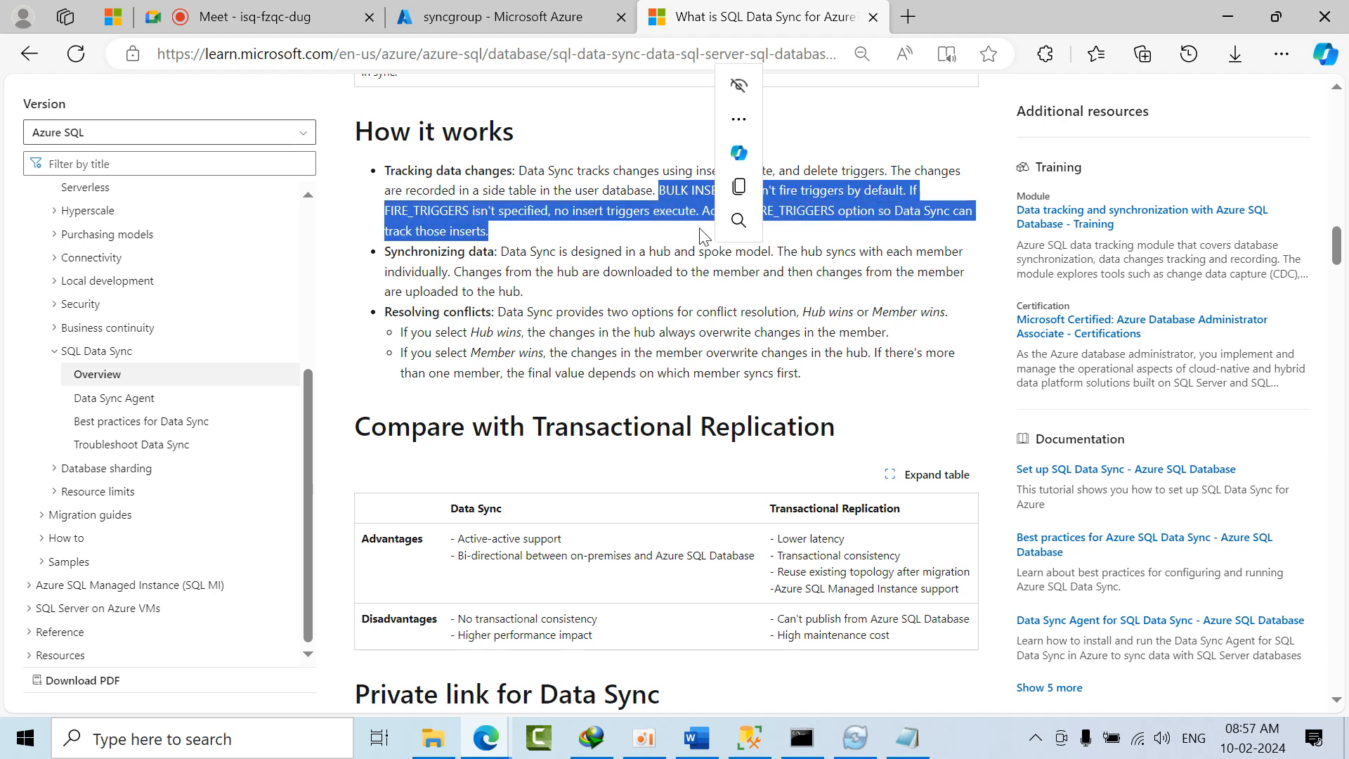
{"action": "left_click", "coordinate": [661, 191]}
{"action": "left_click_drag", "start_coordinate": [661, 190], "coordinate": [701, 234]}
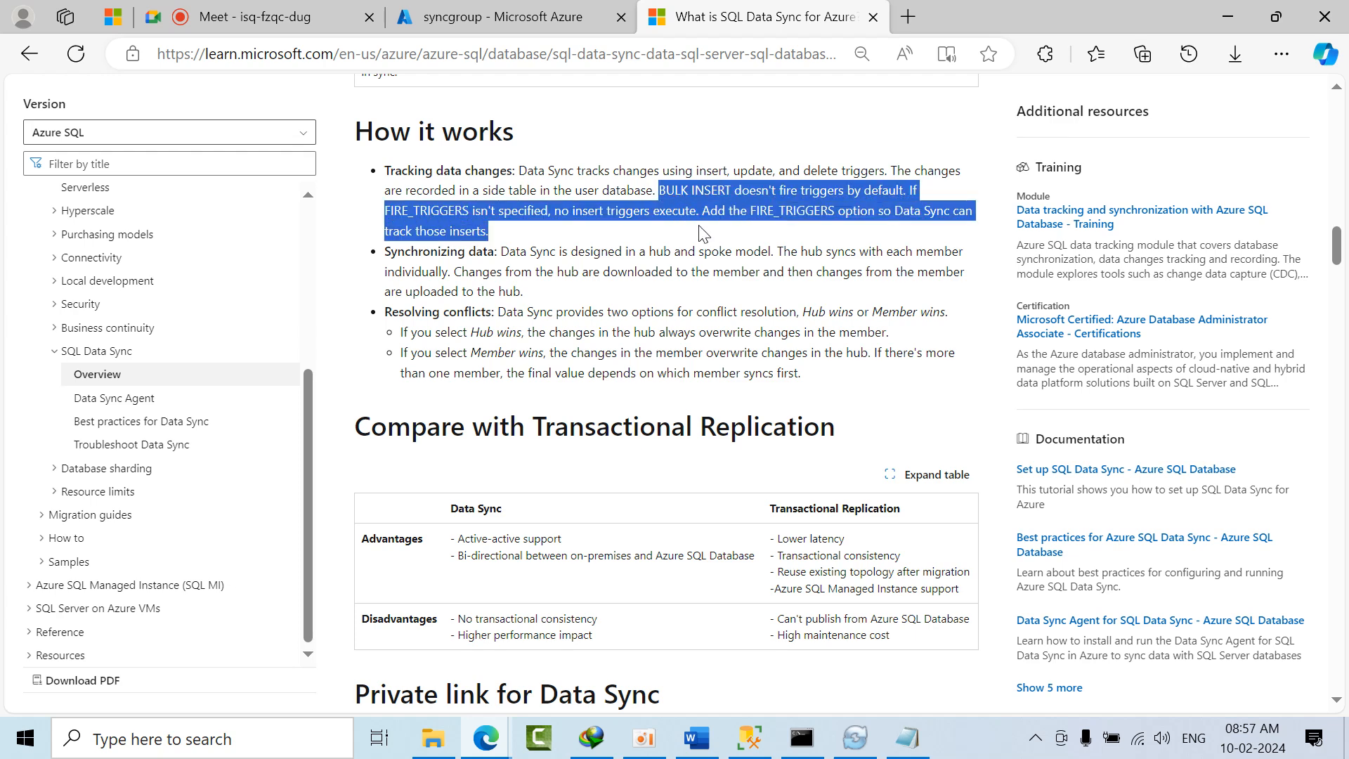
{"action": "left_click", "coordinate": [738, 188]}
Step: Reselect the BULK INSERT note and the word FIRE_TRIGGERS, then clear the selection
{"action": "left_click", "coordinate": [707, 196]}
{"action": "left_click_drag", "start_coordinate": [654, 192], "coordinate": [767, 234]}
{"action": "left_click", "coordinate": [649, 244]}
{"action": "left_click_drag", "start_coordinate": [386, 213], "coordinate": [465, 211]}
{"action": "left_click", "coordinate": [469, 210]}
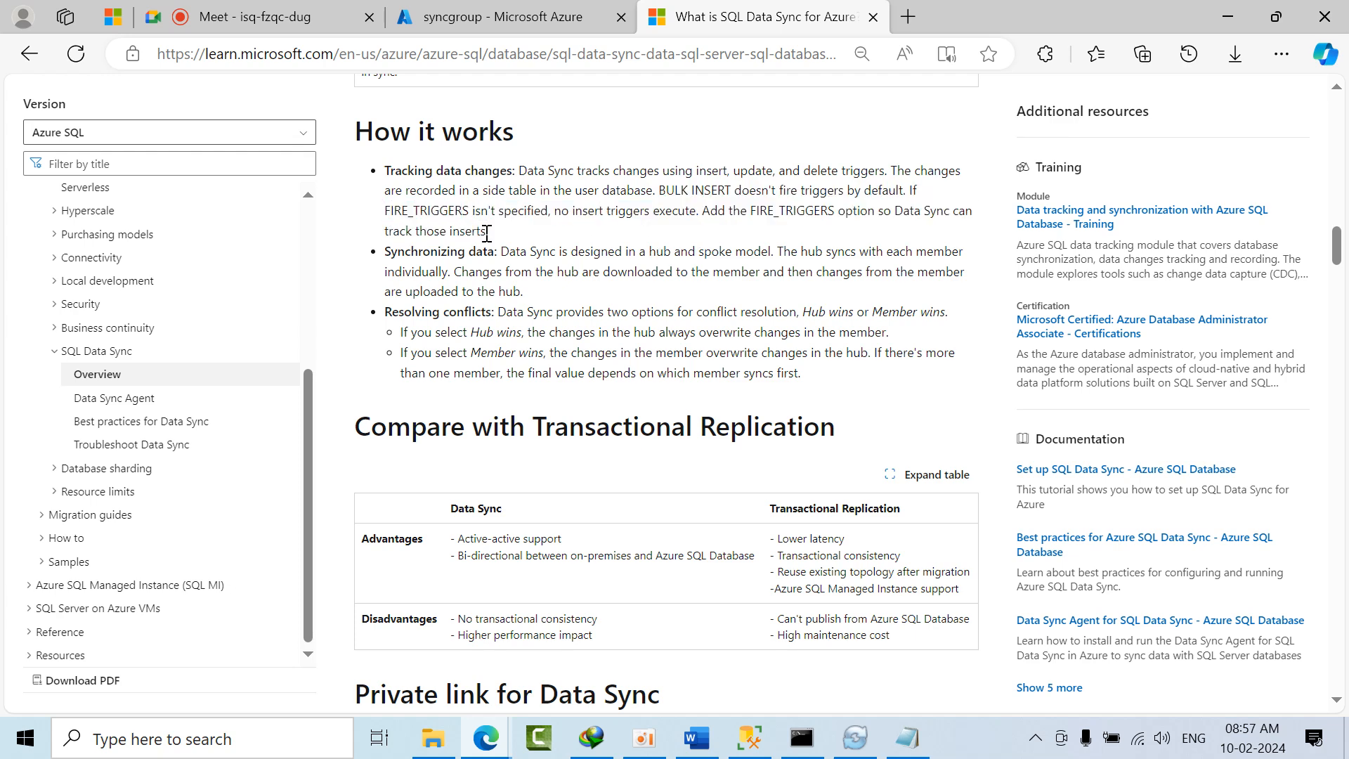
Step: In SSMS, review the BULK INSERT statement and its FIELDTERMINATOR option
{"action": "left_click", "coordinate": [750, 736]}
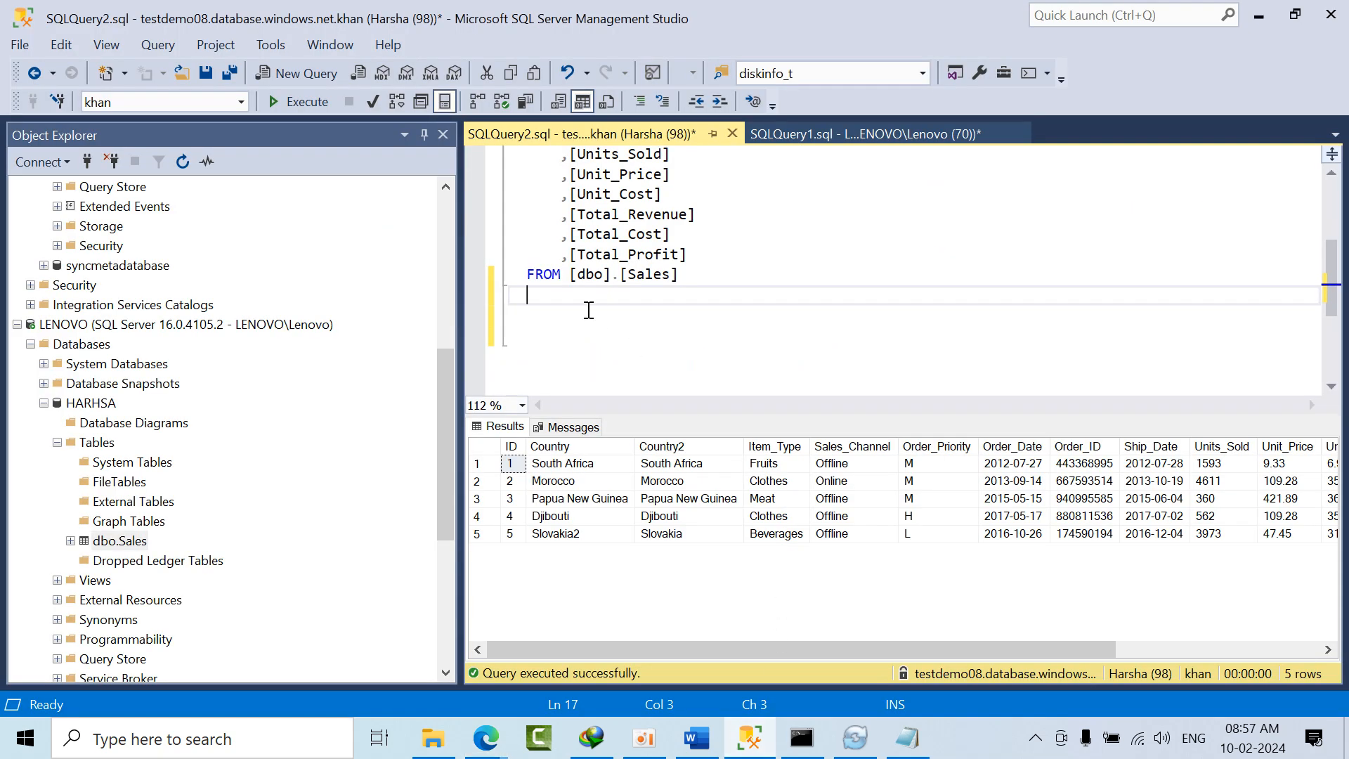
{"action": "key", "text": "ctrl+a"}
{"action": "key", "text": "ctrl+v"}
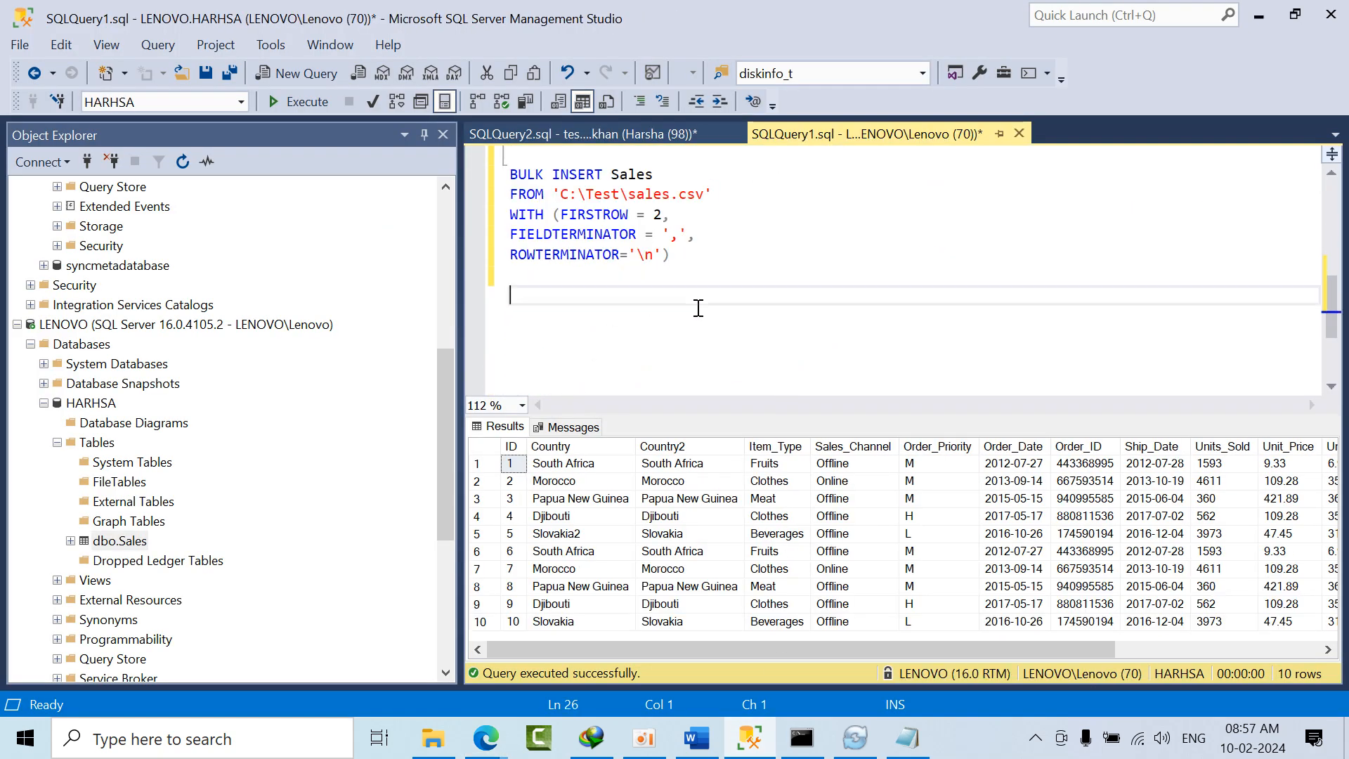
{"action": "left_click_drag", "start_coordinate": [687, 262], "coordinate": [478, 172]}
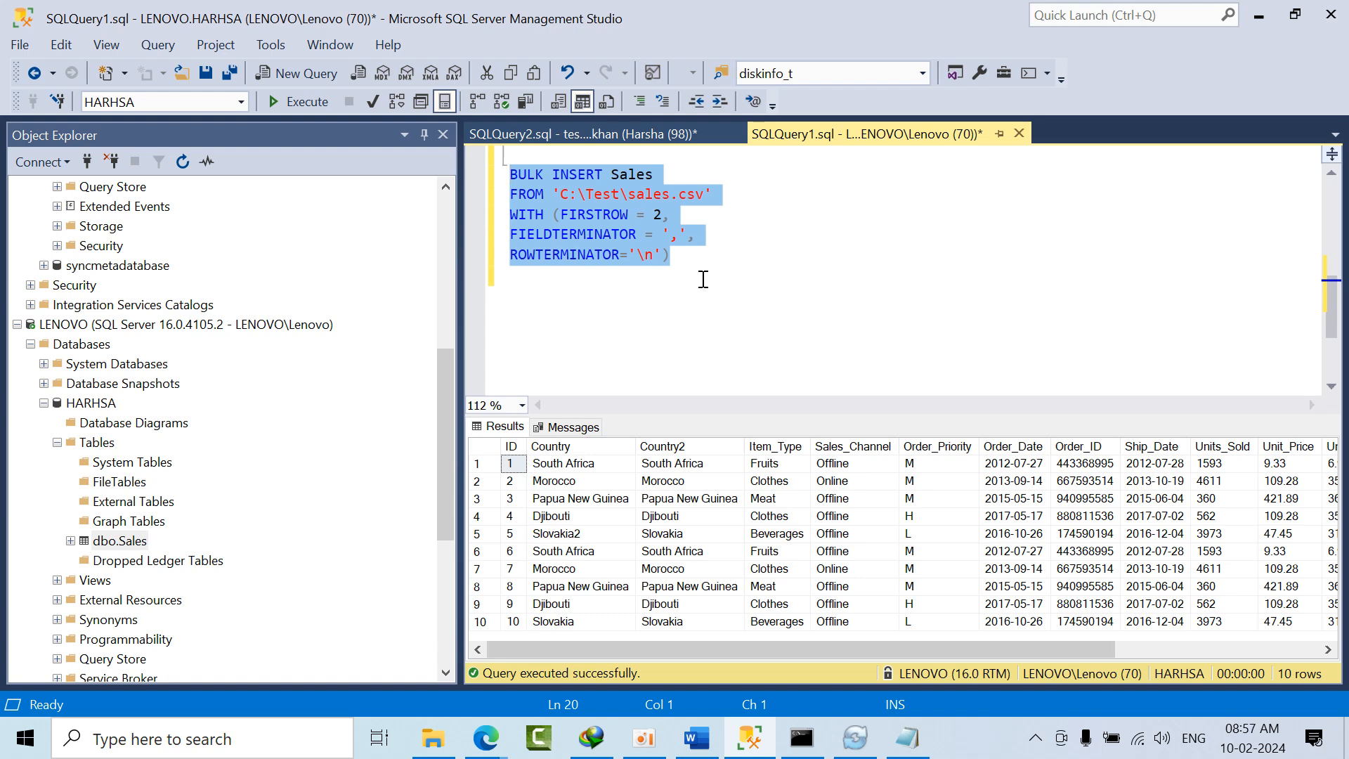
{"action": "left_click", "coordinate": [705, 257]}
{"action": "double_click", "coordinate": [717, 239]}
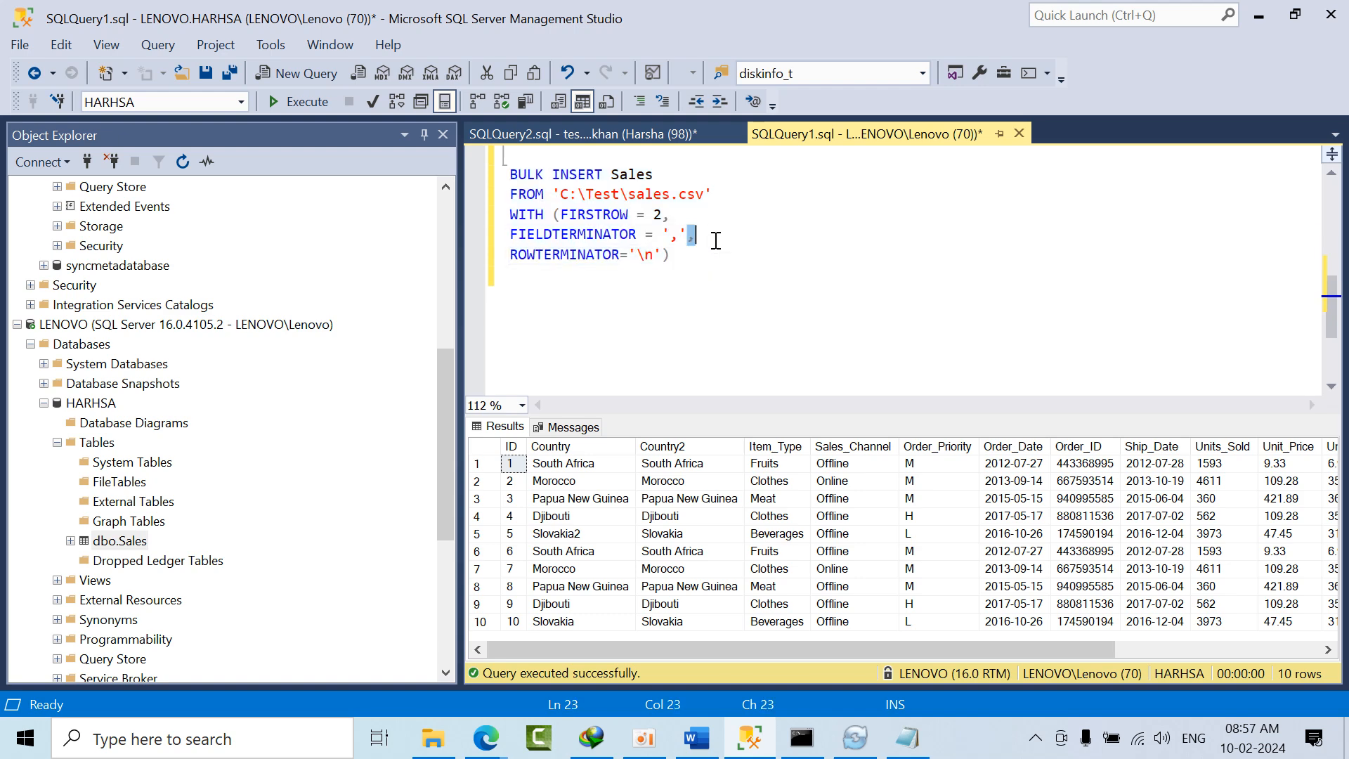
Step: Minimize Notepad, SSMS, the browser and File Explorer to reveal the desktop
{"action": "left_click", "coordinate": [907, 738]}
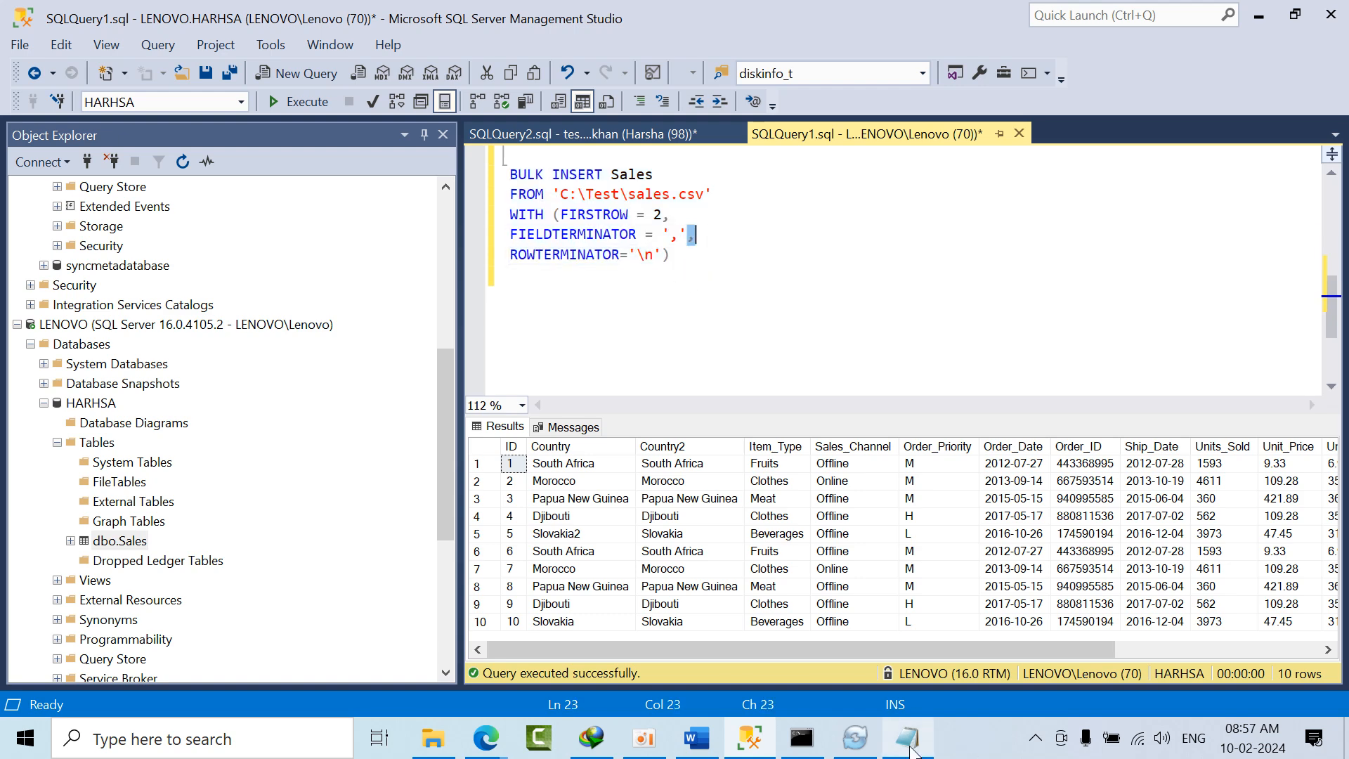
{"action": "left_click", "coordinate": [963, 125]}
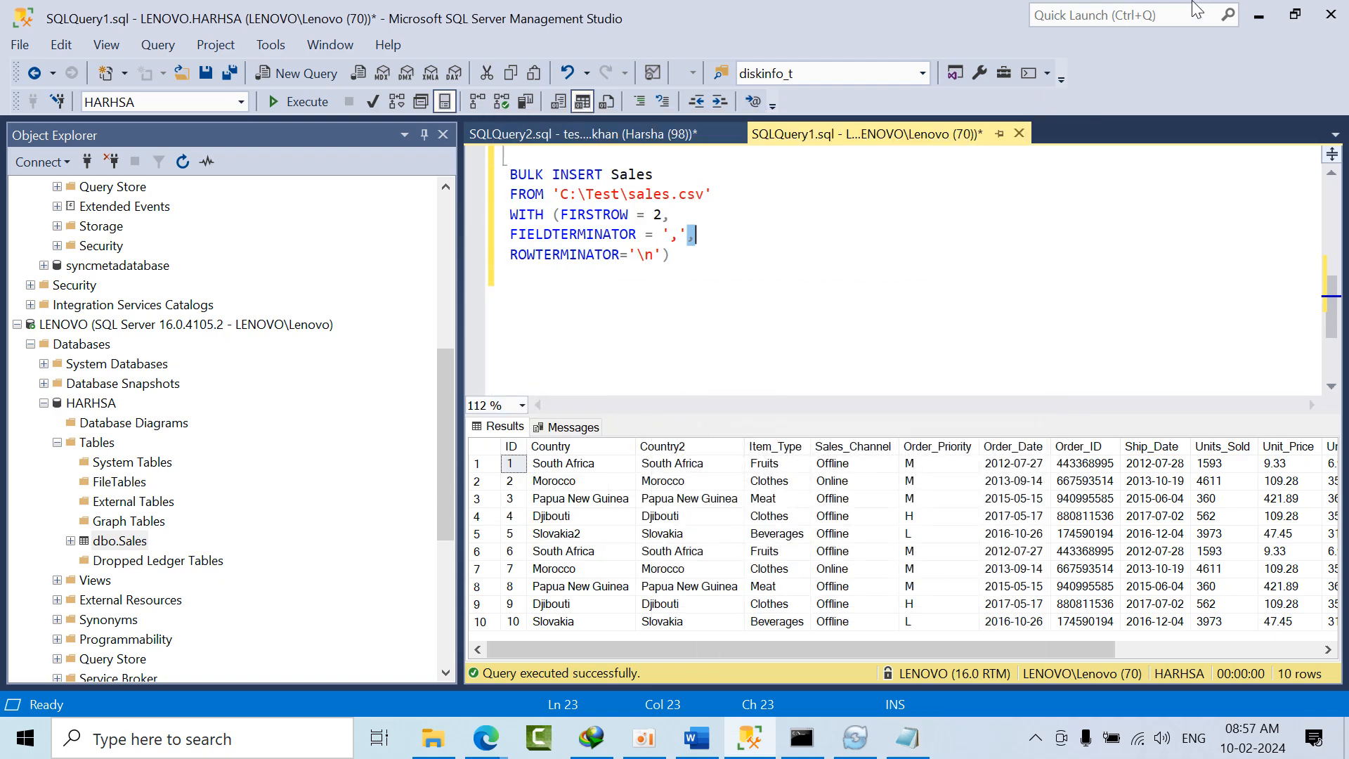
{"action": "left_click", "coordinate": [1265, 13]}
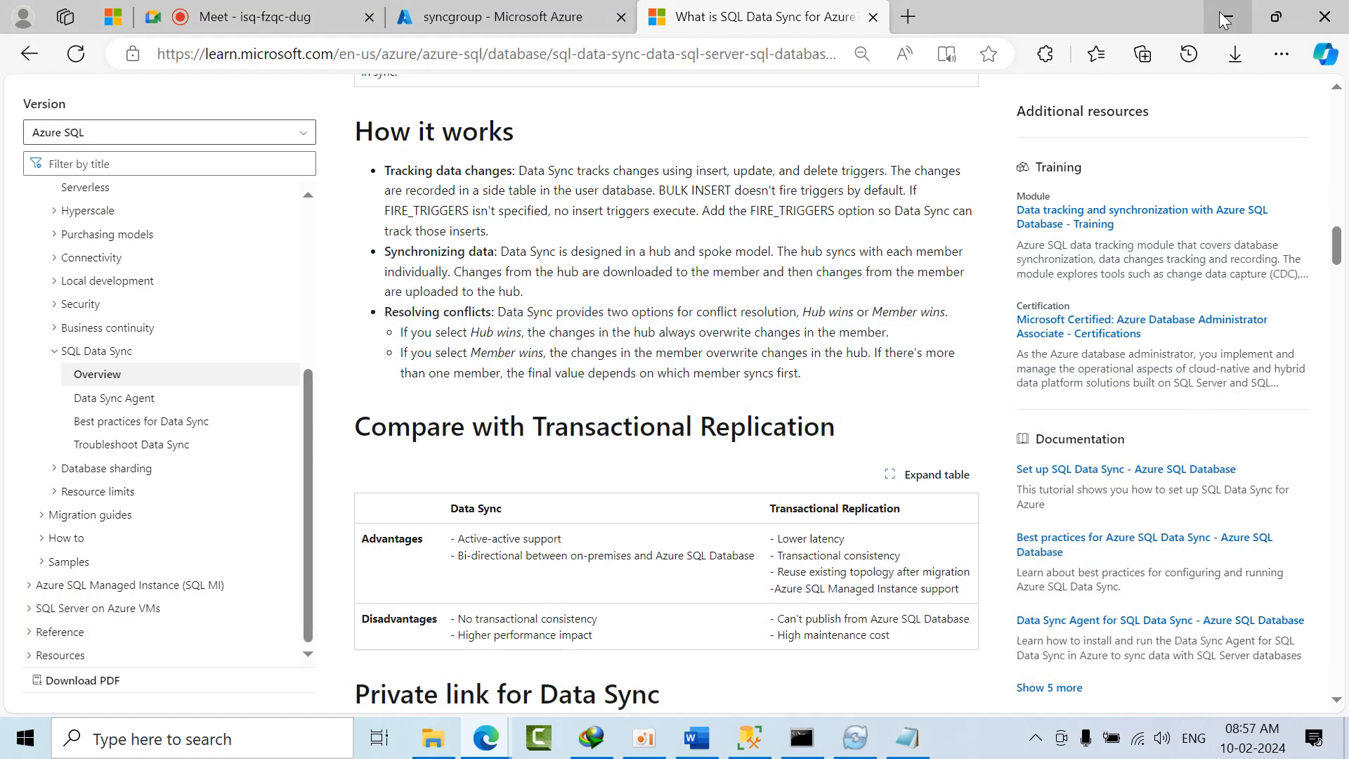
{"action": "left_click", "coordinate": [1234, 11]}
{"action": "left_click", "coordinate": [1237, 9]}
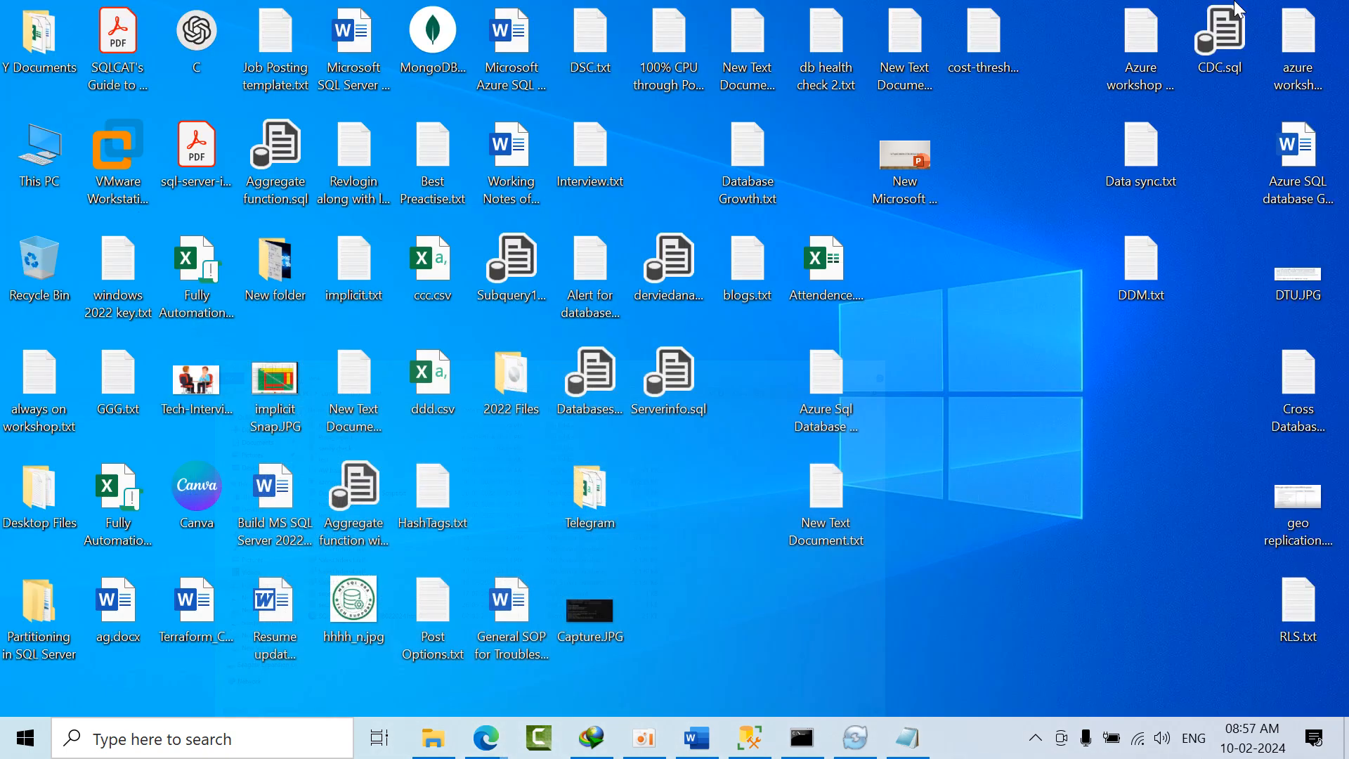
{"action": "double_click", "coordinate": [1154, 184]}
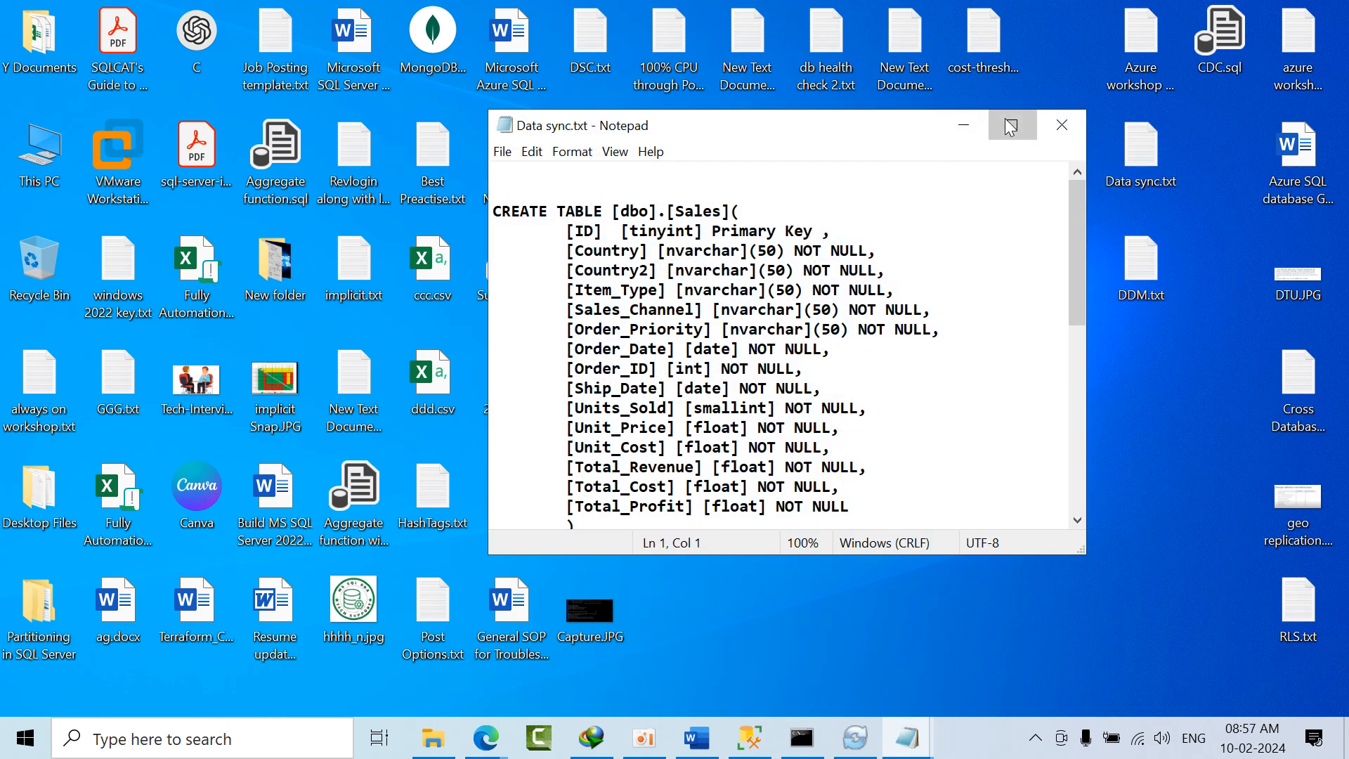
{"action": "left_click", "coordinate": [1013, 123]}
{"action": "left_click_drag", "start_coordinate": [254, 671], "coordinate": [3, 533]}
{"action": "left_click", "coordinate": [110, 653]}
{"action": "left_click_drag", "start_coordinate": [73, 651], "coordinate": [197, 648]}
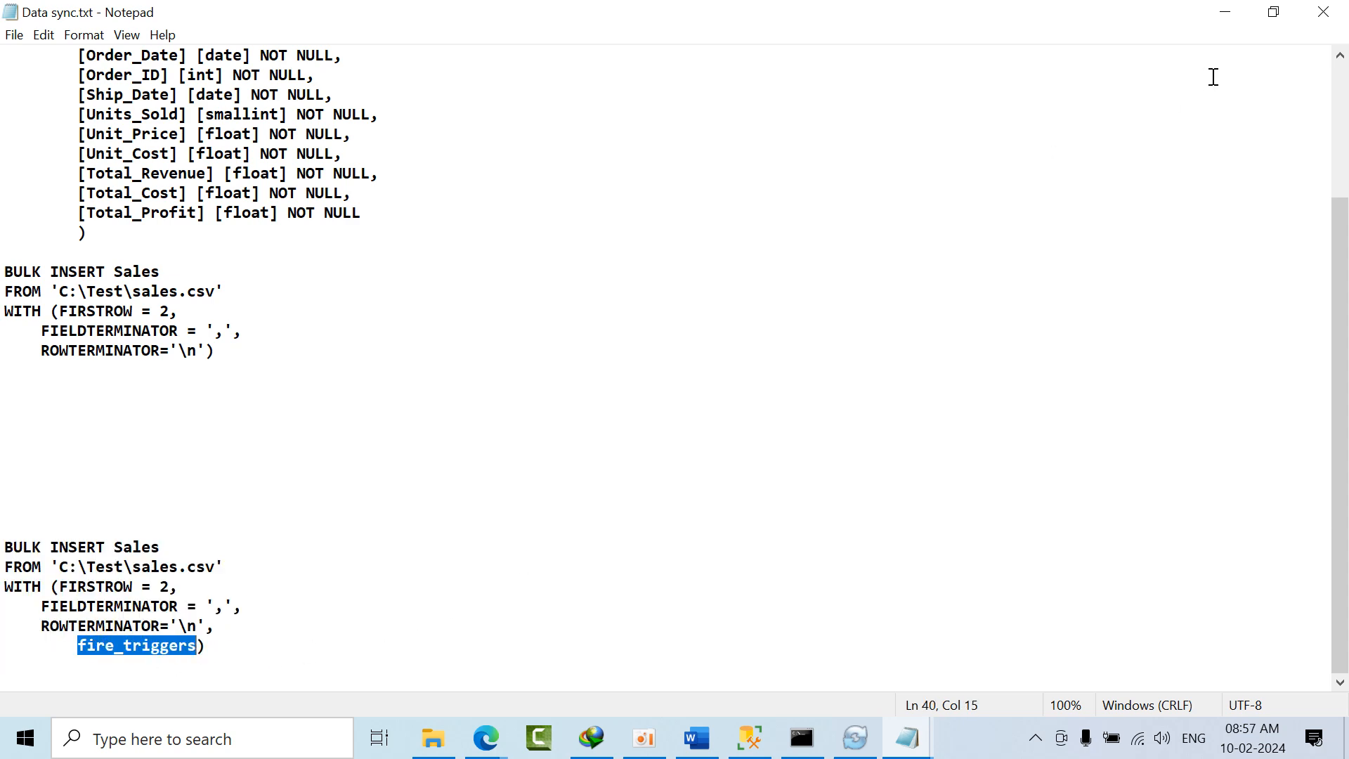
{"action": "left_click", "coordinate": [1324, 12]}
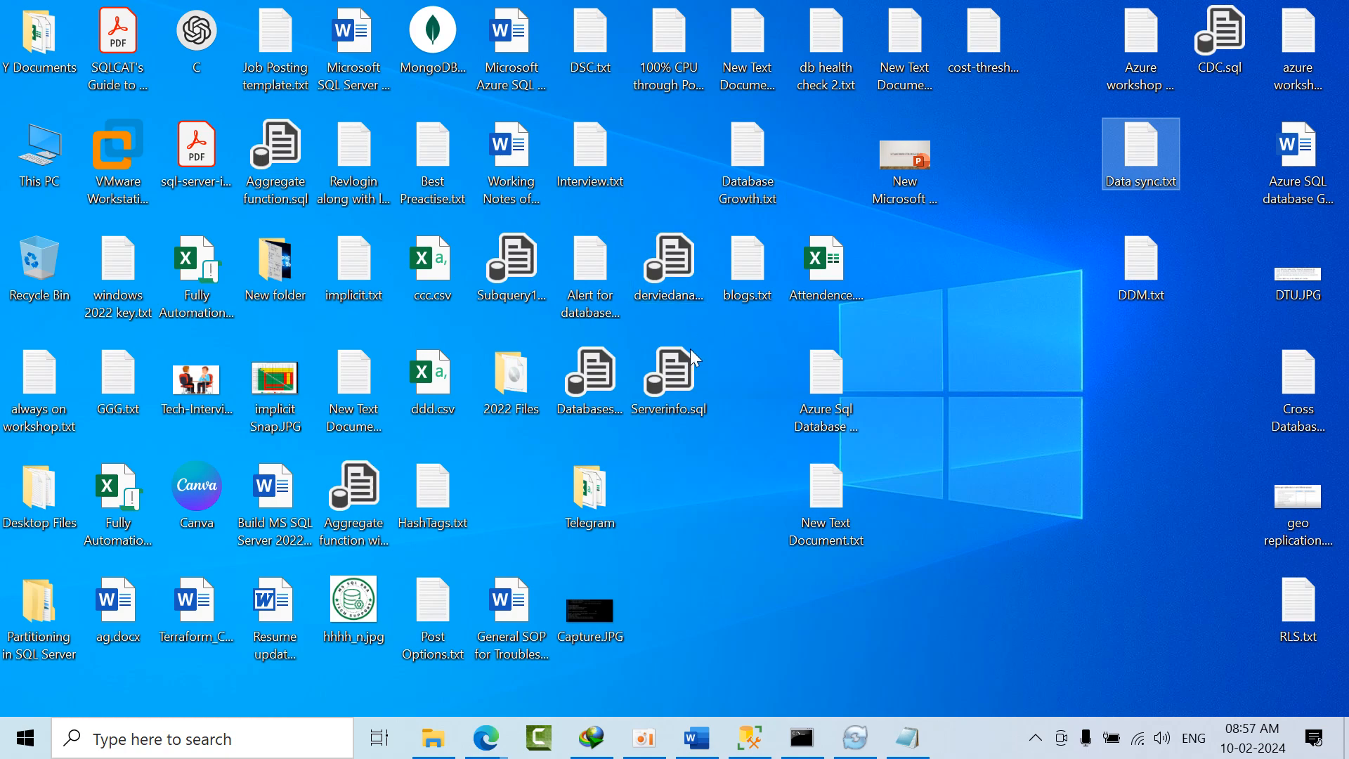
{"action": "double_click", "coordinate": [1138, 152]}
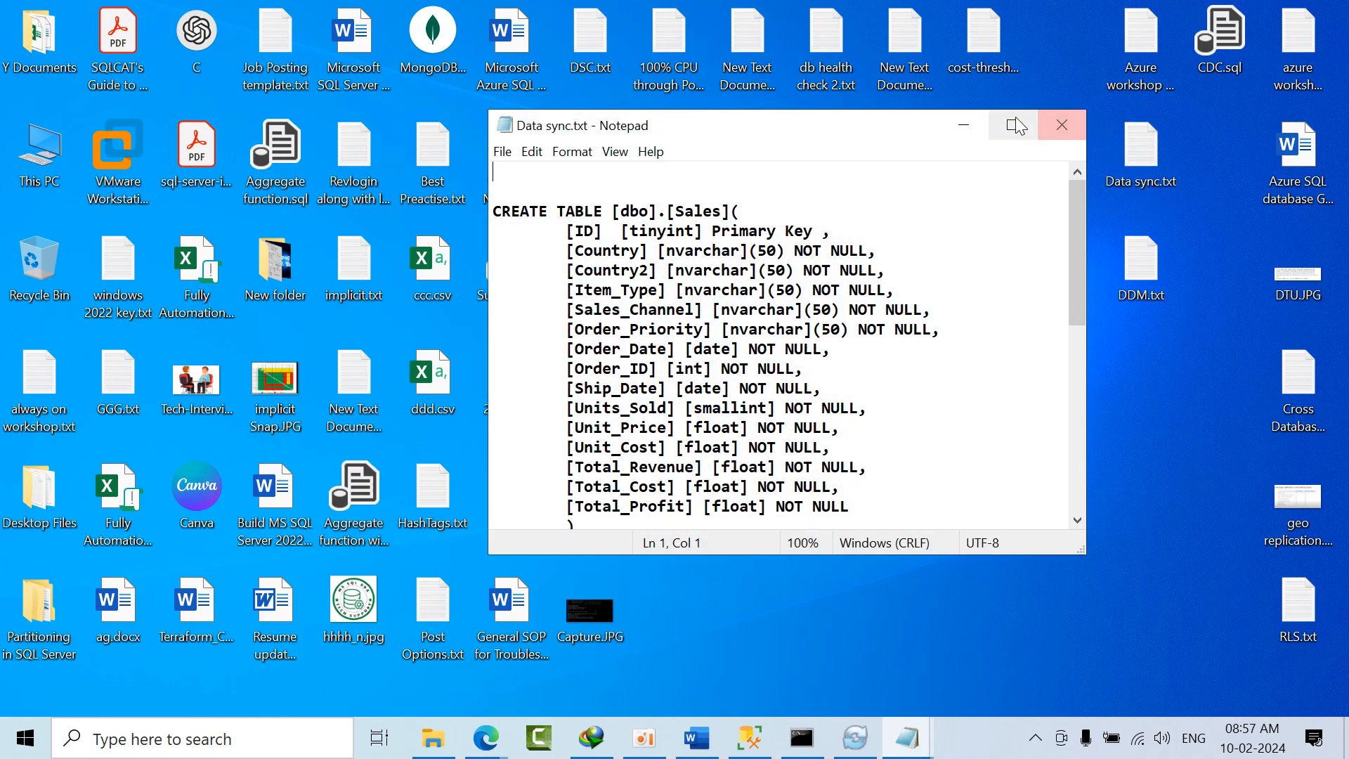
{"action": "left_click", "coordinate": [1043, 118]}
{"action": "scroll", "coordinate": [87, 631], "scroll_direction": "down", "scroll_amount": 3}
{"action": "left_click_drag", "start_coordinate": [225, 649], "coordinate": [4, 550]}
{"action": "key", "text": "ctrl+c"}
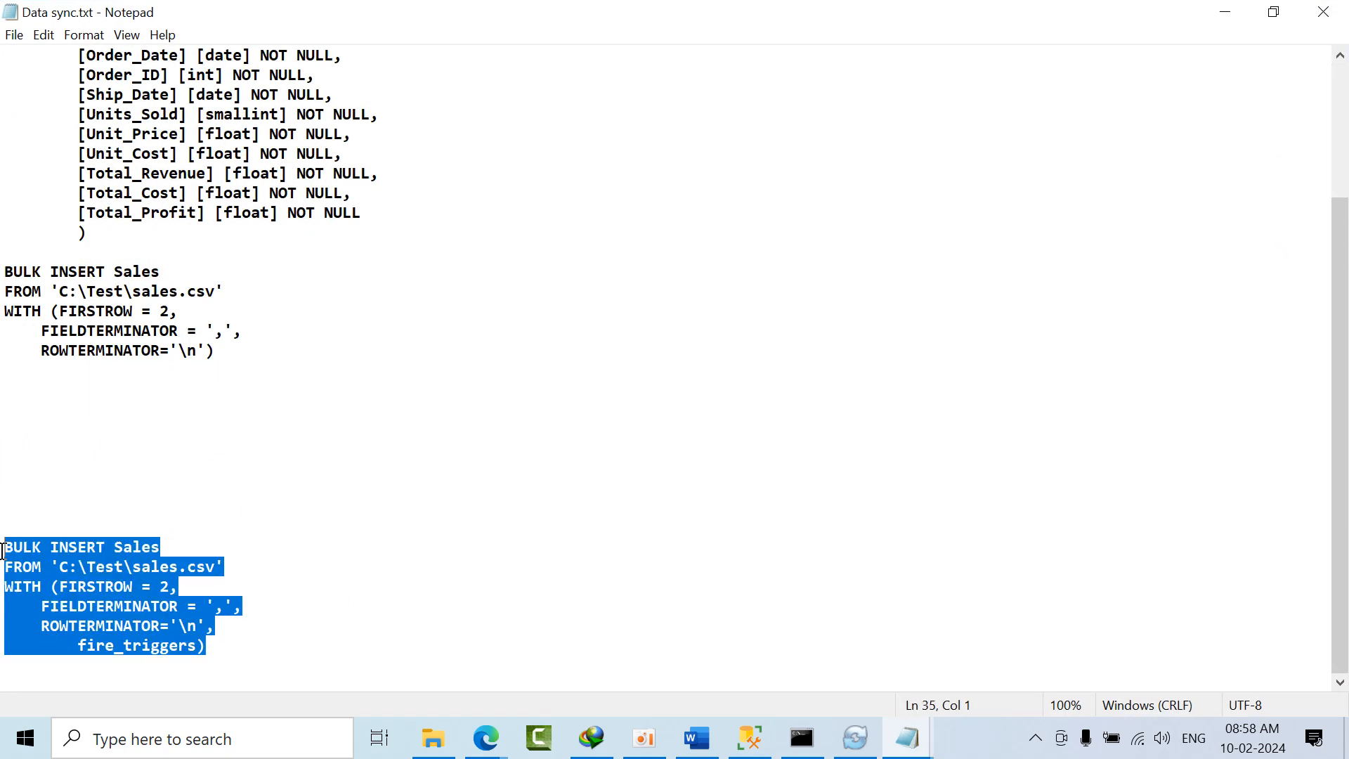
{"action": "left_click", "coordinate": [1323, 12]}
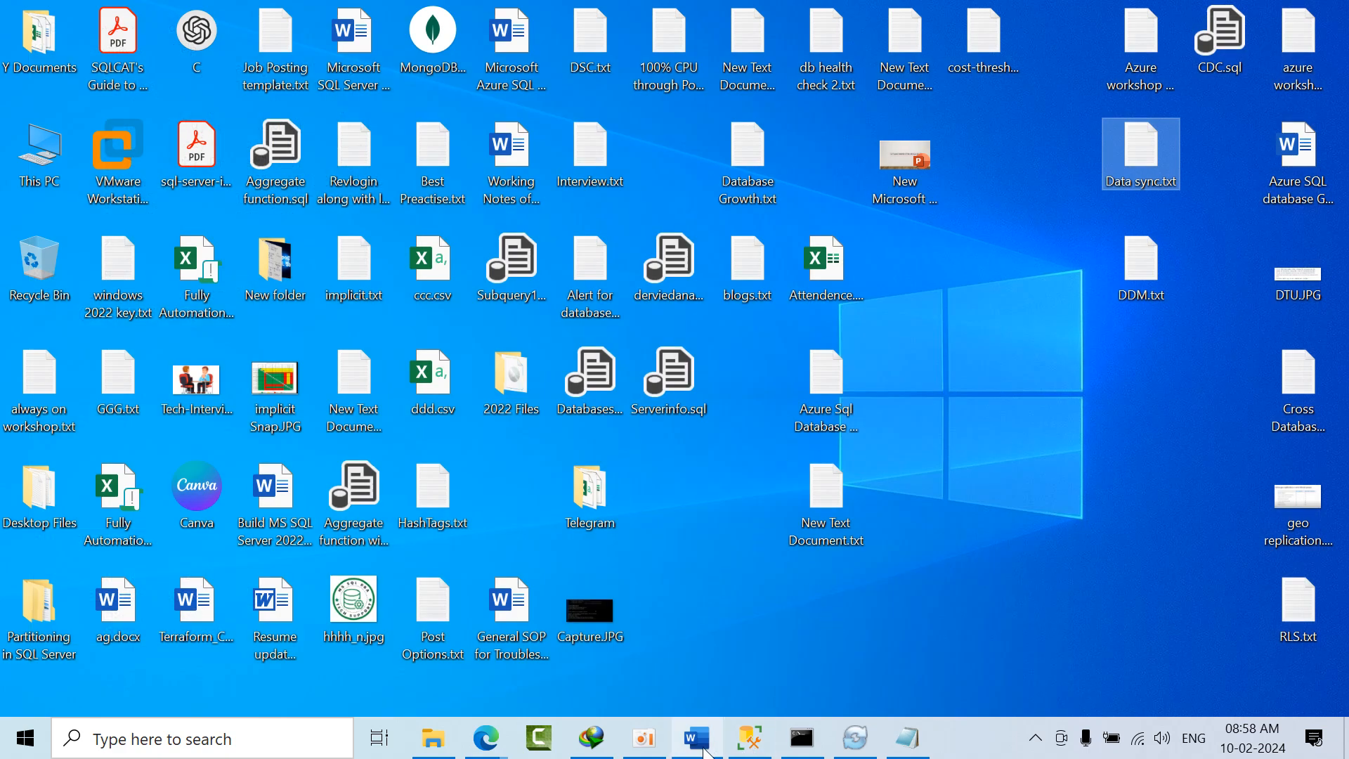
{"action": "left_click", "coordinate": [751, 737]}
{"action": "left_click", "coordinate": [735, 300]}
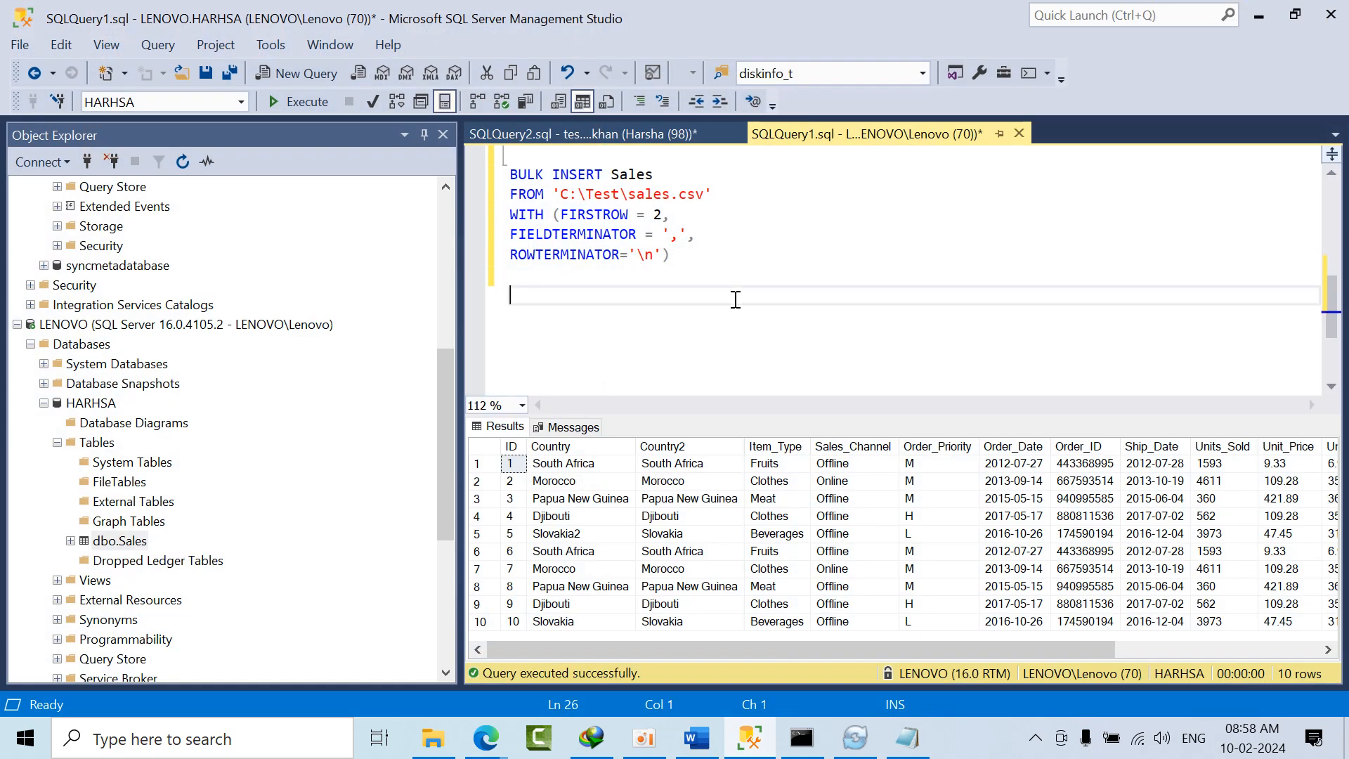
Step: Paste a second BULK INSERT of sales.csv with fire_triggers and select the whole statement
{"action": "key", "text": "ctrl+v"}
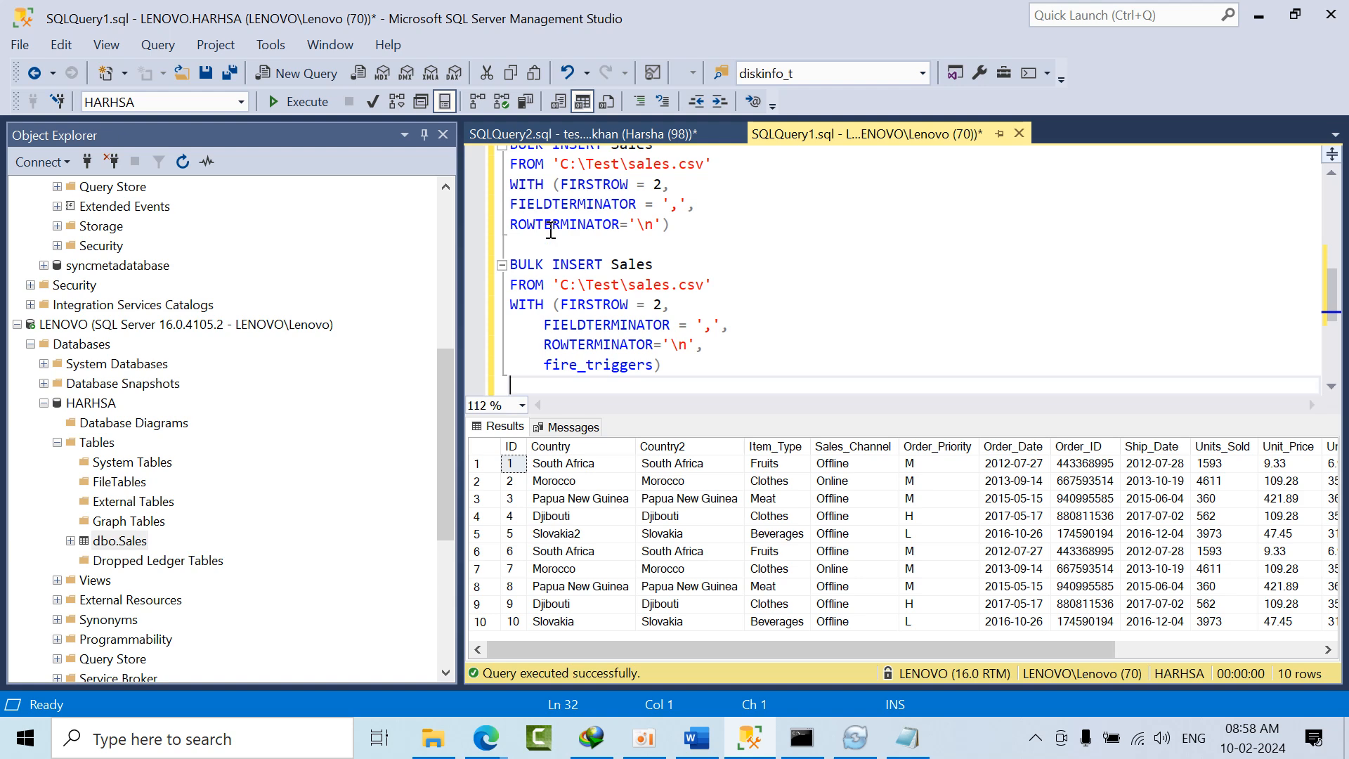
{"action": "left_click_drag", "start_coordinate": [551, 366], "coordinate": [654, 362]}
{"action": "left_click", "coordinate": [700, 372]}
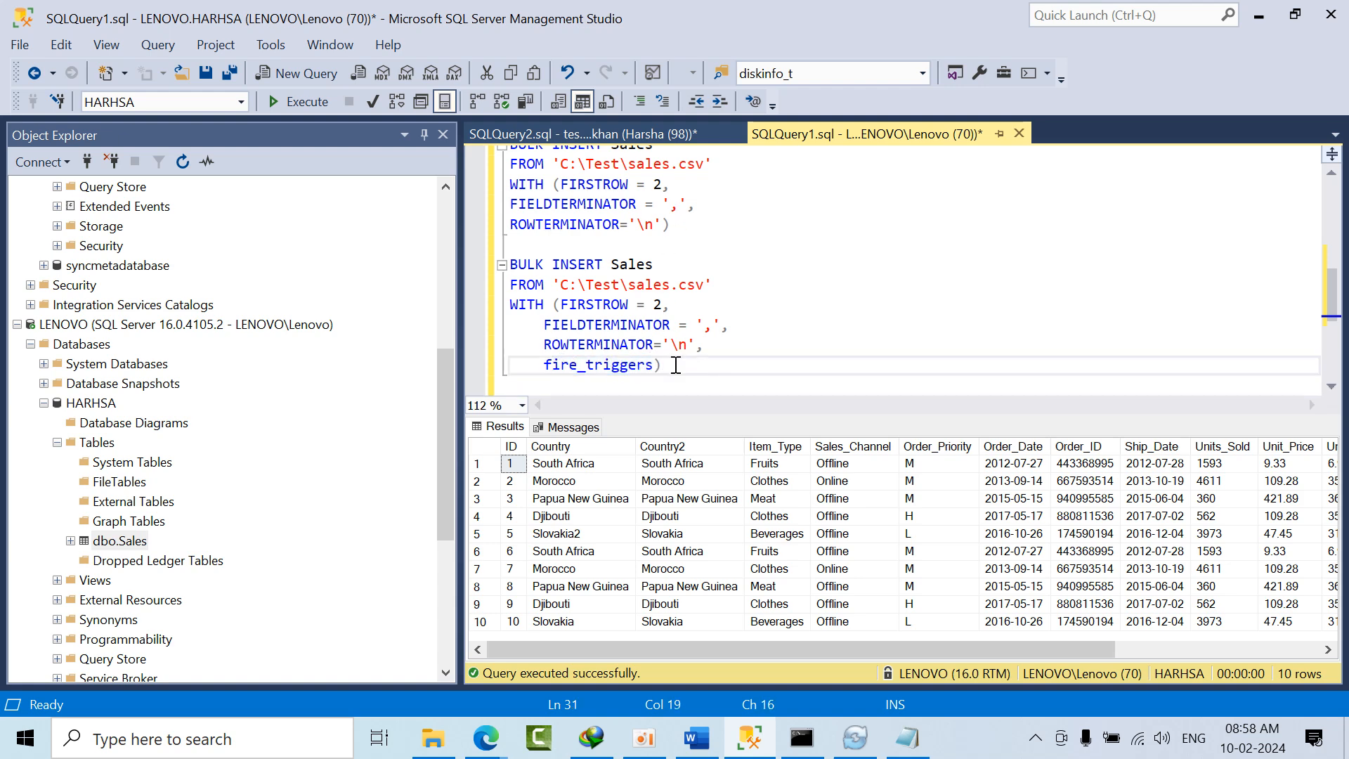
{"action": "left_click_drag", "start_coordinate": [685, 366], "coordinate": [506, 272]}
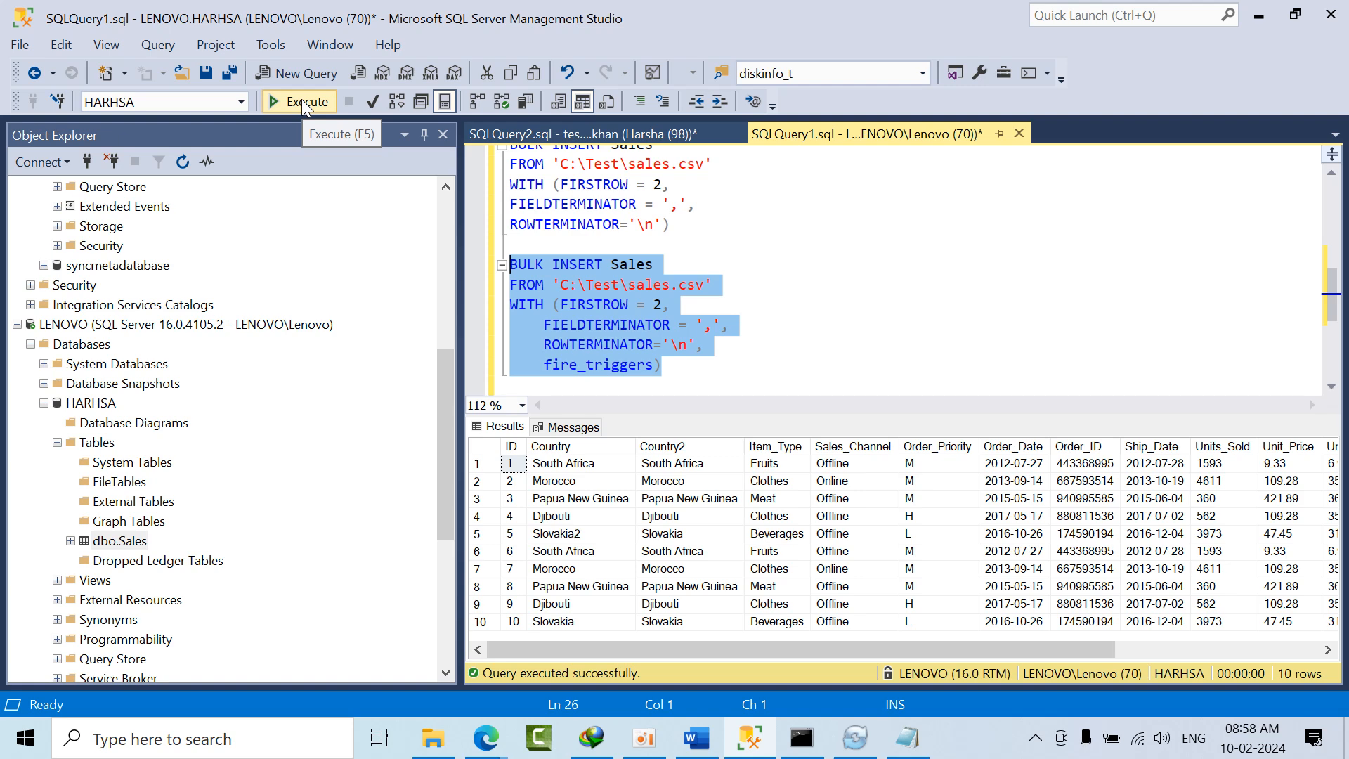
{"action": "left_click_drag", "start_coordinate": [662, 365], "coordinate": [512, 264]}
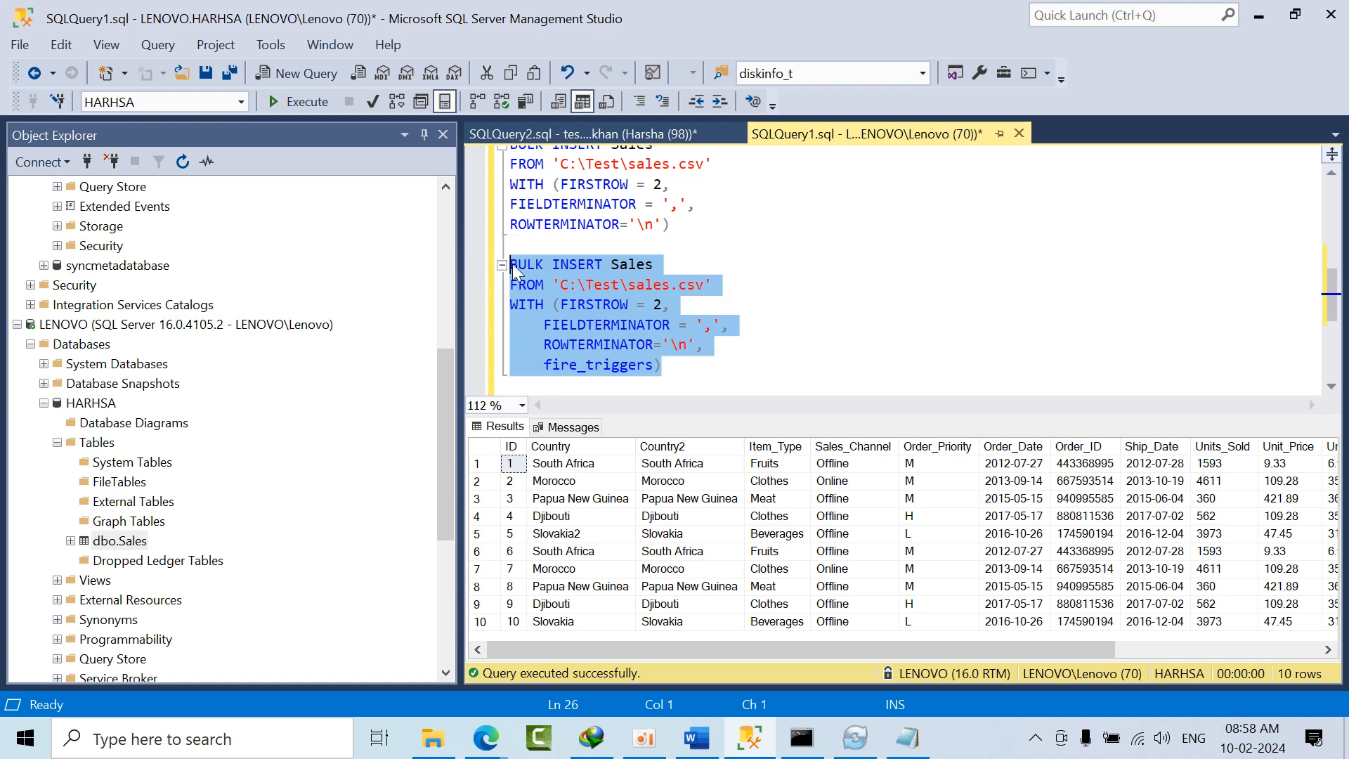
{"action": "left_click_drag", "start_coordinate": [685, 369], "coordinate": [513, 286]}
{"action": "left_click_drag", "start_coordinate": [680, 371], "coordinate": [484, 302]}
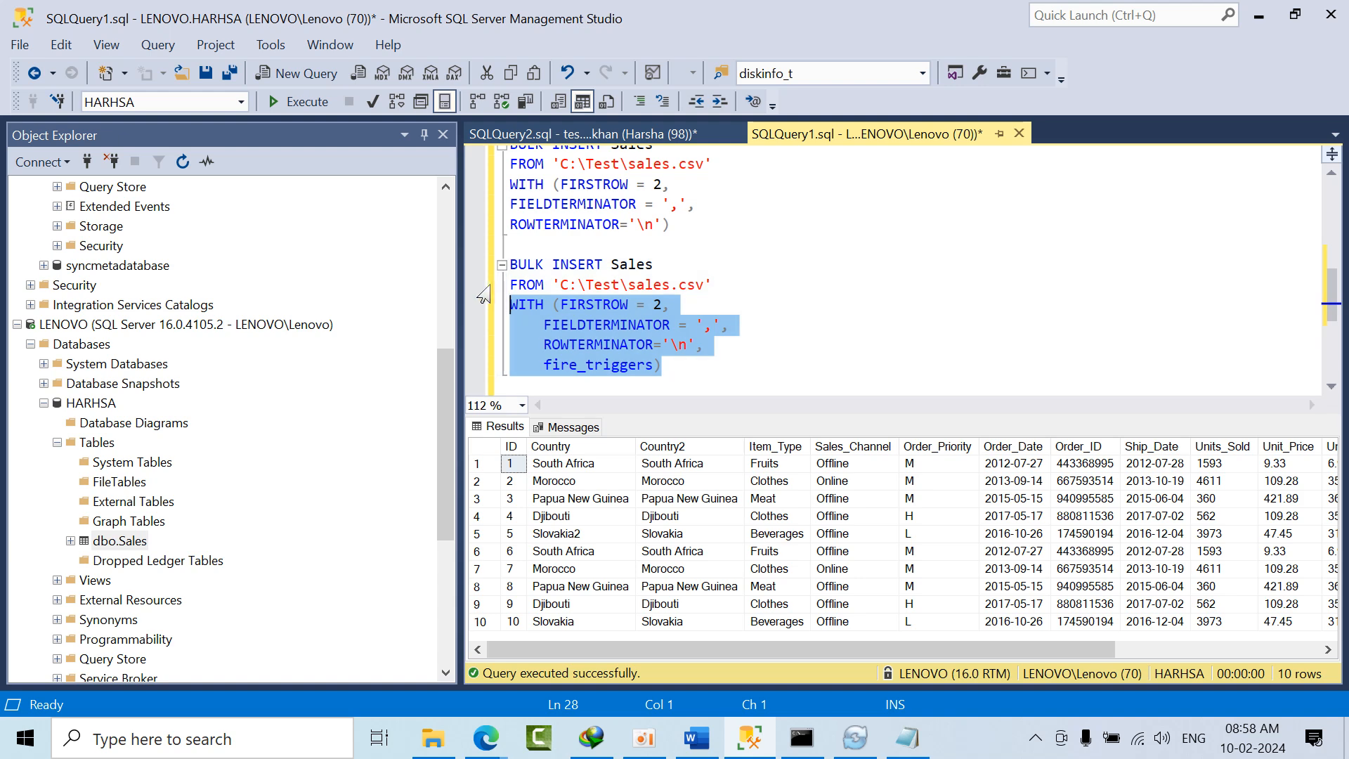
{"action": "left_click", "coordinate": [686, 368]}
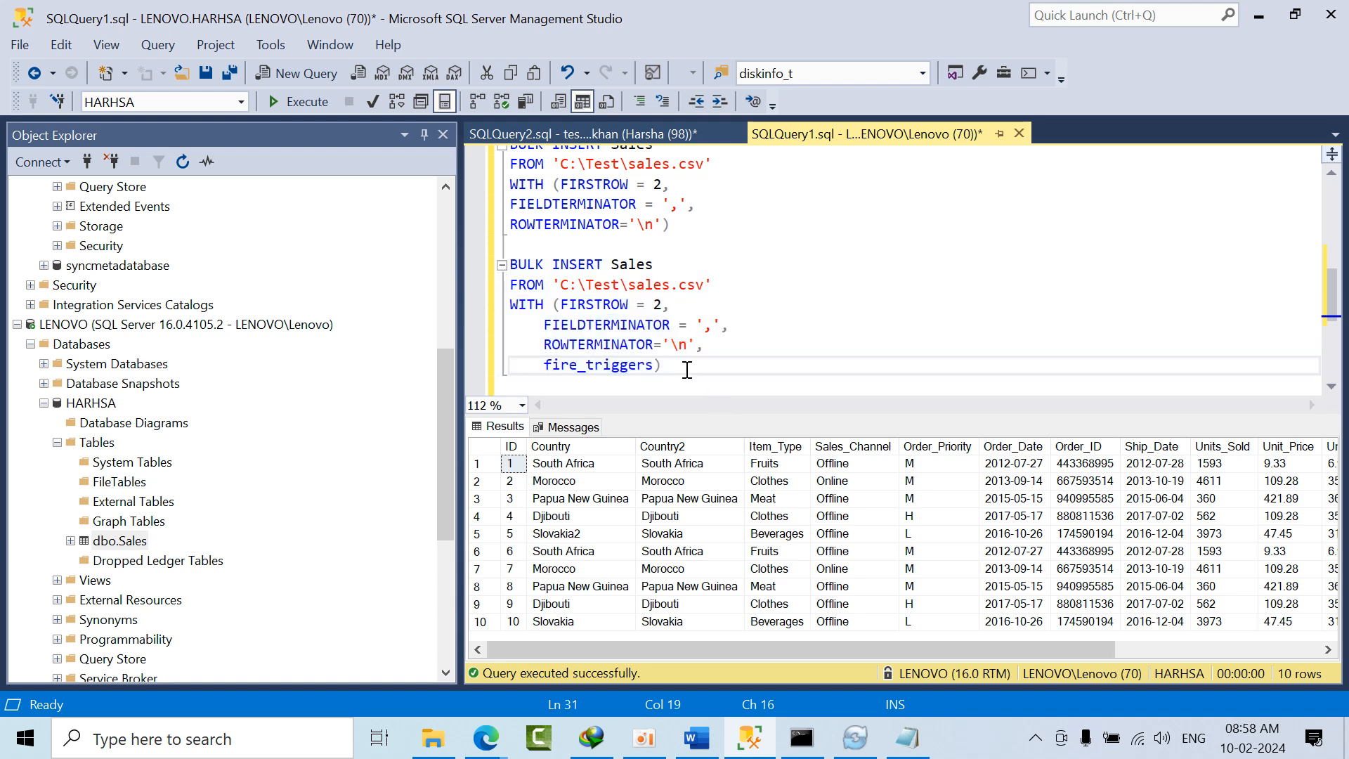
{"action": "left_click_drag", "start_coordinate": [686, 369], "coordinate": [504, 263]}
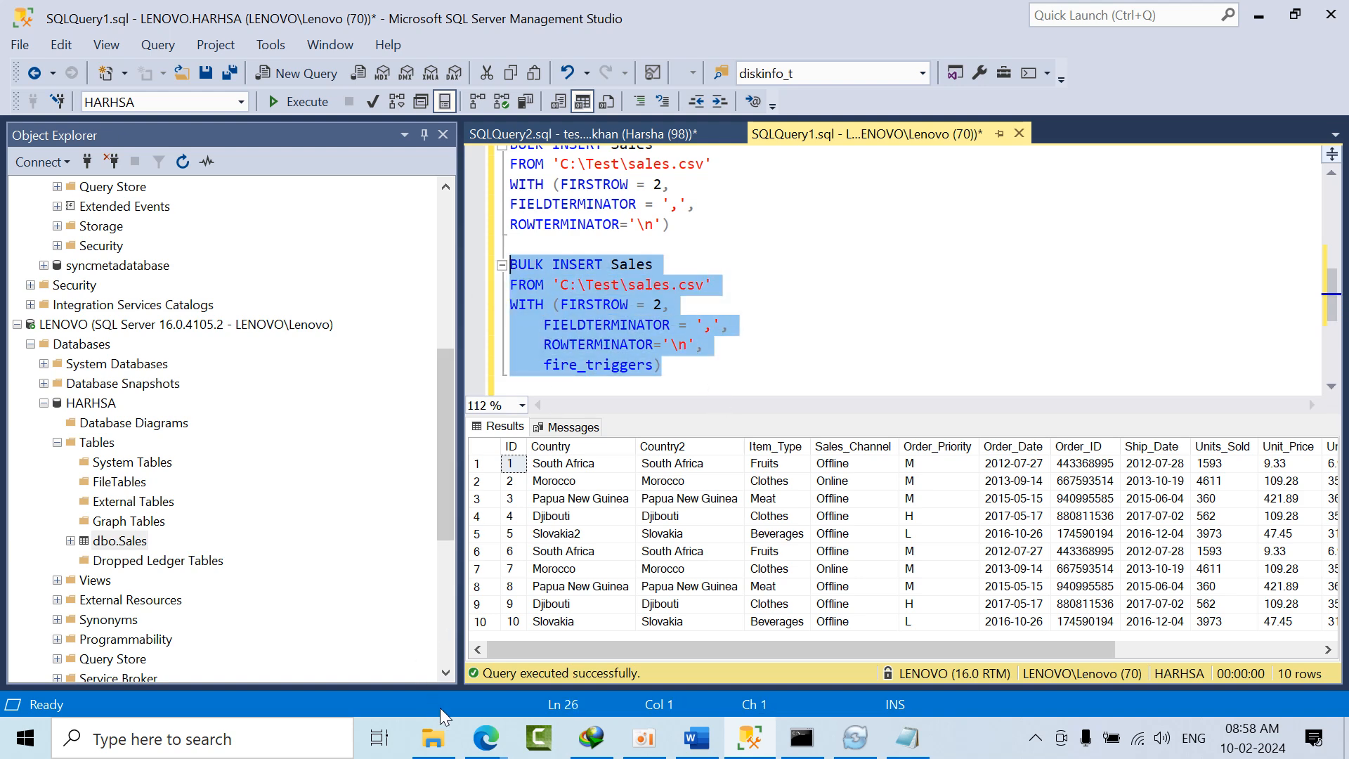
Step: Close the open sales.csv spreadsheet and execute the selected fire_triggers BULK INSERT
{"action": "left_click", "coordinate": [432, 738]}
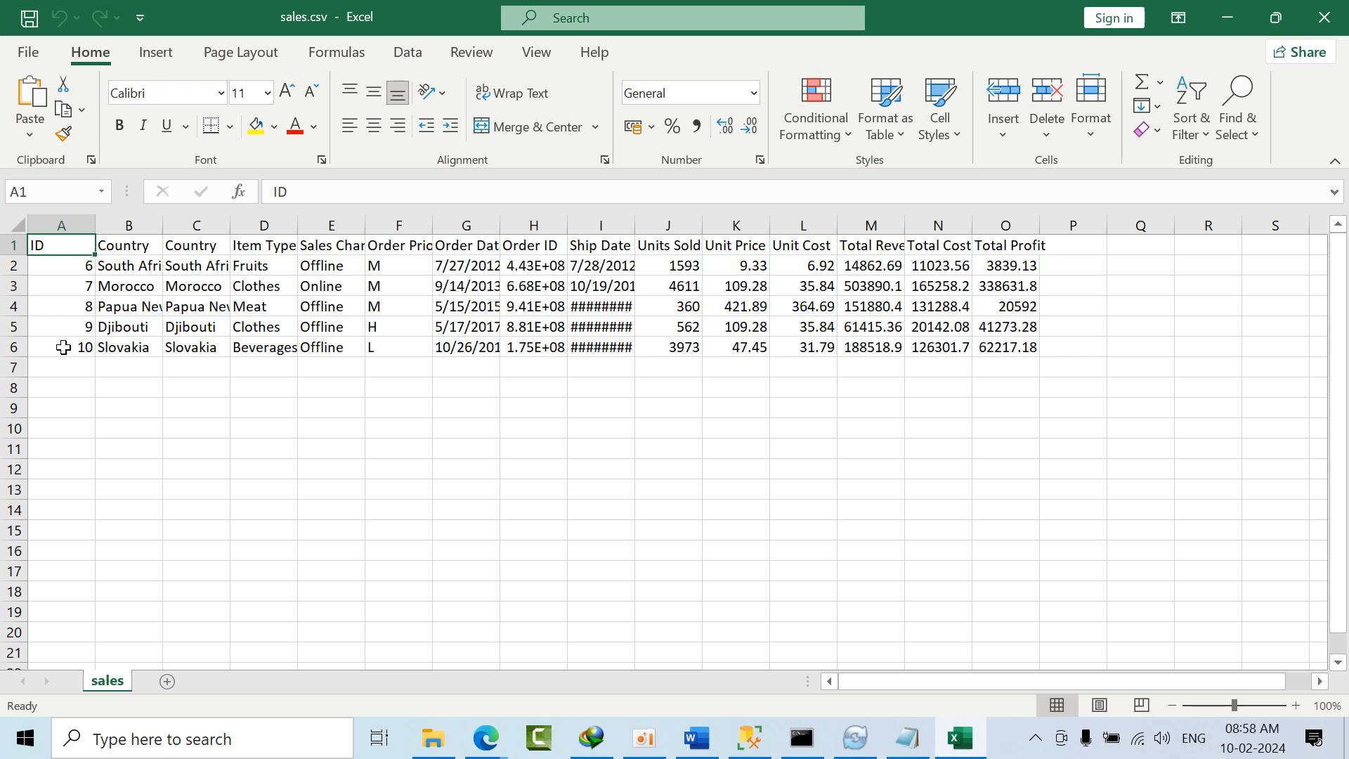
{"action": "left_click", "coordinate": [1324, 17]}
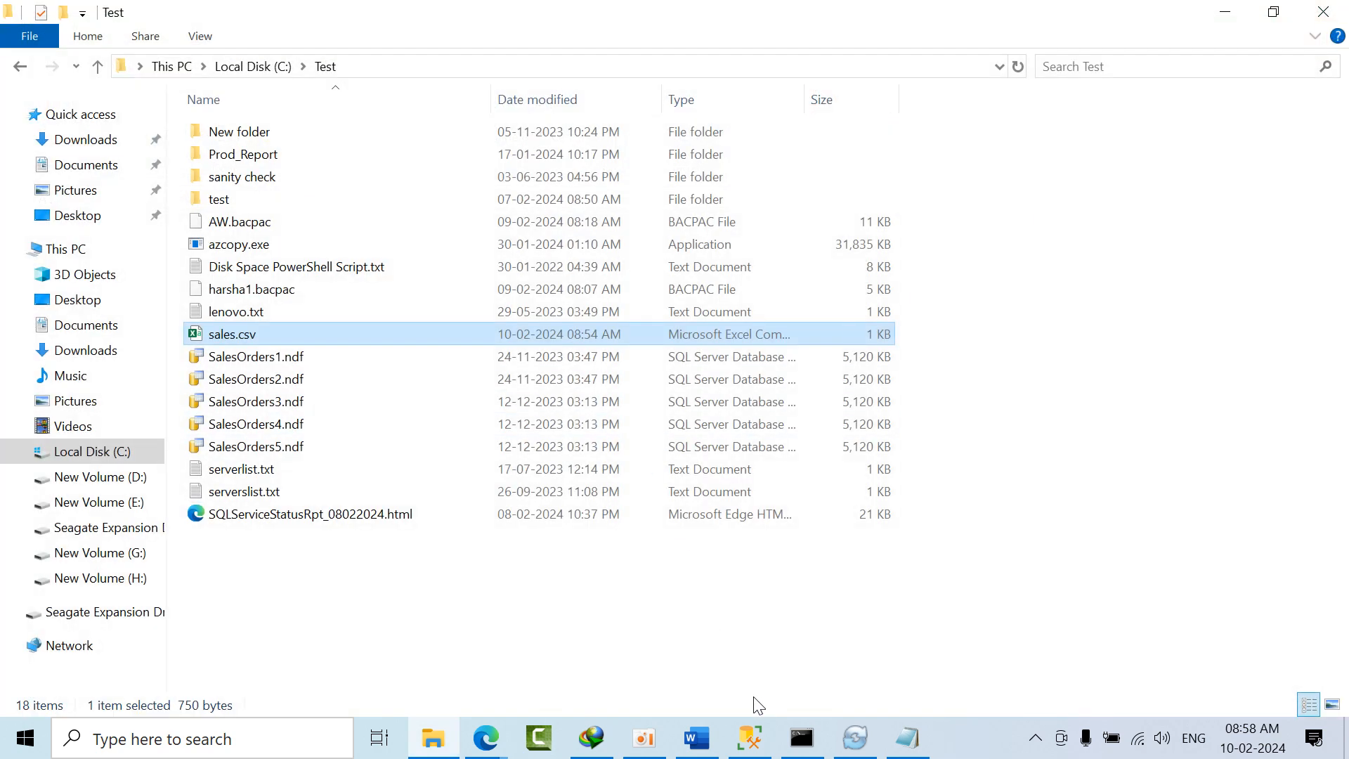
{"action": "left_click", "coordinate": [747, 749]}
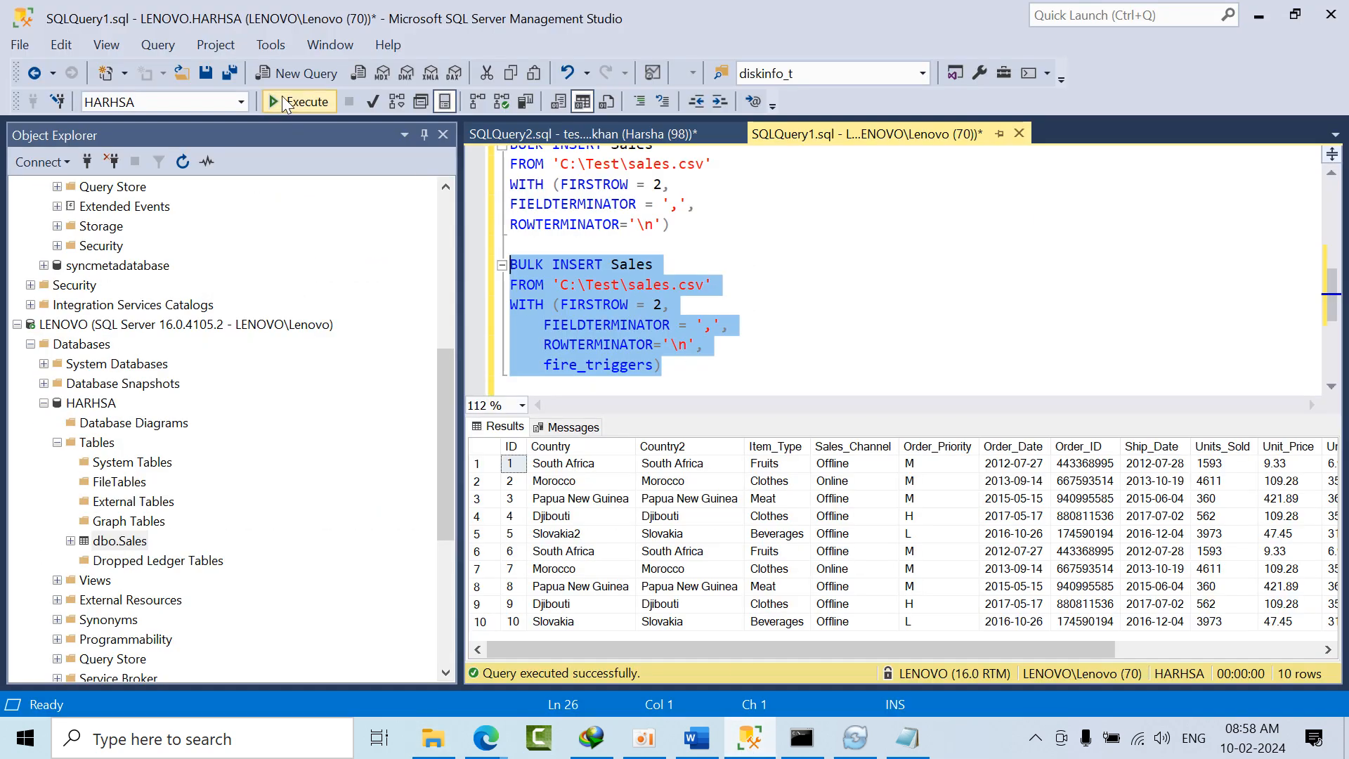
{"action": "left_click", "coordinate": [291, 104]}
Step: Check the primary key violation error, then reopen sales.csv from the Test folder
{"action": "left_click", "coordinate": [989, 437]}
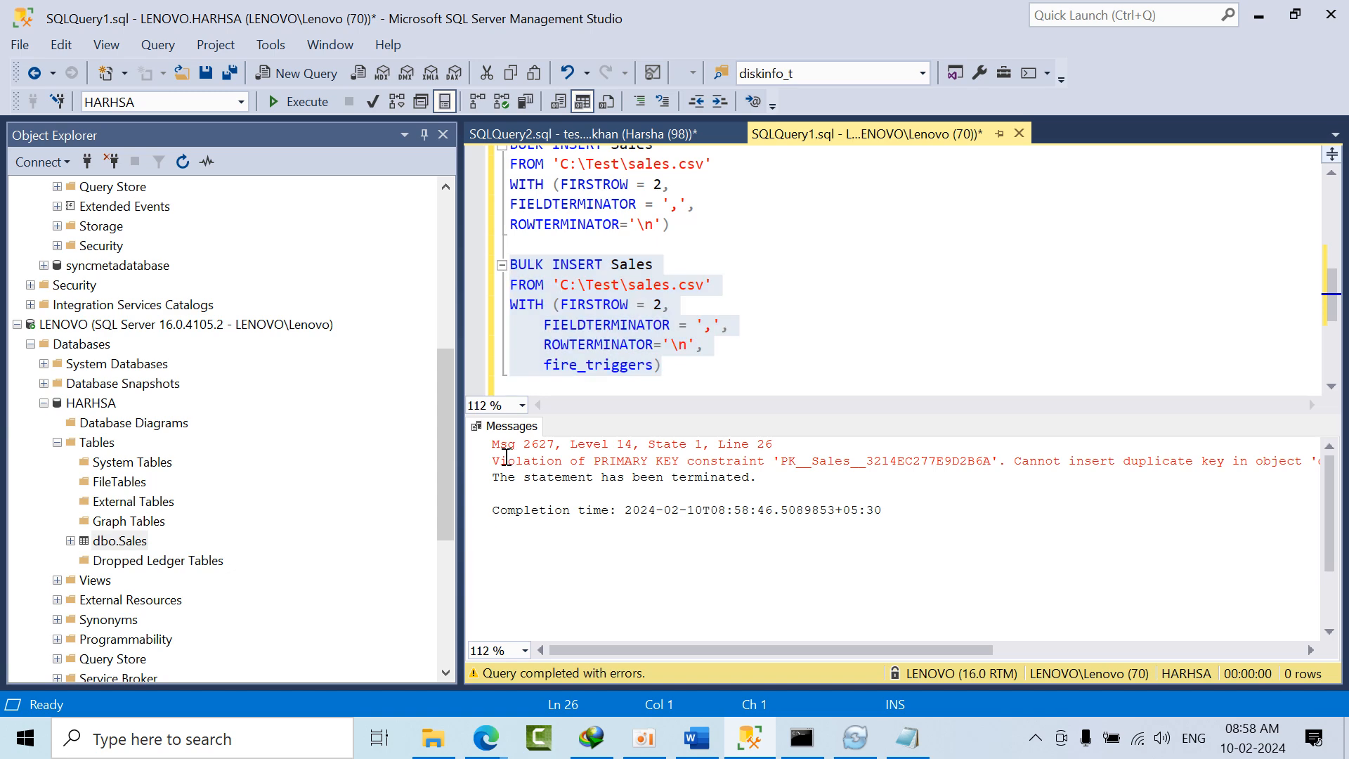
{"action": "left_click", "coordinate": [673, 364]}
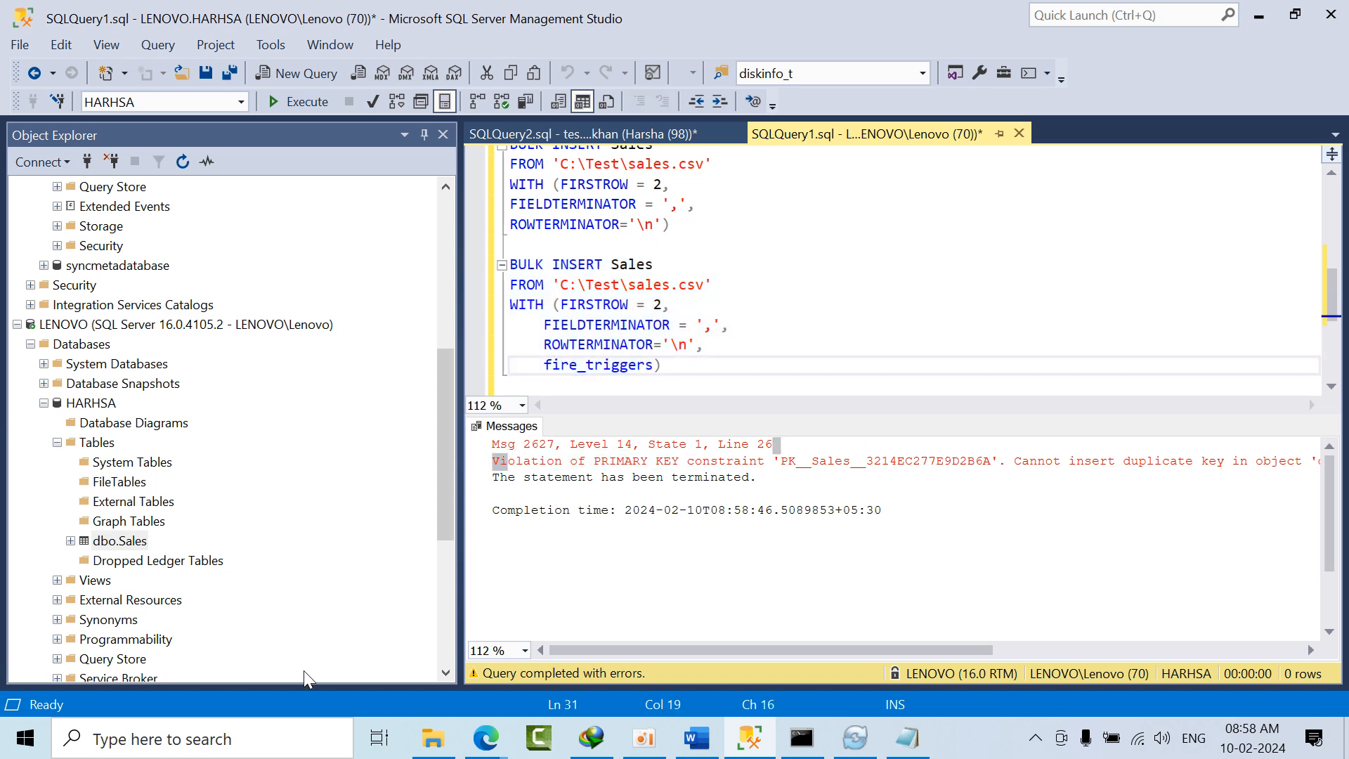
{"action": "left_click", "coordinate": [454, 747]}
{"action": "double_click", "coordinate": [285, 335]}
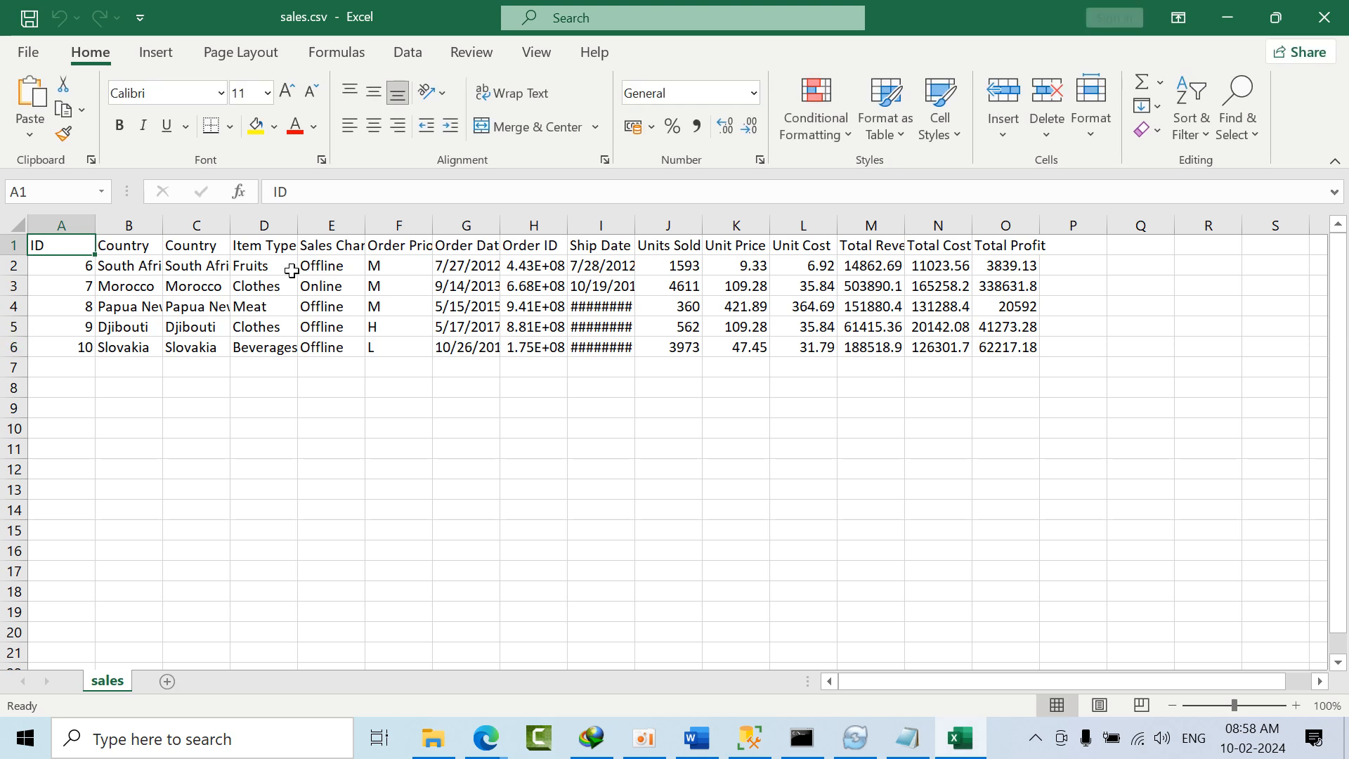
Step: Enter IDs 11 and 12 in A2:A3 and fill the series down to 15 in A6
{"action": "left_click", "coordinate": [149, 398]}
{"action": "left_click", "coordinate": [65, 270]}
{"action": "left_click", "coordinate": [78, 341], "text": "shift"}
{"action": "left_click", "coordinate": [88, 366]}
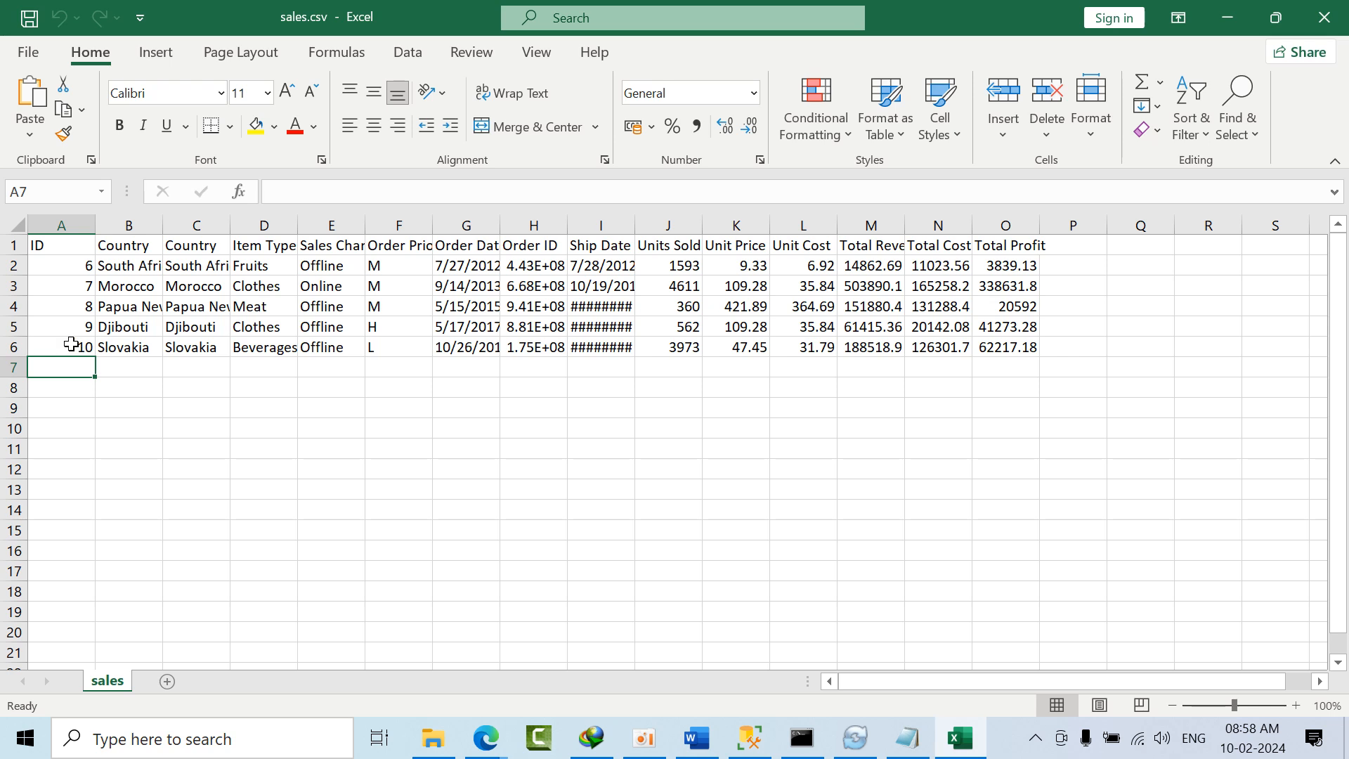
{"action": "left_click", "coordinate": [85, 267]}
{"action": "type", "text": "11"}
{"action": "left_click", "coordinate": [86, 286]}
{"action": "type", "text": "12"}
{"action": "left_click", "coordinate": [243, 487]}
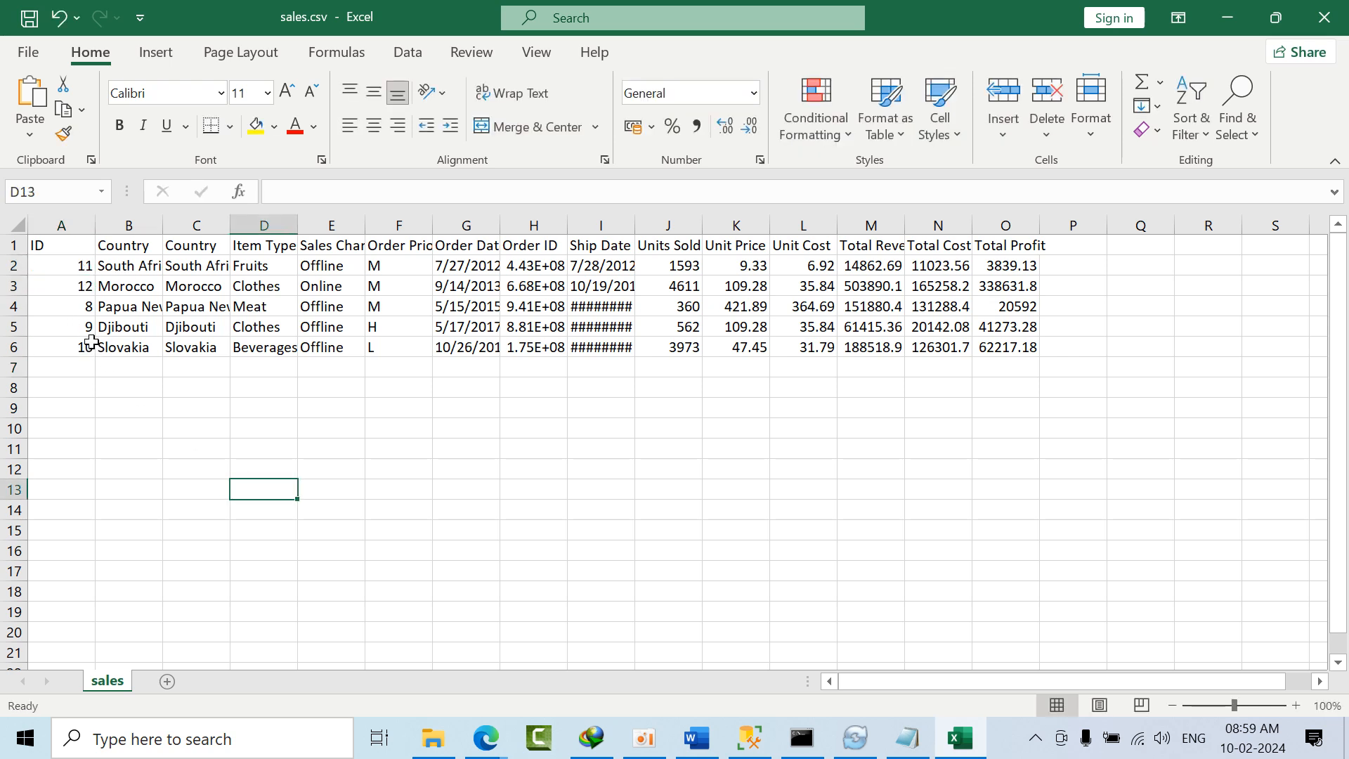
{"action": "left_click_drag", "start_coordinate": [73, 257], "coordinate": [90, 356]}
{"action": "left_click", "coordinate": [172, 403]}
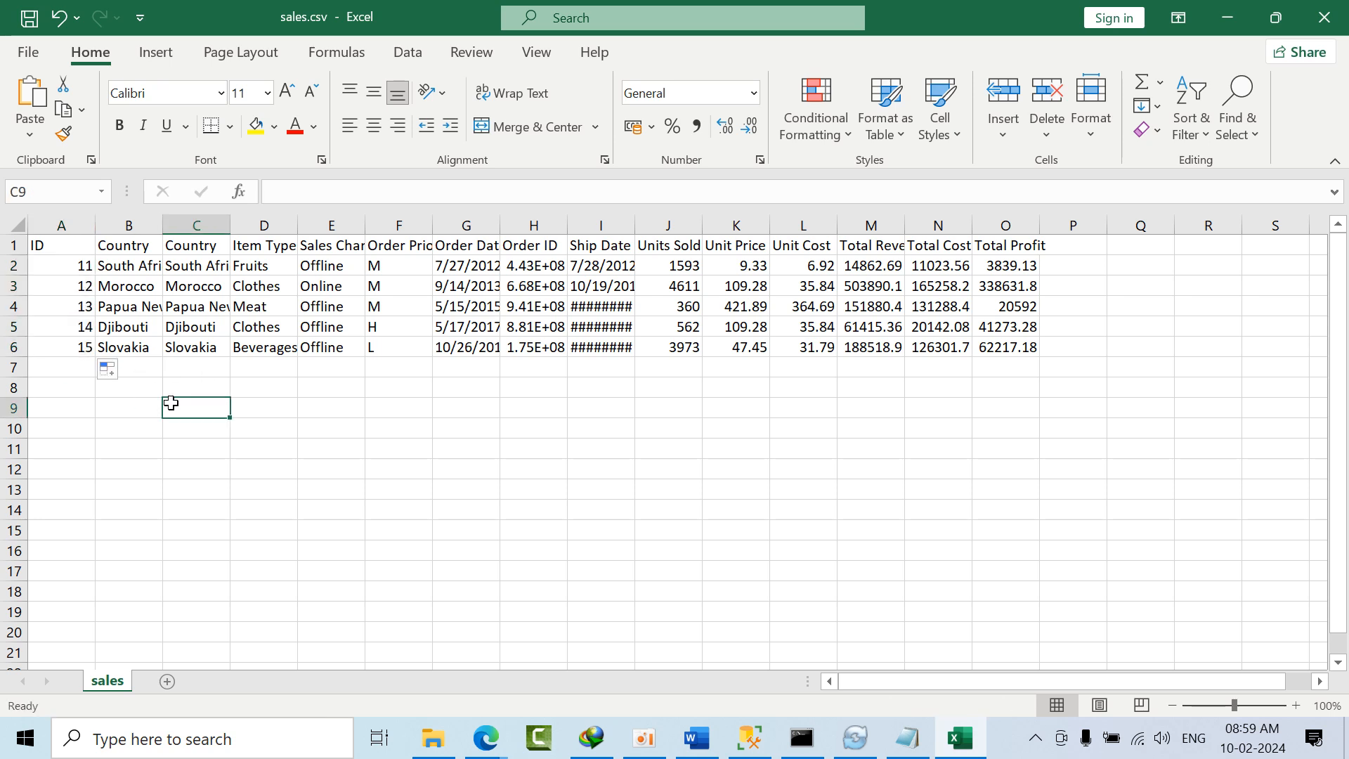
Step: Save sales.csv and close Excel
{"action": "left_click", "coordinate": [30, 18]}
{"action": "left_click", "coordinate": [1324, 17]}
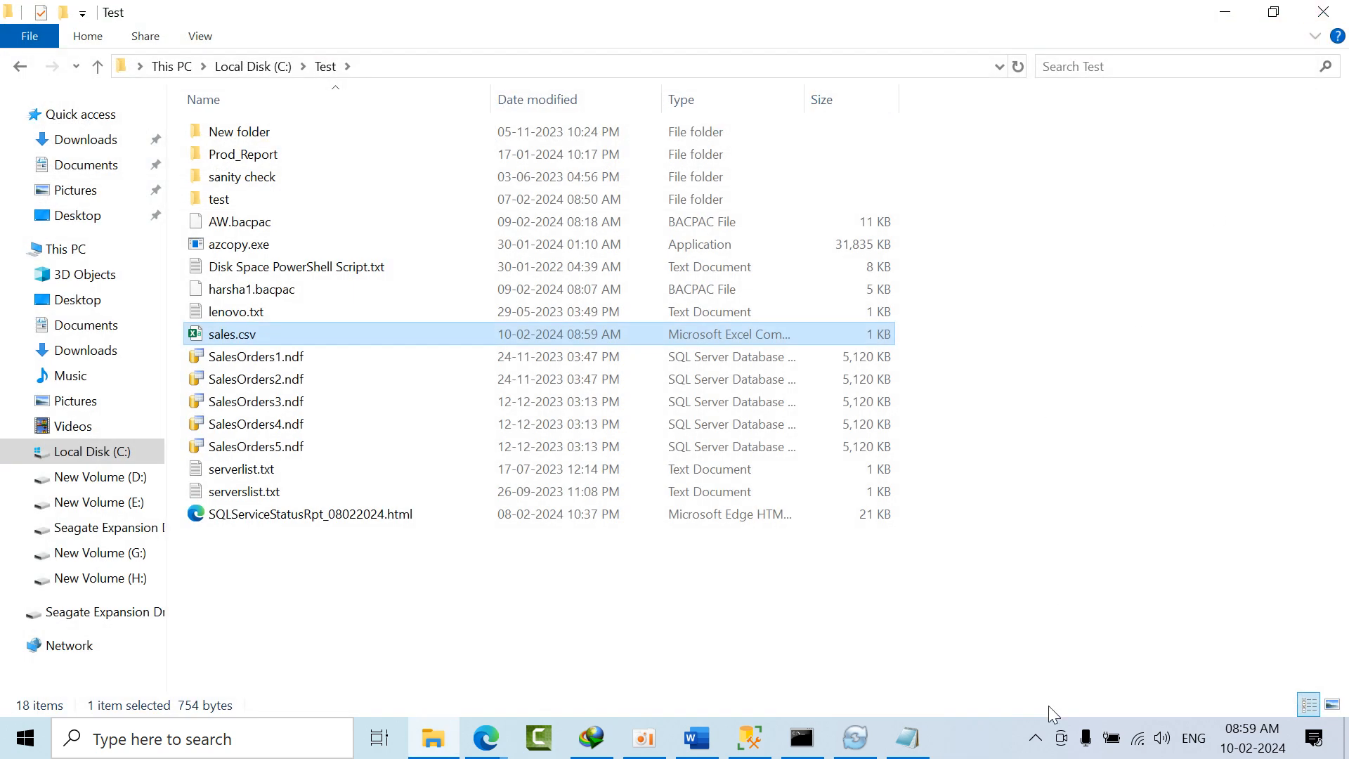
{"action": "left_click", "coordinate": [750, 738]}
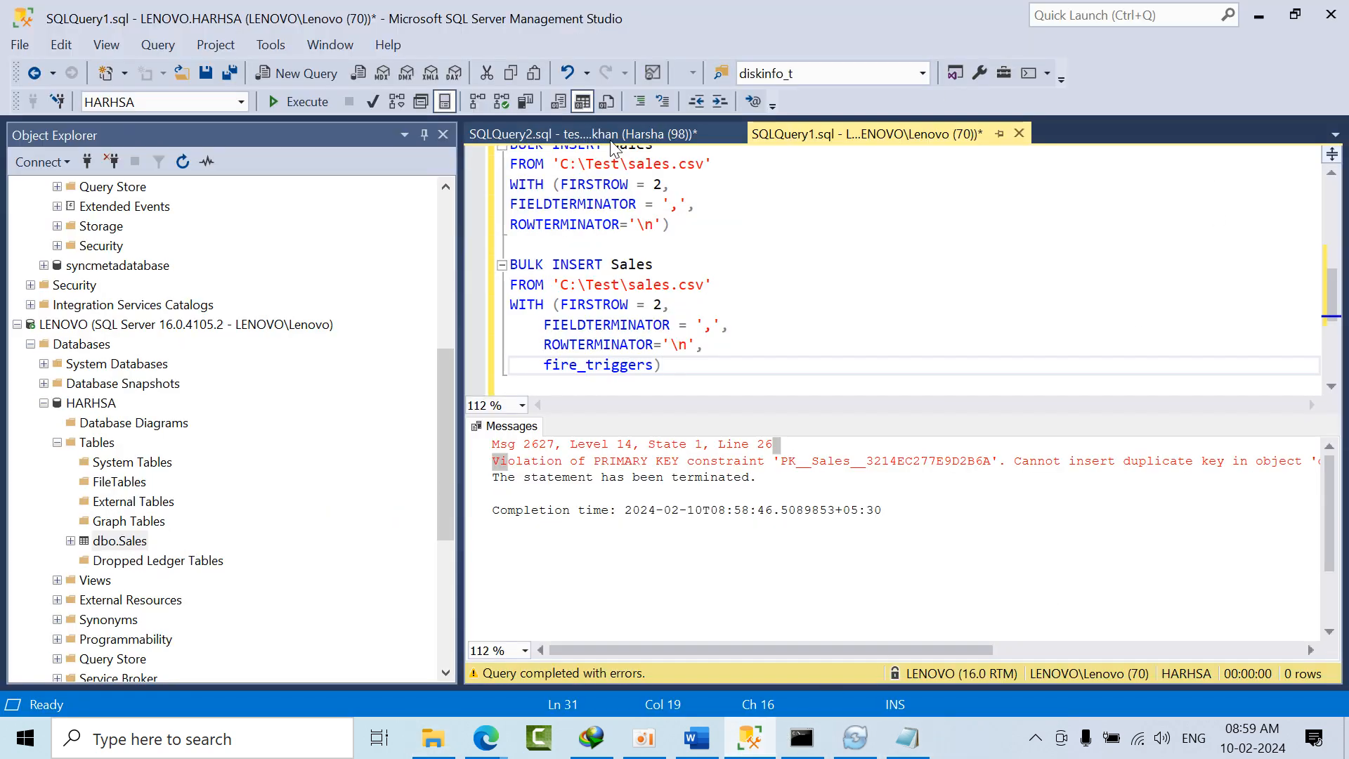
Step: Select and execute the fire_triggers BULK INSERT again, confirming '(5 rows affected)'
{"action": "left_click_drag", "start_coordinate": [664, 365], "coordinate": [495, 254]}
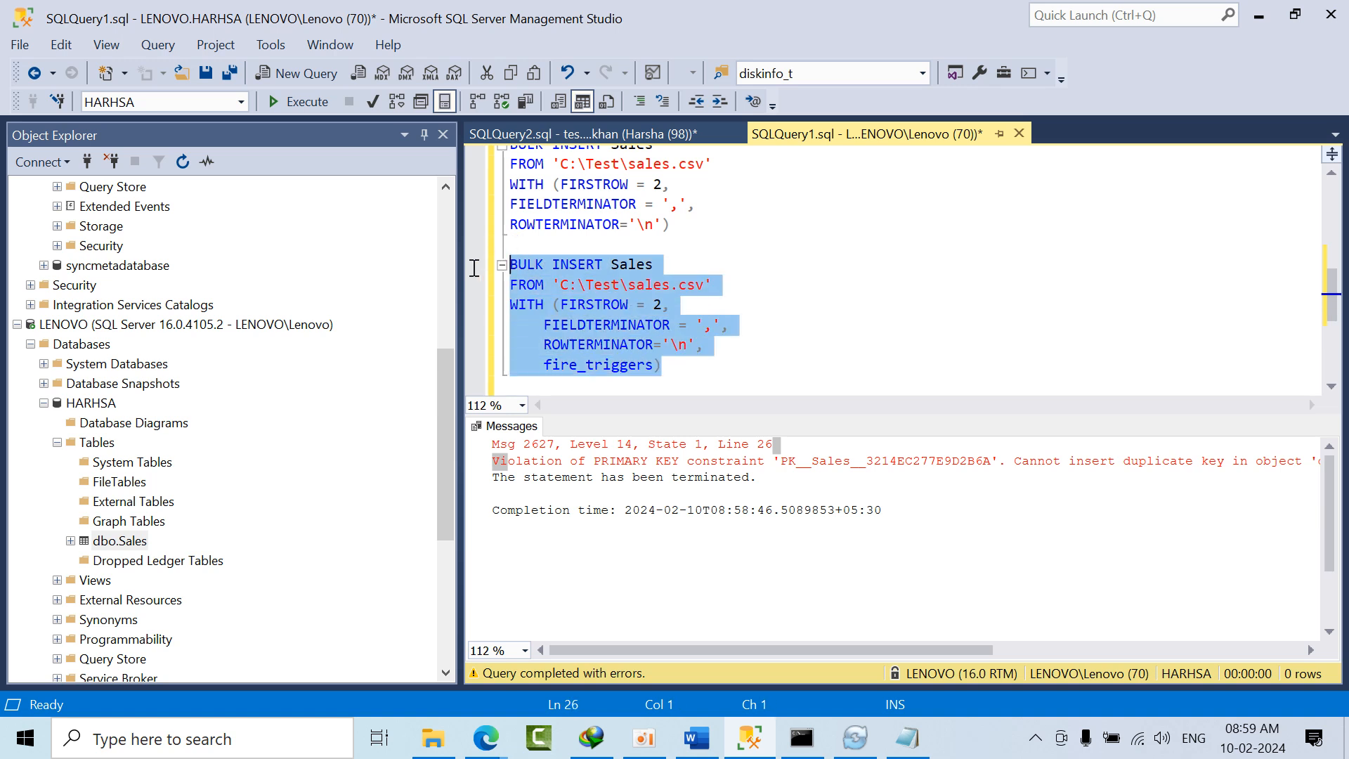
{"action": "left_click", "coordinate": [666, 362]}
{"action": "left_click_drag", "start_coordinate": [689, 370], "coordinate": [494, 265]}
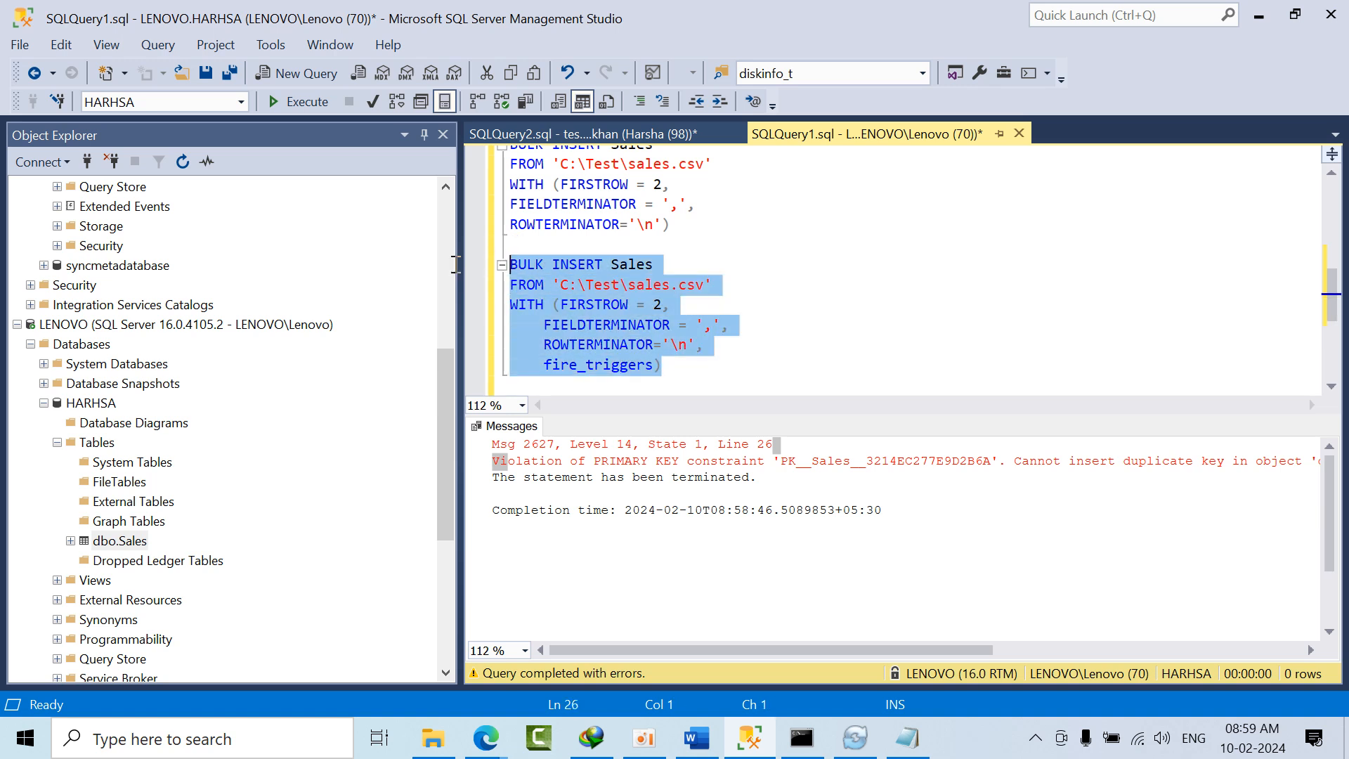
{"action": "left_click", "coordinate": [287, 99]}
{"action": "left_click", "coordinate": [503, 460]}
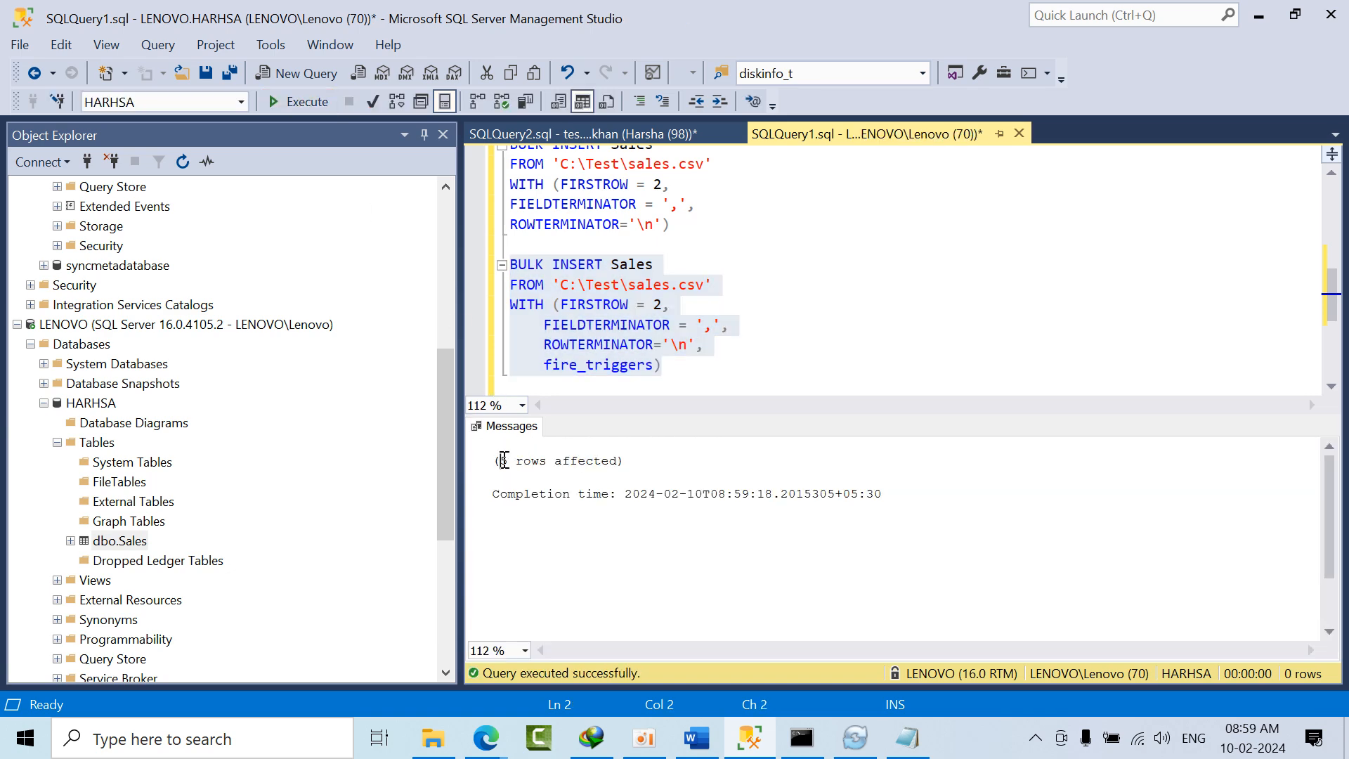
{"action": "left_click_drag", "start_coordinate": [503, 460], "coordinate": [656, 471]}
{"action": "mouse_move", "coordinate": [486, 738]}
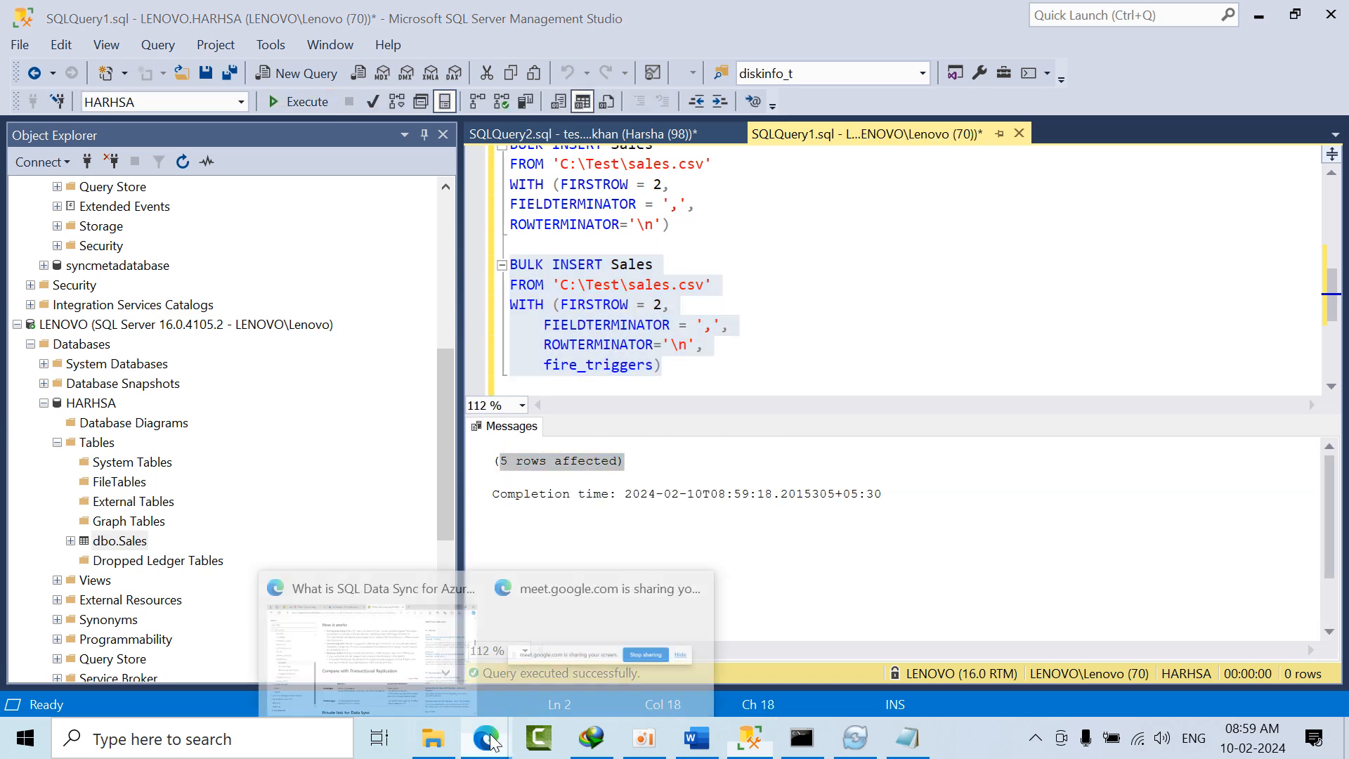
{"action": "left_click", "coordinate": [390, 635]}
Step: Sync syncgroup and refresh the logs until the 08:59:37 AM entry with 5 uploaded changes appears
{"action": "left_click", "coordinate": [523, 16]}
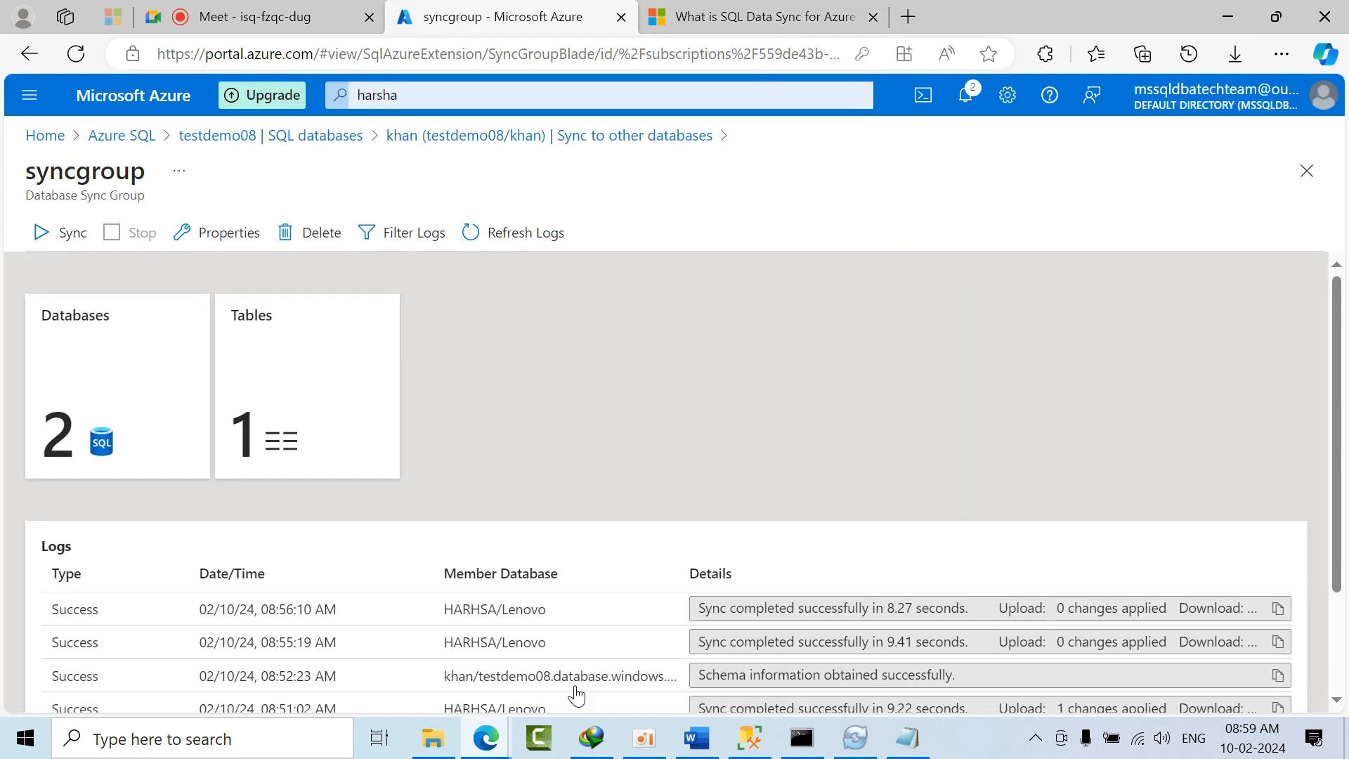
{"action": "left_click", "coordinate": [65, 237]}
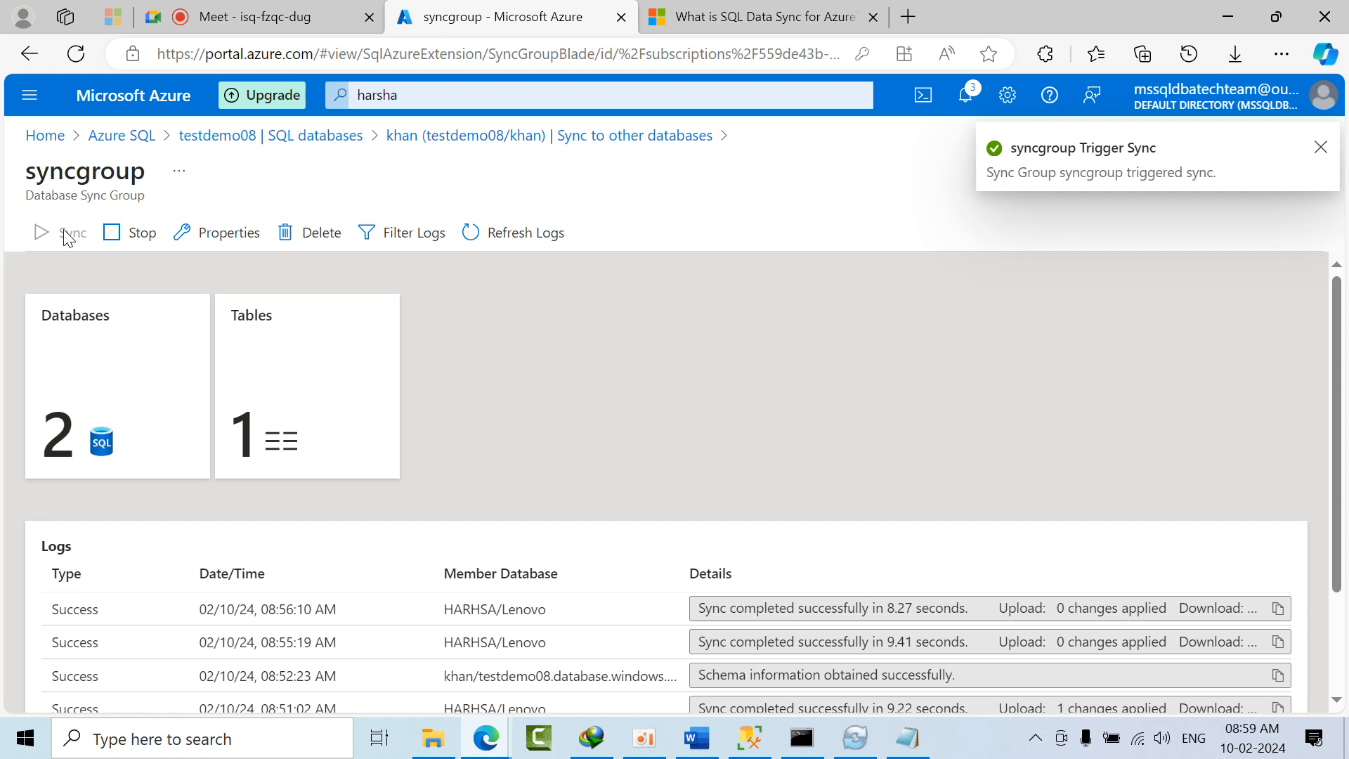
{"action": "left_click", "coordinate": [538, 239]}
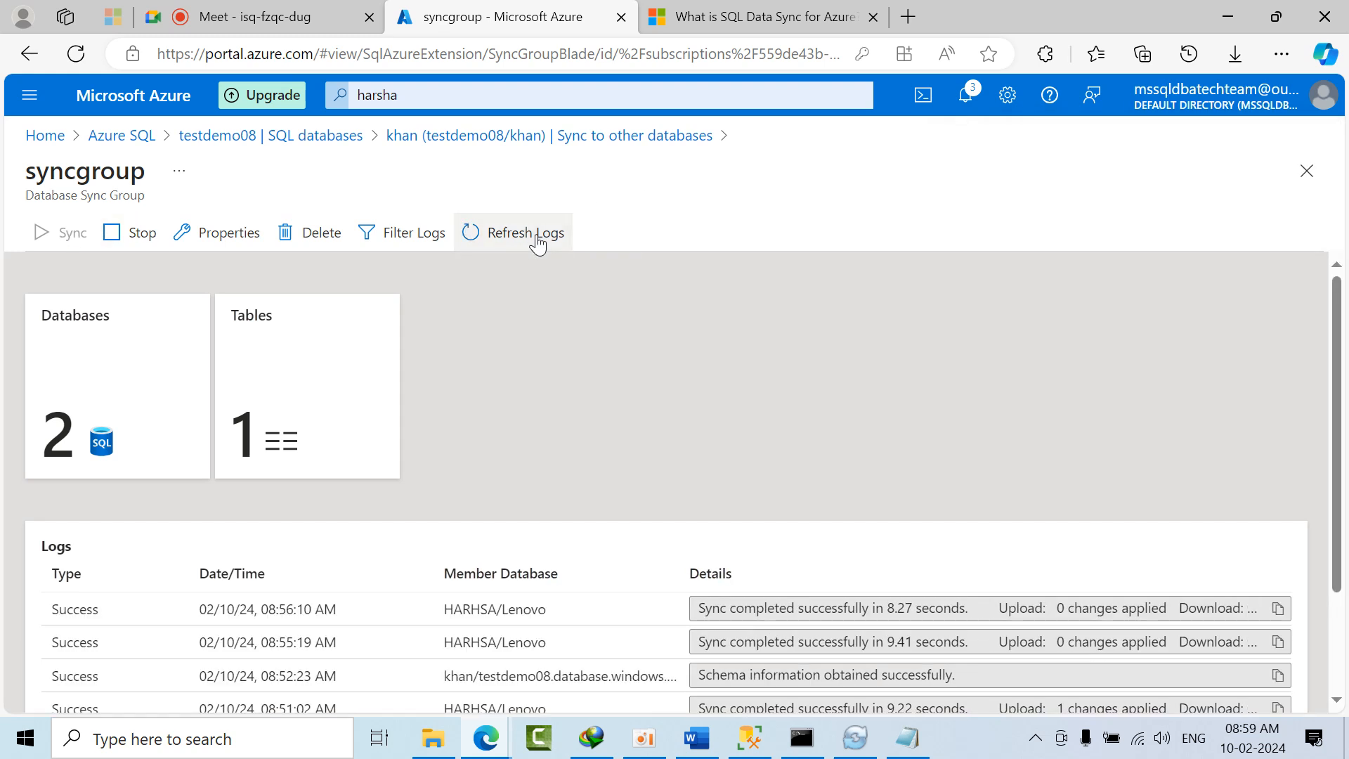
{"action": "left_click", "coordinate": [538, 239]}
{"action": "left_click", "coordinate": [538, 238]}
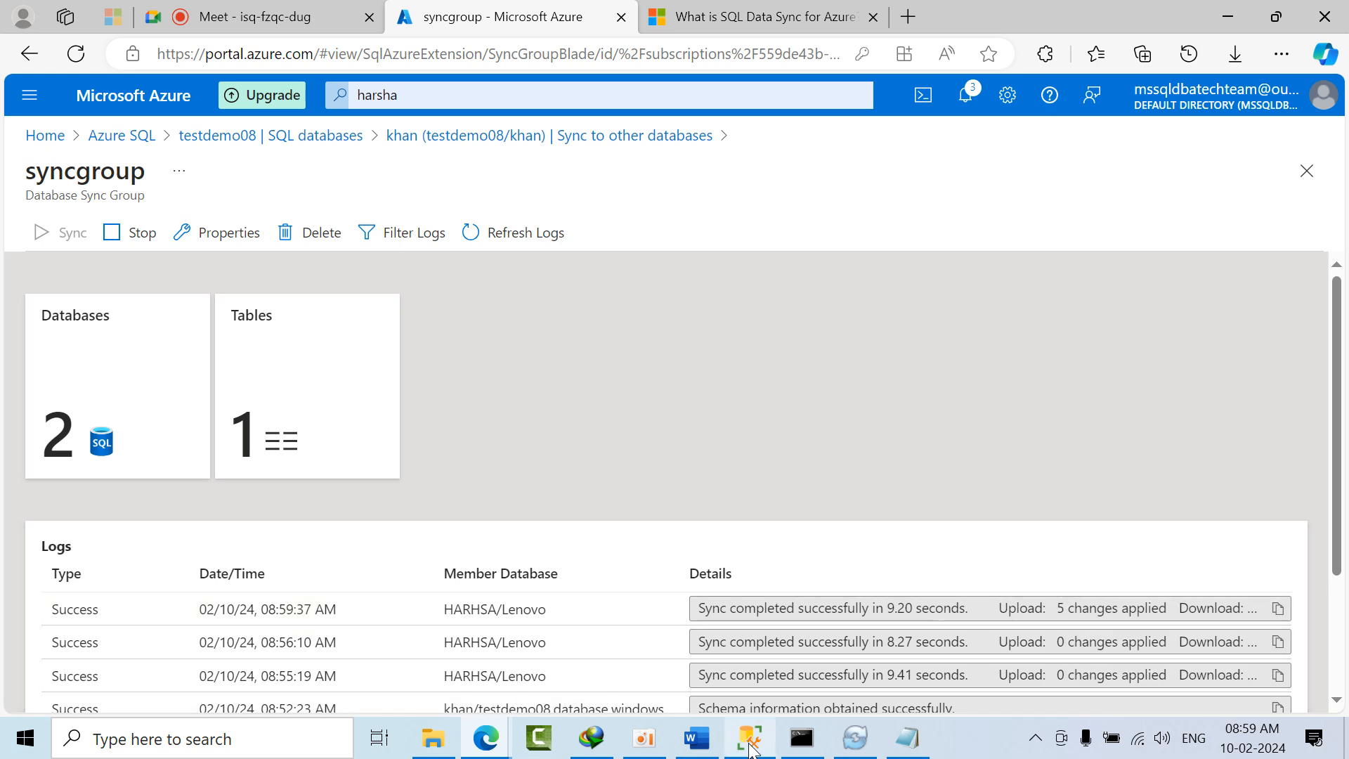
{"action": "left_click", "coordinate": [774, 727]}
{"action": "scroll", "coordinate": [632, 252], "scroll_direction": "up", "scroll_amount": 3}
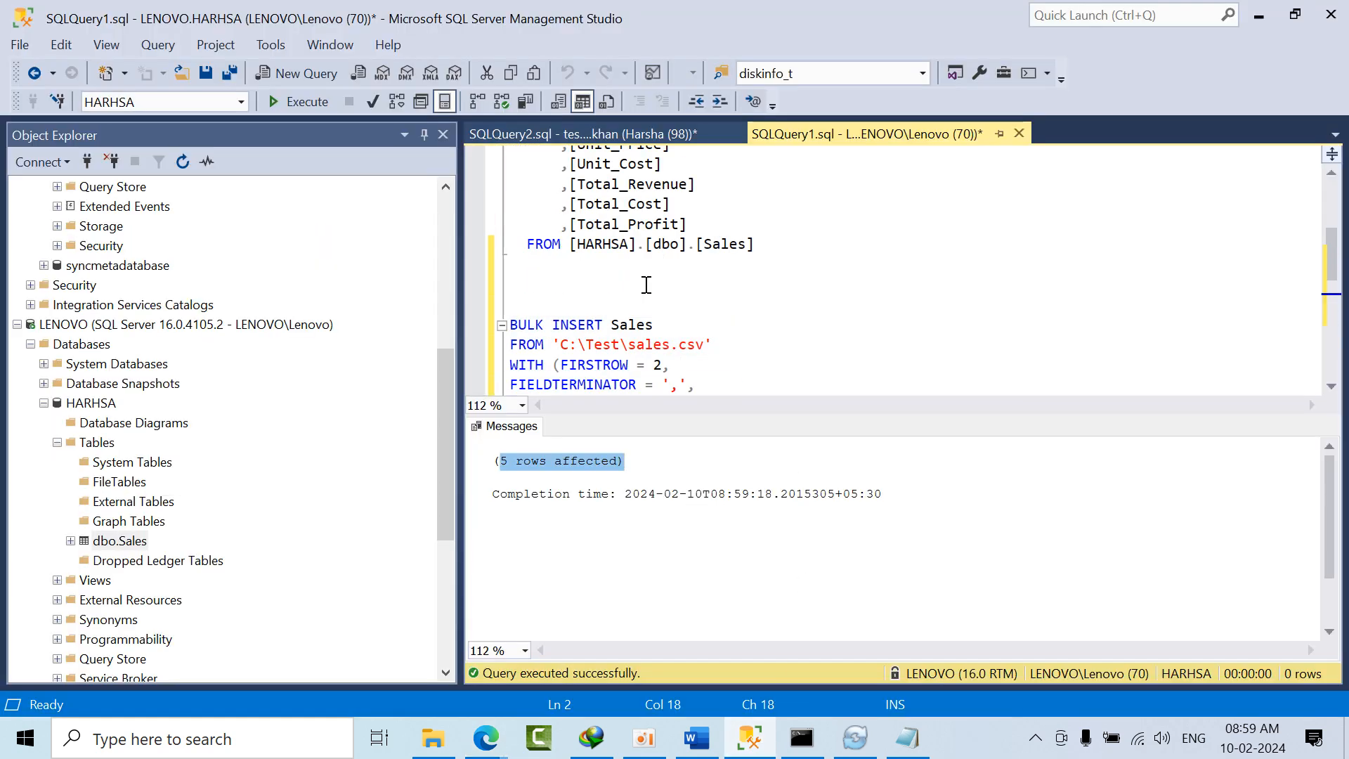
Step: Select and run the SELECT query on the Sales table
{"action": "left_click_drag", "start_coordinate": [715, 293], "coordinate": [433, 3]}
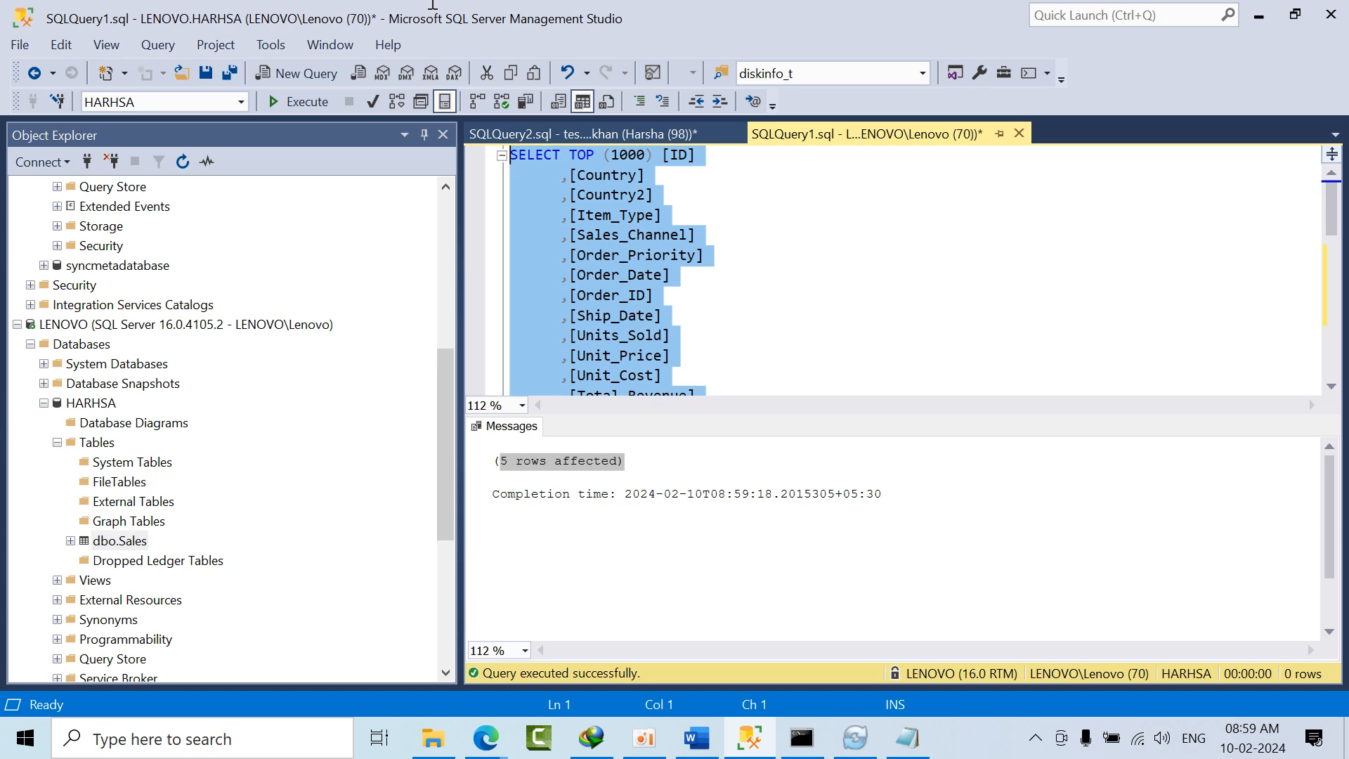
{"action": "left_click", "coordinate": [301, 102]}
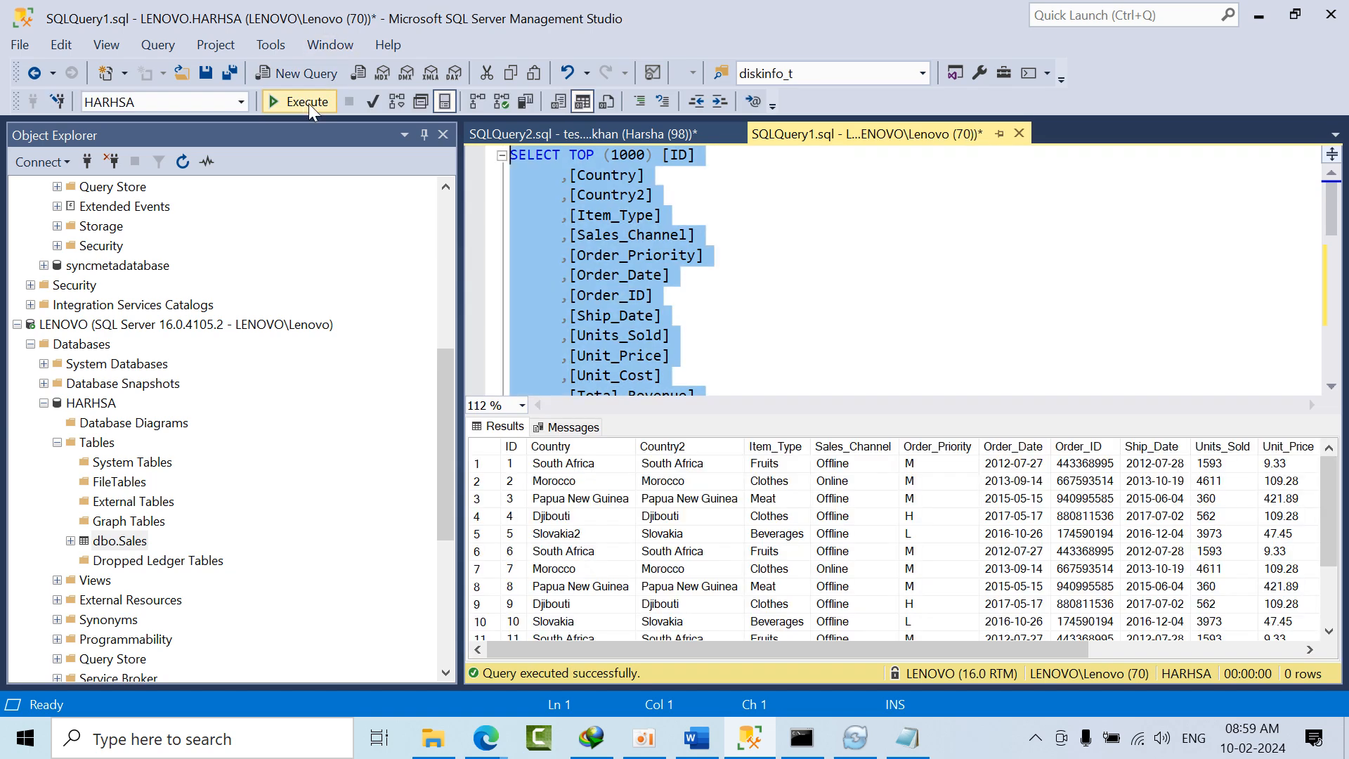
{"action": "scroll", "coordinate": [587, 554], "scroll_direction": "down", "scroll_amount": 2}
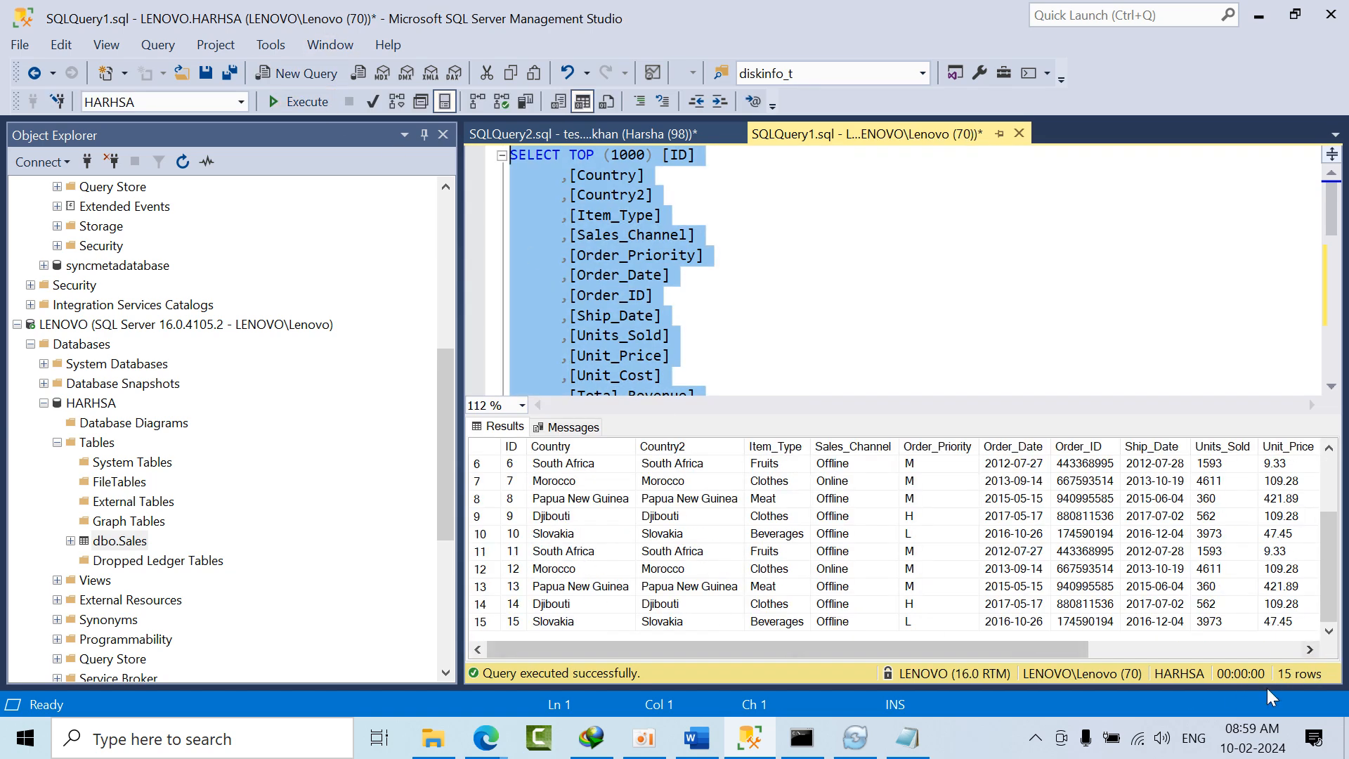
Step: Rerun the Sales query on the Azure khan database, showing 10 rows including IDs 11–15
{"action": "left_click", "coordinate": [591, 130]}
{"action": "scroll", "coordinate": [592, 322], "scroll_direction": "up", "scroll_amount": 3}
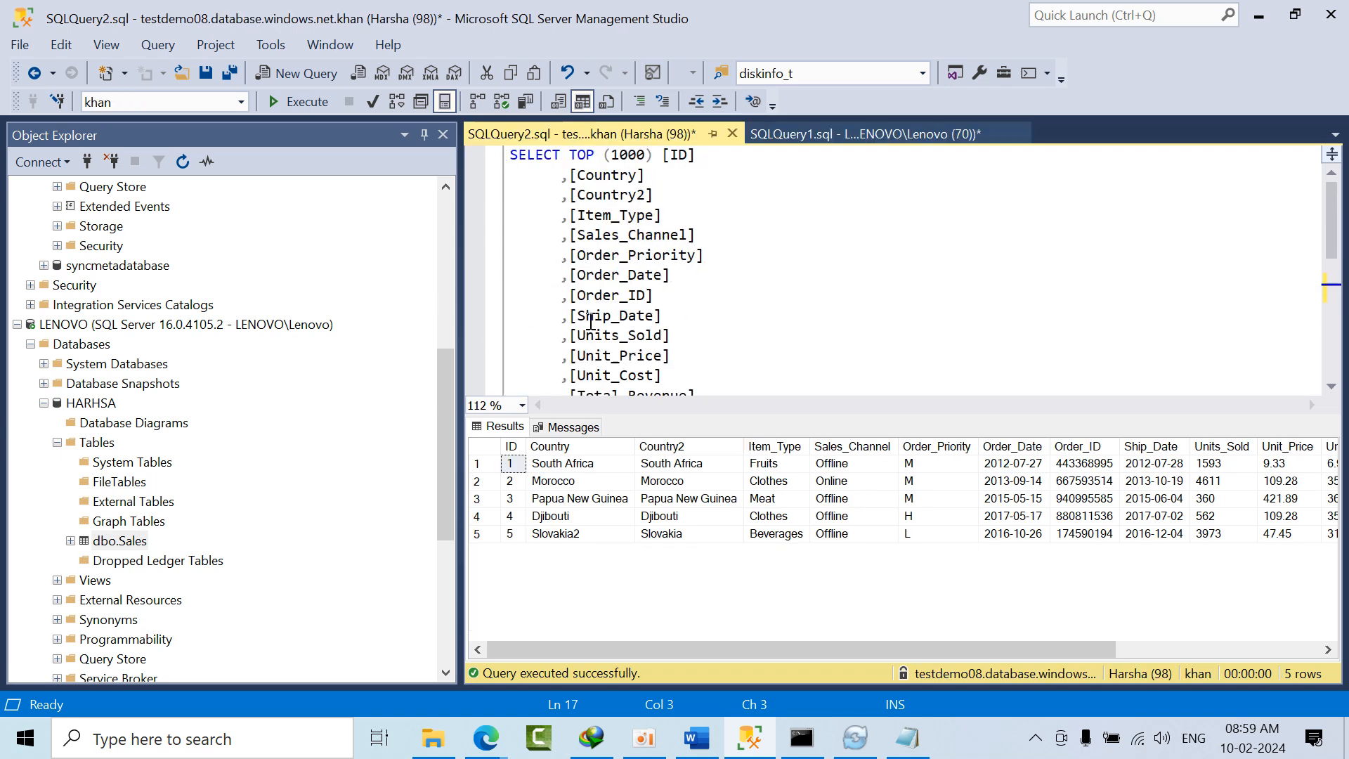
{"action": "scroll", "coordinate": [591, 322], "scroll_direction": "down", "scroll_amount": 3}
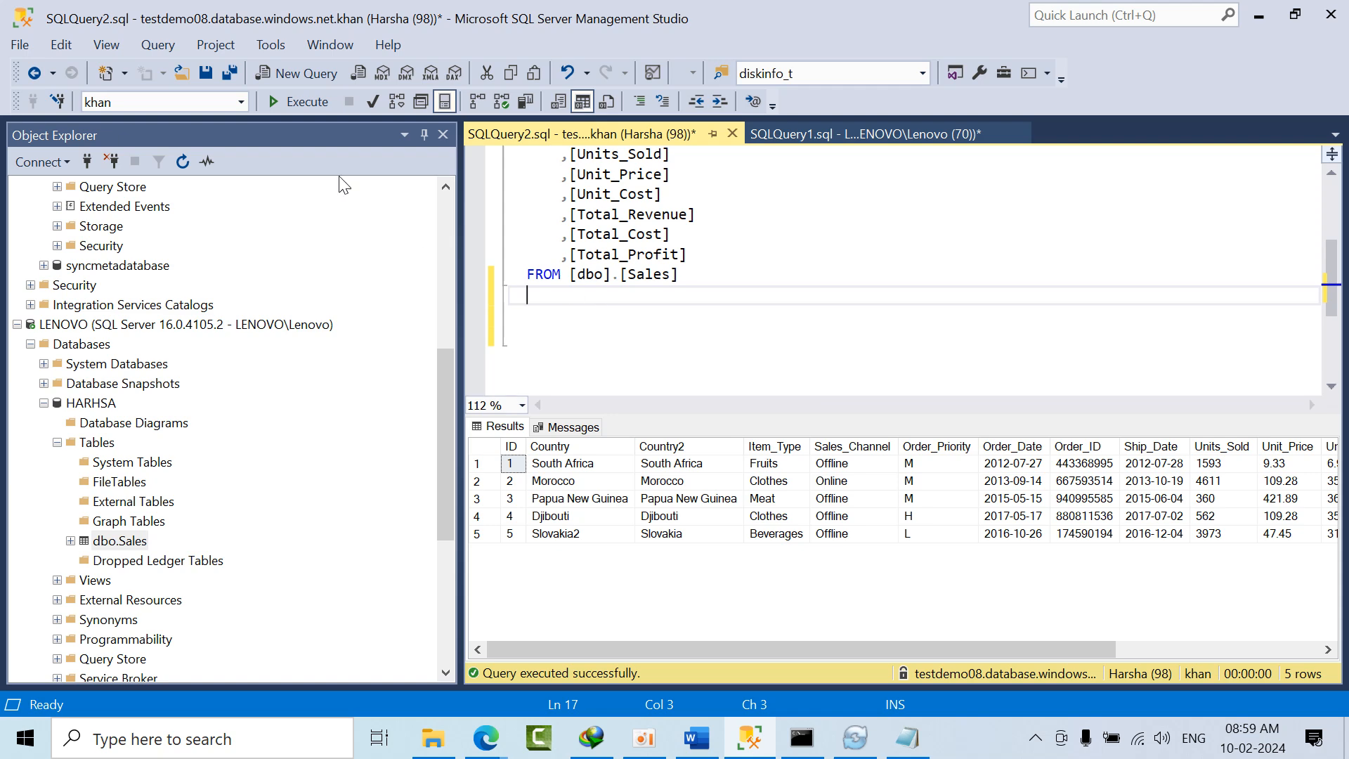
{"action": "left_click", "coordinate": [302, 103]}
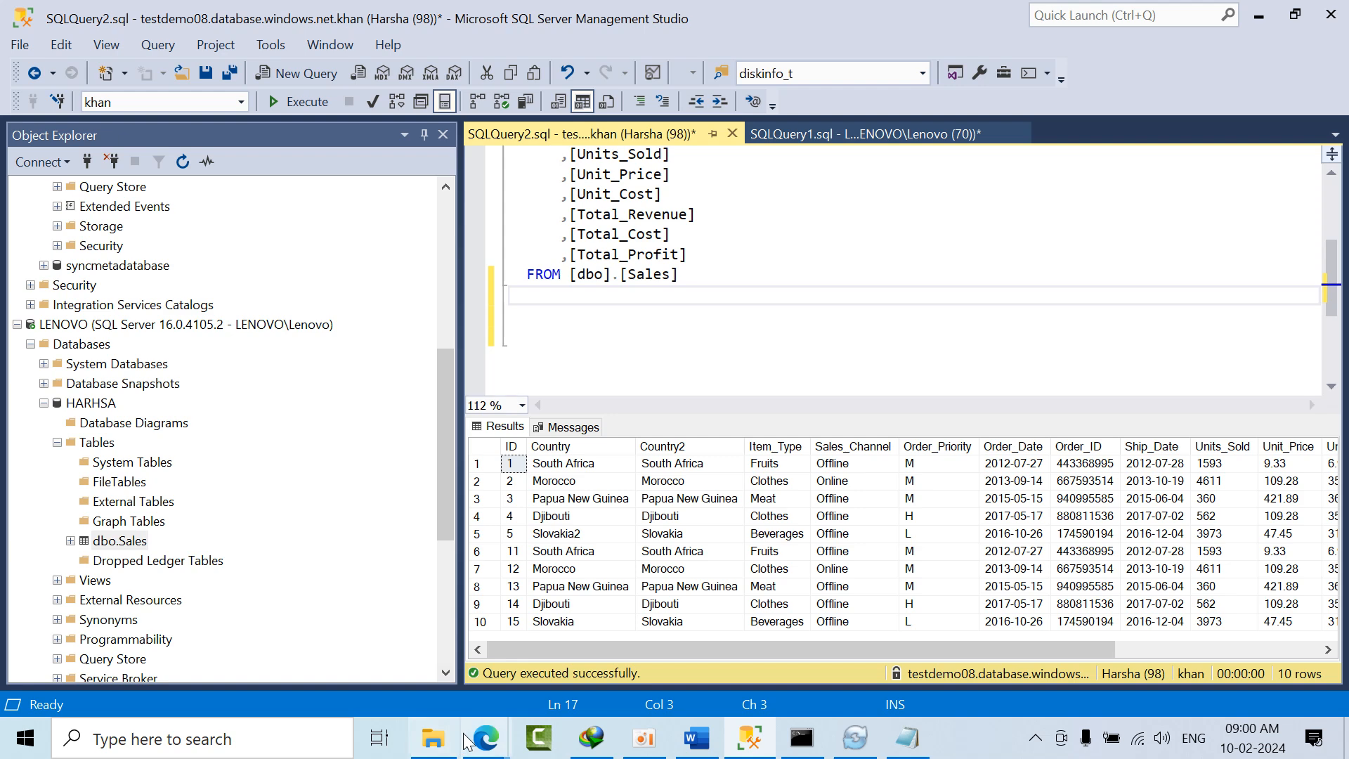
{"action": "mouse_move", "coordinate": [478, 734]}
{"action": "left_click", "coordinate": [418, 650]}
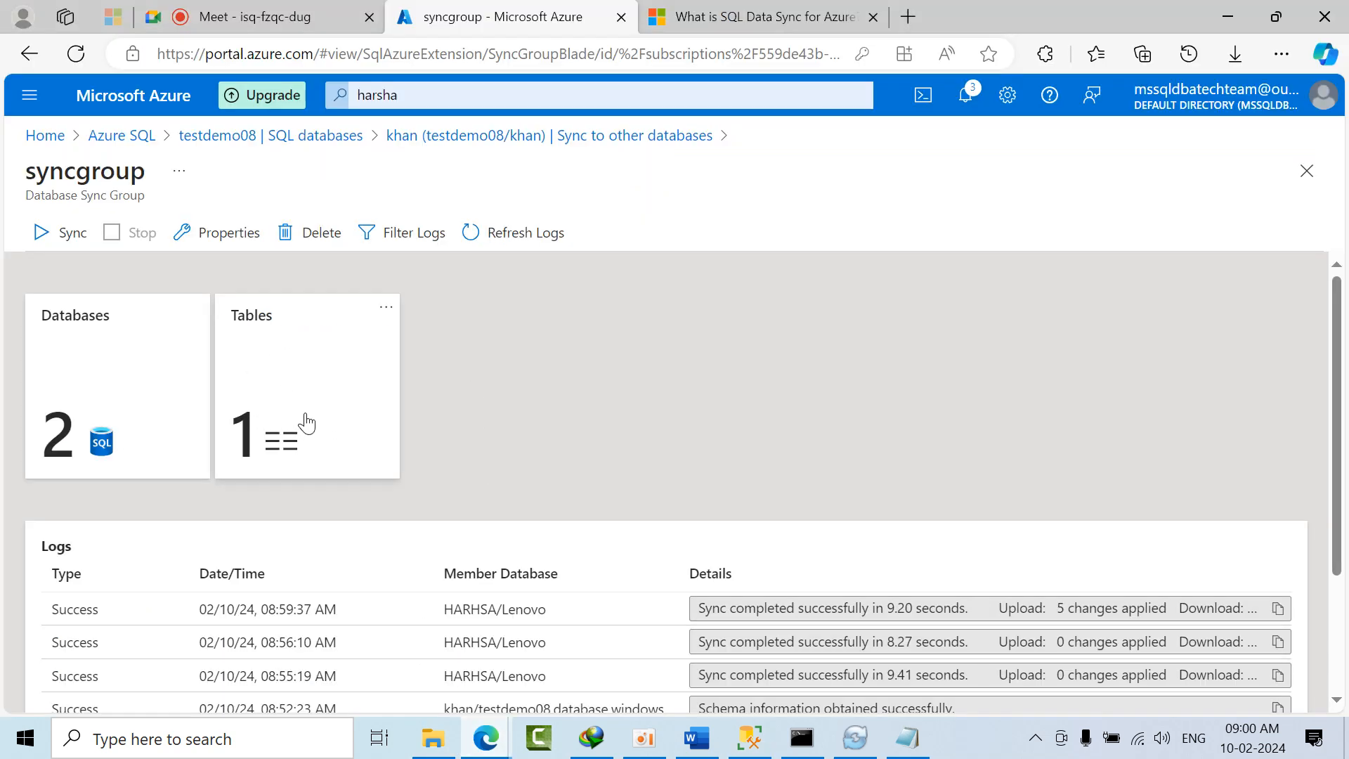
Step: In the sync group's Tables, uncheck and recheck dbo.Sales, then go to testdemo08's SQL databases
{"action": "left_click", "coordinate": [304, 425]}
{"action": "left_click", "coordinate": [42, 380]}
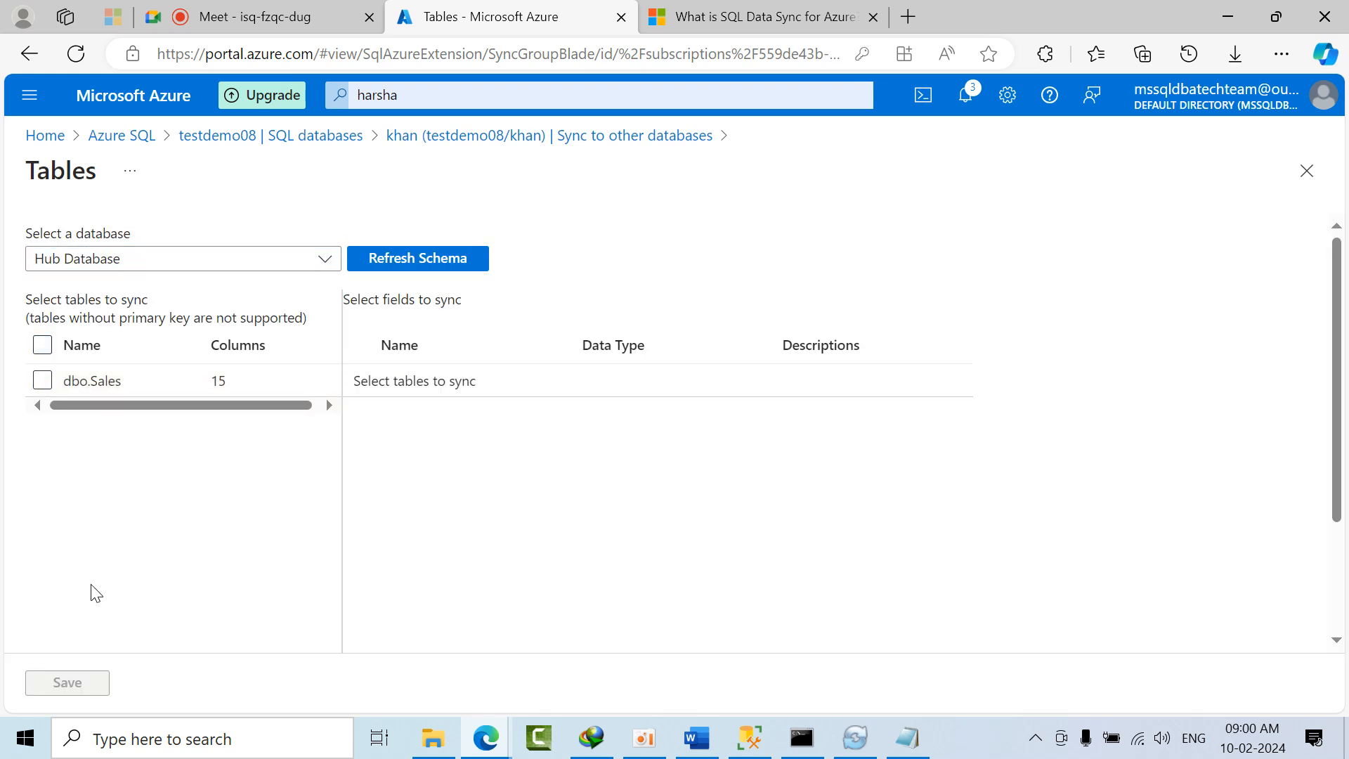
{"action": "left_click", "coordinate": [42, 380]}
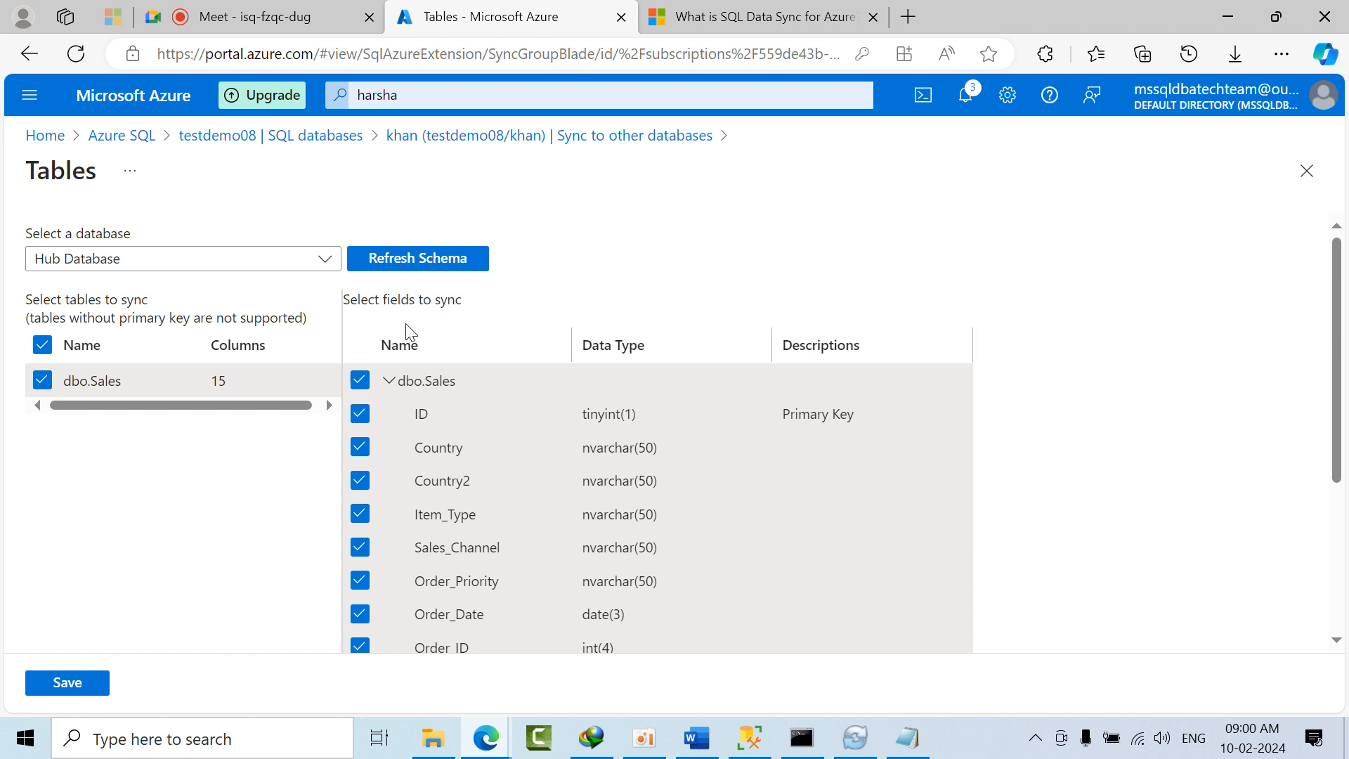
{"action": "left_click", "coordinate": [350, 137]}
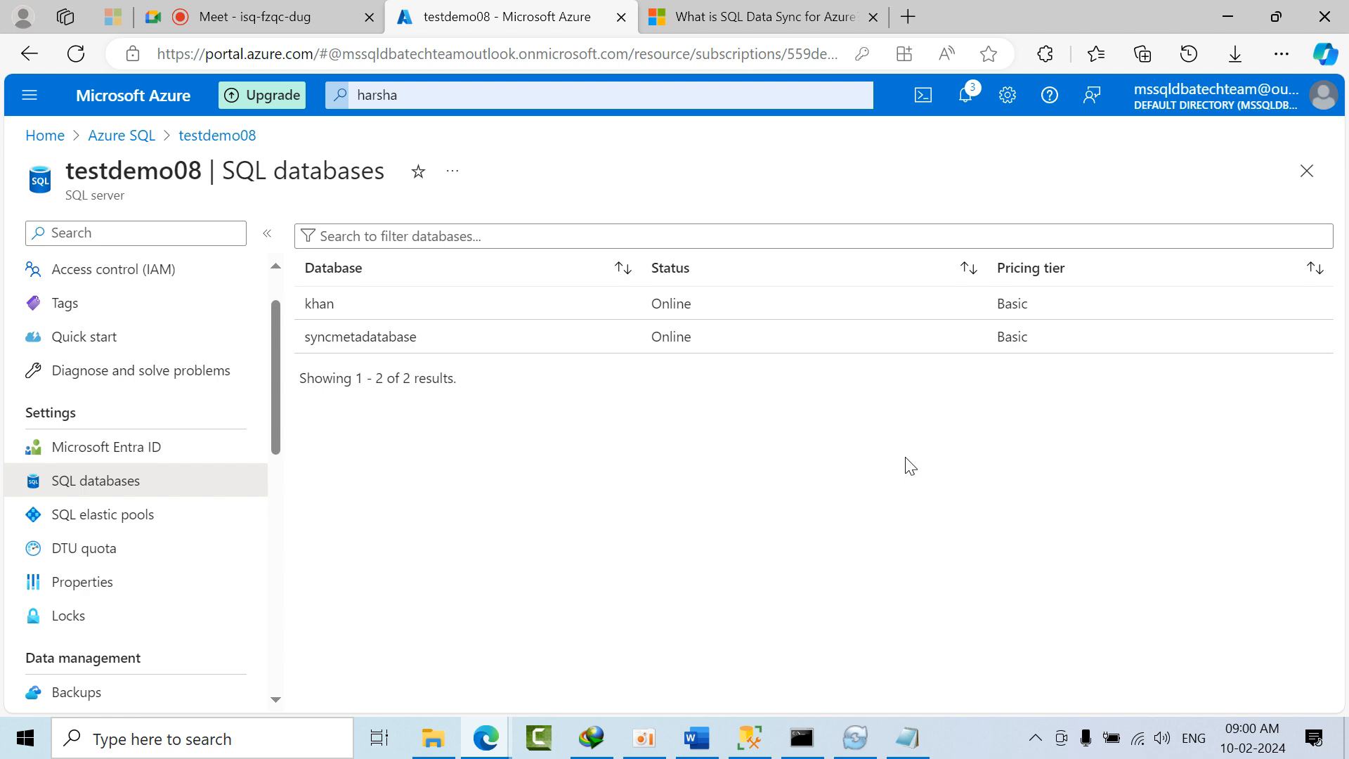
Step: On the Data Sync article, highlight the tracking-changes and synchronizing-data explanations
{"action": "left_click", "coordinate": [767, 14]}
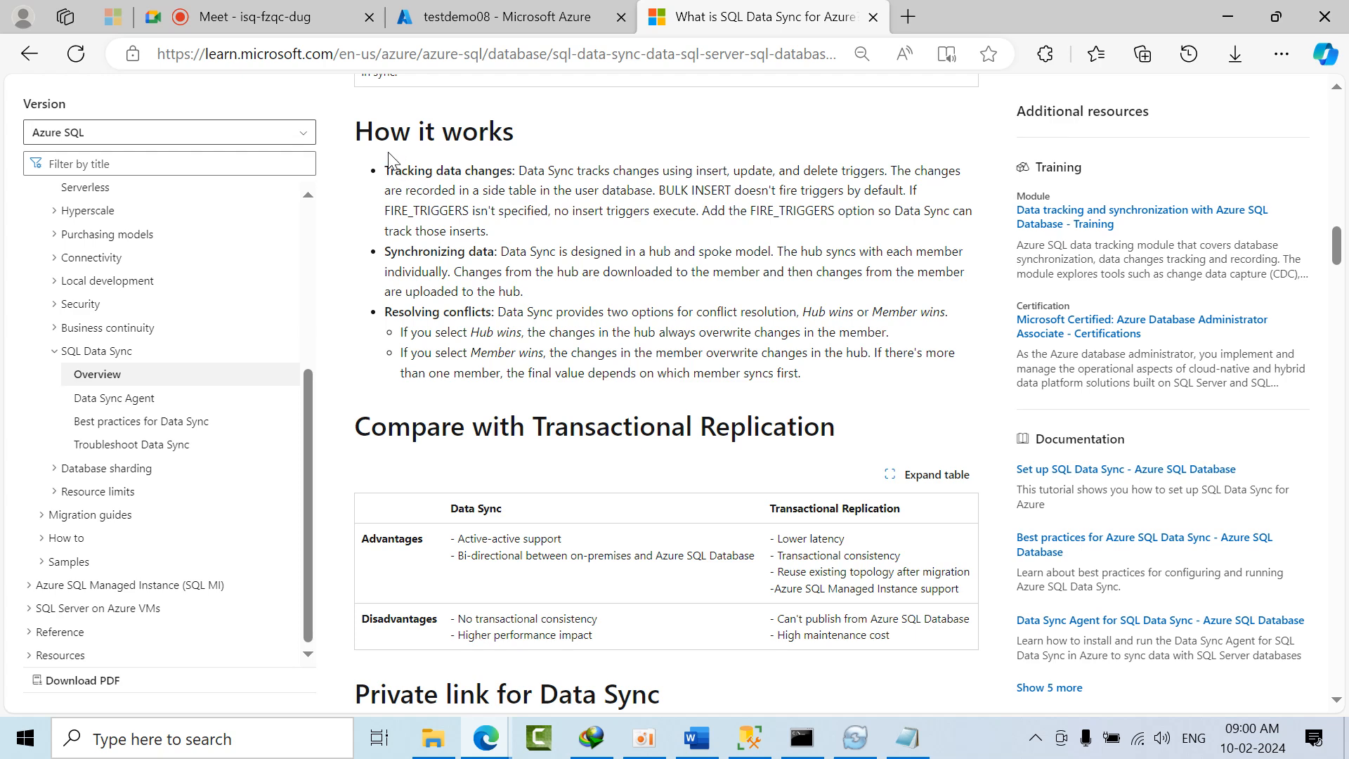
{"action": "left_click_drag", "start_coordinate": [392, 171], "coordinate": [486, 188]}
{"action": "double_click", "coordinate": [390, 252]}
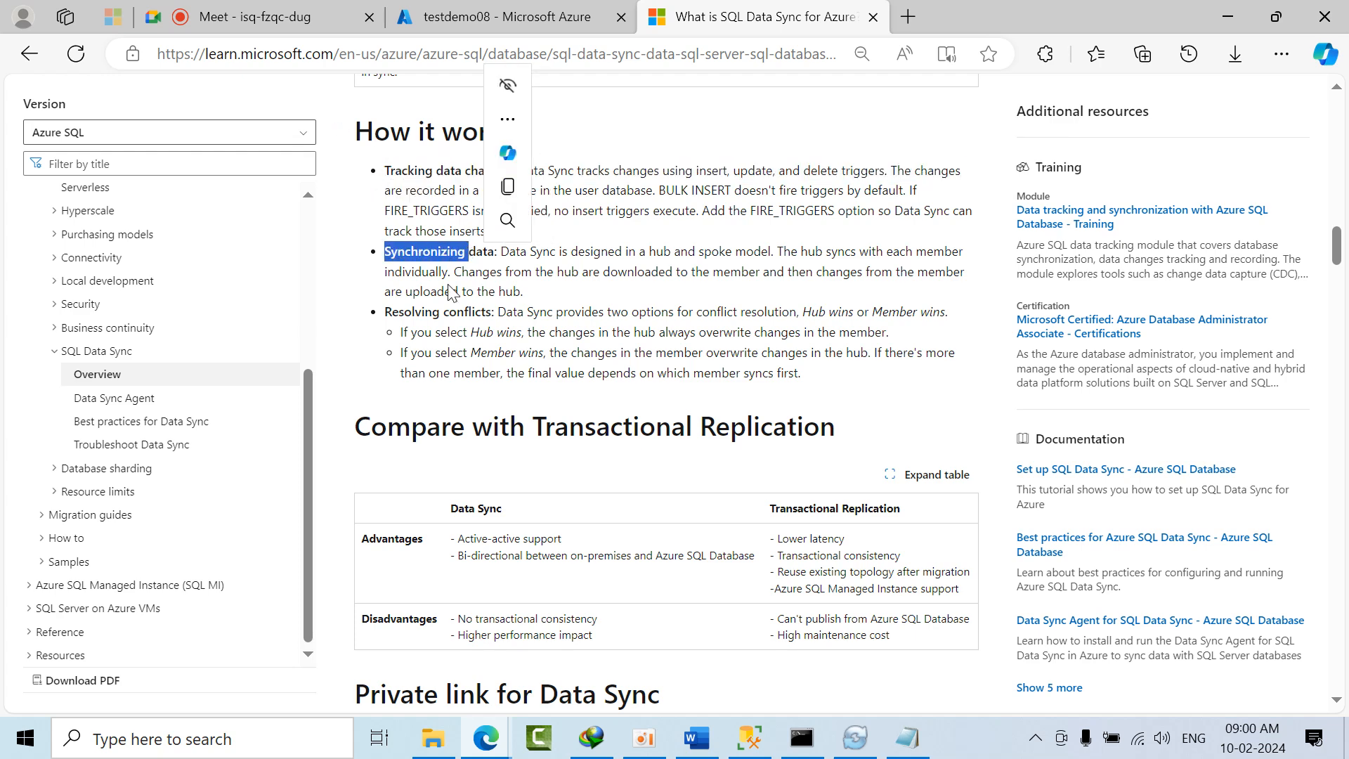
{"action": "left_click_drag", "start_coordinate": [481, 291], "coordinate": [391, 311]}
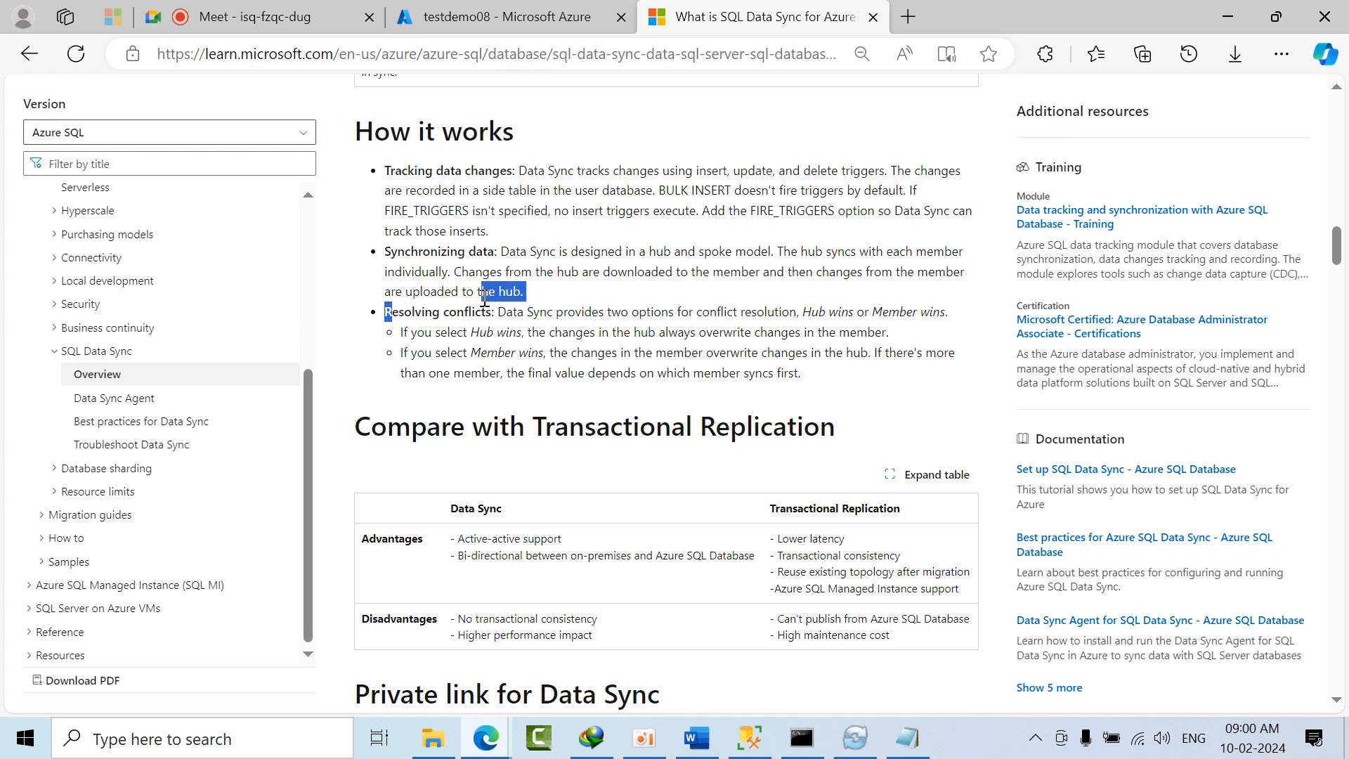
{"action": "left_click", "coordinate": [536, 327]}
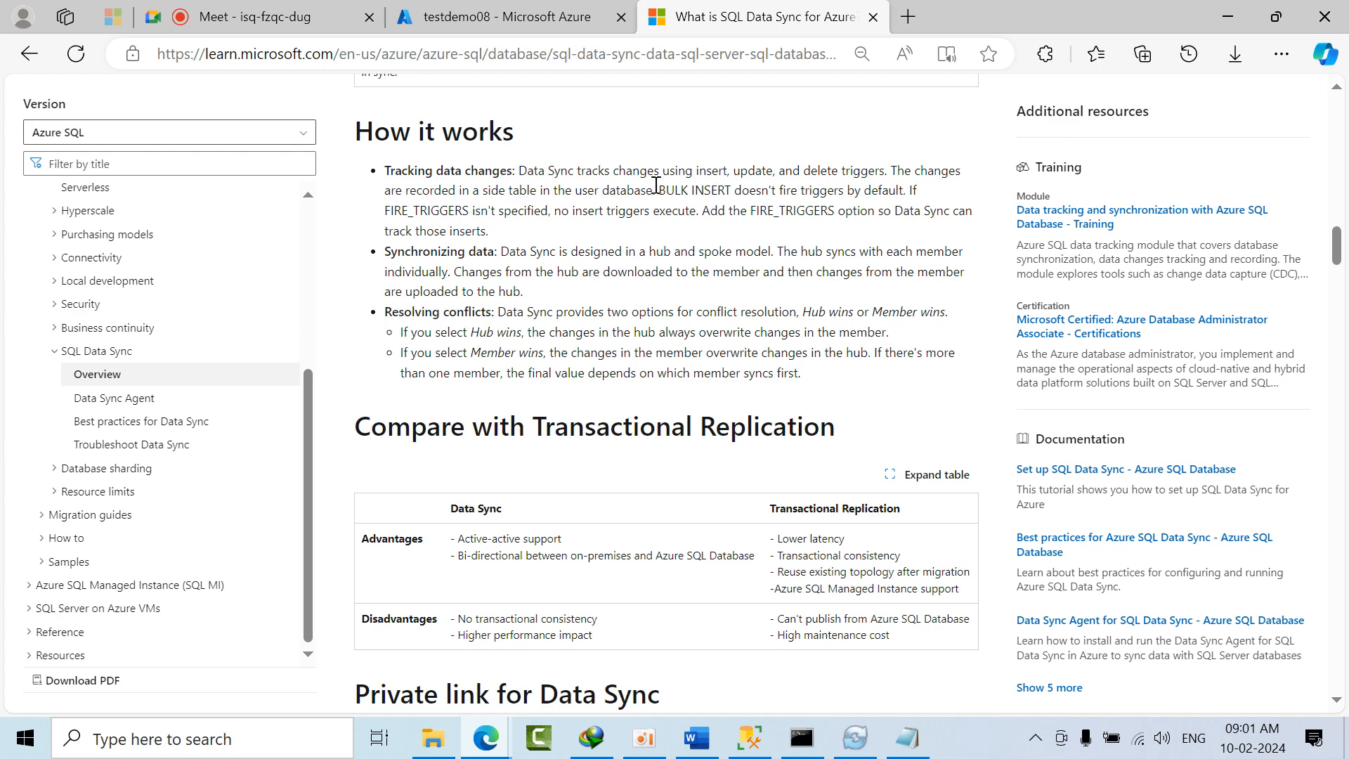
Step: Highlight the How it works note that BULK INSERT skips triggers without FIRE_TRIGGERS
{"action": "left_click_drag", "start_coordinate": [660, 190], "coordinate": [780, 211]}
{"action": "left_click", "coordinate": [574, 240]}
{"action": "left_click_drag", "start_coordinate": [661, 190], "coordinate": [709, 222]}
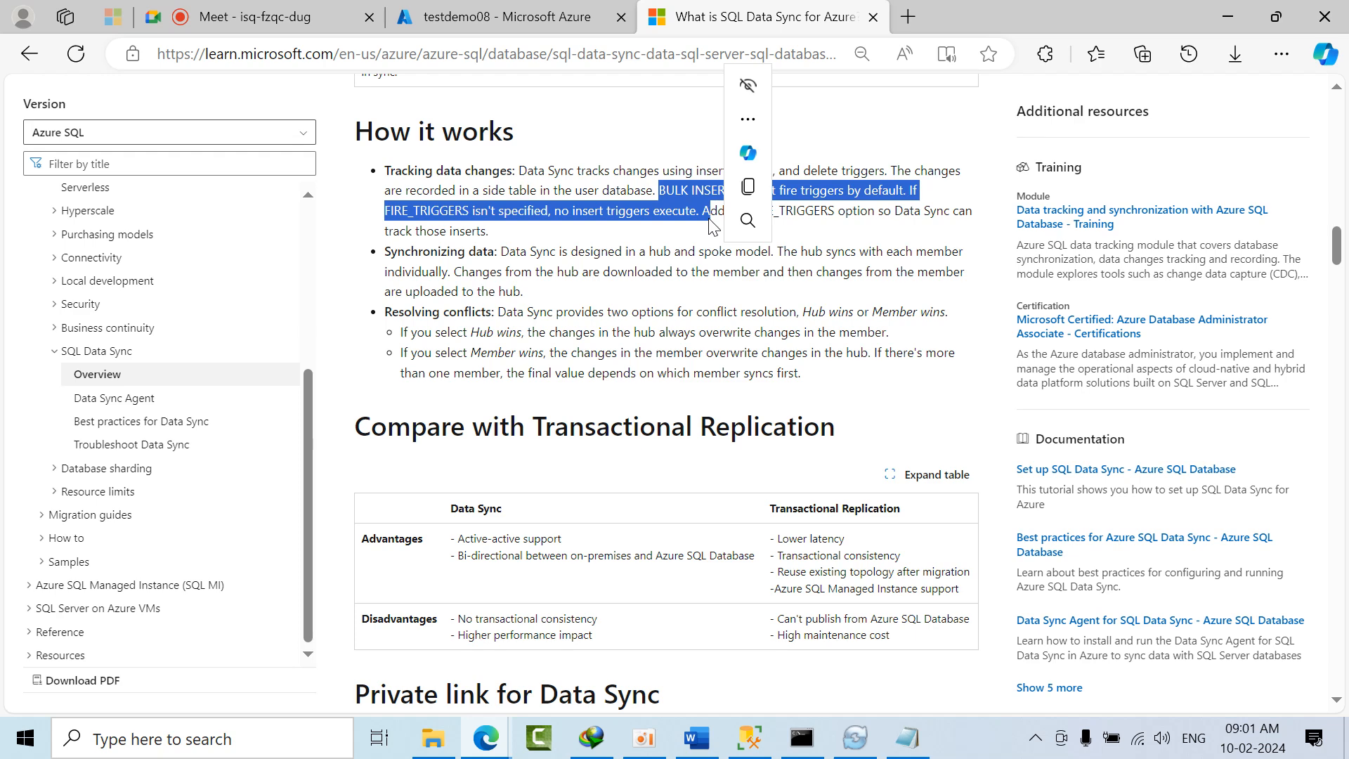
{"action": "left_click", "coordinate": [692, 350]}
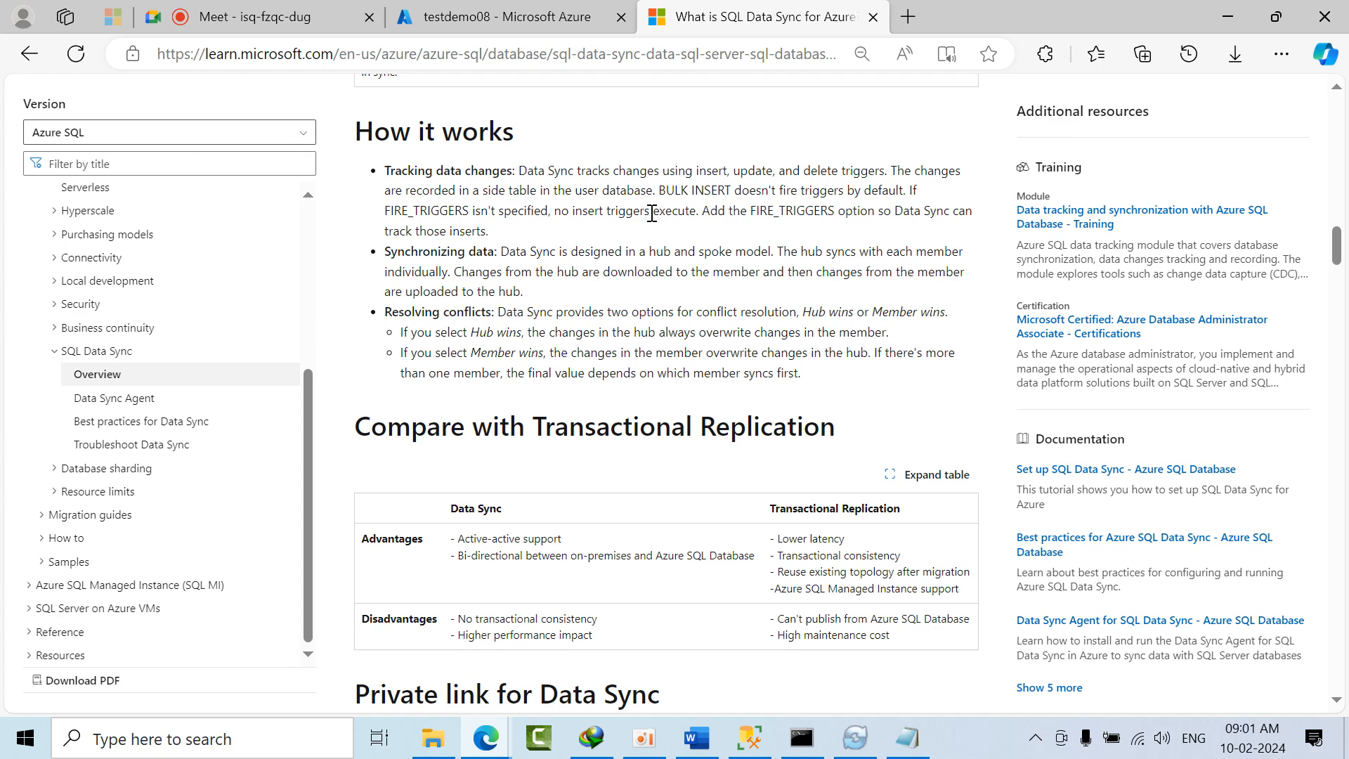
{"action": "key", "text": "ctrl+f"}
{"action": "key", "text": "BackSpace"}
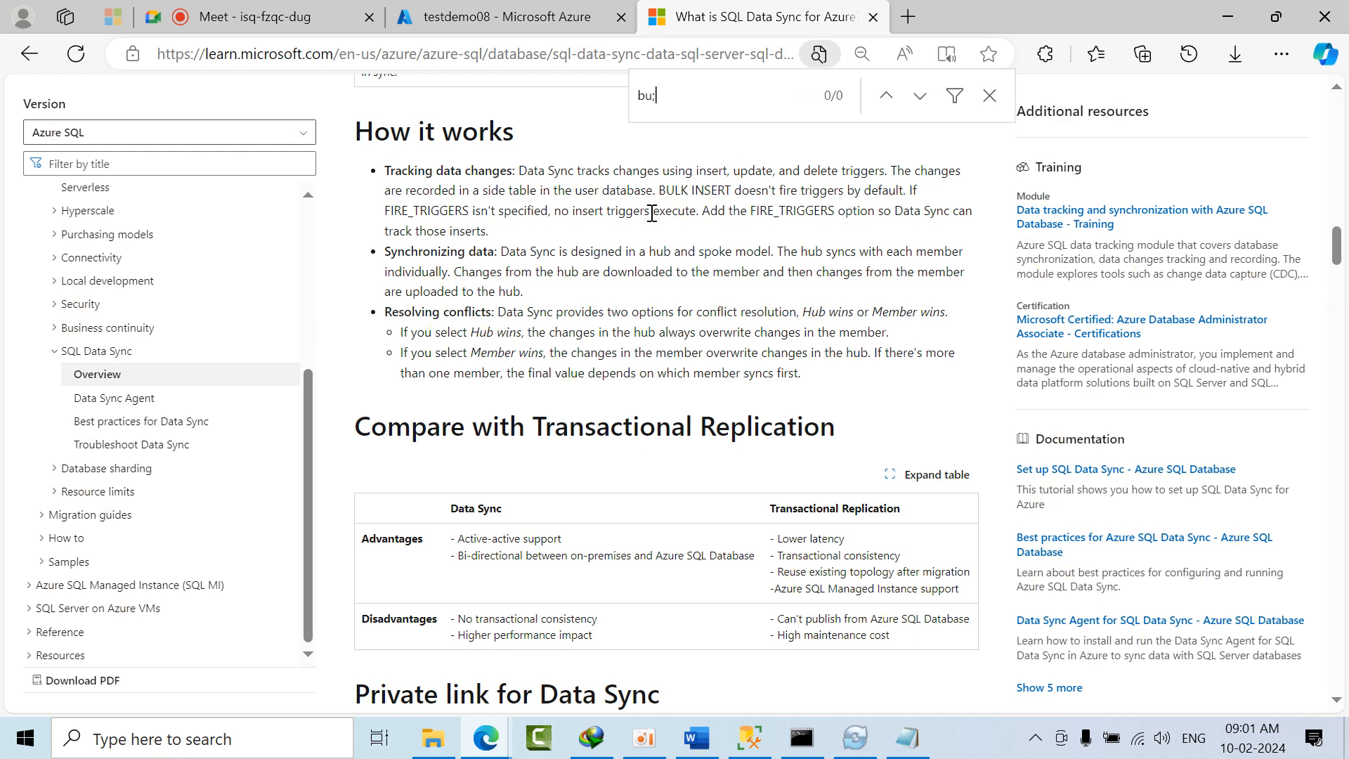
{"action": "type", "text": "bulk"}
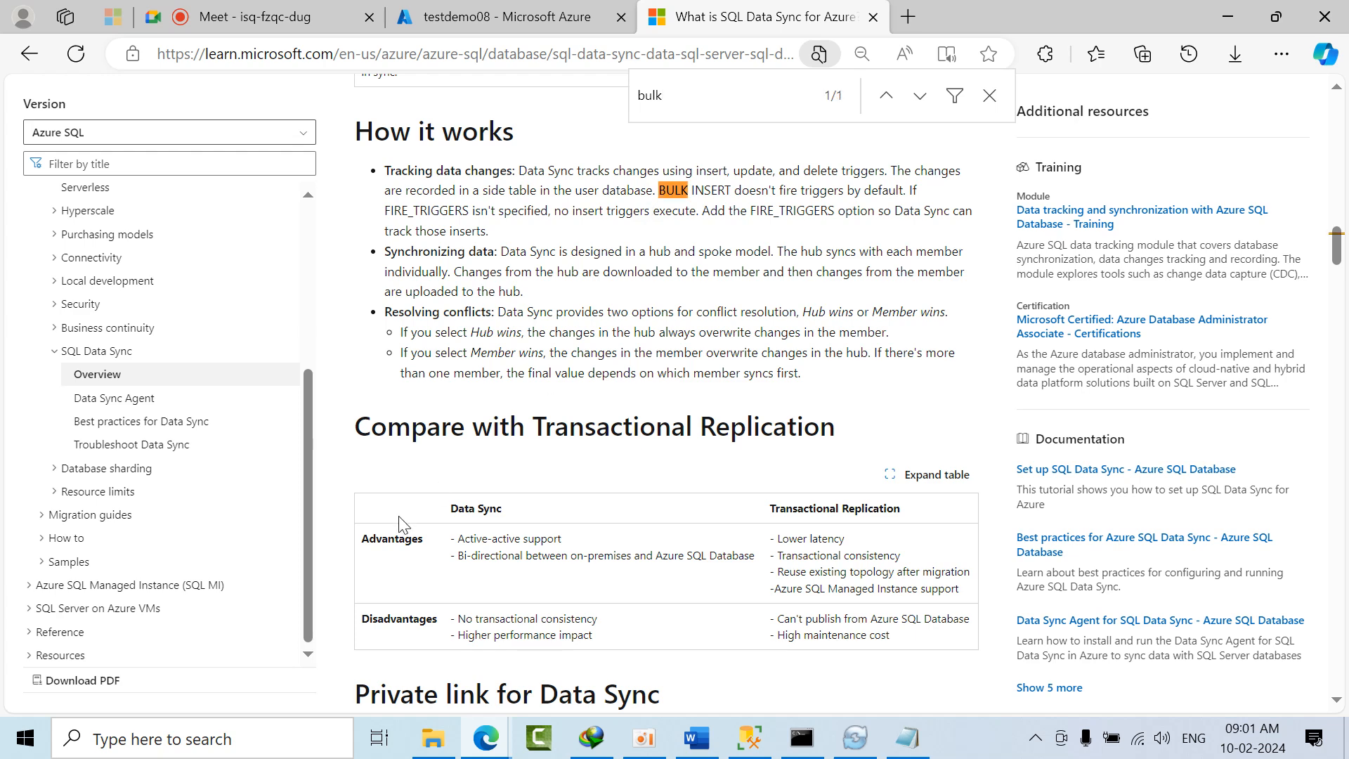
{"action": "left_click_drag", "start_coordinate": [664, 190], "coordinate": [552, 213]}
{"action": "left_click", "coordinate": [569, 247]}
{"action": "left_click", "coordinate": [989, 95]}
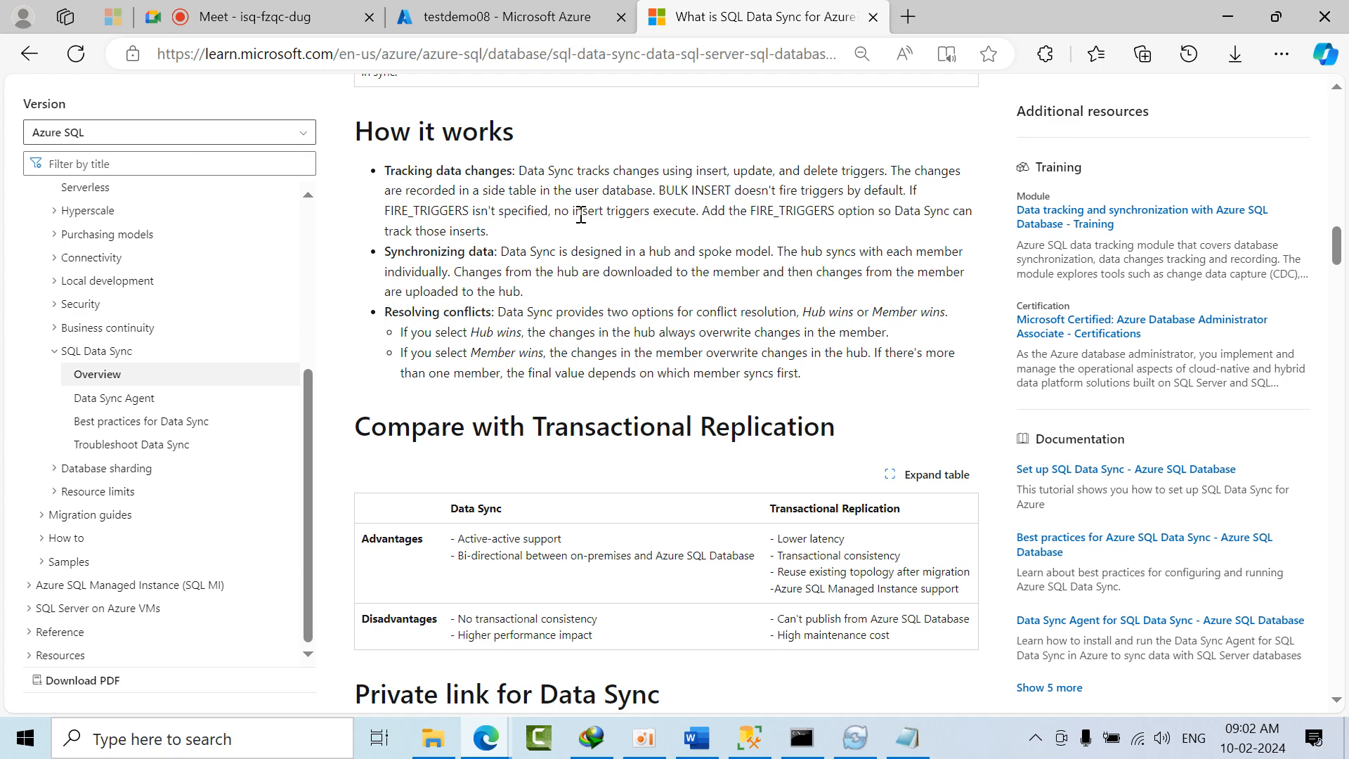
Step: Launch Word from Windows search and open a maximised blank document, dismissing sign-in
{"action": "left_click", "coordinate": [231, 739]}
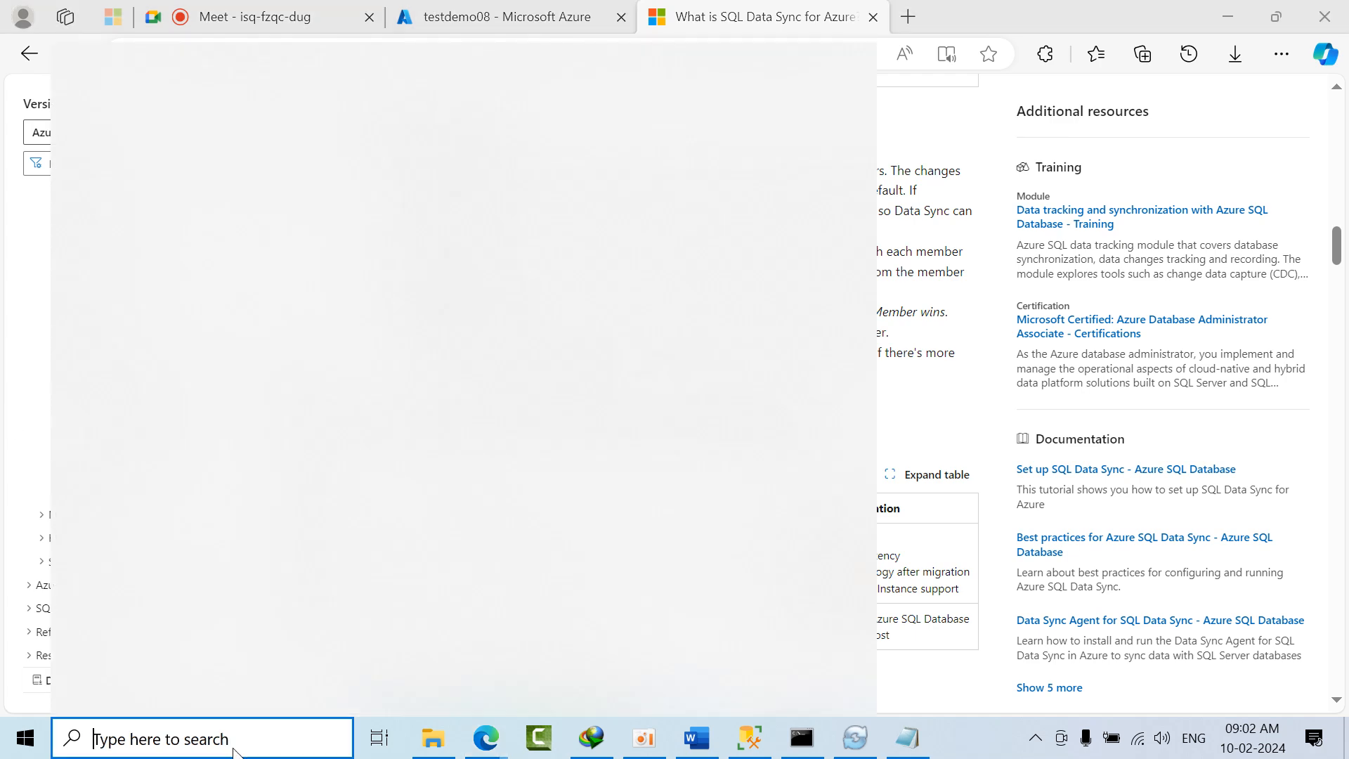
{"action": "type", "text": "ord"}
{"action": "key", "text": "BackSpace"}
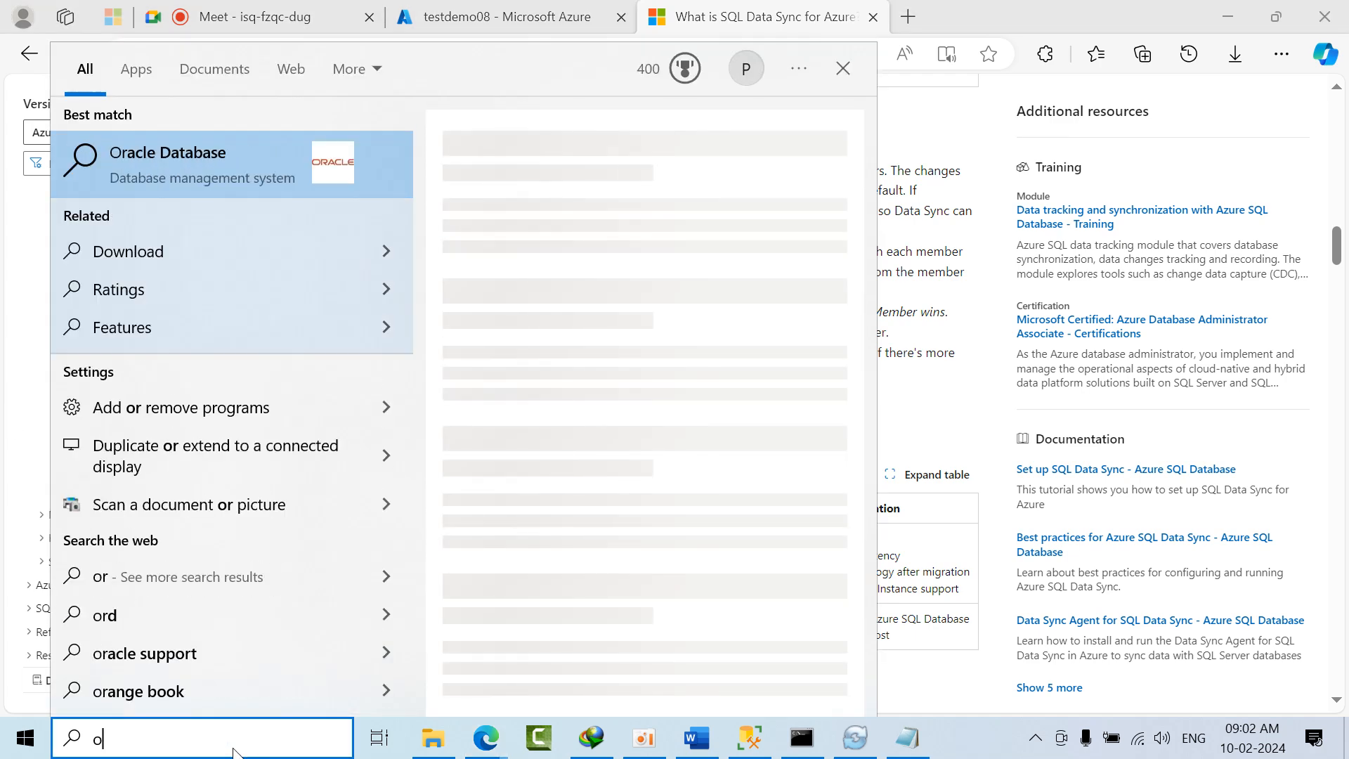
{"action": "key", "text": "BackSpace"}
{"action": "key", "text": "BackSpace"}
{"action": "type", "text": "word"}
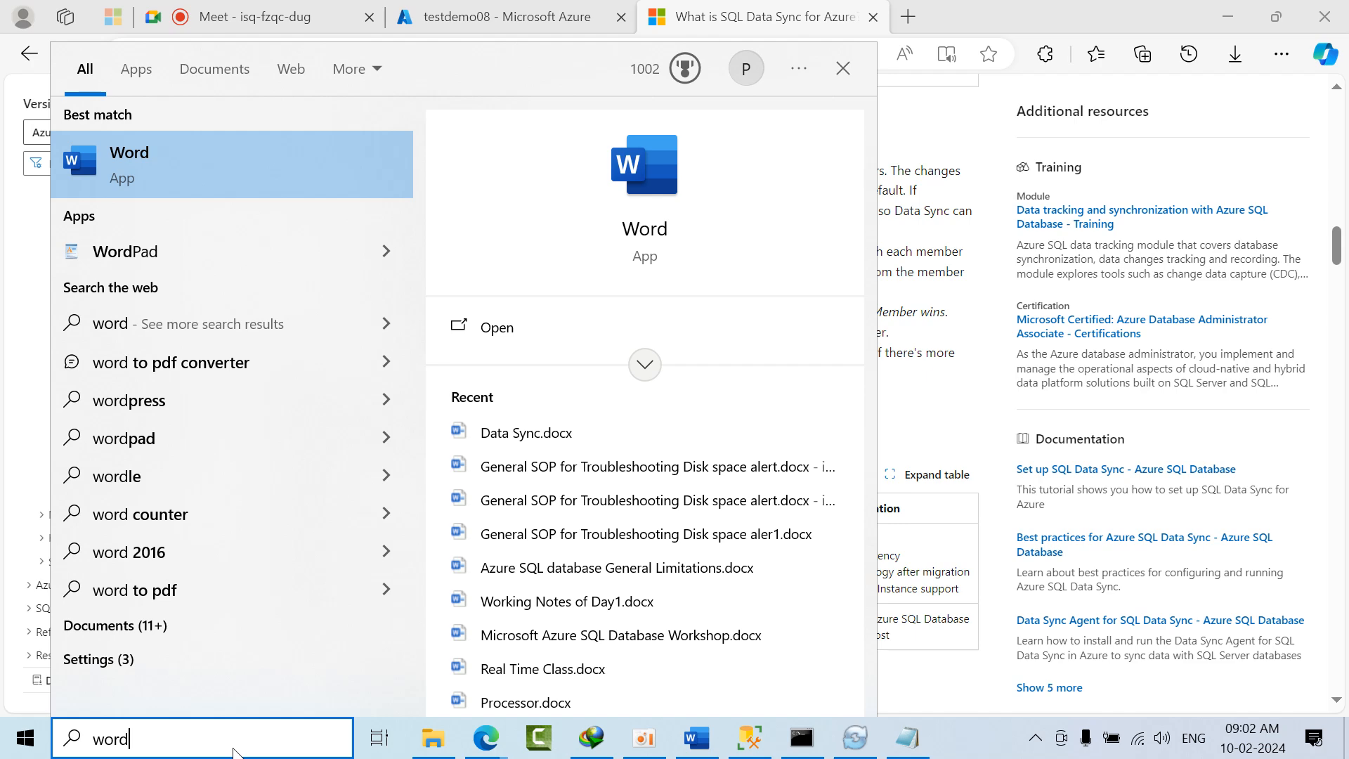
{"action": "key", "text": "Return"}
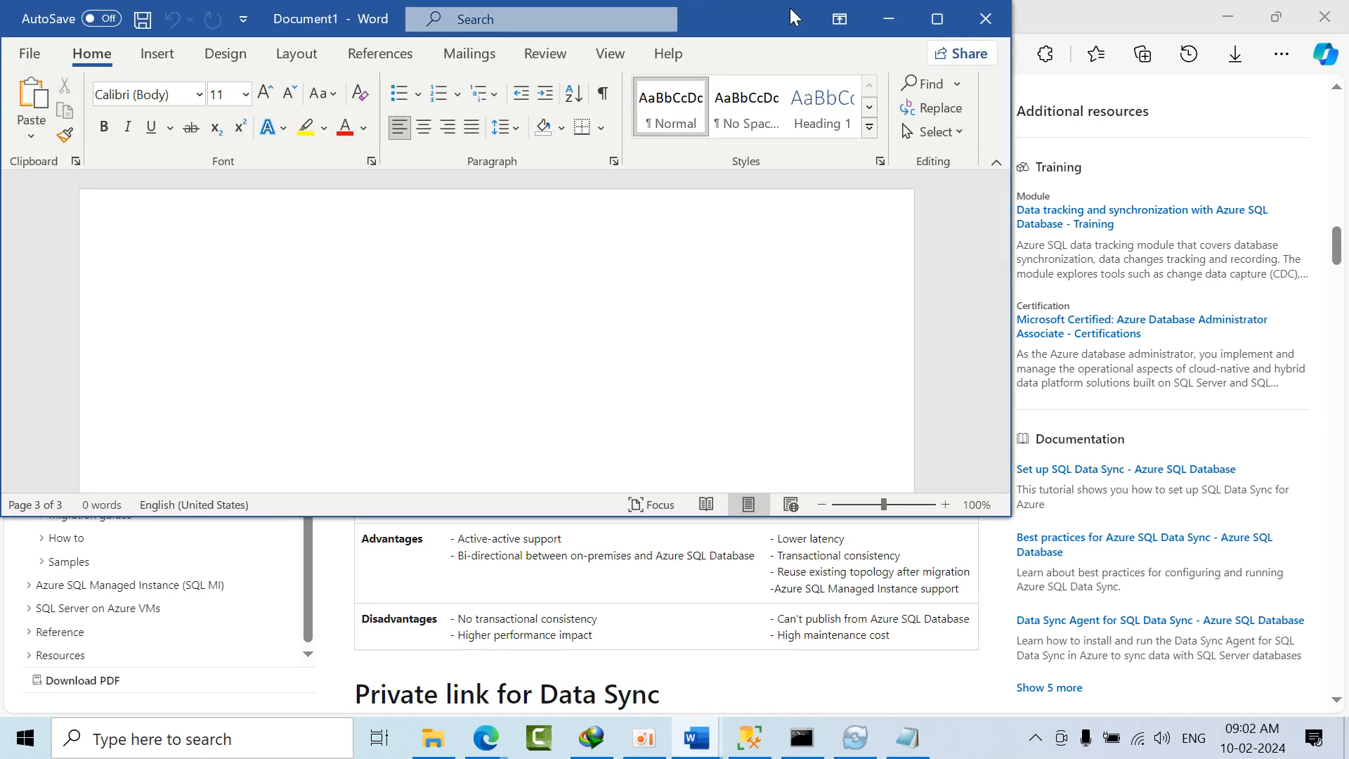
{"action": "left_click", "coordinate": [766, 17]}
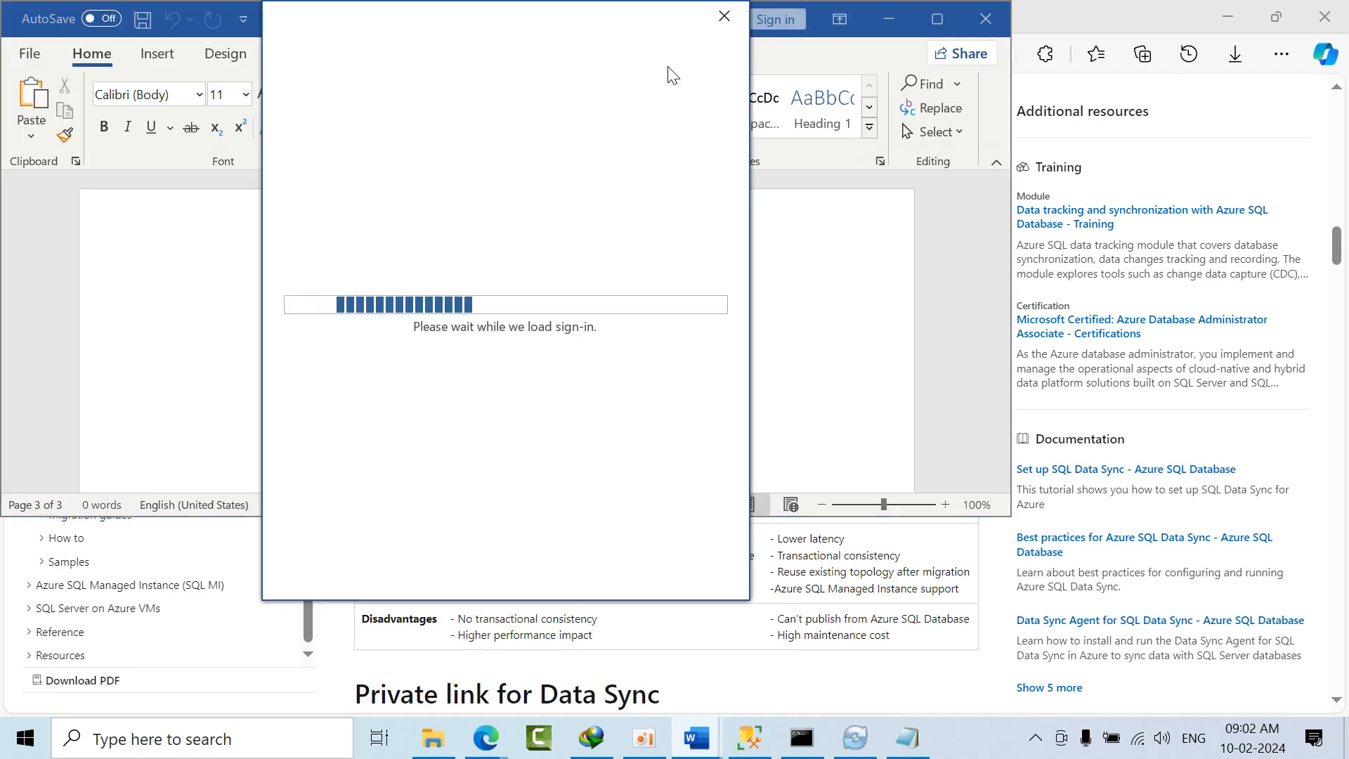
{"action": "left_click", "coordinate": [724, 16]}
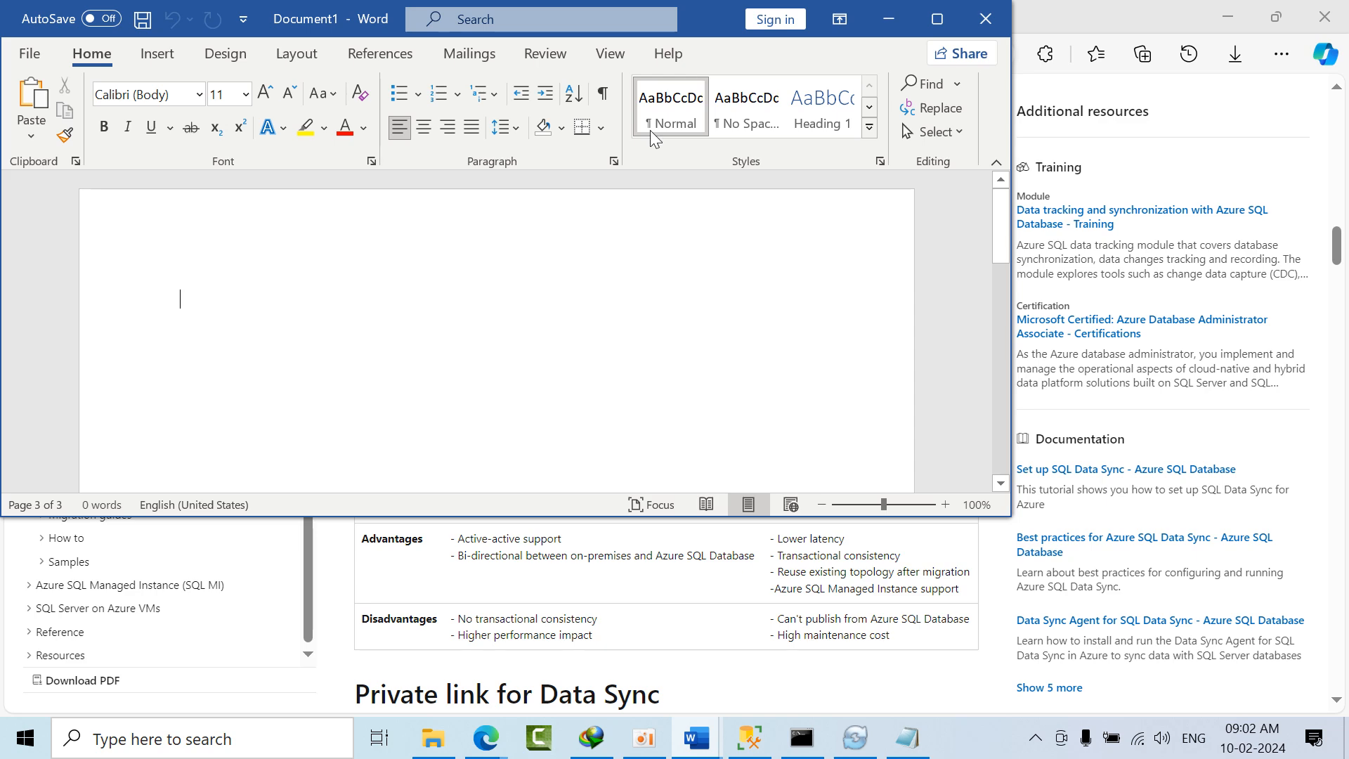
{"action": "left_click", "coordinate": [939, 21]}
Step: Type the notes 'Azure', 'schema changes', 'Colum drop' and 'Colum add' on separate lines
{"action": "type", "text": "Azure"}
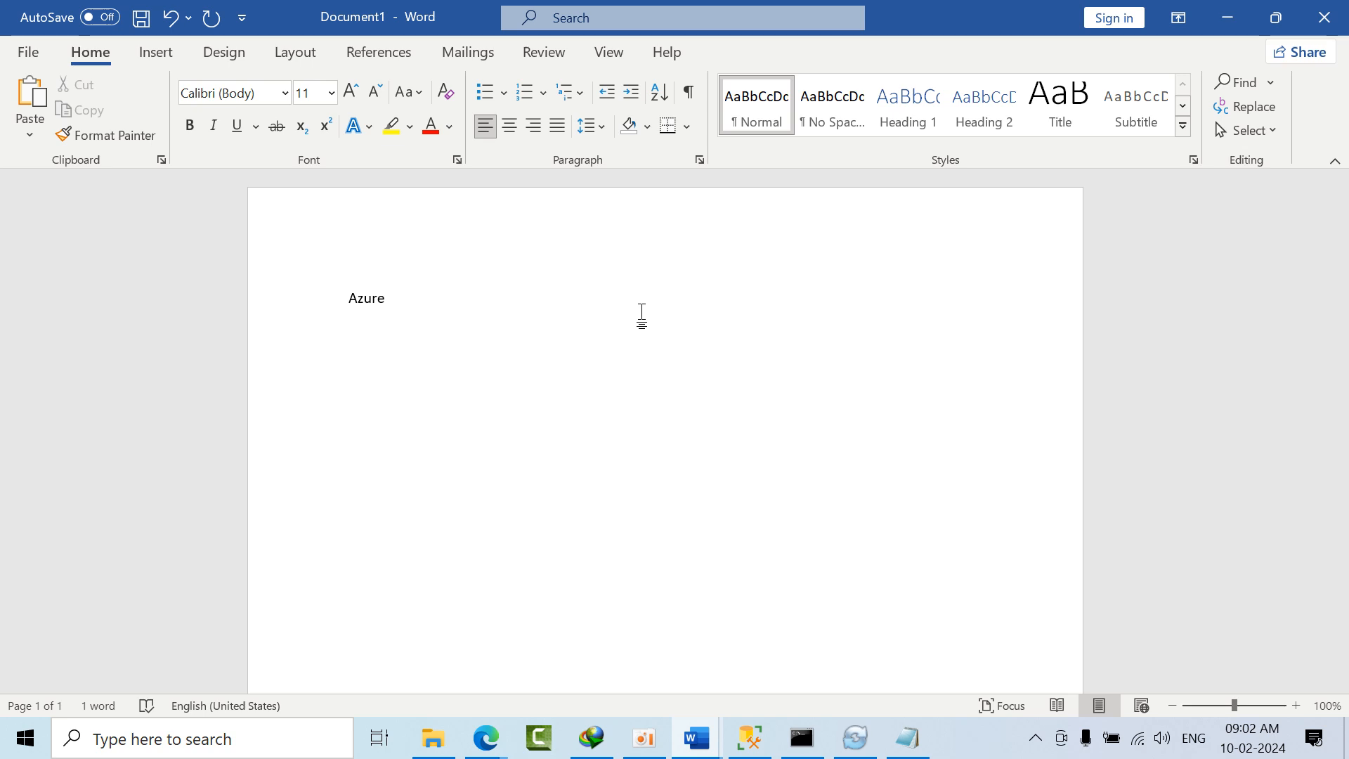
{"action": "key", "text": "Return"}
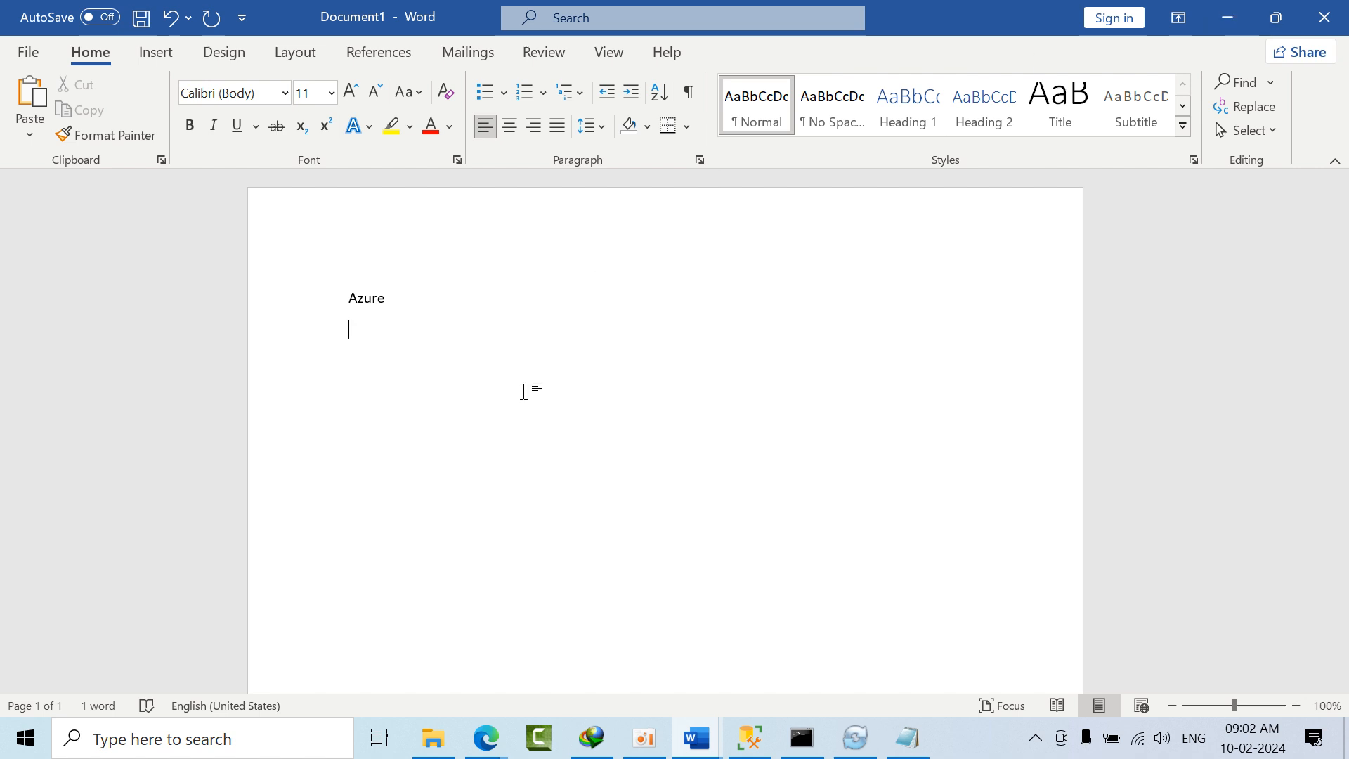
{"action": "key", "text": "Return"}
{"action": "type", "text": "schema changes"}
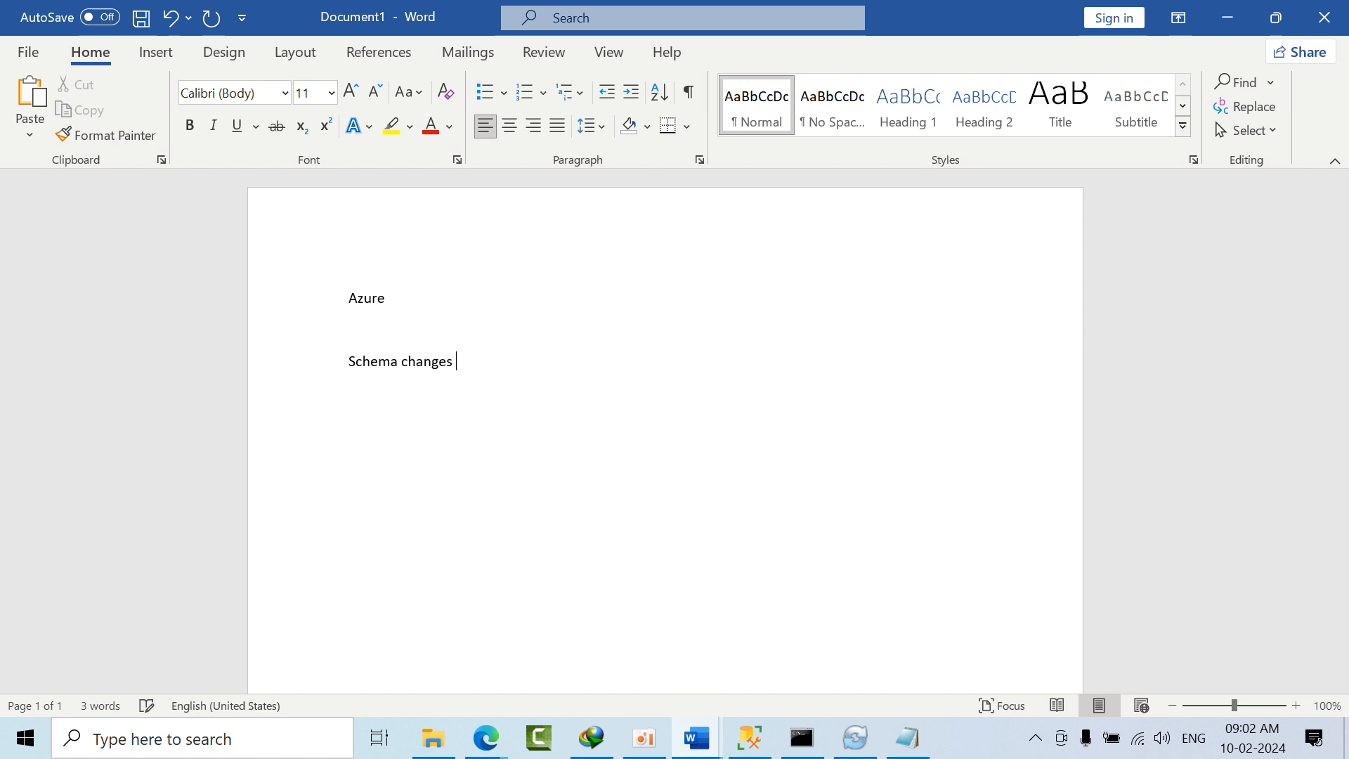
{"action": "key", "text": "Return"}
{"action": "type", "text": "Colum"}
{"action": "key", "text": "BackSpace"}
{"action": "type", "text": "um drop"}
{"action": "key", "text": "Return"}
{"action": "key", "text": "Return"}
{"action": "type", "text": "cpi,"}
{"action": "key", "text": "BackSpace"}
{"action": "key", "text": "BackSpace"}
{"action": "key", "text": "BackSpace"}
{"action": "type", "text": "olum add"}
{"action": "key", "text": "Return"}
{"action": "key", "text": "Return"}
Step: Add lines 'Datatype changes', 'add one more database', 'add one more table to syn group' and 'Bulk'
{"action": "type", "text": "dae"}
{"action": "key", "text": "BackSpace"}
{"action": "key", "text": "BackSpace"}
{"action": "key", "text": "BackSpace"}
{"action": "type", "text": "t"}
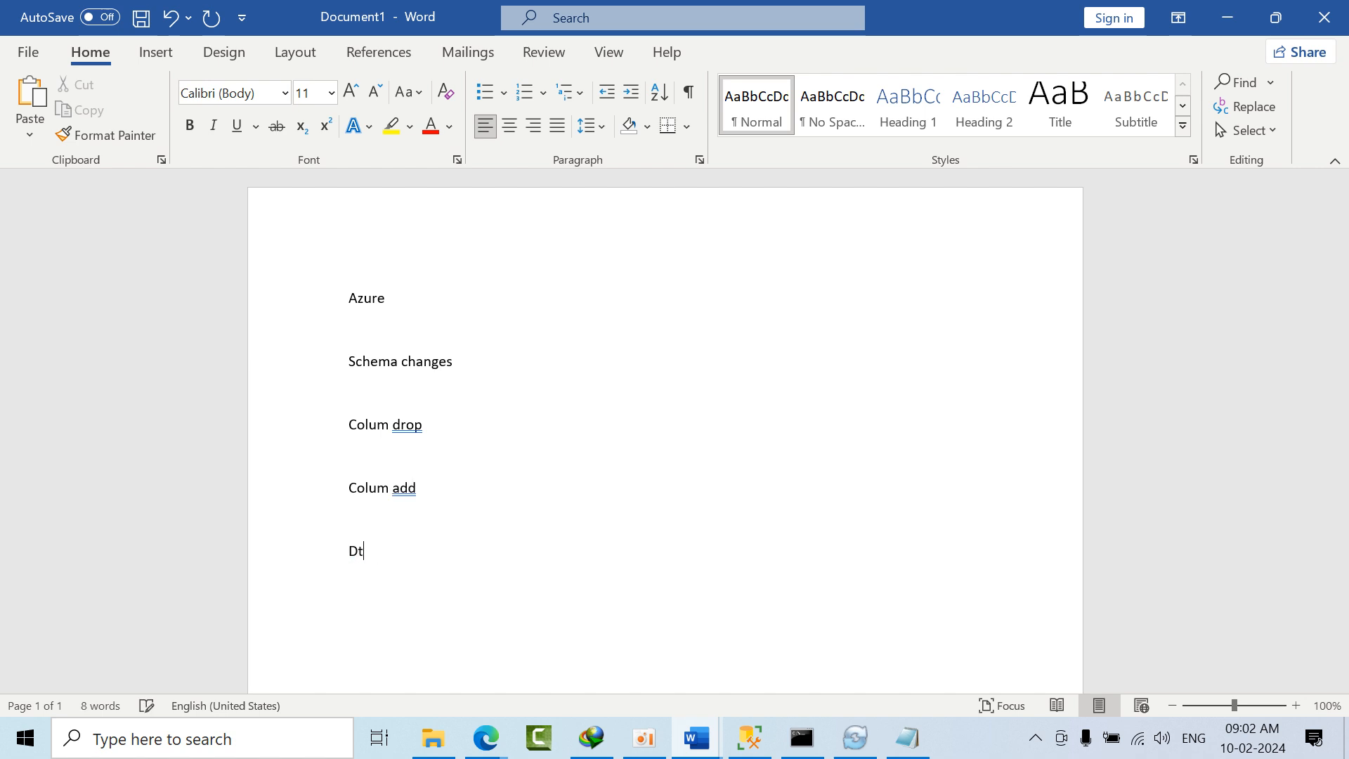
{"action": "type", "text": "tat yp"}
{"action": "key", "text": "BackSpace"}
{"action": "key", "text": "BackSpace"}
{"action": "type", "text": "ype"}
{"action": "key", "text": "BackSpace"}
{"action": "key", "text": "BackSpace"}
{"action": "key", "text": "BackSpace"}
{"action": "type", "text": "pe changes"}
{"action": "key", "text": "Return"}
{"action": "type", "text": "add one"}
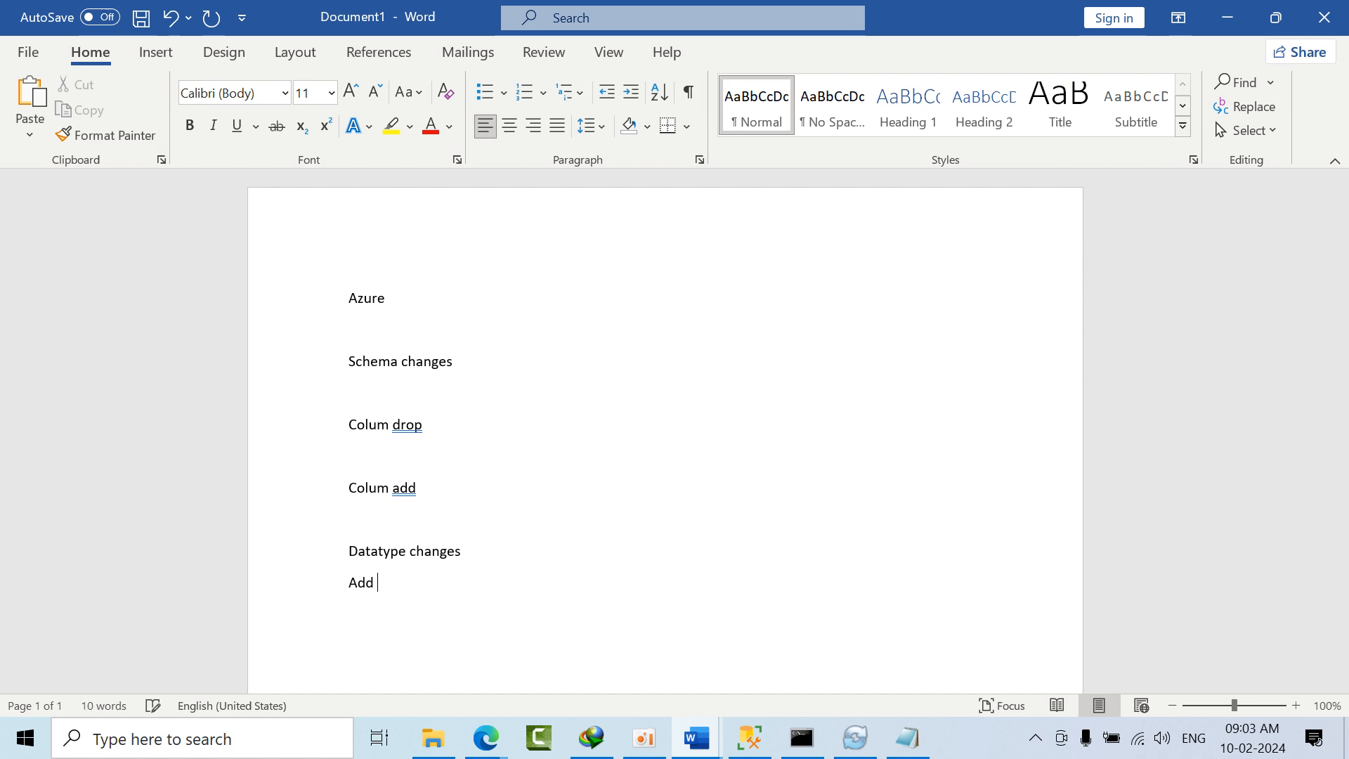
{"action": "type", "text": " more database"}
{"action": "key", "text": "Return"}
{"action": "type", "text": "add m"}
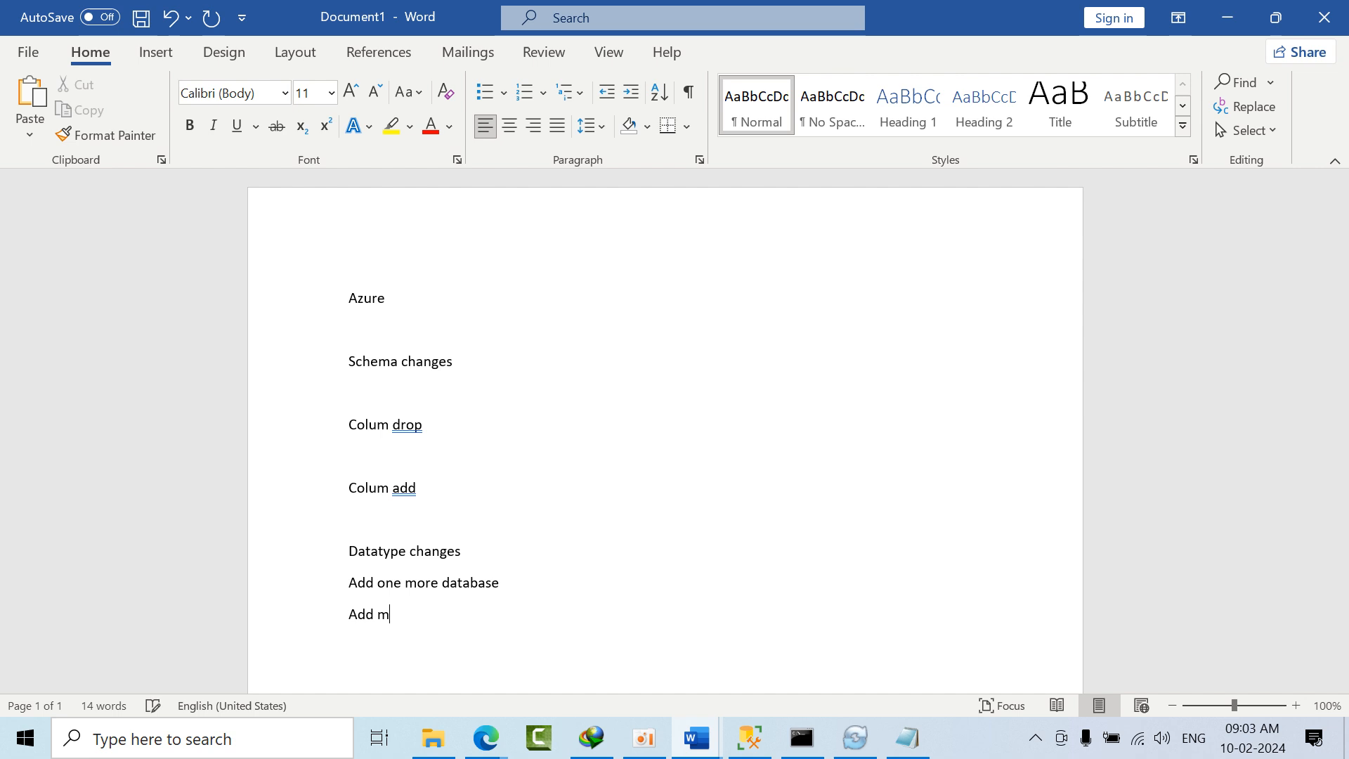
{"action": "key", "text": "BackSpace"}
{"action": "type", "text": "one more table to syn group"}
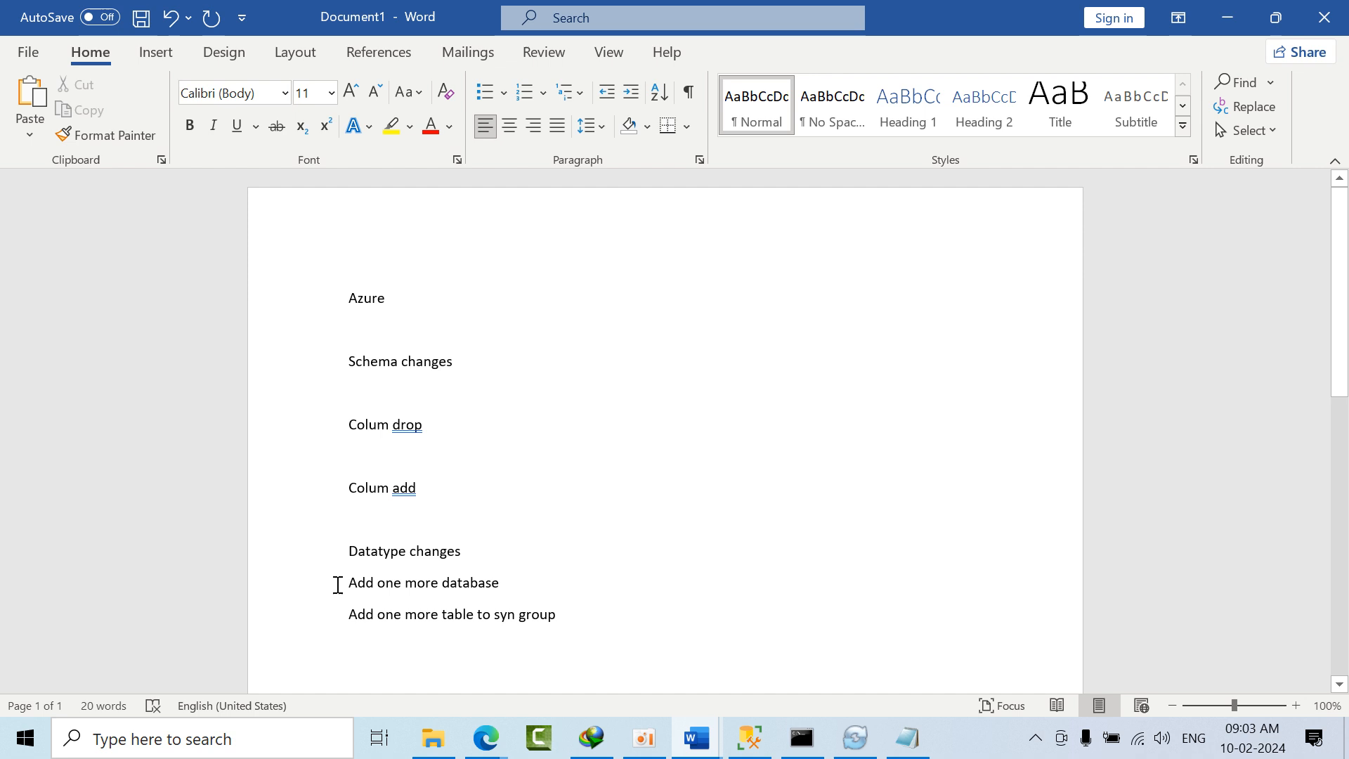
{"action": "key", "text": "Return"}
{"action": "type", "text": "Bu;"}
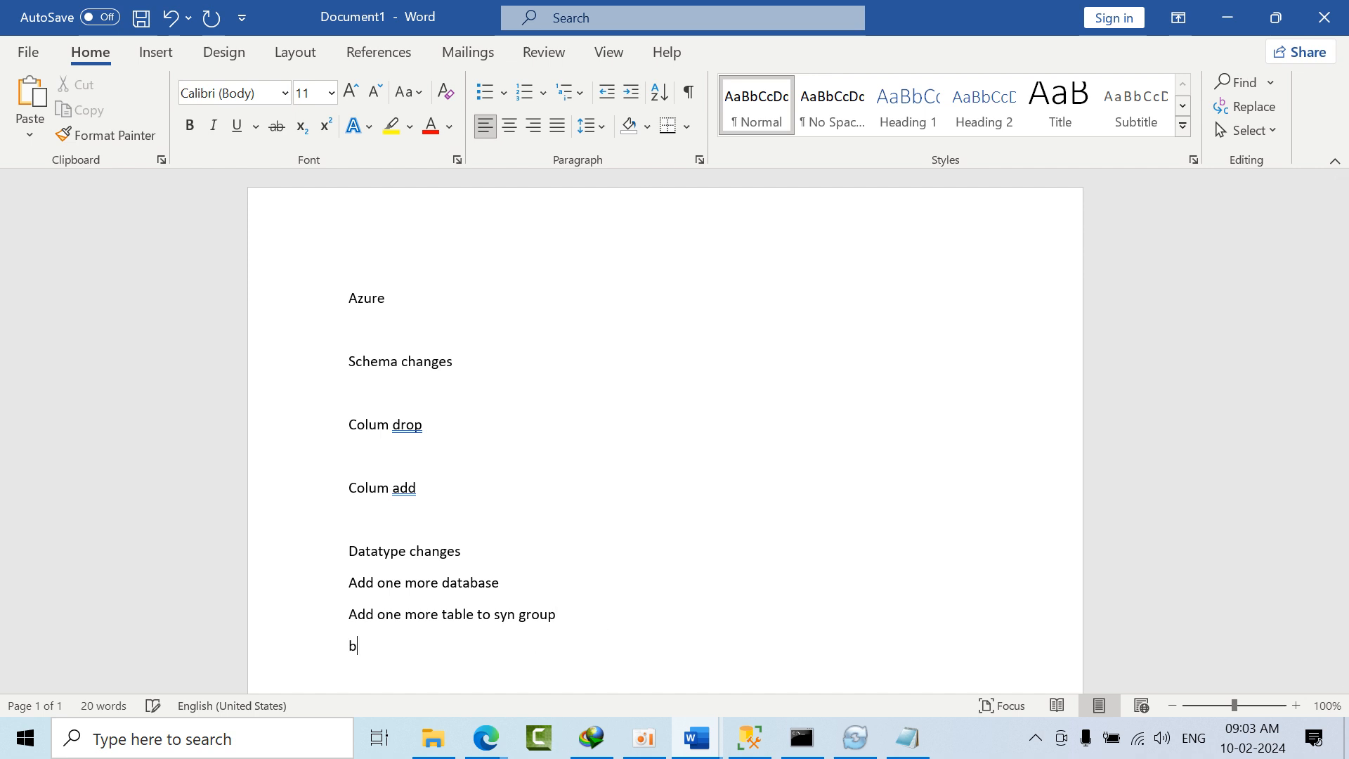
{"action": "key", "text": "BackSpace"}
{"action": "type", "text": "lk"}
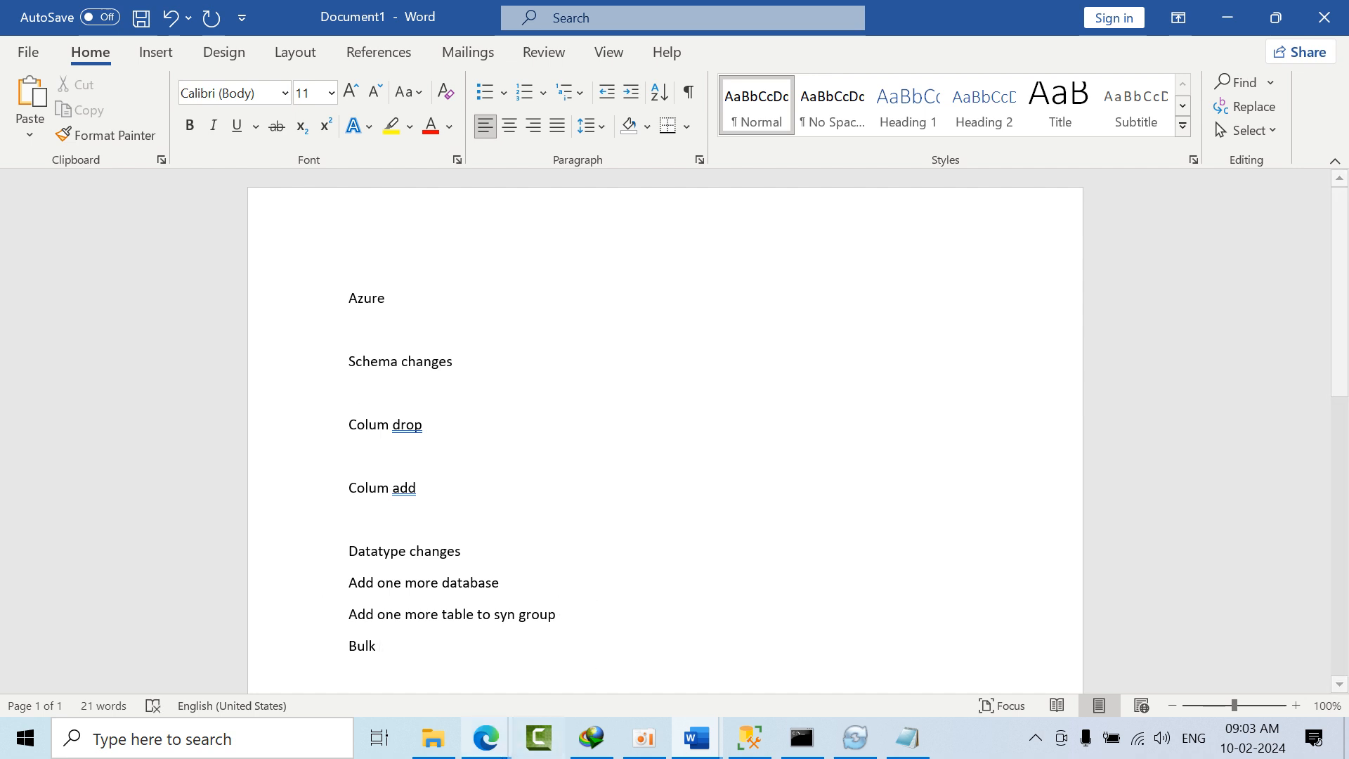
Step: In the testdemo08 portal, open the khan database's sync settings and the syncgroup sync group
{"action": "left_click", "coordinate": [485, 737]}
{"action": "left_click", "coordinate": [381, 667]}
{"action": "left_click", "coordinate": [498, 16]}
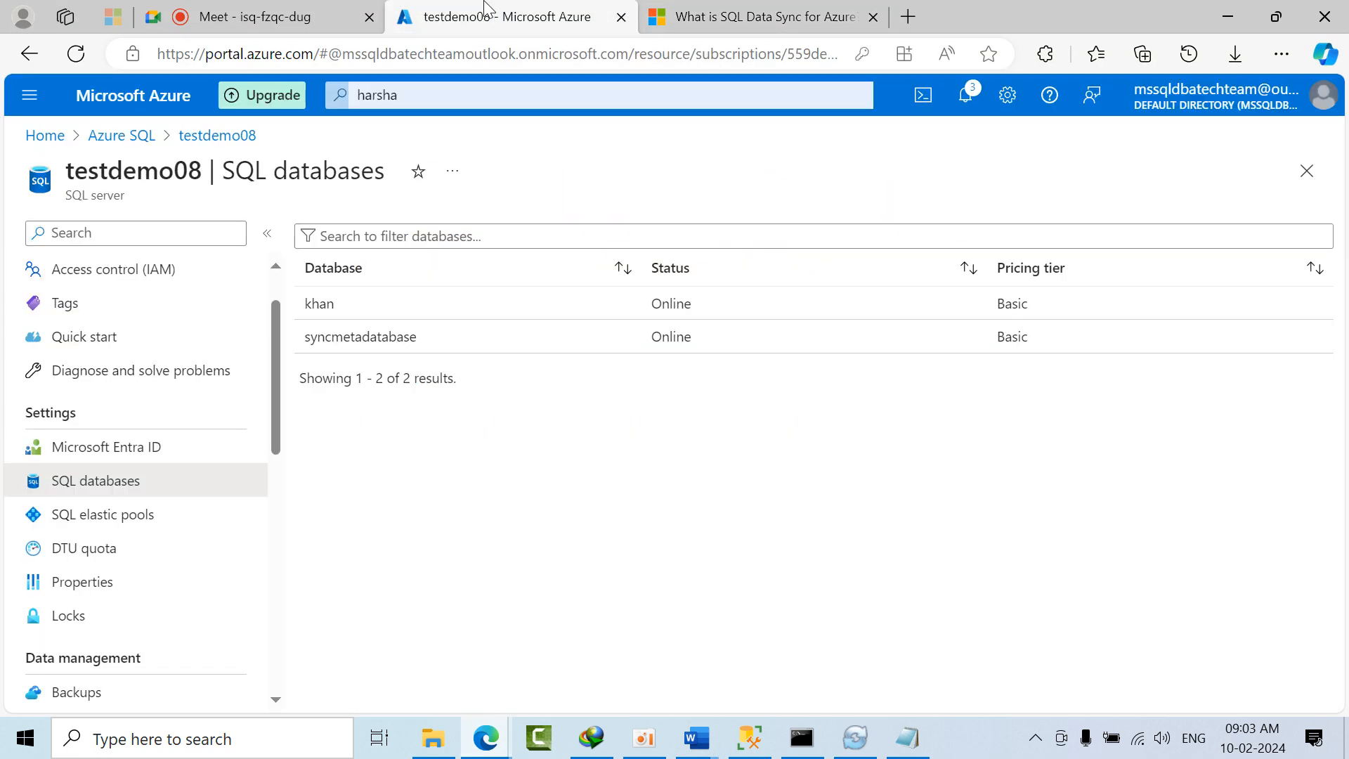
{"action": "left_click", "coordinate": [449, 312]}
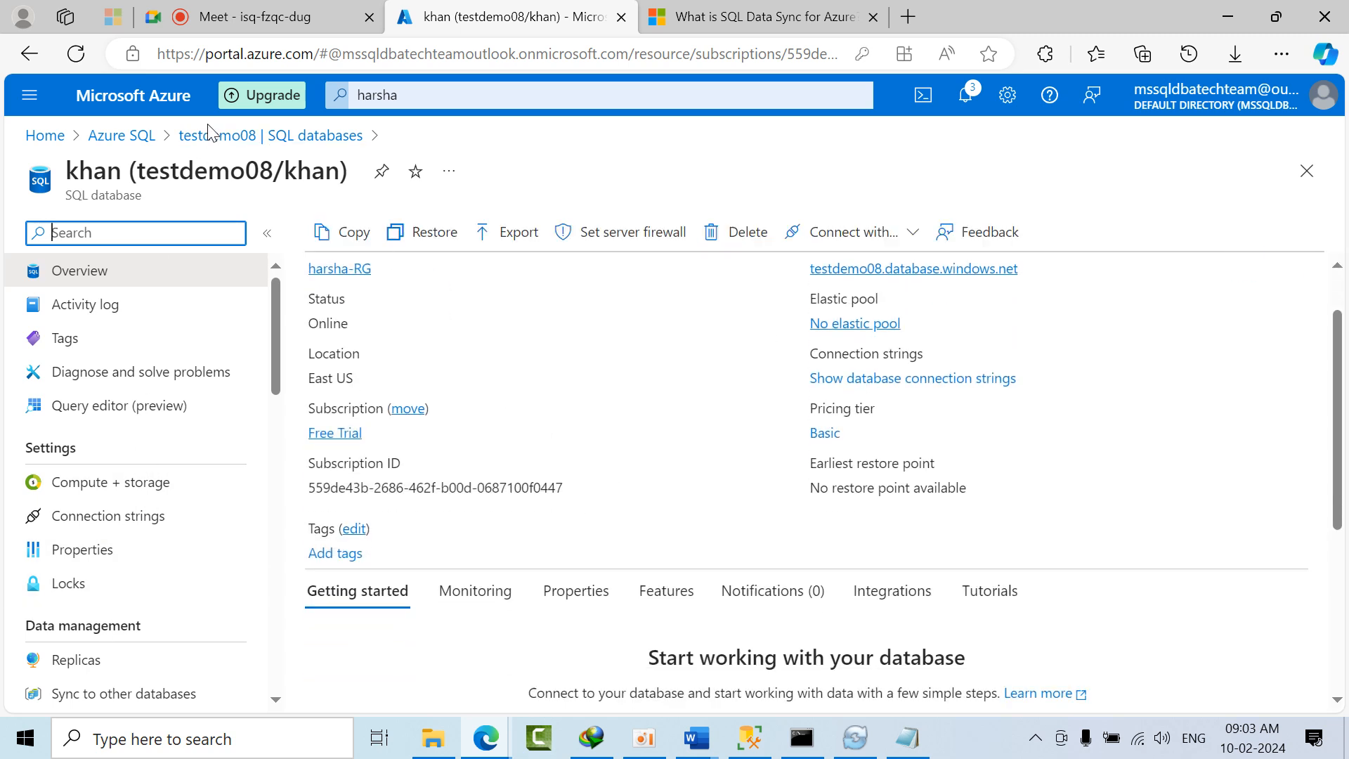
{"action": "left_click", "coordinate": [225, 136]}
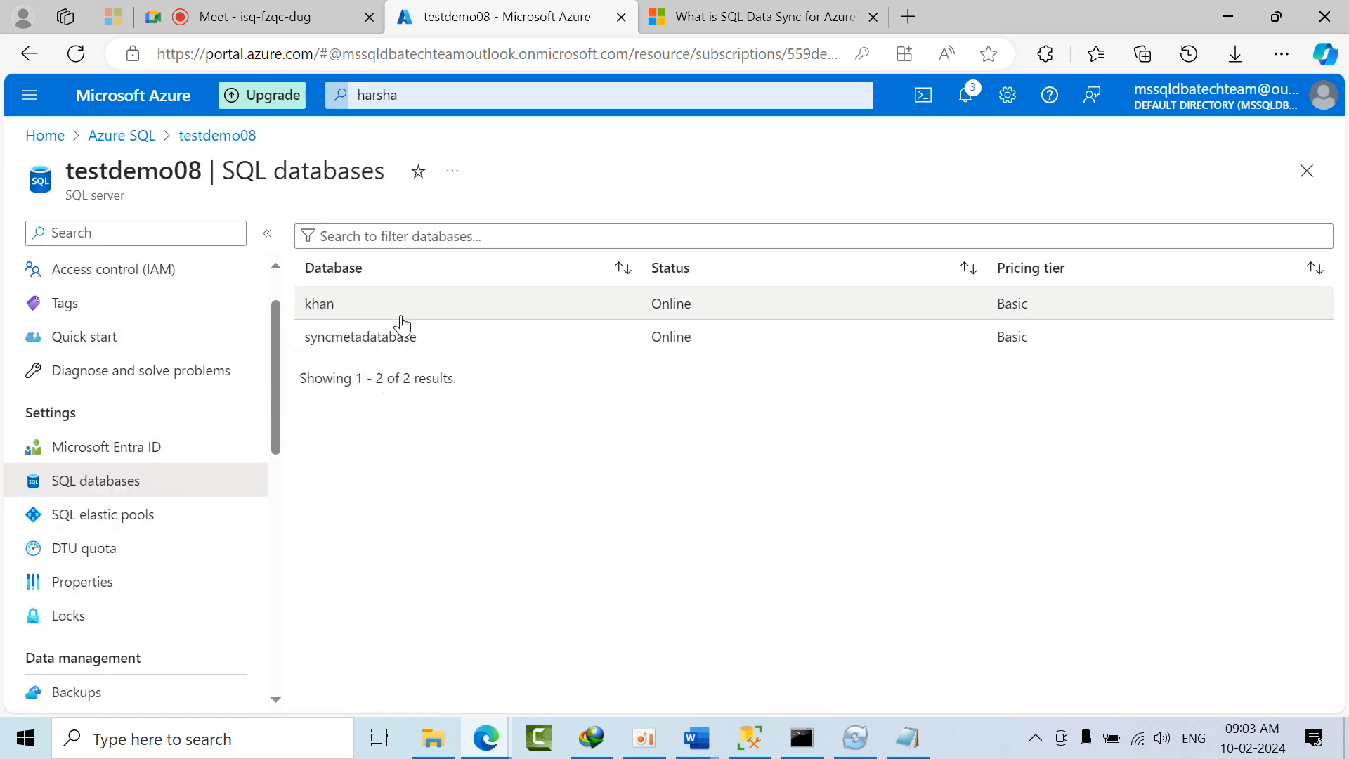
{"action": "left_click", "coordinate": [412, 302]}
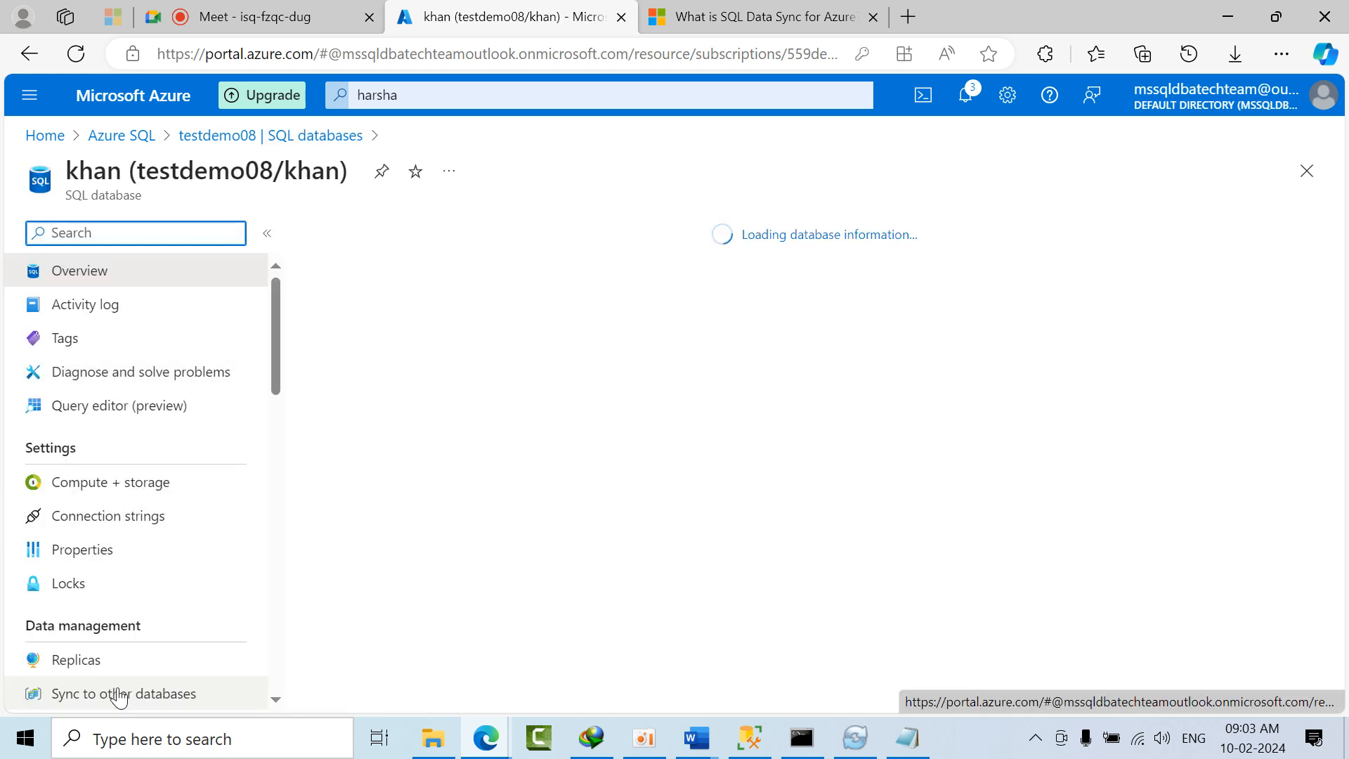
{"action": "left_click", "coordinate": [114, 692]}
{"action": "left_click", "coordinate": [470, 368]}
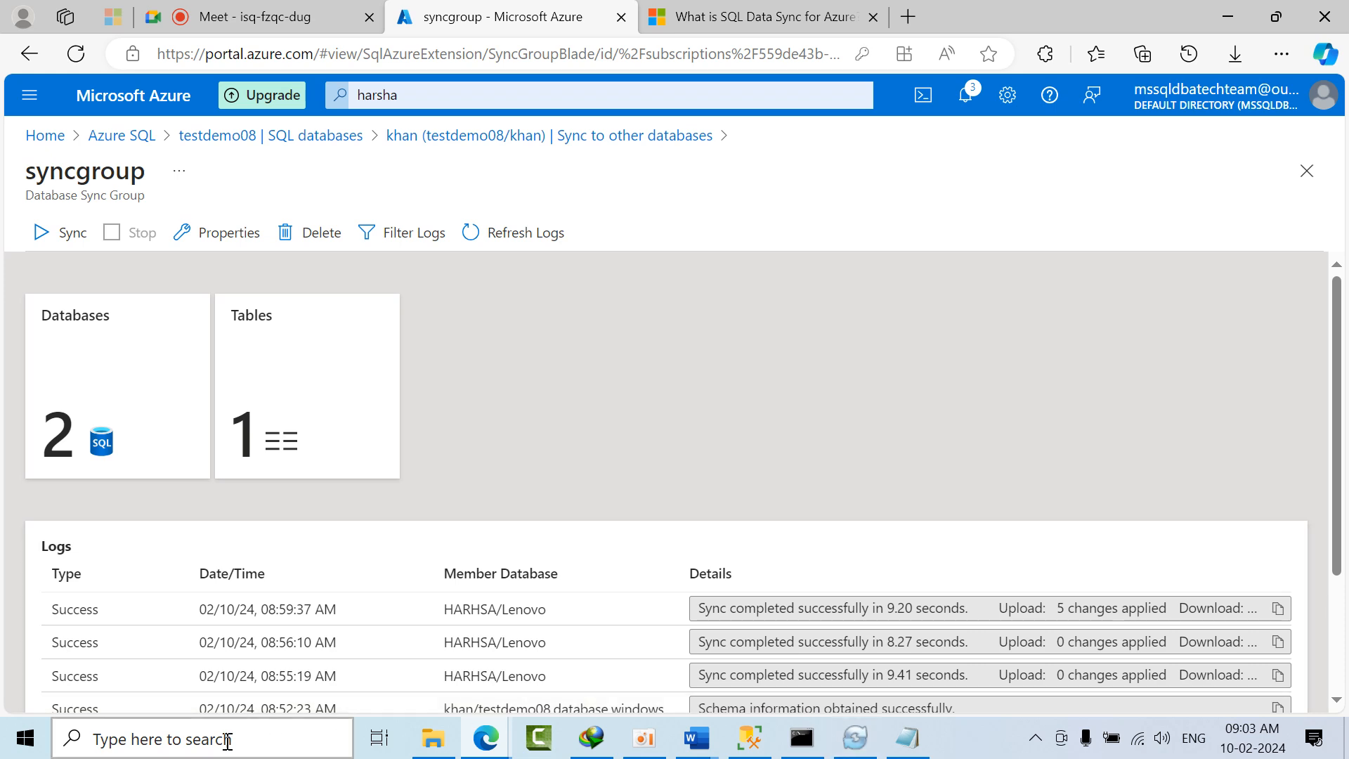
Step: Launch Snipping Tool via the 'sn' search and start a new snip
{"action": "left_click", "coordinate": [225, 738]}
{"action": "type", "text": "sni"}
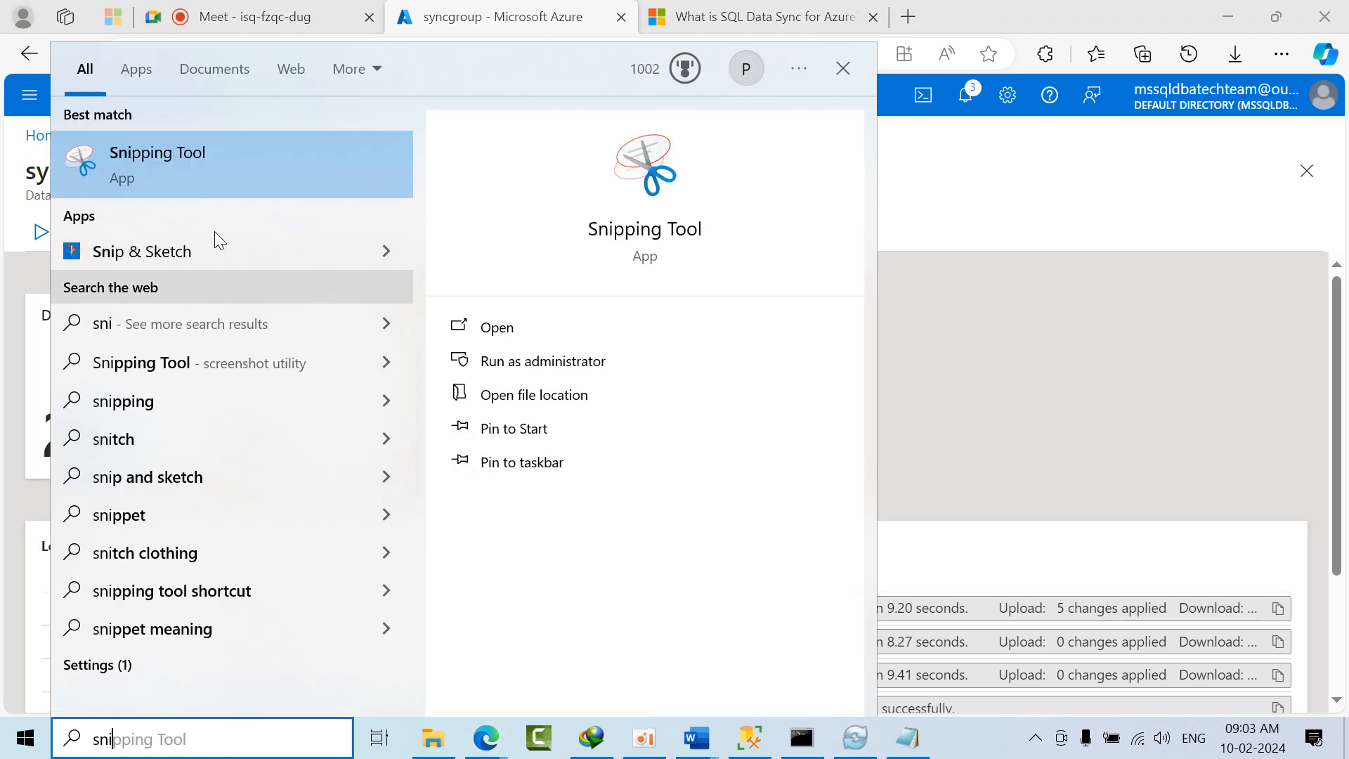
{"action": "left_click", "coordinate": [199, 159]}
{"action": "left_click", "coordinate": [1001, 240]}
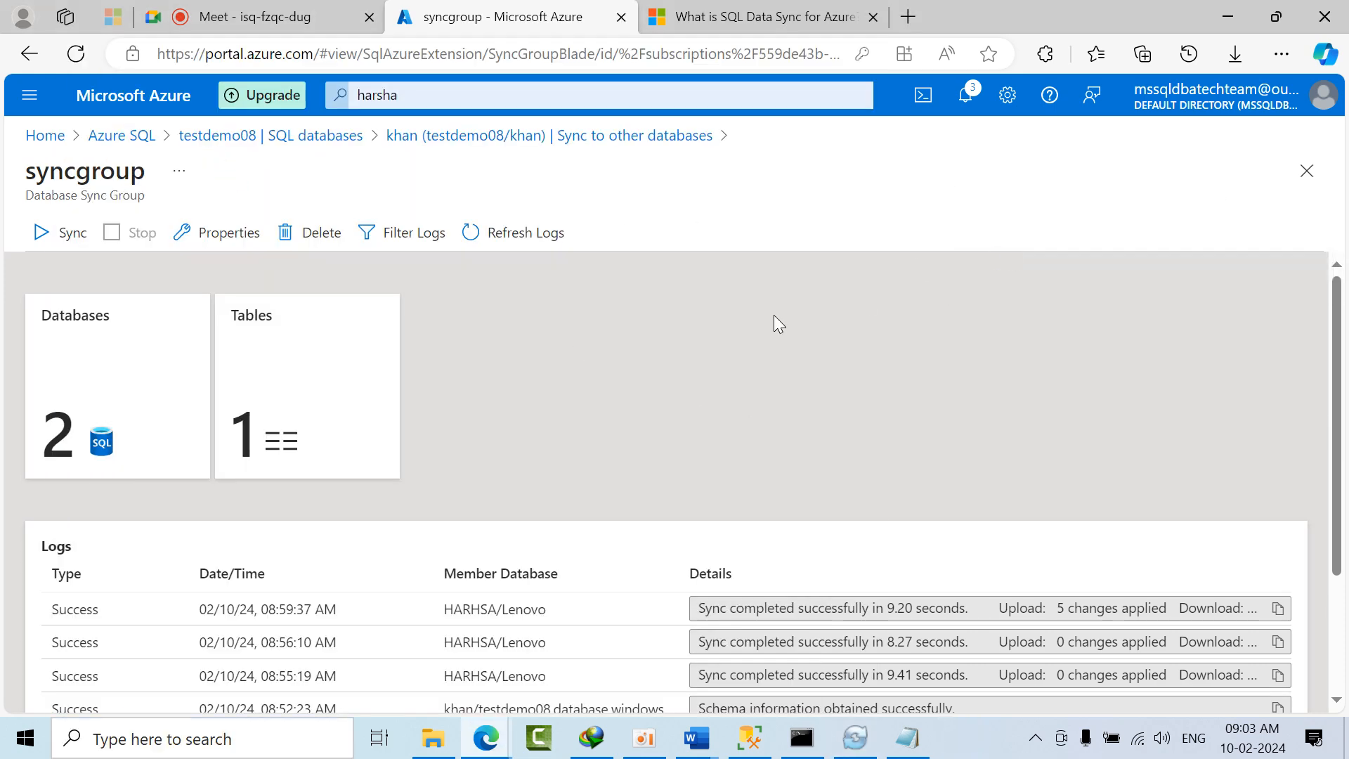
Step: Snip the syncgroup sync Logs table and paste it on a new line below 'Bulk' in Word
{"action": "left_click_drag", "start_coordinate": [38, 511], "coordinate": [1290, 731]}
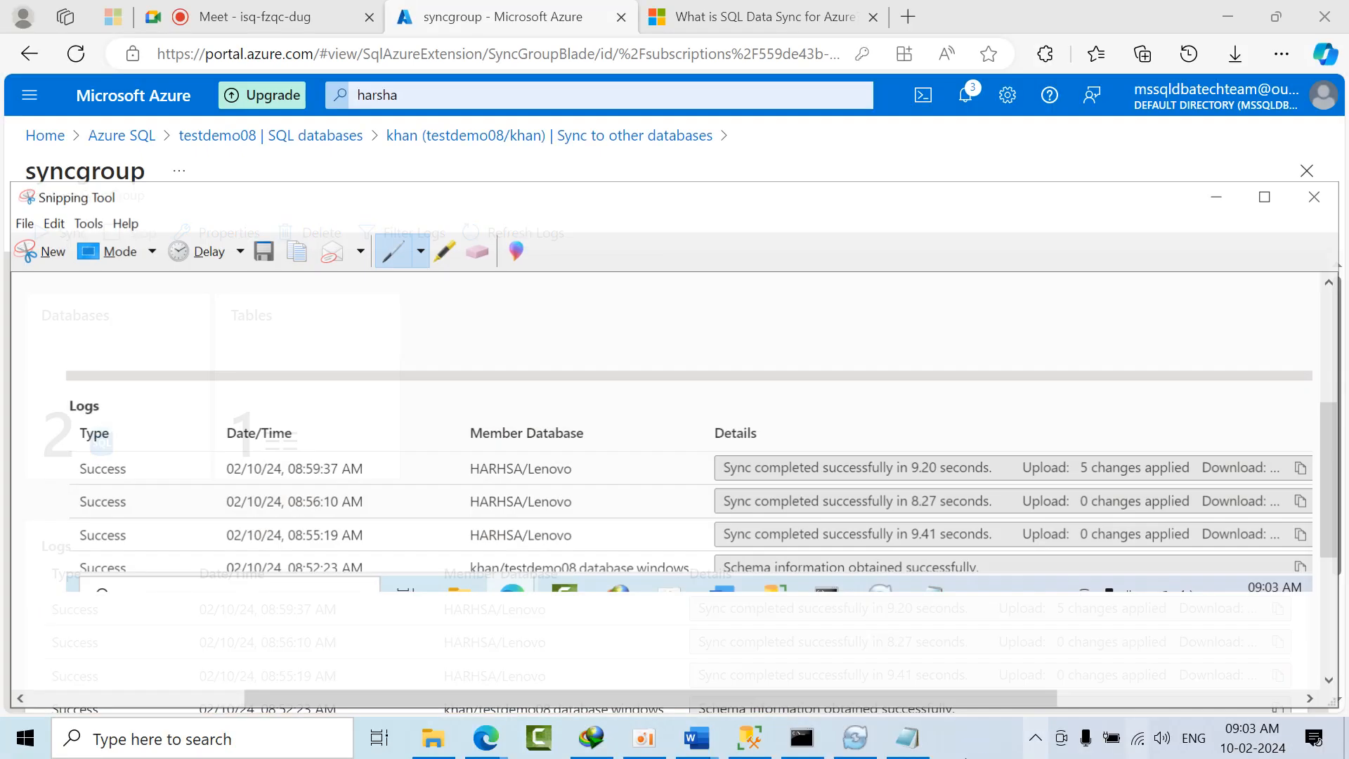
{"action": "mouse_move", "coordinate": [713, 724]}
{"action": "left_click", "coordinate": [803, 660]}
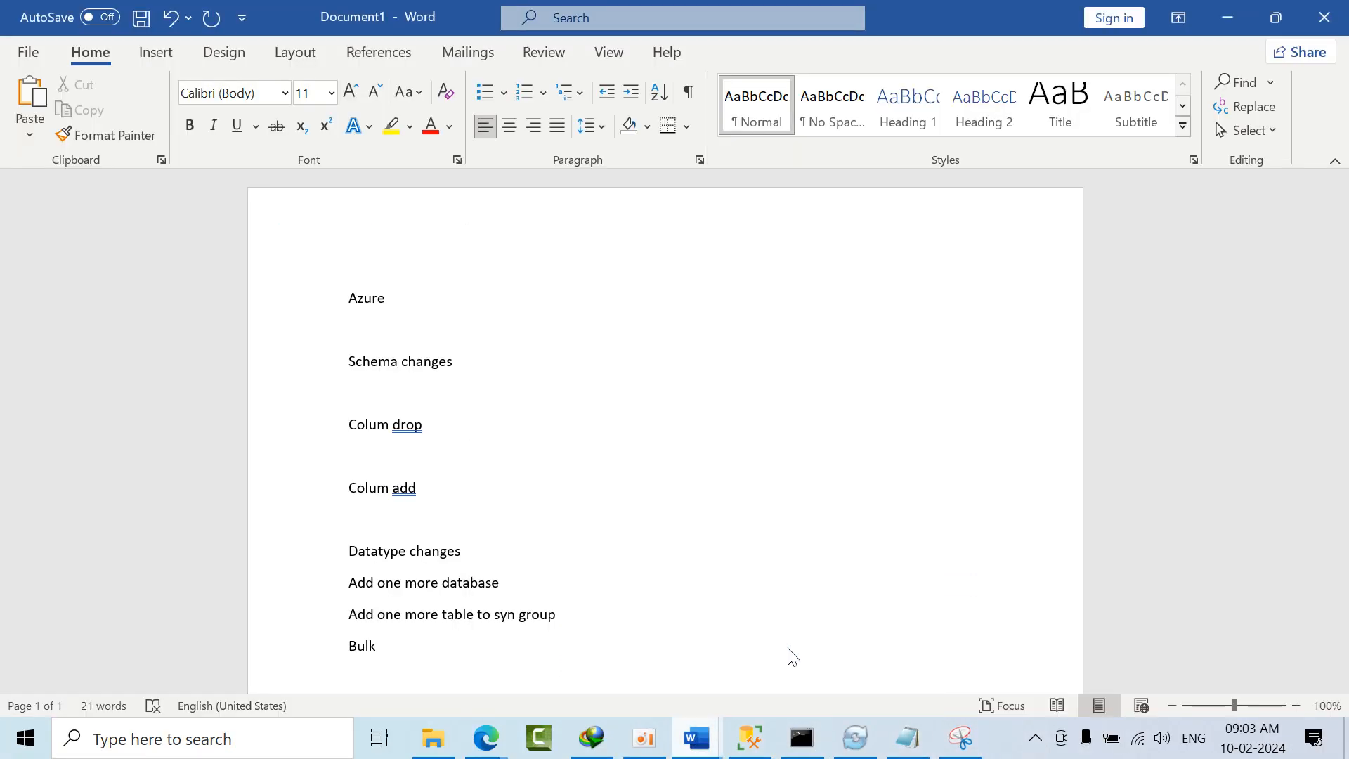
{"action": "left_click", "coordinate": [488, 519]}
{"action": "left_click", "coordinate": [500, 552]}
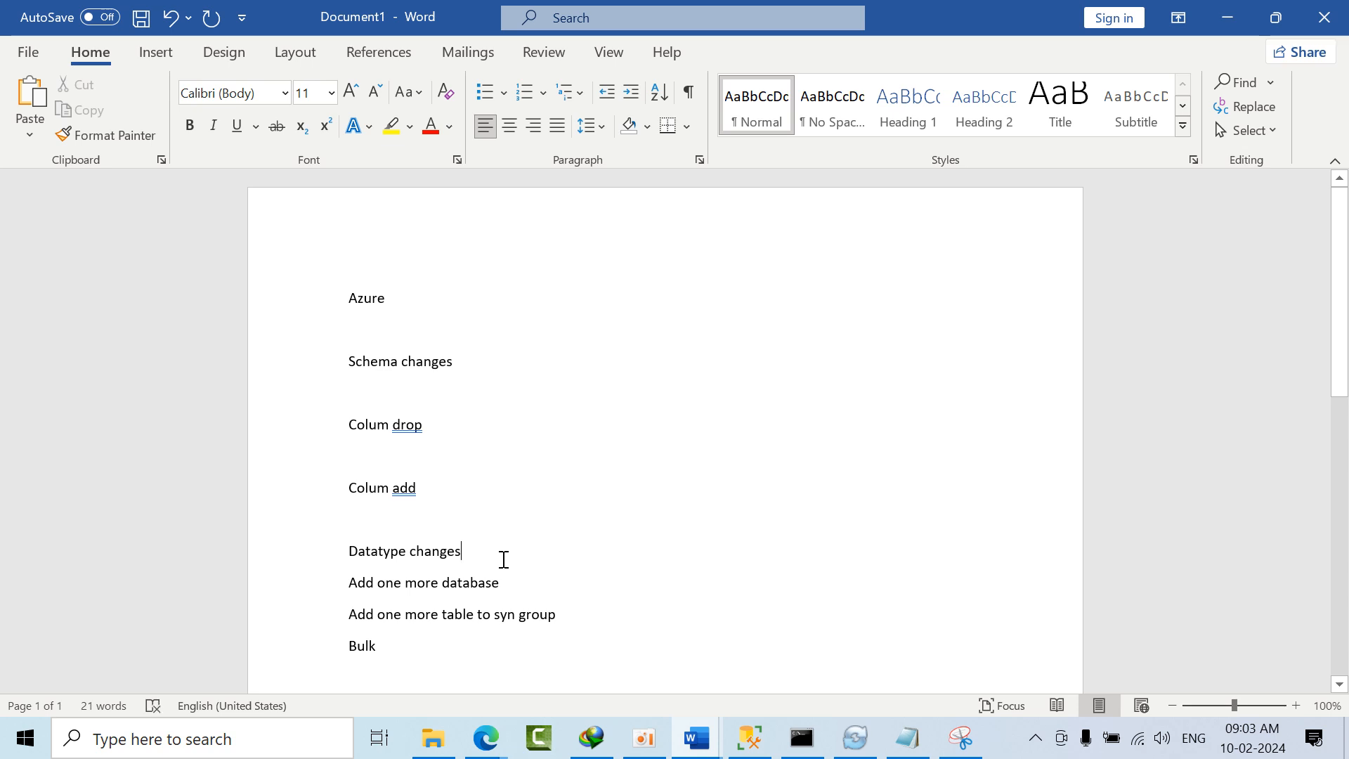
{"action": "left_click", "coordinate": [445, 643]}
{"action": "key", "text": "Return"}
{"action": "key", "text": "ctrl+v"}
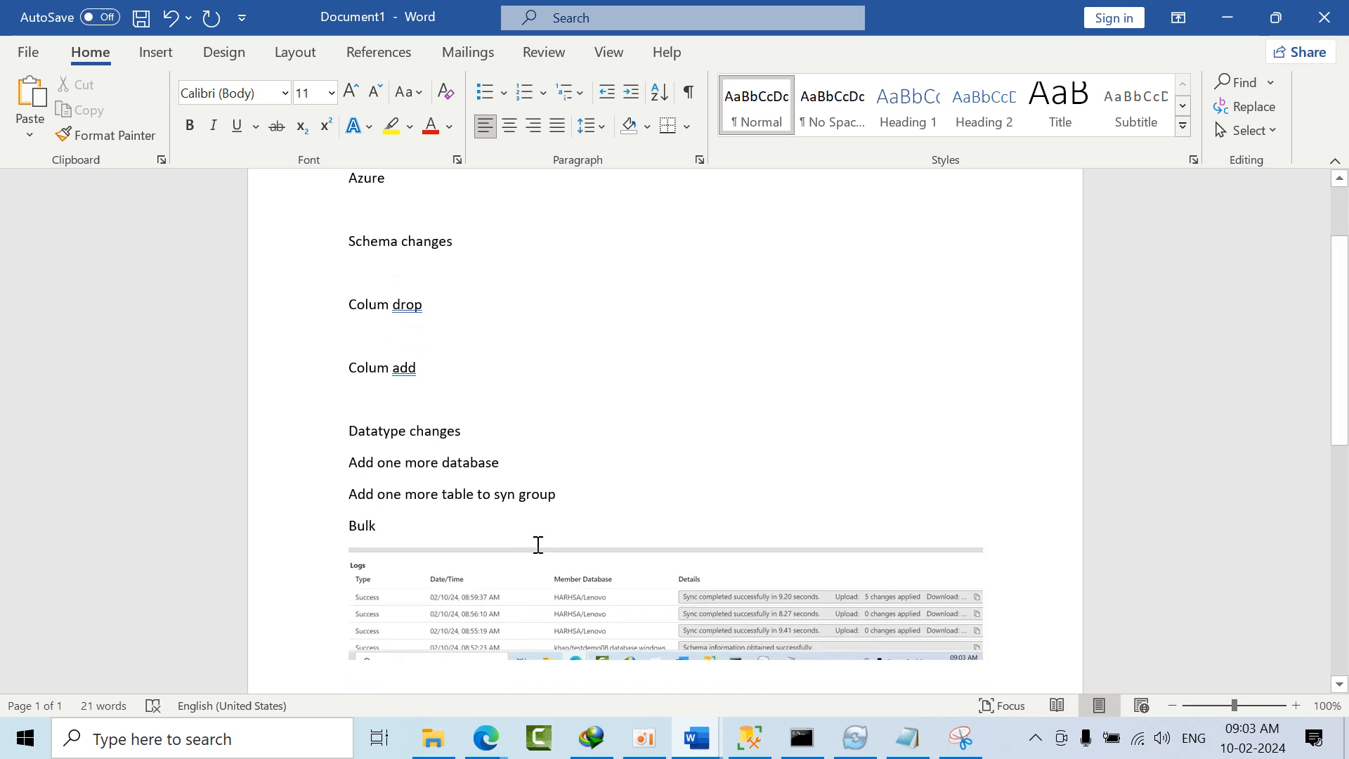
{"action": "left_click", "coordinate": [601, 505]}
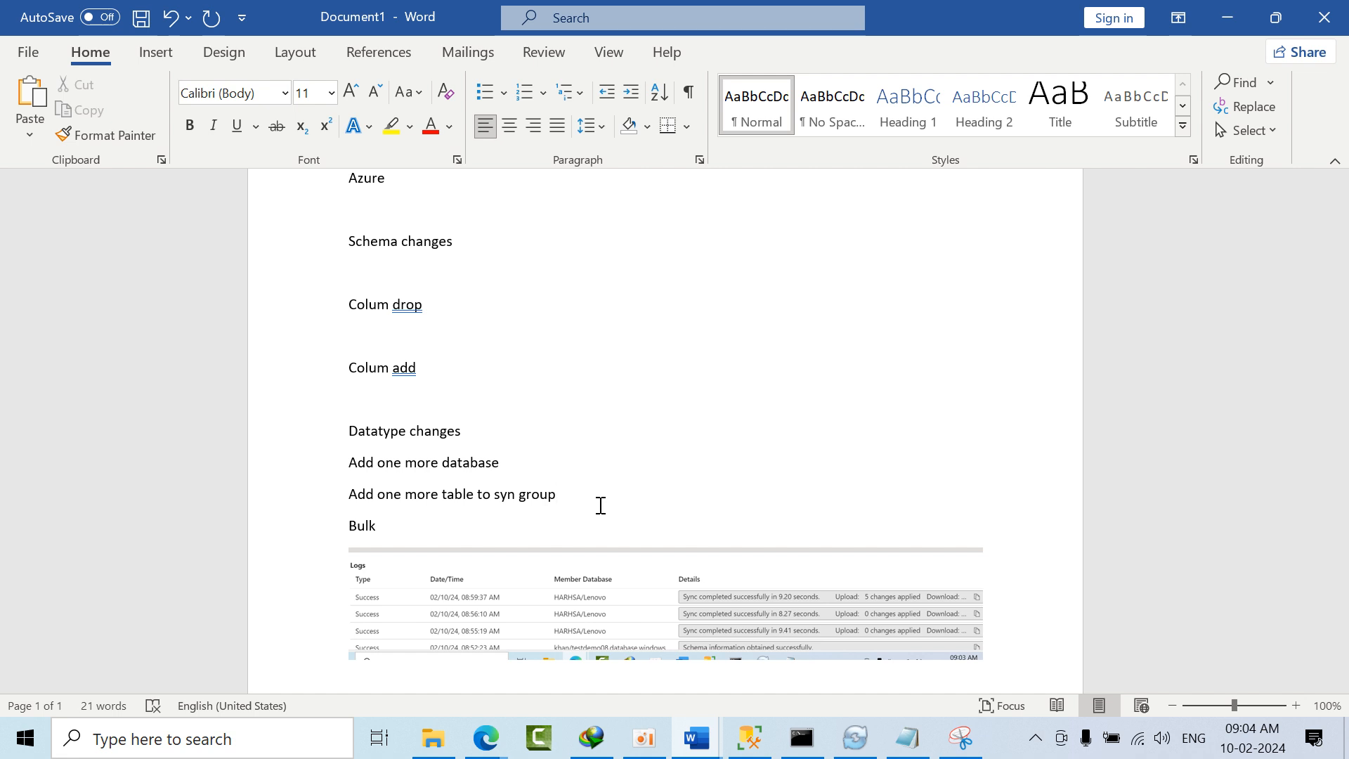
{"action": "scroll", "coordinate": [600, 505], "scroll_direction": "up", "scroll_amount": 3}
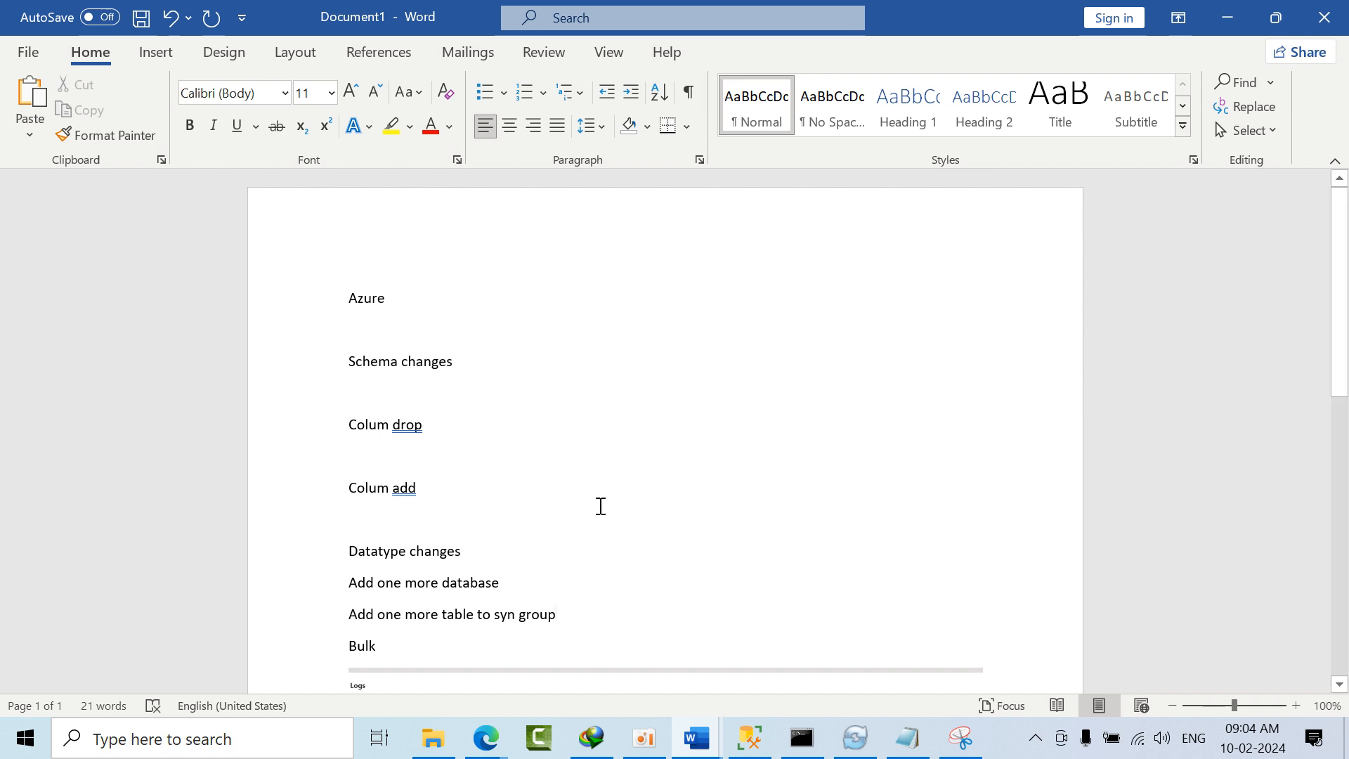
{"action": "scroll", "coordinate": [600, 506], "scroll_direction": "down", "scroll_amount": 3}
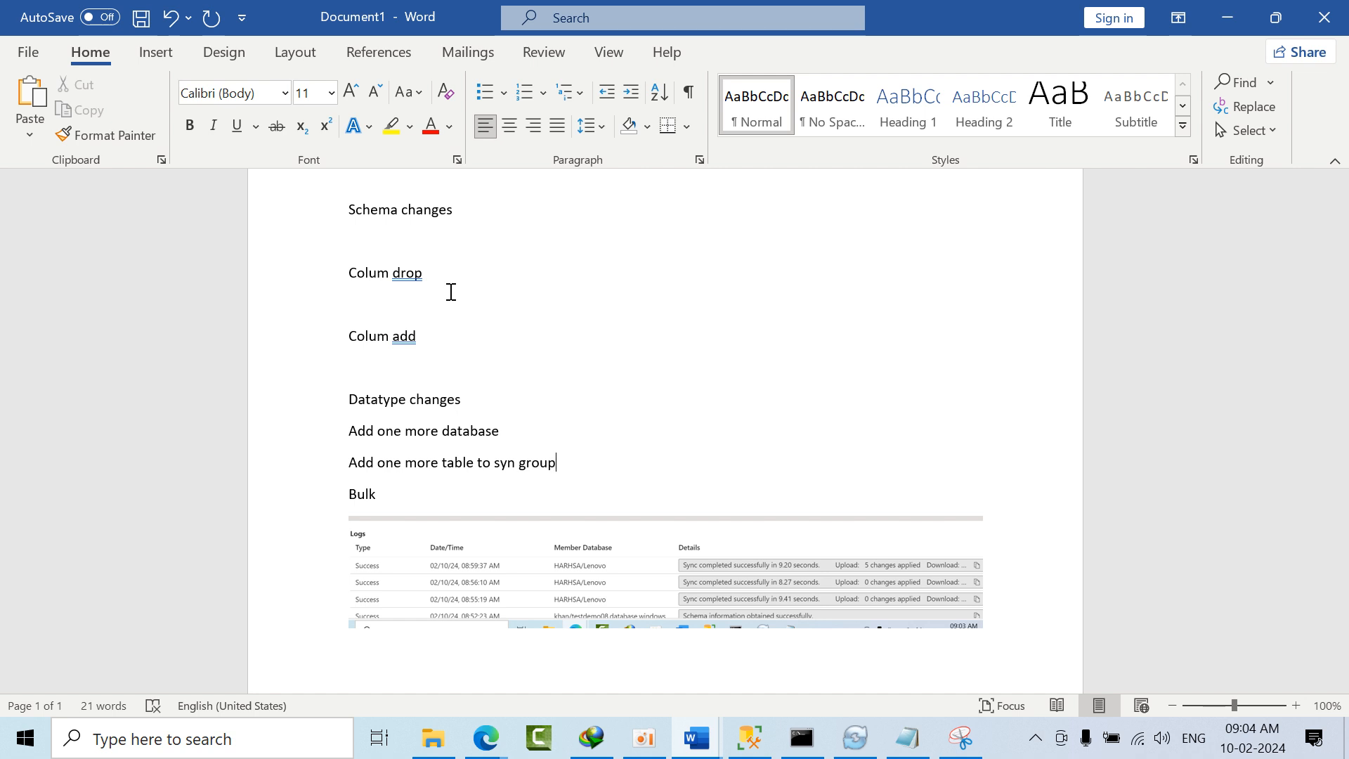
{"action": "scroll", "coordinate": [485, 454], "scroll_direction": "down", "scroll_amount": 3}
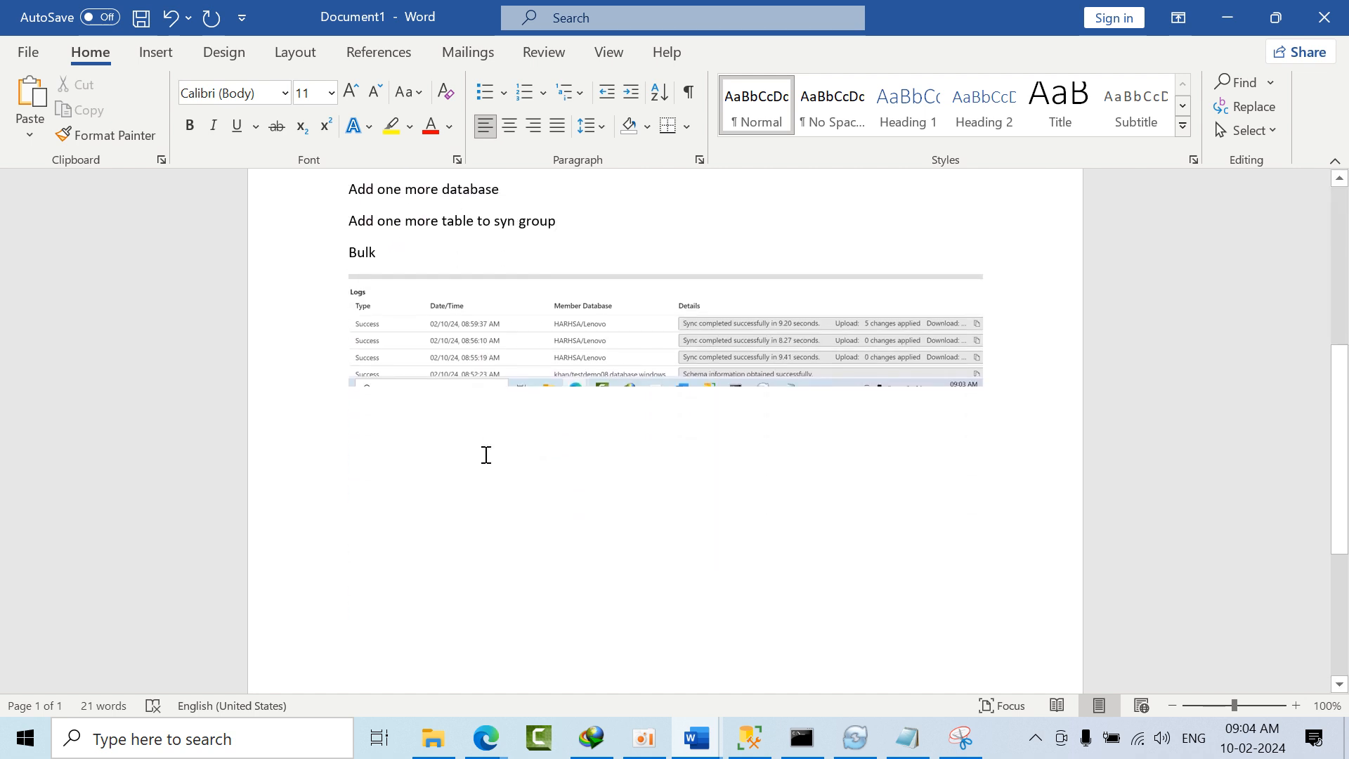
{"action": "scroll", "coordinate": [508, 476], "scroll_direction": "up", "scroll_amount": 3}
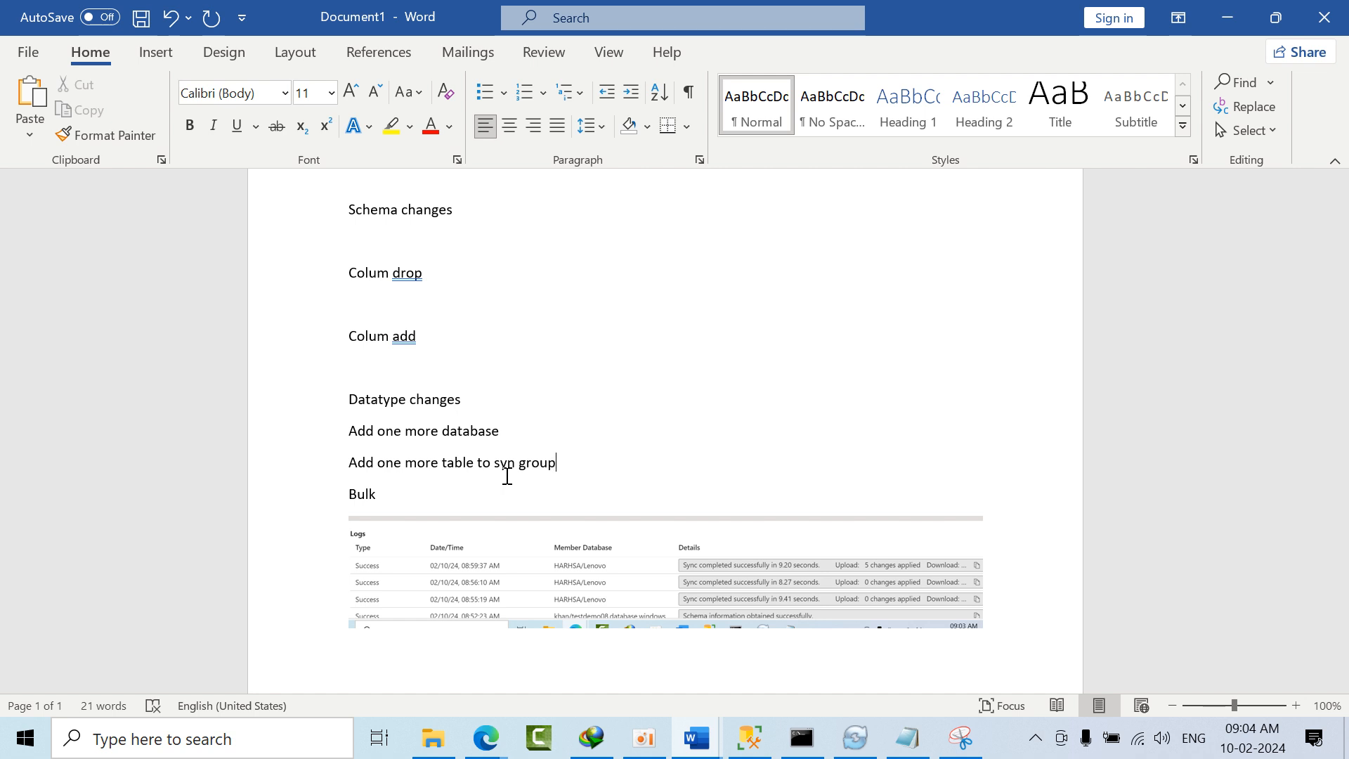
{"action": "scroll", "coordinate": [507, 476], "scroll_direction": "up", "scroll_amount": 2}
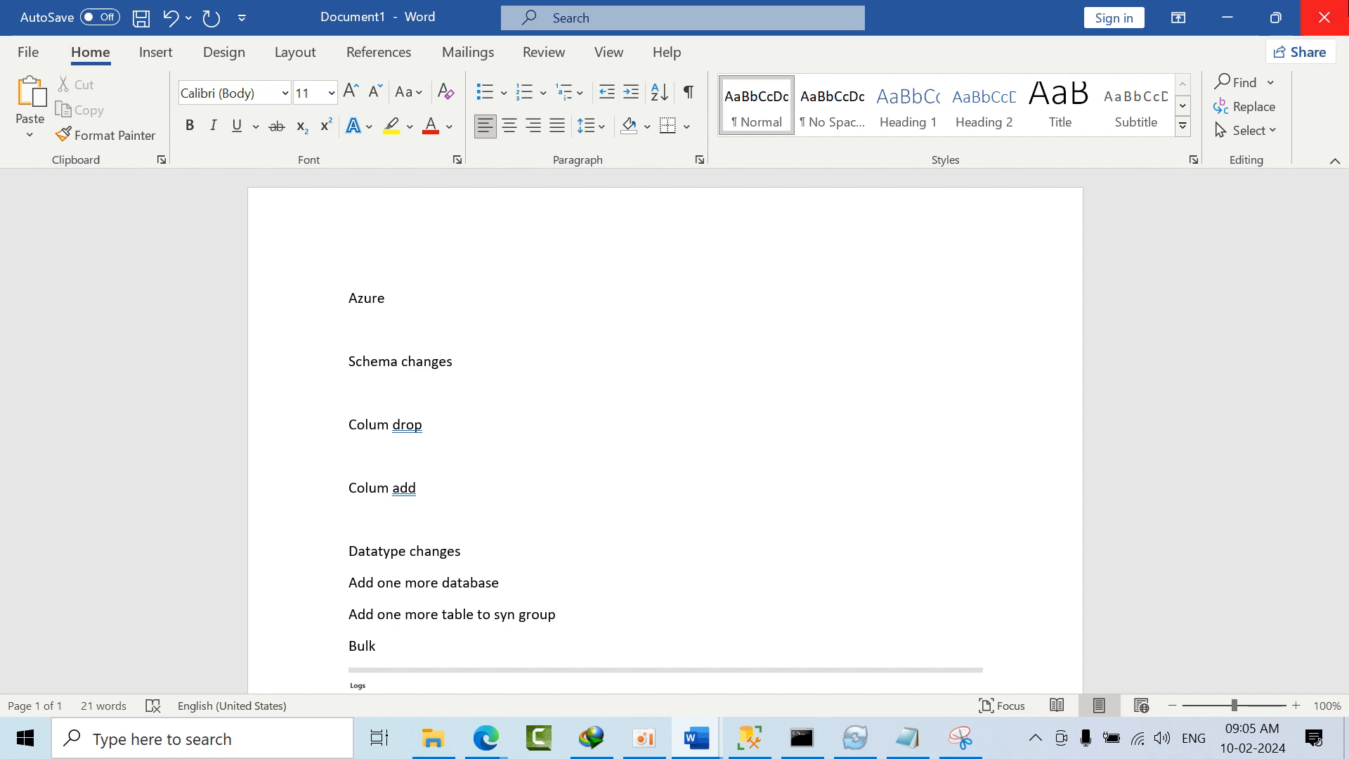
Step: Close the Word notes without saving and close Snipping Tool
{"action": "left_click", "coordinate": [1323, 17]}
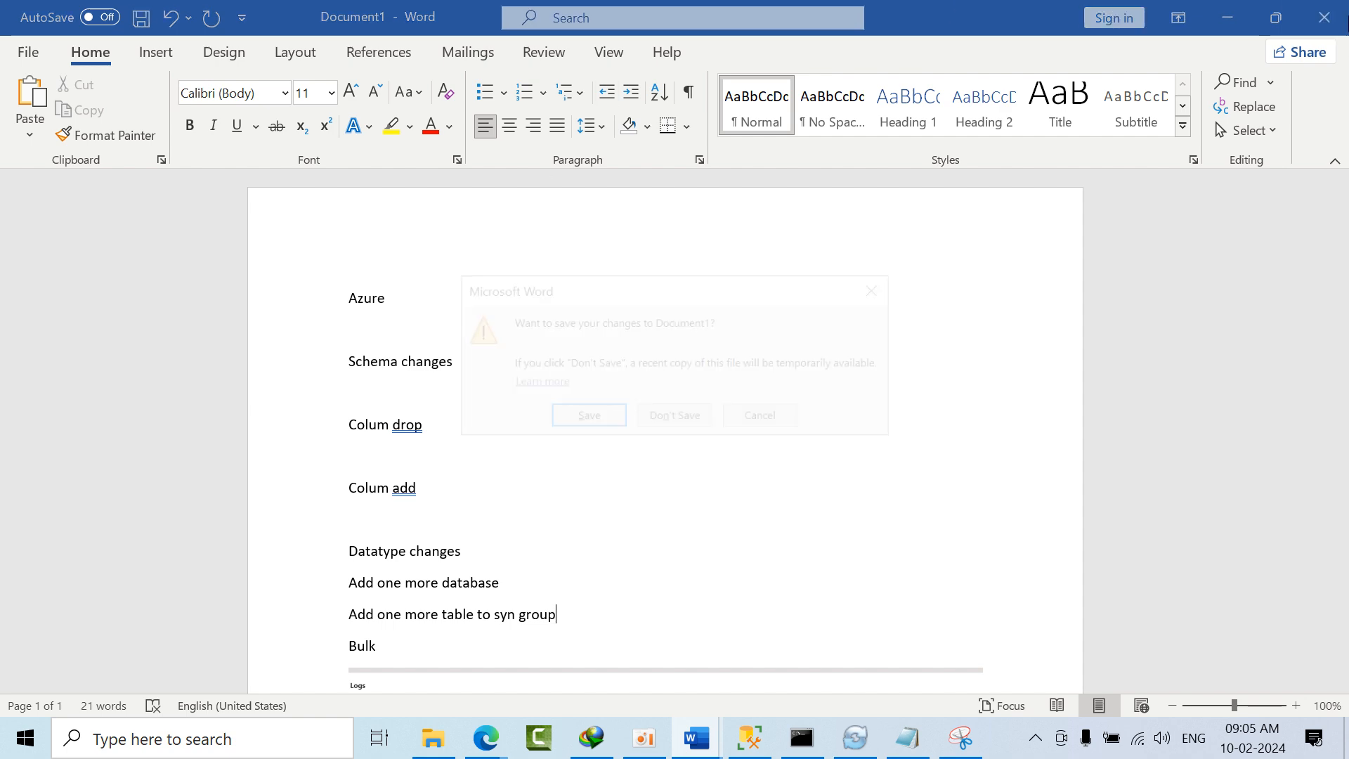
{"action": "left_click", "coordinate": [674, 417]}
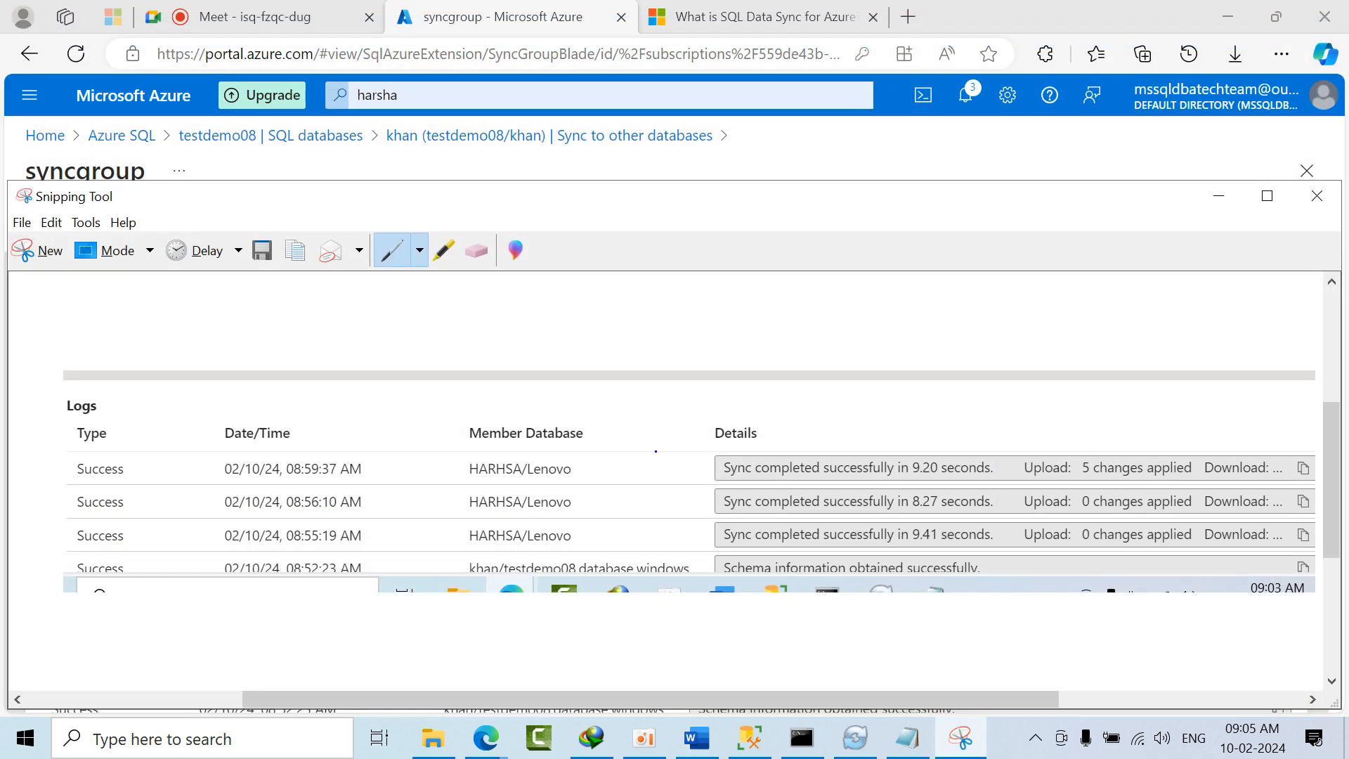
{"action": "left_click", "coordinate": [1305, 203]}
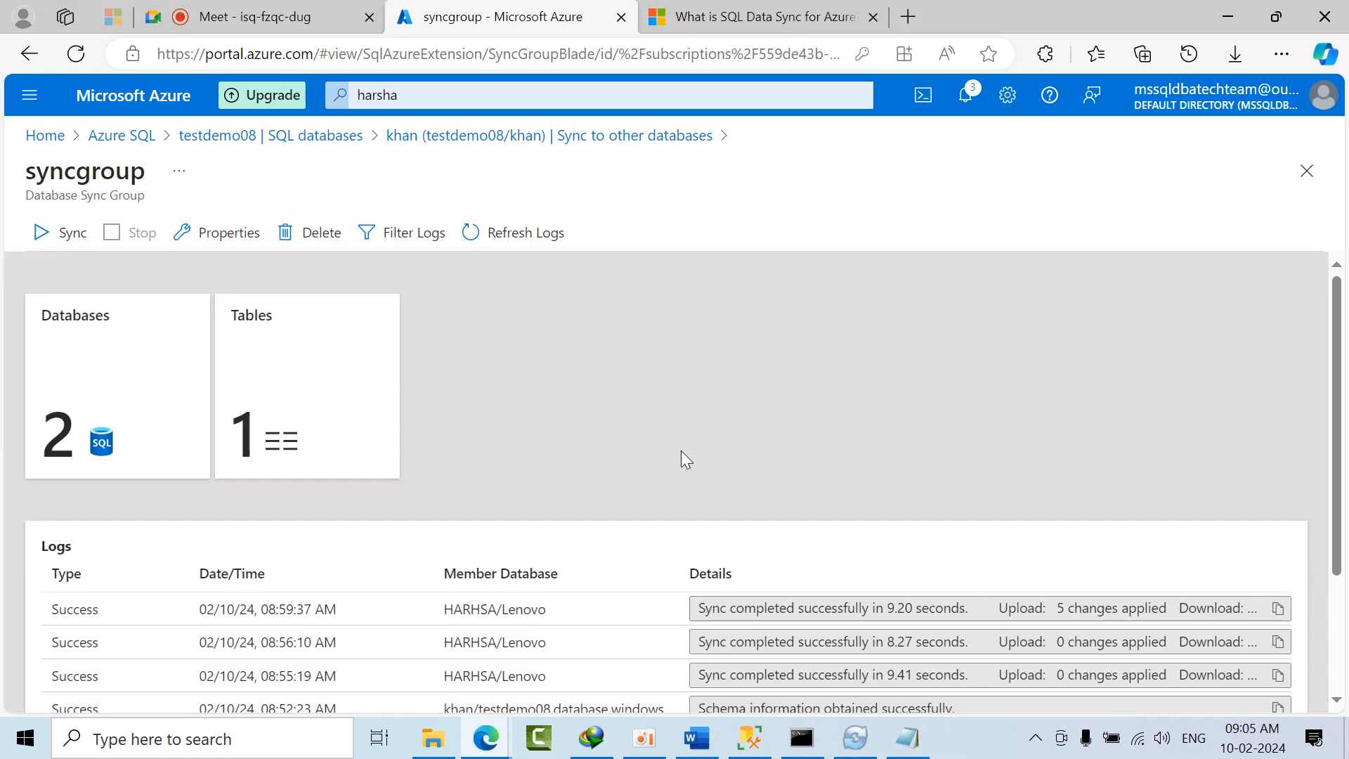
Step: Copy the 'How it works' section from the SQL Data Sync docs, then return to syncgroup
{"action": "left_click", "coordinate": [783, 10]}
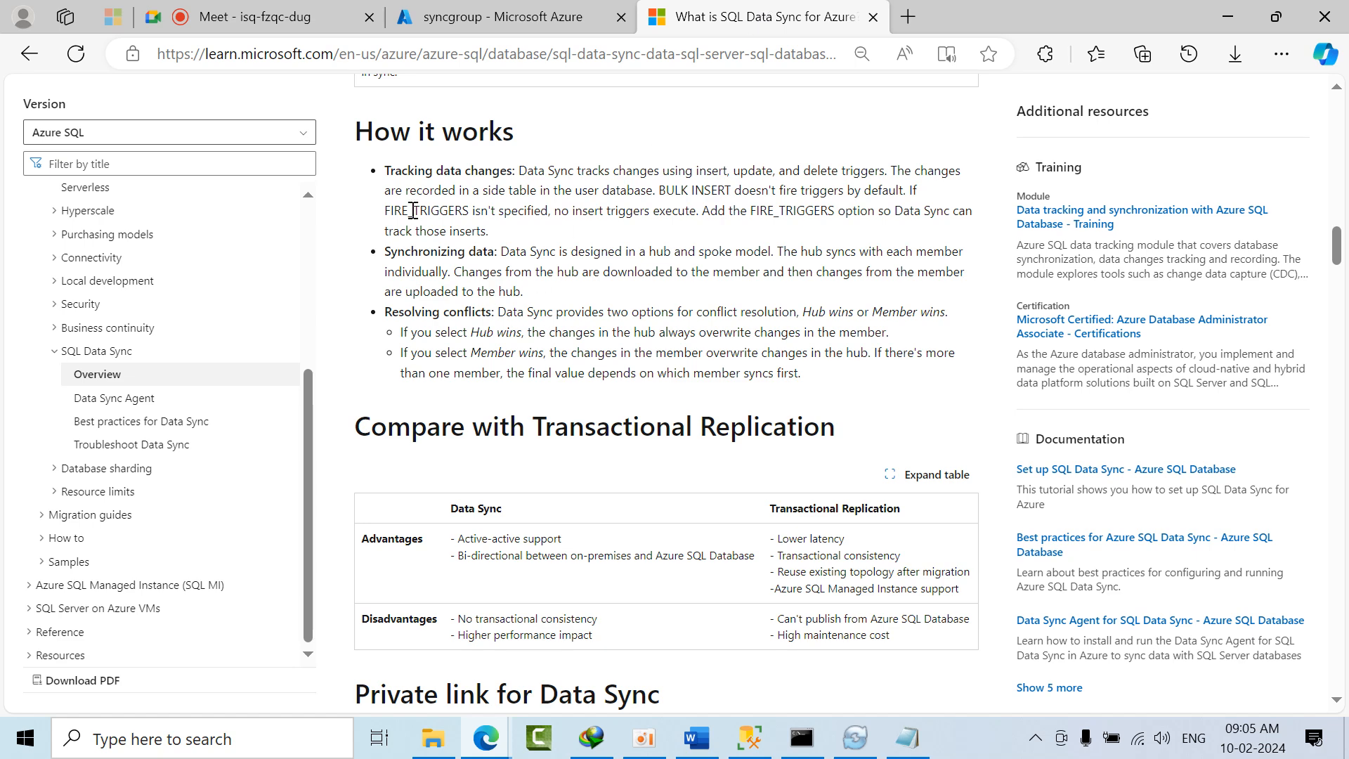
{"action": "left_click_drag", "start_coordinate": [357, 133], "coordinate": [871, 385]}
{"action": "right_click", "coordinate": [431, 222]}
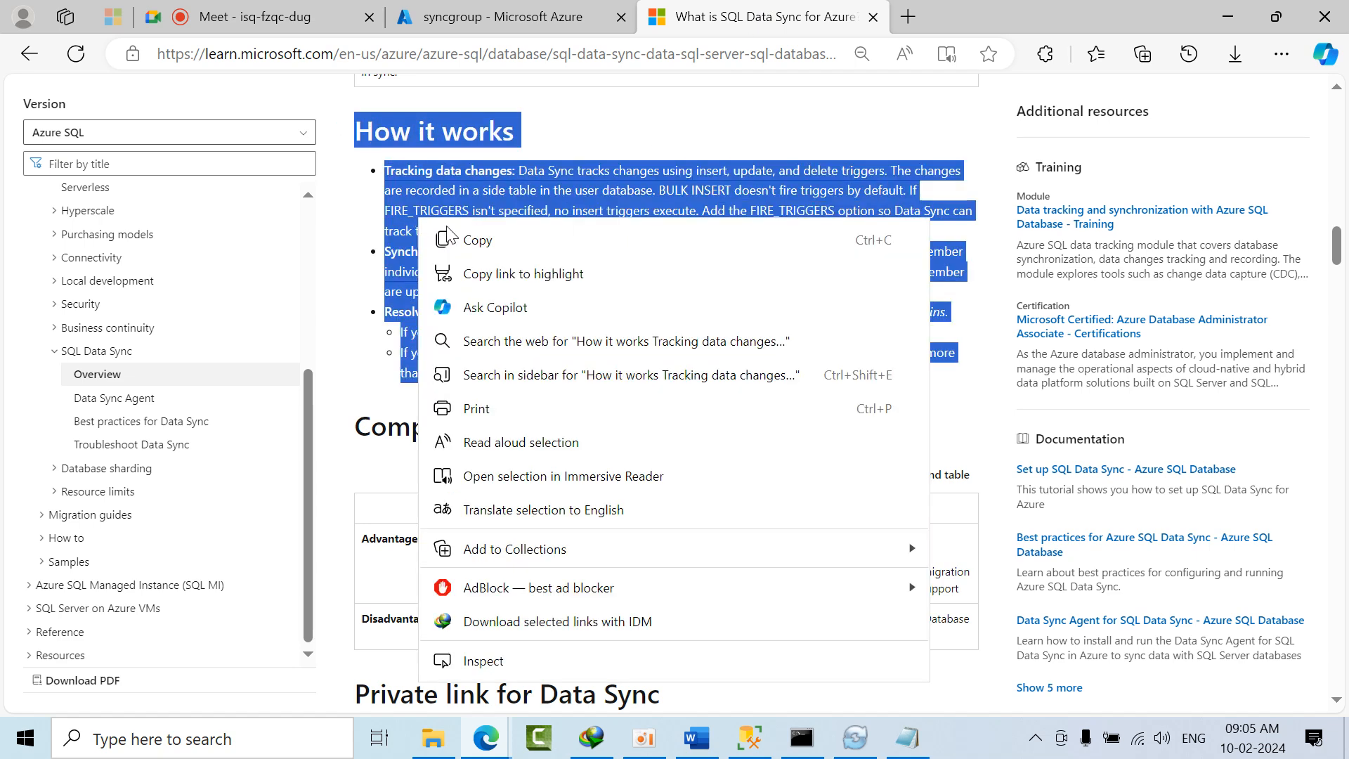
{"action": "left_click", "coordinate": [477, 240]}
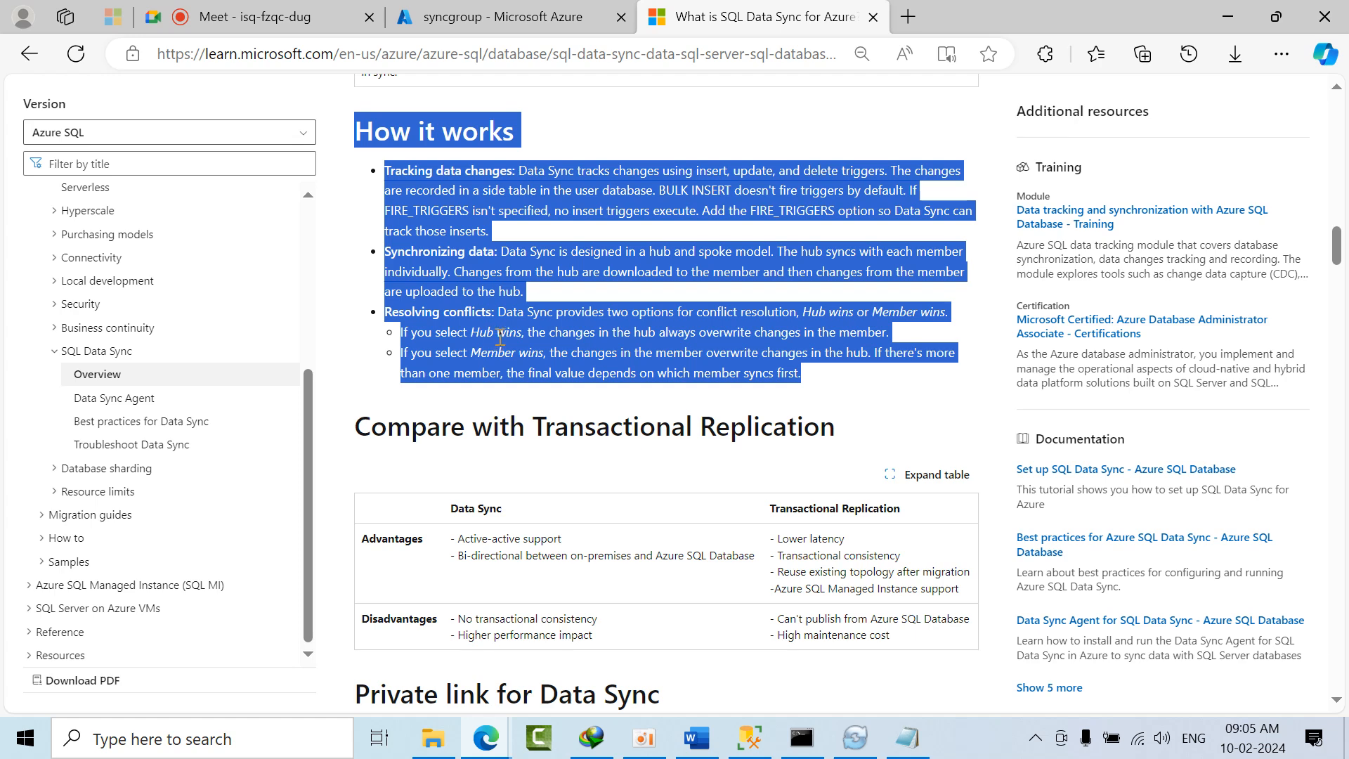
{"action": "left_click", "coordinate": [472, 15]}
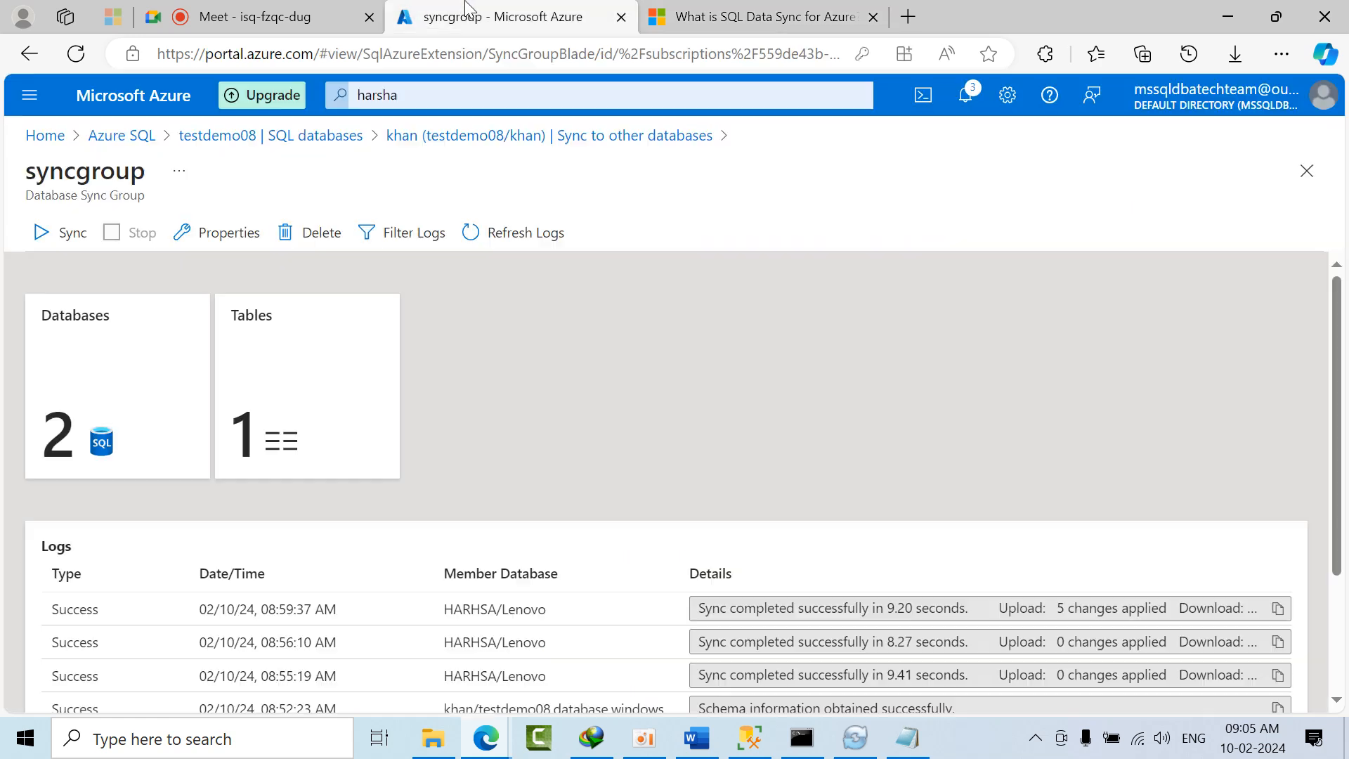
{"action": "scroll", "coordinate": [330, 565], "scroll_direction": "down", "scroll_amount": 2}
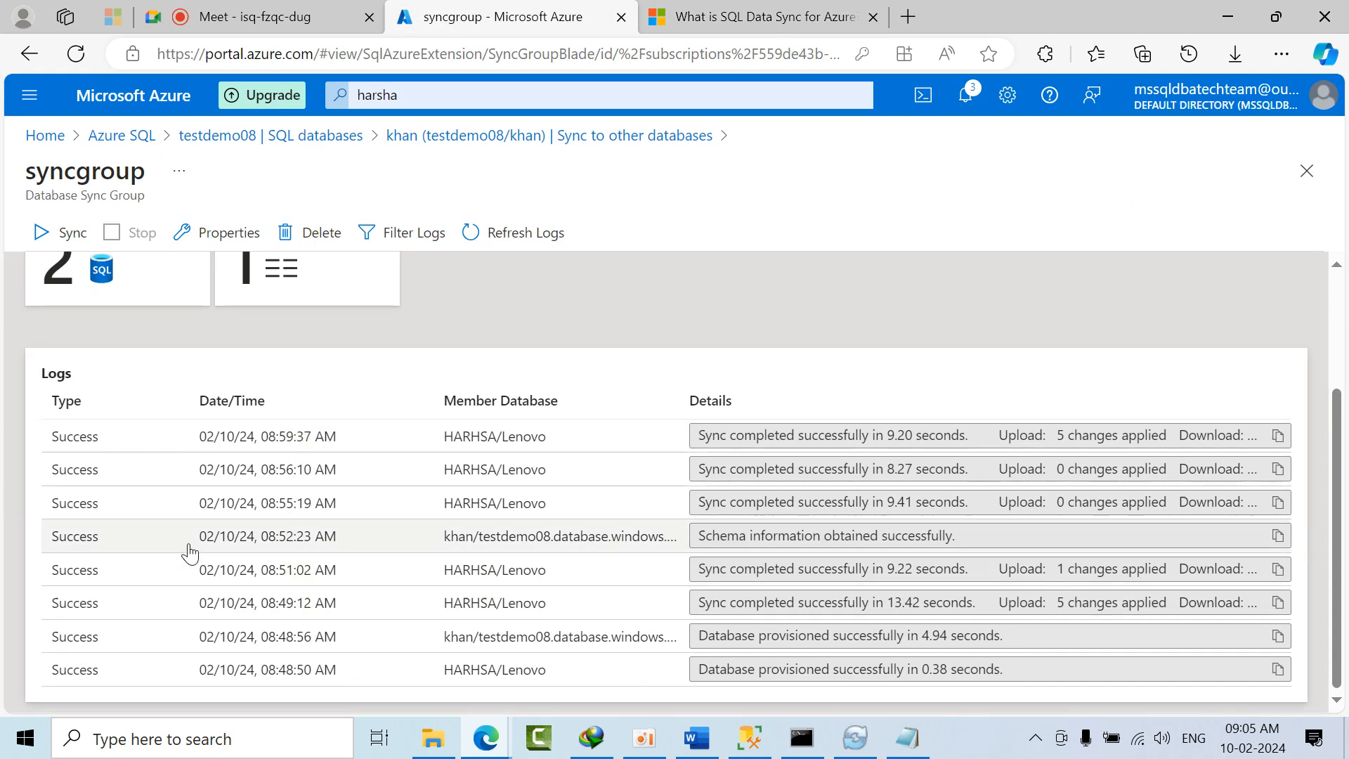
{"action": "scroll", "coordinate": [187, 544], "scroll_direction": "up", "scroll_amount": 2}
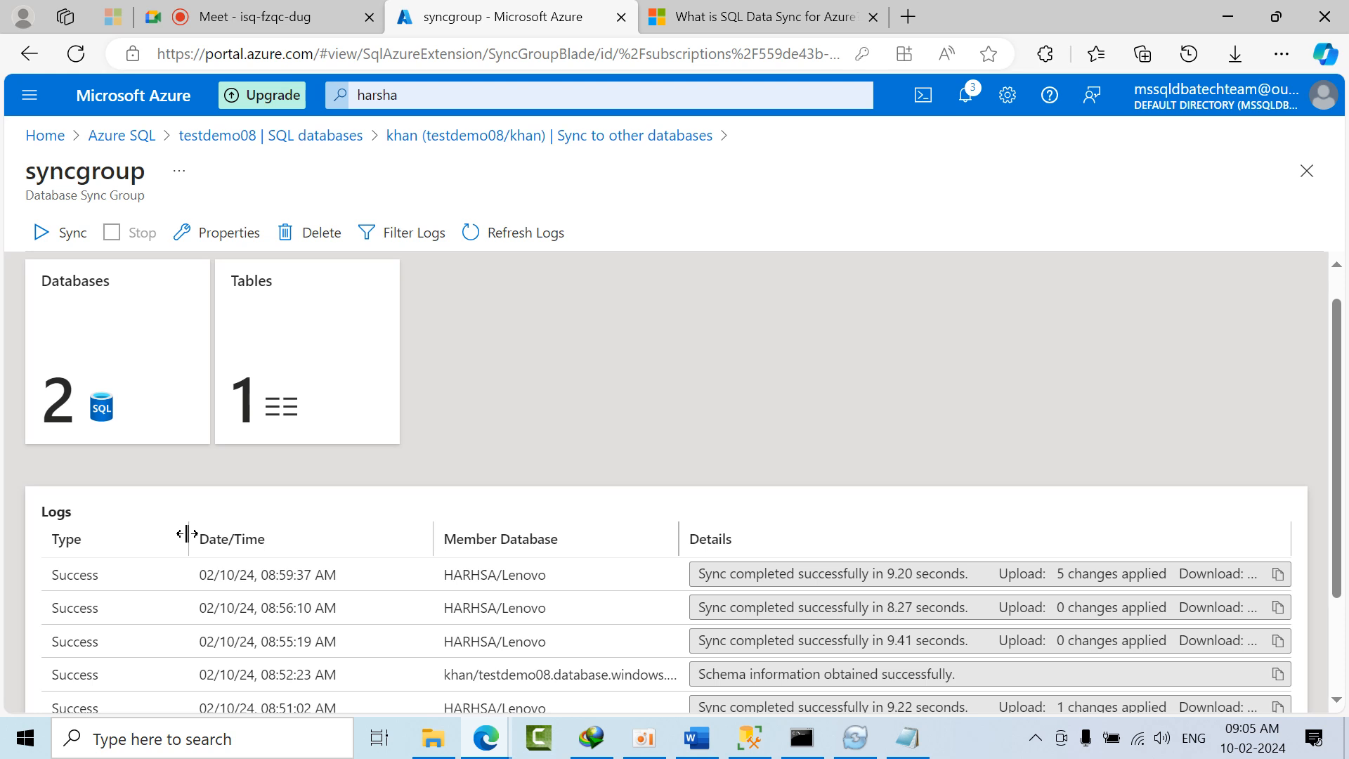
{"action": "scroll", "coordinate": [424, 441], "scroll_direction": "up", "scroll_amount": 1}
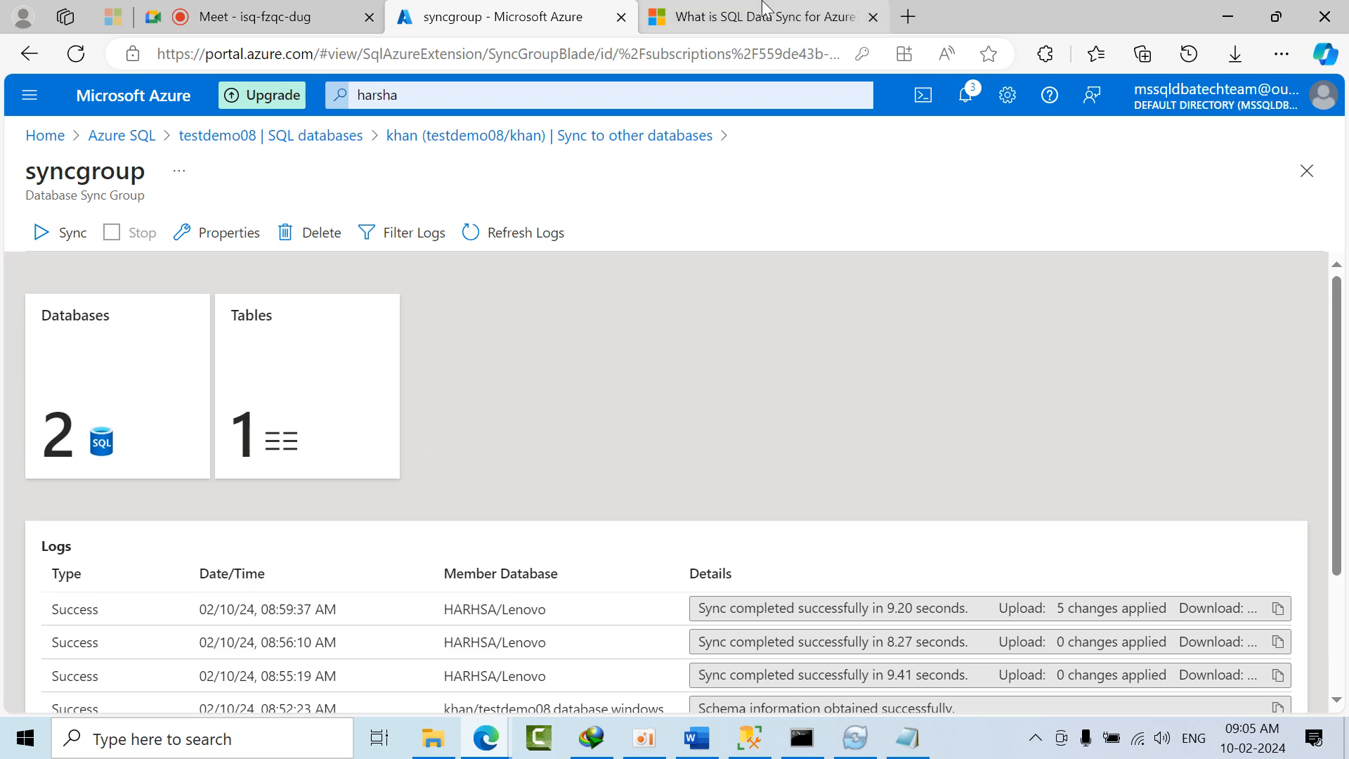
Step: Search 'eve' in Windows Search and launch Event Viewer from the best match
{"action": "left_click", "coordinate": [660, 14]}
{"action": "left_click", "coordinate": [688, 53]}
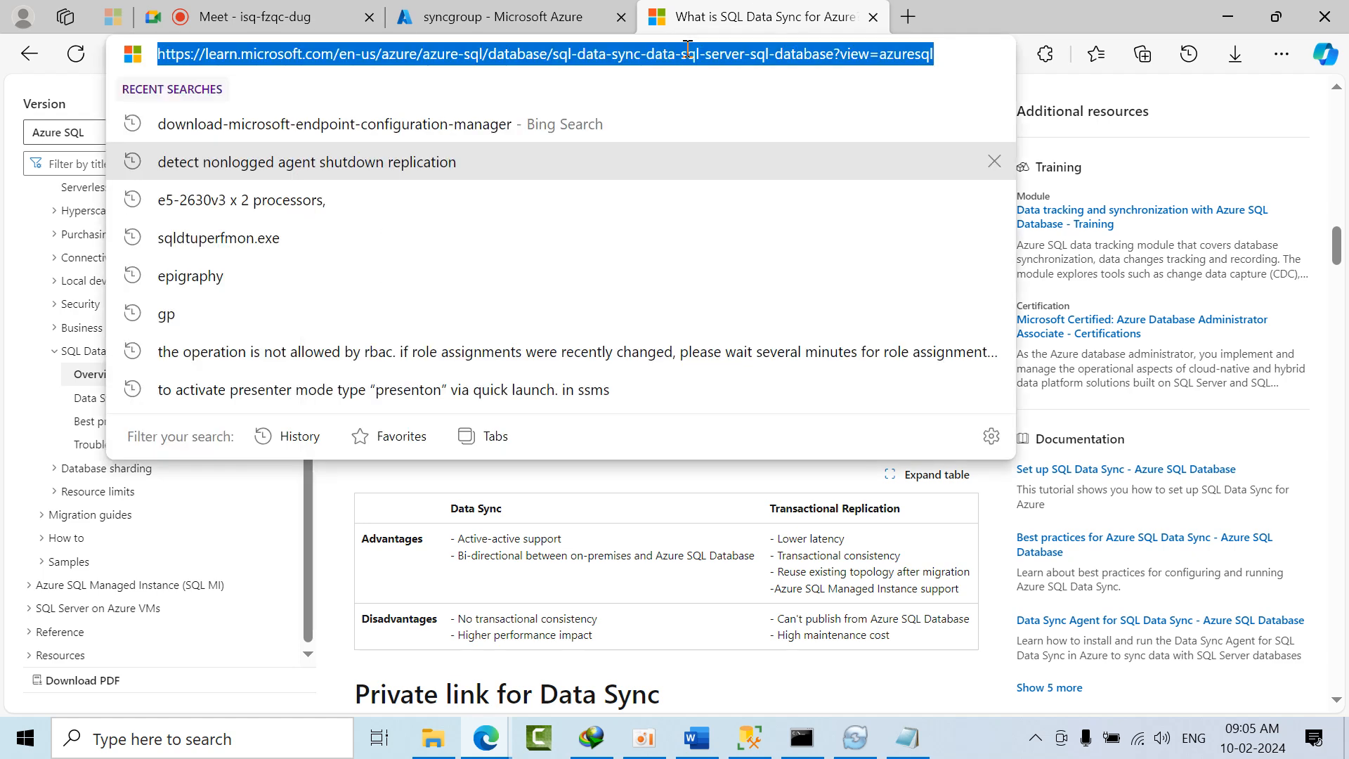
{"action": "left_click", "coordinate": [300, 742]}
{"action": "type", "text": "eve"}
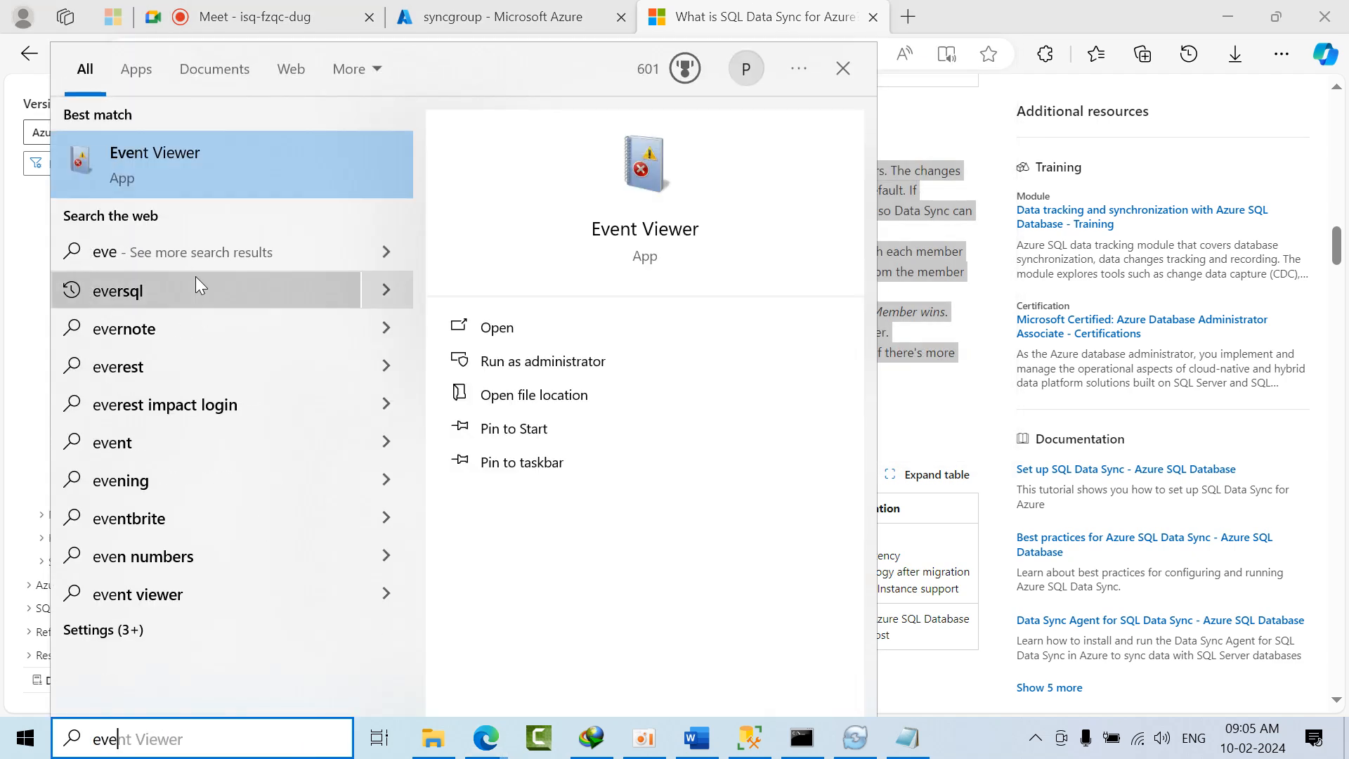
{"action": "left_click", "coordinate": [193, 169]}
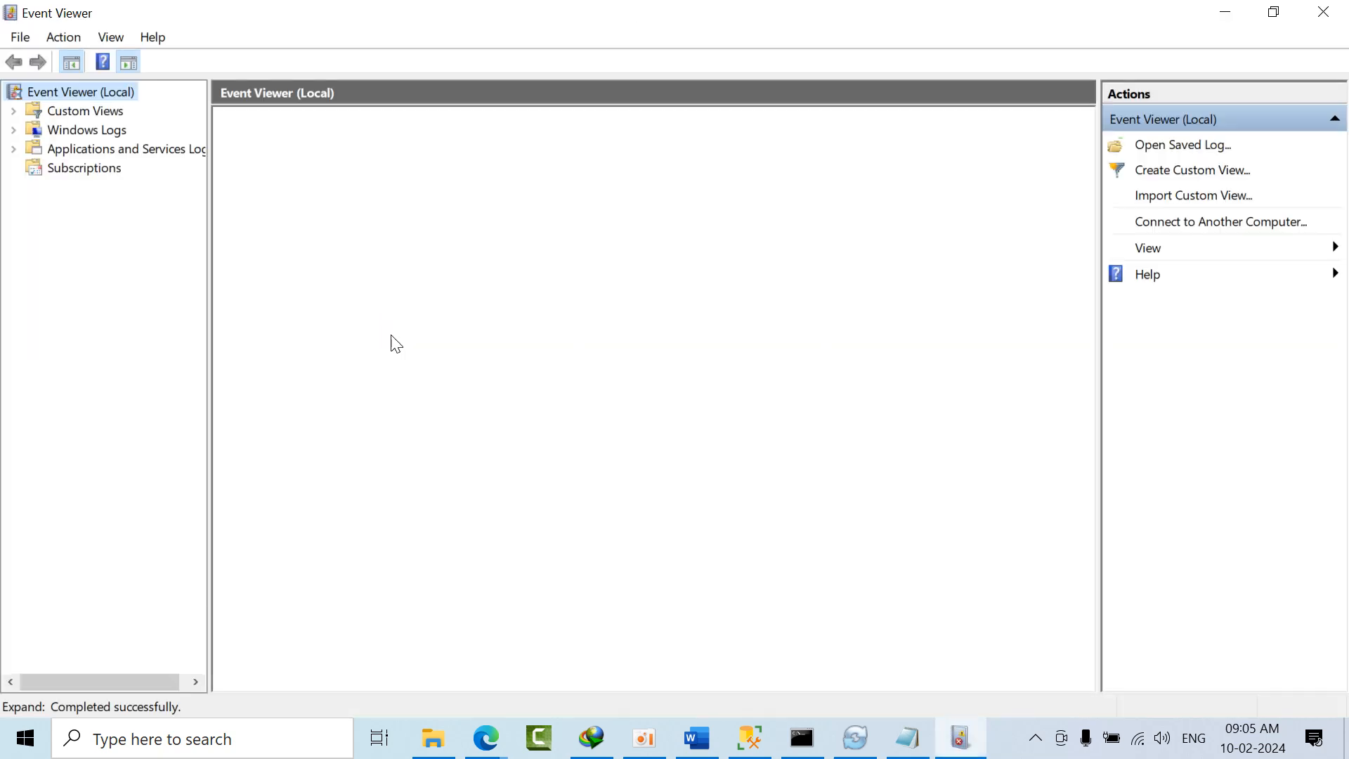
Step: Review the Application log's 09:04–09:06 error events, then expand Applications and Services Logs
{"action": "left_click", "coordinate": [87, 150]}
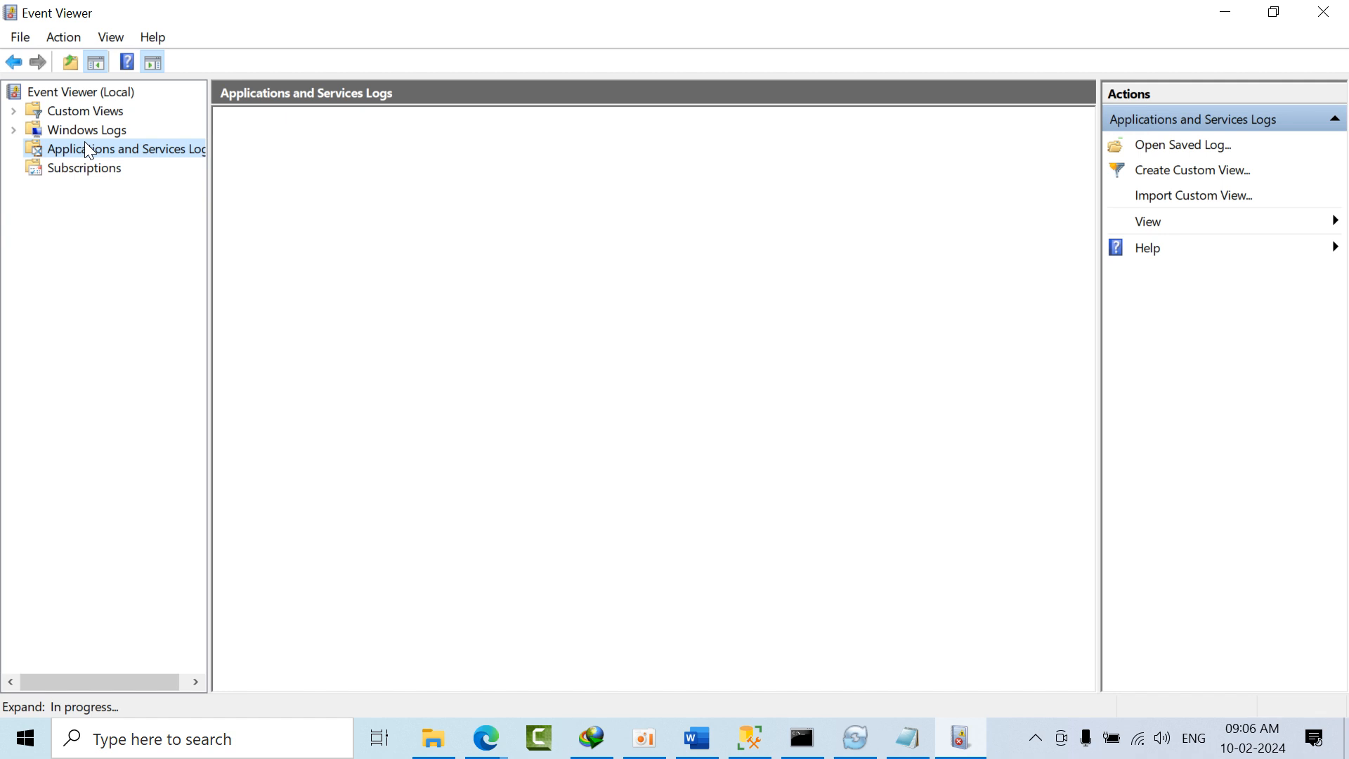
{"action": "double_click", "coordinate": [91, 130]}
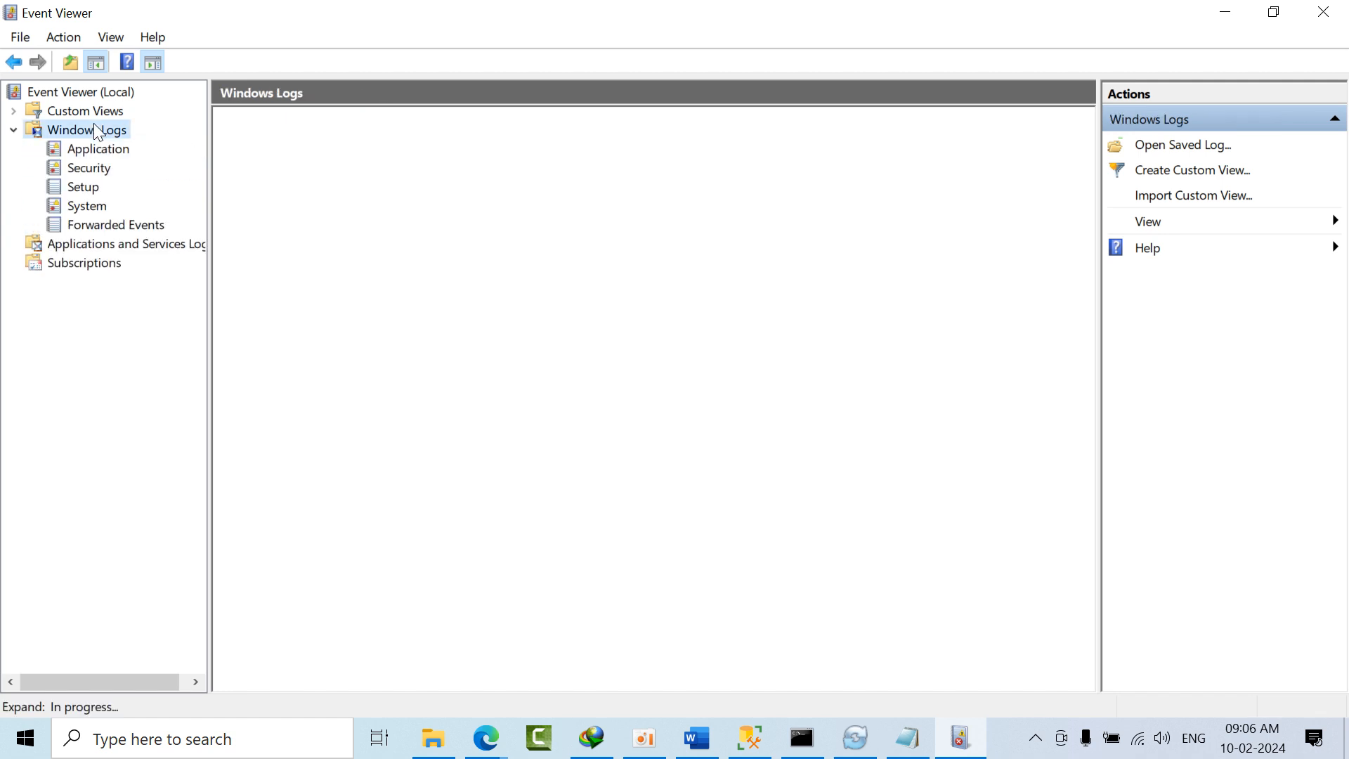
{"action": "left_click", "coordinate": [98, 150]}
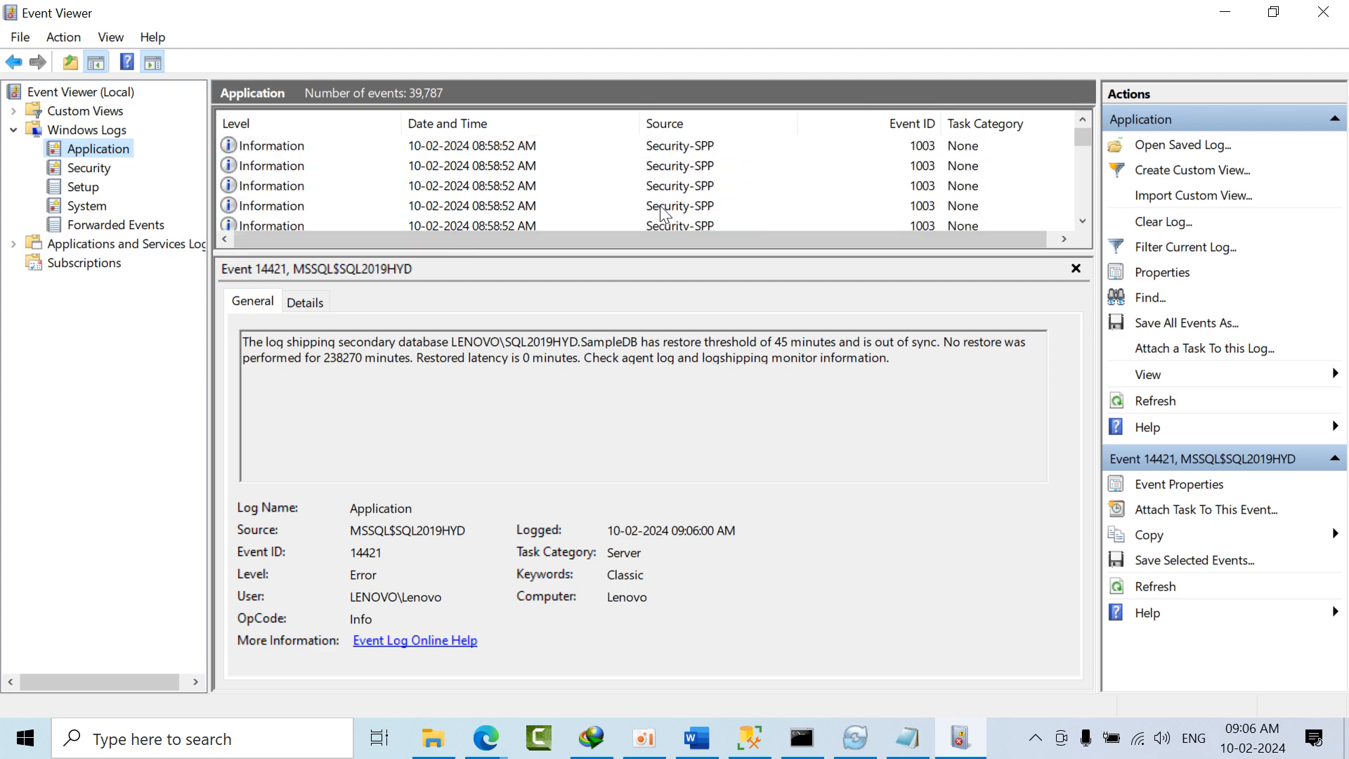
{"action": "left_click", "coordinate": [673, 170]}
{"action": "left_click", "coordinate": [690, 208]}
{"action": "left_click", "coordinate": [685, 171]}
{"action": "left_click_drag", "start_coordinate": [738, 355], "coordinate": [399, 336]}
{"action": "left_click", "coordinate": [508, 186]}
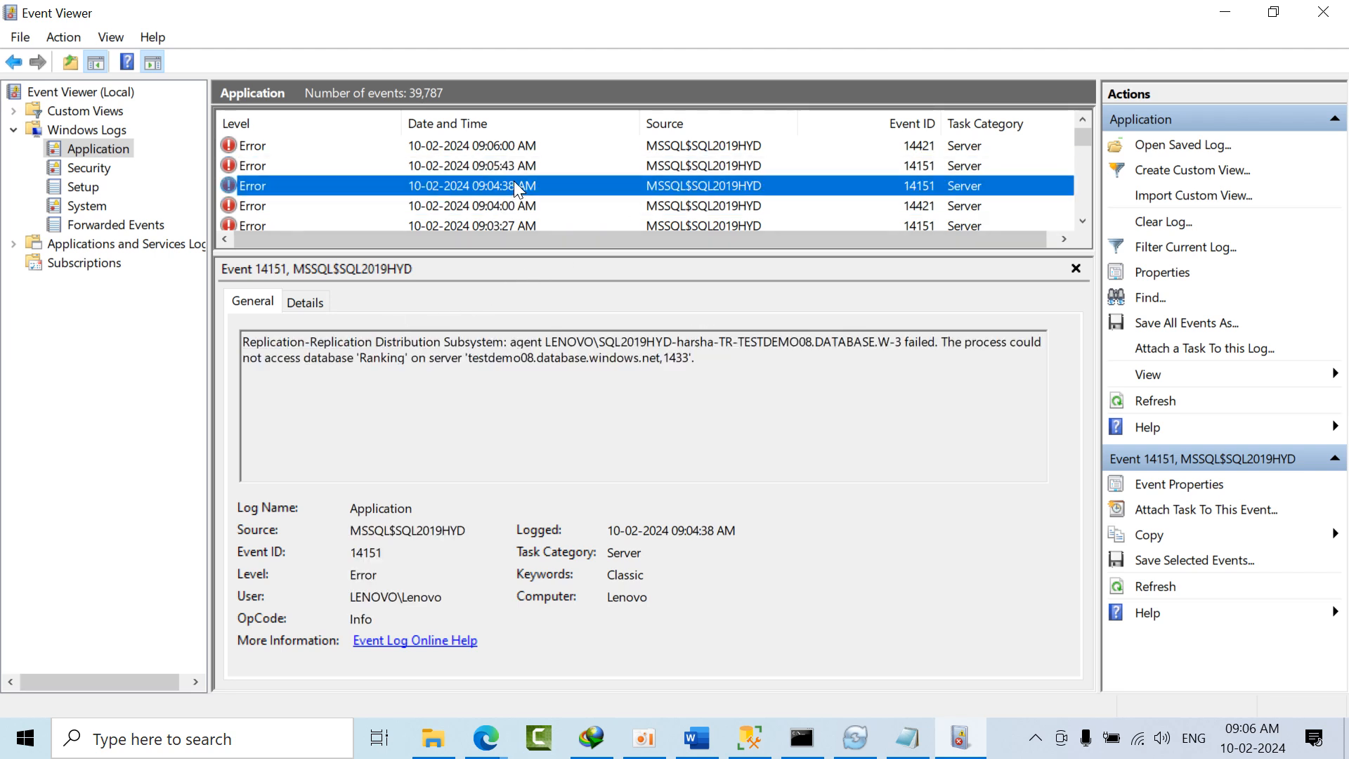
{"action": "left_click", "coordinate": [505, 148]}
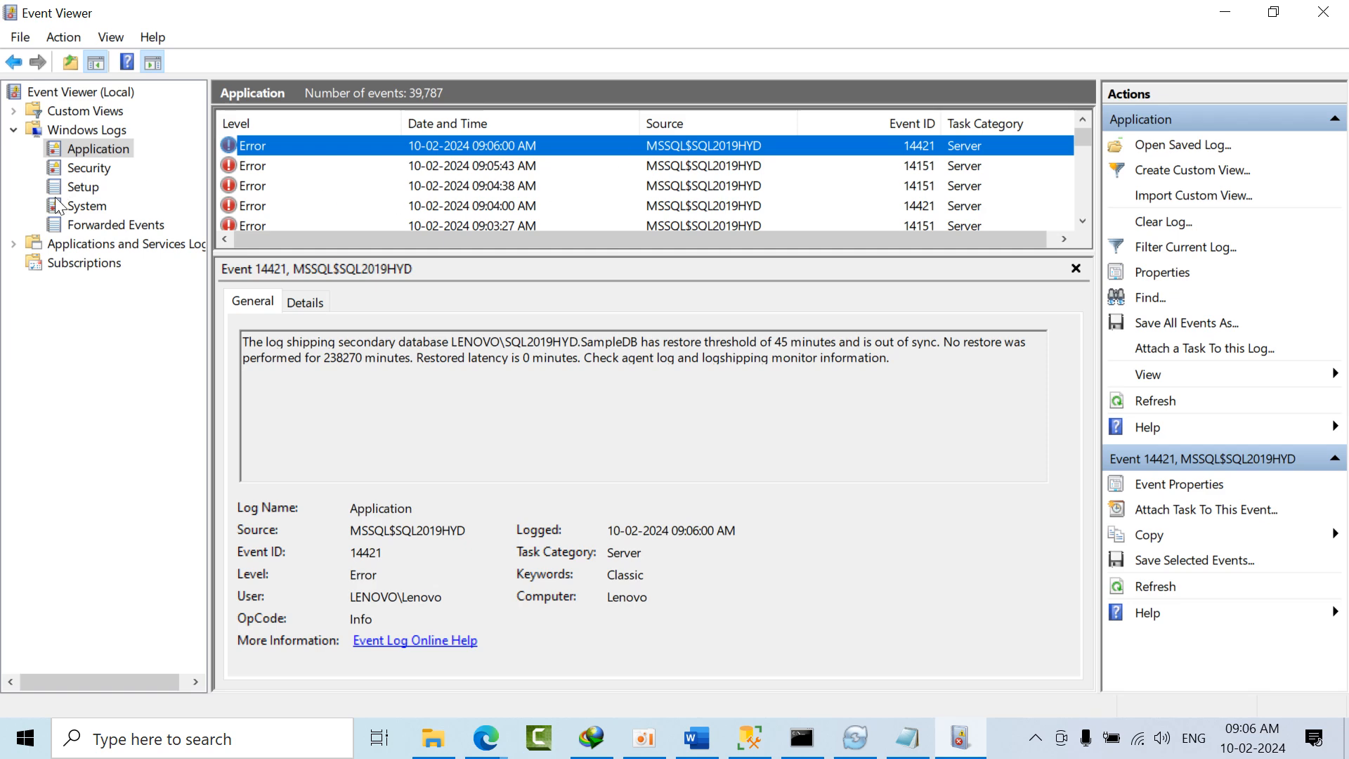
{"action": "double_click", "coordinate": [94, 244]}
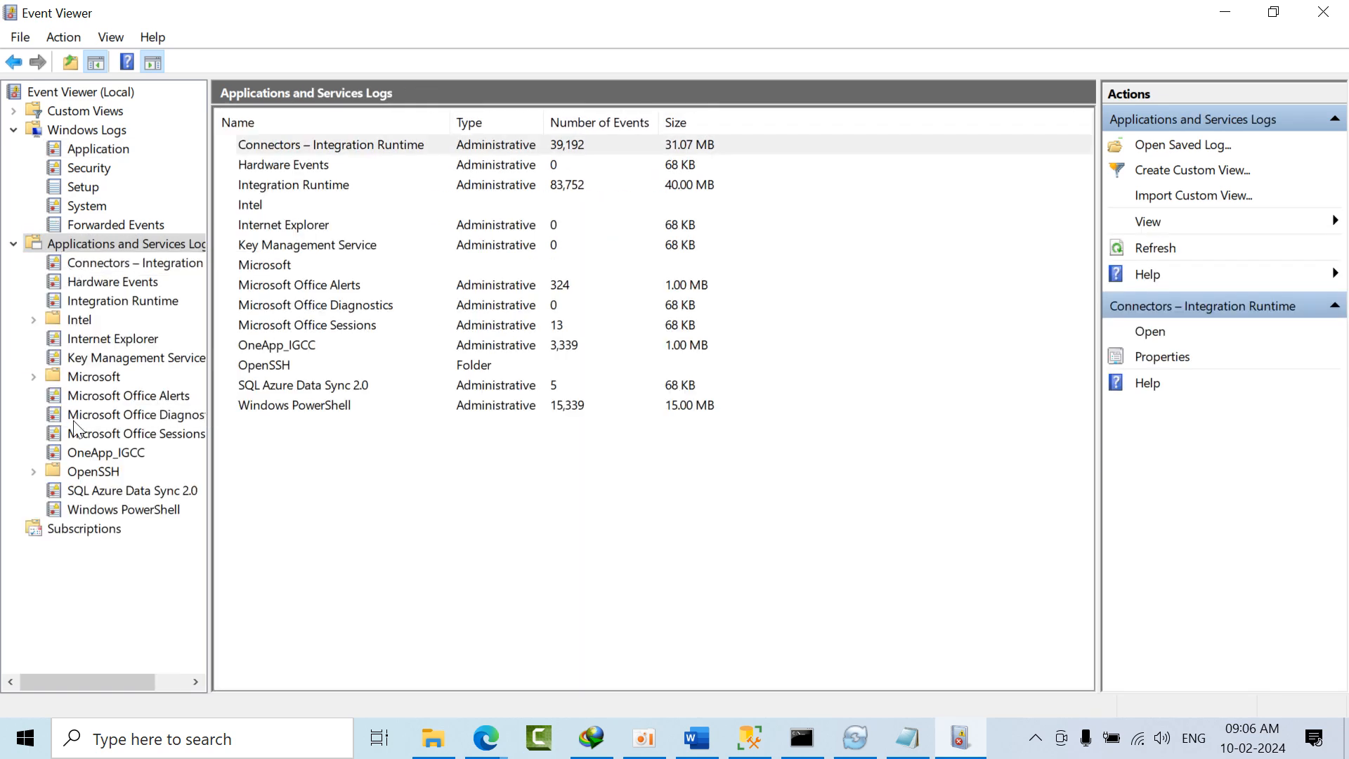
Step: Open the SQL Azure Data Sync 2.0 log and read each of its warning events
{"action": "left_click", "coordinate": [129, 489]}
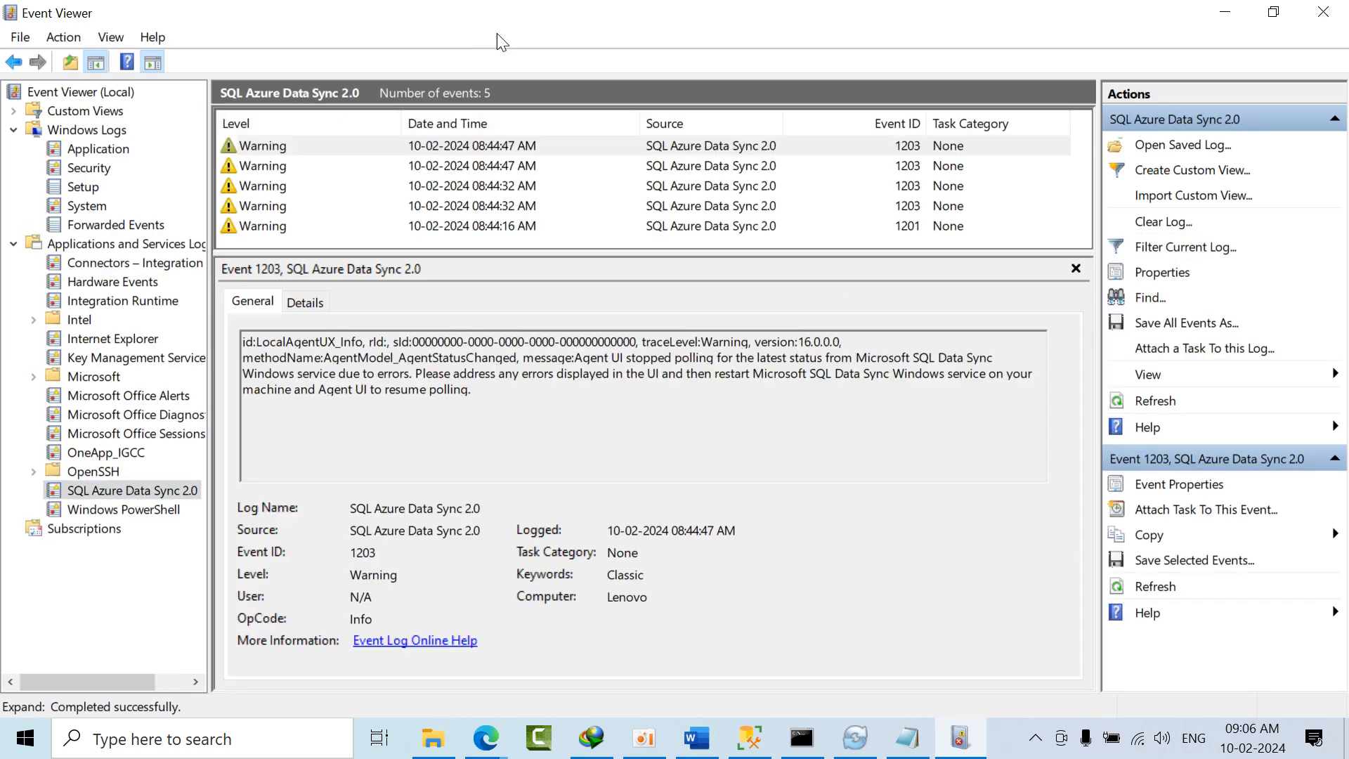
{"action": "left_click", "coordinate": [520, 166]}
{"action": "left_click", "coordinate": [532, 189]}
{"action": "left_click", "coordinate": [538, 206]}
{"action": "left_click", "coordinate": [545, 226]}
{"action": "left_click", "coordinate": [516, 169]}
{"action": "left_click", "coordinate": [506, 148]}
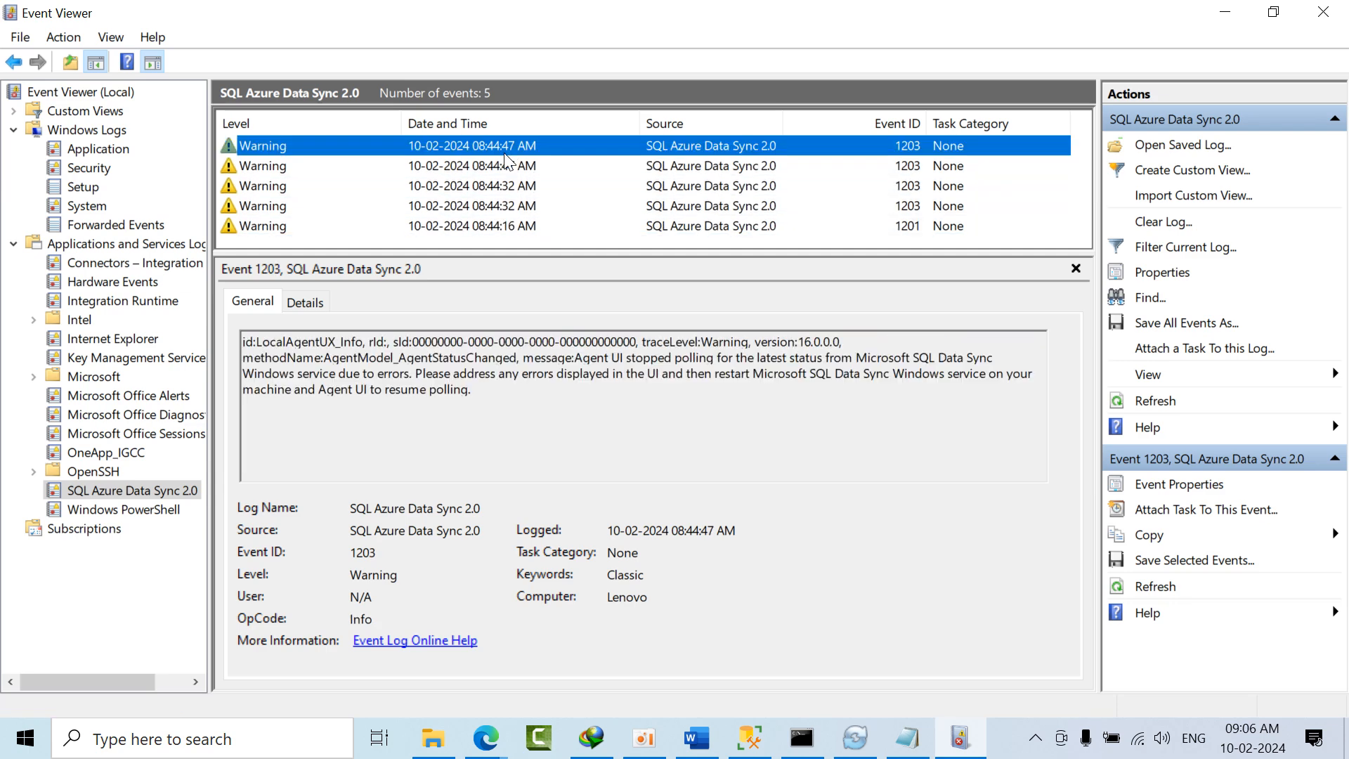
Step: Step through the Attach a Task To this Log wizard for that log, then cancel it
{"action": "right_click", "coordinate": [153, 495]}
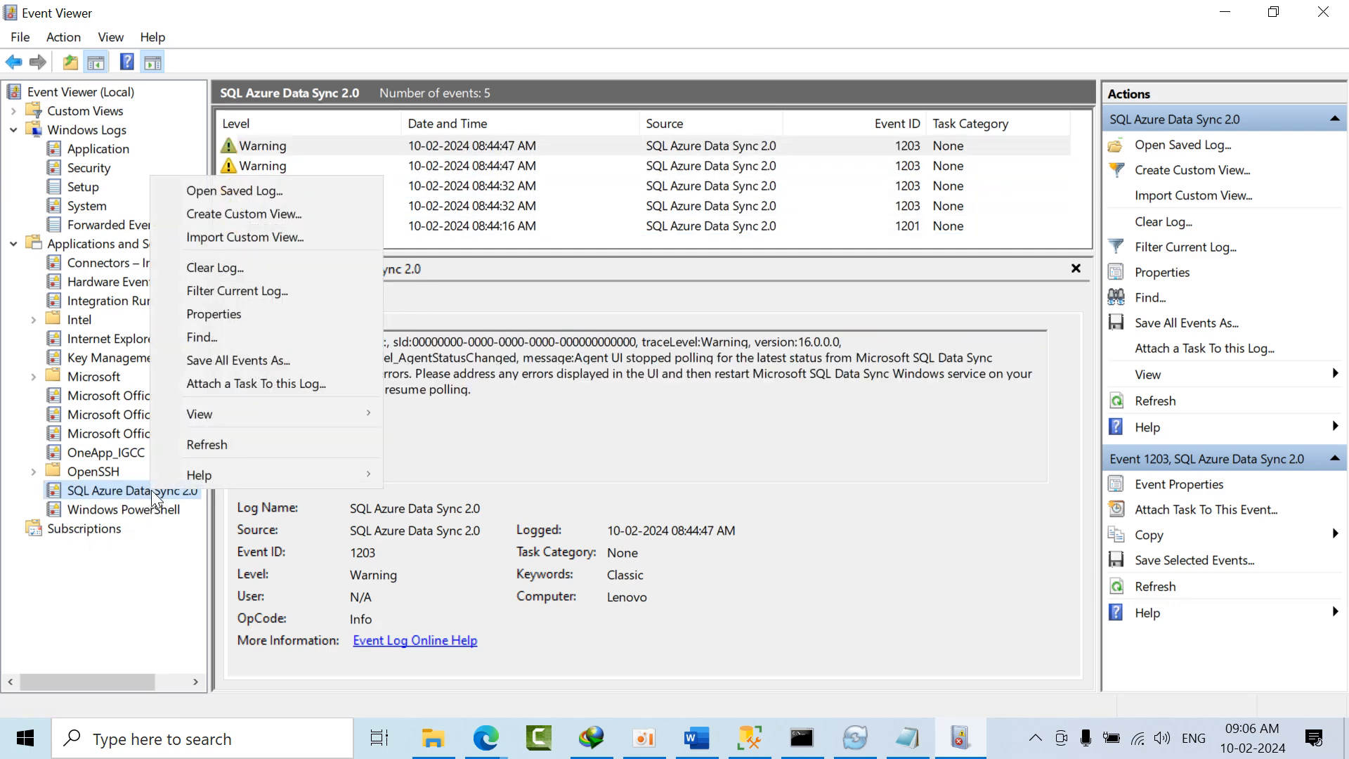
{"action": "left_click", "coordinate": [243, 385]}
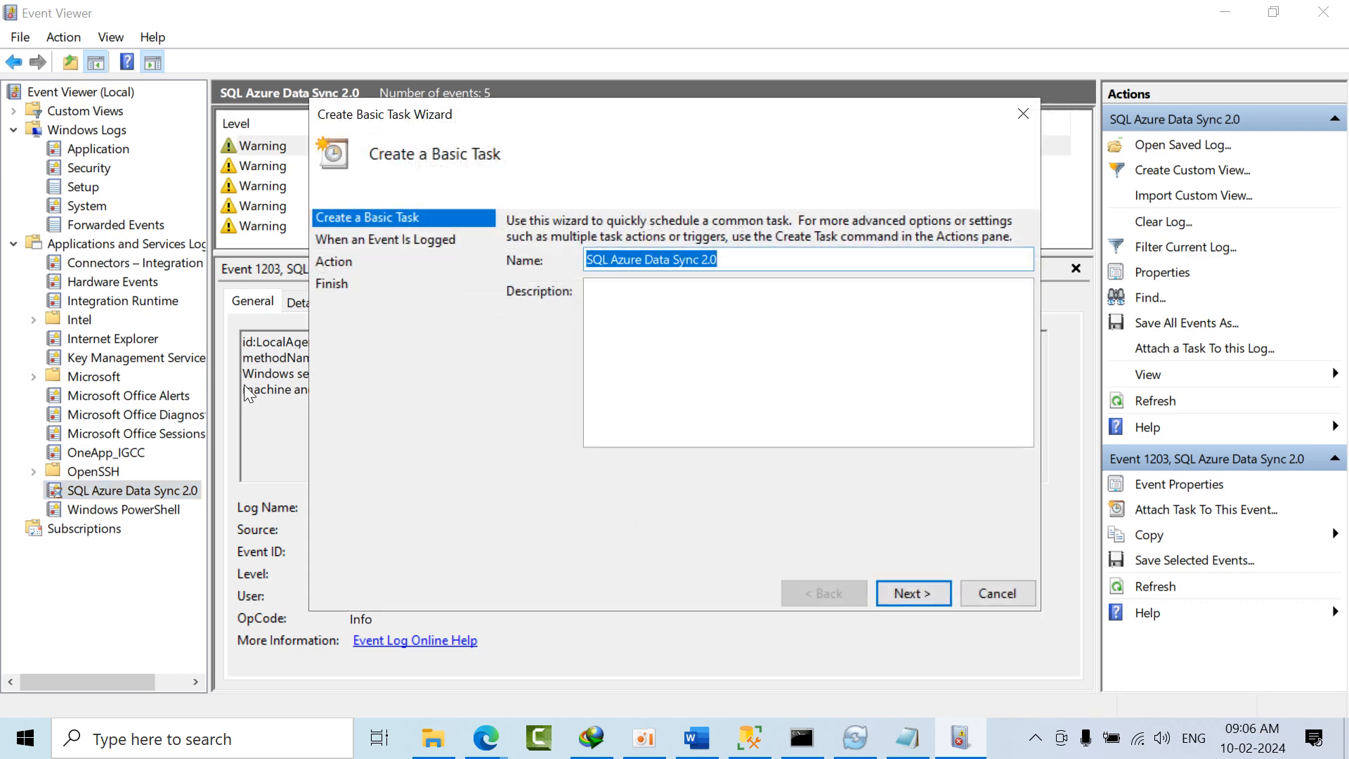
{"action": "left_click", "coordinate": [930, 606]}
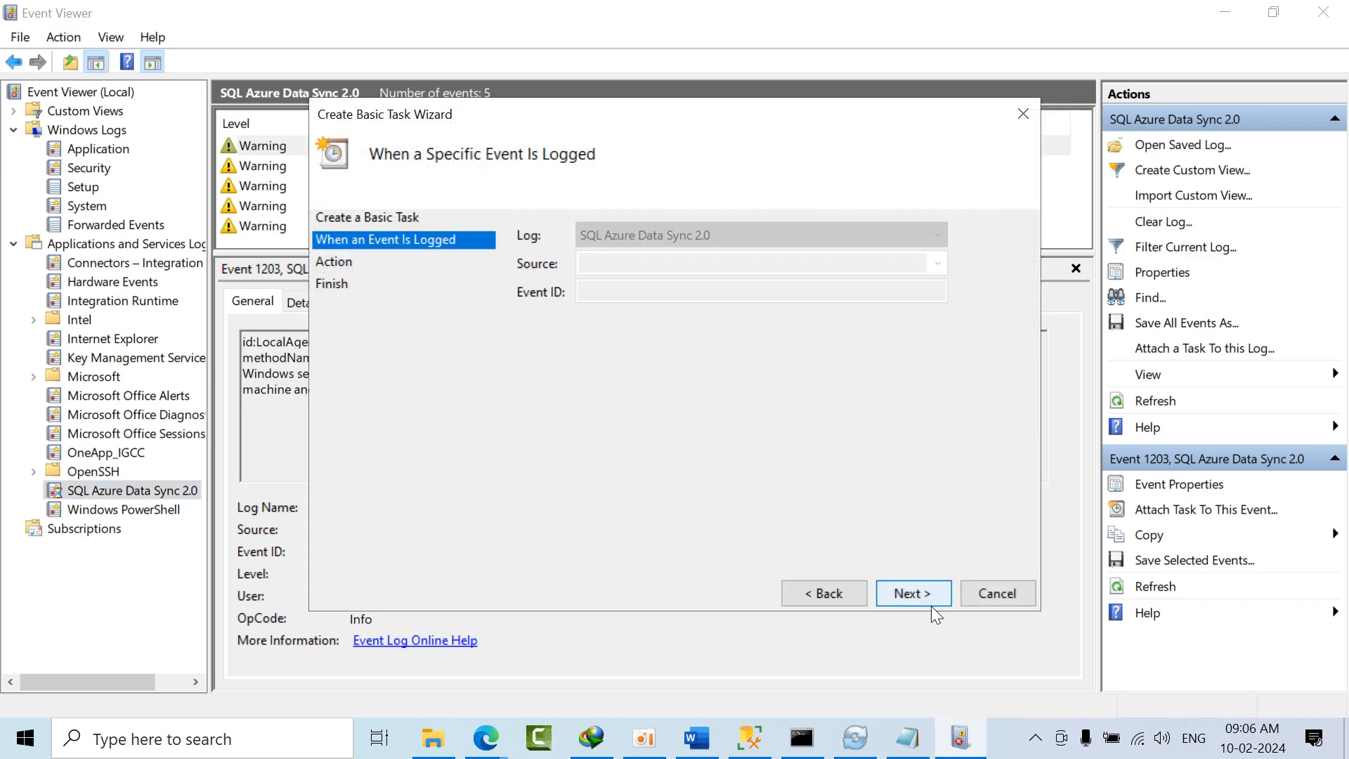
{"action": "left_click", "coordinate": [930, 605]}
{"action": "left_click", "coordinate": [854, 593]}
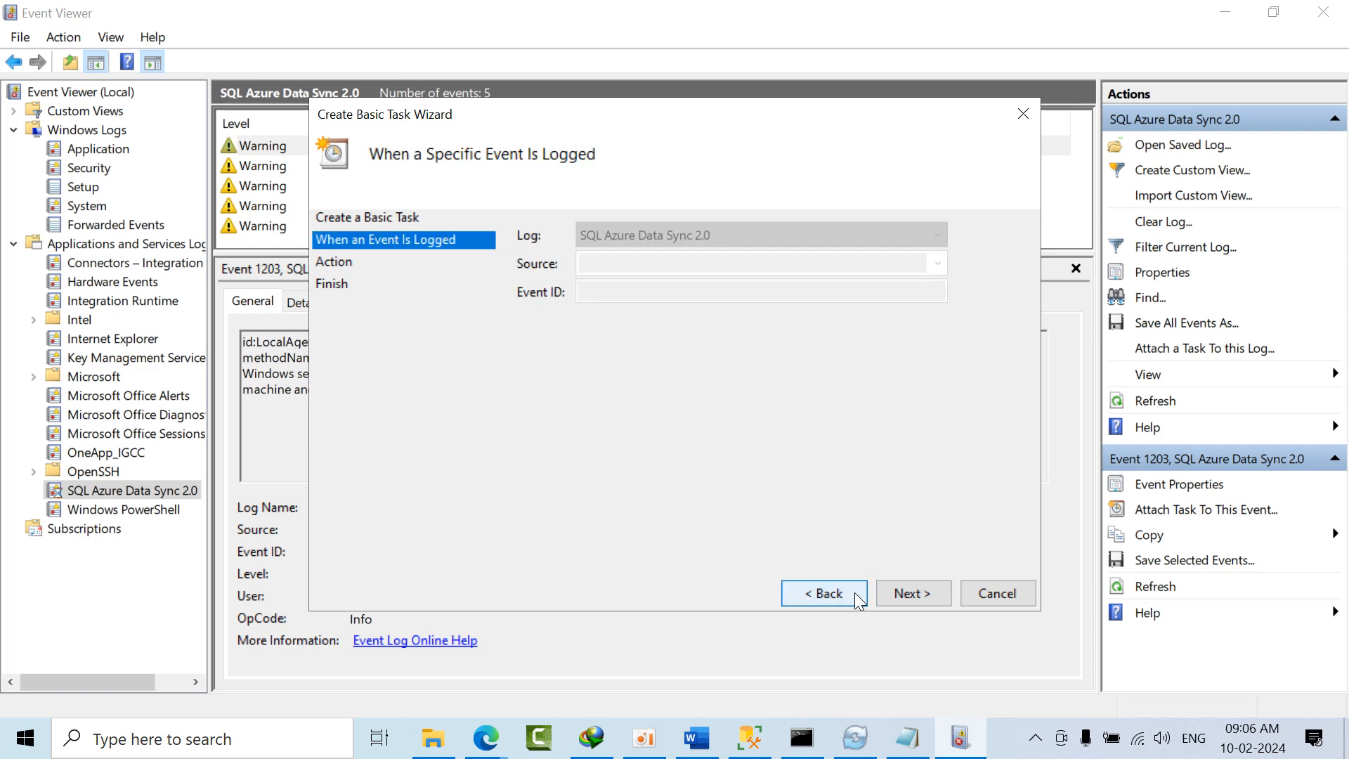
{"action": "left_click", "coordinate": [988, 592]}
{"action": "right_click", "coordinate": [95, 486]}
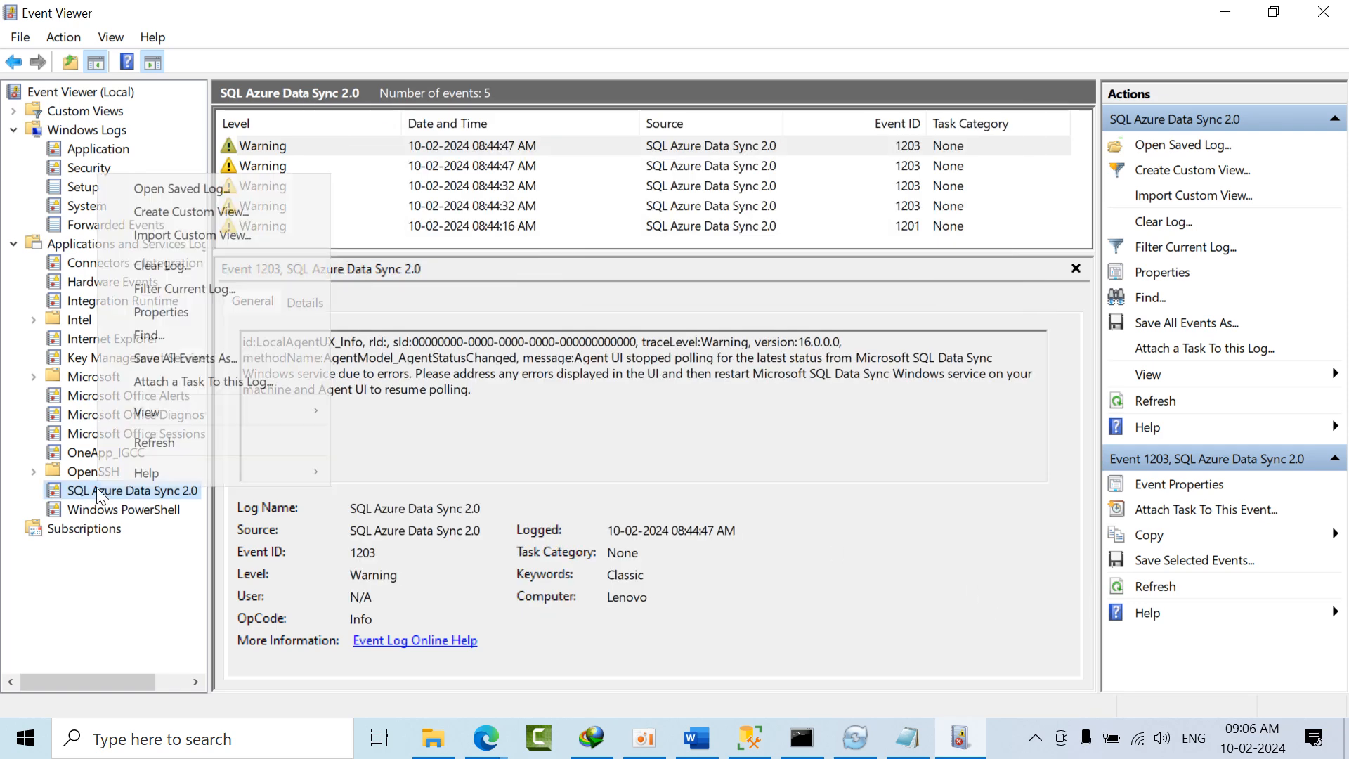
Step: Save all events to the Desktop as azuredatasyncagentlogs without display information, then minimise windows
{"action": "left_click", "coordinate": [172, 357]}
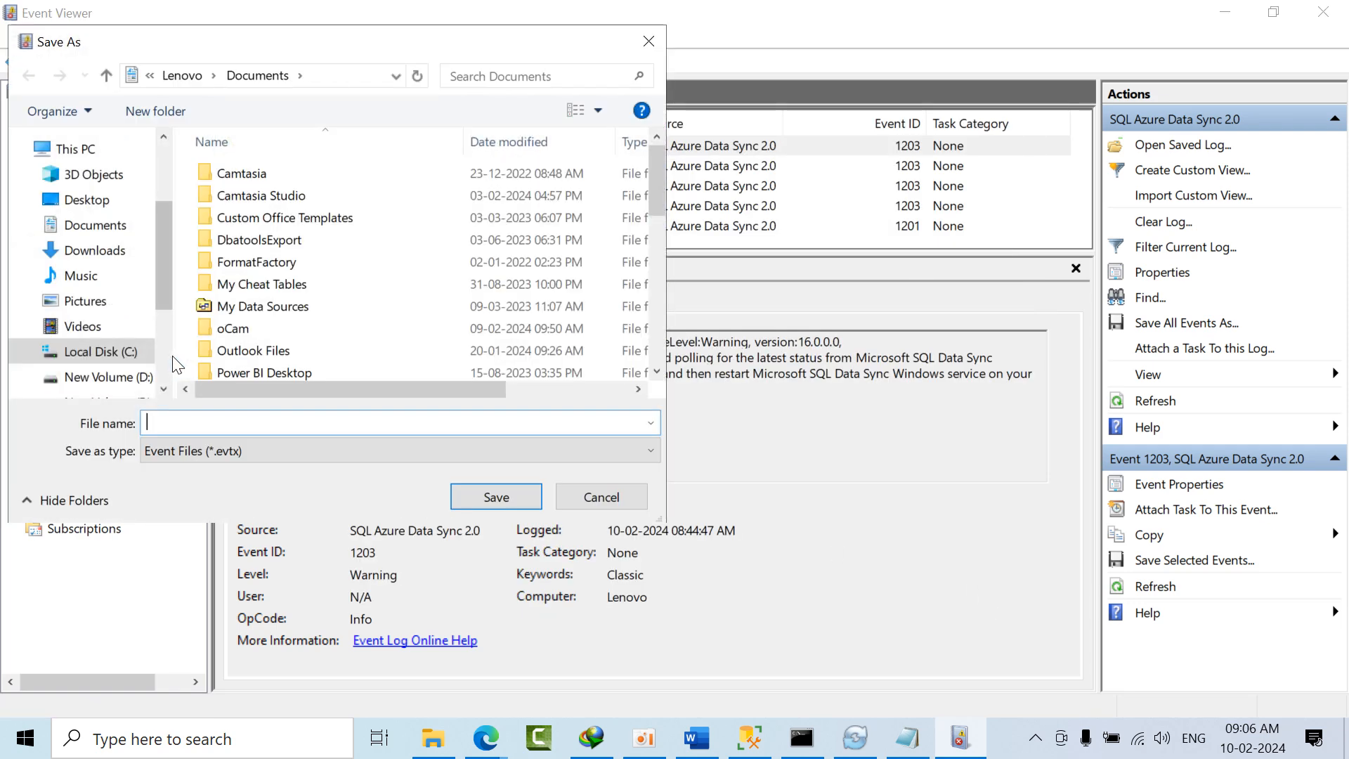
{"action": "type", "text": "fffff"}
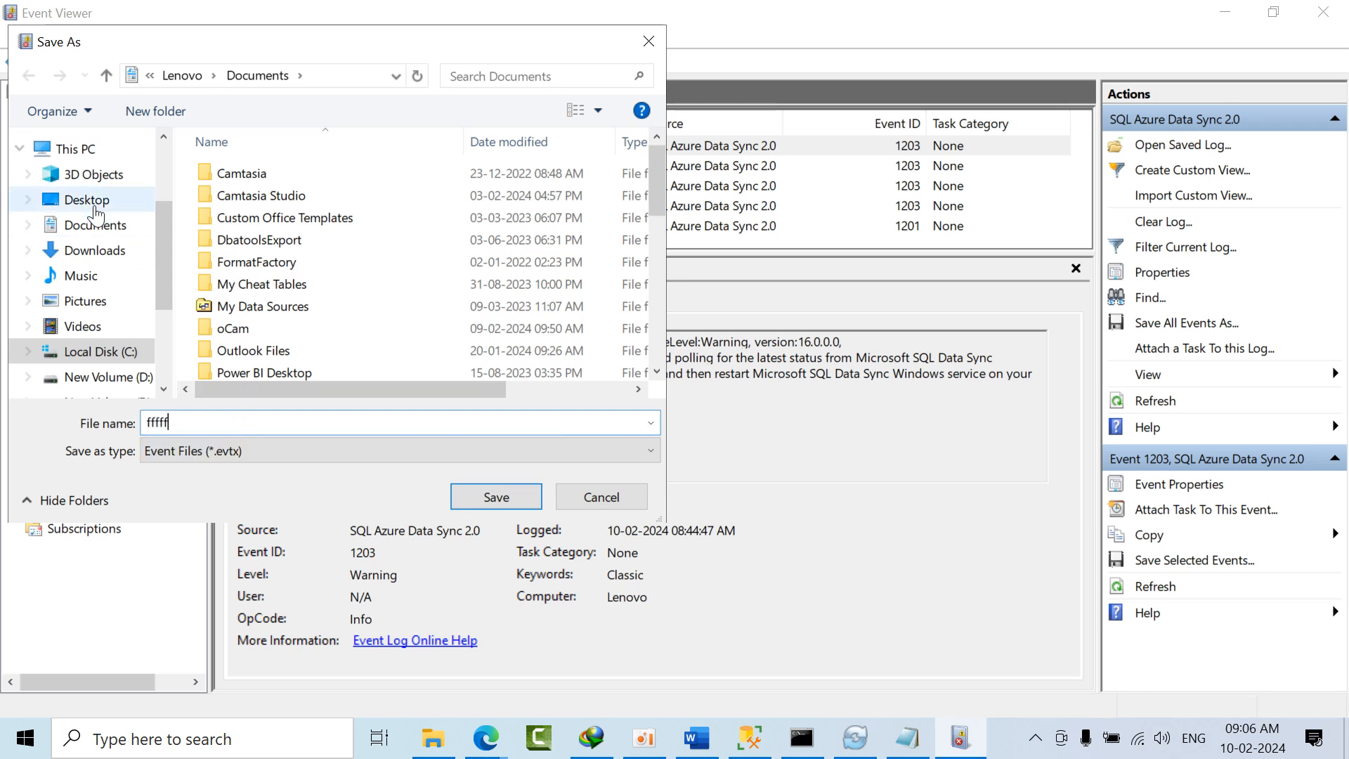
{"action": "left_click", "coordinate": [87, 200]}
{"action": "double_click", "coordinate": [210, 423]}
{"action": "type", "text": "a"}
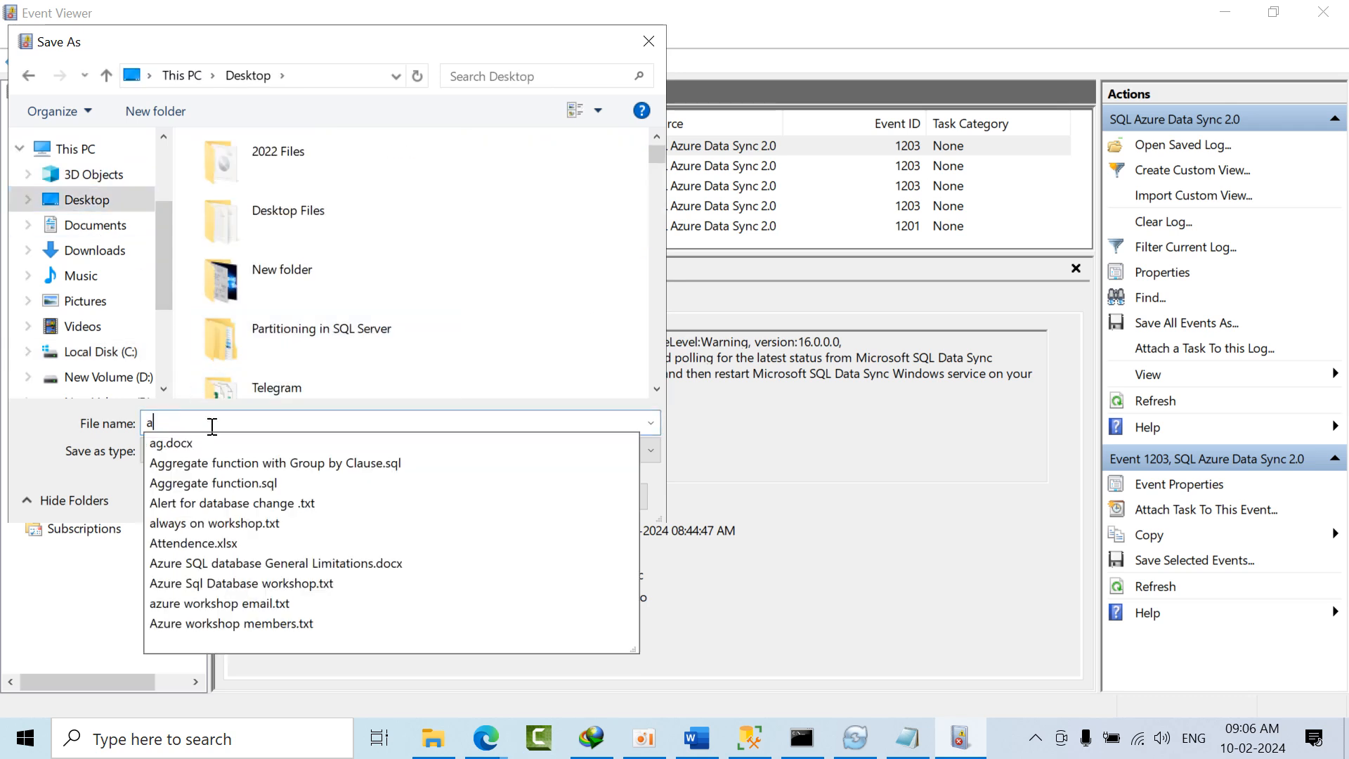
{"action": "type", "text": "zureda"}
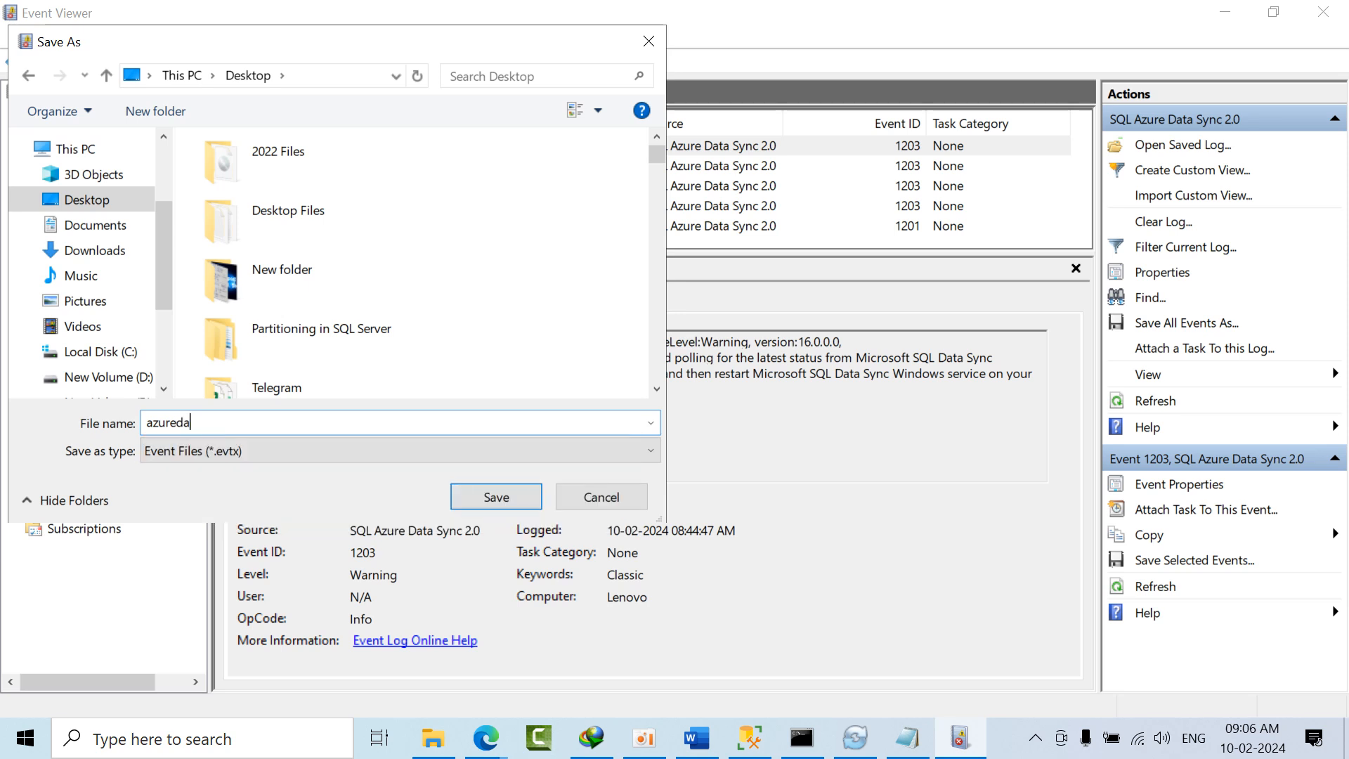
{"action": "type", "text": "tasyncagentlogs"}
{"action": "key", "text": "Return"}
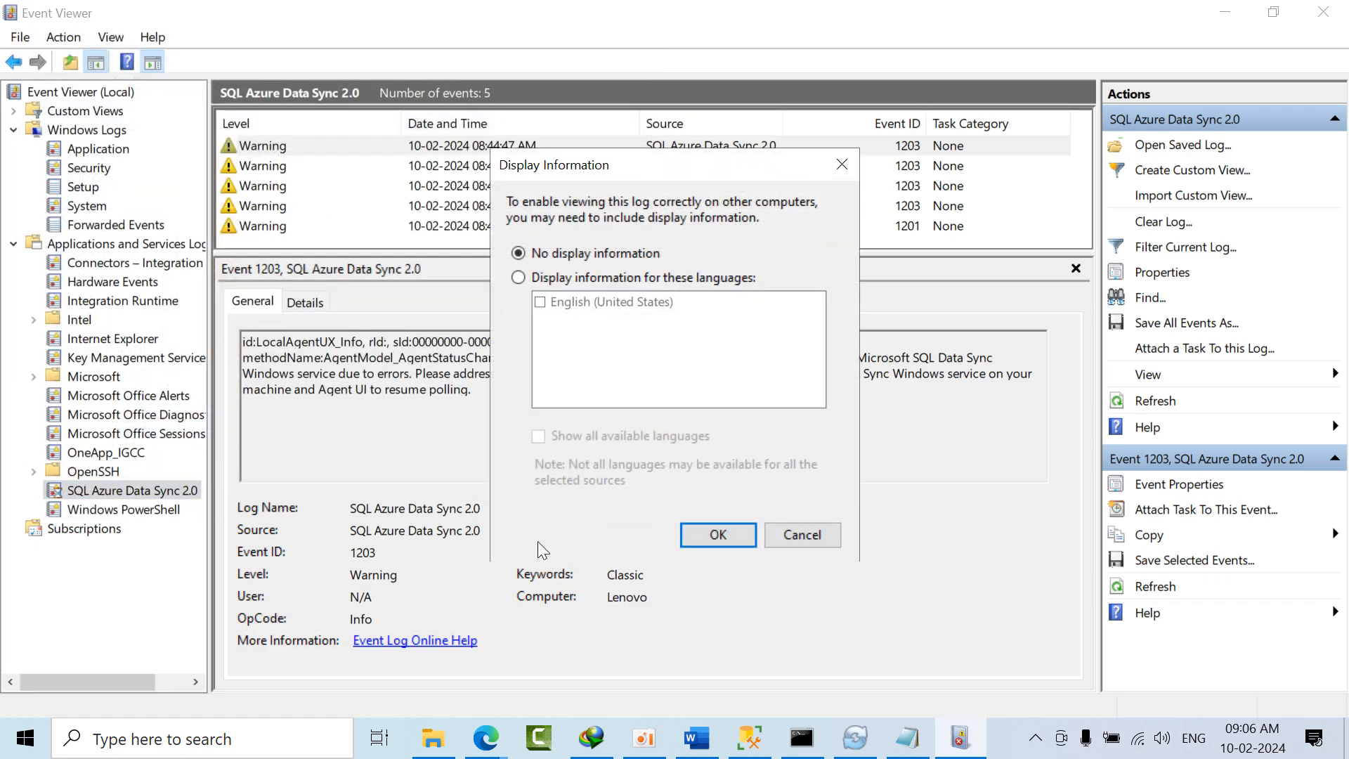
{"action": "left_click", "coordinate": [718, 534]}
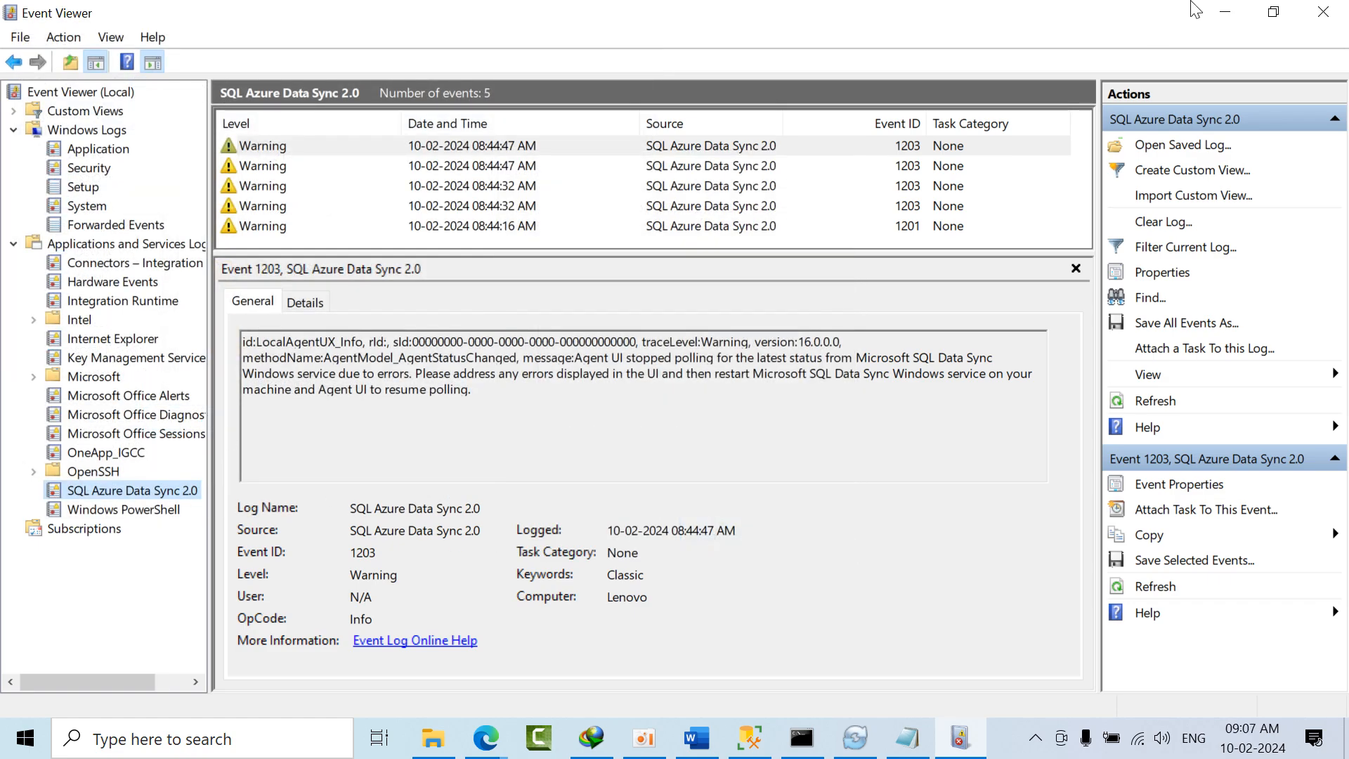
{"action": "left_click", "coordinate": [1225, 11]}
{"action": "left_click", "coordinate": [1245, 12]}
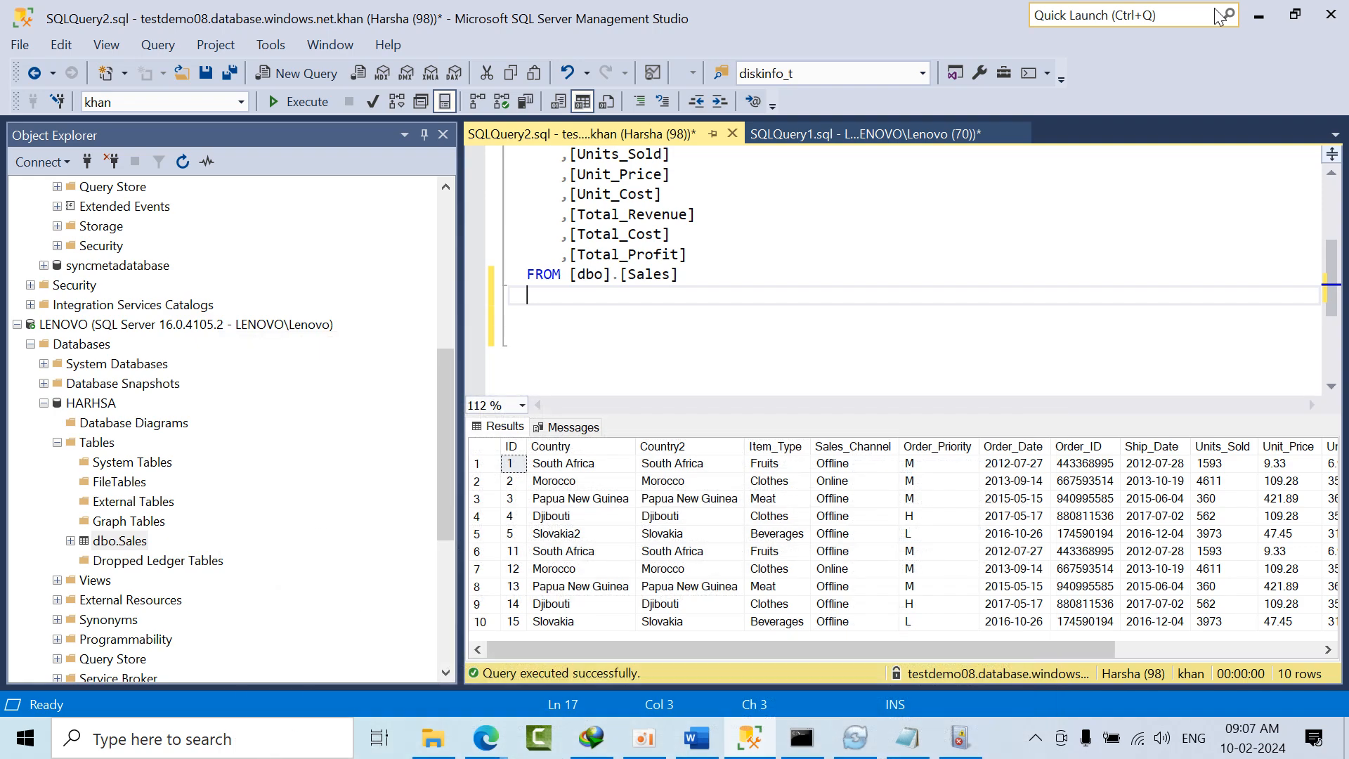
Step: Minimise SSMS and File Explorer, refresh the desktop to show azuredatasyncagentlogs.evtx, and reopen Event Viewer
{"action": "left_click", "coordinate": [1254, 15]}
{"action": "left_click", "coordinate": [1256, 11]}
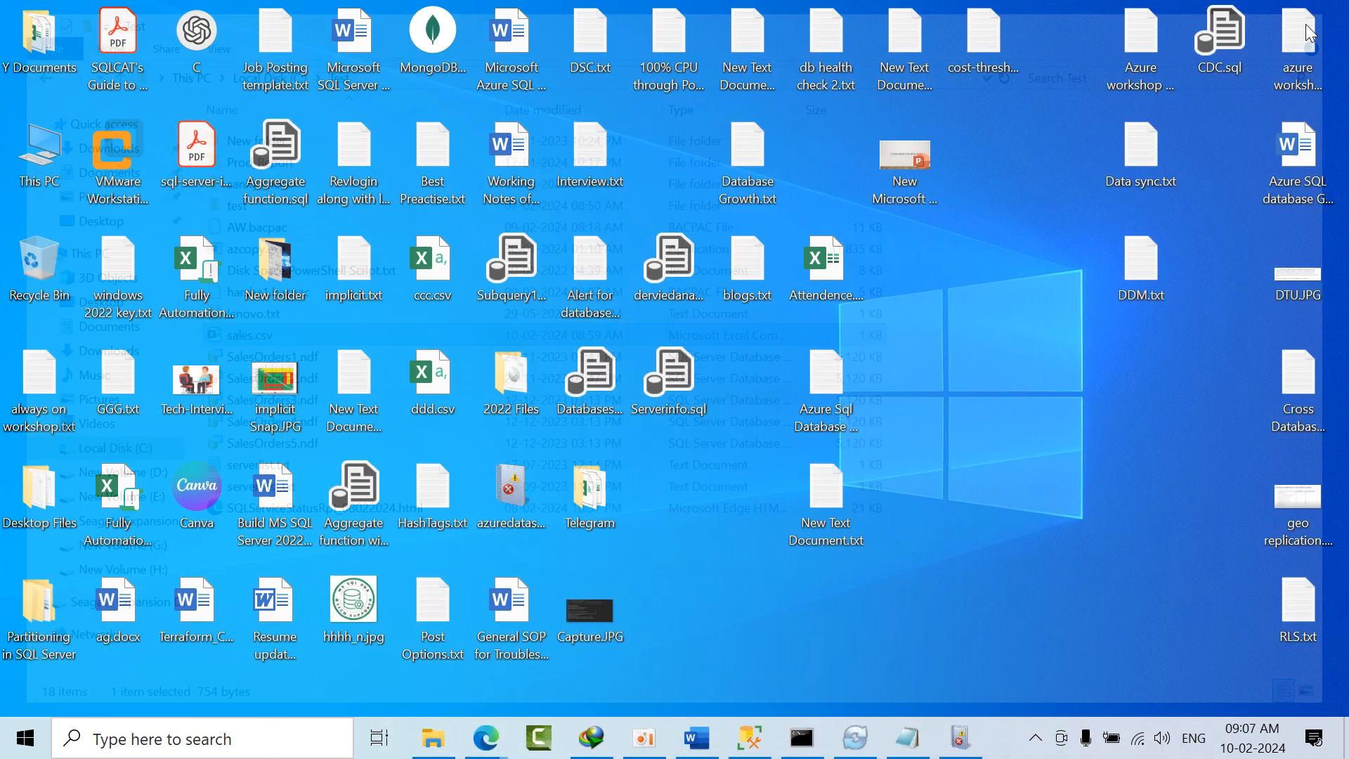
{"action": "right_click", "coordinate": [972, 310]}
{"action": "left_click", "coordinate": [967, 364]}
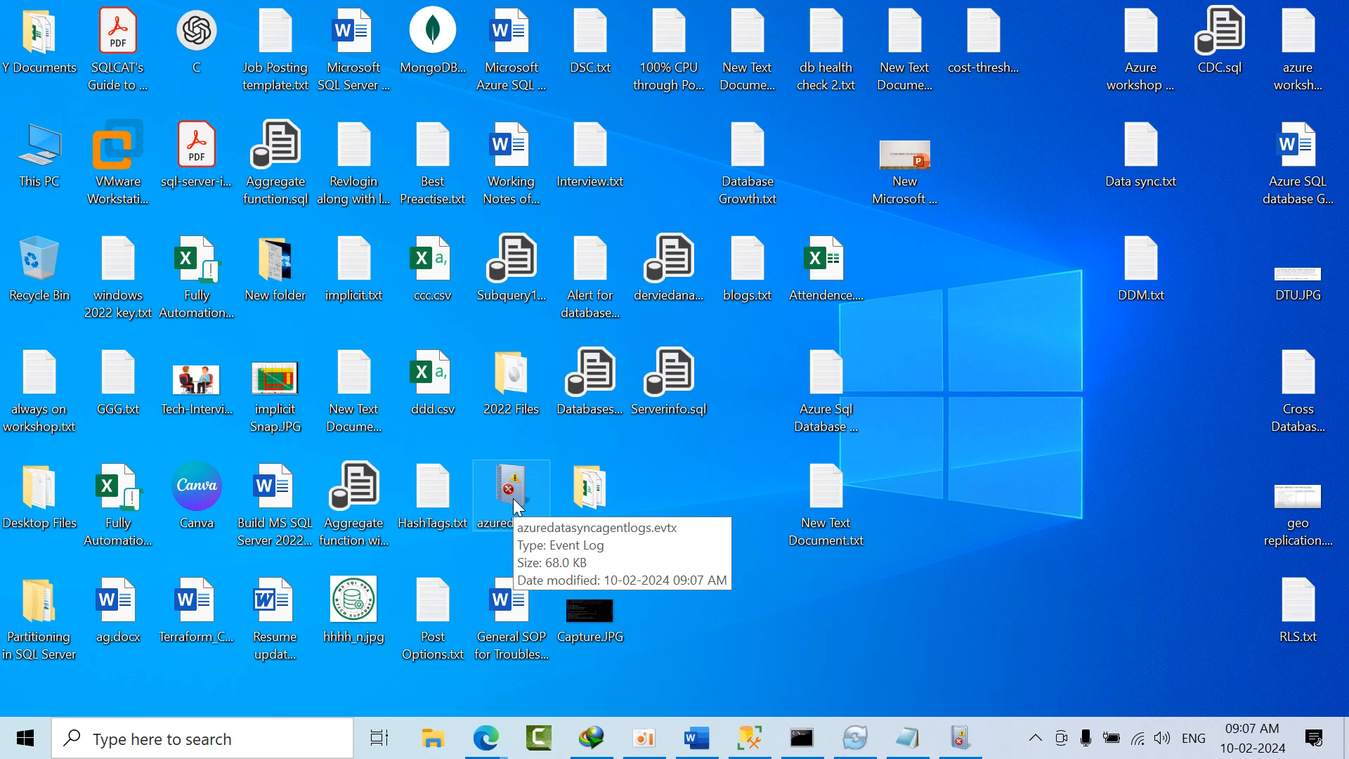
{"action": "mouse_move", "coordinate": [485, 737]}
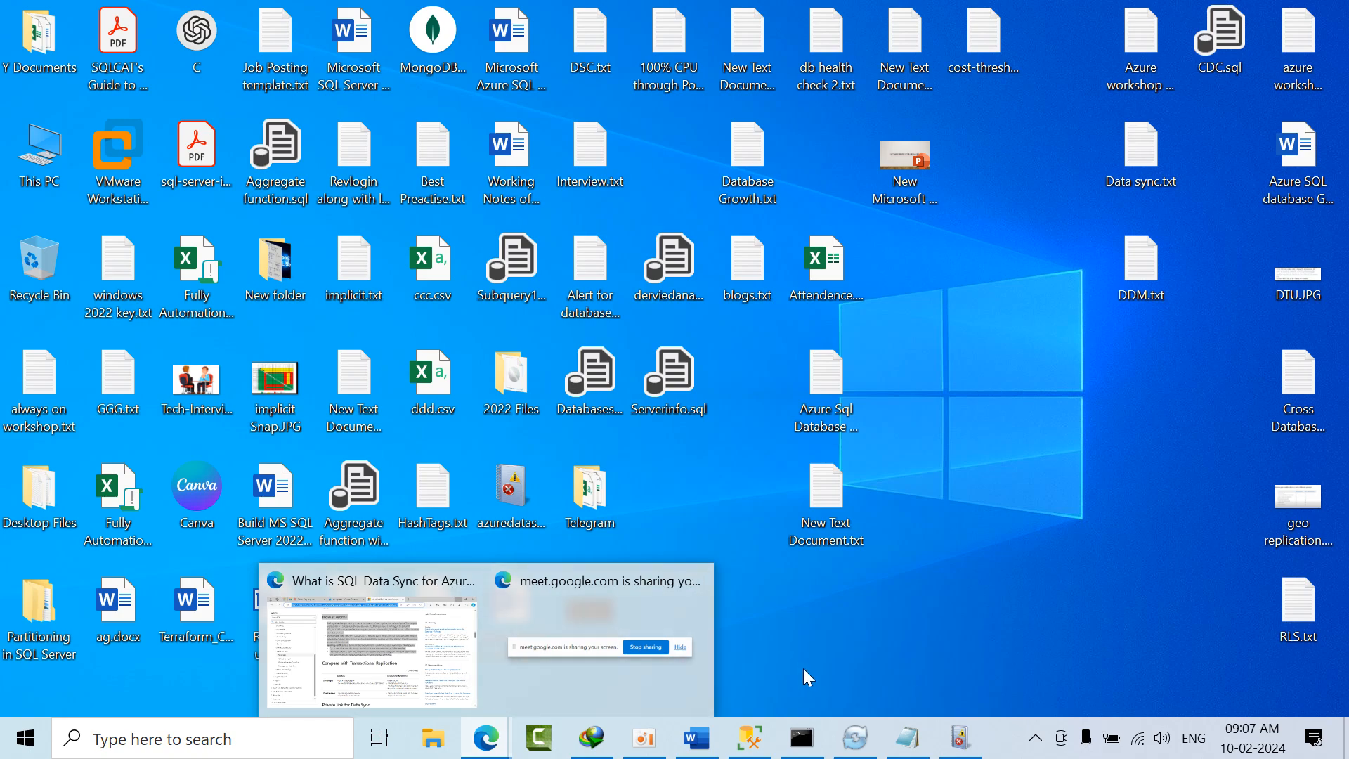
{"action": "left_click", "coordinate": [960, 738]}
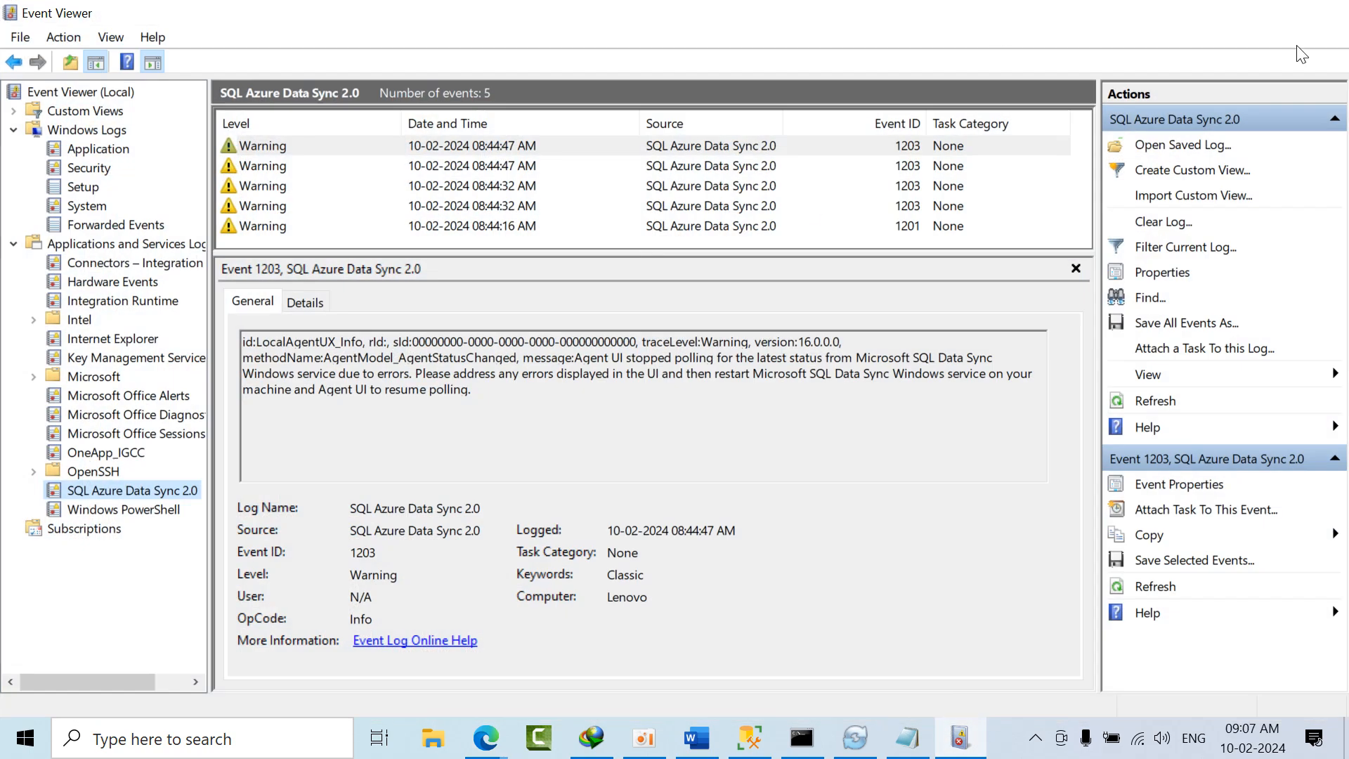
Step: Close Event Viewer and load google.com in the Edge browser
{"action": "left_click", "coordinate": [1332, 12]}
{"action": "mouse_move", "coordinate": [485, 739]}
{"action": "left_click", "coordinate": [378, 644]}
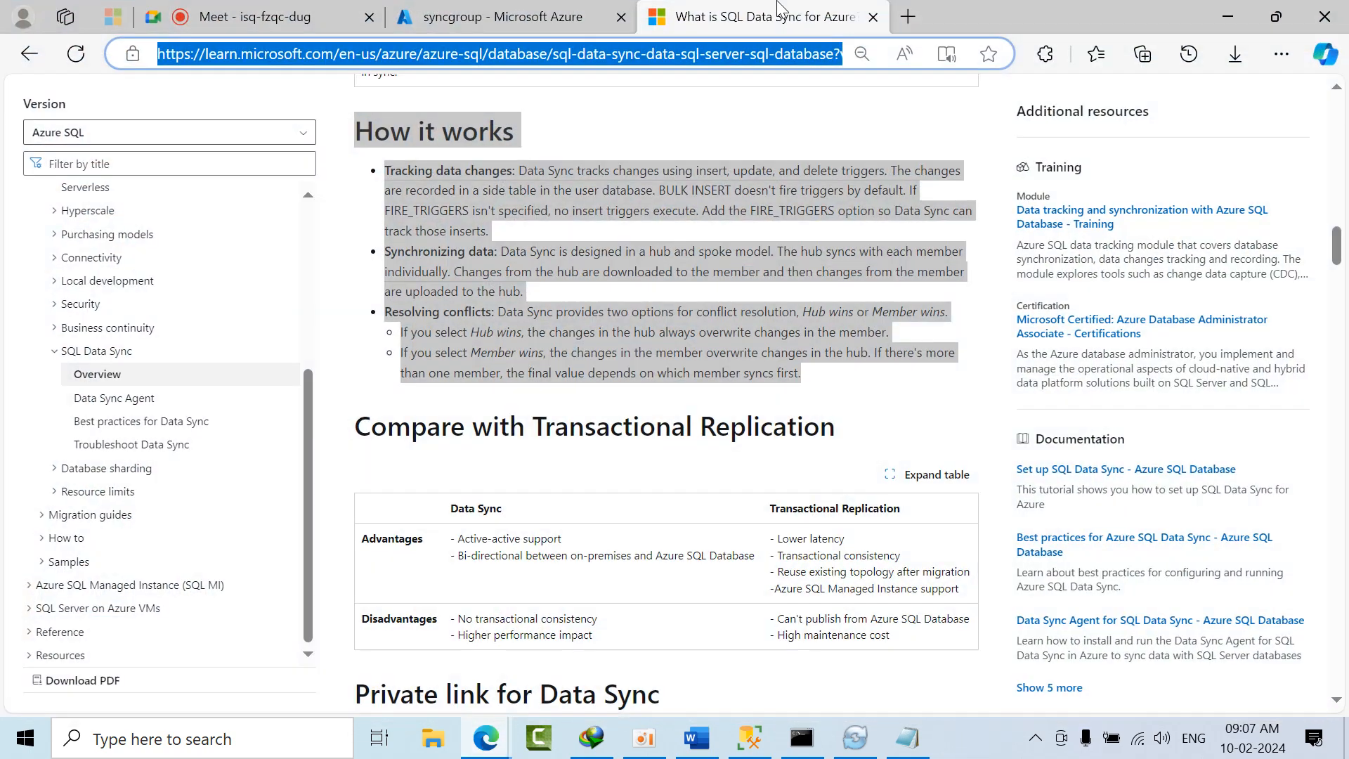
{"action": "type", "text": "google.como"}
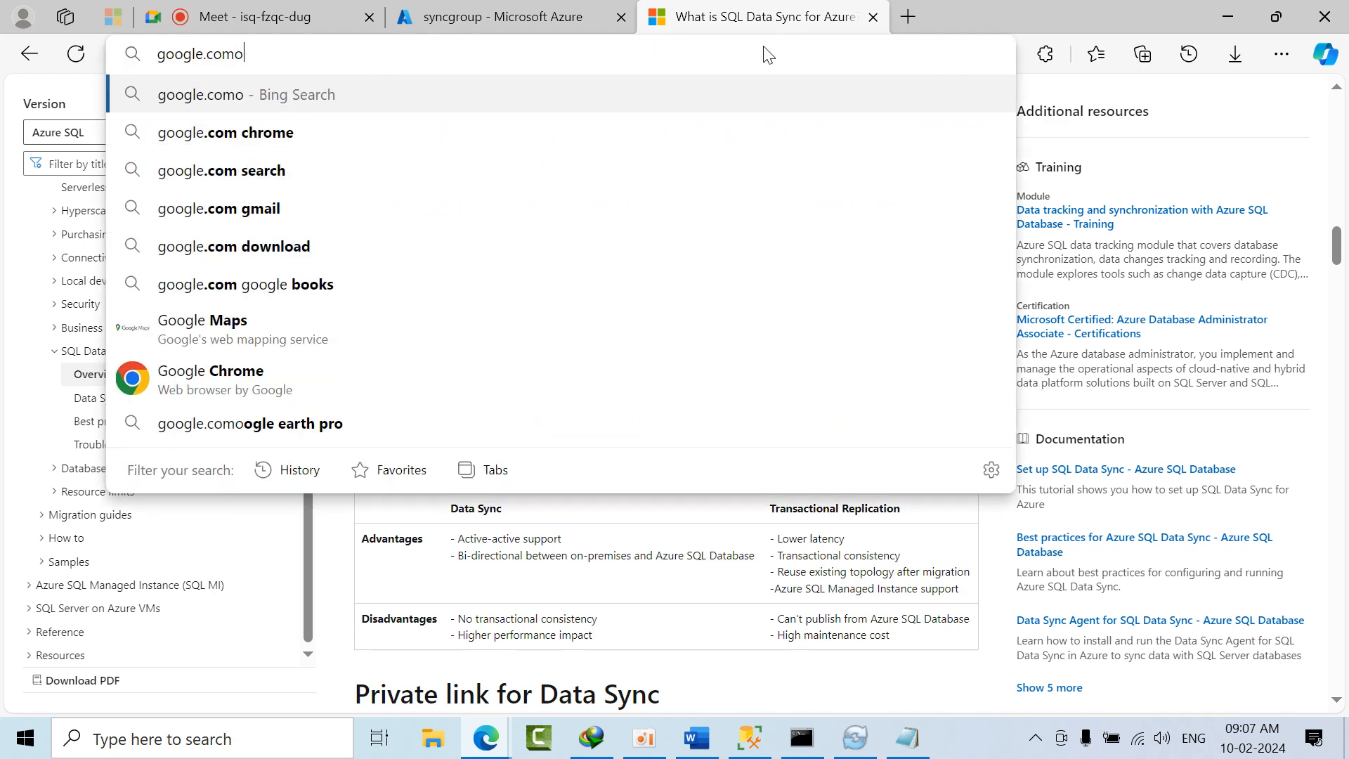
{"action": "key", "text": "Return"}
{"action": "double_click", "coordinate": [745, 53]}
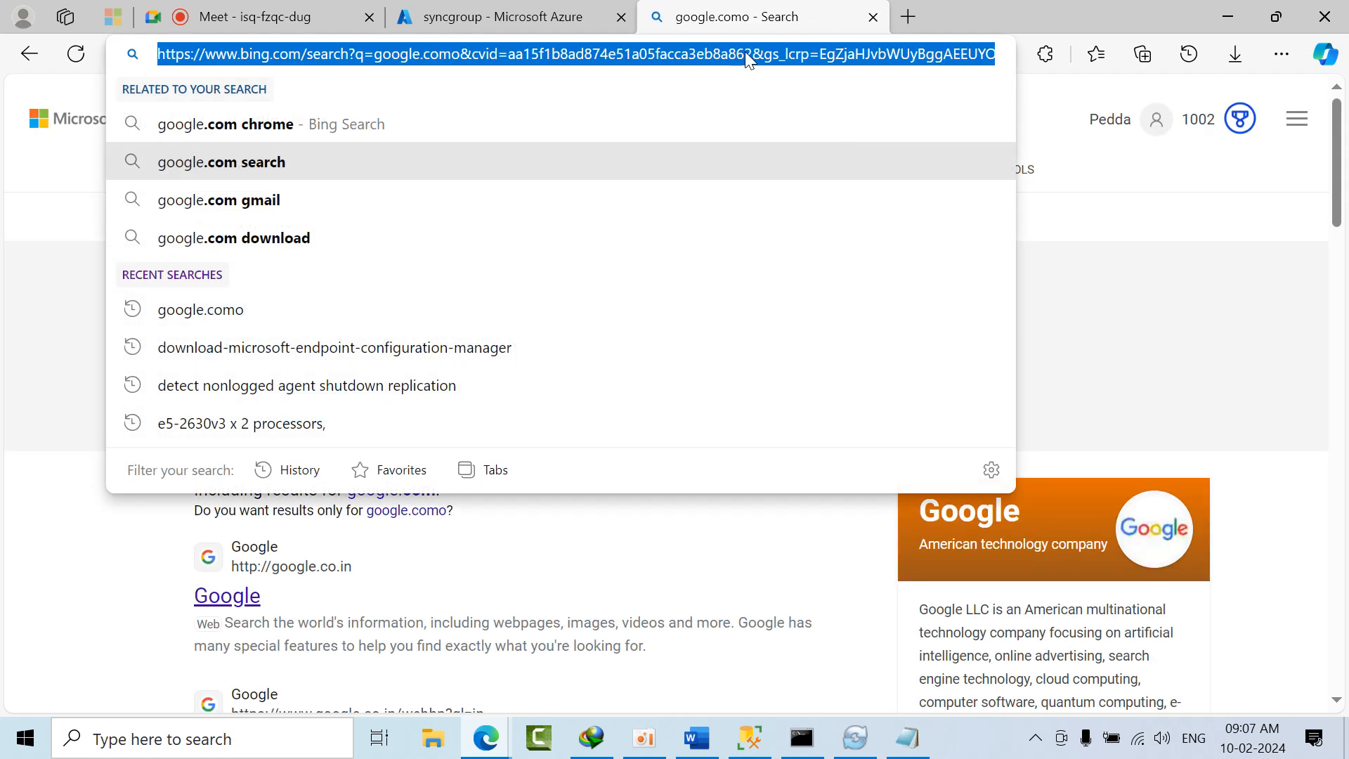
{"action": "type", "text": "g"}
{"action": "type", "text": "go"}
{"action": "key", "text": "ctrl+a"}
{"action": "type", "text": "go"}
{"action": "key", "text": "Return"}
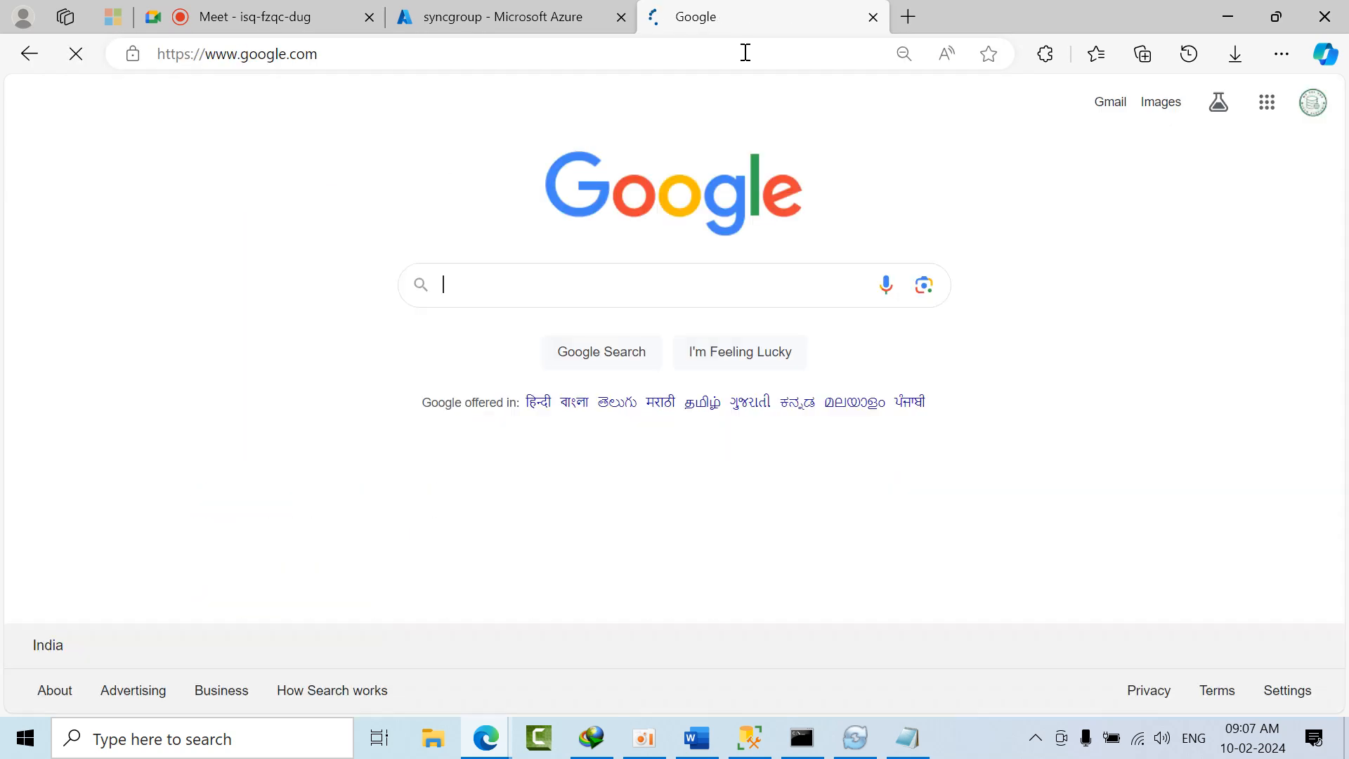
Step: Search Google for 'azure data sync health checker' and open the GitHub result in a new tab
{"action": "type", "text": "z"}
{"action": "key", "text": "BackSpace"}
{"action": "type", "text": "azure d"}
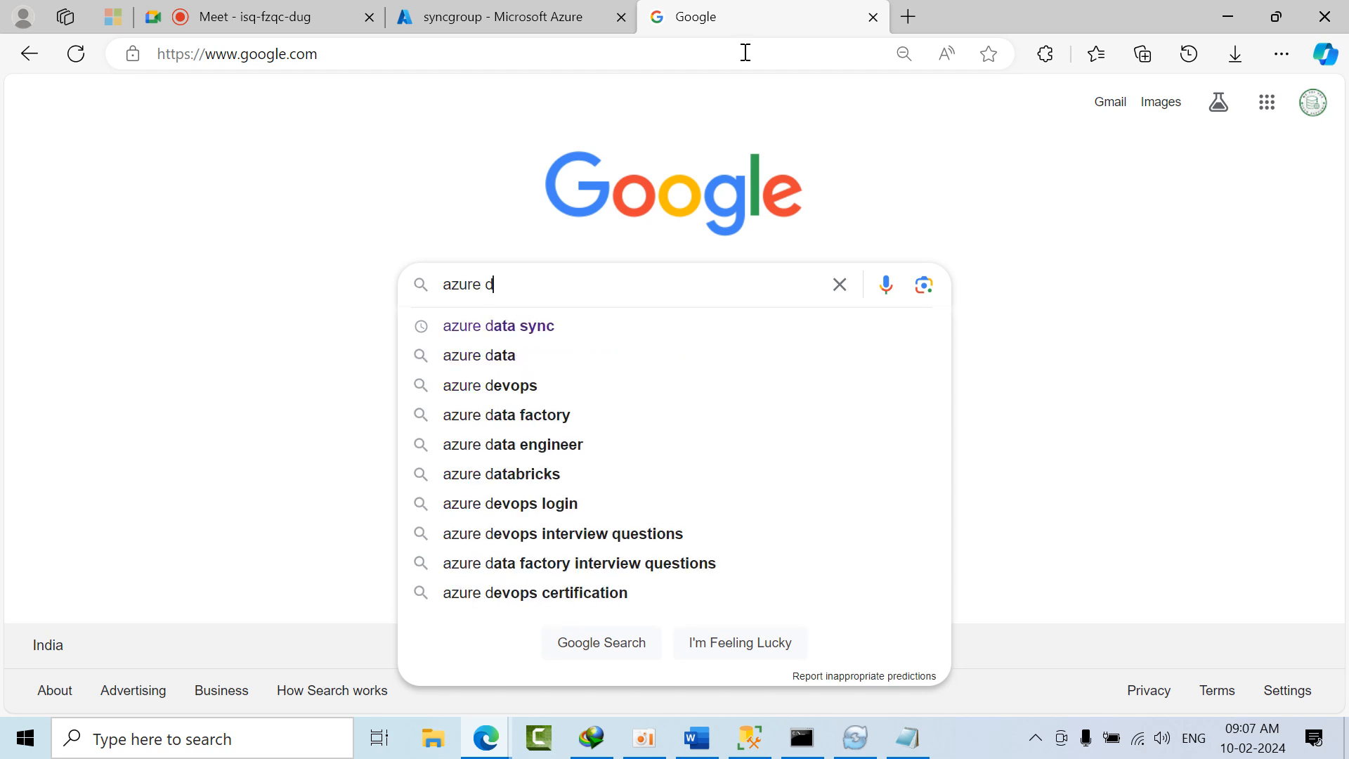
{"action": "key", "text": "Down"}
{"action": "type", "text": "g"}
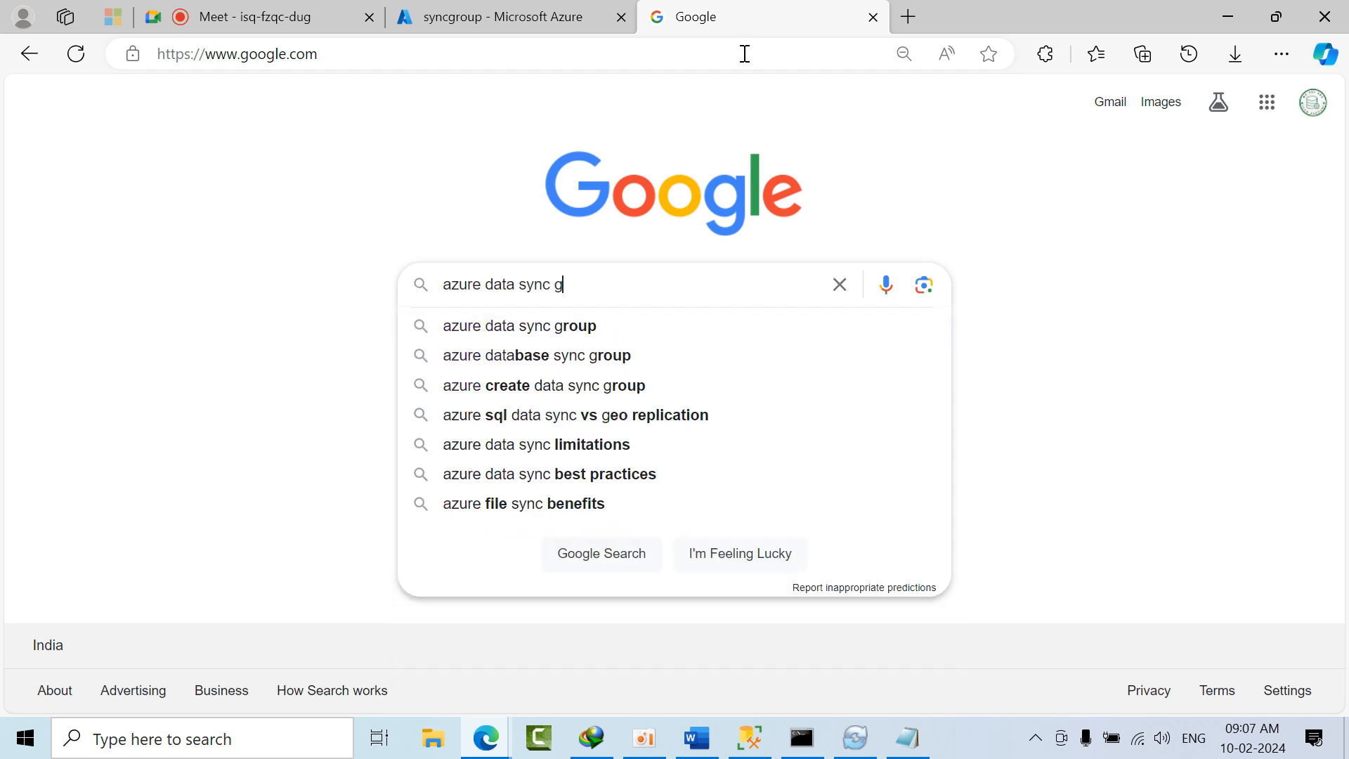
{"action": "key", "text": "BackSpace"}
{"action": "type", "text": "healt"}
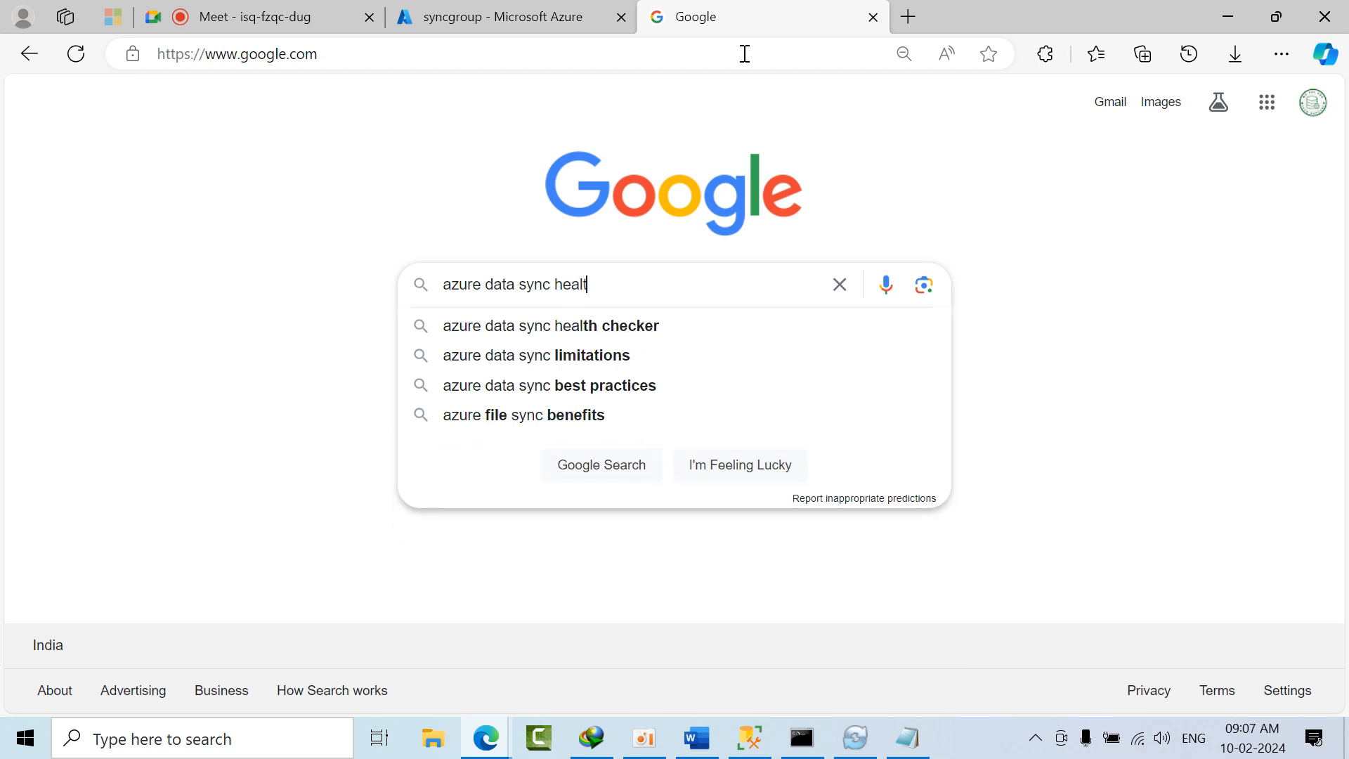
{"action": "type", "text": "h checker"}
{"action": "key", "text": "Return"}
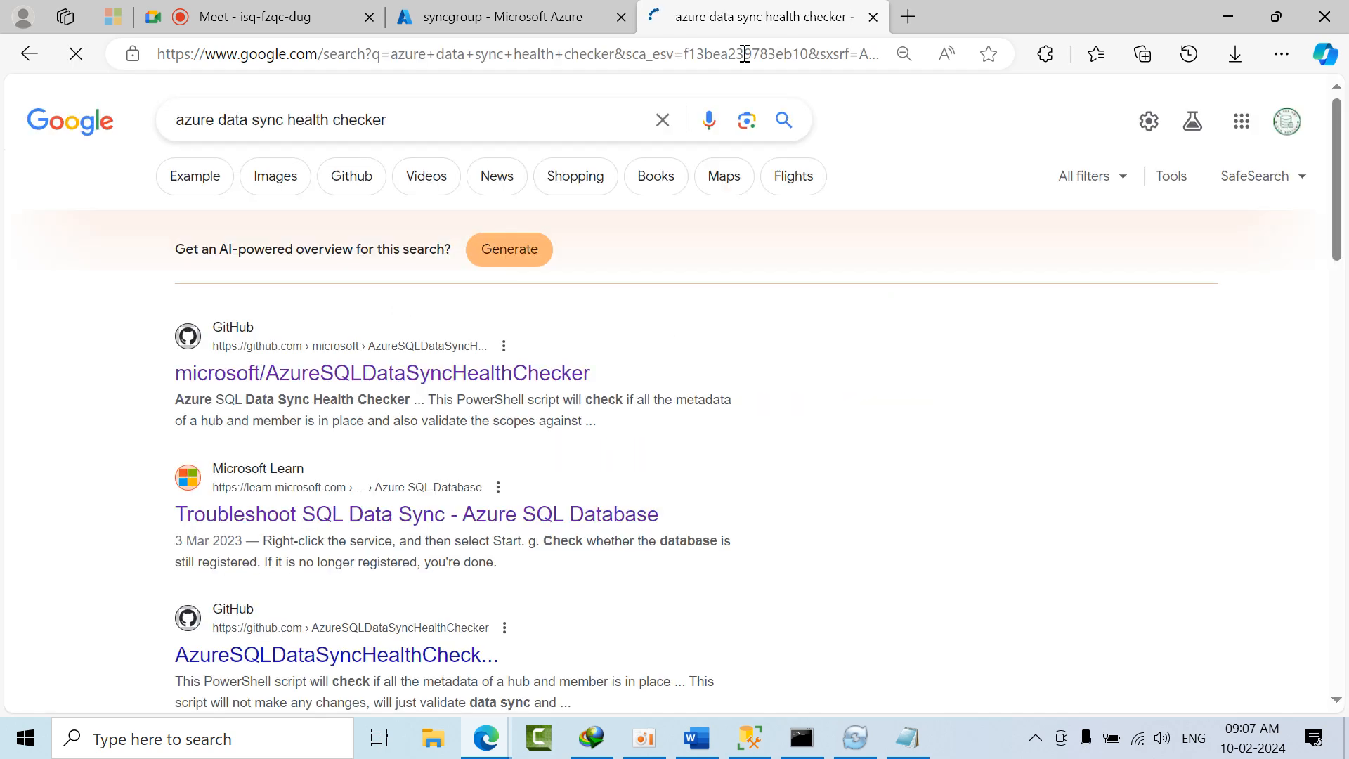
{"action": "middle_click", "coordinate": [383, 378]}
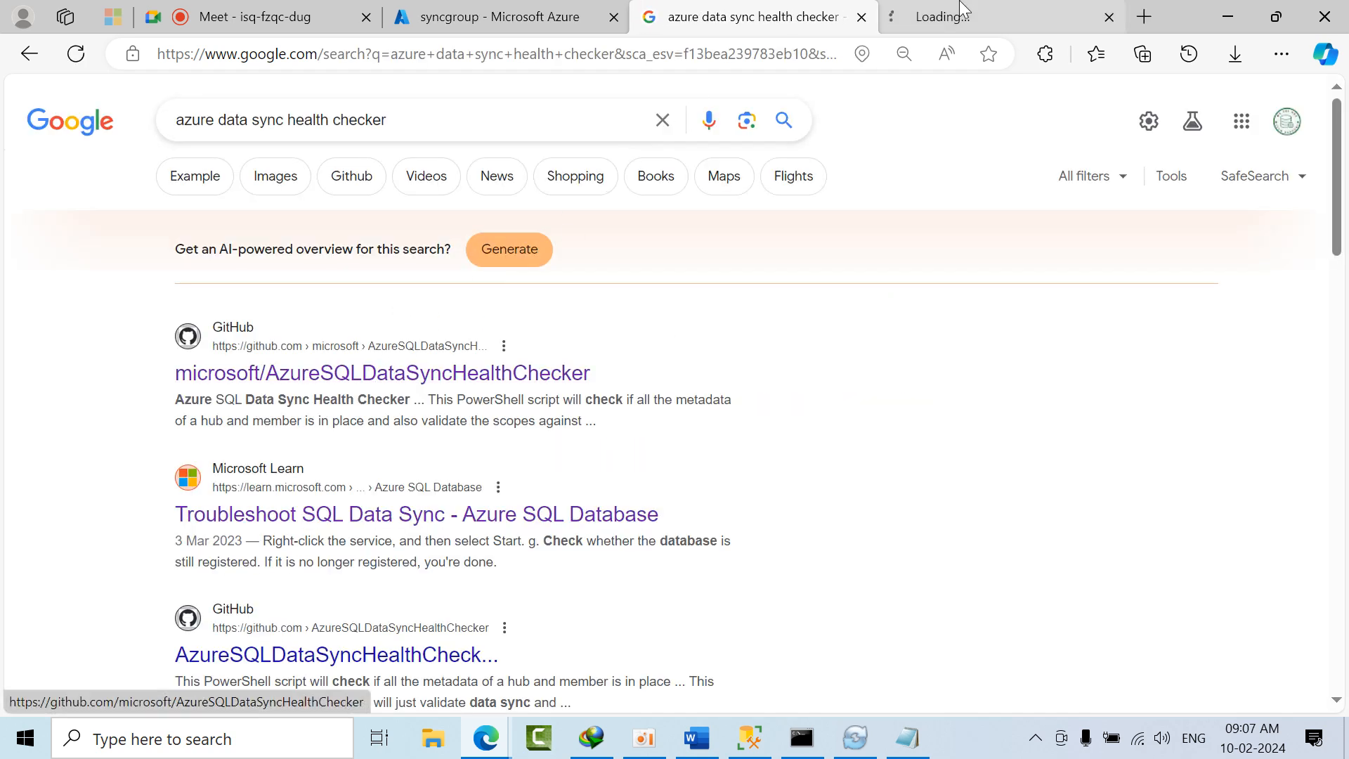
Step: Return to the microsoft/AzureSQLDataSyncHealthChecker GitHub repository page
{"action": "left_click", "coordinate": [964, 10]}
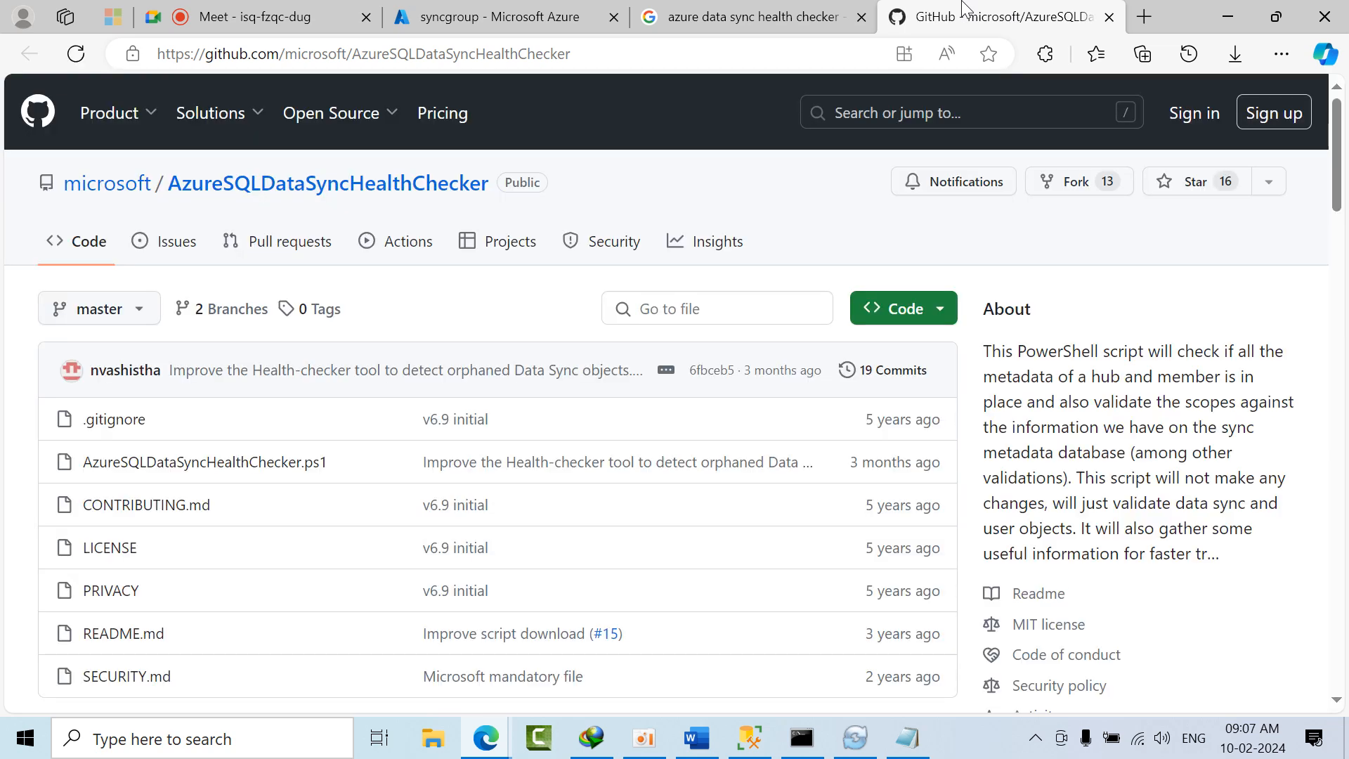
{"action": "key", "text": "ctrl+1"}
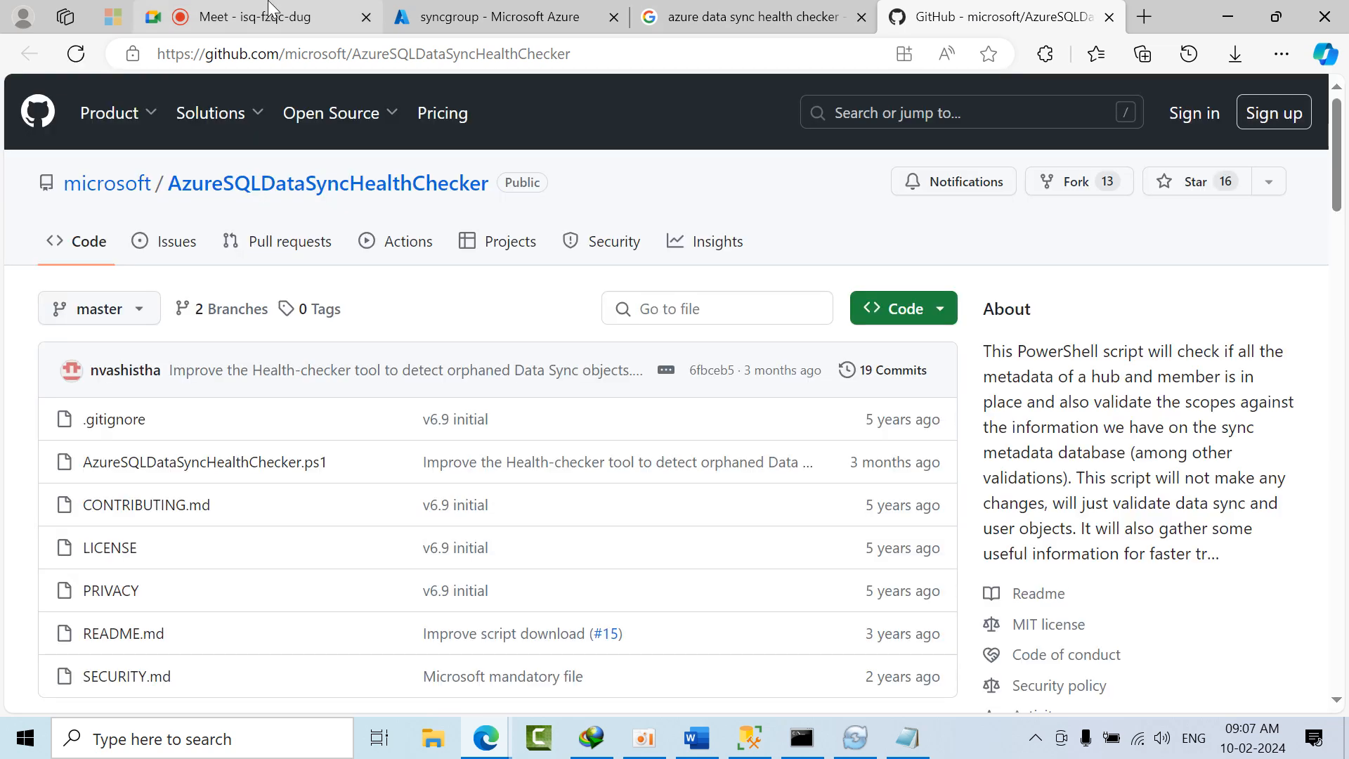
{"action": "left_click", "coordinate": [1006, 10]}
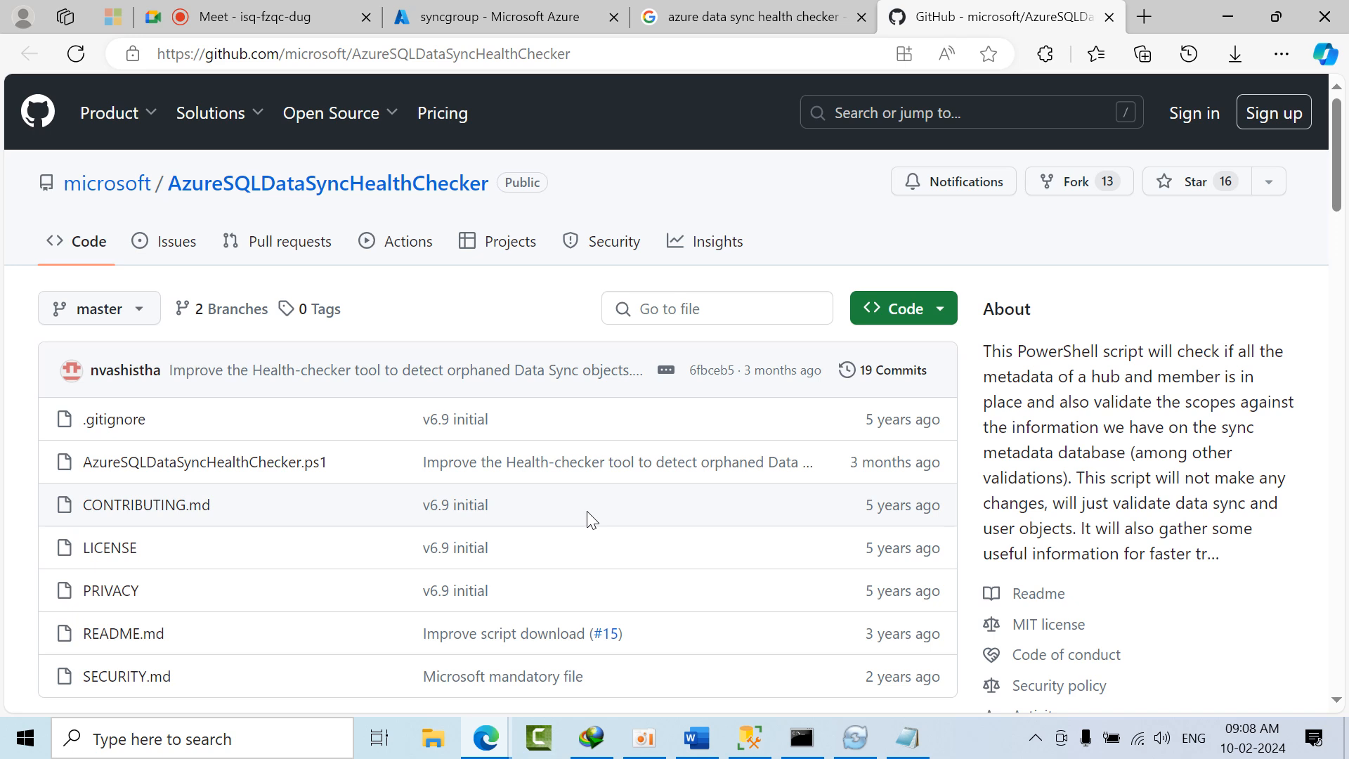
{"action": "left_click", "coordinate": [895, 322]}
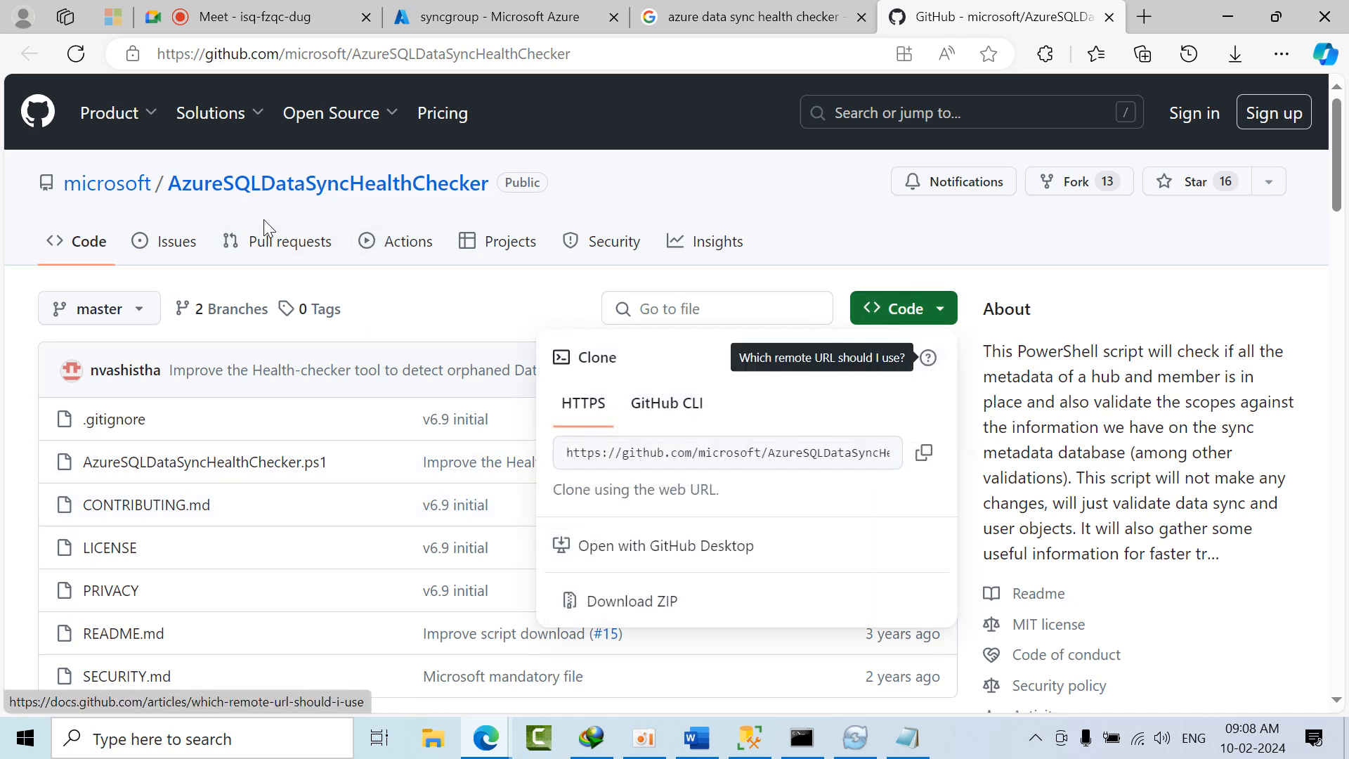
{"action": "left_click", "coordinate": [431, 305]}
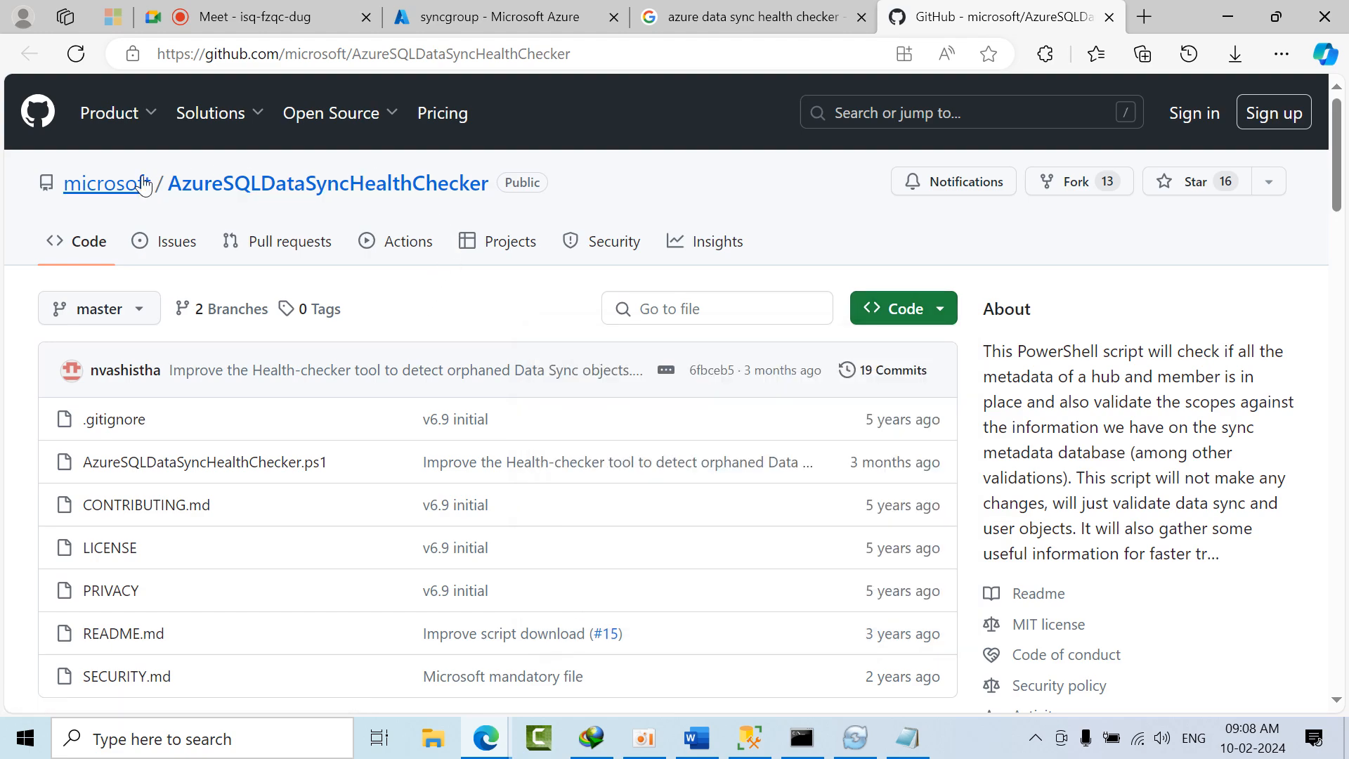
Step: Copy the README's $parameters code block to the clipboard
{"action": "scroll", "coordinate": [490, 443], "scroll_direction": "down", "scroll_amount": 5}
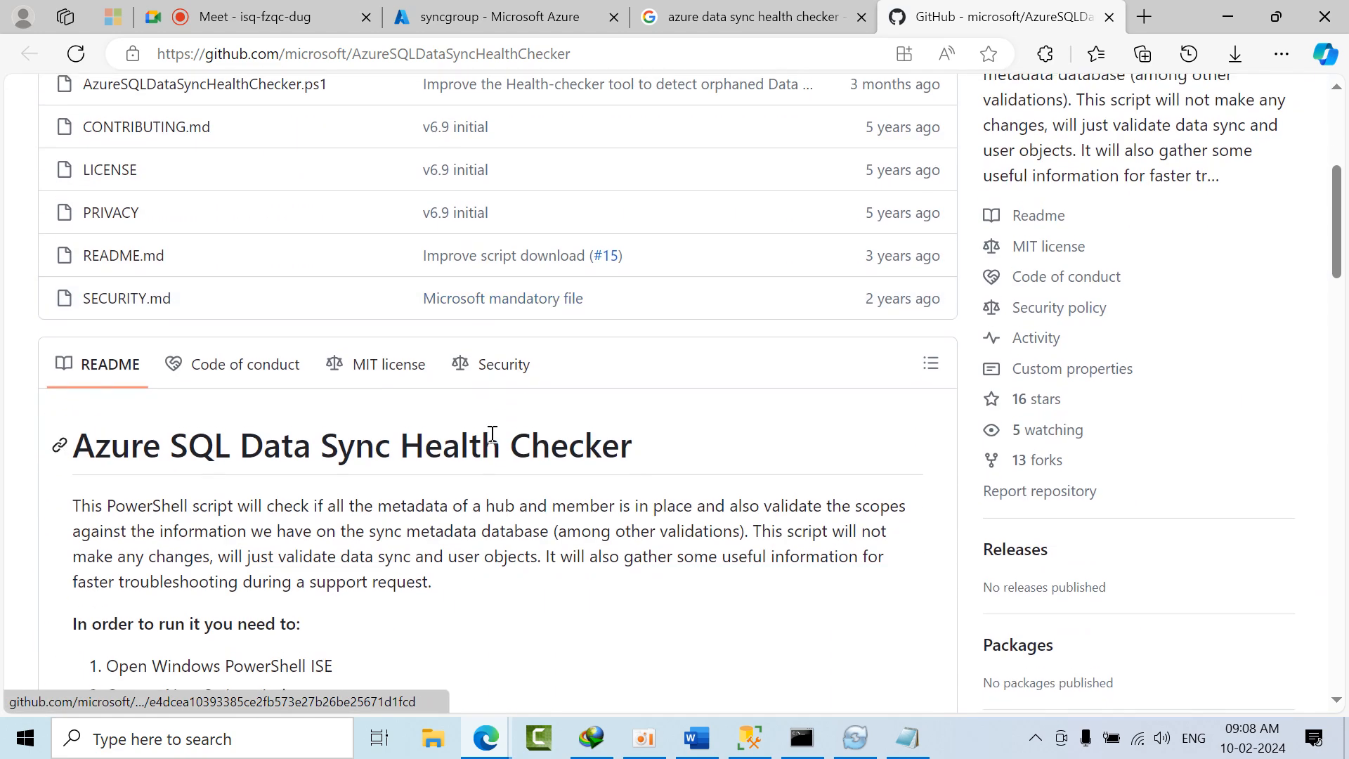
{"action": "scroll", "coordinate": [491, 434], "scroll_direction": "up", "scroll_amount": 6}
{"action": "scroll", "coordinate": [650, 449], "scroll_direction": "down", "scroll_amount": 8}
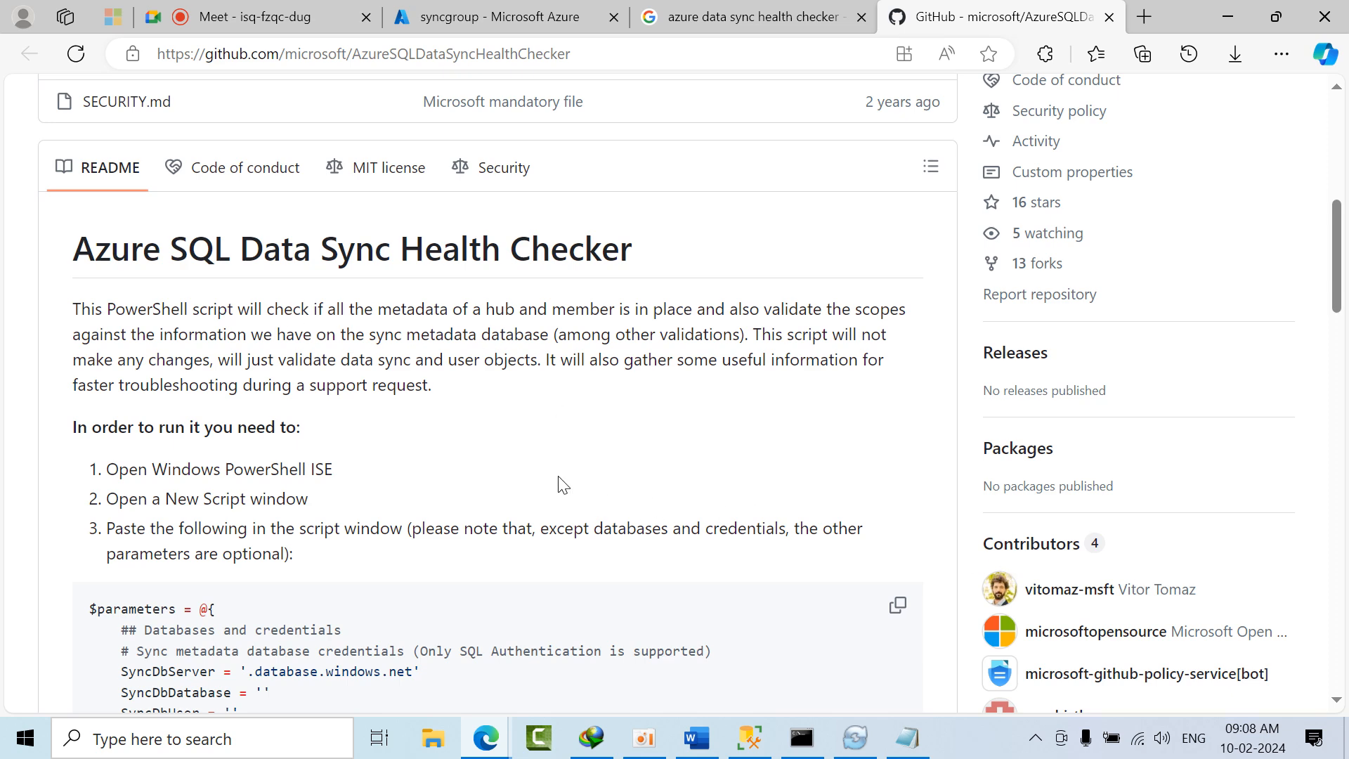
{"action": "scroll", "coordinate": [558, 482], "scroll_direction": "down", "scroll_amount": 5}
{"action": "left_click", "coordinate": [898, 224]}
{"action": "left_click", "coordinate": [203, 738]}
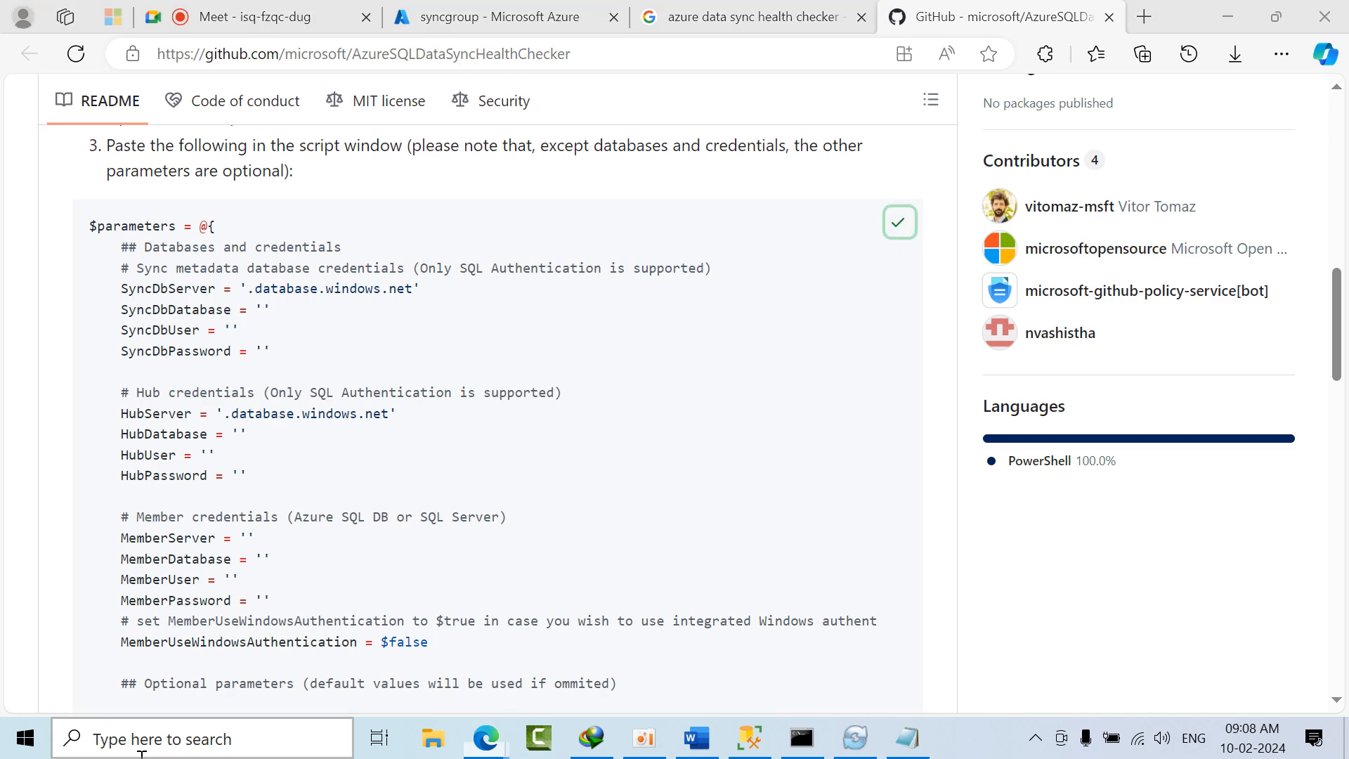
Step: Launch PowerShell ISE as administrator and paste the $parameters block into a new script
{"action": "type", "text": "power"}
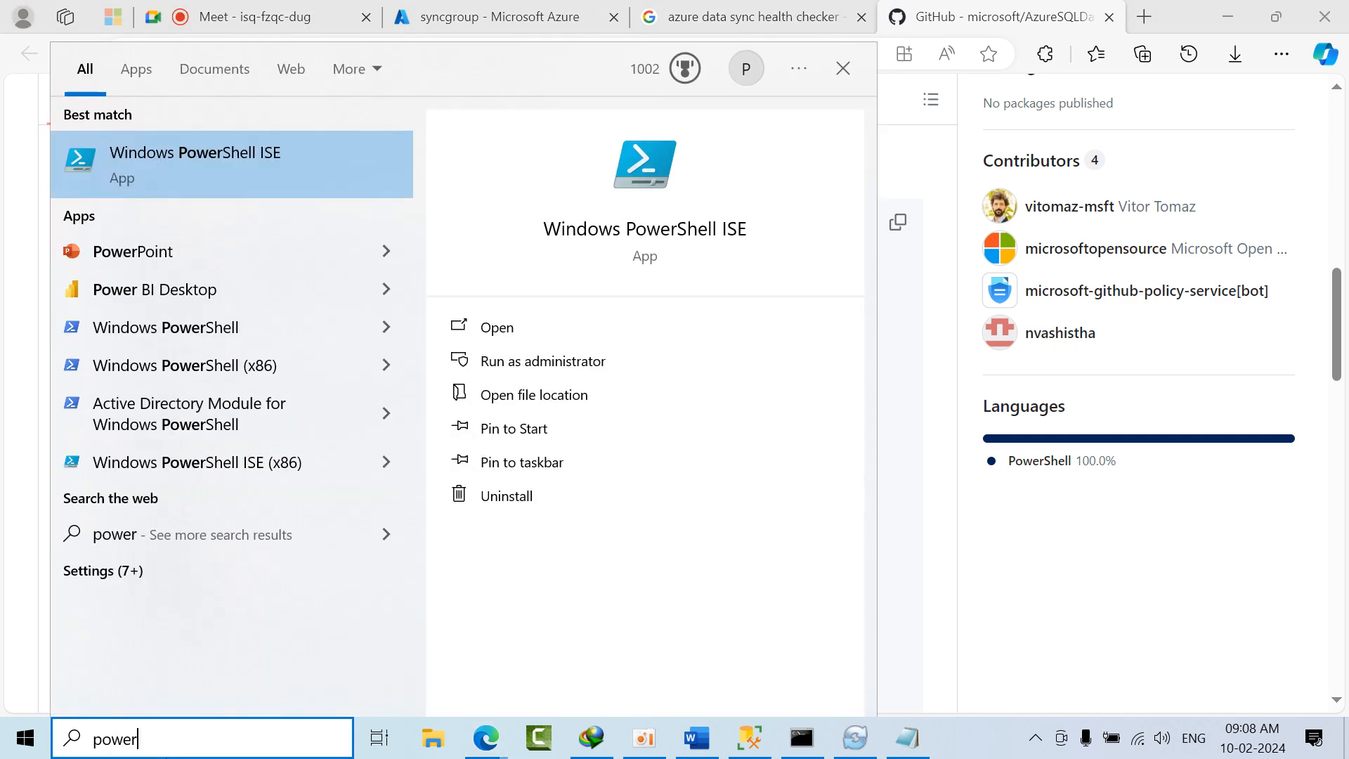
{"action": "left_click", "coordinate": [595, 367]}
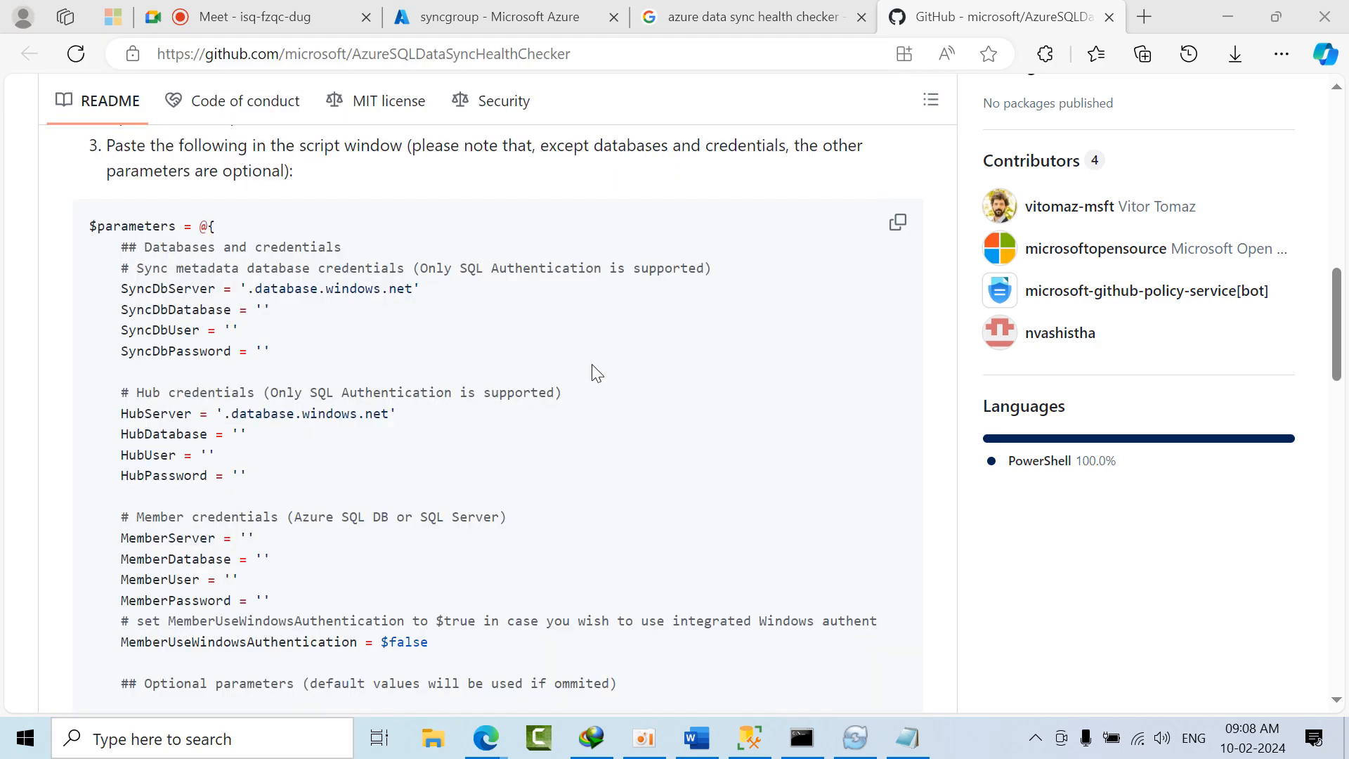
{"action": "left_click", "coordinate": [567, 498]}
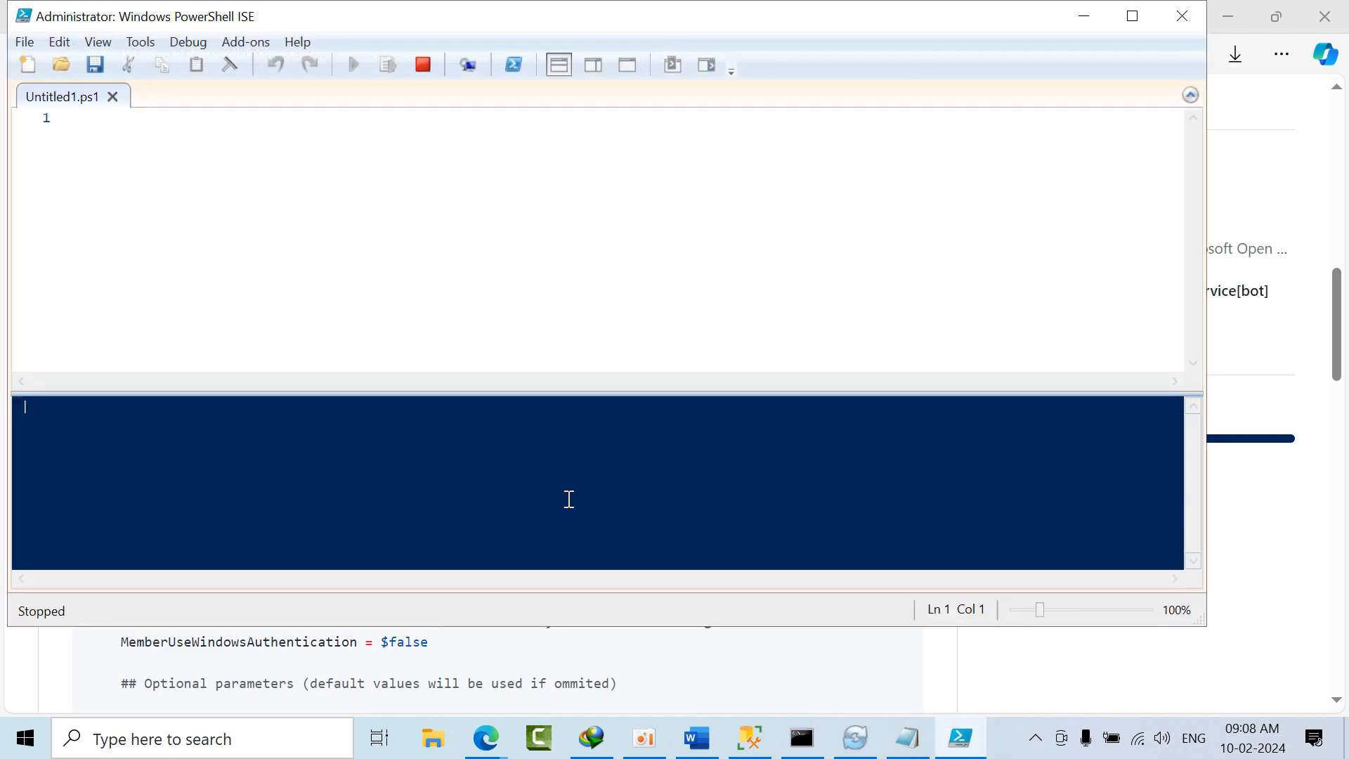
{"action": "left_click", "coordinate": [239, 199]}
{"action": "key", "text": "ctrl+v"}
{"action": "scroll", "coordinate": [260, 246], "scroll_direction": "up", "scroll_amount": 13}
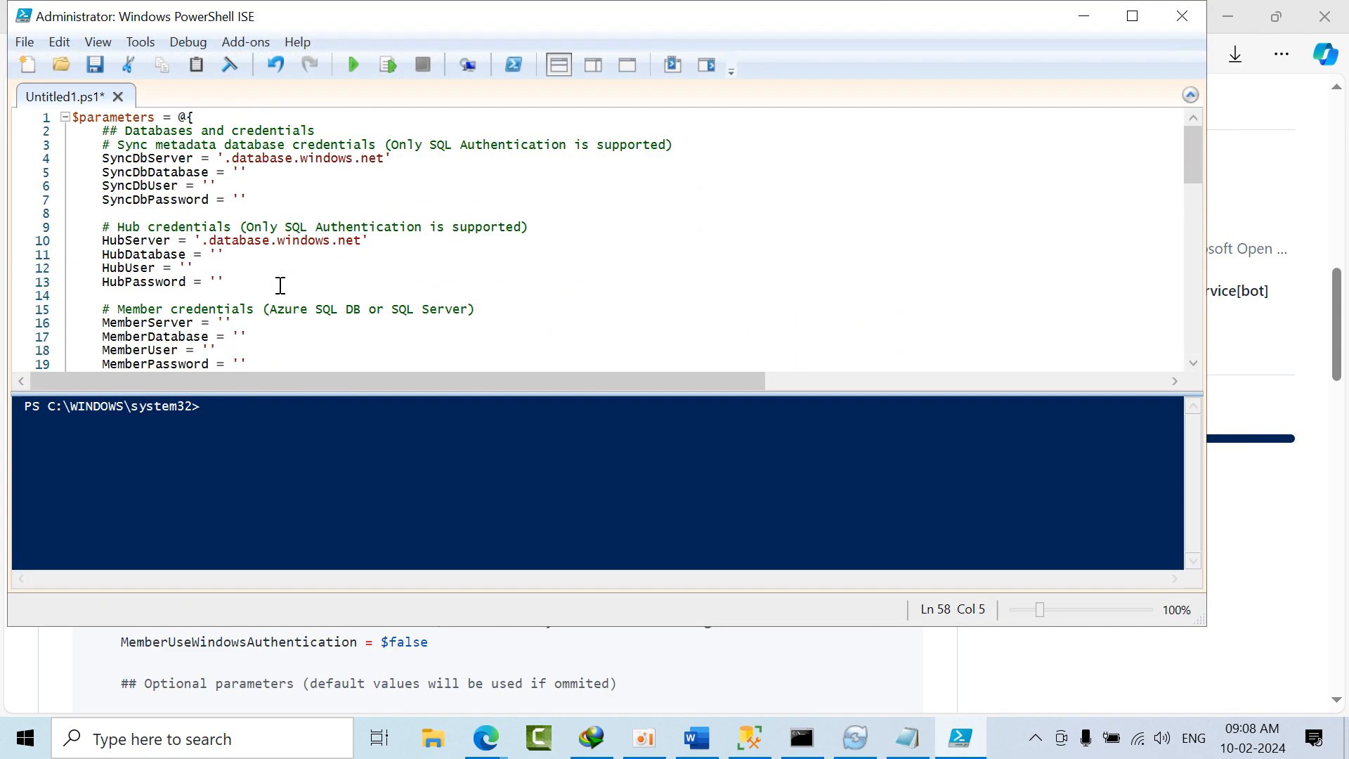
Step: Set SyncDbServer to testdemo08 and SyncDbDatabase to syncmetadatabase, copied from Management Studio
{"action": "left_click", "coordinate": [225, 157]}
{"action": "type", "text": "testd"}
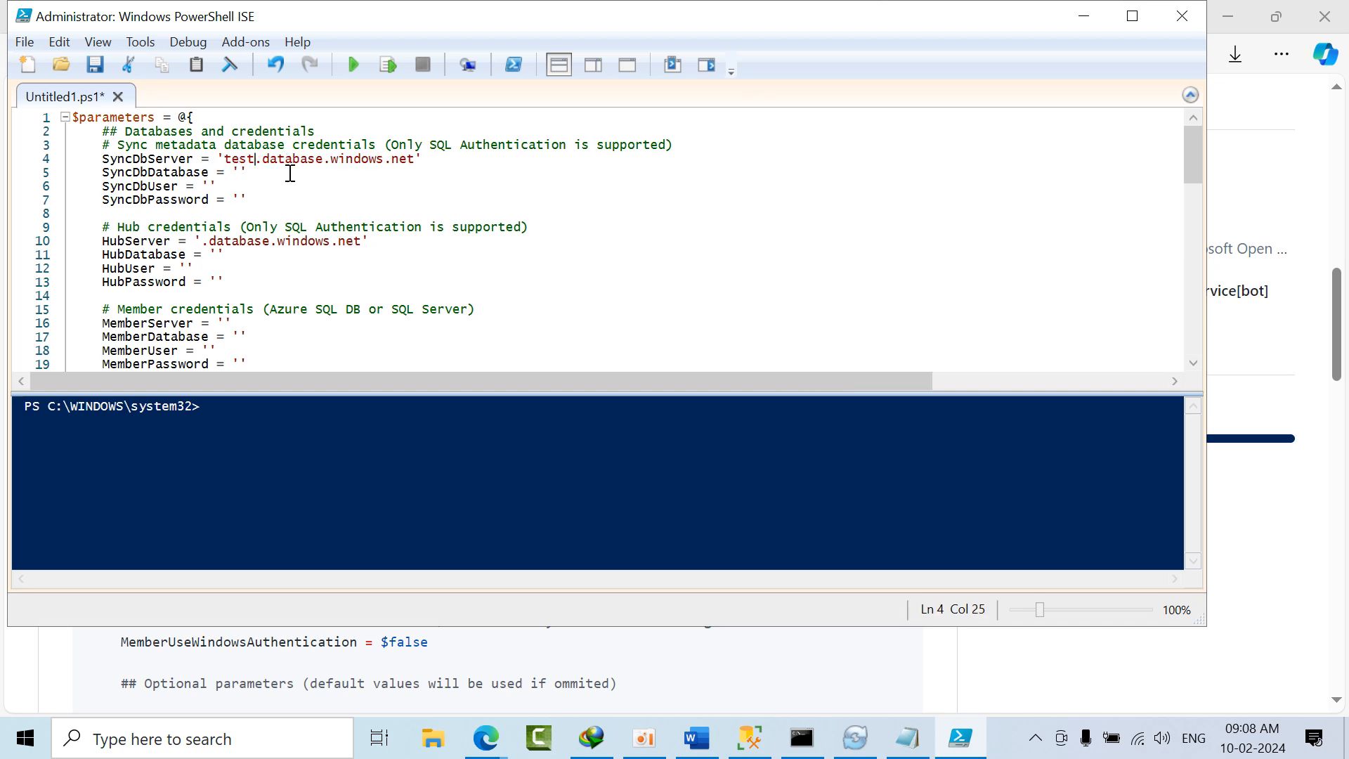
{"action": "type", "text": "emo08"}
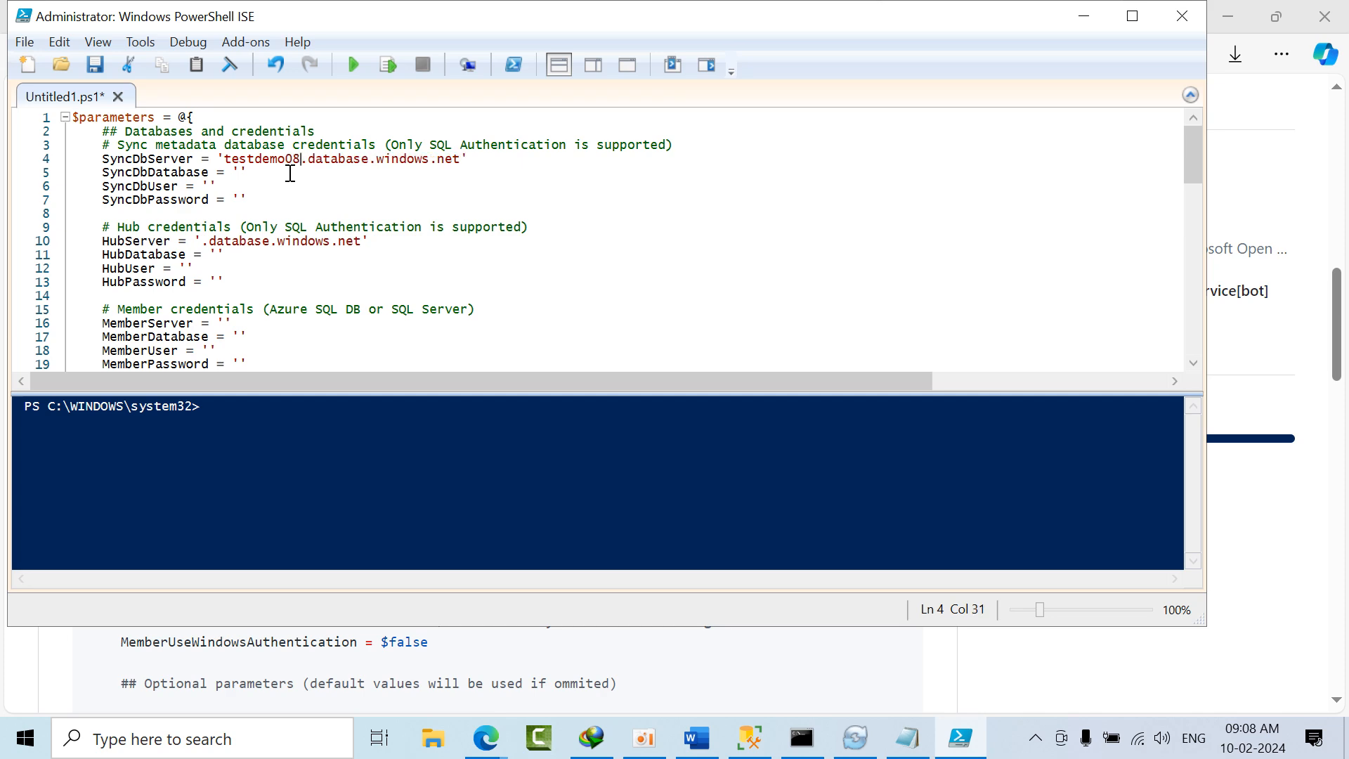
{"action": "left_click", "coordinate": [245, 171]}
{"action": "left_click", "coordinate": [748, 734]}
{"action": "left_click", "coordinate": [126, 268]}
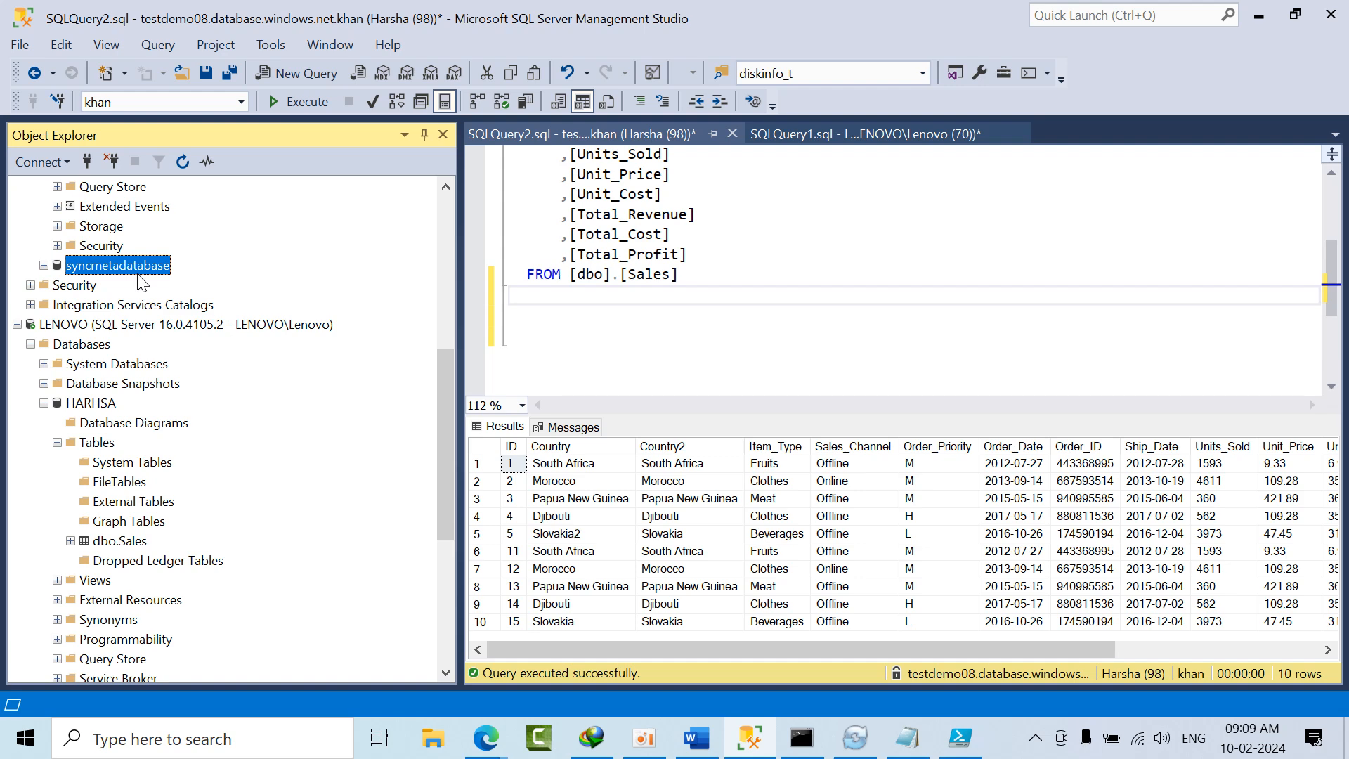
{"action": "right_click", "coordinate": [124, 267]}
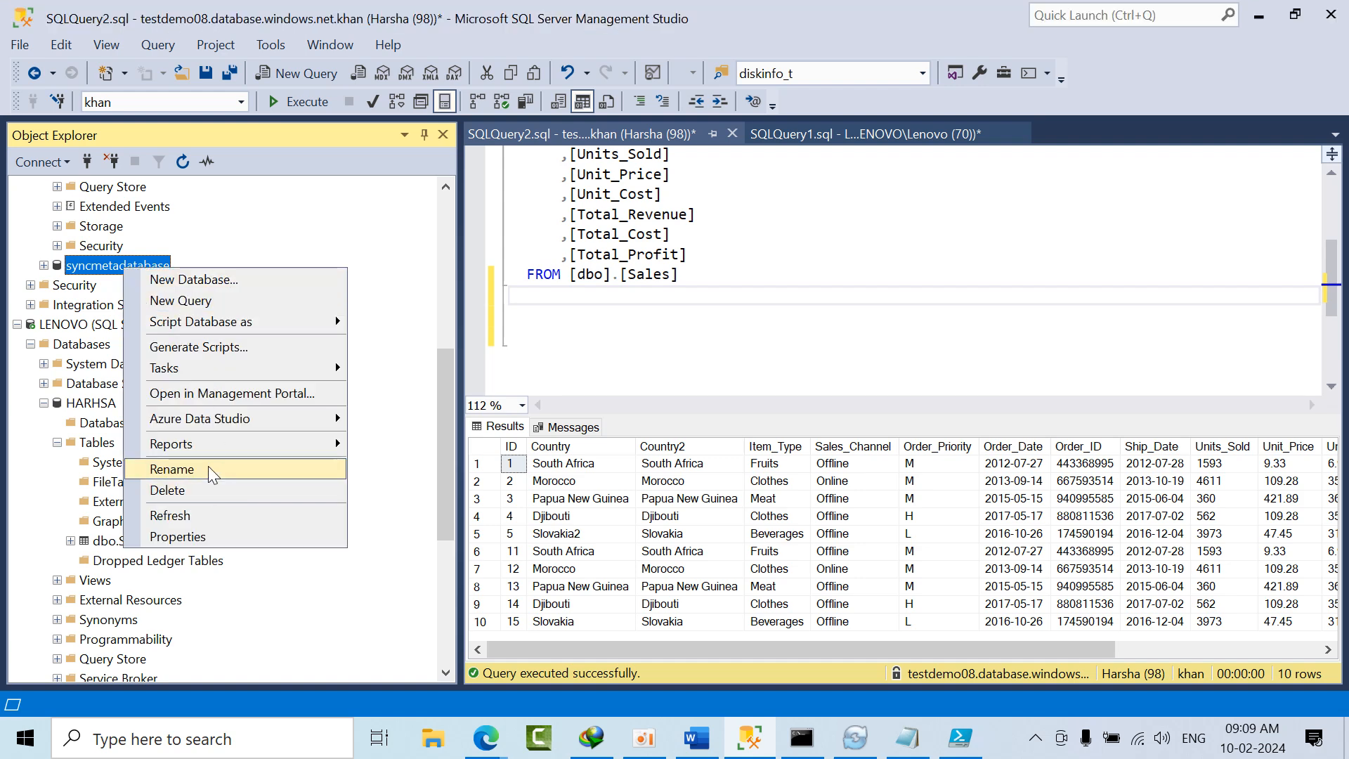
{"action": "left_click", "coordinate": [207, 466]}
{"action": "left_click", "coordinate": [959, 737]}
{"action": "key", "text": "ctrl+v"}
Step: Fill in the sync database user name and password
{"action": "left_click", "coordinate": [210, 188]}
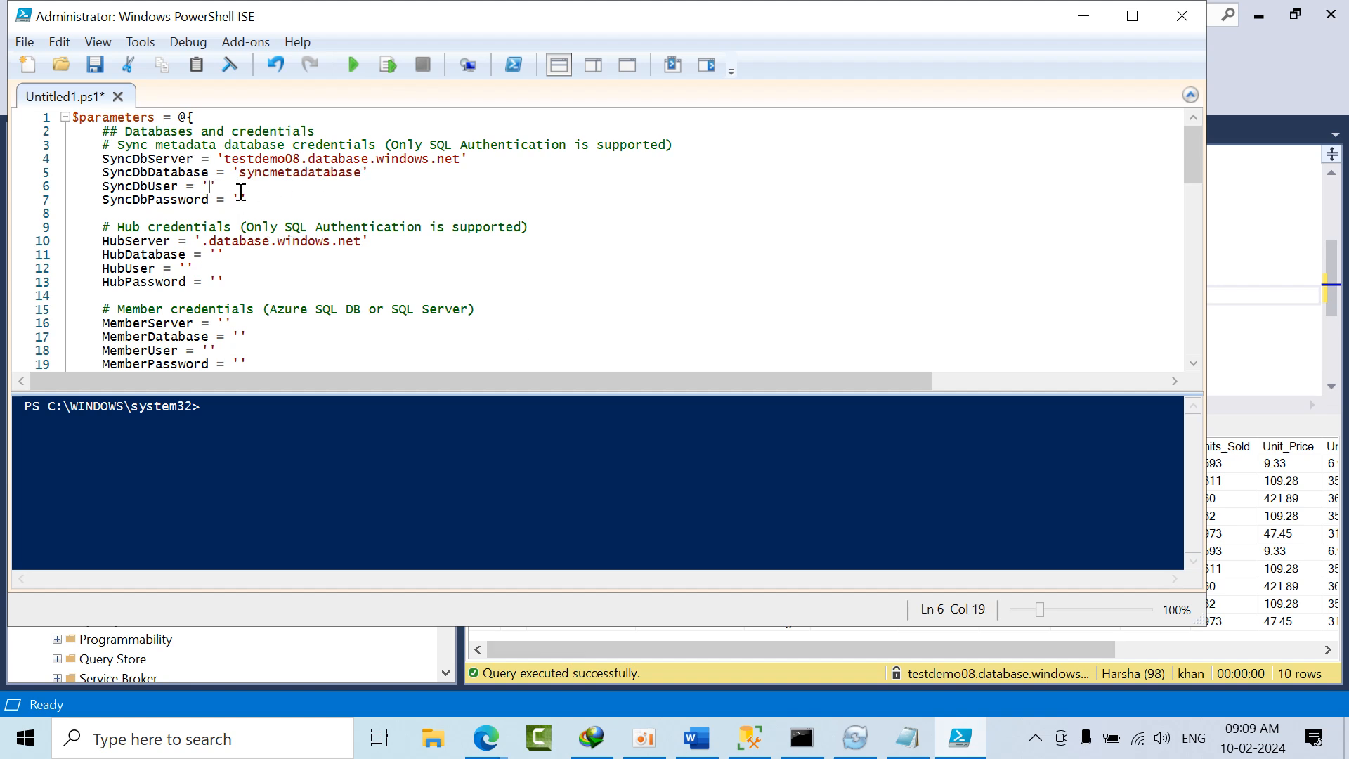
{"action": "type", "text": "harsha"}
{"action": "left_click", "coordinate": [239, 200]}
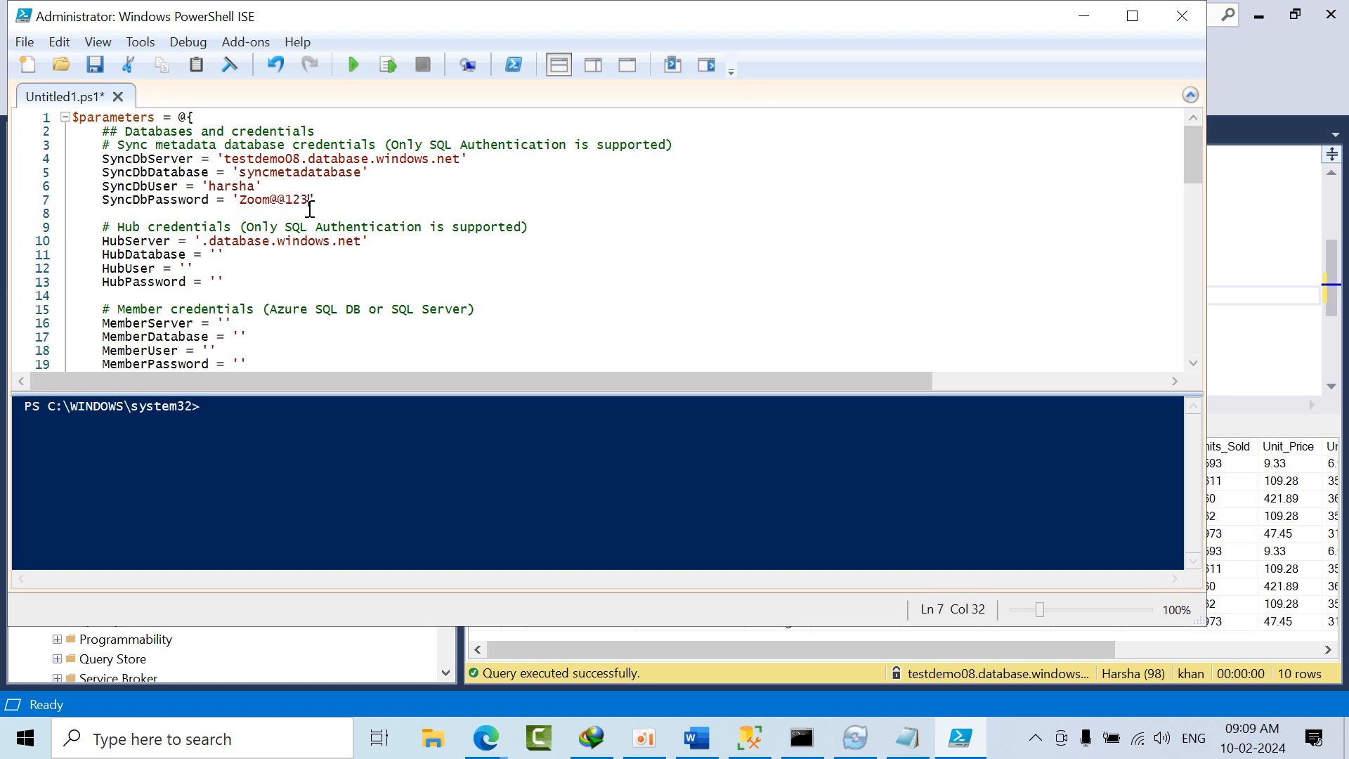
Step: Set HubServer to testdemo08 and enter the hub database name
{"action": "left_click_drag", "start_coordinate": [224, 158], "coordinate": [302, 158]}
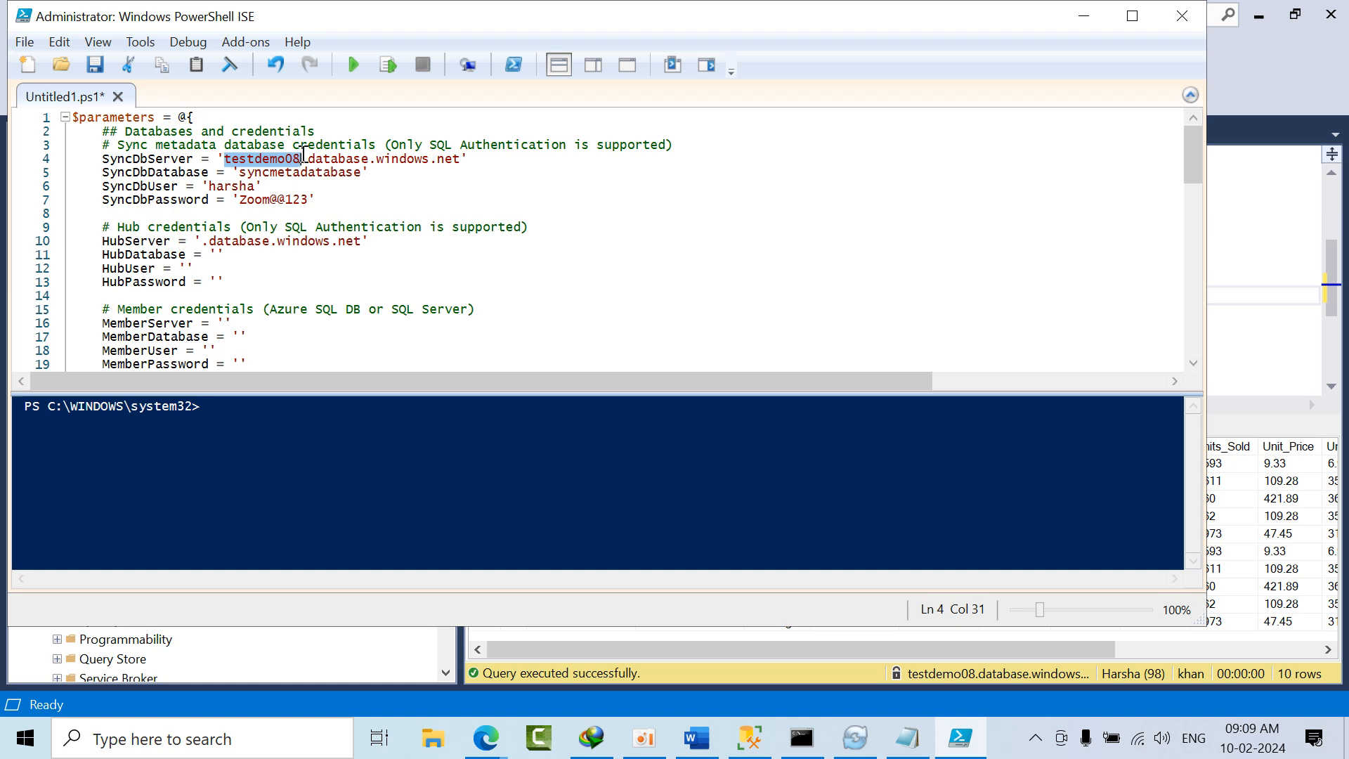
{"action": "left_click", "coordinate": [202, 241]}
{"action": "key", "text": "ctrl+v"}
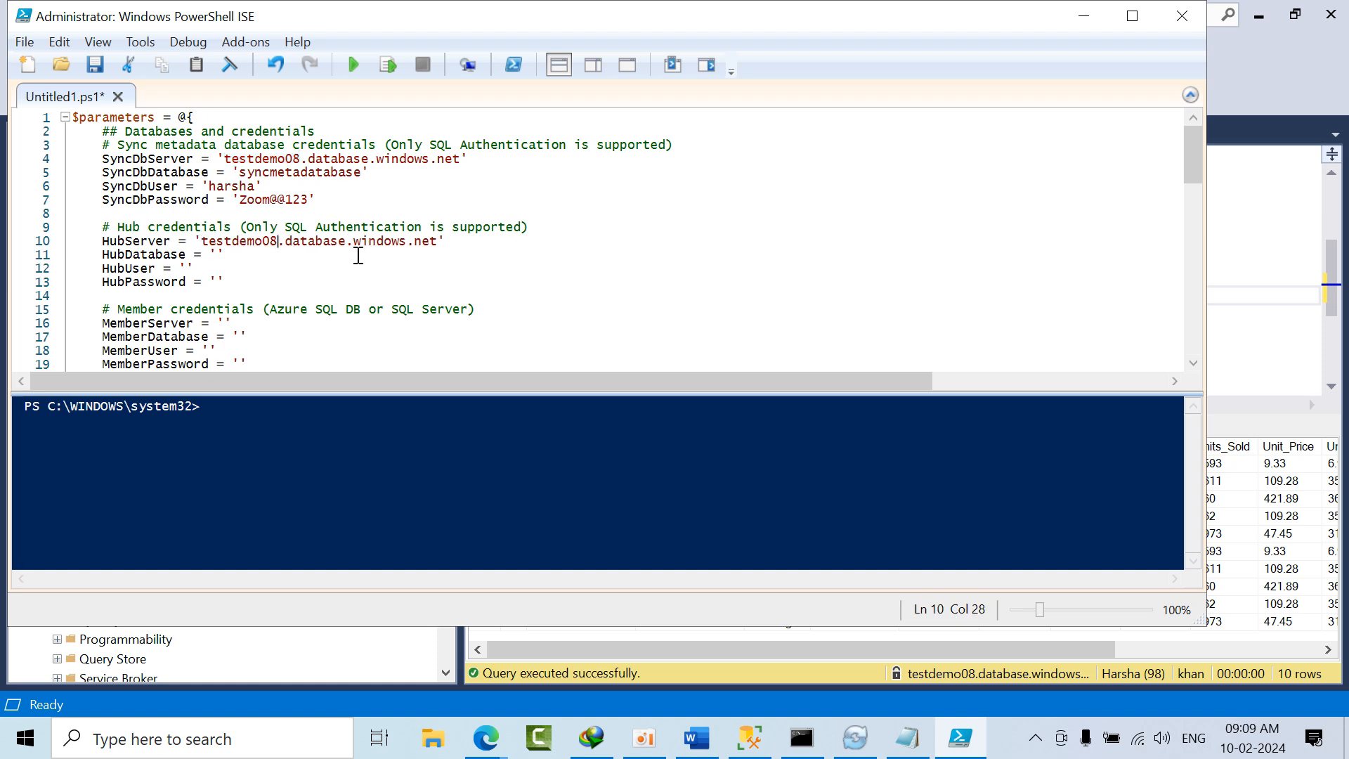
{"action": "left_click", "coordinate": [219, 246]}
{"action": "left_click", "coordinate": [210, 255]}
{"action": "type", "text": "khan"}
Step: Fill in the hub user name and password
{"action": "left_click", "coordinate": [188, 267]}
{"action": "type", "text": "harsha"}
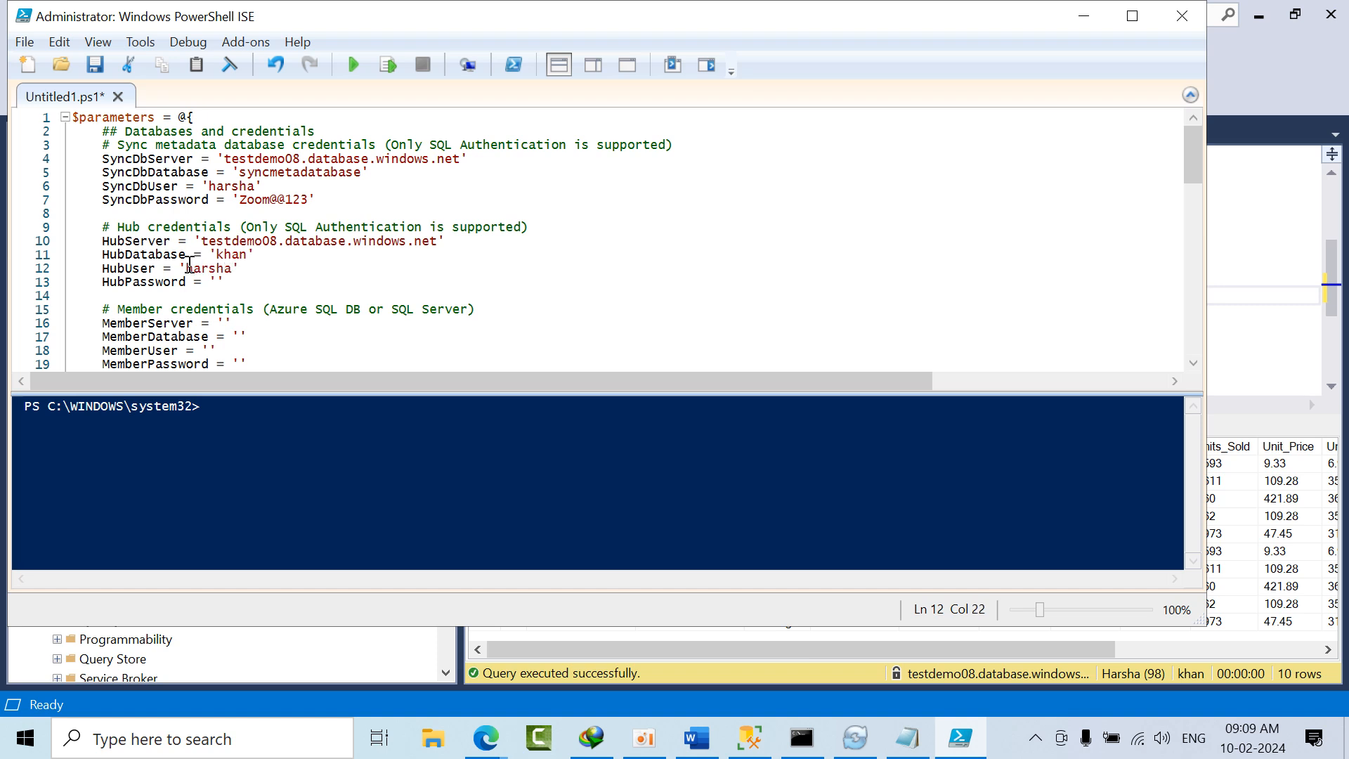
{"action": "left_click", "coordinate": [217, 284]}
{"action": "double_click", "coordinate": [214, 268]}
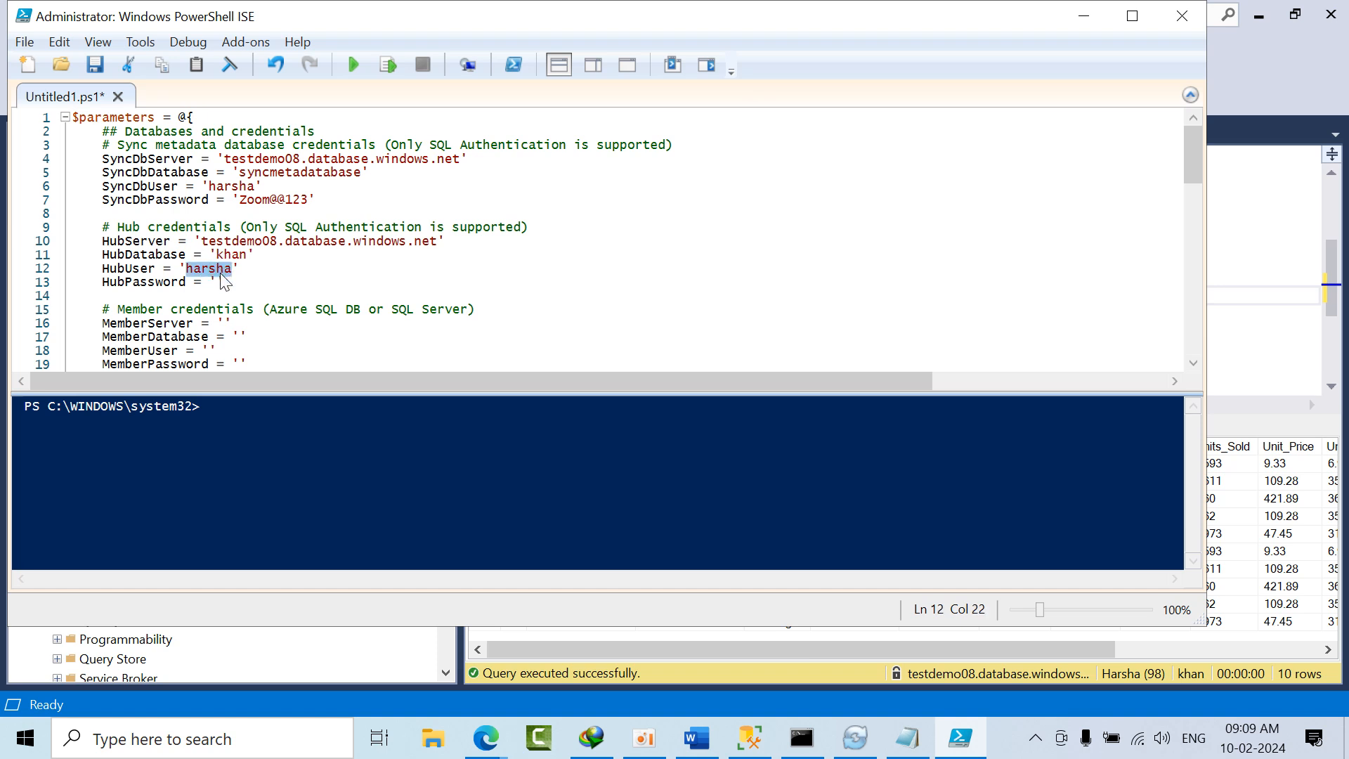
{"action": "left_click", "coordinate": [222, 254]}
{"action": "double_click", "coordinate": [215, 268]}
{"action": "left_click", "coordinate": [219, 282]}
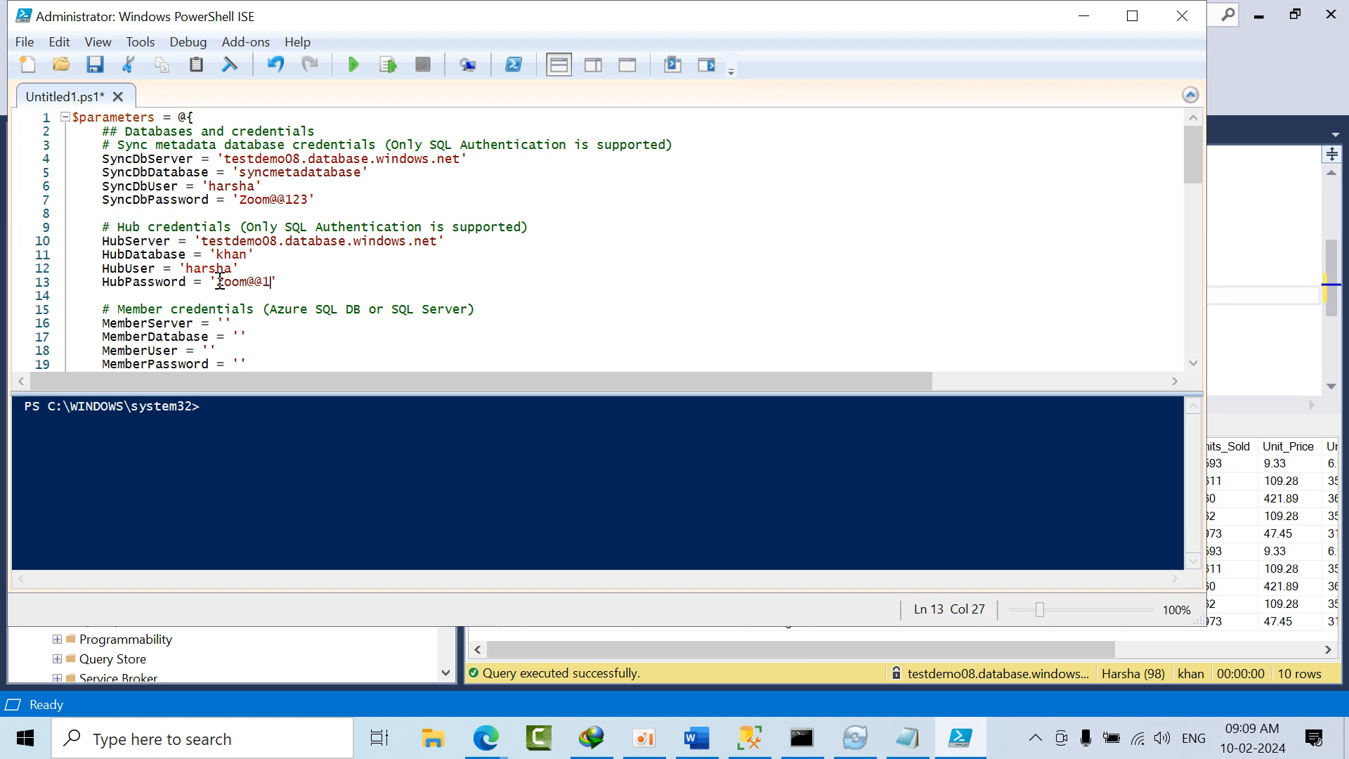
Step: Set the MemberServer value to lenovo
{"action": "scroll", "coordinate": [220, 282], "scroll_direction": "down", "scroll_amount": 2}
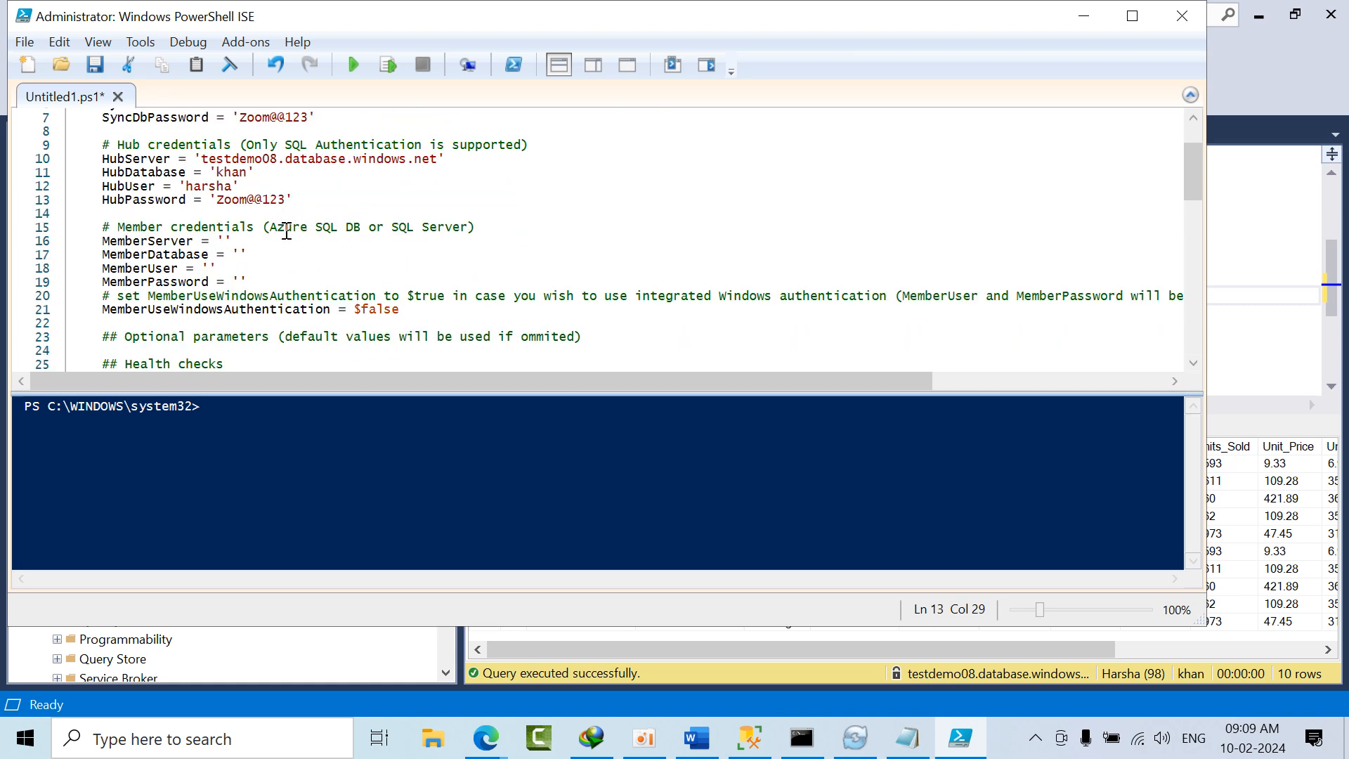
{"action": "left_click", "coordinate": [224, 241]}
{"action": "left_click", "coordinate": [227, 241]}
{"action": "type", "text": "lenvovo"}
{"action": "left_click", "coordinate": [238, 255]}
Step: Paste the member database name from Management Studio into MemberDatabase
{"action": "left_click", "coordinate": [757, 747]}
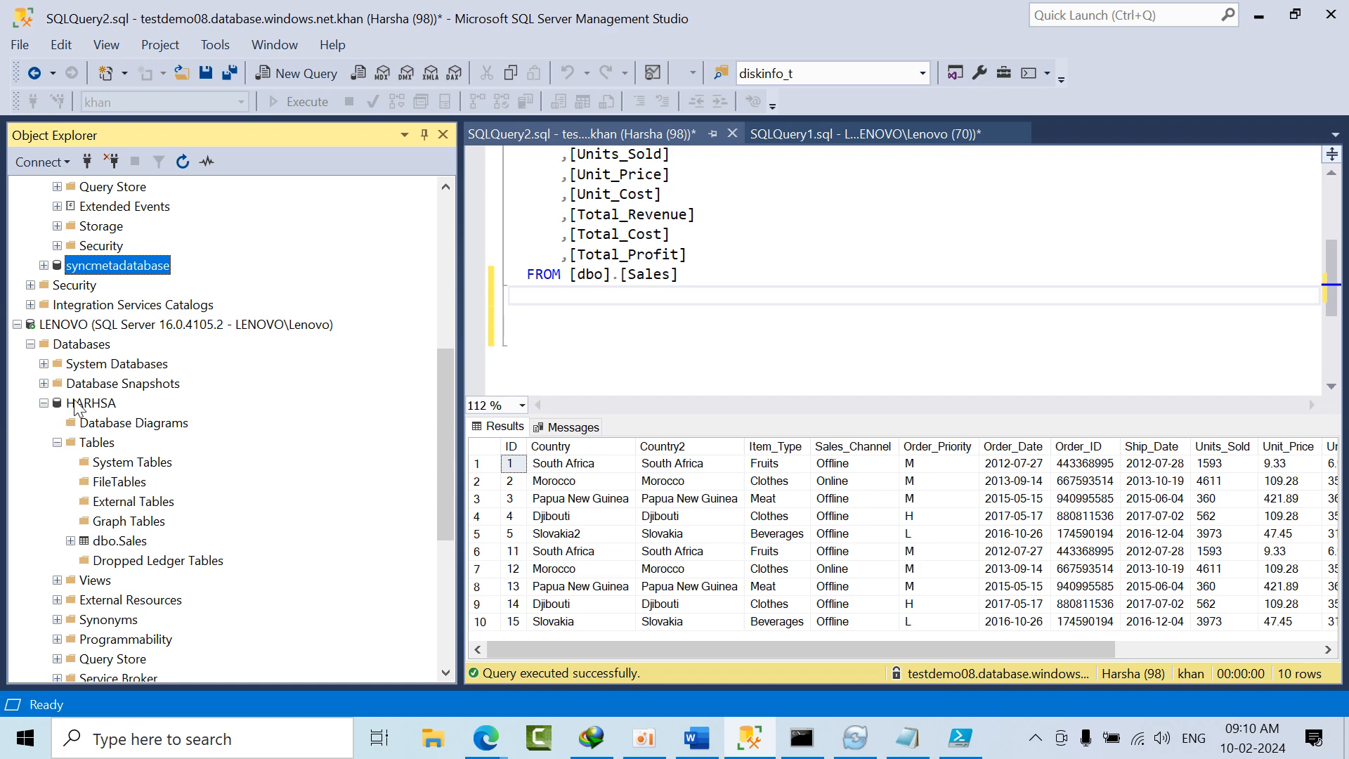
{"action": "right_click", "coordinate": [74, 402]}
{"action": "key", "text": "Escape"}
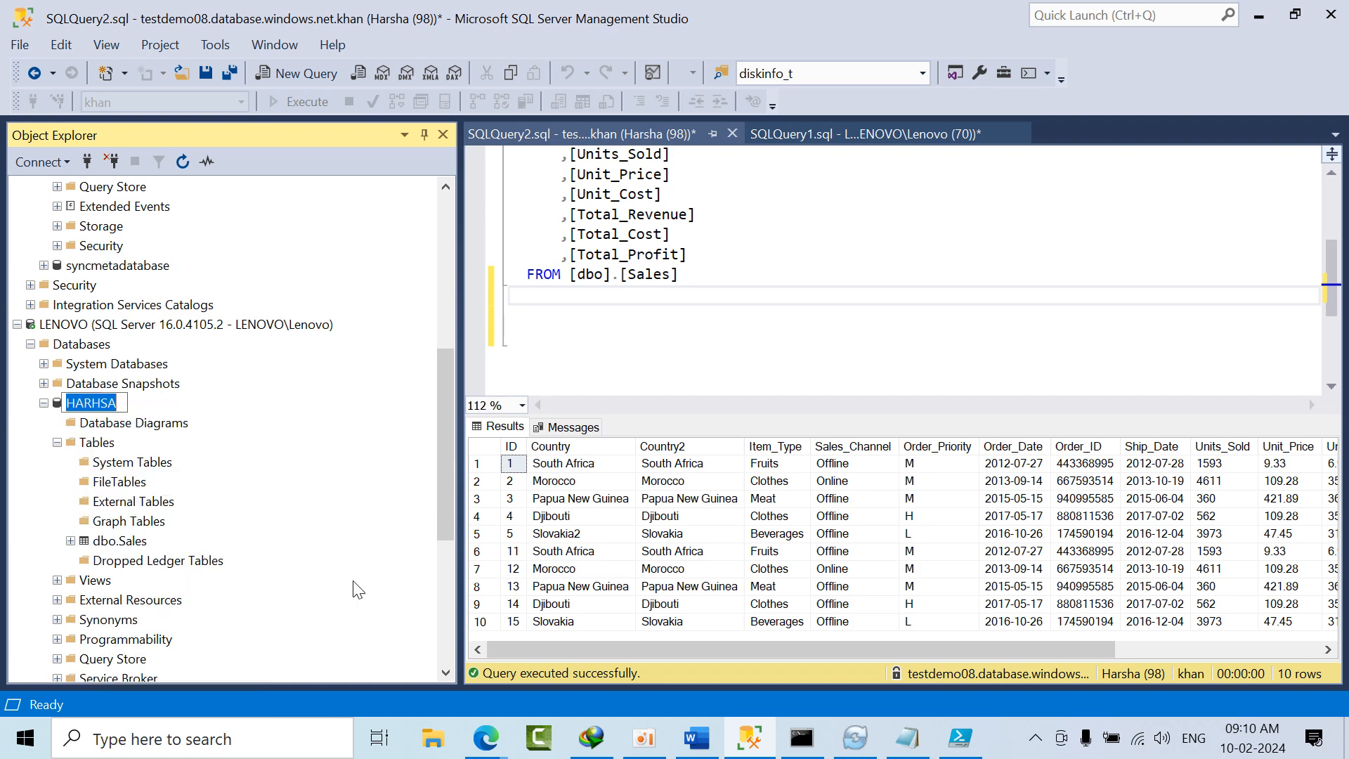
{"action": "left_click", "coordinate": [1273, 22]}
{"action": "type", "text": "HARHSA"}
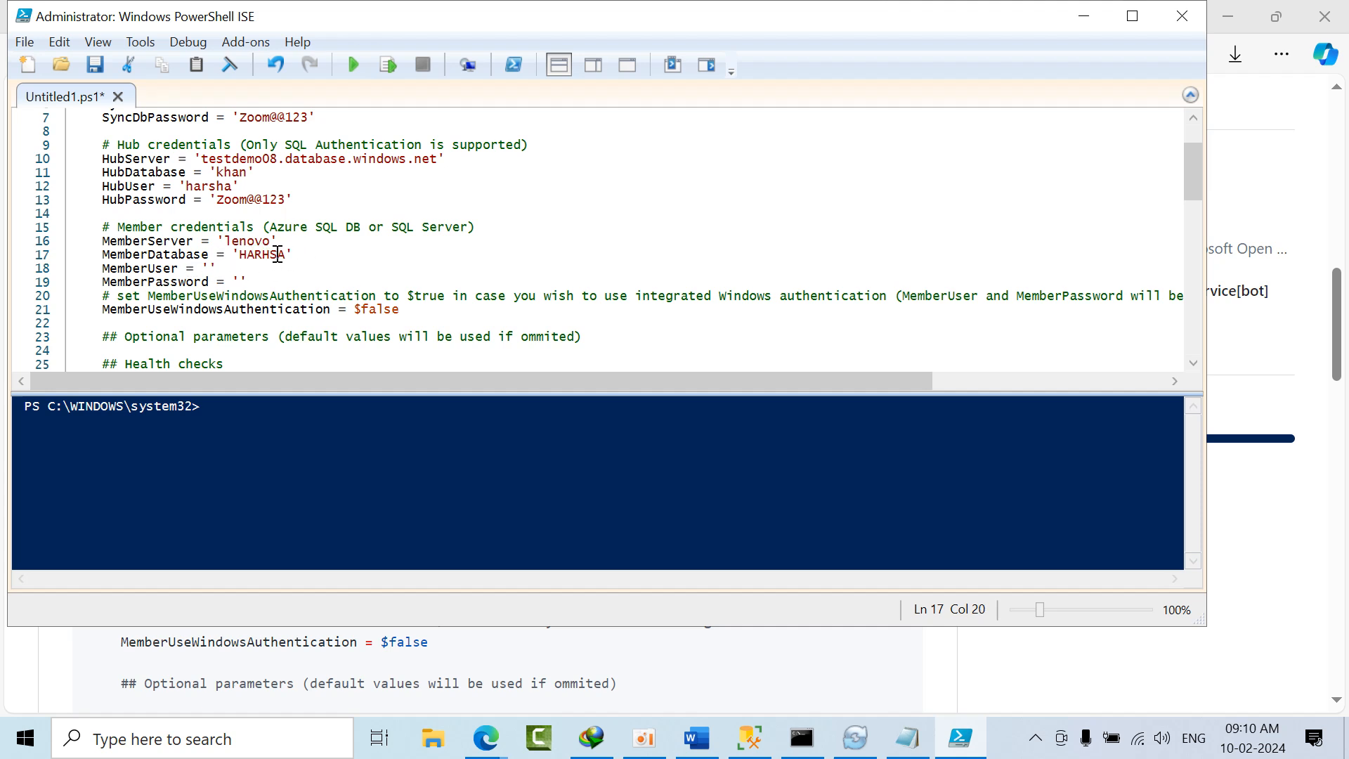
{"action": "left_click", "coordinate": [272, 253]}
{"action": "mouse_move", "coordinate": [272, 253]}
{"action": "left_mouse_down"}
{"action": "mouse_move", "coordinate": [271, 241]}
{"action": "mouse_move", "coordinate": [264, 256]}
{"action": "left_mouse_up"}
Step: Enter MemberUser lenovo\lenovo and the member password, then run the health checker script
{"action": "left_click", "coordinate": [211, 267]}
{"action": "type", "text": "lenovo\\lenov"}
{"action": "key", "text": "BackSpace"}
{"action": "type", "text": "ovo"}
{"action": "left_click", "coordinate": [241, 281]}
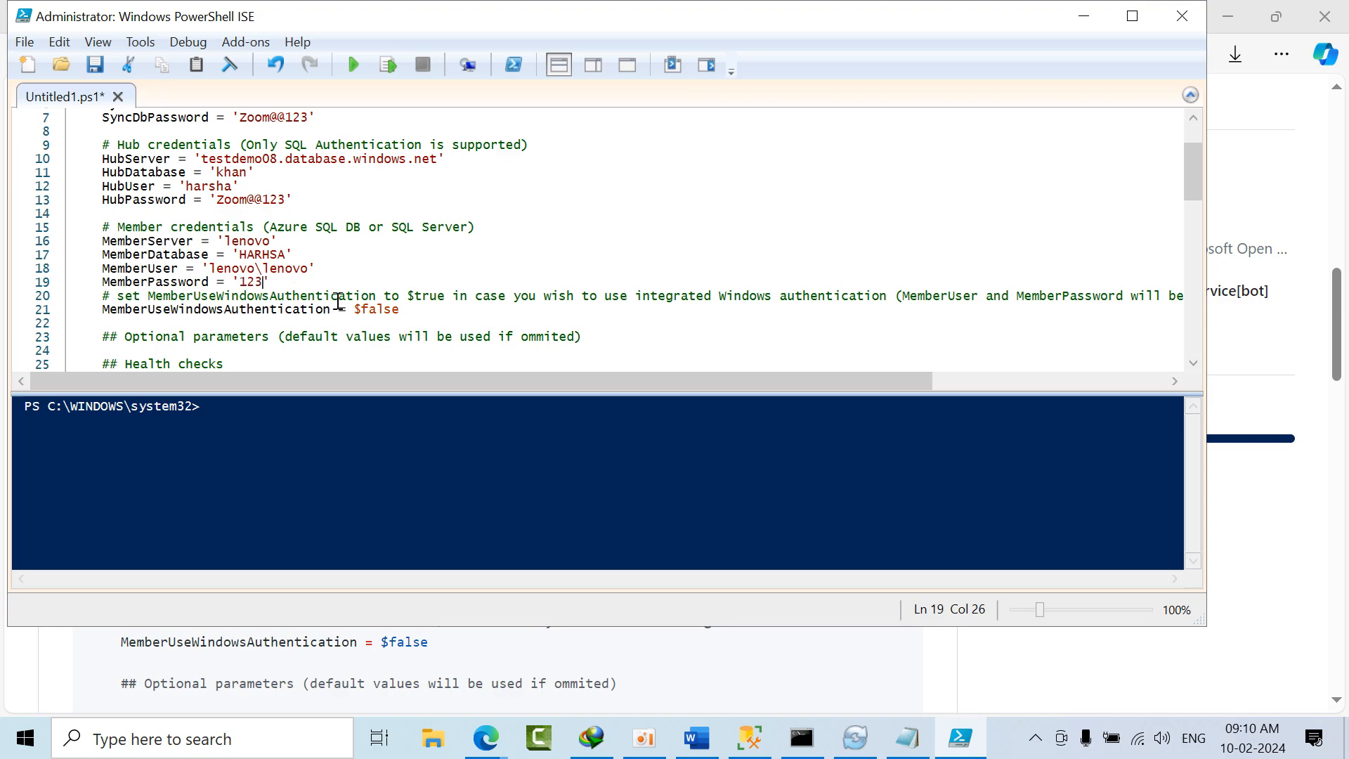
{"action": "scroll", "coordinate": [417, 307], "scroll_direction": "down", "scroll_amount": 17}
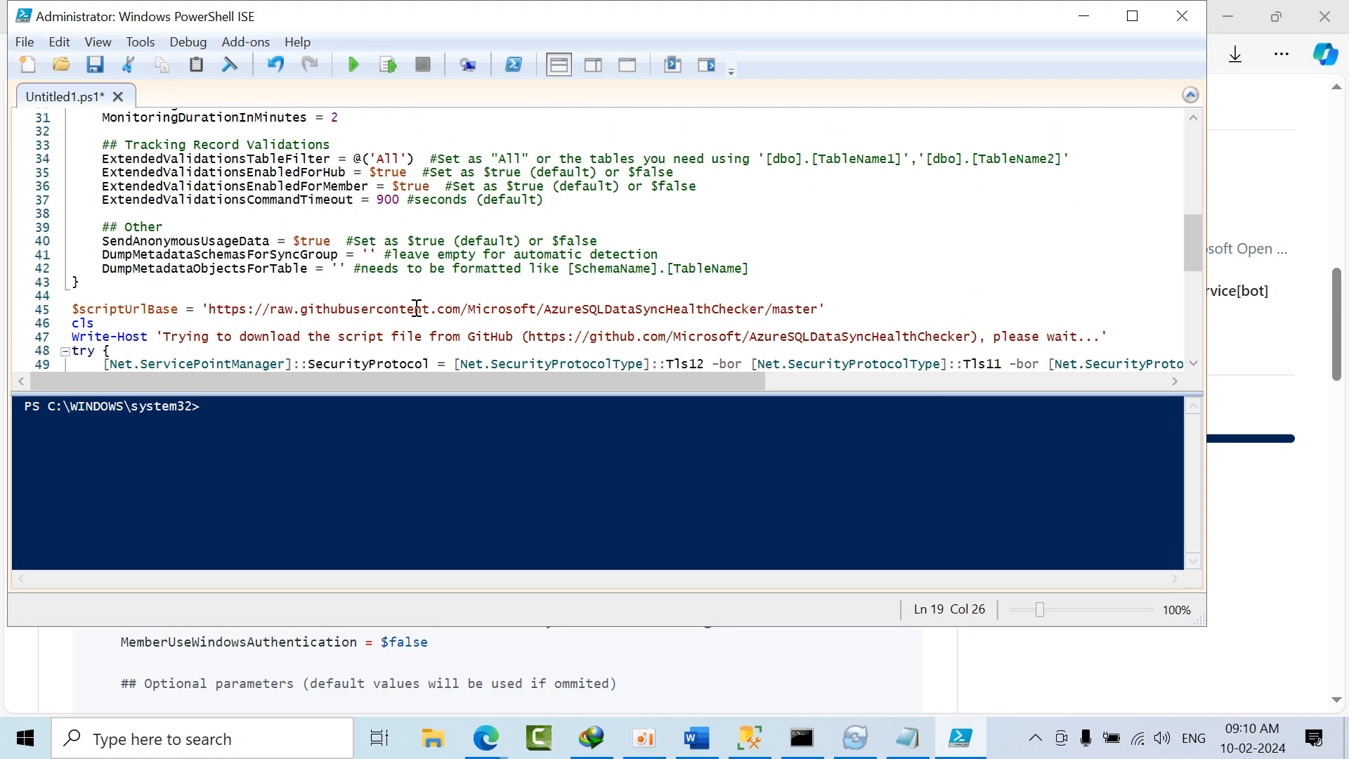
{"action": "scroll", "coordinate": [419, 308], "scroll_direction": "up", "scroll_amount": 19}
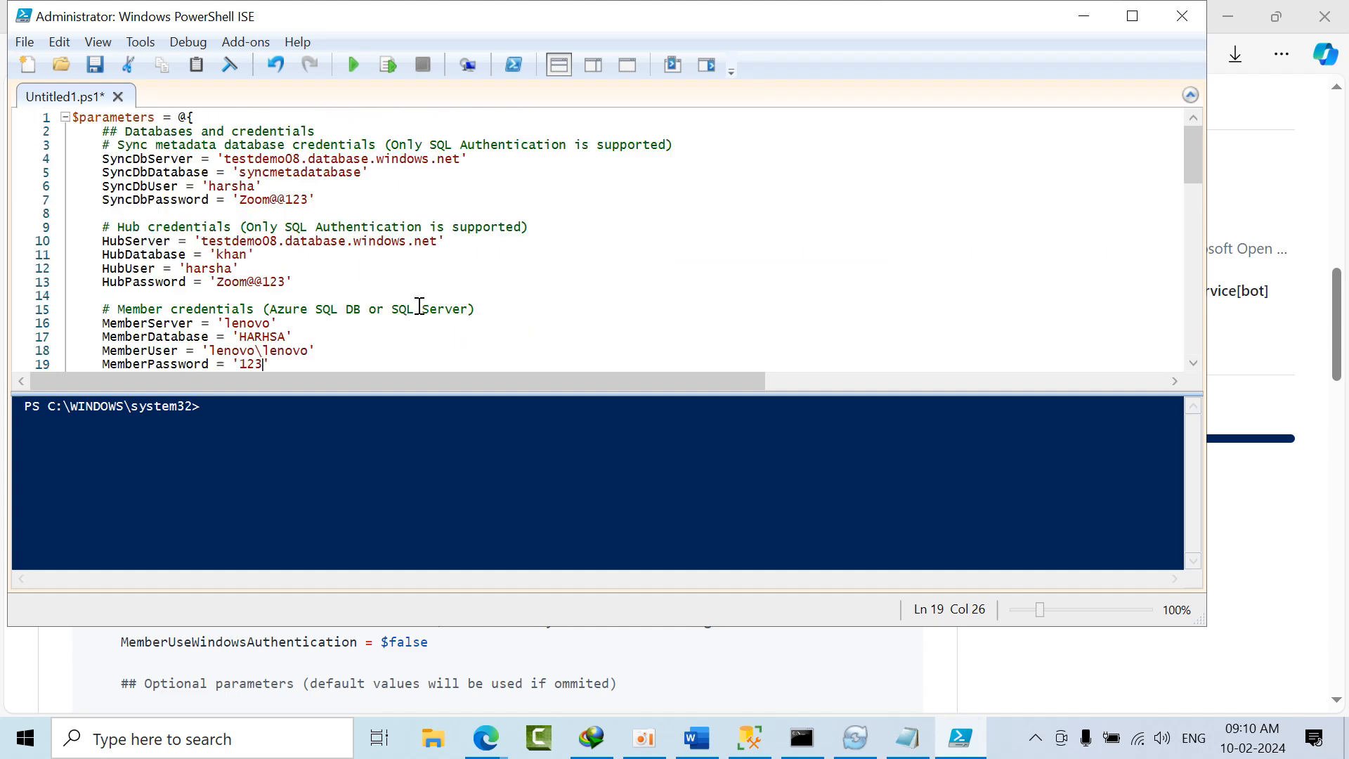
{"action": "left_click", "coordinate": [356, 65]}
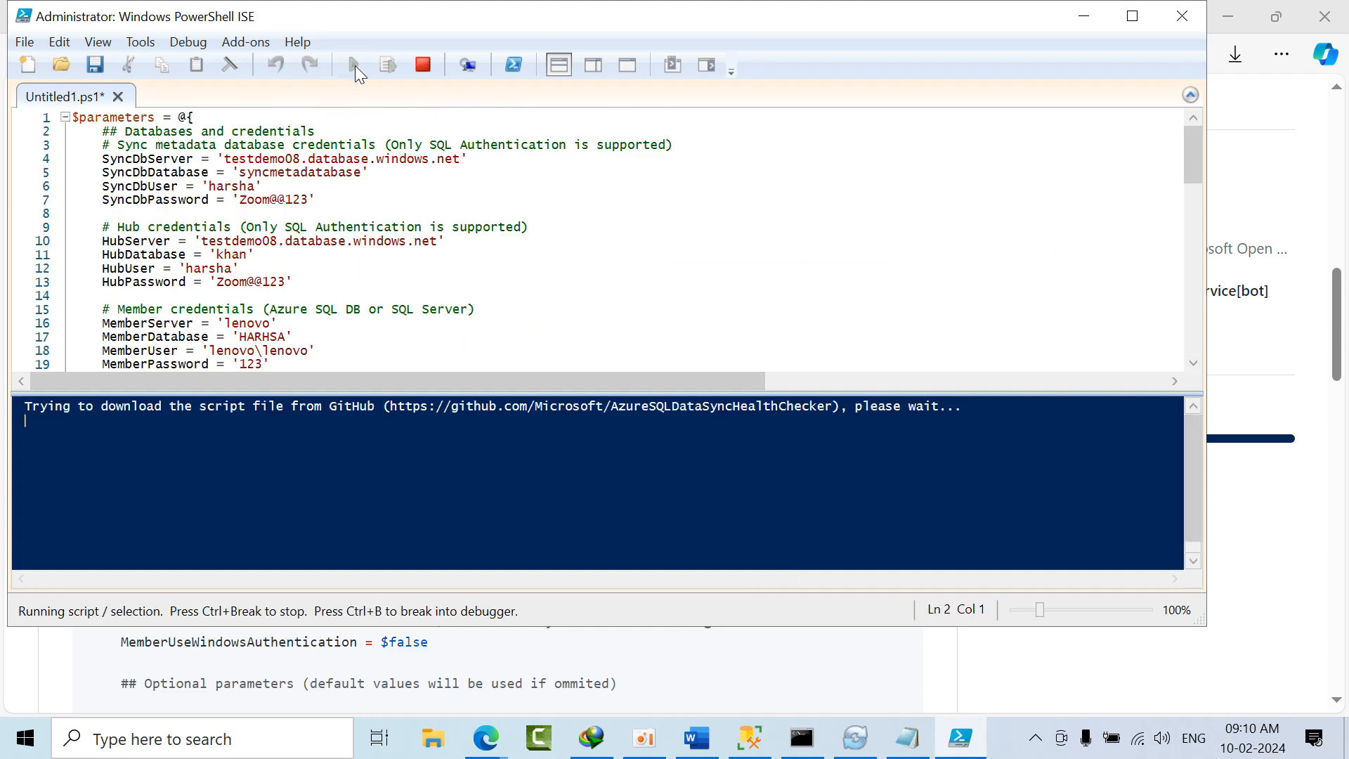
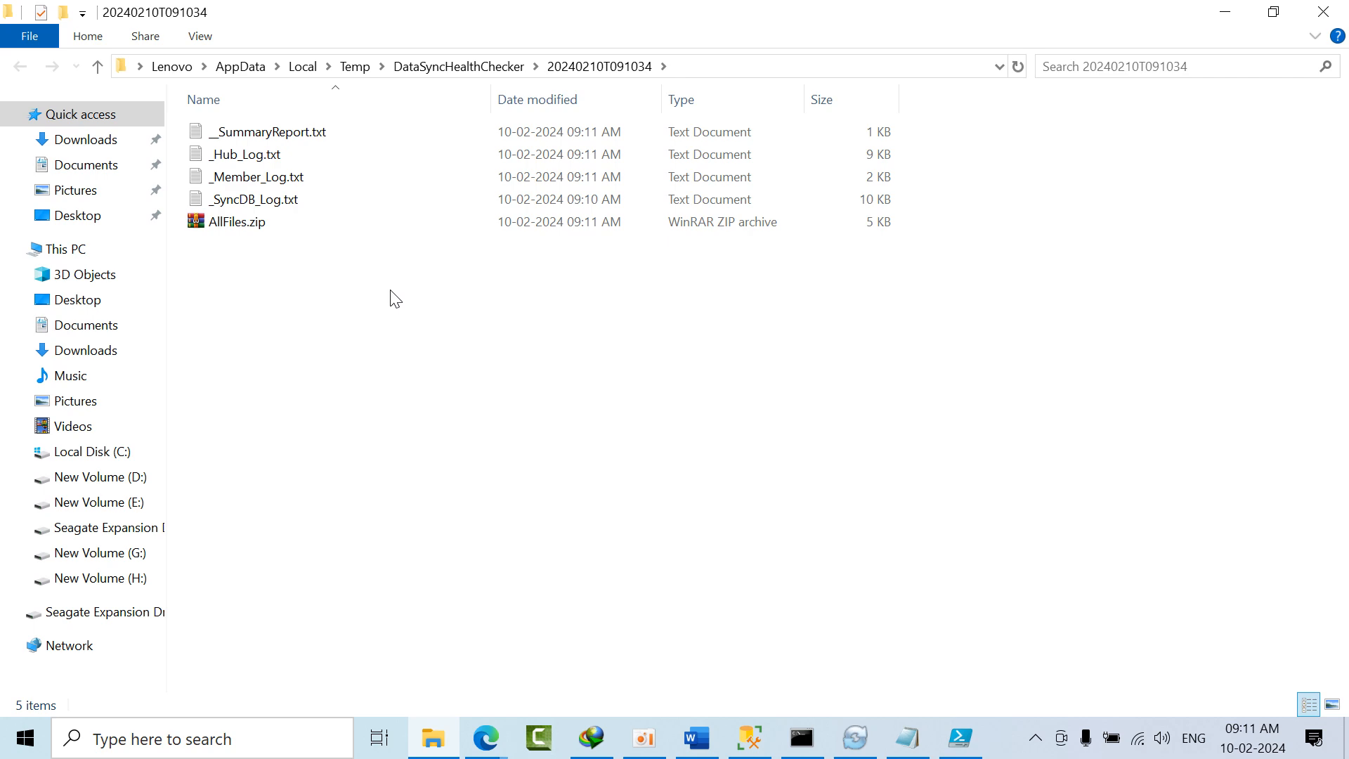
Step: Review the output error showing the failing member user name
{"action": "left_click_drag", "start_coordinate": [361, 9], "coordinate": [737, 174]}
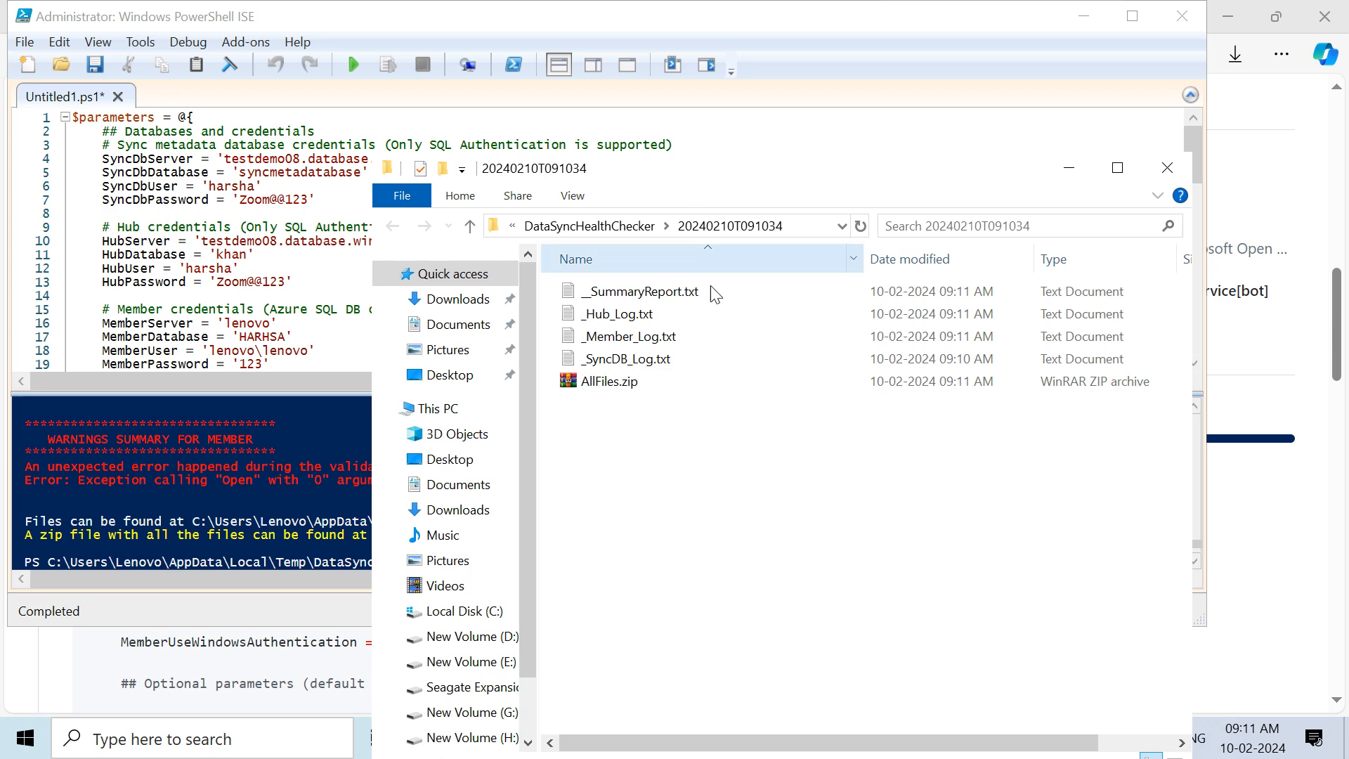
{"action": "left_click", "coordinate": [285, 528]}
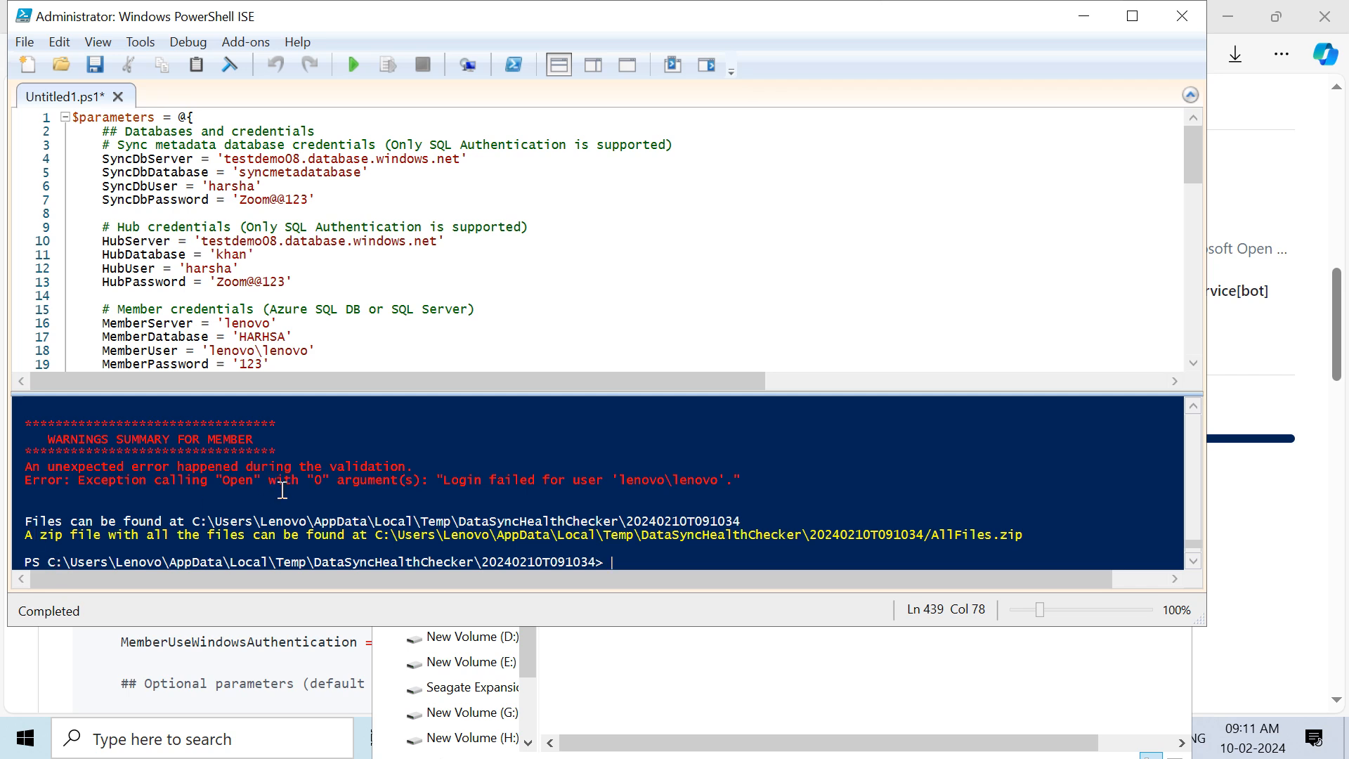
{"action": "scroll", "coordinate": [333, 534], "scroll_direction": "up", "scroll_amount": 1}
{"action": "left_click_drag", "start_coordinate": [625, 520], "coordinate": [727, 520]}
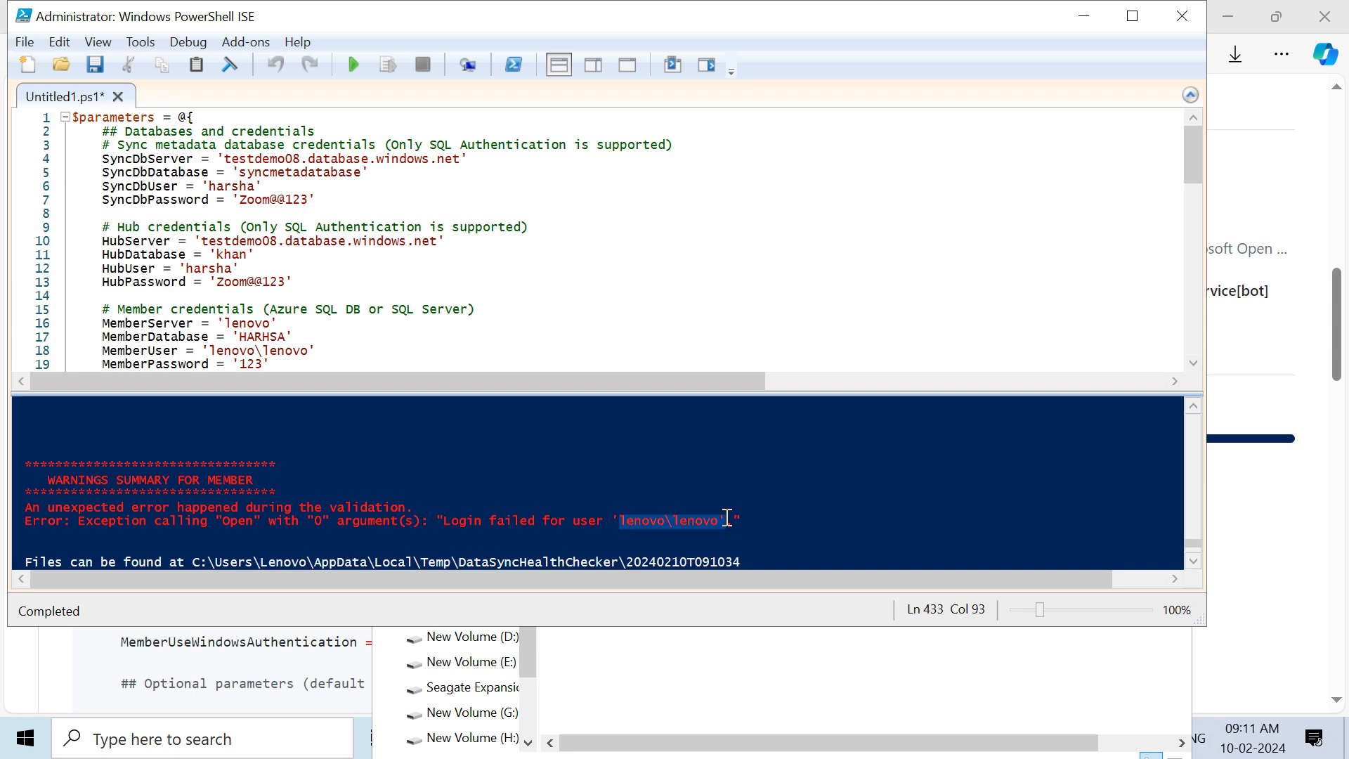
{"action": "left_click", "coordinate": [722, 521]}
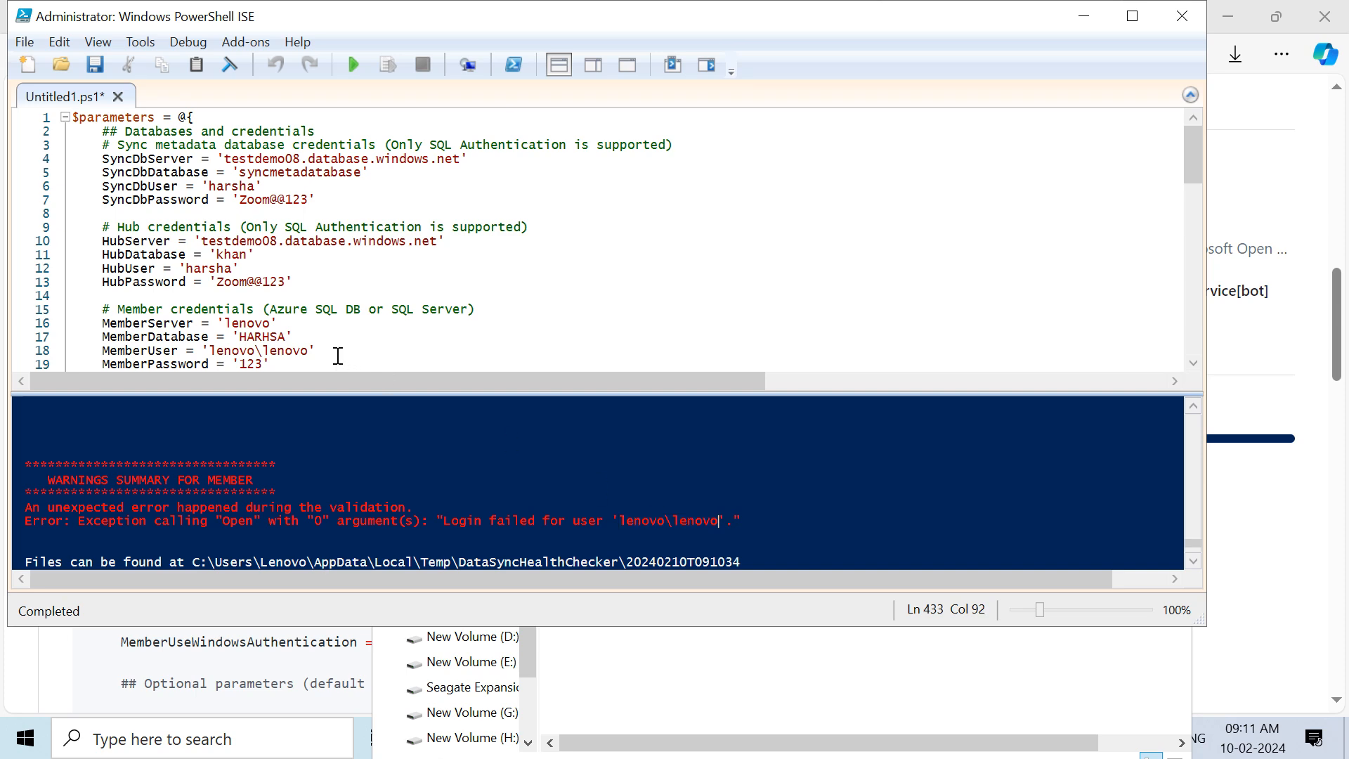
{"action": "scroll", "coordinate": [310, 350], "scroll_direction": "down", "scroll_amount": 4}
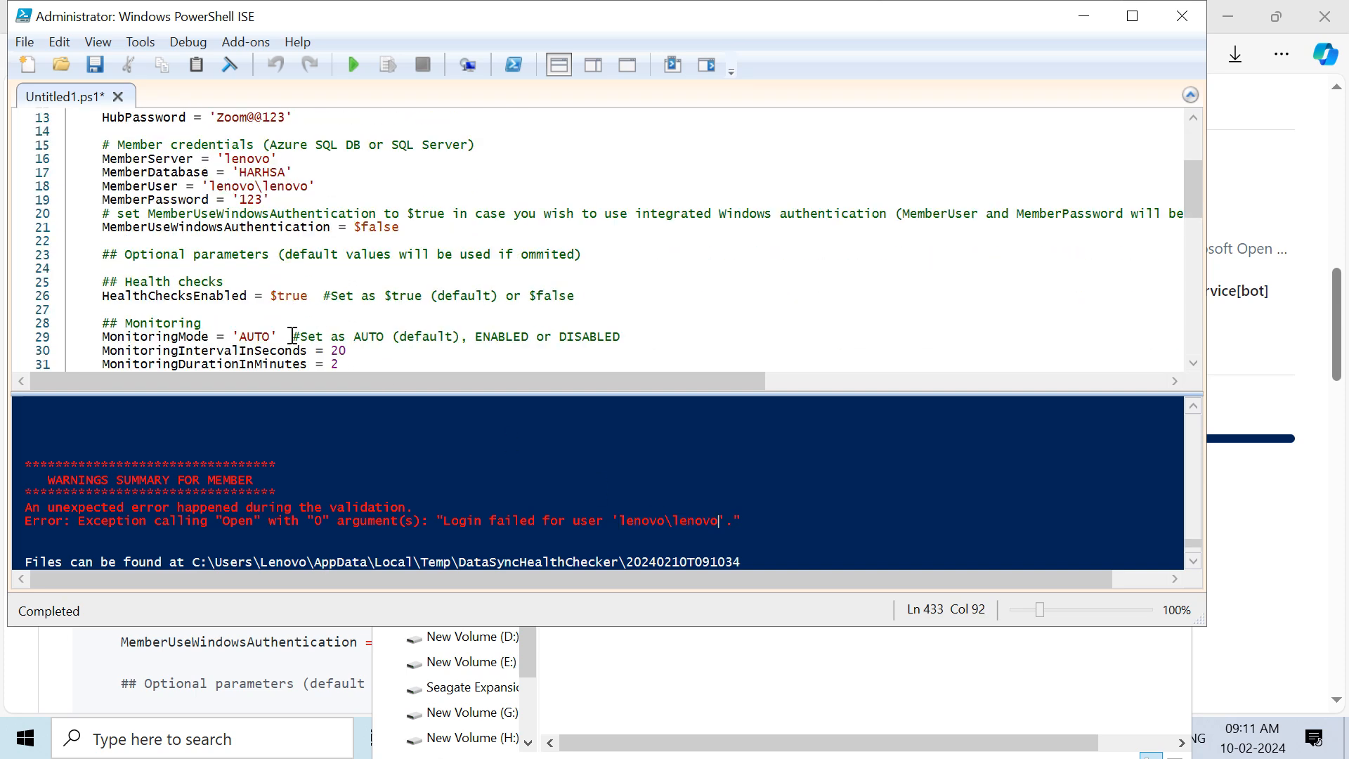
Step: Remove the domain prefix from MemberUser on line 18 and rerun the health checker
{"action": "left_click", "coordinate": [273, 187]}
{"action": "key", "text": "BackSpace"}
{"action": "key", "text": "BackSpace"}
{"action": "key", "text": "BackSpace"}
{"action": "key", "text": "BackSpace"}
{"action": "key", "text": "BackSpace"}
{"action": "key", "text": "BackSpace"}
{"action": "key", "text": "BackSpace"}
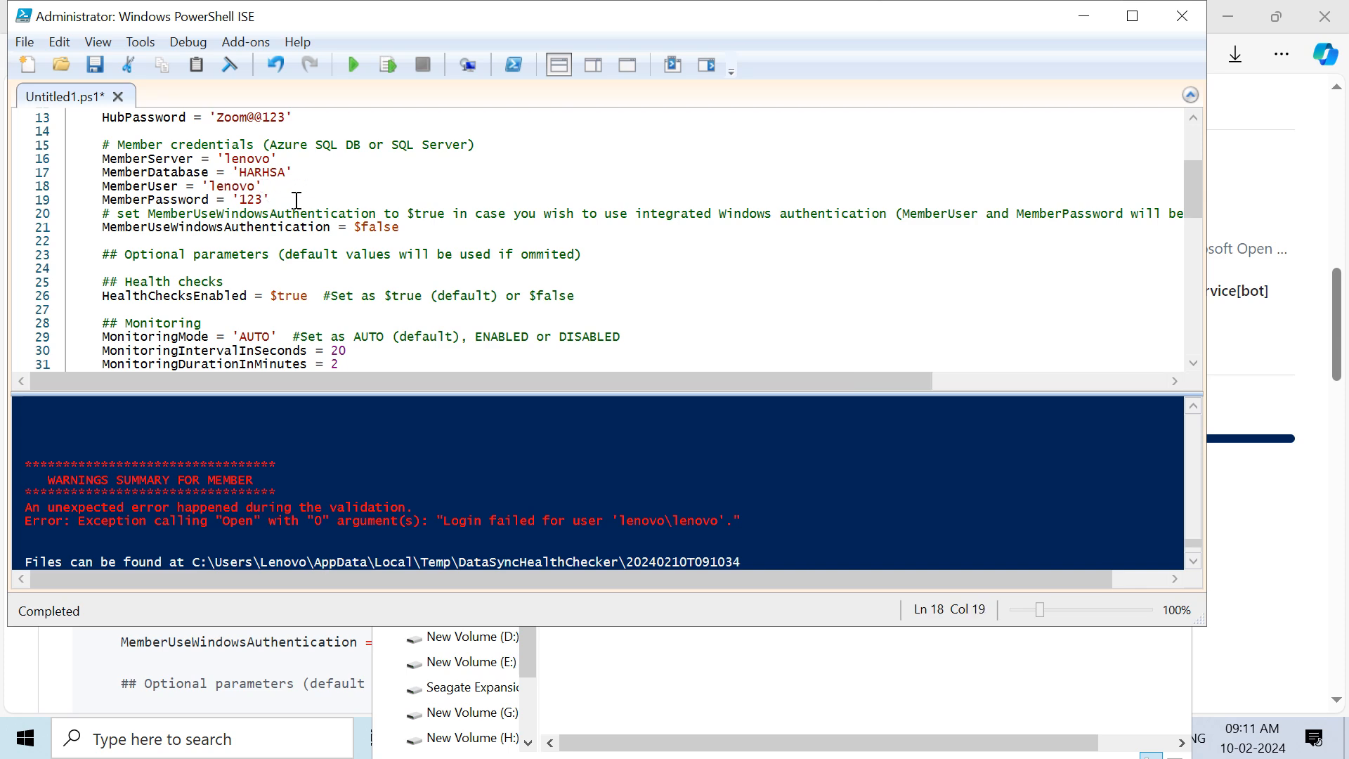
{"action": "scroll", "coordinate": [296, 200], "scroll_direction": "up", "scroll_amount": 1}
{"action": "left_click", "coordinate": [353, 66]}
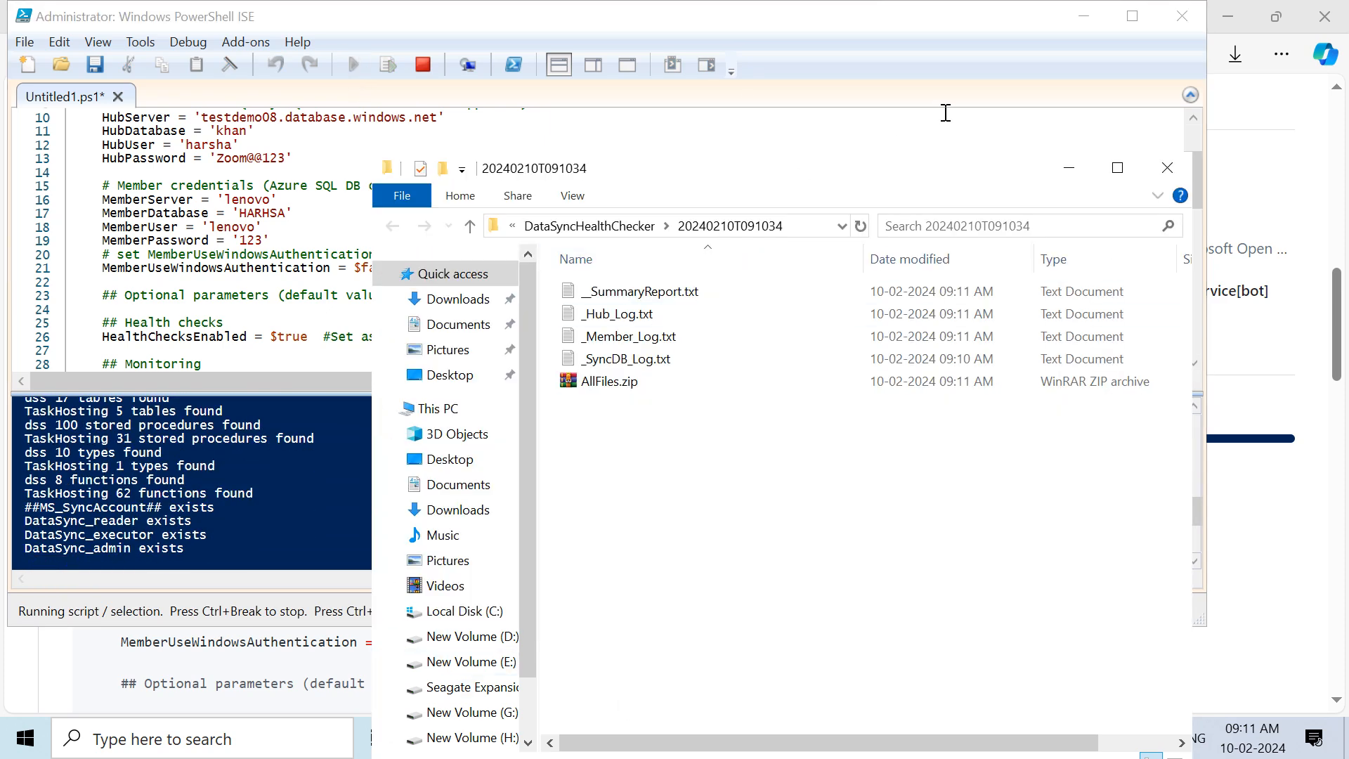
{"action": "left_click", "coordinate": [1117, 167]}
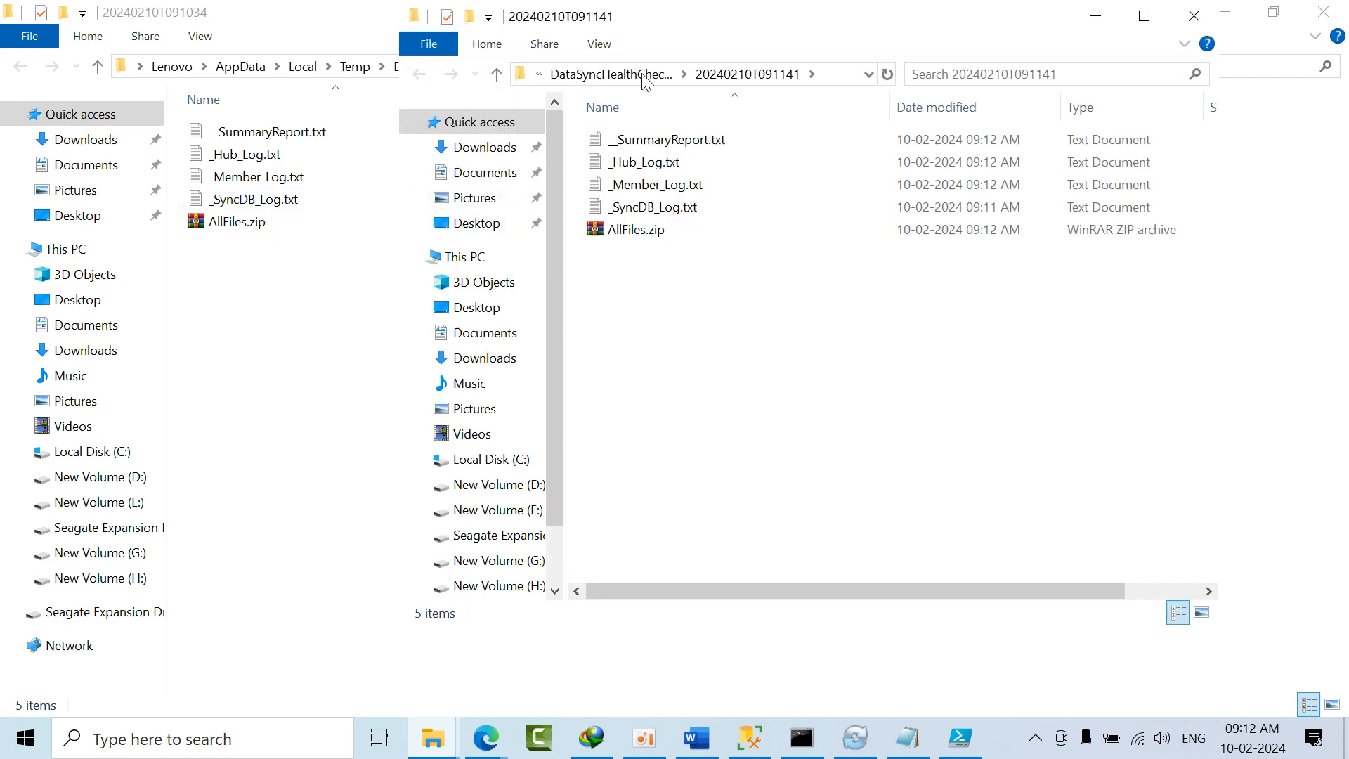
Step: Check the hub and member warnings in the earlier run's summary report, including the failing user name
{"action": "left_click", "coordinate": [1096, 16]}
{"action": "double_click", "coordinate": [342, 132]}
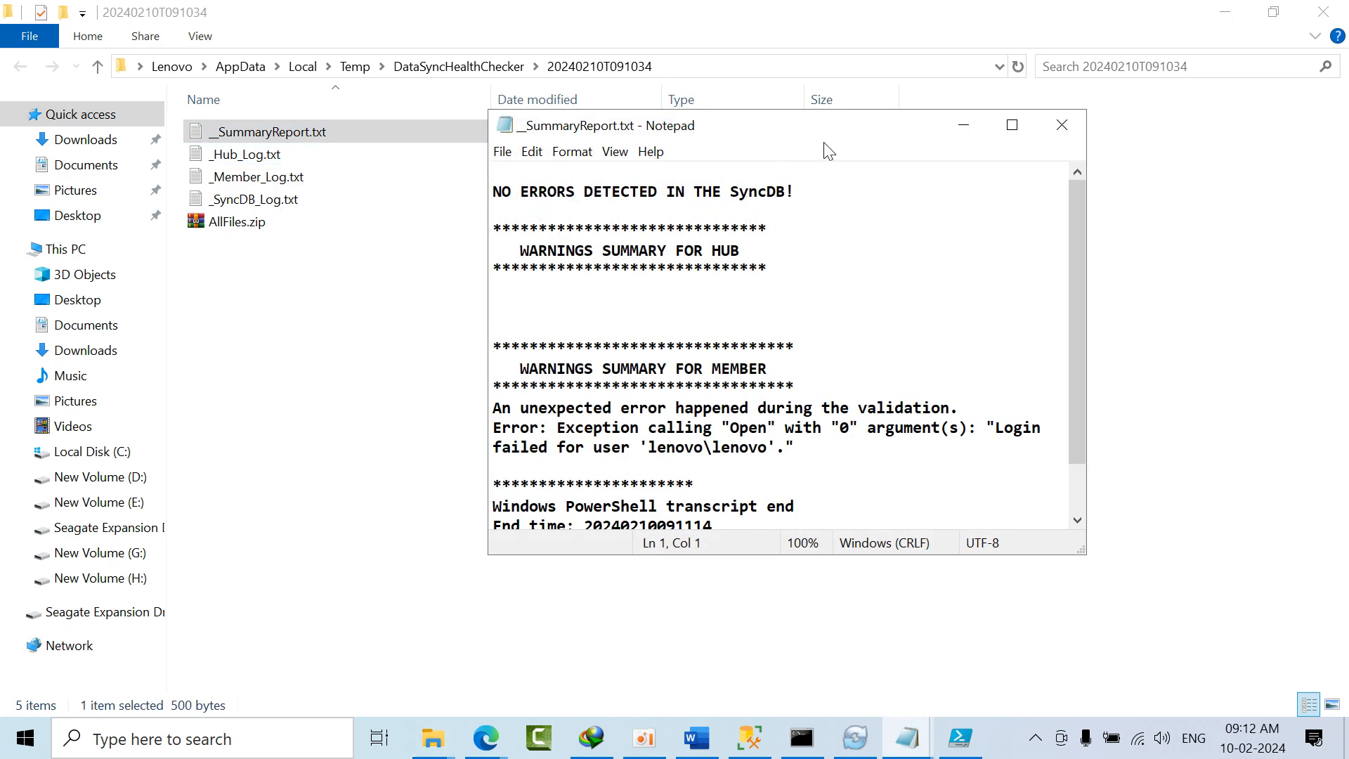
{"action": "left_click", "coordinate": [1013, 125]}
{"action": "left_click_drag", "start_coordinate": [31, 134], "coordinate": [251, 134]}
{"action": "left_click_drag", "start_coordinate": [176, 230], "coordinate": [341, 250]}
{"action": "left_click", "coordinate": [355, 290]}
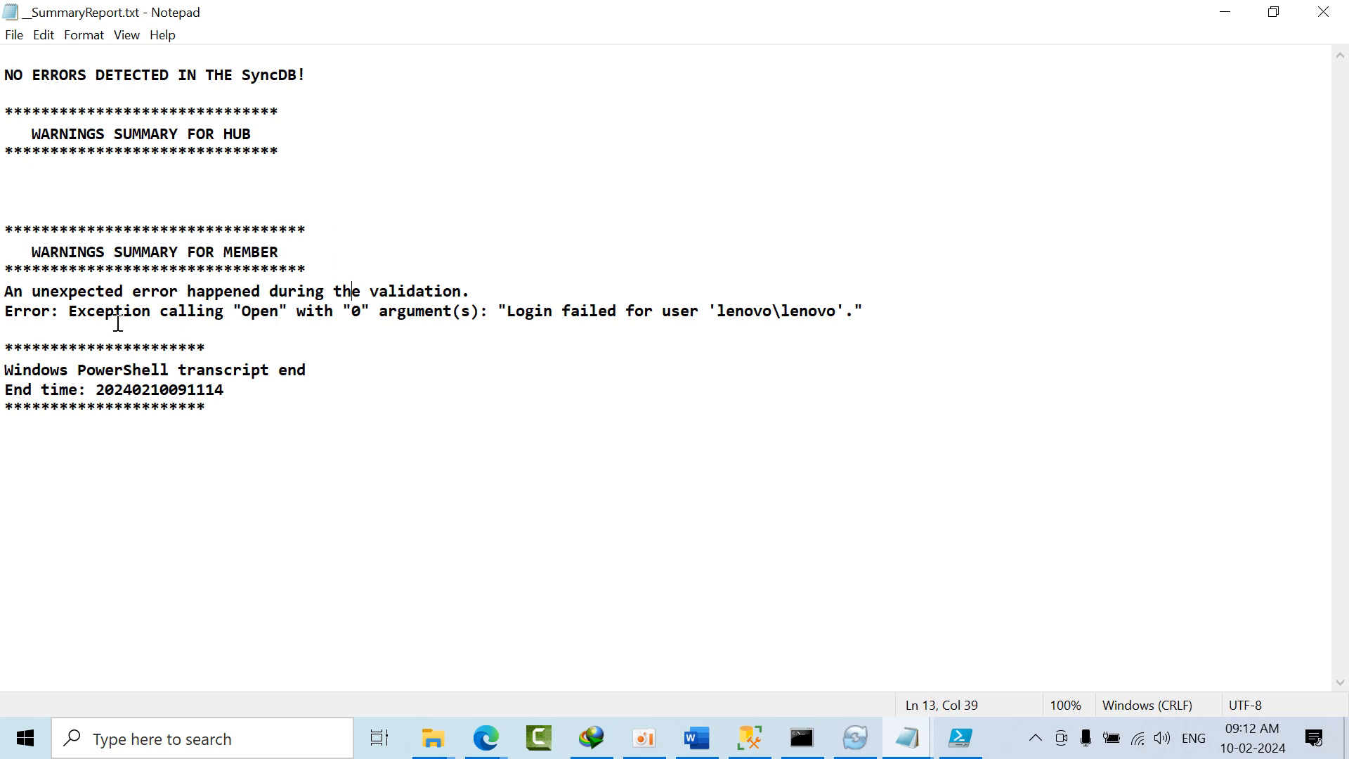
{"action": "left_click_drag", "start_coordinate": [718, 310], "coordinate": [12, 286]}
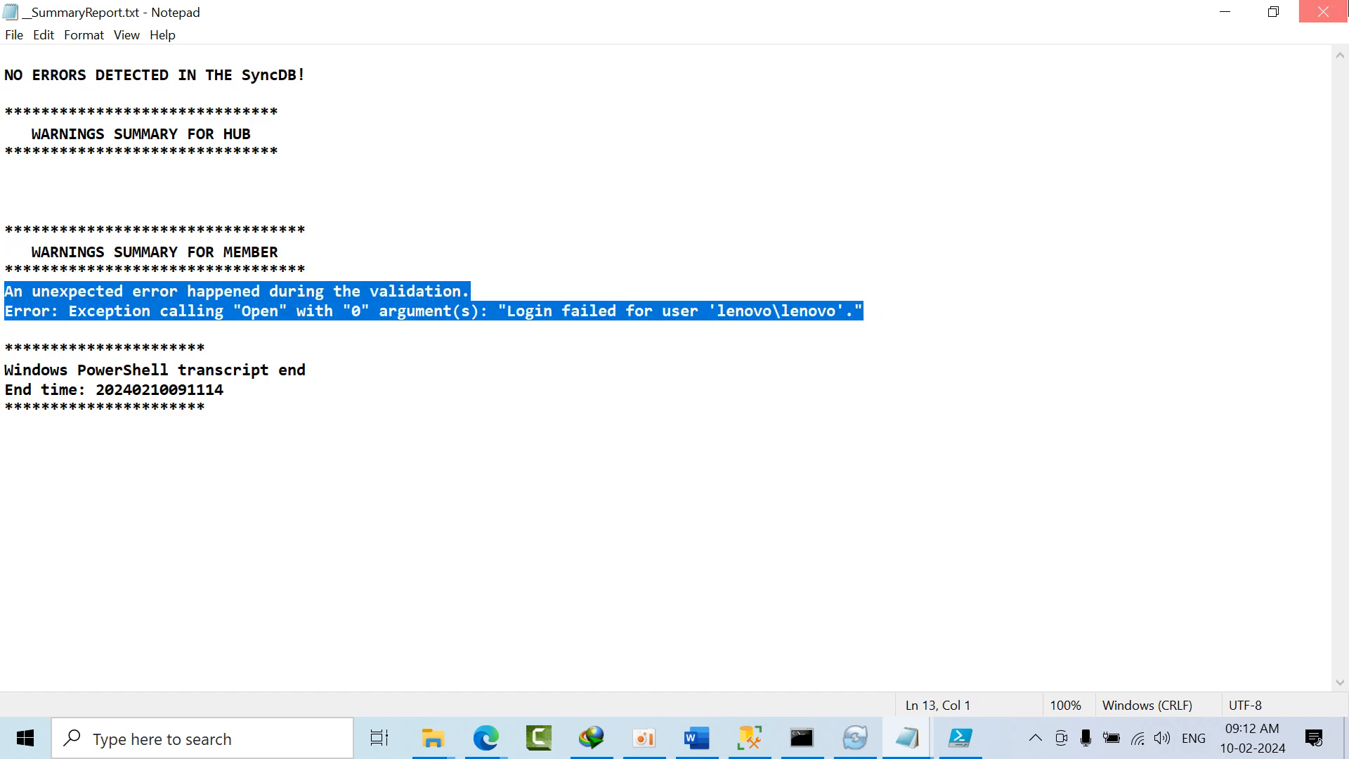
{"action": "left_click", "coordinate": [1323, 12]}
Step: Confirm the new run's summary report still shows the member login failure, then close it and its folder
{"action": "mouse_move", "coordinate": [432, 738]}
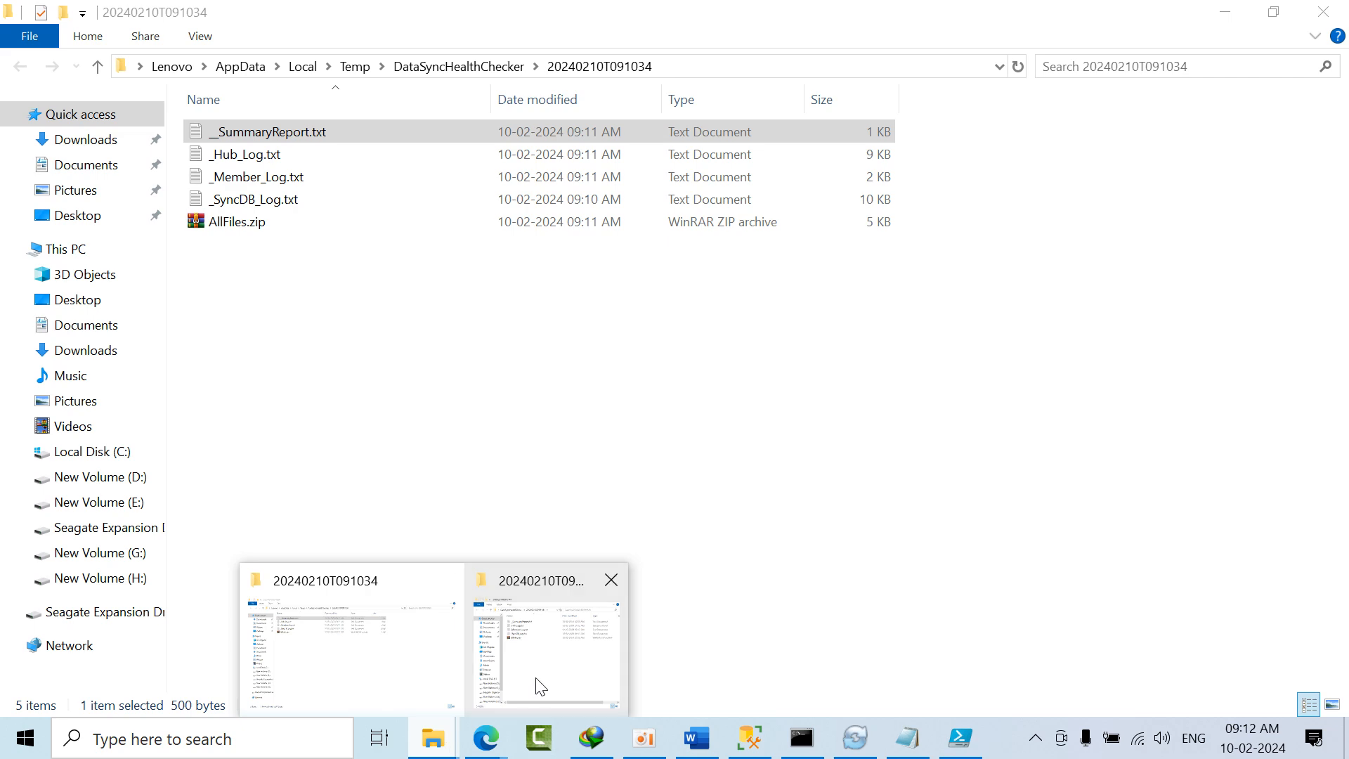
{"action": "left_click", "coordinate": [539, 681]}
{"action": "double_click", "coordinate": [685, 139]}
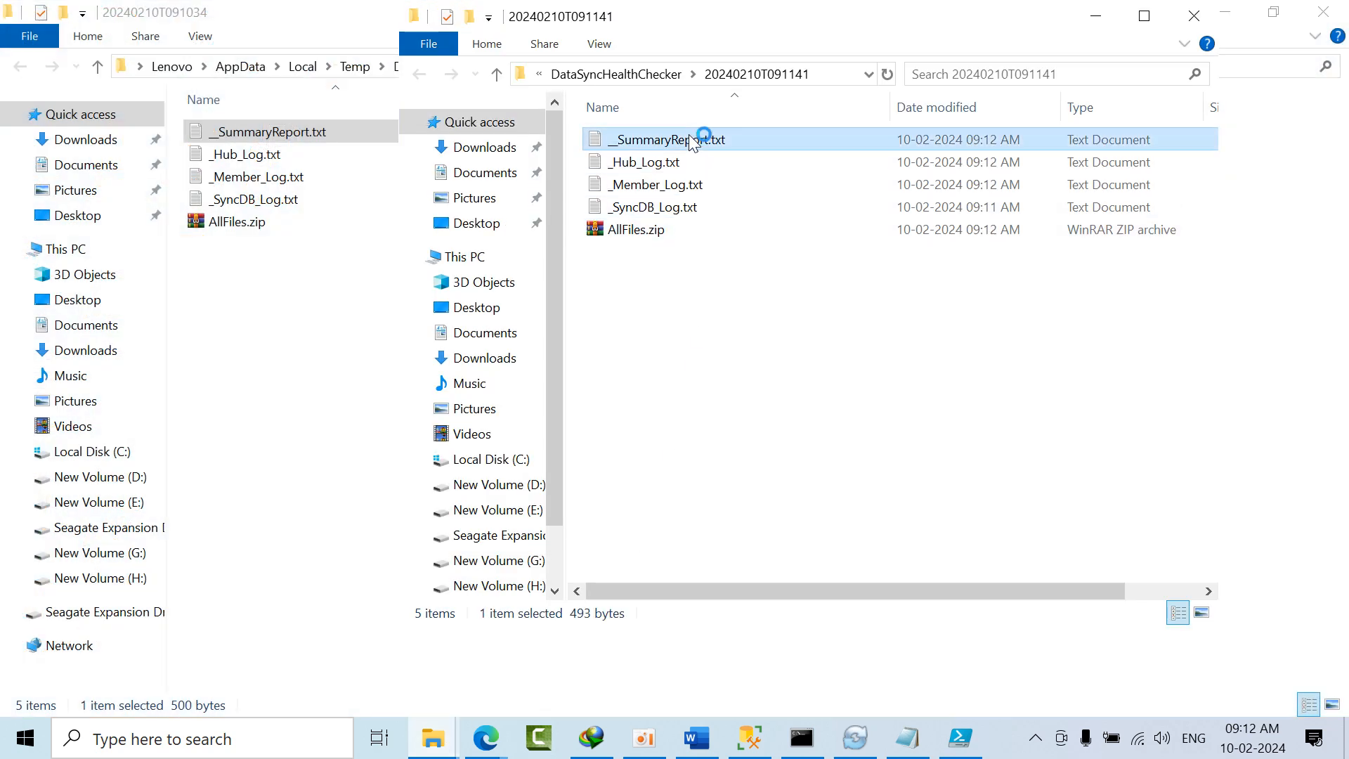
{"action": "left_click", "coordinate": [1011, 126]}
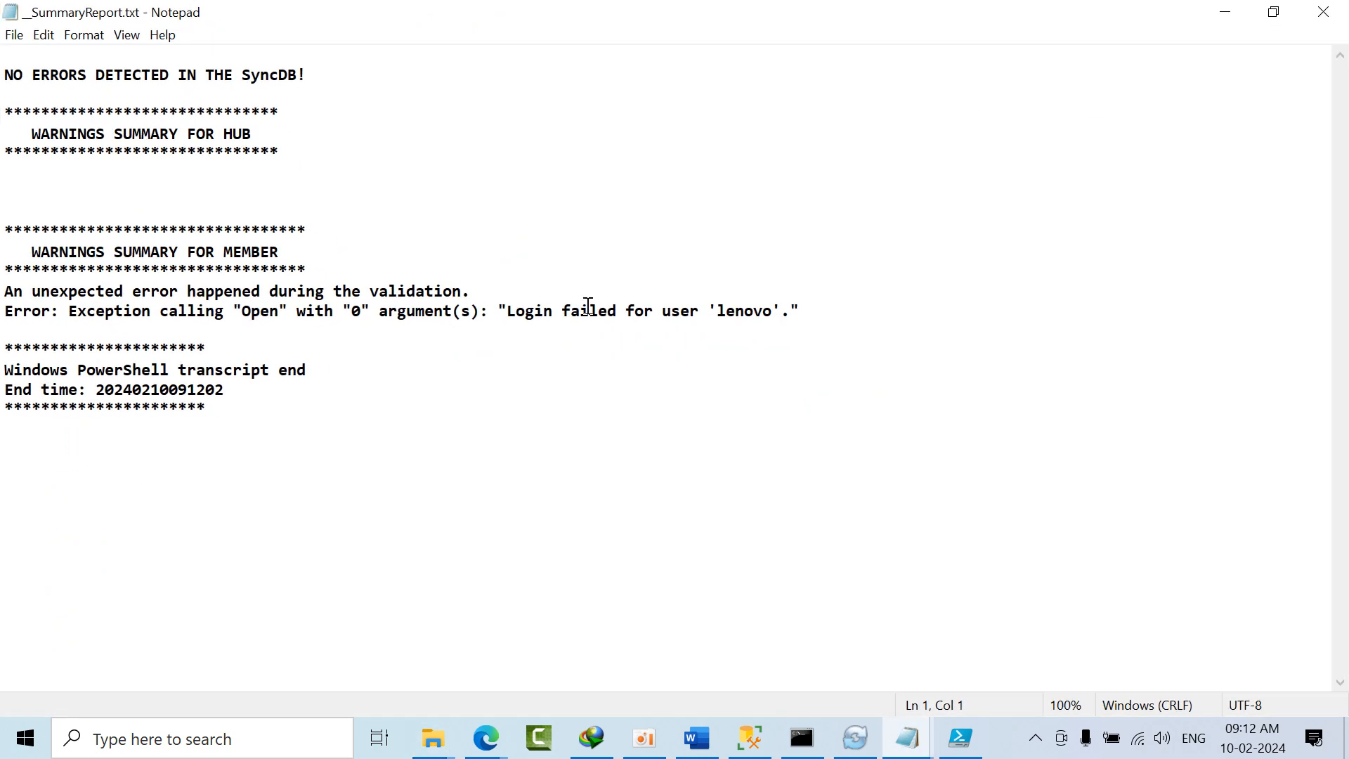
{"action": "left_click_drag", "start_coordinate": [518, 314], "coordinate": [3, 271]}
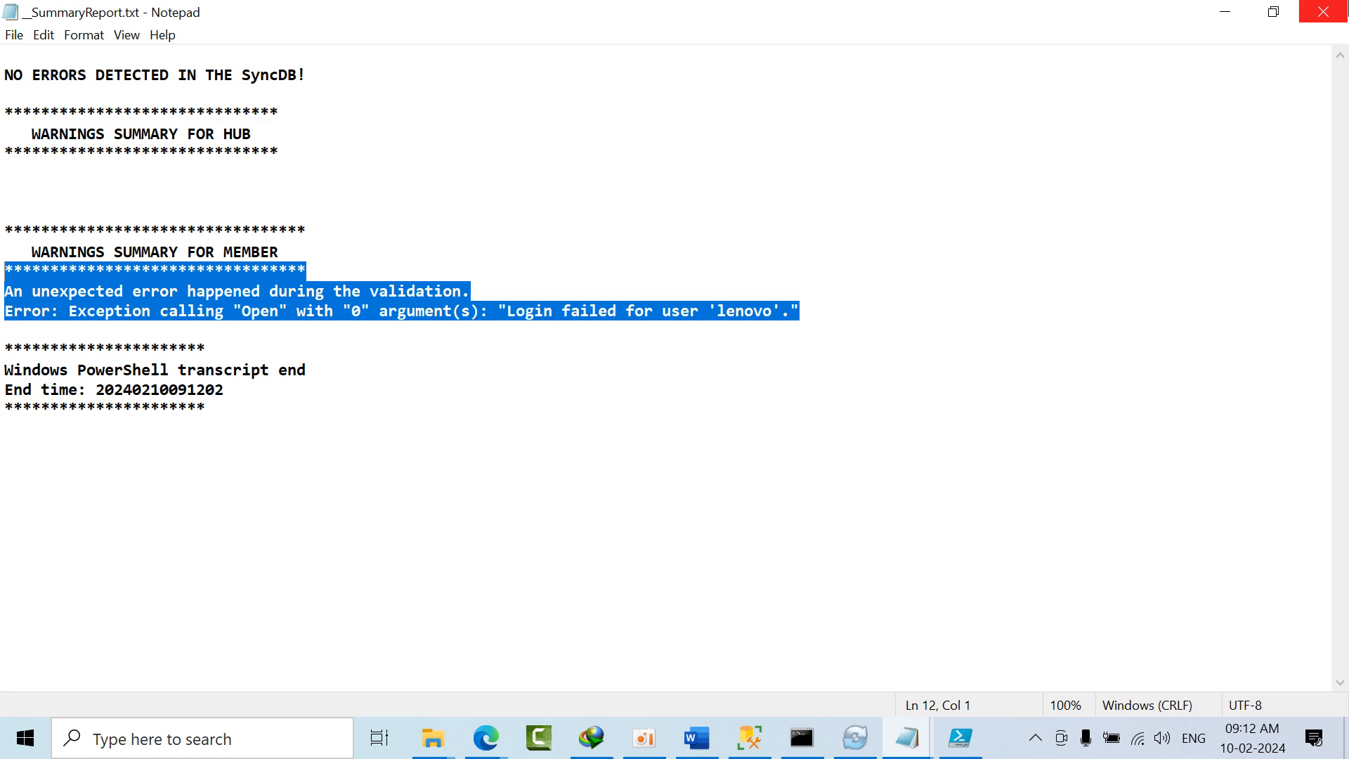
{"action": "left_click", "coordinate": [1323, 11]}
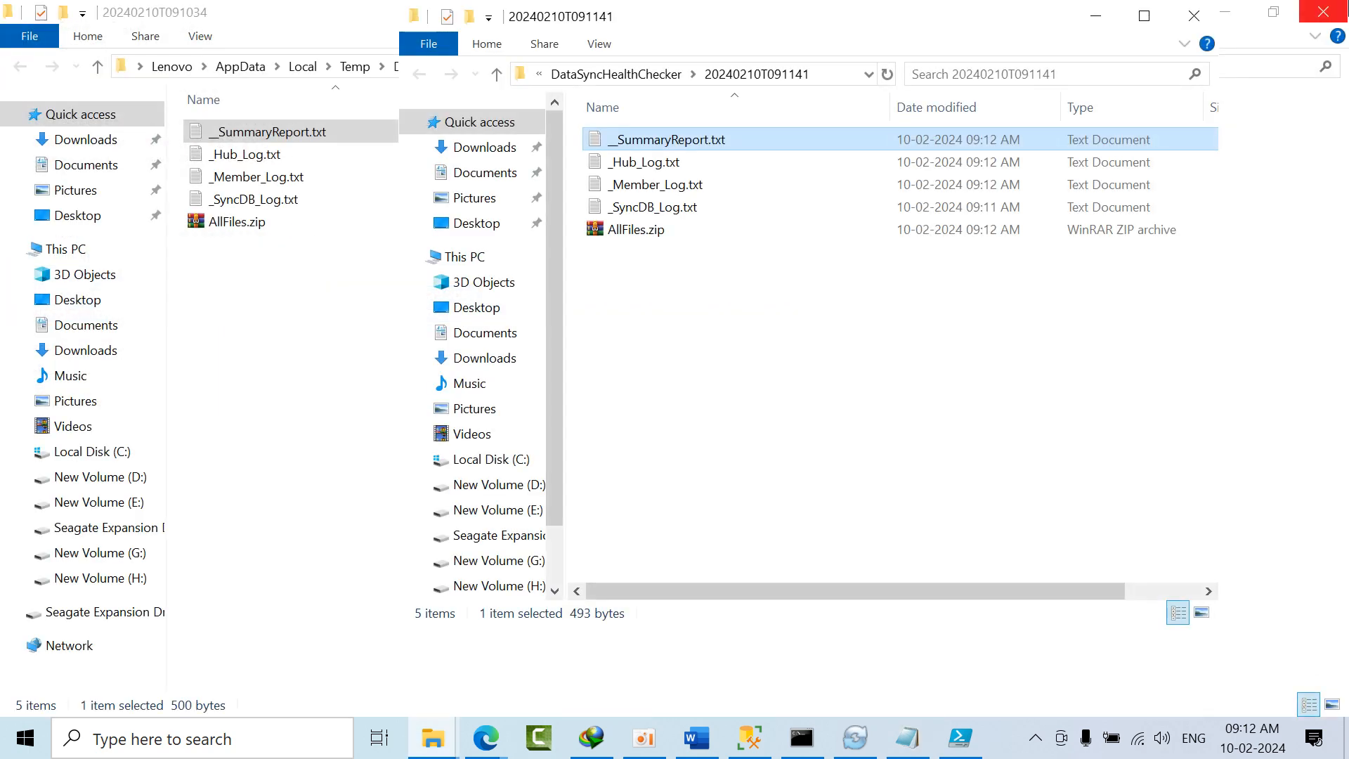
{"action": "left_click", "coordinate": [1175, 21]}
Step: Review the Windows authentication setting lines in the health checker script
{"action": "left_click", "coordinate": [959, 737]}
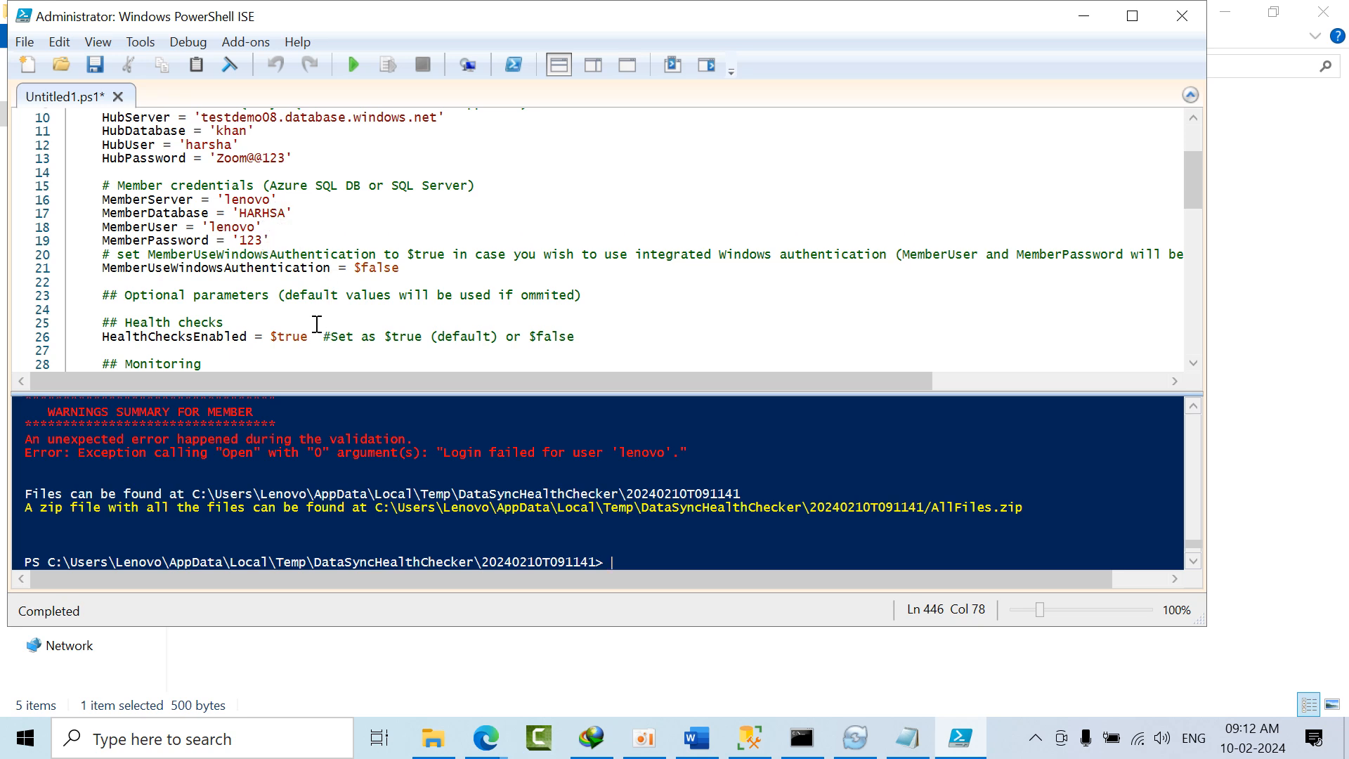
{"action": "left_click_drag", "start_coordinate": [243, 382], "coordinate": [175, 380]}
{"action": "mouse_move", "coordinate": [677, 379]}
{"action": "left_mouse_down"}
{"action": "mouse_move", "coordinate": [929, 382]}
{"action": "mouse_move", "coordinate": [656, 378]}
{"action": "mouse_move", "coordinate": [707, 370]}
{"action": "mouse_move", "coordinate": [909, 381]}
{"action": "mouse_move", "coordinate": [661, 383]}
{"action": "left_mouse_up"}
{"action": "left_click_drag", "start_coordinate": [485, 246], "coordinate": [914, 279]}
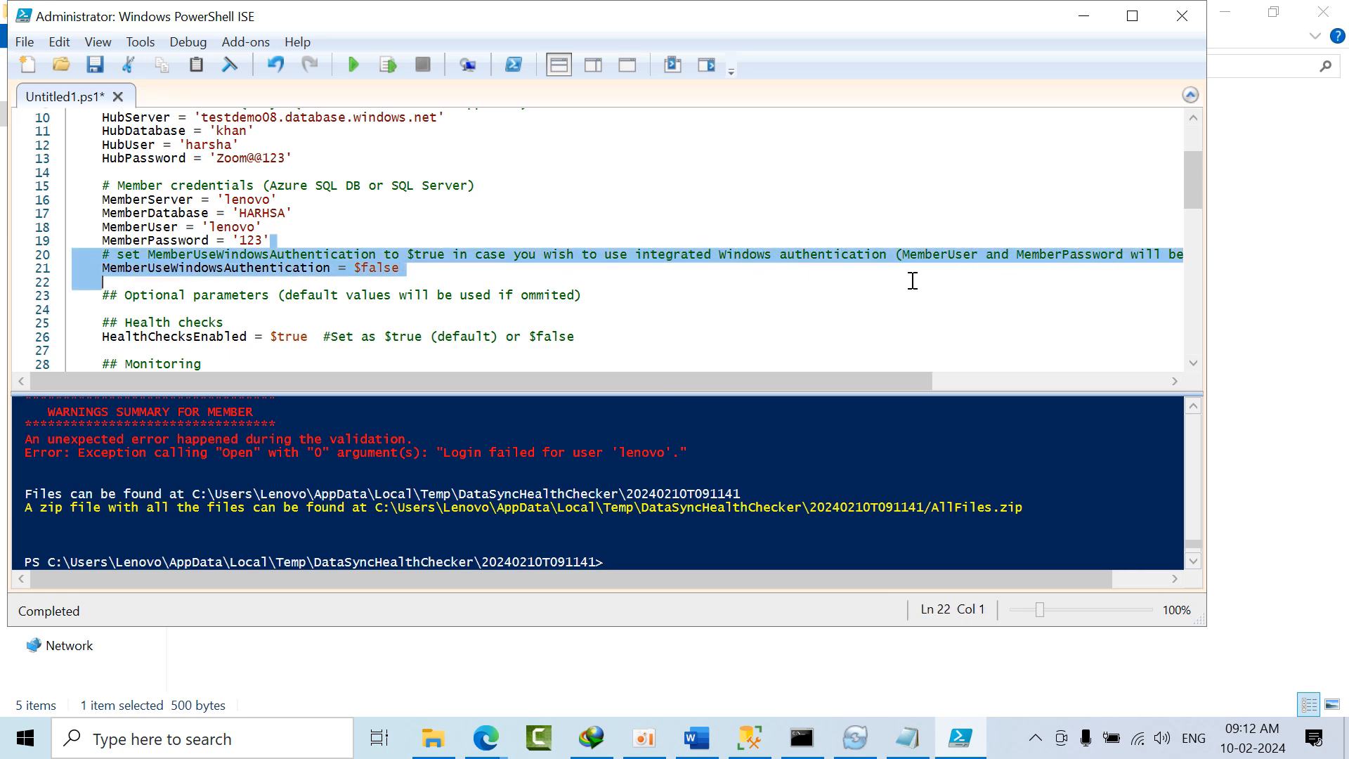
{"action": "left_click", "coordinate": [385, 275]}
{"action": "left_click_drag", "start_coordinate": [415, 364], "coordinate": [563, 386]}
Step: Blank out the MemberUser name and the MemberPassword value in the script
{"action": "scroll", "coordinate": [453, 262], "scroll_direction": "up", "scroll_amount": 10}
{"action": "scroll", "coordinate": [450, 256], "scroll_direction": "up", "scroll_amount": 4}
{"action": "left_click", "coordinate": [460, 269]}
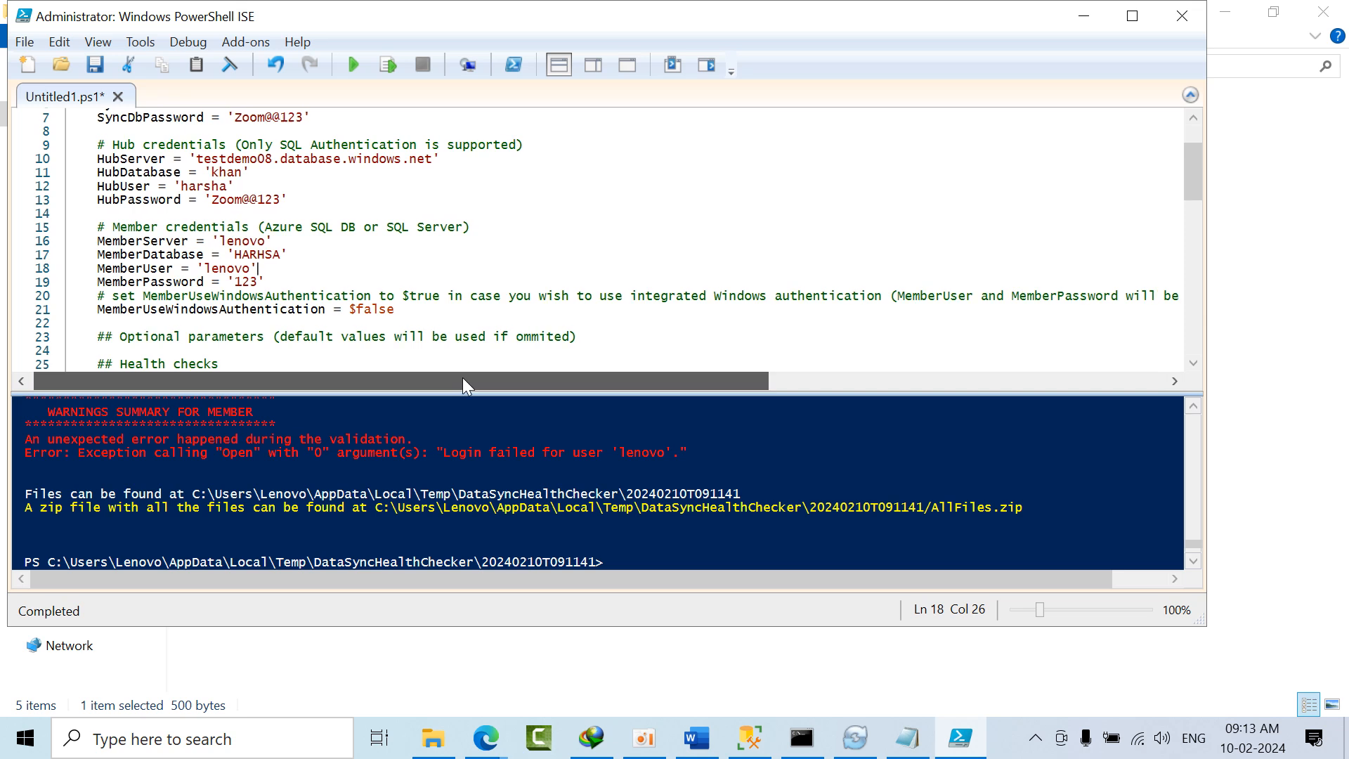
{"action": "left_click_drag", "start_coordinate": [463, 379], "coordinate": [748, 403]}
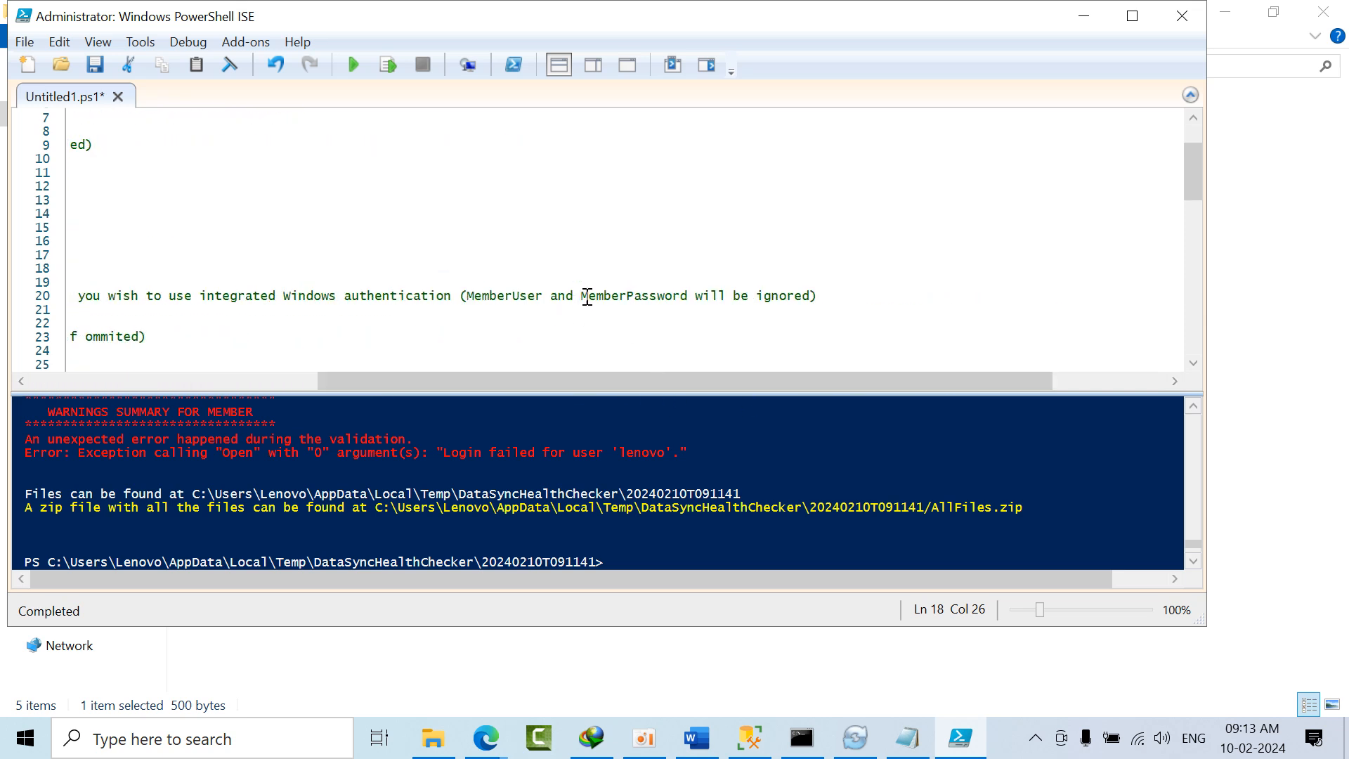
{"action": "left_click_drag", "start_coordinate": [631, 378], "coordinate": [336, 390]}
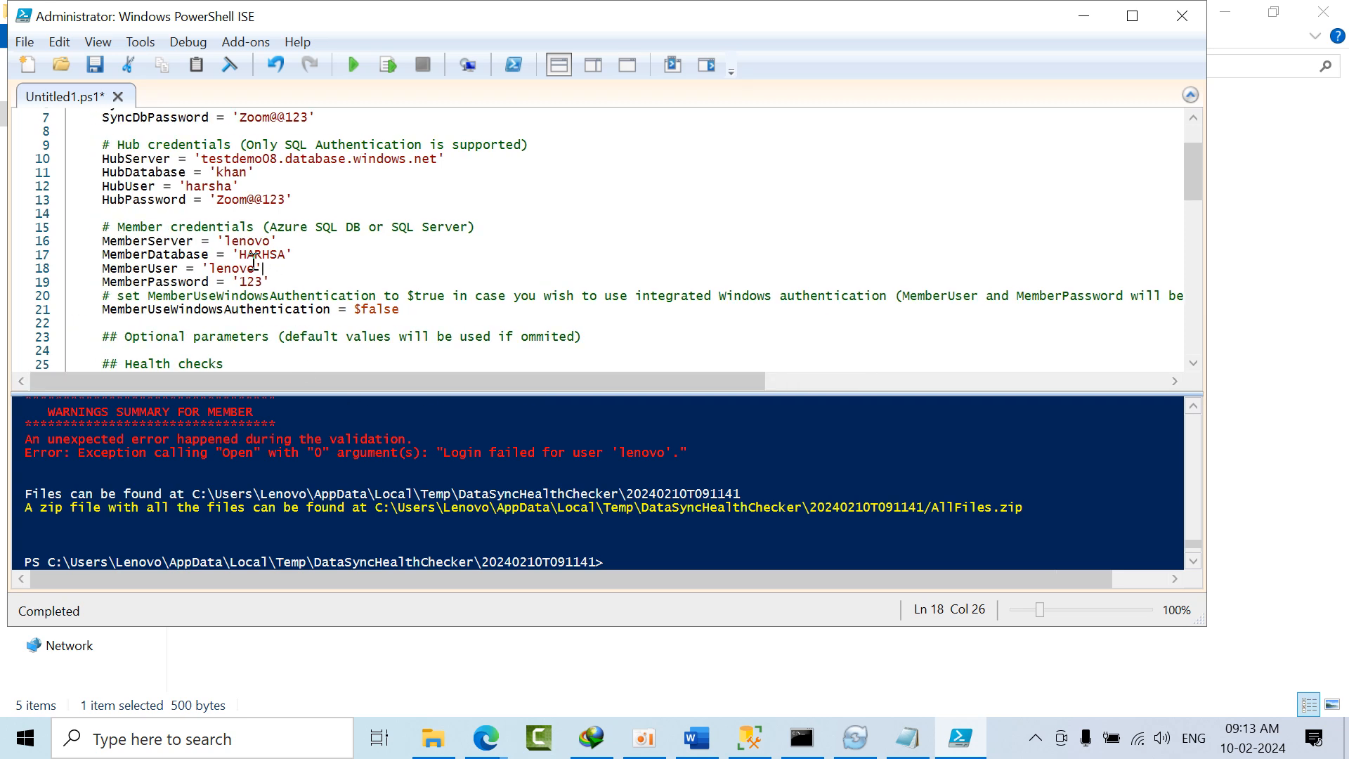
{"action": "key", "text": "BackSpace"}
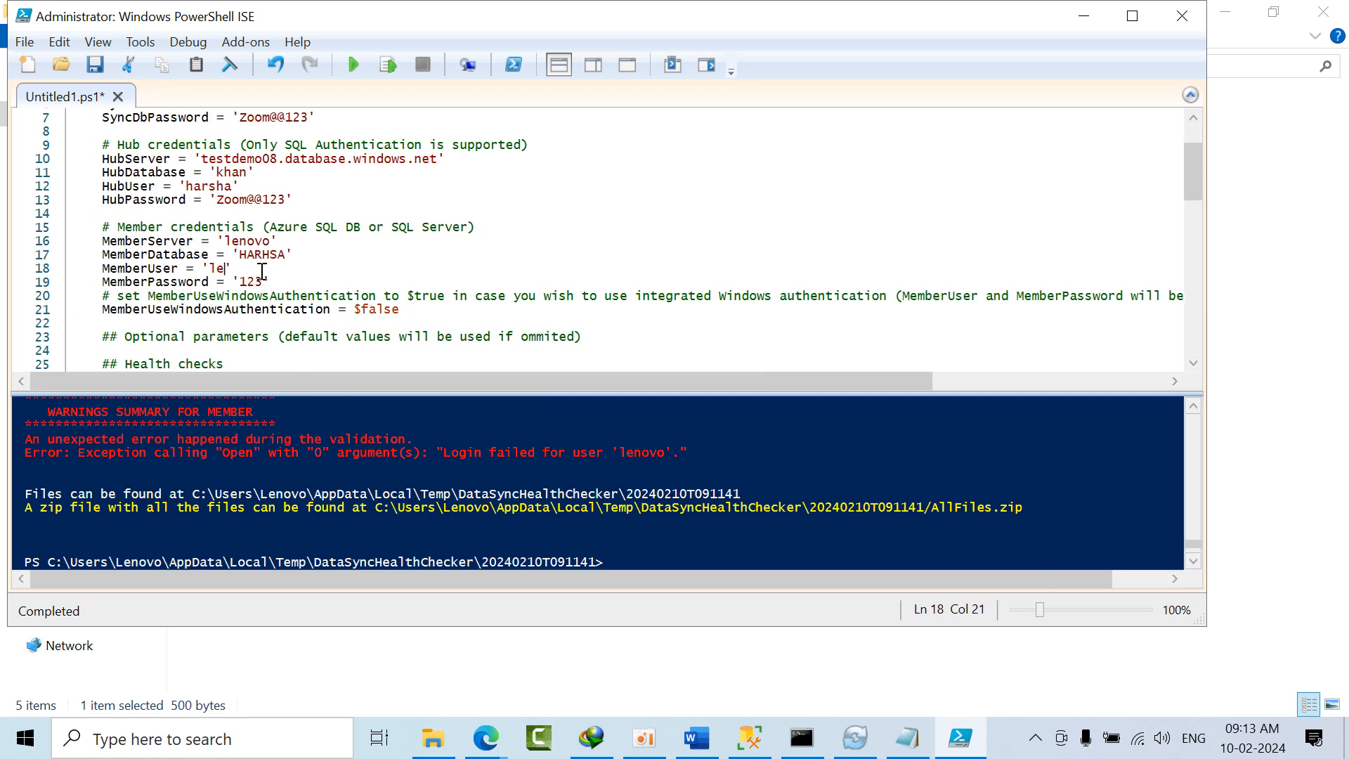
{"action": "key", "text": "BackSpace"}
{"action": "type", "text": "'"}
{"action": "left_click", "coordinate": [386, 337]}
{"action": "left_click", "coordinate": [210, 258]}
{"action": "left_click", "coordinate": [413, 321]}
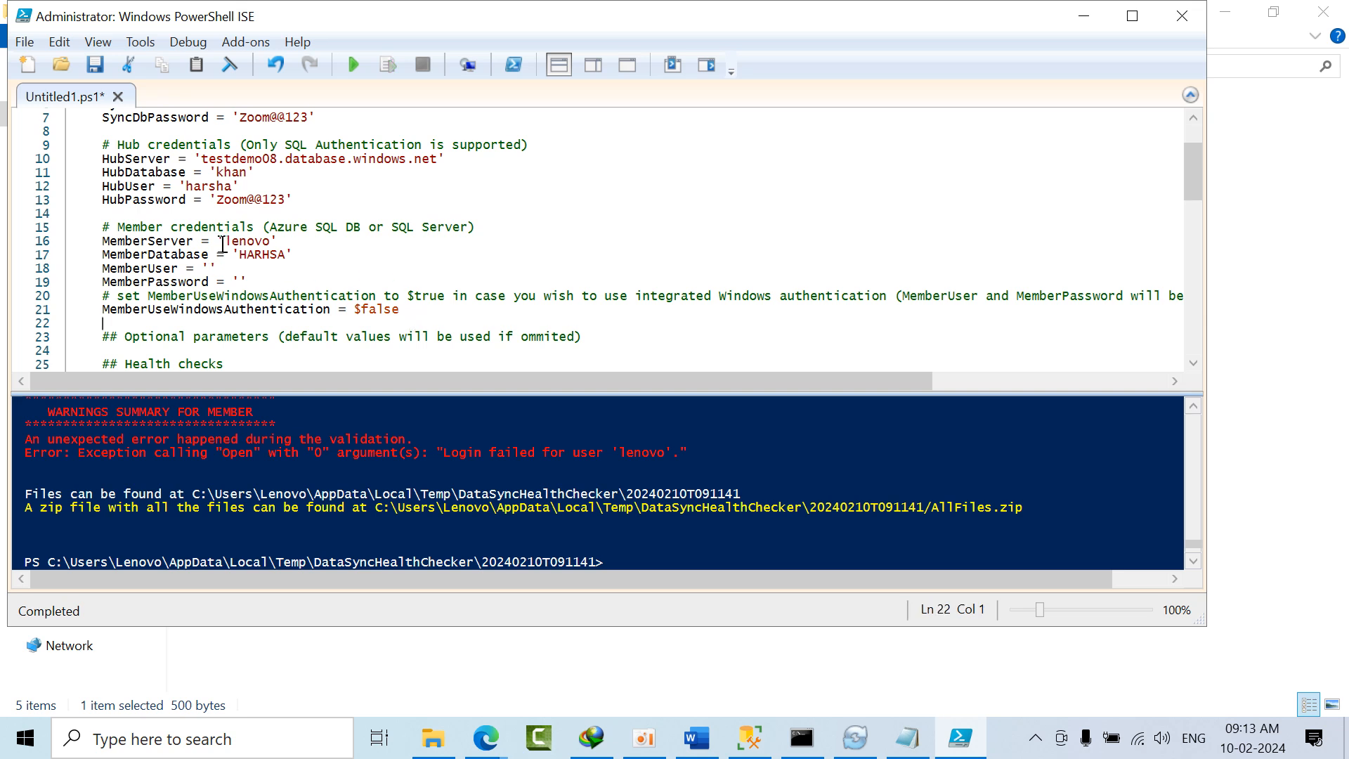
{"action": "left_click", "coordinate": [211, 271]}
Step: Run the health checker with blank member credentials and read the resulting _Member_Log.txt
{"action": "left_click", "coordinate": [353, 65]}
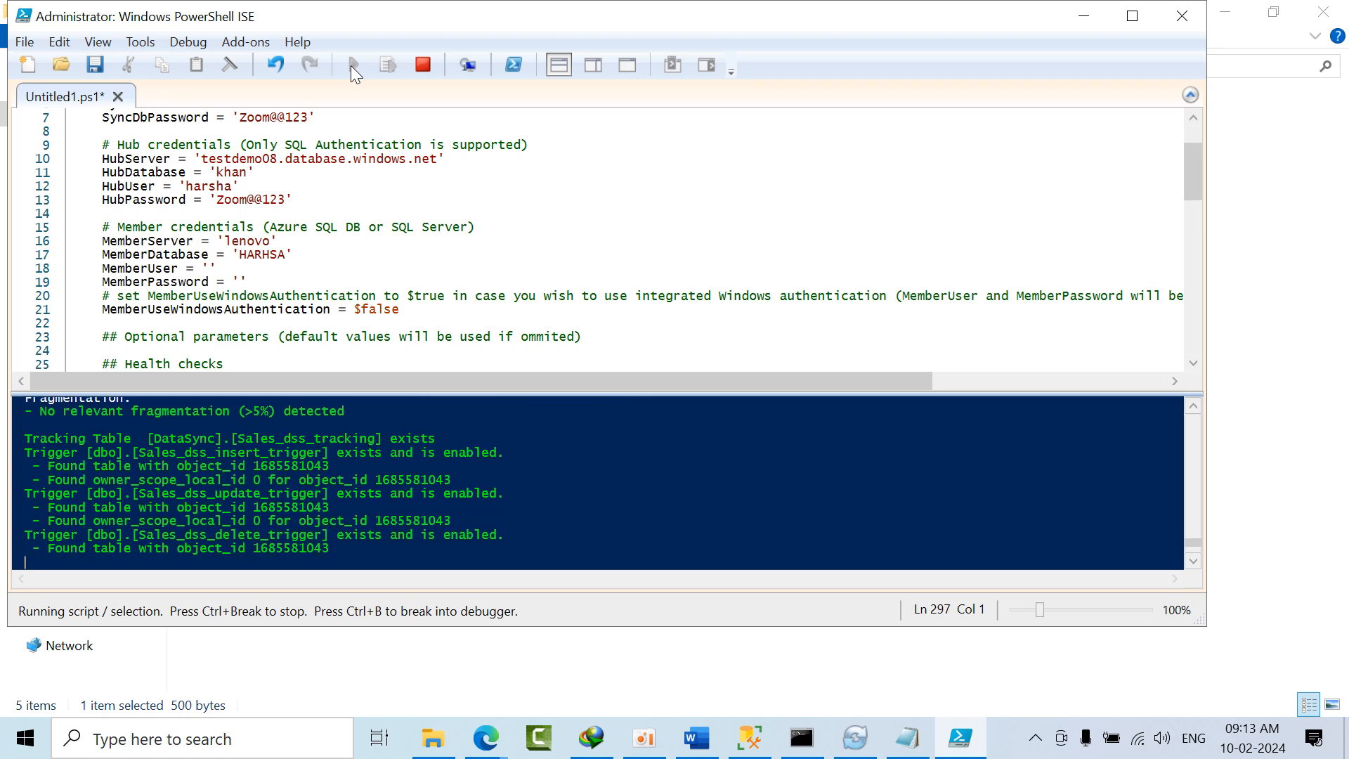
{"action": "scroll", "coordinate": [225, 334], "scroll_direction": "up", "scroll_amount": 2}
{"action": "scroll", "coordinate": [252, 501], "scroll_direction": "up", "scroll_amount": 3}
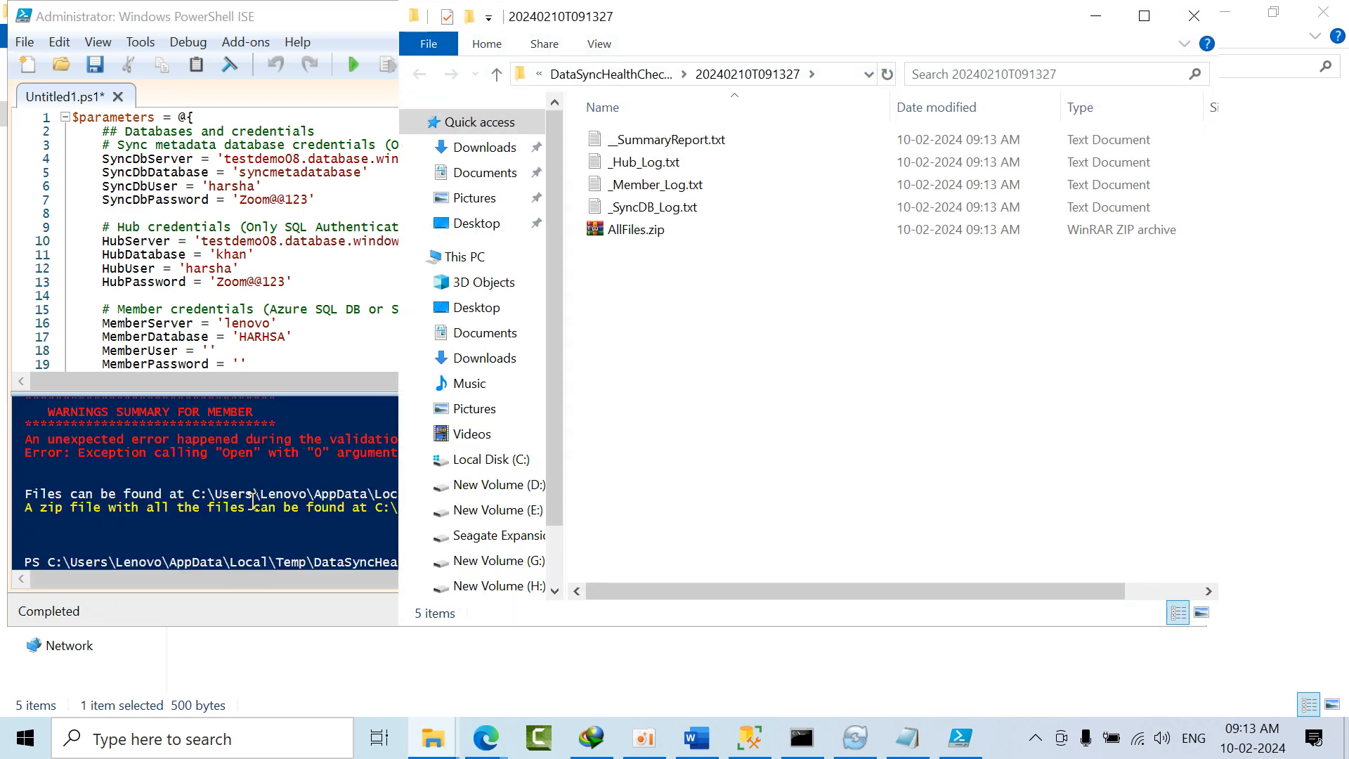
{"action": "double_click", "coordinate": [699, 184]}
{"action": "scroll", "coordinate": [755, 208], "scroll_direction": "down", "scroll_amount": 5}
{"action": "left_click", "coordinate": [1062, 125]}
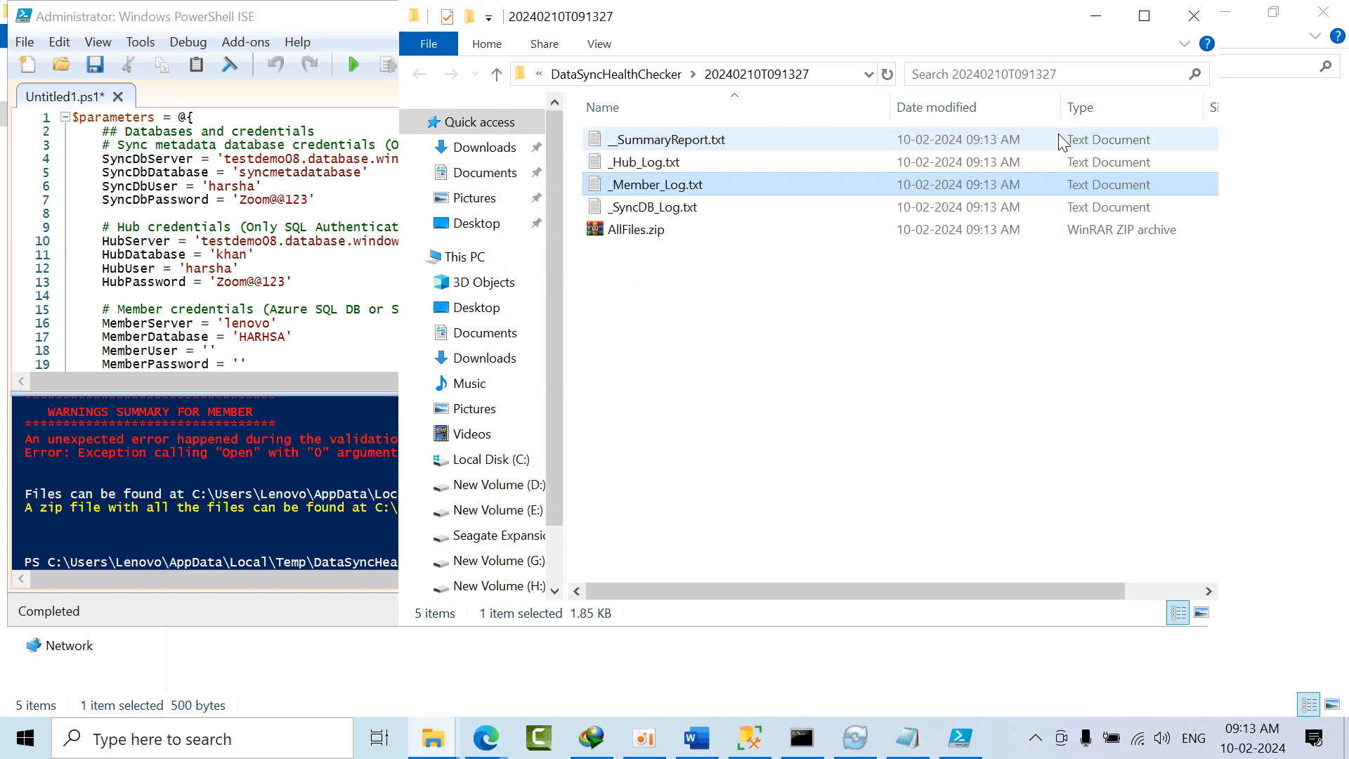
{"action": "left_click", "coordinate": [261, 467]}
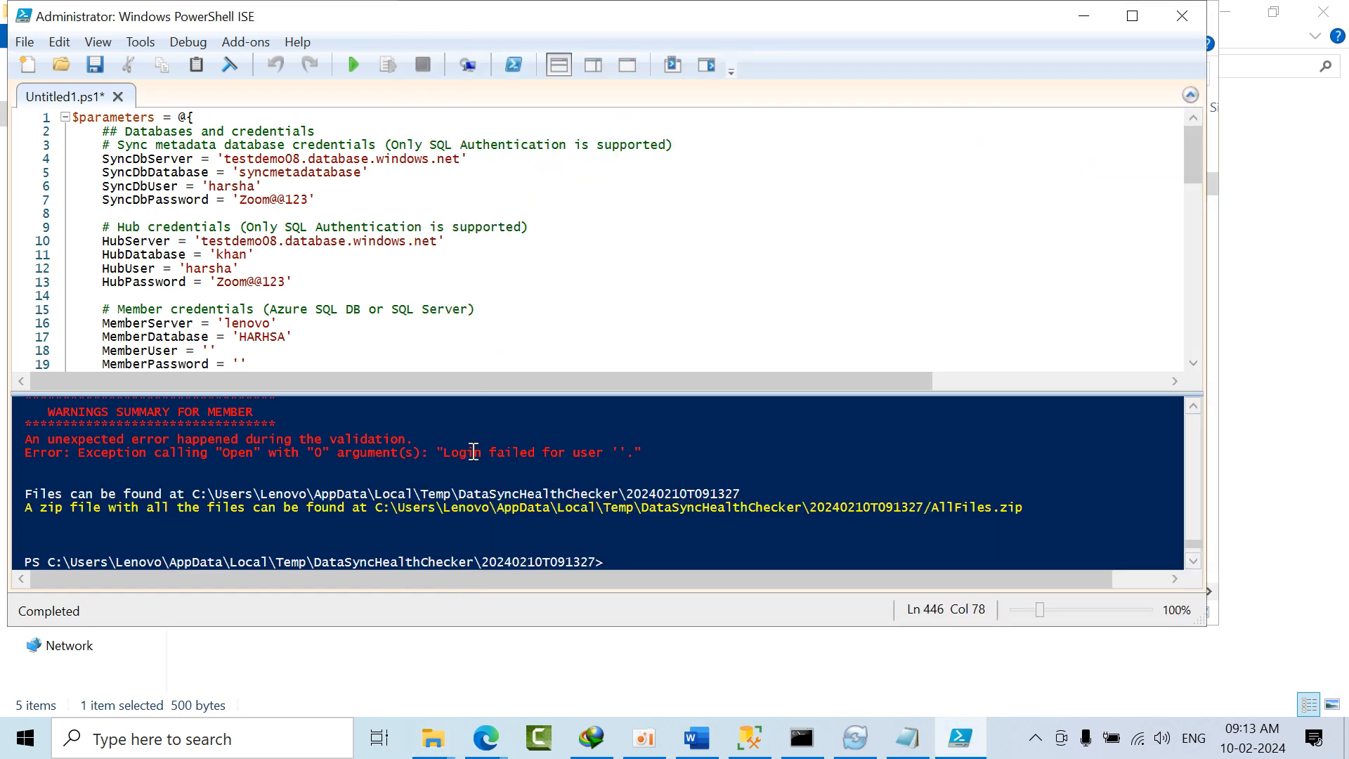
Step: Change MemberUseWindowsAuthentication on line 21 from $false to $true and rerun the script
{"action": "scroll", "coordinate": [373, 249], "scroll_direction": "down", "scroll_amount": 3}
{"action": "left_click", "coordinate": [406, 273]}
{"action": "key", "text": "BackSpace"}
{"action": "key", "text": "BackSpace"}
{"action": "key", "text": "BackSpace"}
{"action": "key", "text": "BackSpace"}
{"action": "key", "text": "BackSpace"}
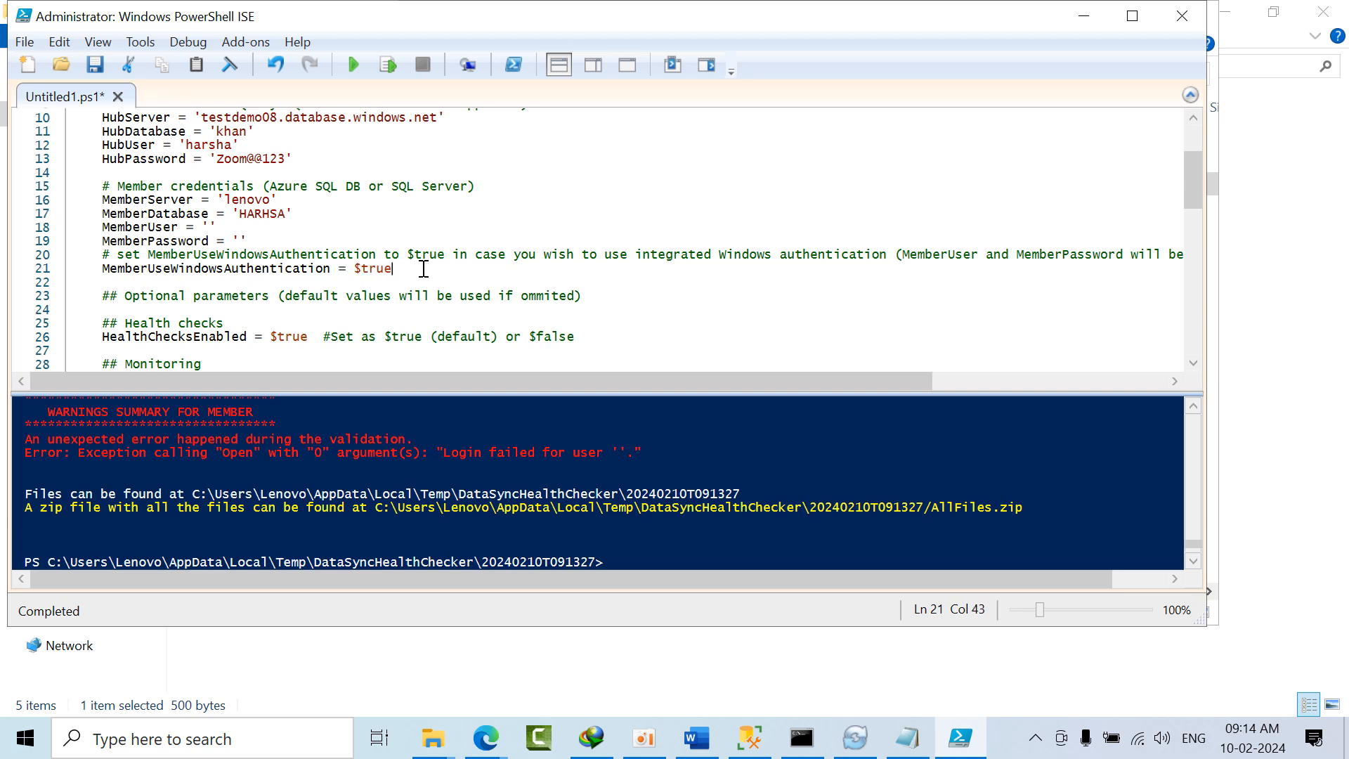
{"action": "left_click", "coordinate": [347, 69]}
Step: Close the old 20240210T091327 results folder window
{"action": "mouse_move", "coordinate": [441, 735]}
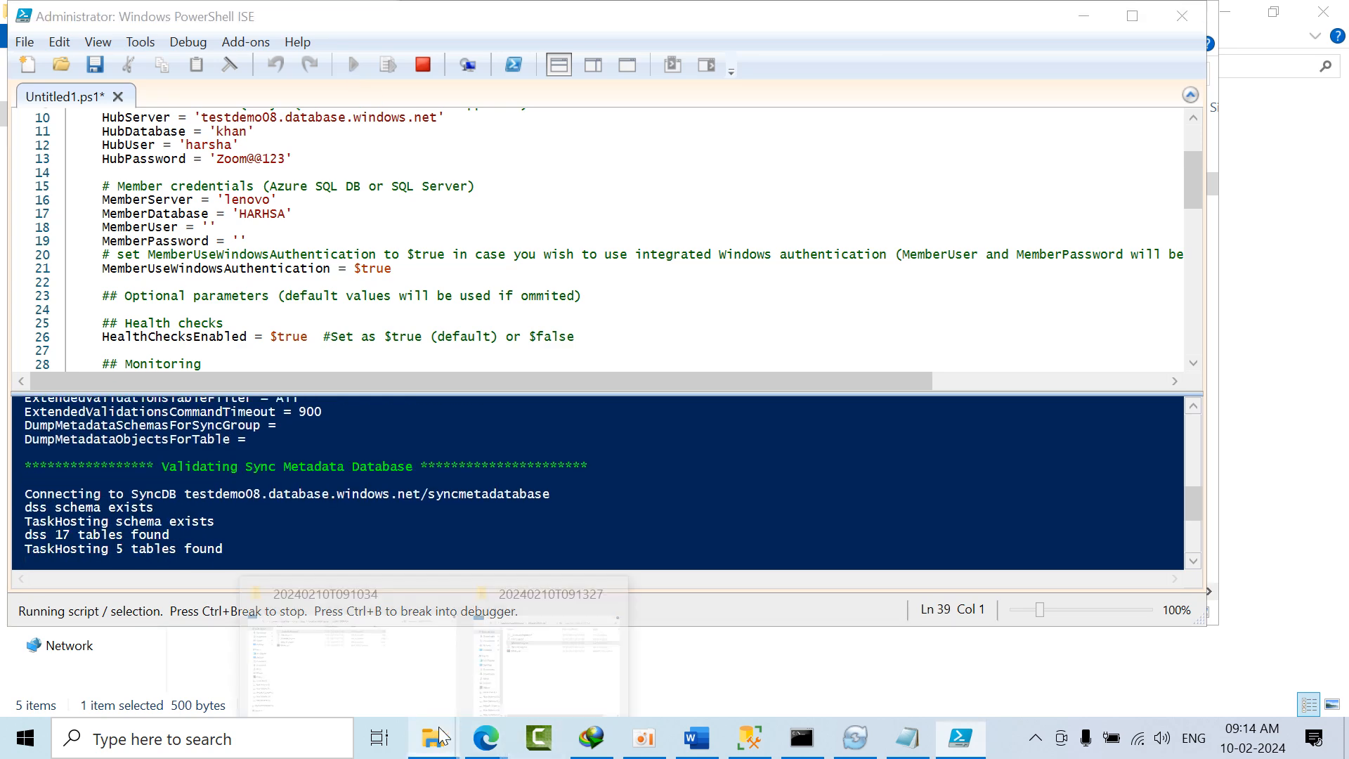
{"action": "left_click", "coordinate": [548, 667]}
{"action": "left_click", "coordinate": [1200, 14]}
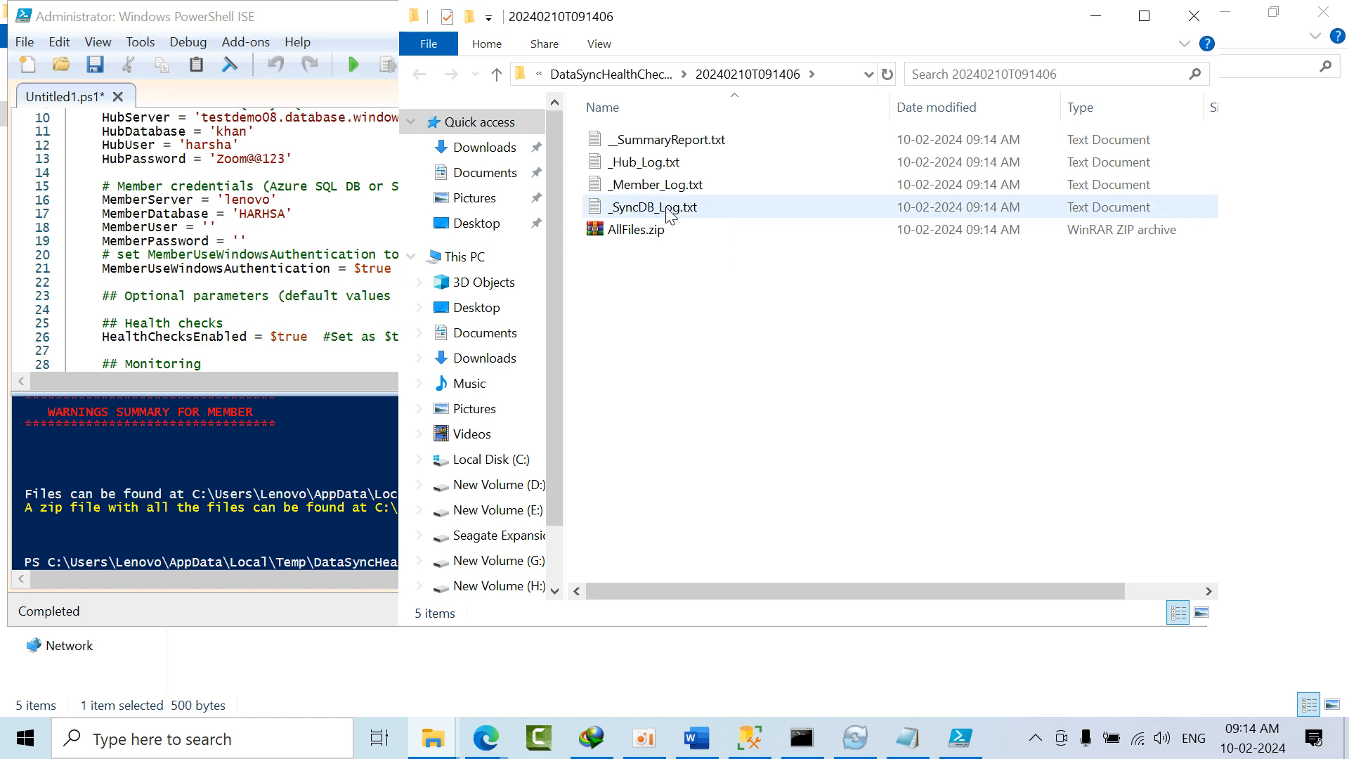
Step: Check the empty MemberPassword line and the $true value on line 21
{"action": "left_click", "coordinate": [301, 242]}
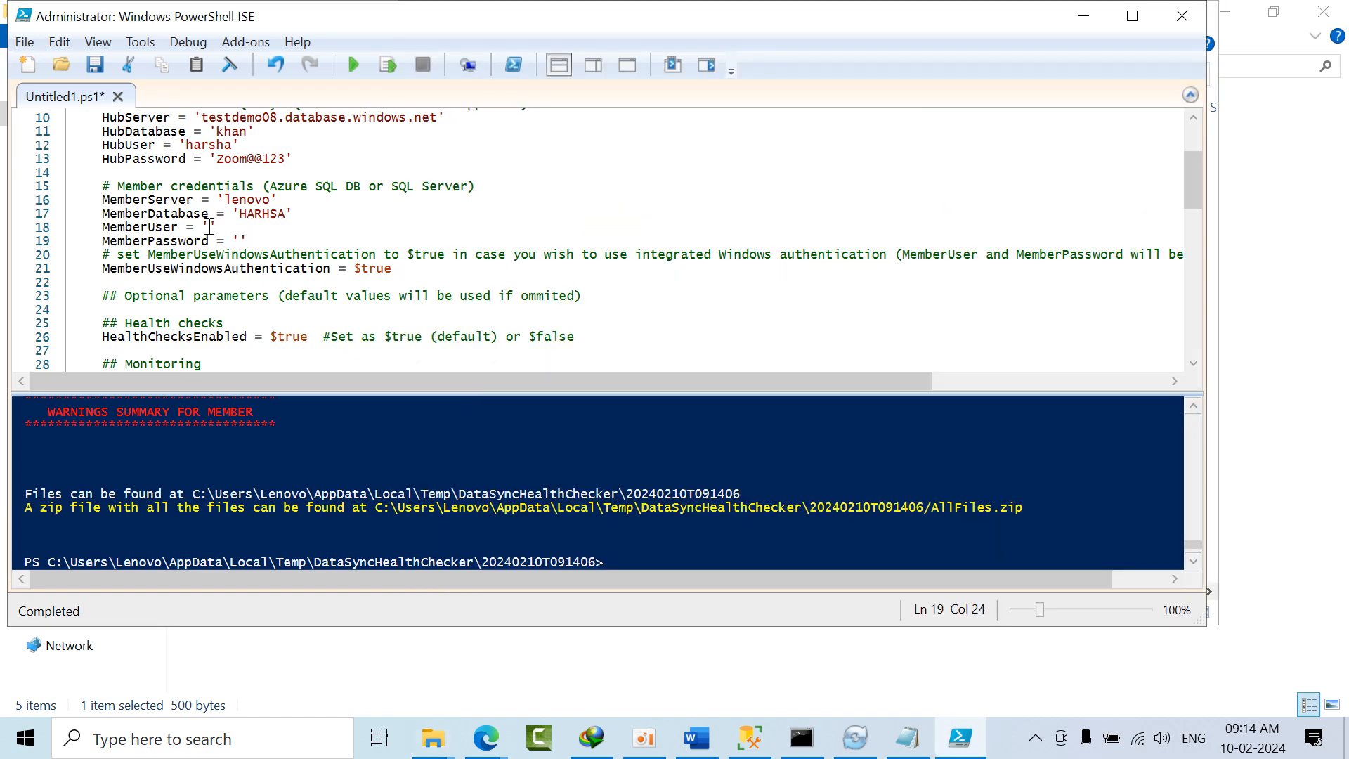
{"action": "left_click_drag", "start_coordinate": [253, 238], "coordinate": [103, 239]}
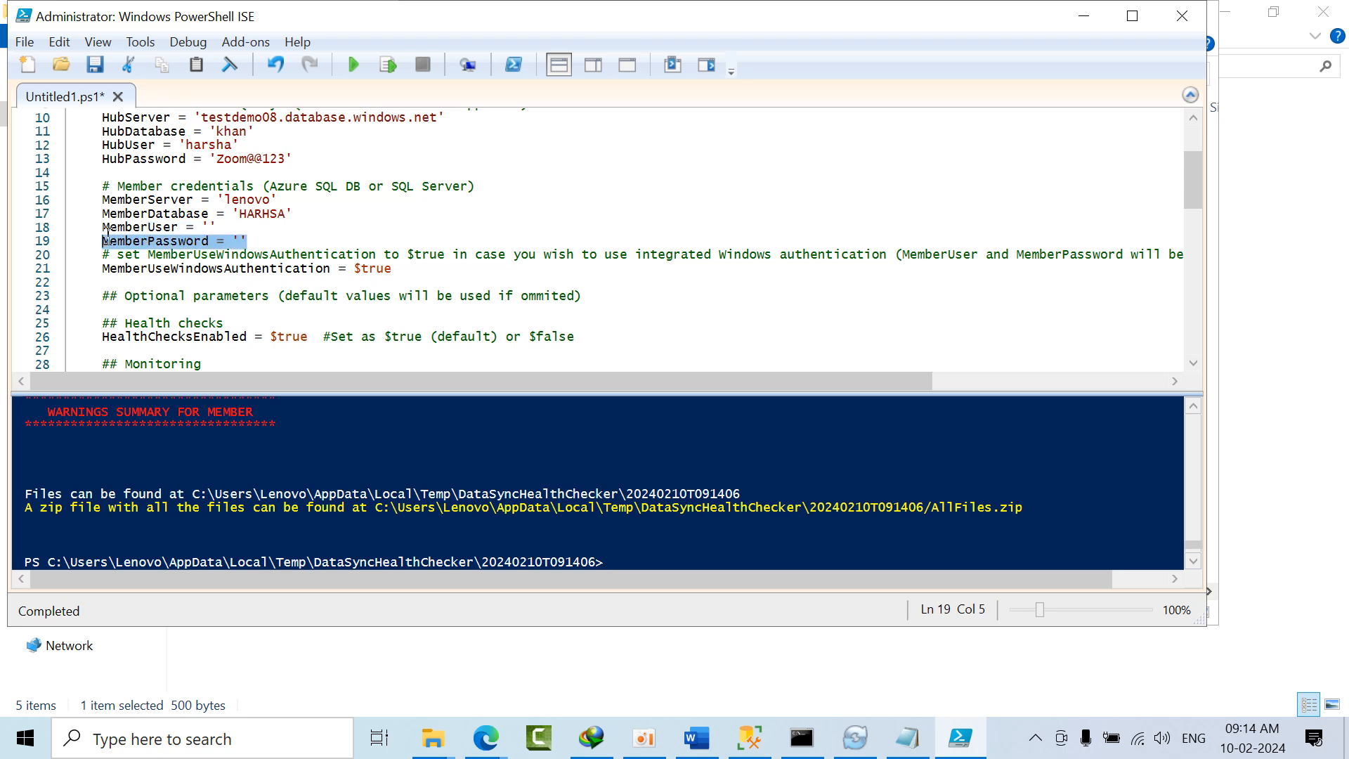
{"action": "left_click", "coordinate": [378, 266]}
{"action": "left_click_drag", "start_coordinate": [360, 267], "coordinate": [436, 277]}
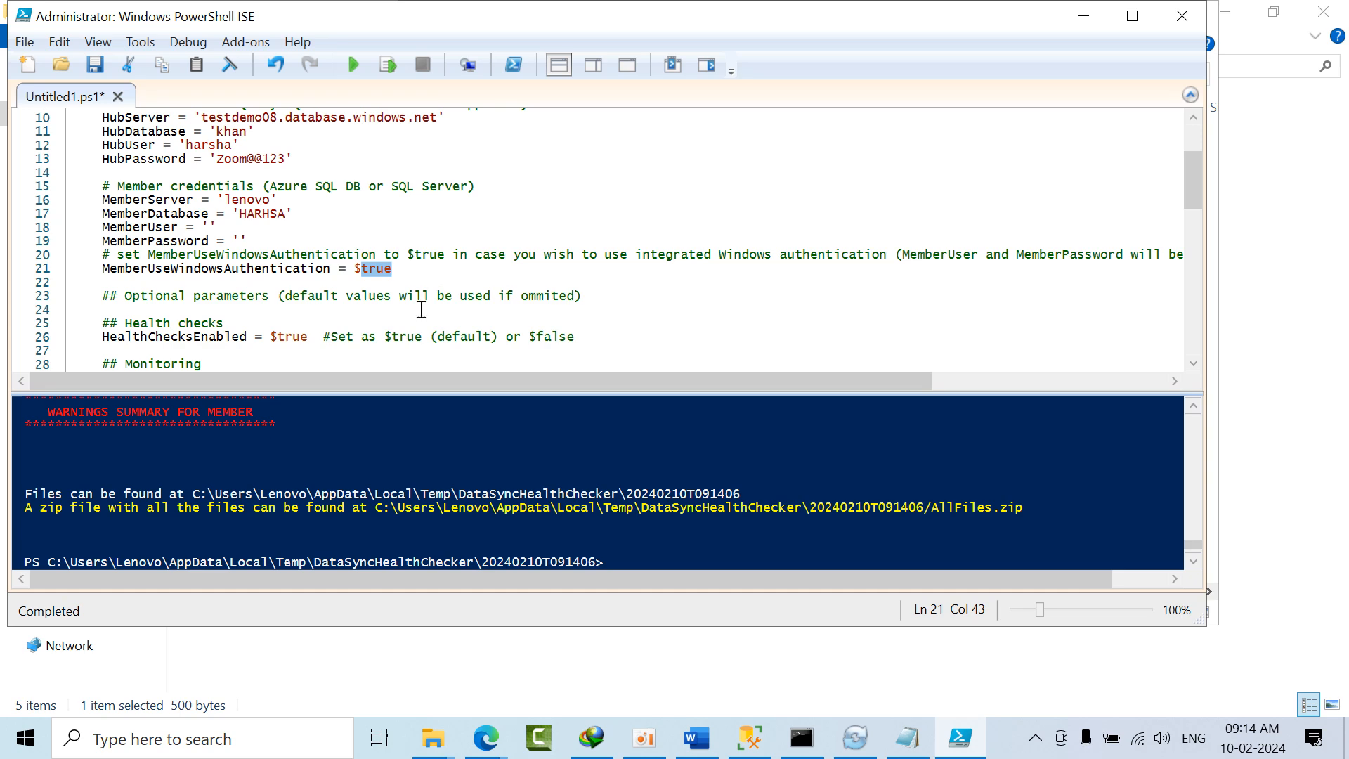
Step: Review the SyncSuccess history rows in the 20240210T091406 run's _Member_Log.txt, then close it
{"action": "left_click", "coordinate": [437, 739]}
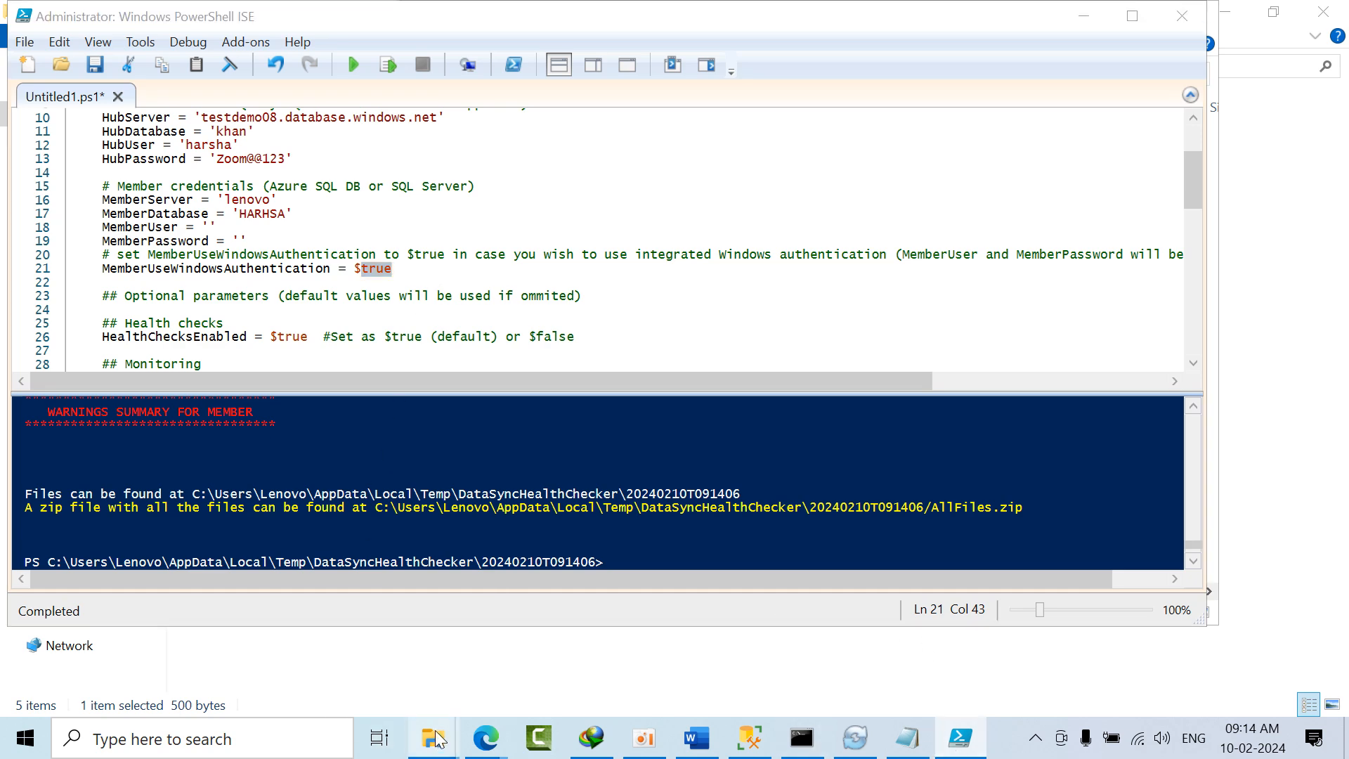
{"action": "left_click", "coordinate": [553, 644]}
{"action": "double_click", "coordinate": [680, 185]}
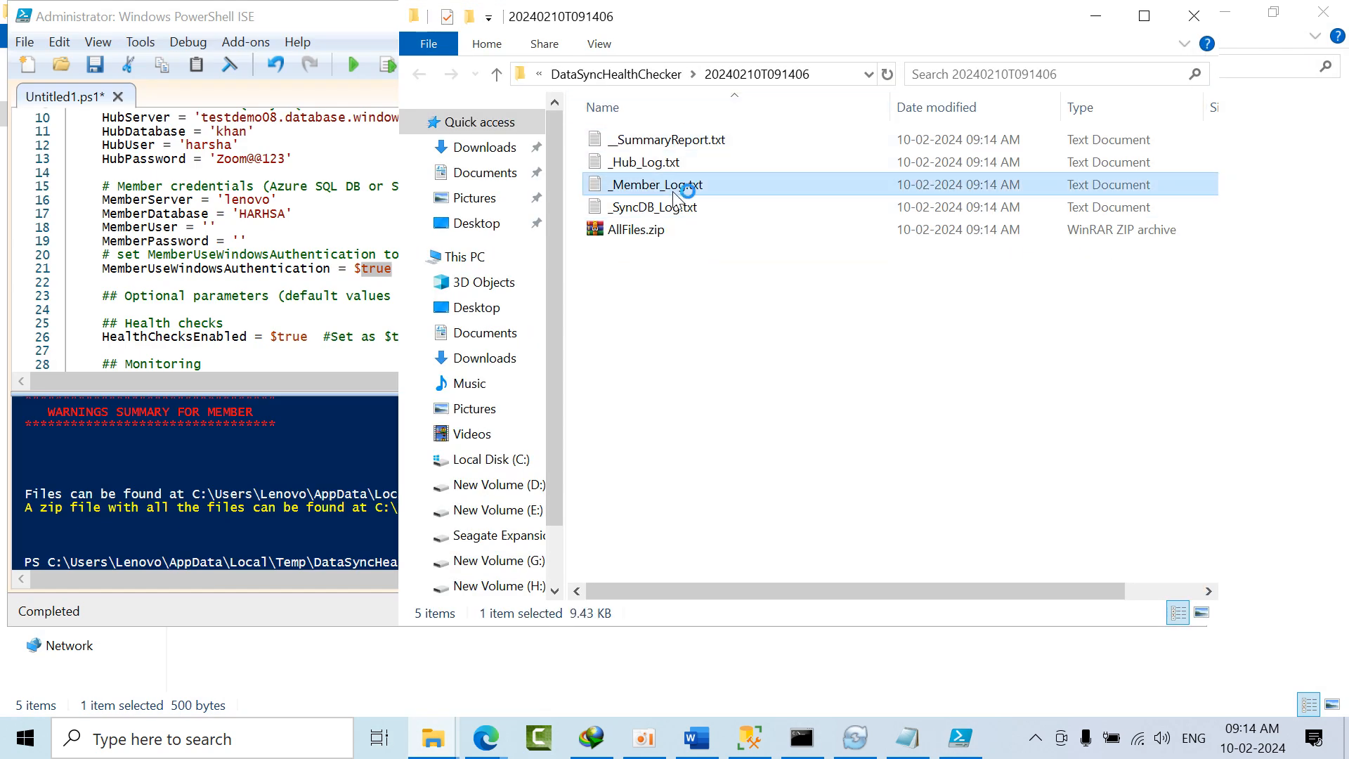
{"action": "left_click", "coordinate": [1011, 122]}
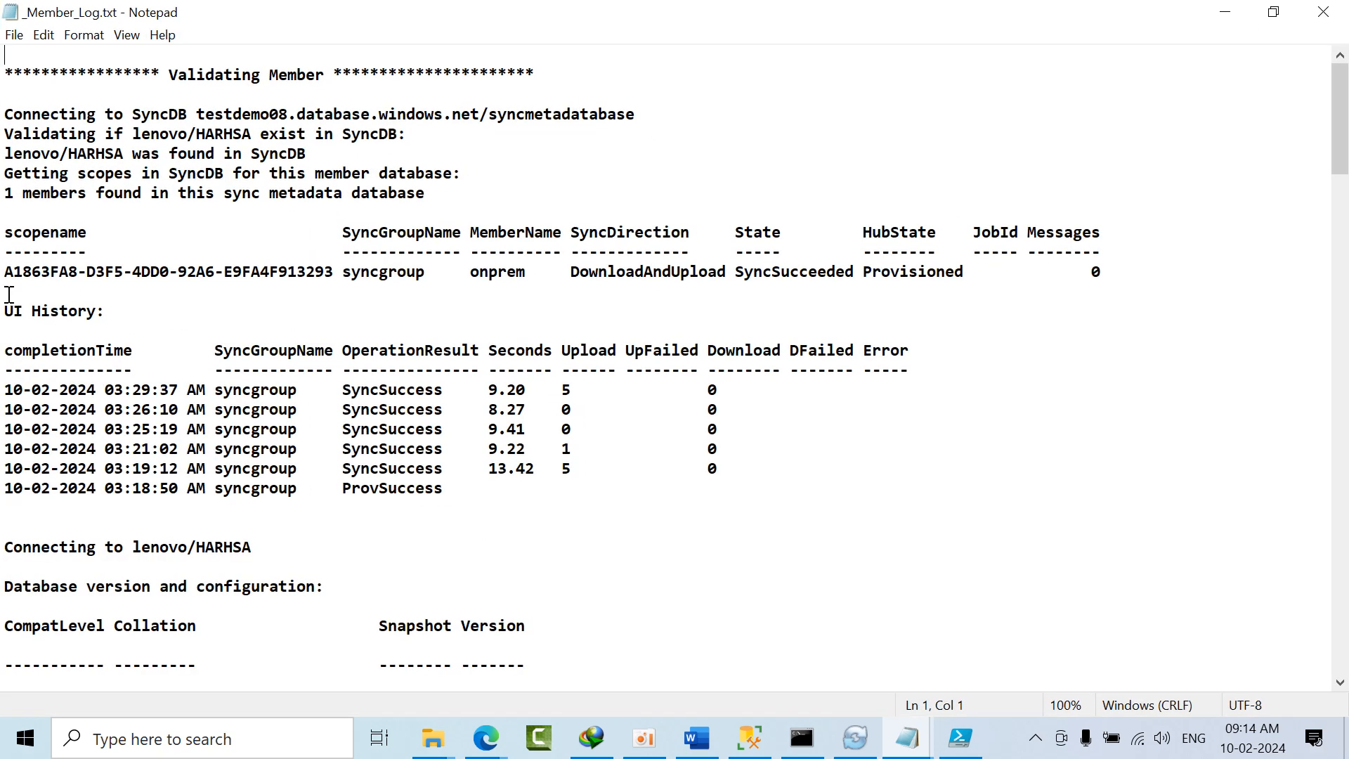
{"action": "left_click_drag", "start_coordinate": [13, 389], "coordinate": [822, 497]}
{"action": "left_click", "coordinate": [801, 562]}
{"action": "scroll", "coordinate": [78, 506], "scroll_direction": "down", "scroll_amount": 1}
{"action": "scroll", "coordinate": [79, 432], "scroll_direction": "up", "scroll_amount": 1}
{"action": "scroll", "coordinate": [450, 313], "scroll_direction": "down", "scroll_amount": 3}
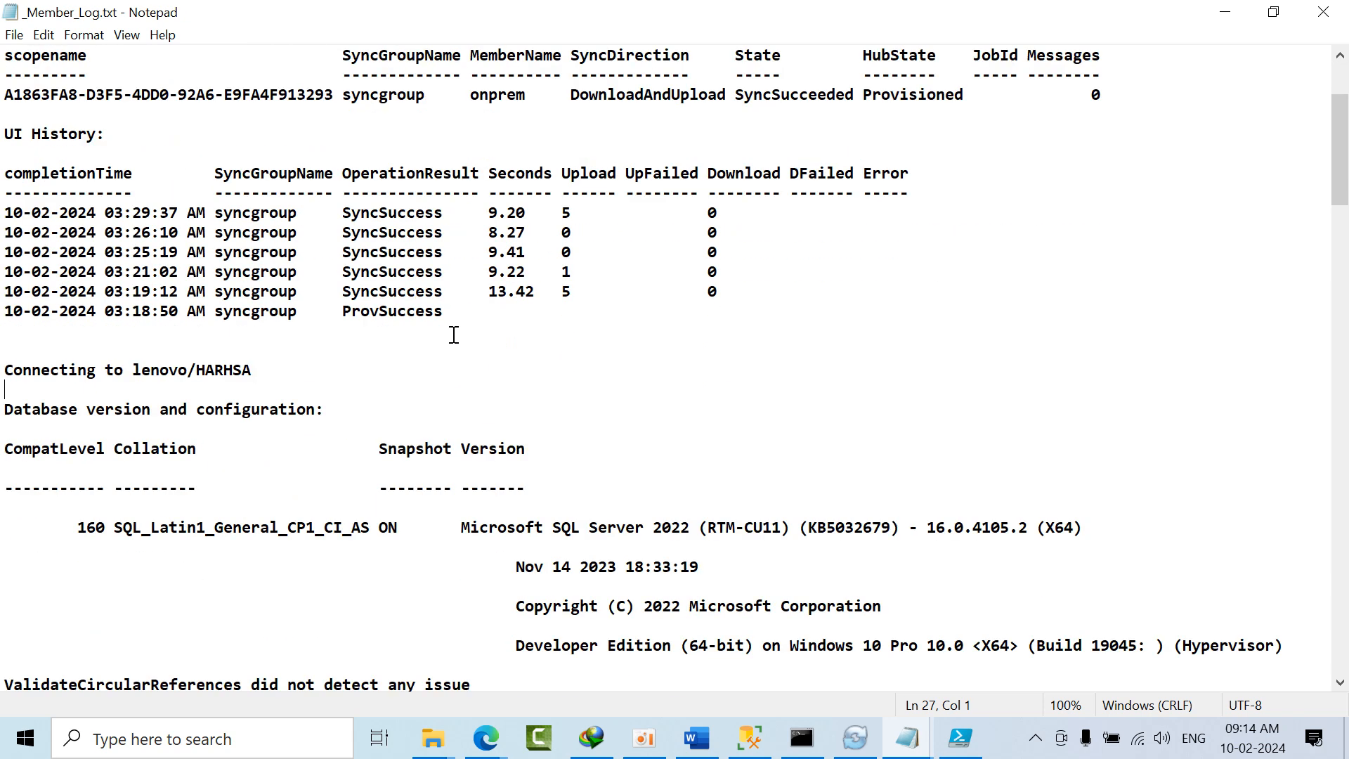
{"action": "scroll", "coordinate": [460, 347], "scroll_direction": "up", "scroll_amount": 4}
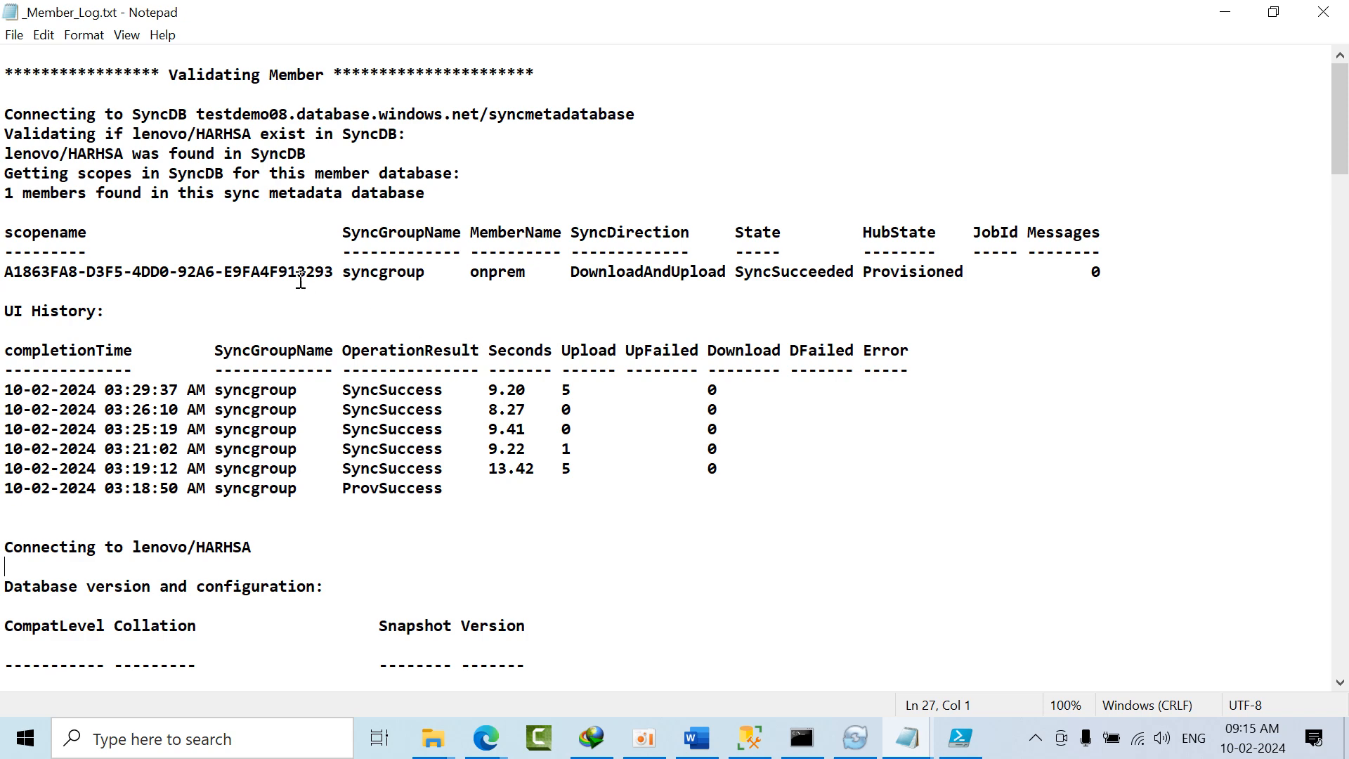
{"action": "left_click", "coordinate": [1323, 11]}
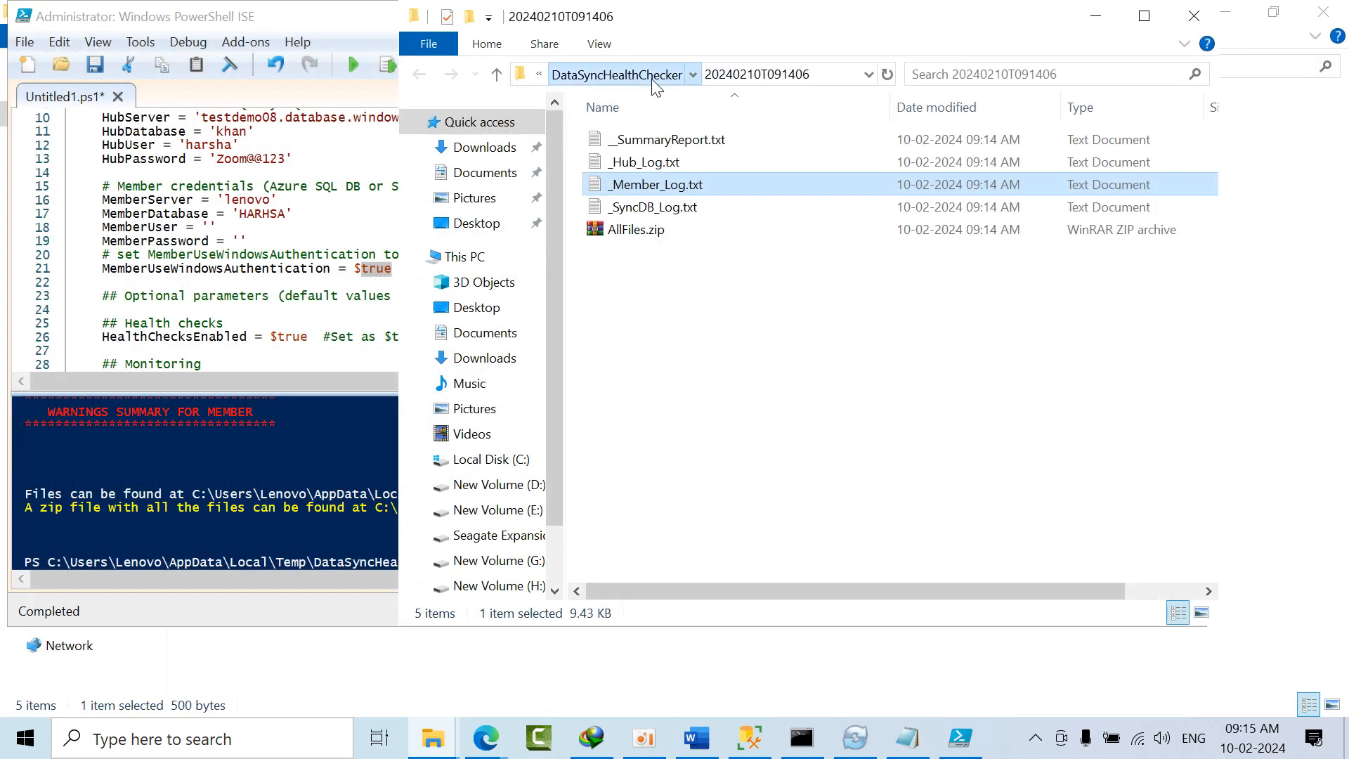
Step: List the four run folders in DataSyncHealthChecker with the Type column moved before Date modified
{"action": "left_click", "coordinate": [610, 74]}
{"action": "right_click", "coordinate": [671, 206]}
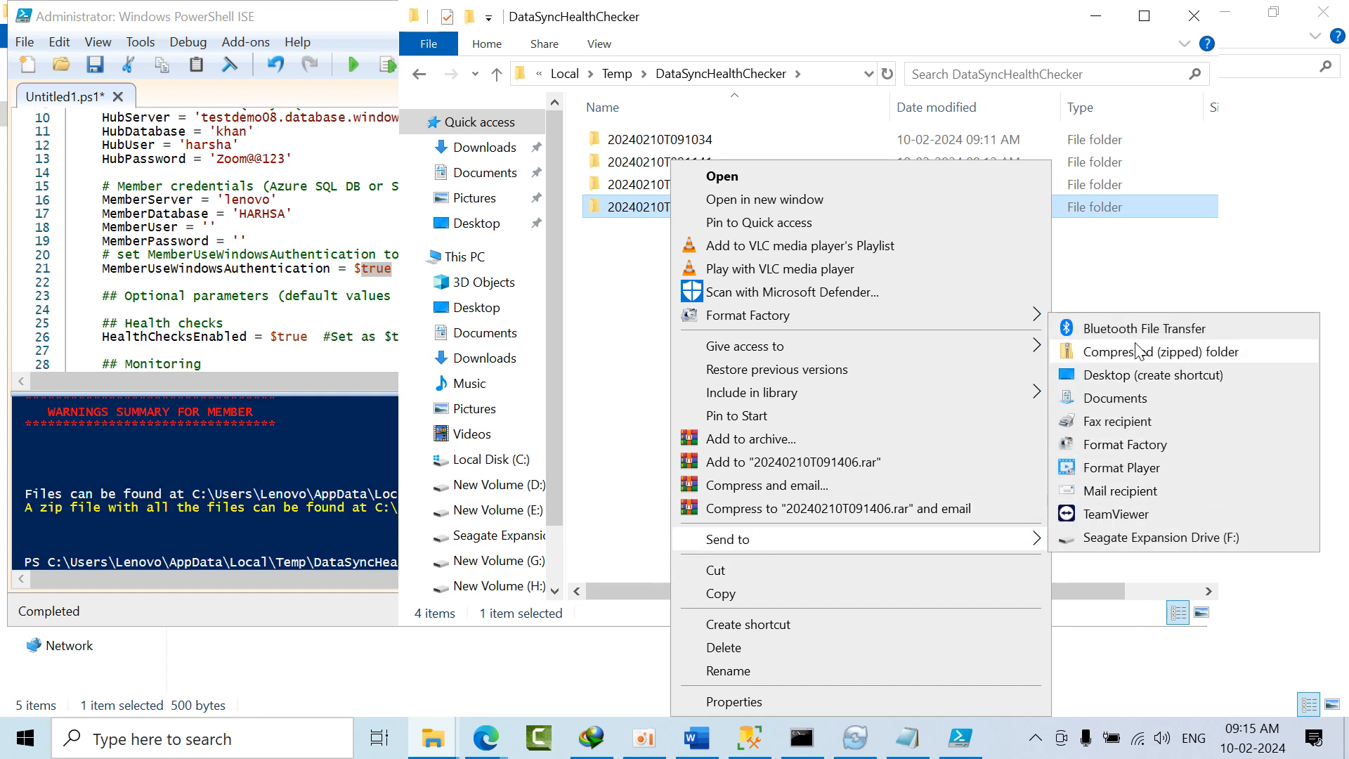
{"action": "left_click", "coordinate": [621, 301]}
{"action": "left_click", "coordinate": [621, 301]}
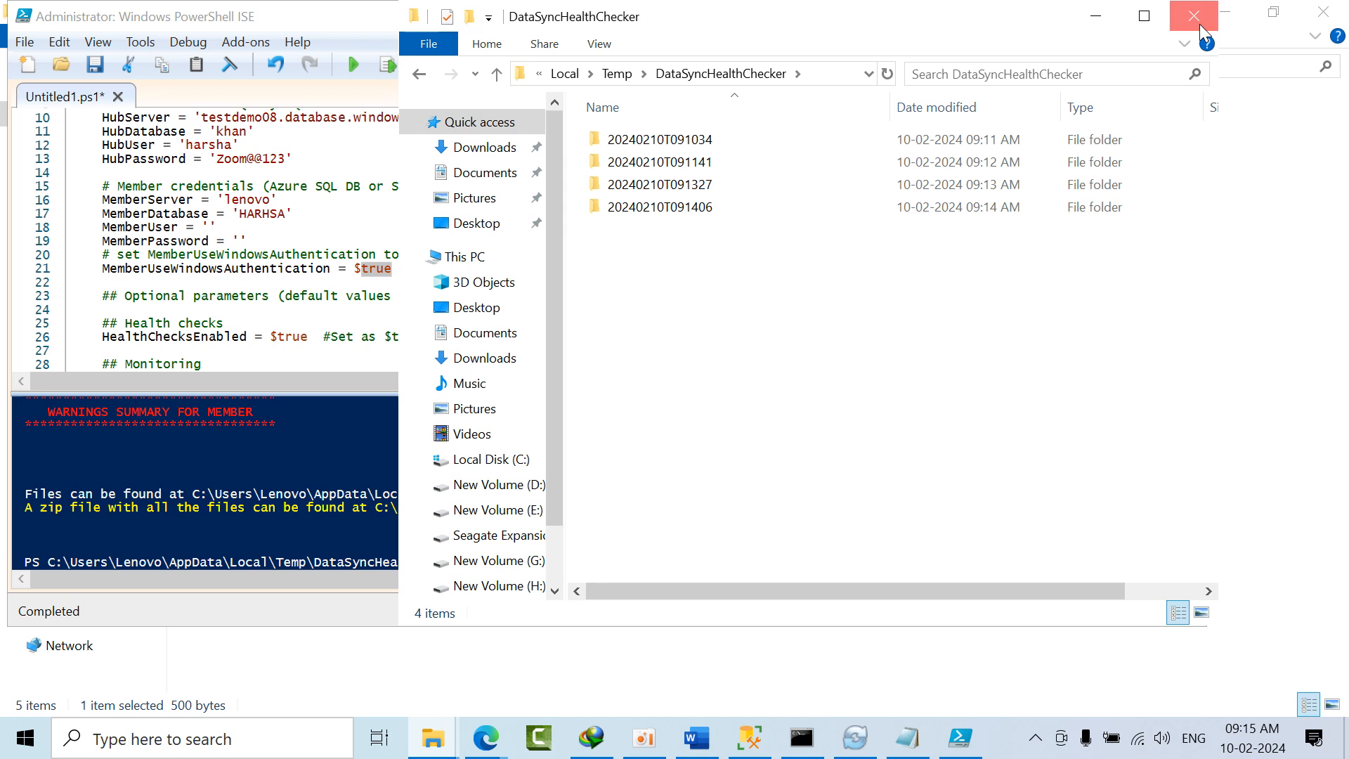
{"action": "left_click_drag", "start_coordinate": [1140, 107], "coordinate": [1047, 229]}
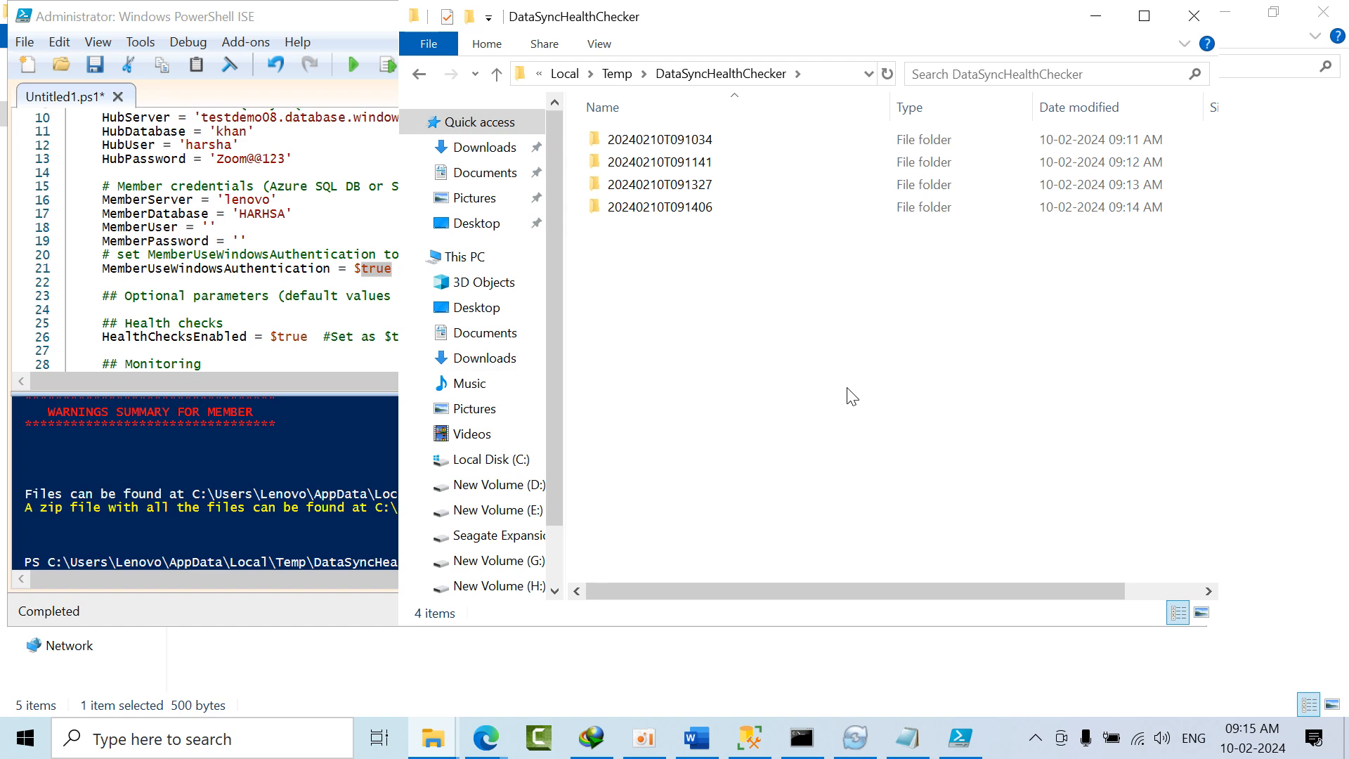
{"action": "left_click", "coordinate": [206, 281]}
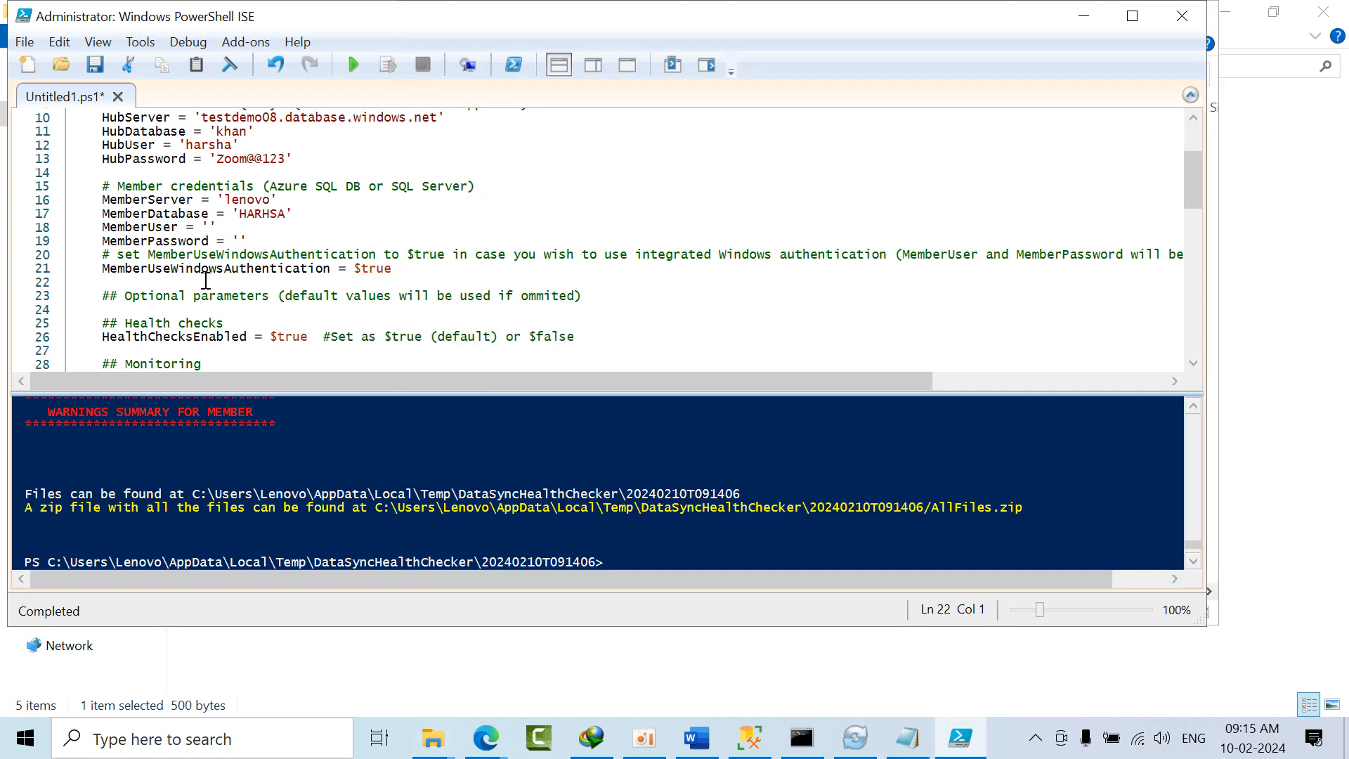
Step: Minimize ISE and close the DataSyncHealthChecker window, leaving the 20240210T091034 run folder displayed
{"action": "scroll", "coordinate": [258, 330], "scroll_direction": "up", "scroll_amount": 3}
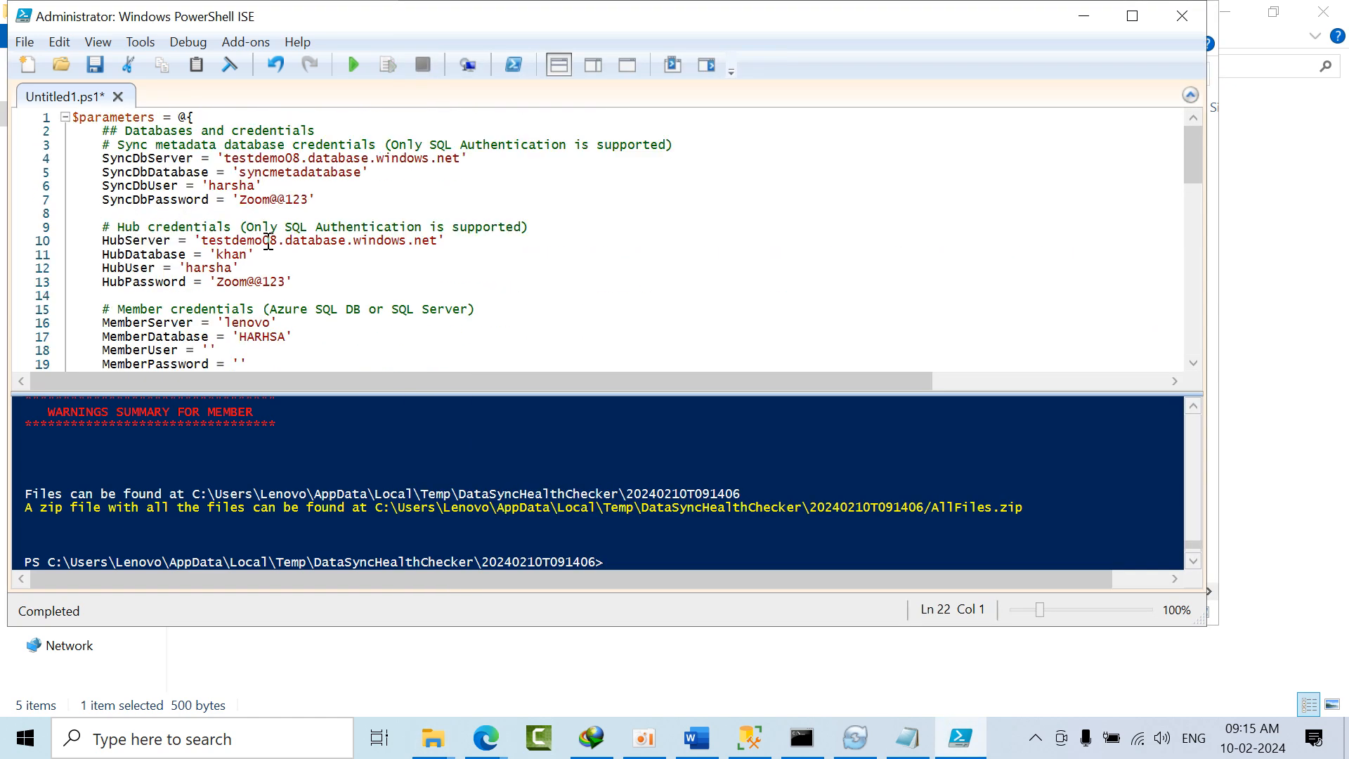
{"action": "scroll", "coordinate": [267, 241], "scroll_direction": "down", "scroll_amount": 4}
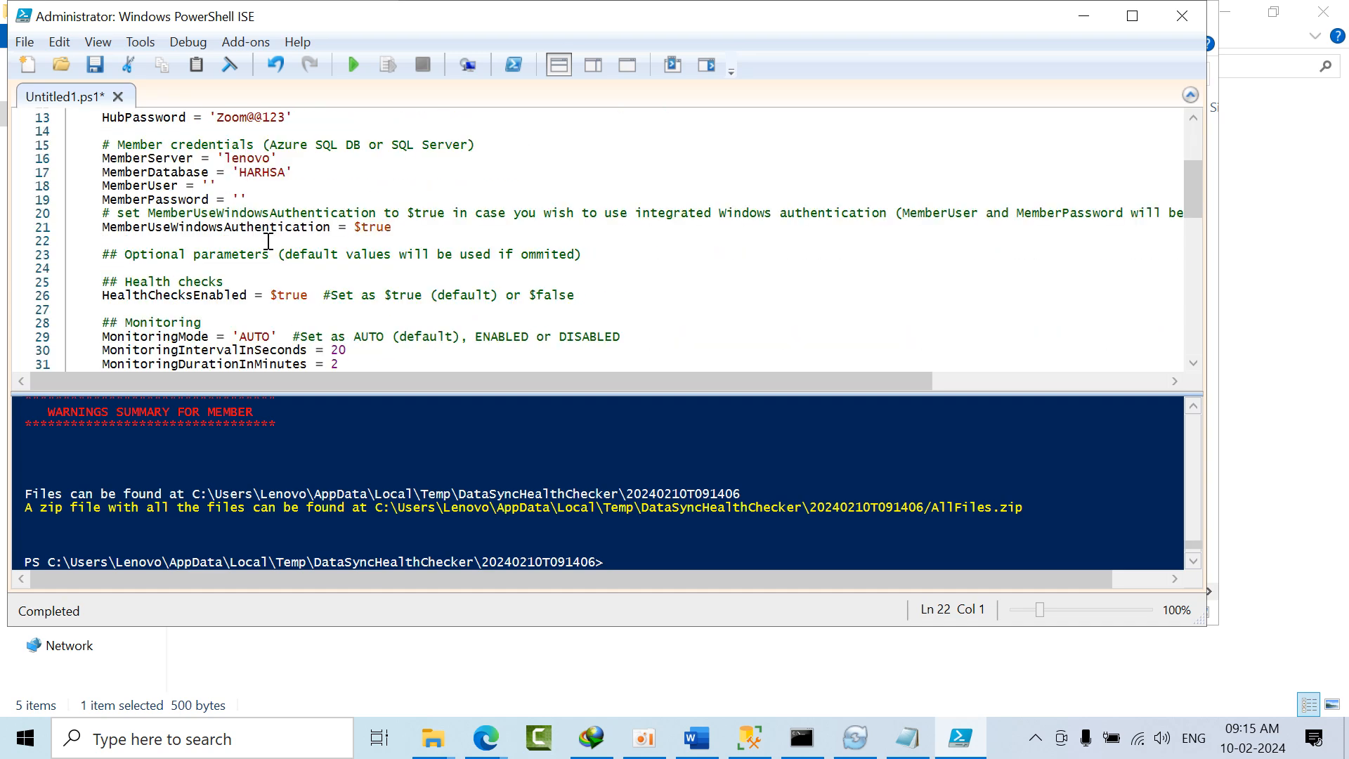
{"action": "scroll", "coordinate": [268, 241], "scroll_direction": "down", "scroll_amount": 4}
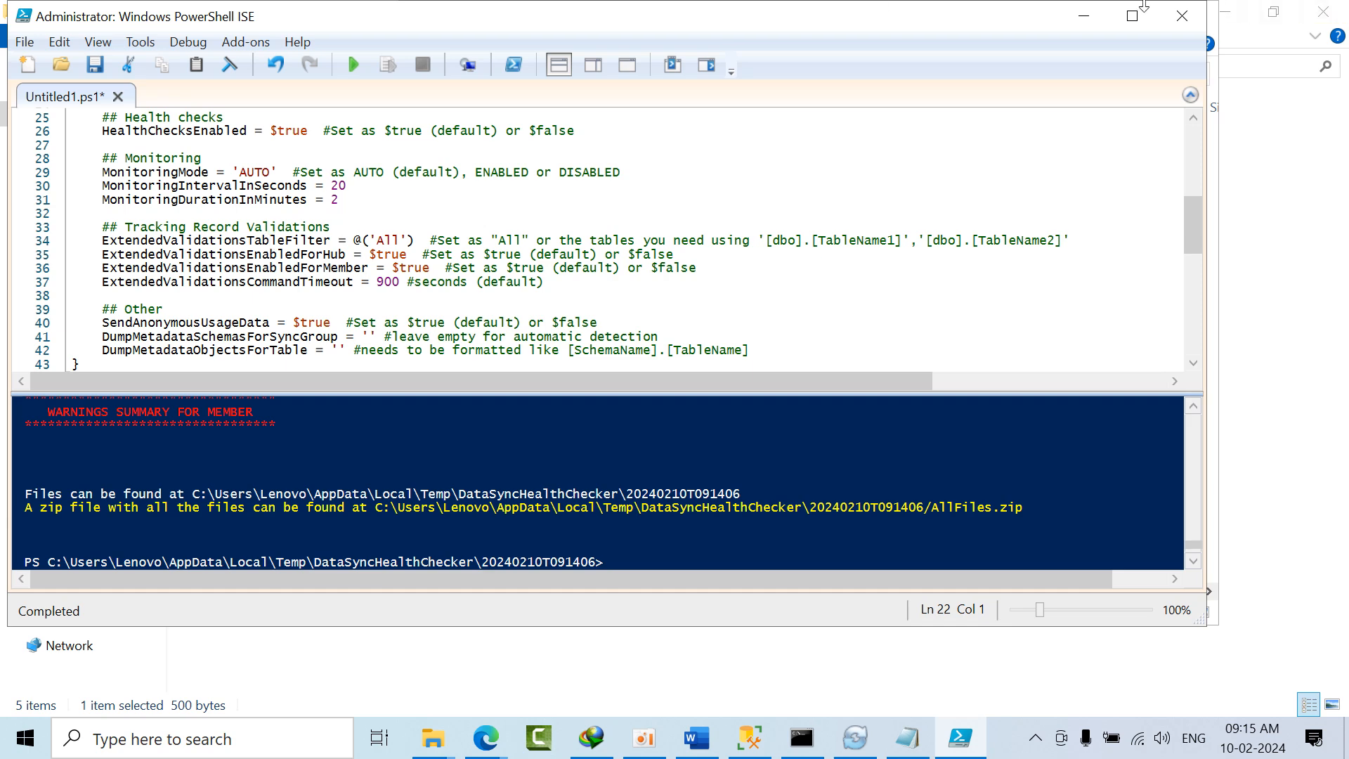
{"action": "left_click", "coordinate": [1083, 16]}
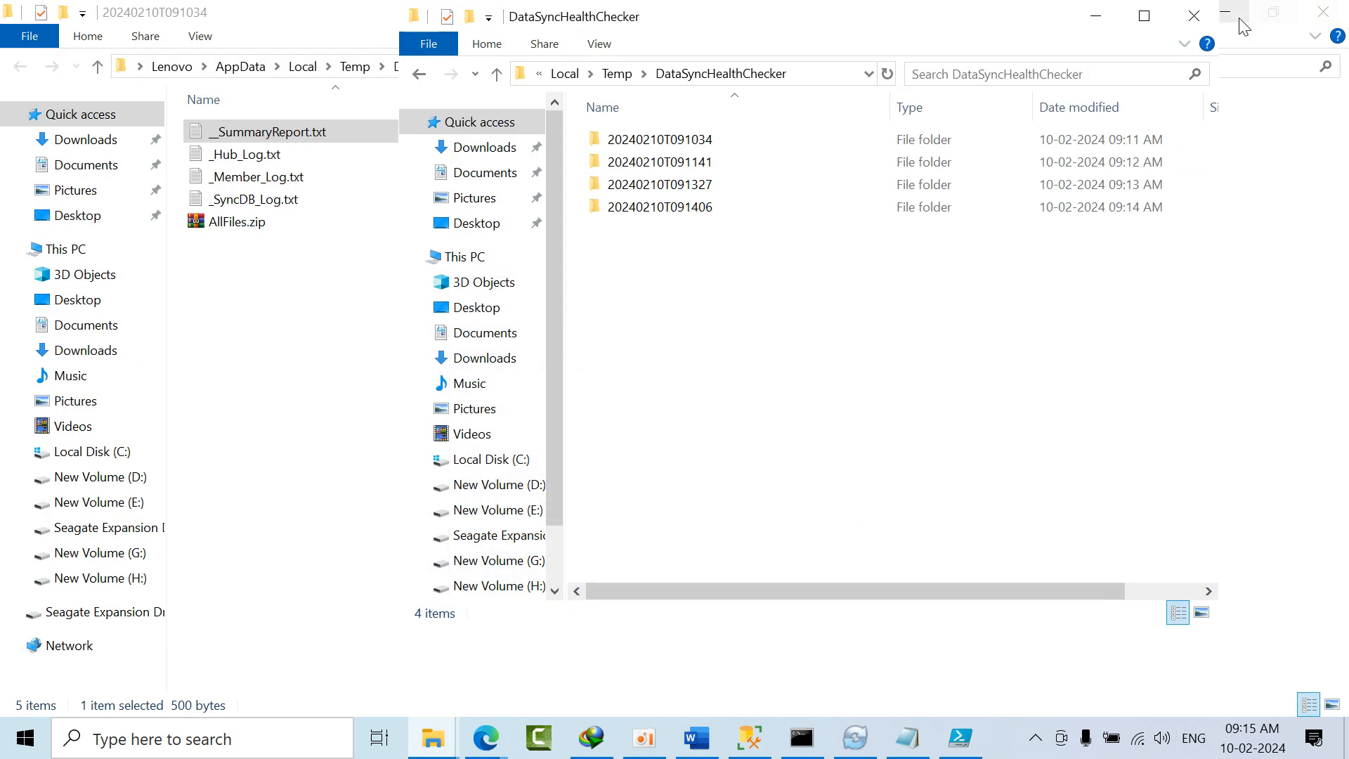
{"action": "left_click", "coordinate": [1206, 16]}
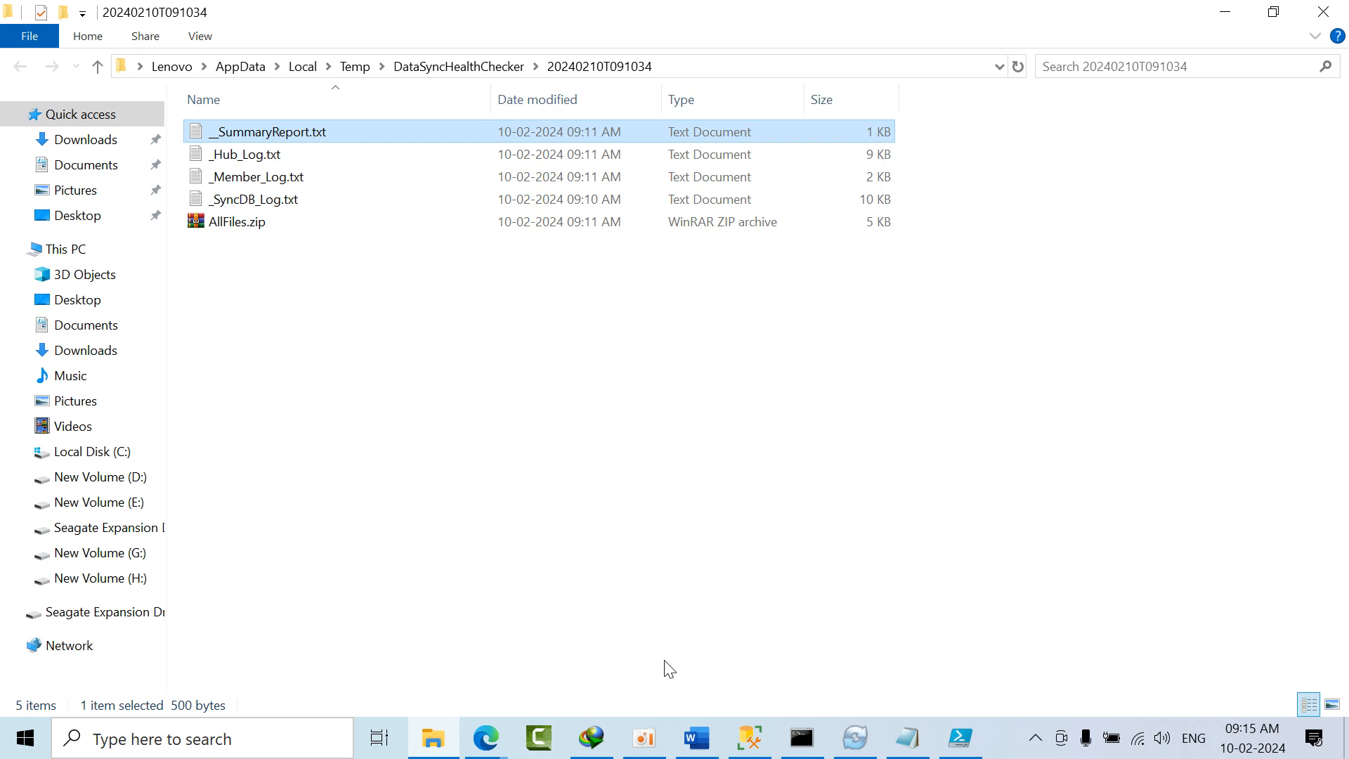
{"action": "left_click", "coordinate": [644, 738]}
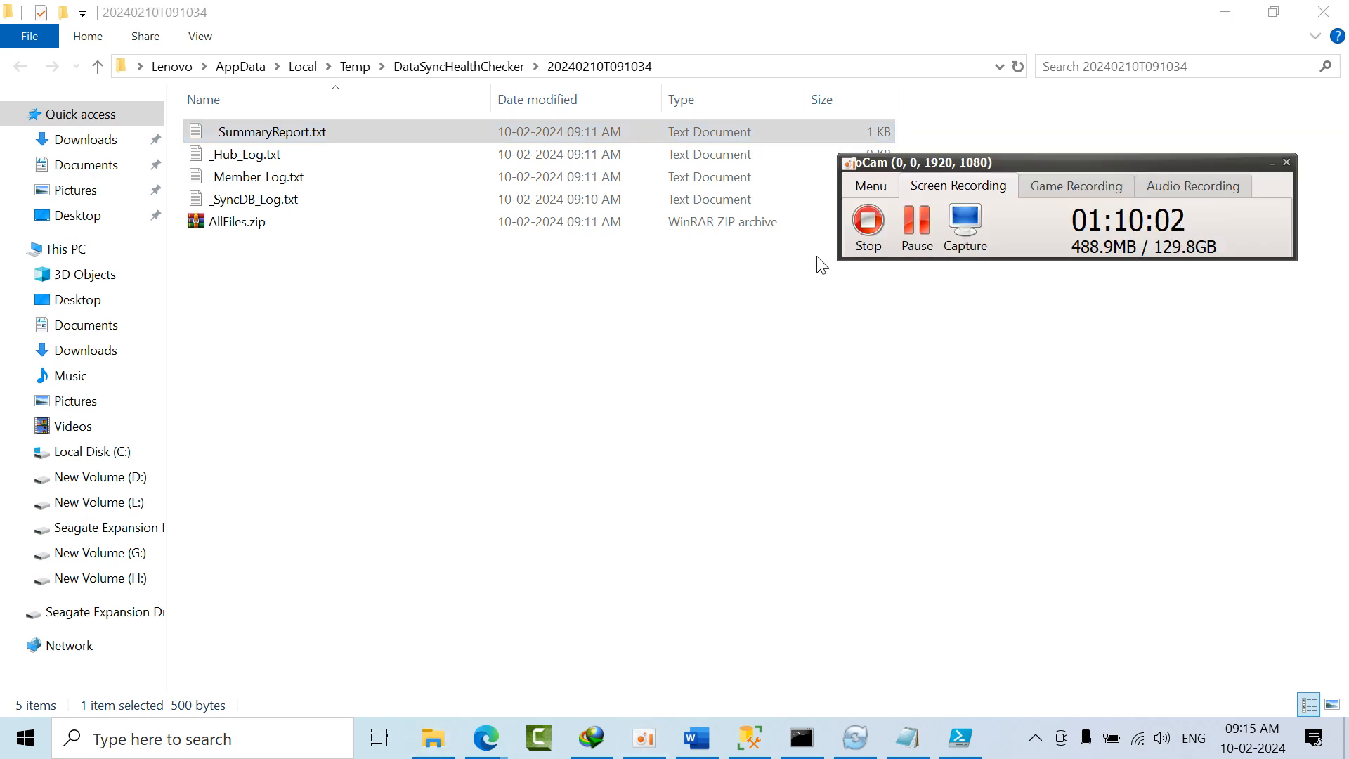